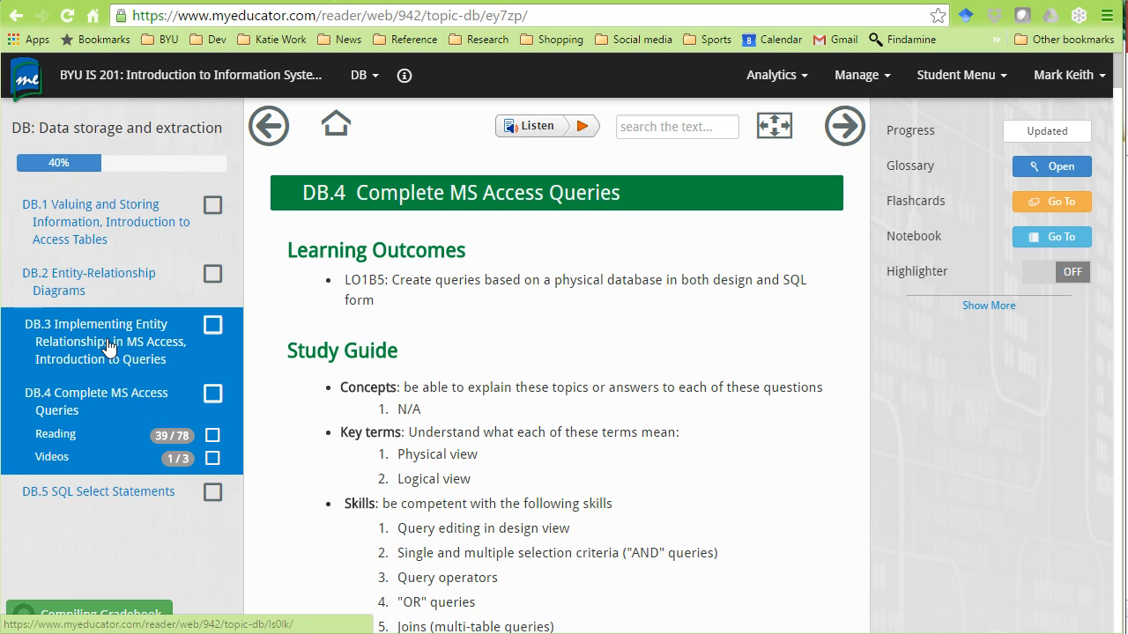
Step: Read the DB.4 Complete MS Access Queries page from the study guide through Principles of Query Construction
{"action": "left_click", "coordinate": [108, 348]}
{"action": "left_click", "coordinate": [118, 416]}
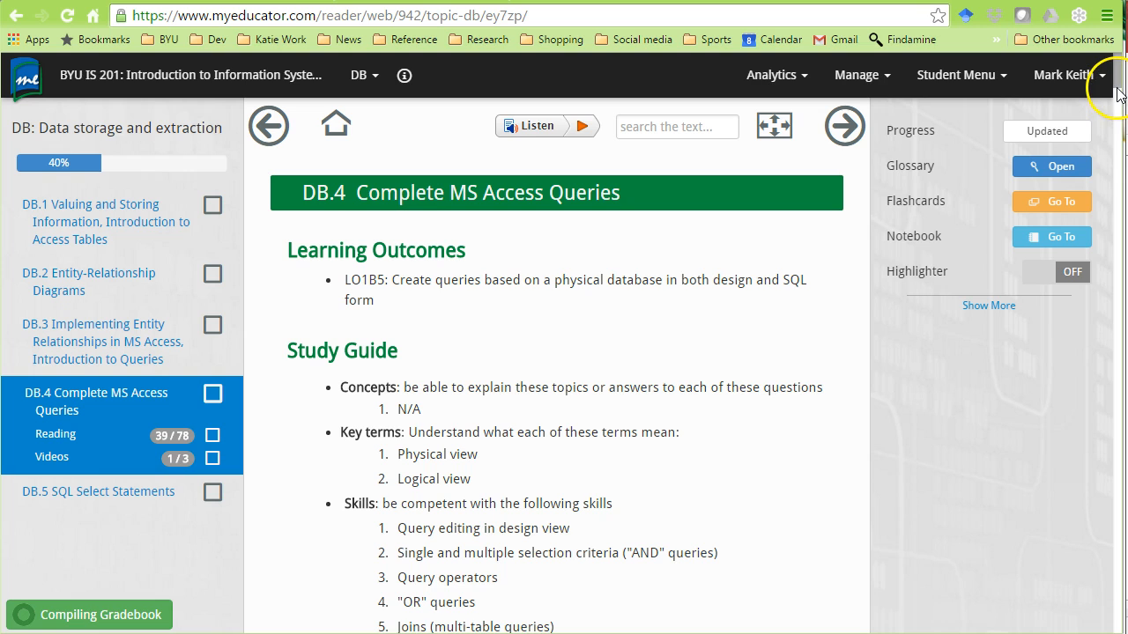
{"action": "scroll", "coordinate": [1117, 93], "scroll_direction": "down", "scroll_amount": 1}
{"action": "scroll", "coordinate": [1117, 93], "scroll_direction": "down", "scroll_amount": 1}
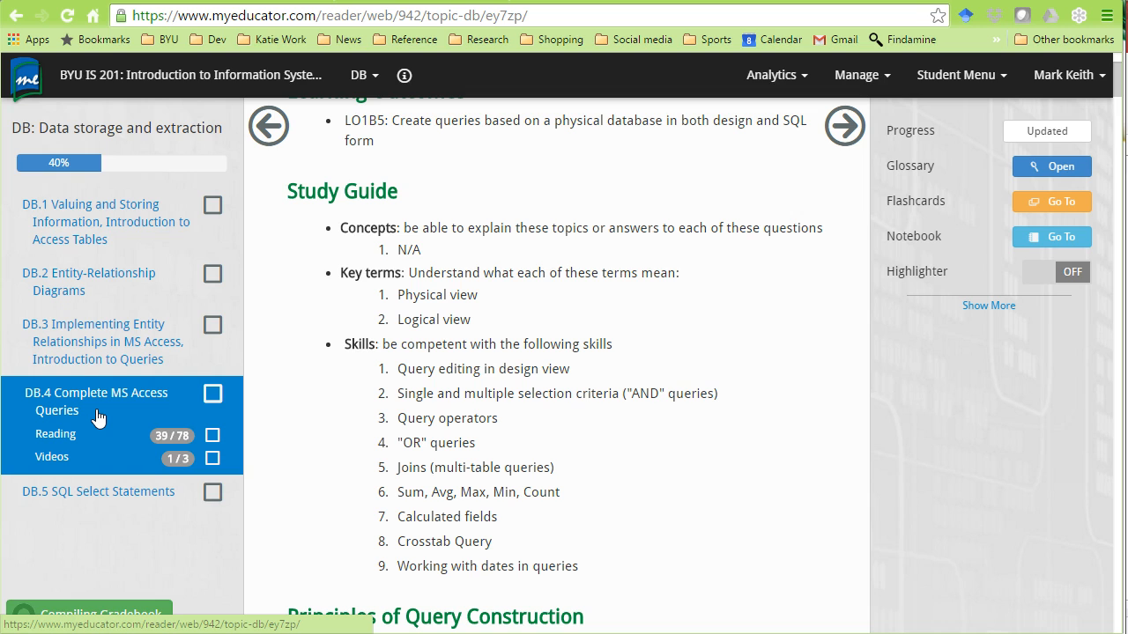
{"action": "left_click", "coordinate": [102, 495]}
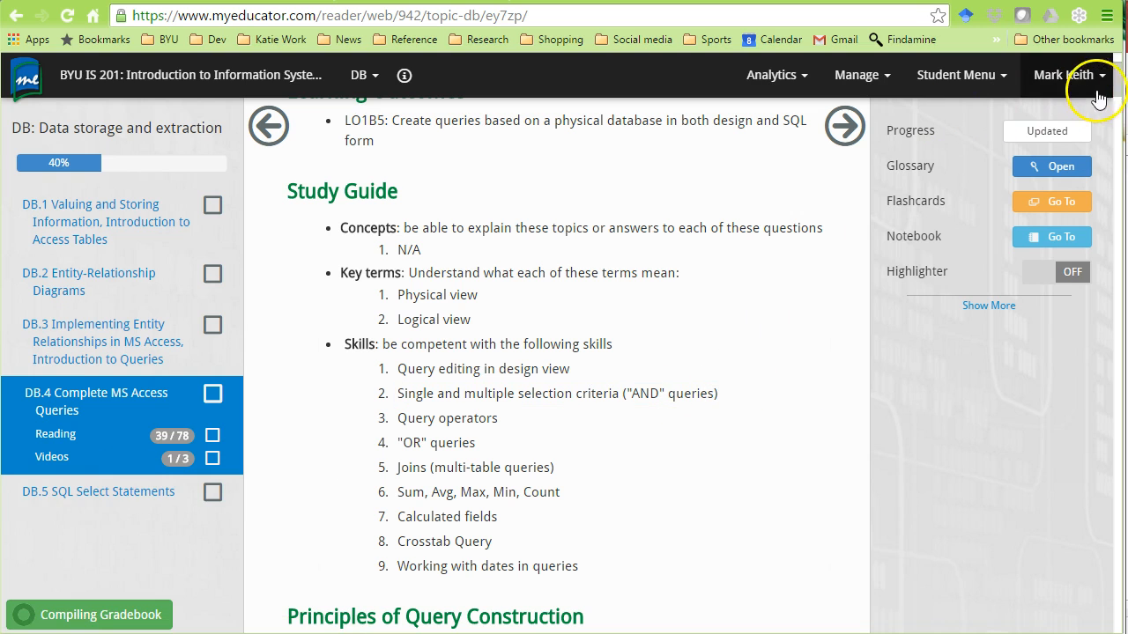
{"action": "left_click_drag", "start_coordinate": [1115, 86], "coordinate": [1116, 117]}
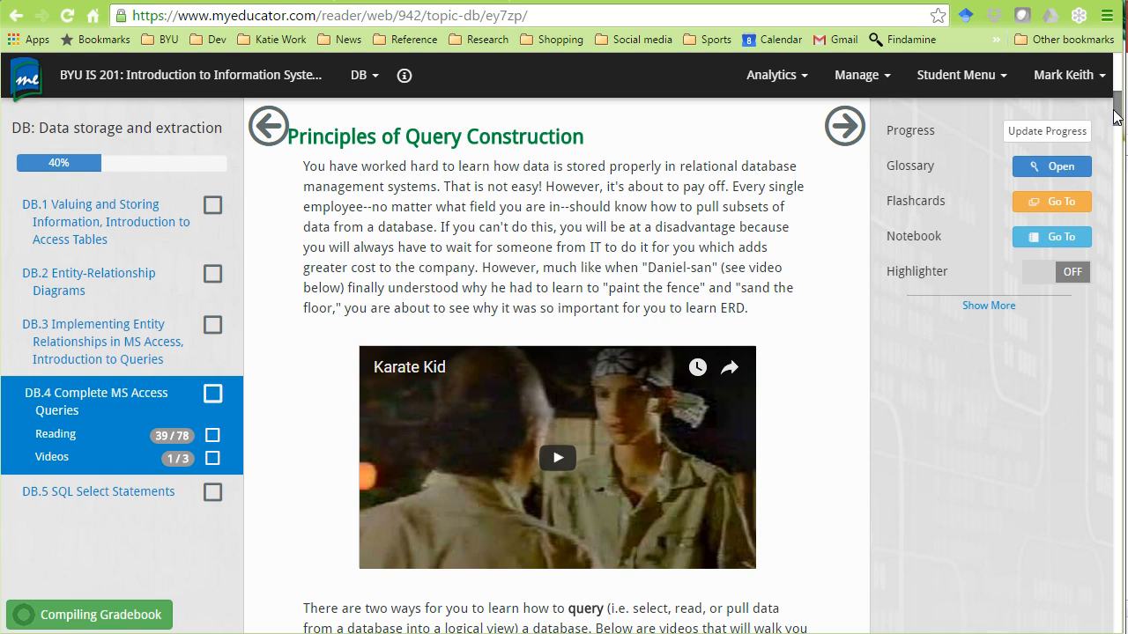
{"action": "left_click_drag", "start_coordinate": [1115, 117], "coordinate": [1115, 119]}
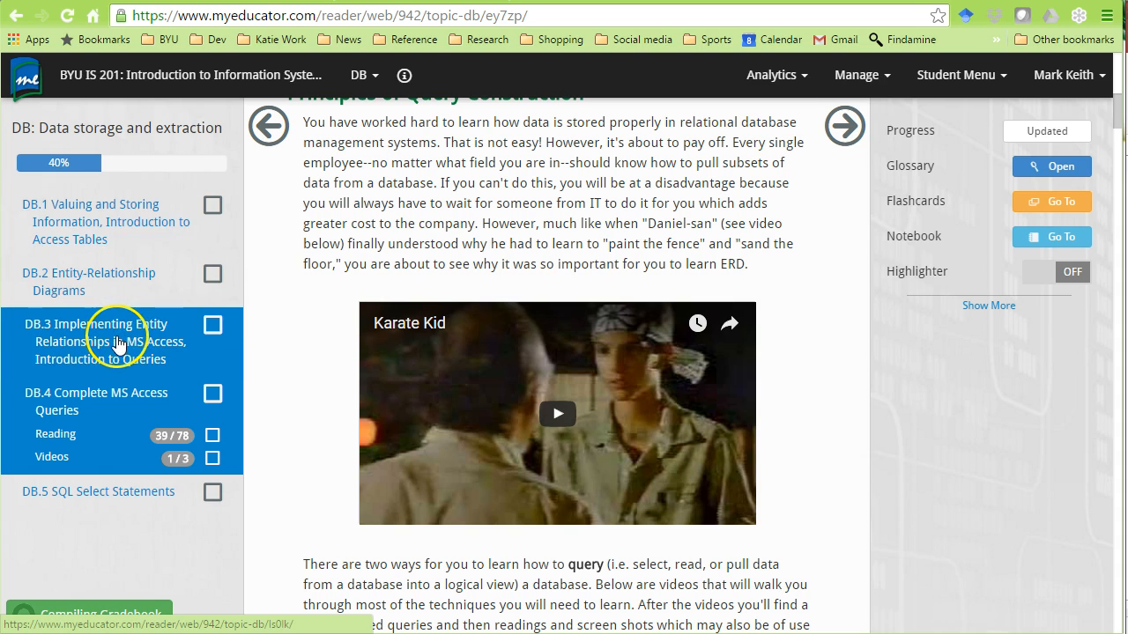
Step: Download the Gold Star Database (Access) from the Query Exercises section, keep GoldStarHRDatabaseData.mdb and open it
{"action": "left_click_drag", "start_coordinate": [1116, 100], "coordinate": [1118, 183]}
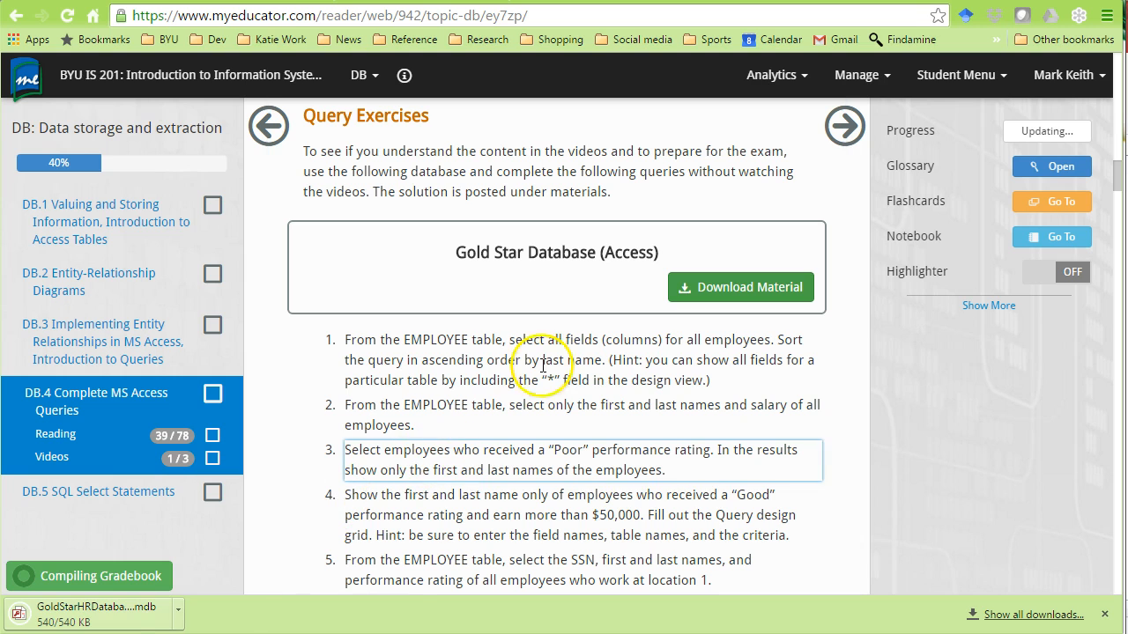
{"action": "left_click_drag", "start_coordinate": [1115, 157], "coordinate": [1119, 185]}
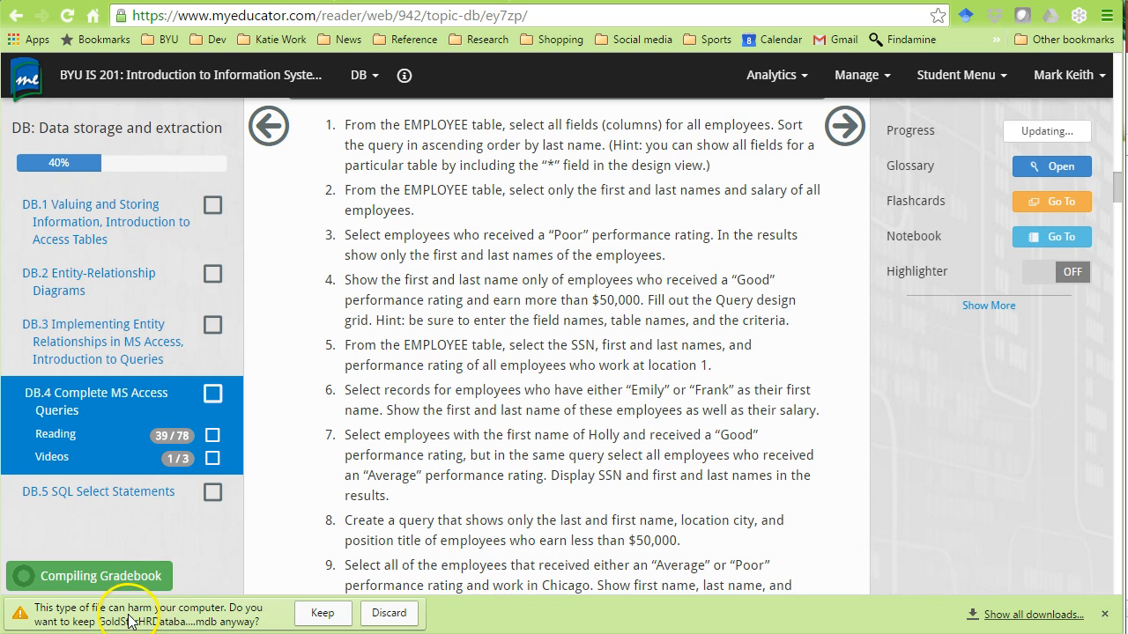
{"action": "left_click", "coordinate": [322, 614]}
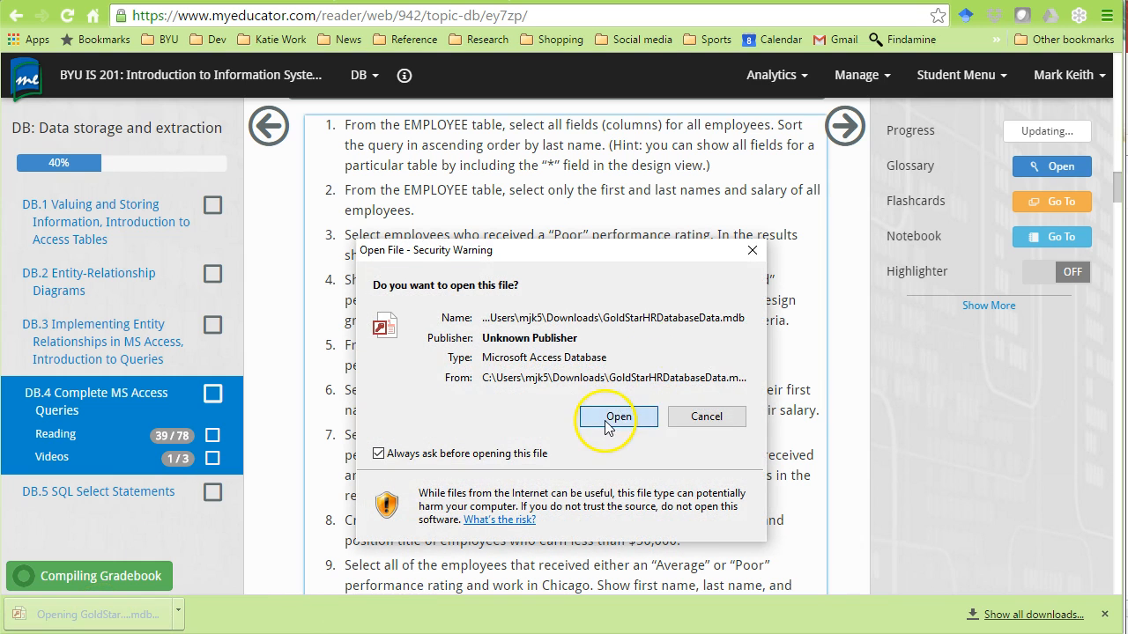
{"action": "left_click", "coordinate": [610, 418]}
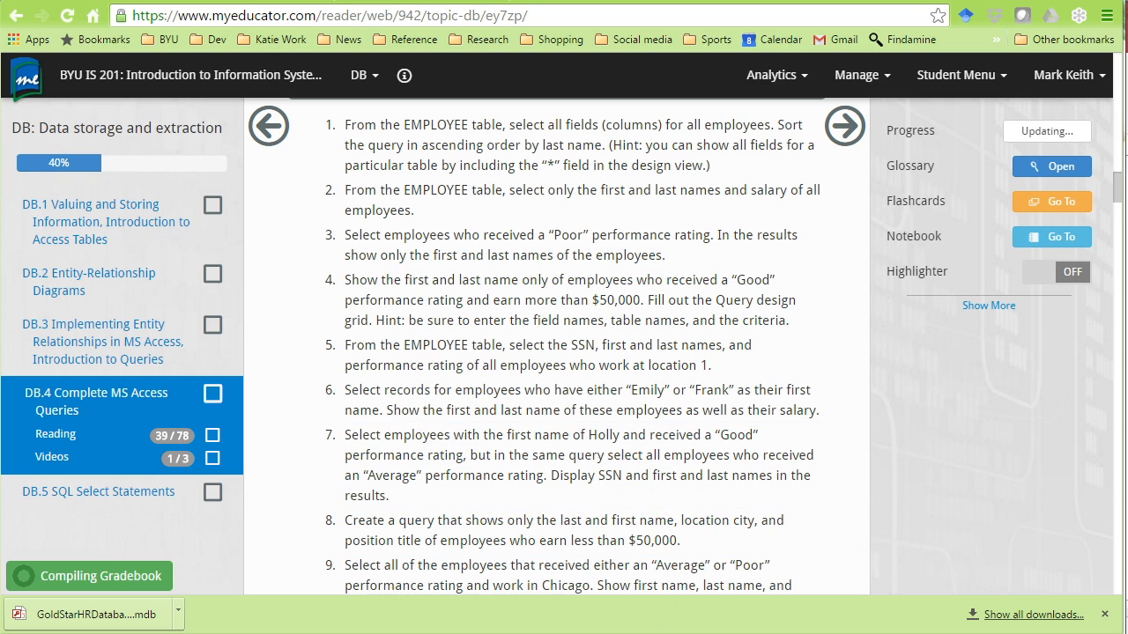
Step: Enlarge the GoldStarHRDatabaseData window to fill the screen and enable the database's disabled content
{"action": "left_click_drag", "start_coordinate": [629, 630], "coordinate": [777, 12]}
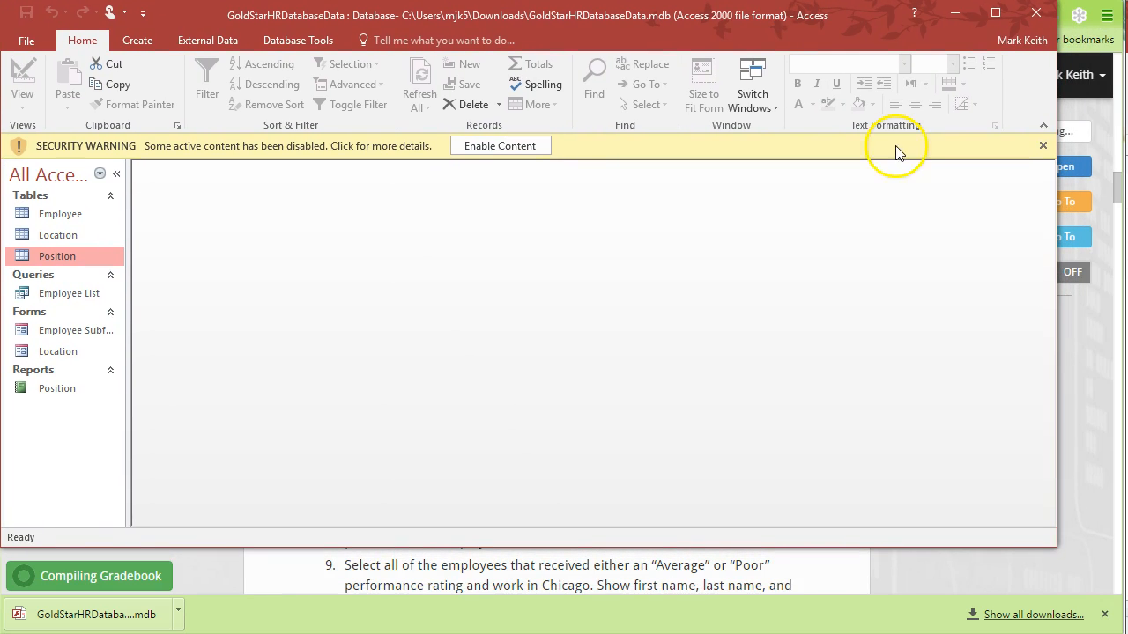
{"action": "left_click_drag", "start_coordinate": [1052, 545], "coordinate": [1121, 629]}
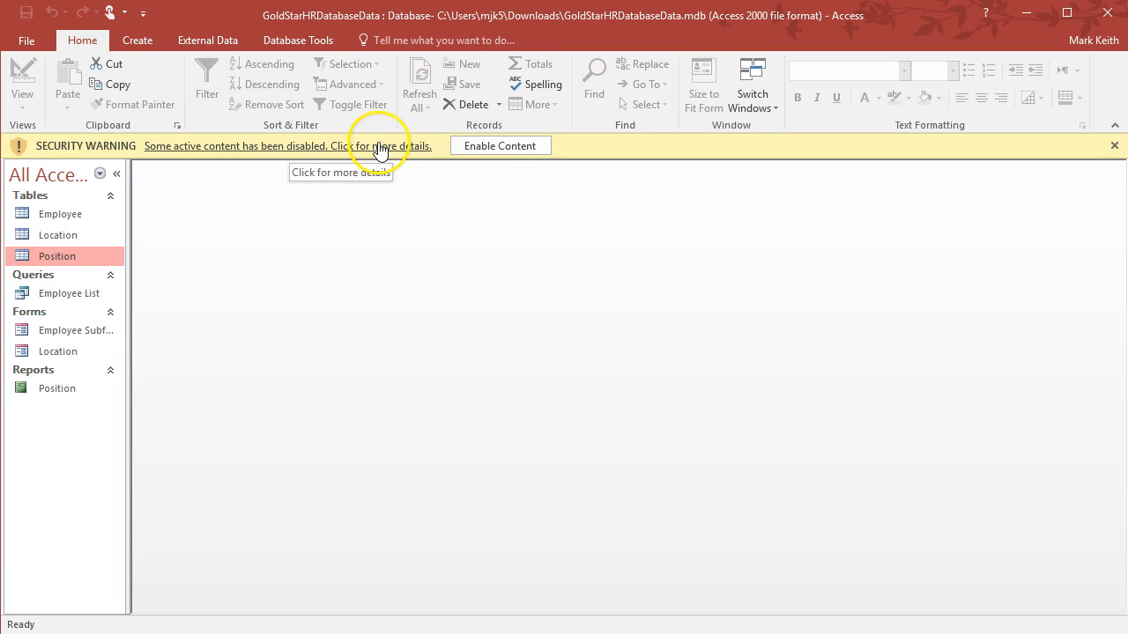
{"action": "left_click", "coordinate": [487, 146]}
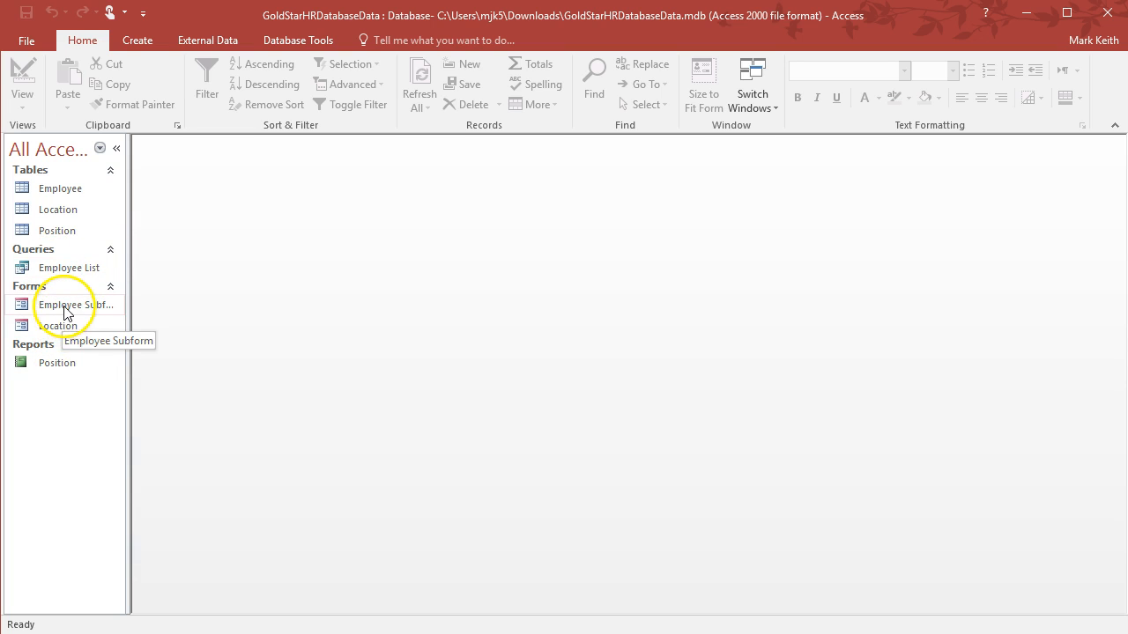
Step: Open the Position report and maximize its window
{"action": "left_click", "coordinate": [63, 370]}
{"action": "double_click", "coordinate": [63, 366]}
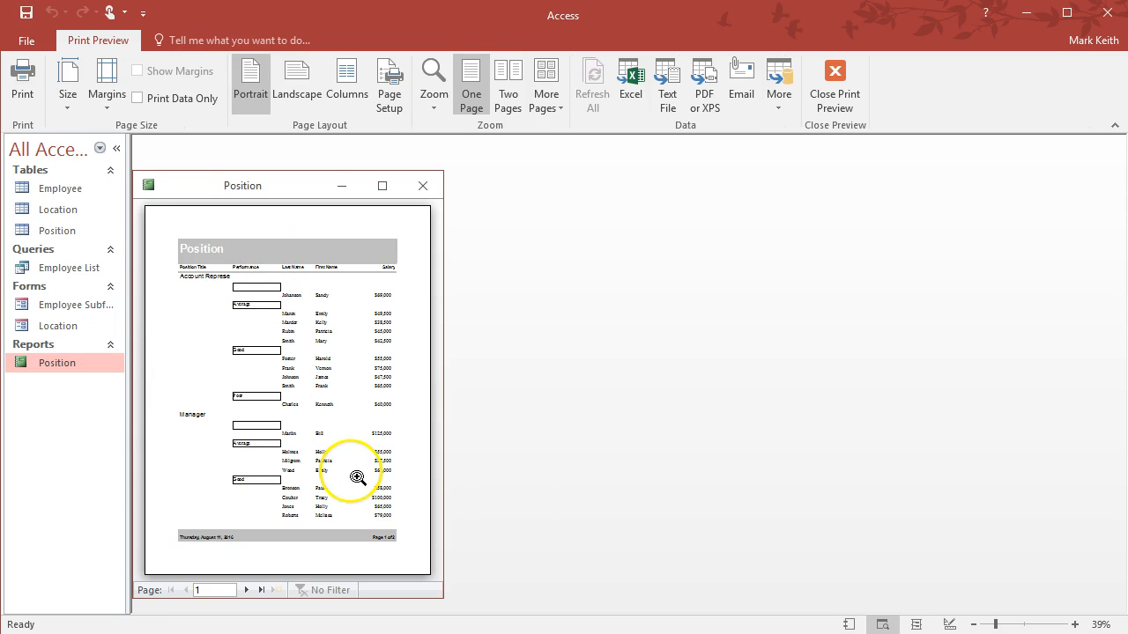
{"action": "left_click", "coordinate": [382, 186]}
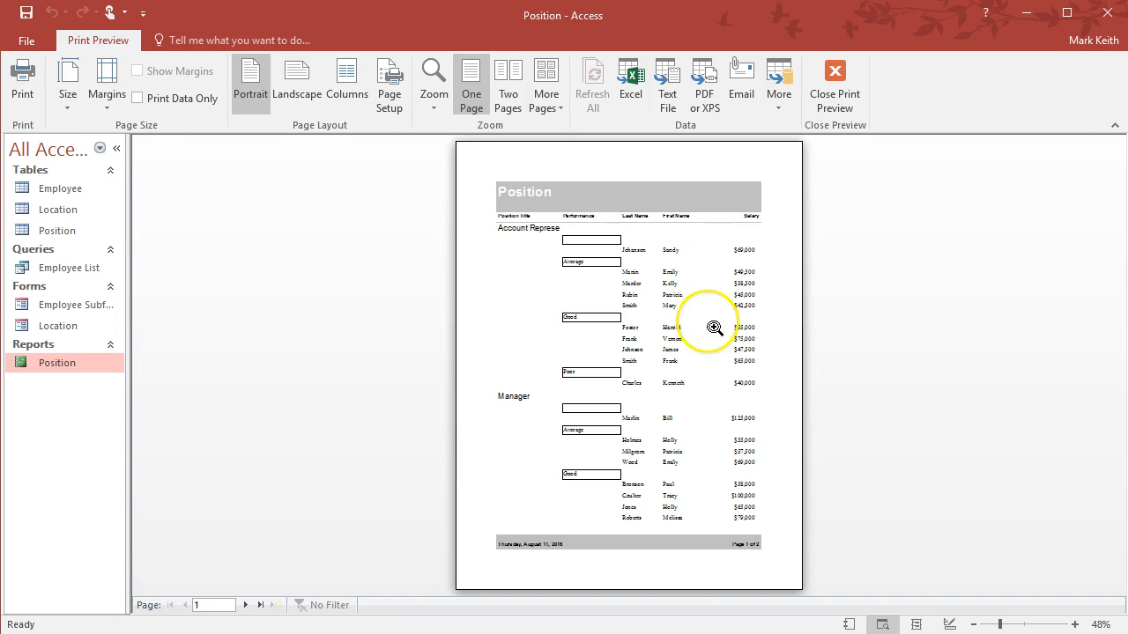
Step: Zoom the Position report to 110% and examine its employees grouped by position title and performance
{"action": "left_click", "coordinate": [1072, 626]}
{"action": "left_click", "coordinate": [1072, 626]}
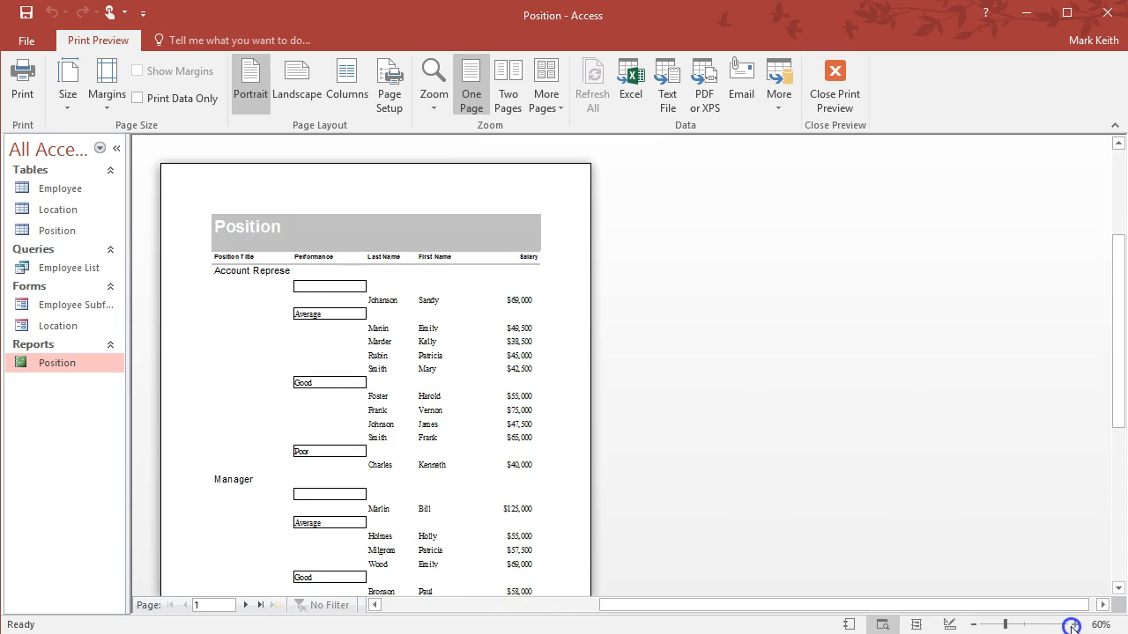
{"action": "left_click", "coordinate": [1072, 625]}
{"action": "left_click", "coordinate": [1071, 625]}
{"action": "left_click", "coordinate": [1071, 626]}
{"action": "left_click", "coordinate": [1071, 626]}
{"action": "left_click", "coordinate": [1071, 625]}
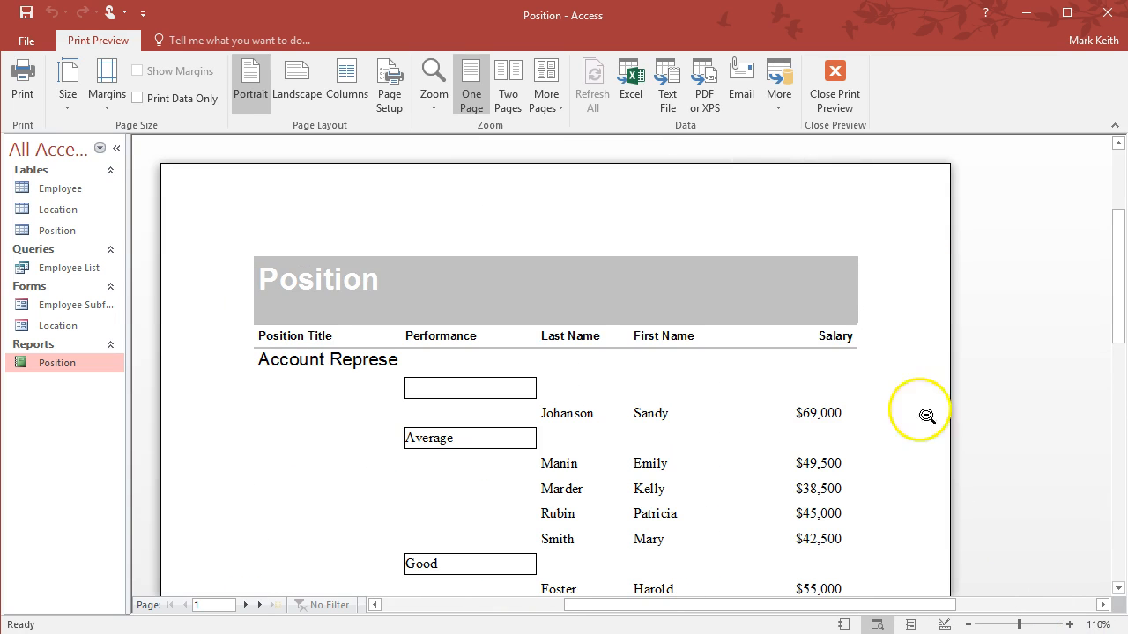
{"action": "left_click_drag", "start_coordinate": [1115, 252], "coordinate": [1112, 300]}
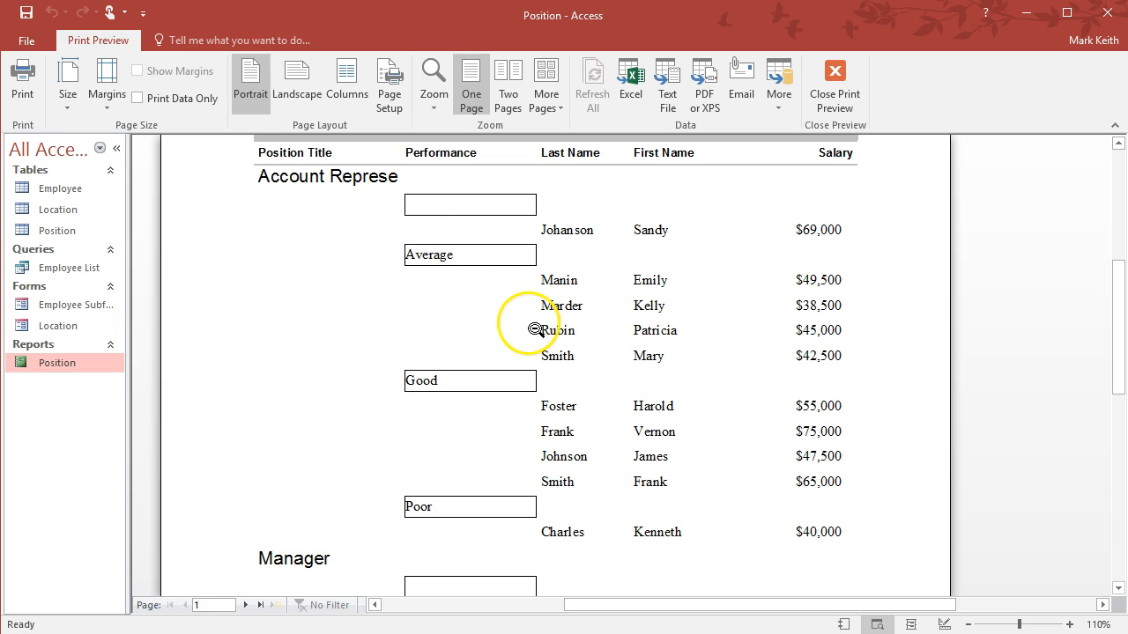
{"action": "left_click_drag", "start_coordinate": [1110, 308], "coordinate": [1119, 202]}
Step: Open the Employee table and widen the Position-ID and Location-ID columns to fit their headings
{"action": "double_click", "coordinate": [84, 190]}
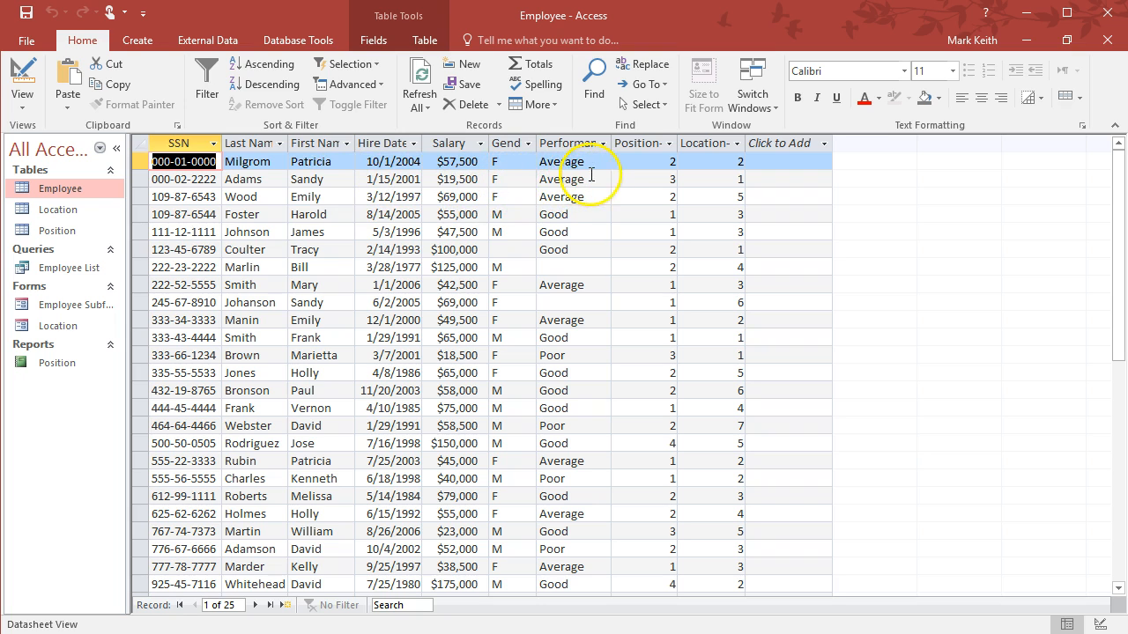
{"action": "double_click", "coordinate": [680, 143]}
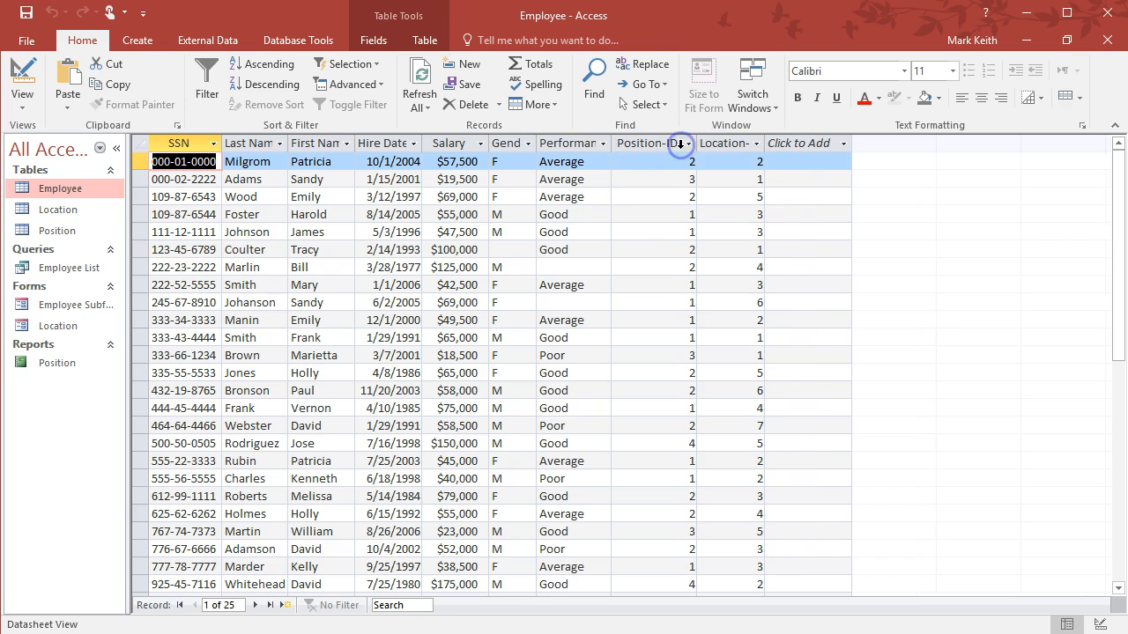
{"action": "double_click", "coordinate": [765, 143]}
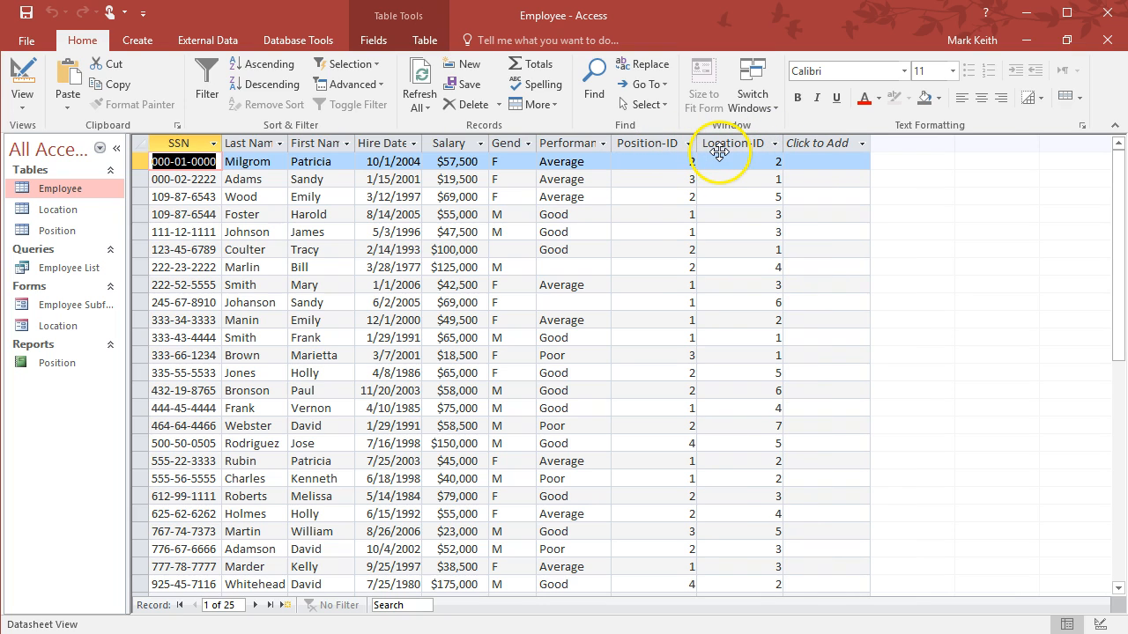
Step: Open the Location table, then expand and collapse the related employee records for Boston and Atlanta
{"action": "double_click", "coordinate": [60, 210]}
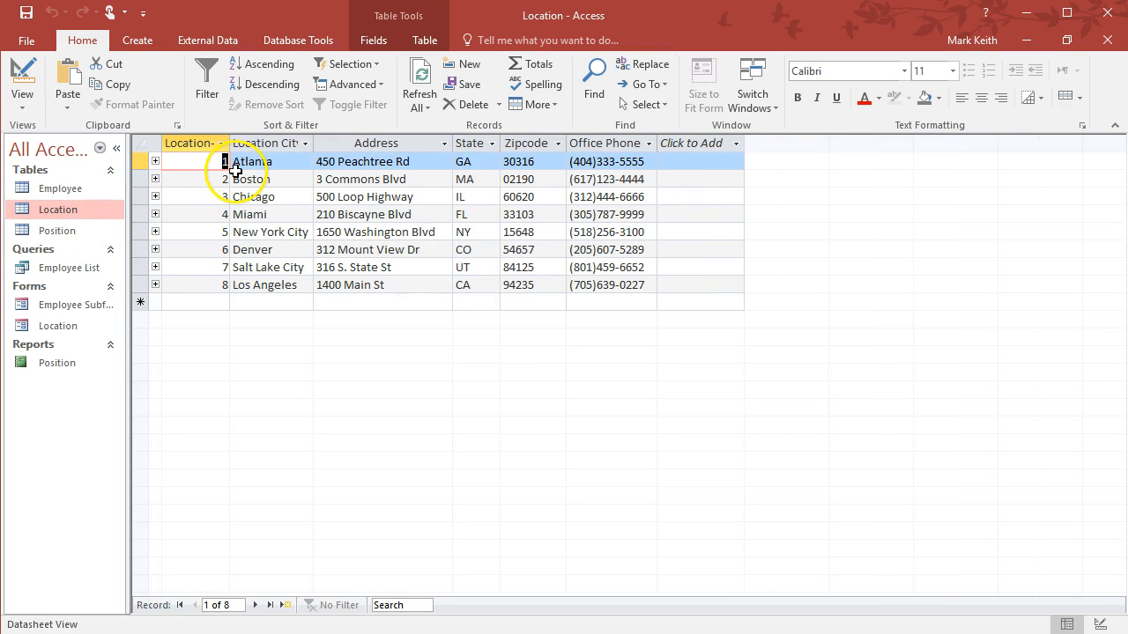
{"action": "left_click", "coordinate": [155, 180]}
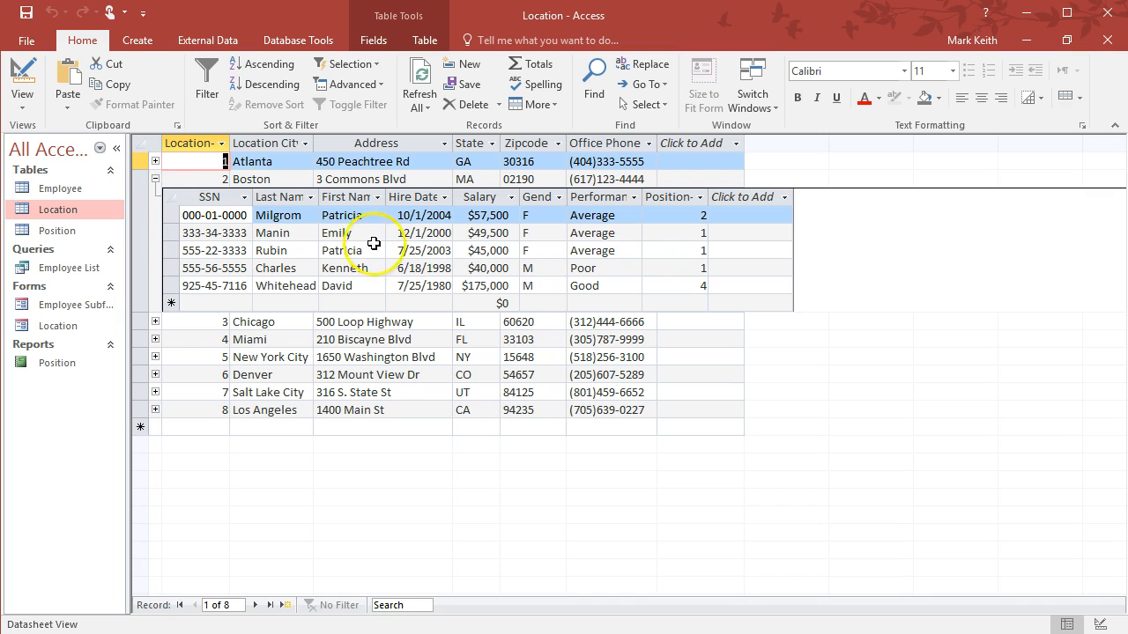
{"action": "left_click", "coordinate": [155, 179]}
{"action": "left_click", "coordinate": [155, 162]}
{"action": "left_click", "coordinate": [155, 162]}
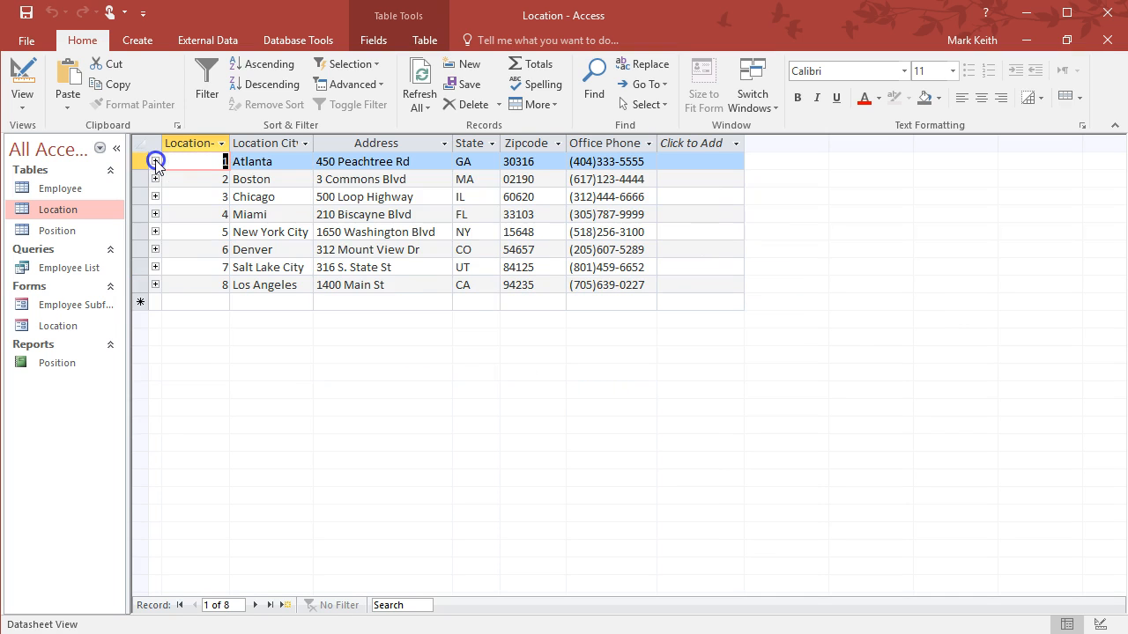
Step: Open the Position table, then expand and collapse the related records for Manager, Account Representative and Trainee
{"action": "double_click", "coordinate": [58, 231]}
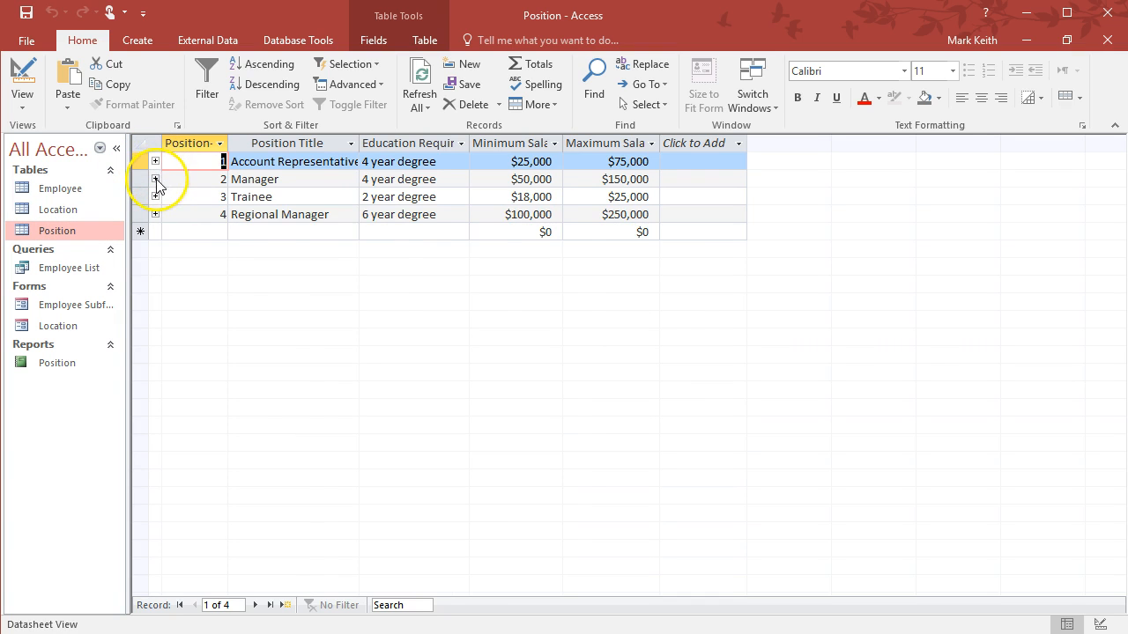
{"action": "left_click", "coordinate": [155, 180]}
{"action": "left_click", "coordinate": [155, 180]}
{"action": "left_click", "coordinate": [156, 163]}
{"action": "left_click", "coordinate": [156, 163]}
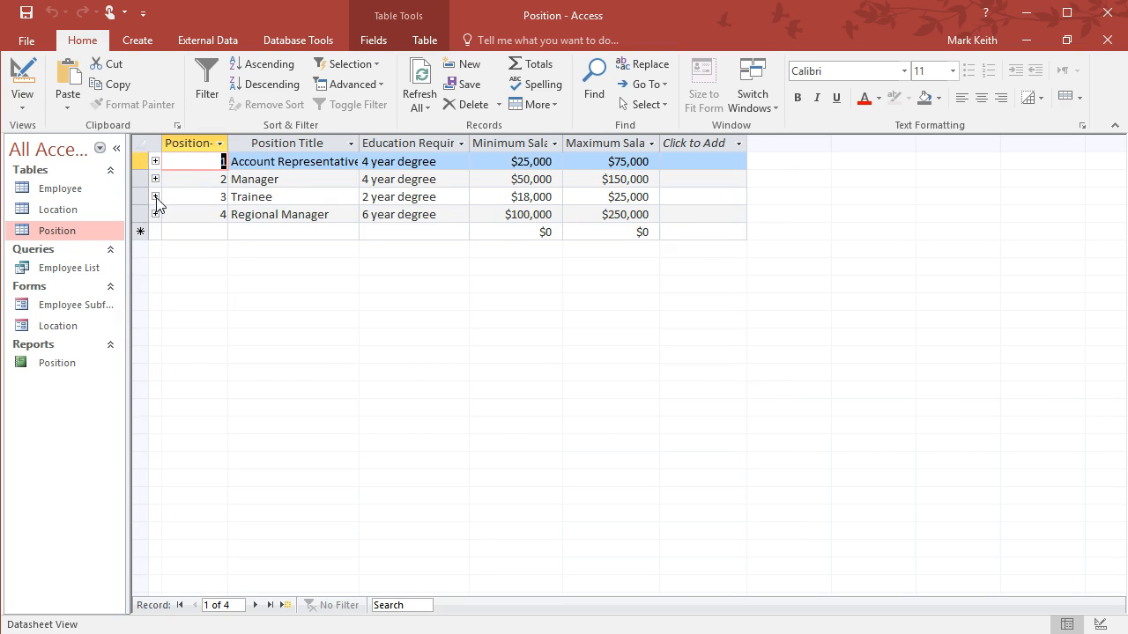
{"action": "left_click", "coordinate": [155, 197]}
{"action": "left_click", "coordinate": [156, 197]}
Step: Close the Position, Location and Employee tables, discarding the Employee table's layout changes
{"action": "left_click", "coordinate": [1106, 40]}
{"action": "left_click", "coordinate": [1107, 41]}
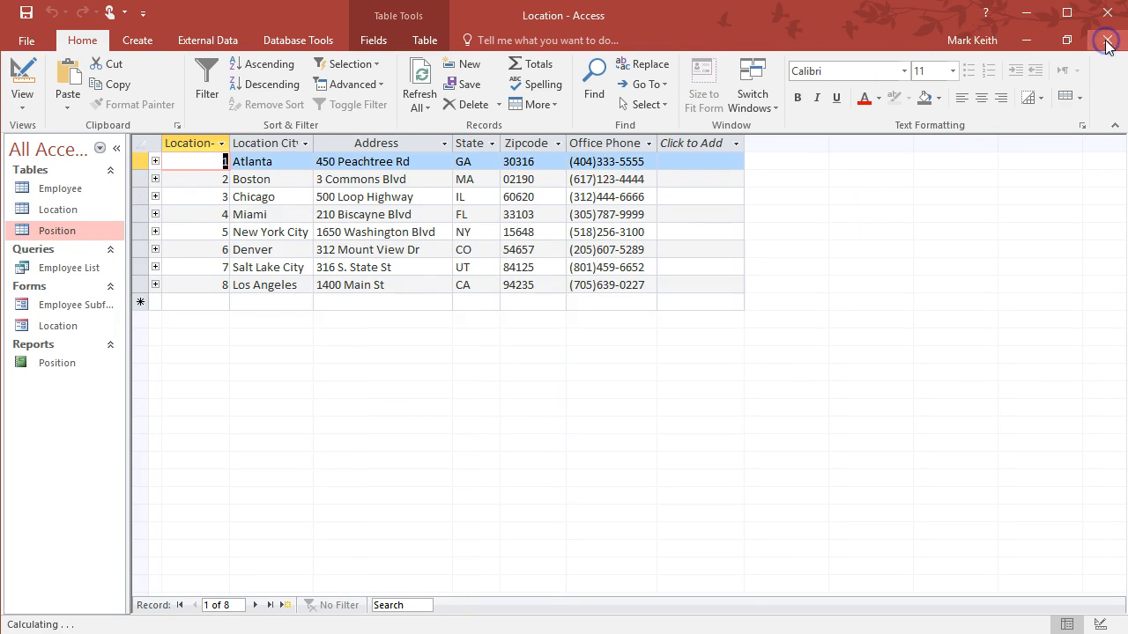
{"action": "left_click", "coordinate": [1106, 41]}
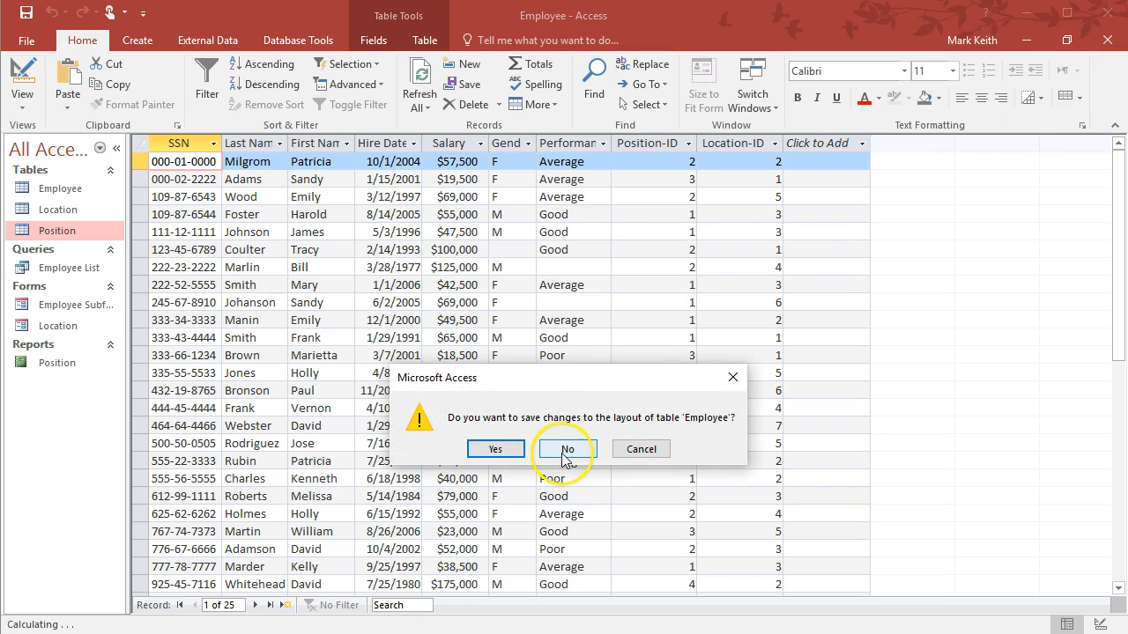
{"action": "left_click", "coordinate": [565, 451]}
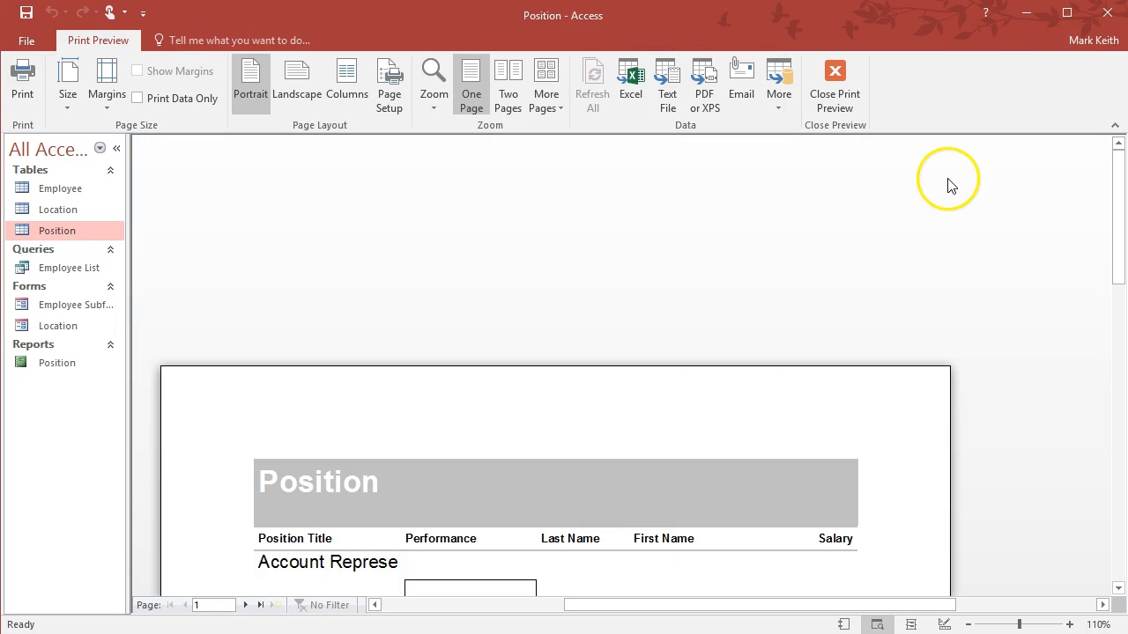
{"action": "left_click", "coordinate": [695, 458]}
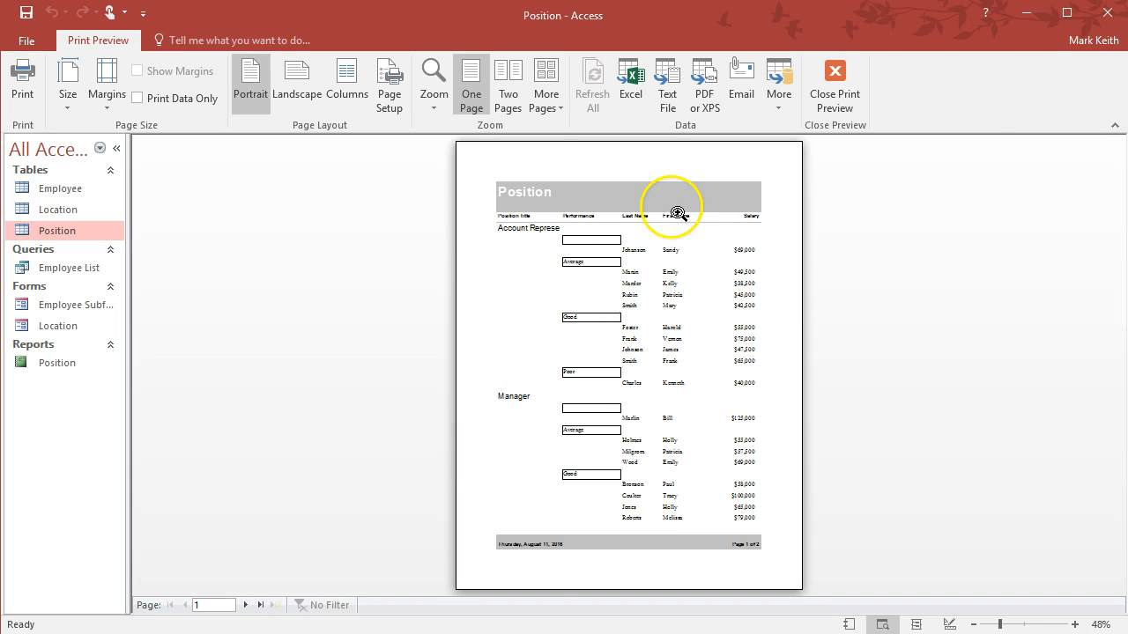
{"action": "left_click", "coordinate": [1114, 125]}
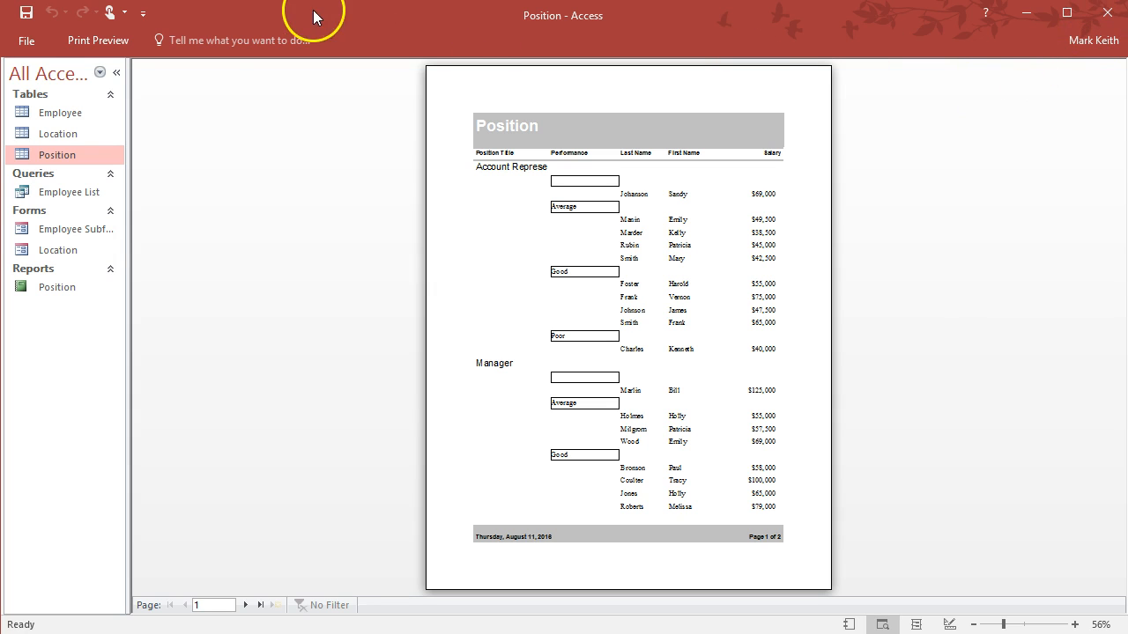
{"action": "left_click", "coordinate": [142, 14]}
{"action": "left_click", "coordinate": [378, 206]}
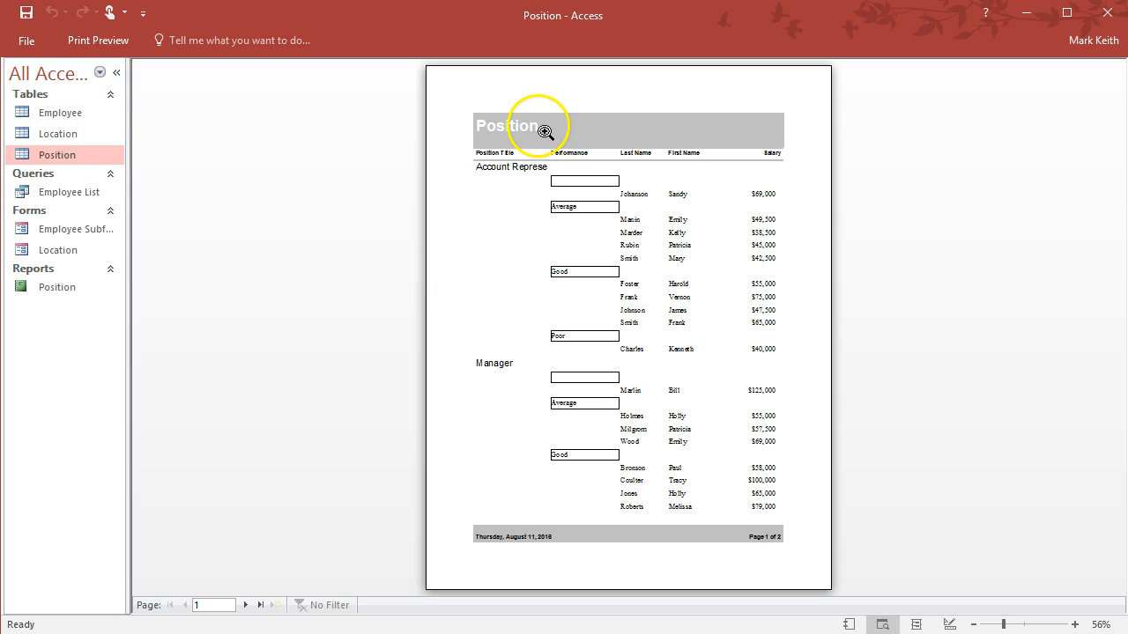
{"action": "left_click", "coordinate": [98, 40]}
{"action": "left_click", "coordinate": [1116, 126]}
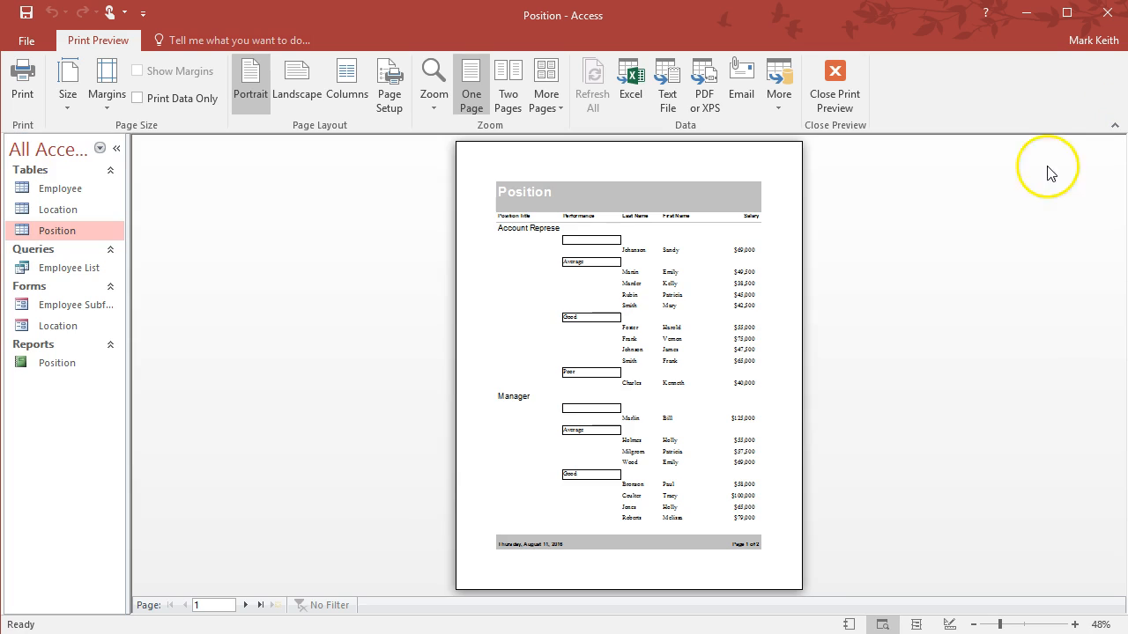
Step: Close the Position report preview and open the Employee Subform form to view its records
{"action": "left_click", "coordinate": [835, 85]}
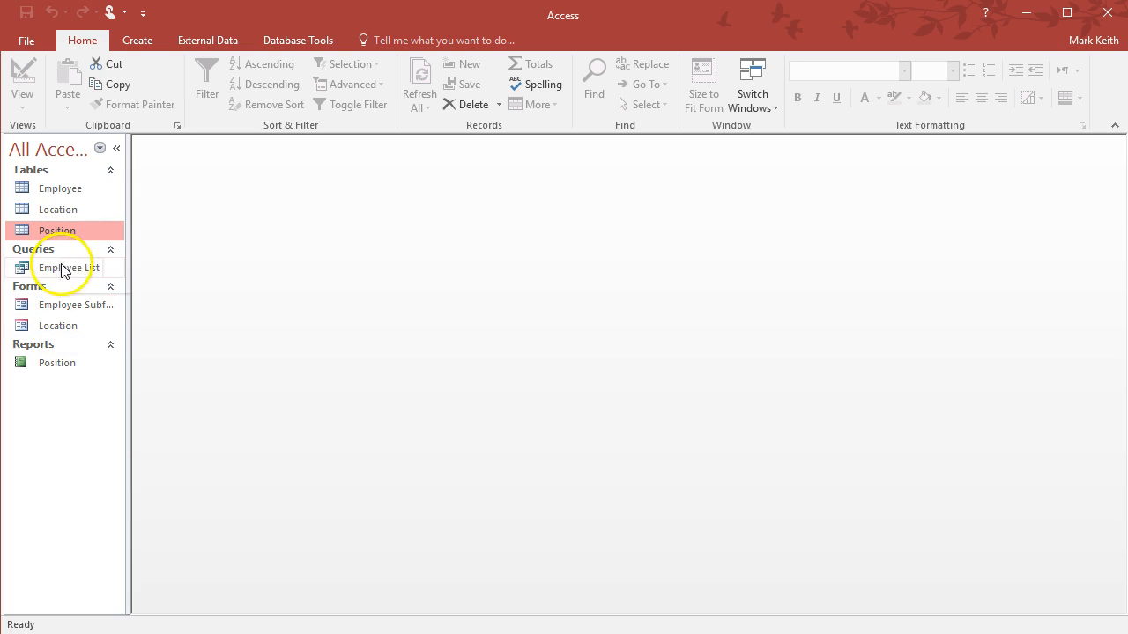
{"action": "double_click", "coordinate": [59, 305]}
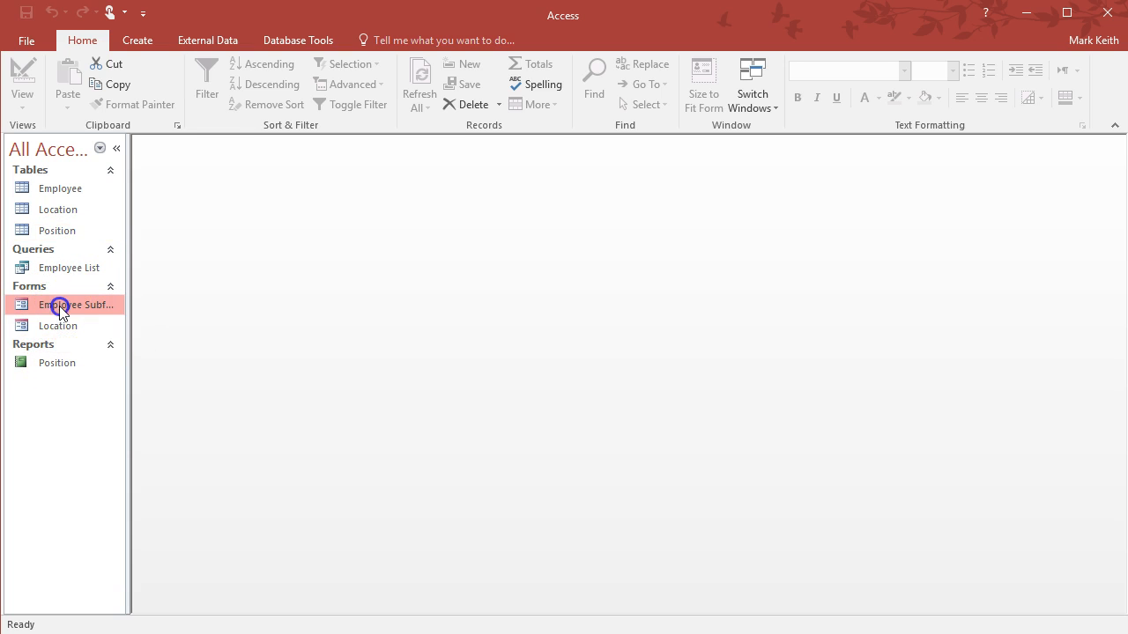
{"action": "mouse_move", "coordinate": [1098, 254]}
{"action": "left_mouse_down"}
{"action": "mouse_move", "coordinate": [1098, 372]}
{"action": "mouse_move", "coordinate": [1098, 256]}
{"action": "left_mouse_up"}
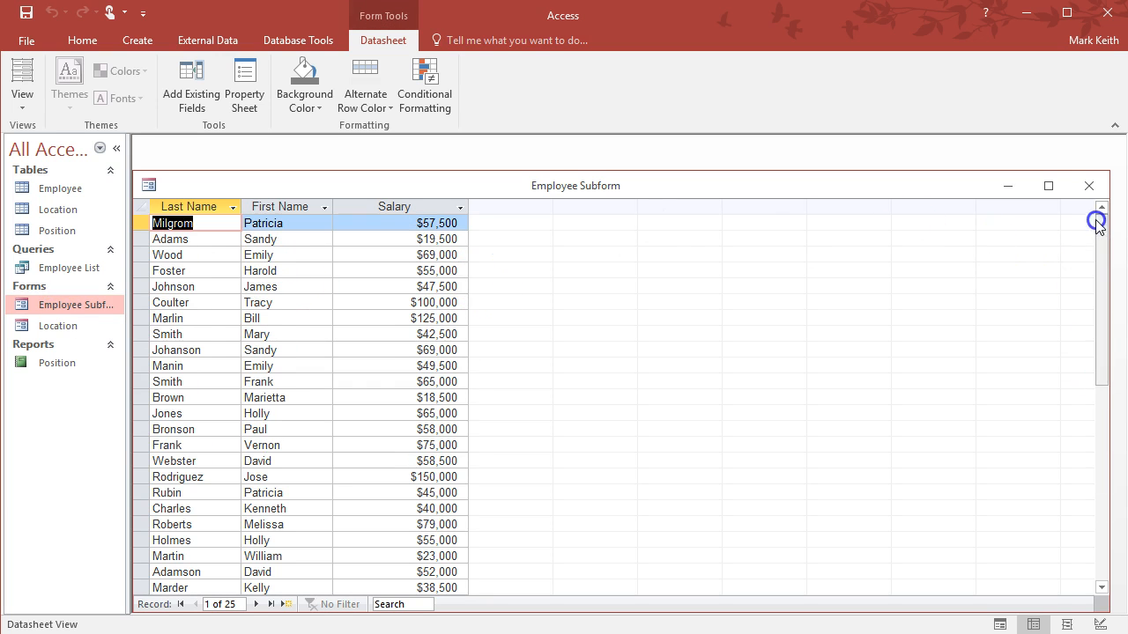
Step: Close the Employee Subform form, open the Location form to view its record with the related employees, and close it
{"action": "left_click", "coordinate": [1089, 185]}
{"action": "left_click", "coordinate": [56, 328]}
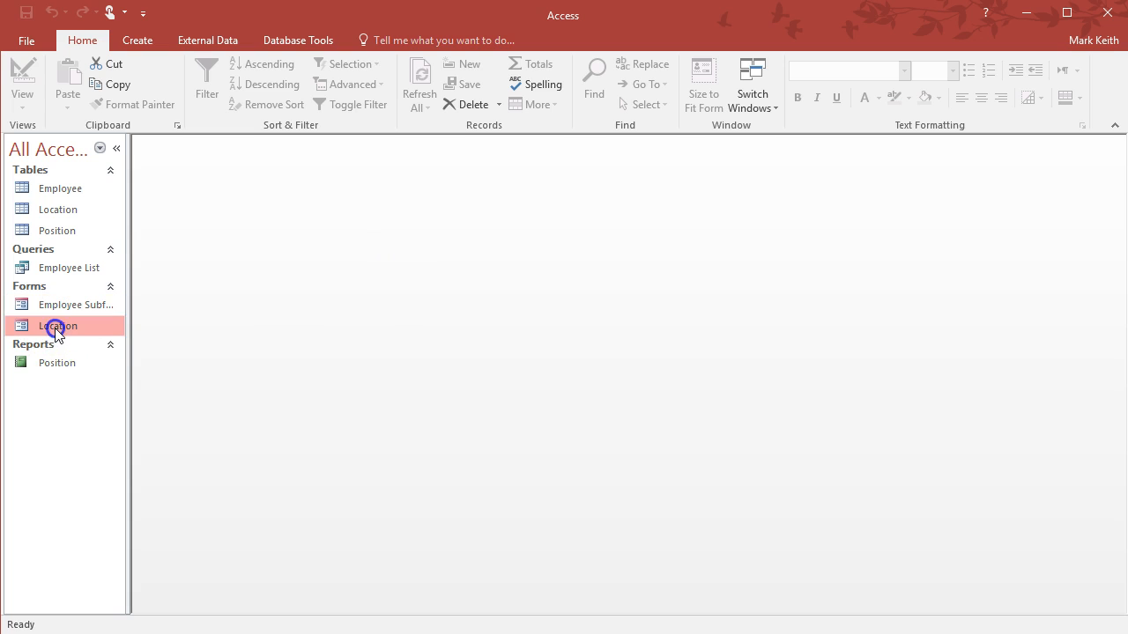
{"action": "double_click", "coordinate": [55, 328]}
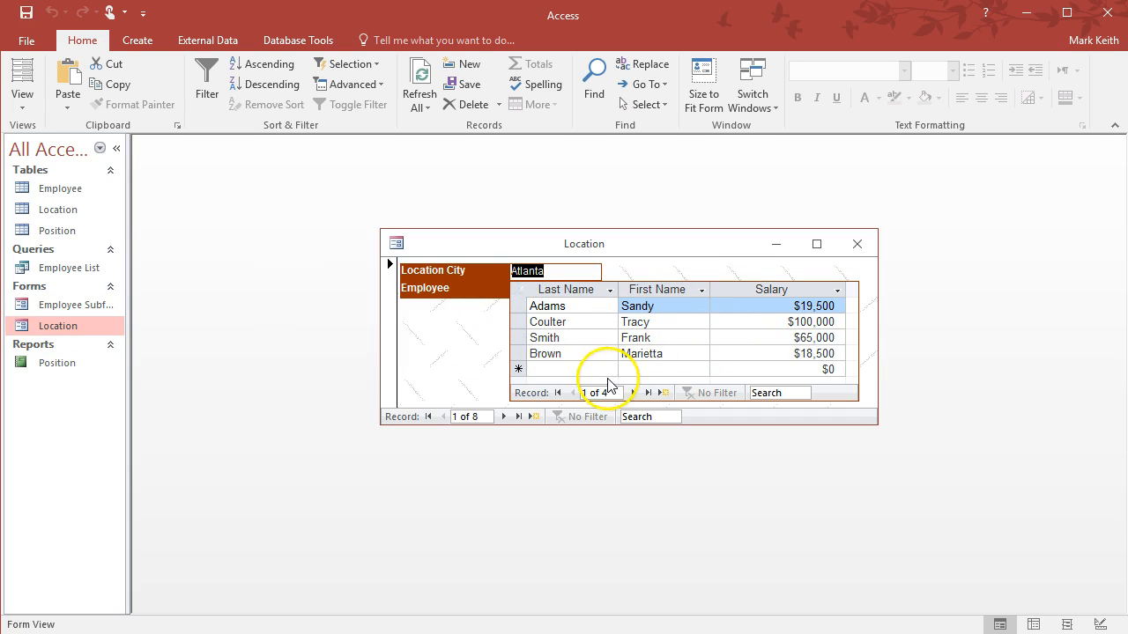
{"action": "left_click", "coordinate": [855, 247]}
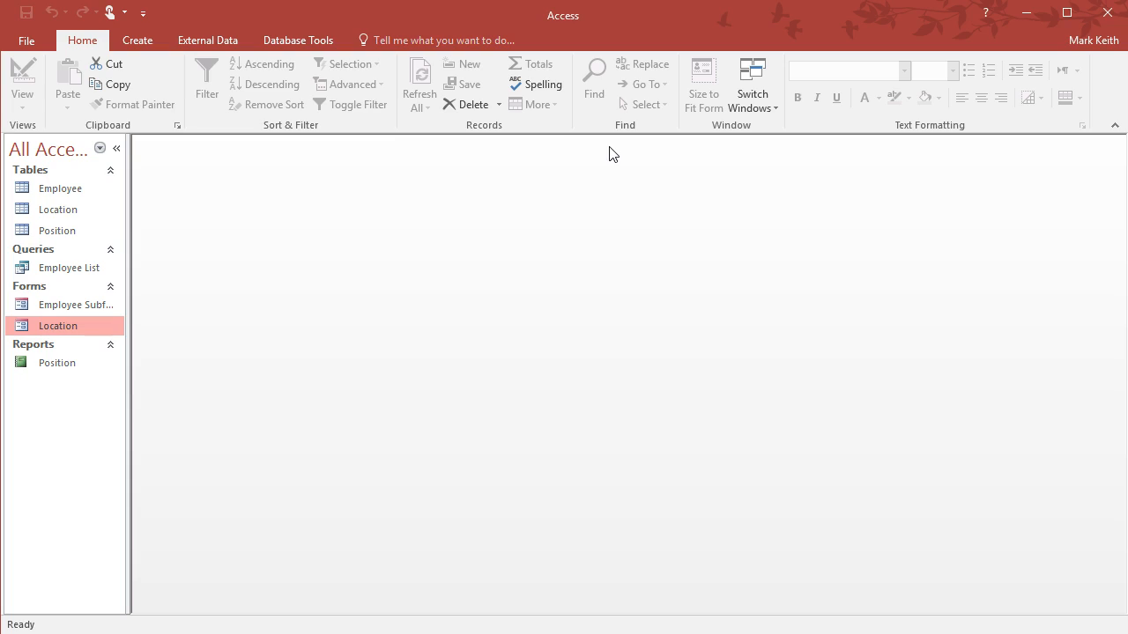
Step: Create a new query in Design view based on the Employee table, checking the first exercise's instructions in the browser
{"action": "left_click", "coordinate": [139, 42]}
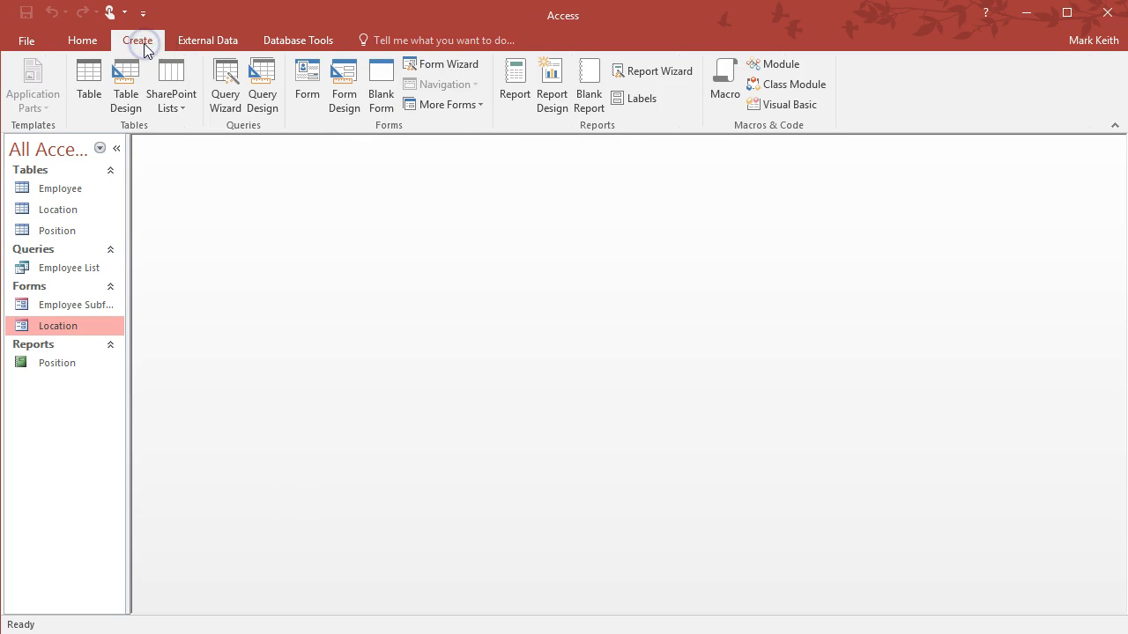
{"action": "left_click", "coordinate": [266, 77]}
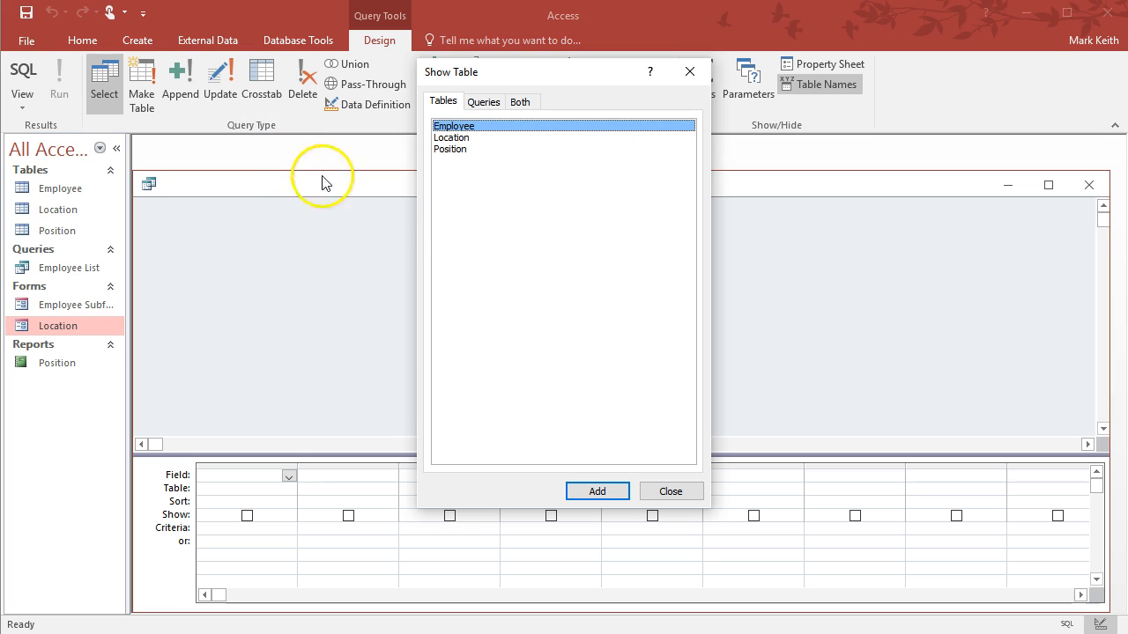
{"action": "left_click_drag", "start_coordinate": [540, 78], "coordinate": [653, 69]}
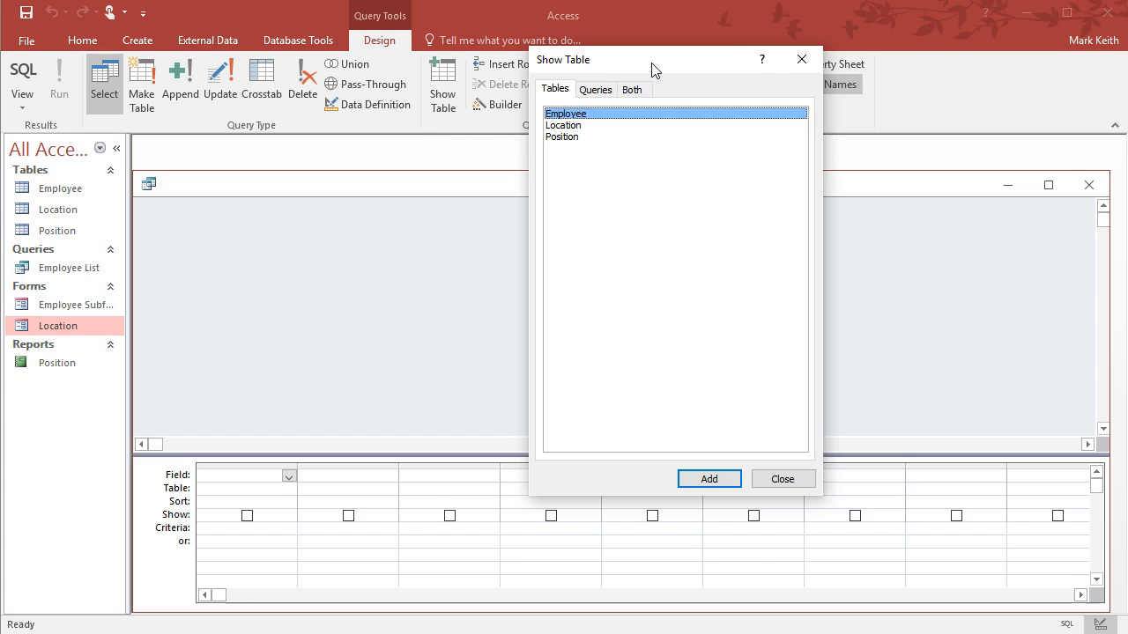
{"action": "key", "text": "alt+Tab"}
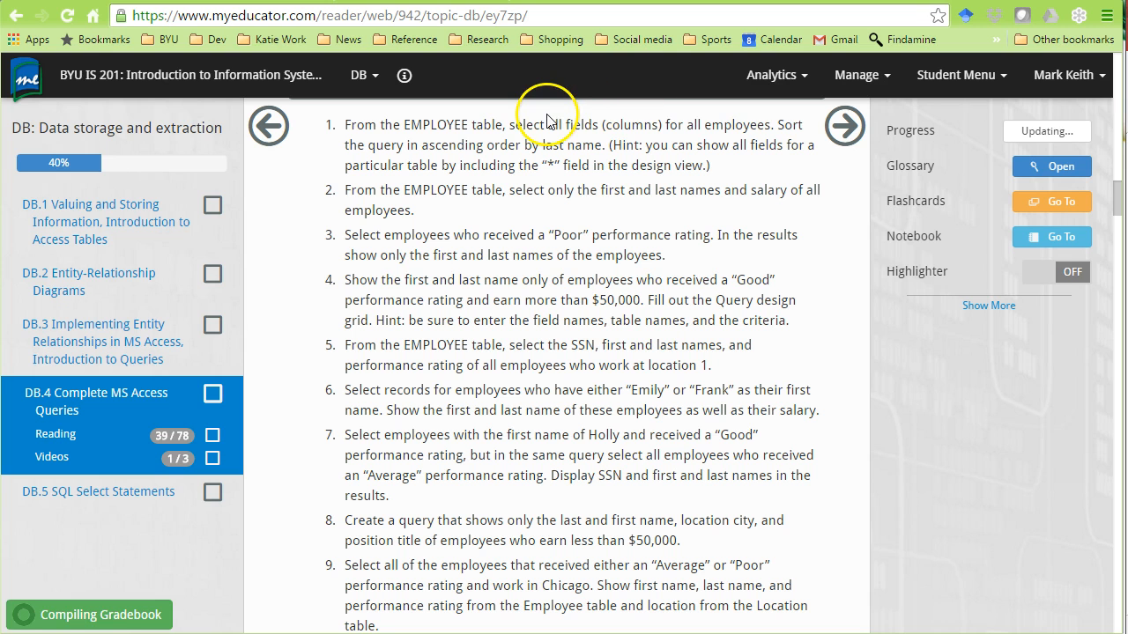
{"action": "key", "text": "alt+Tab"}
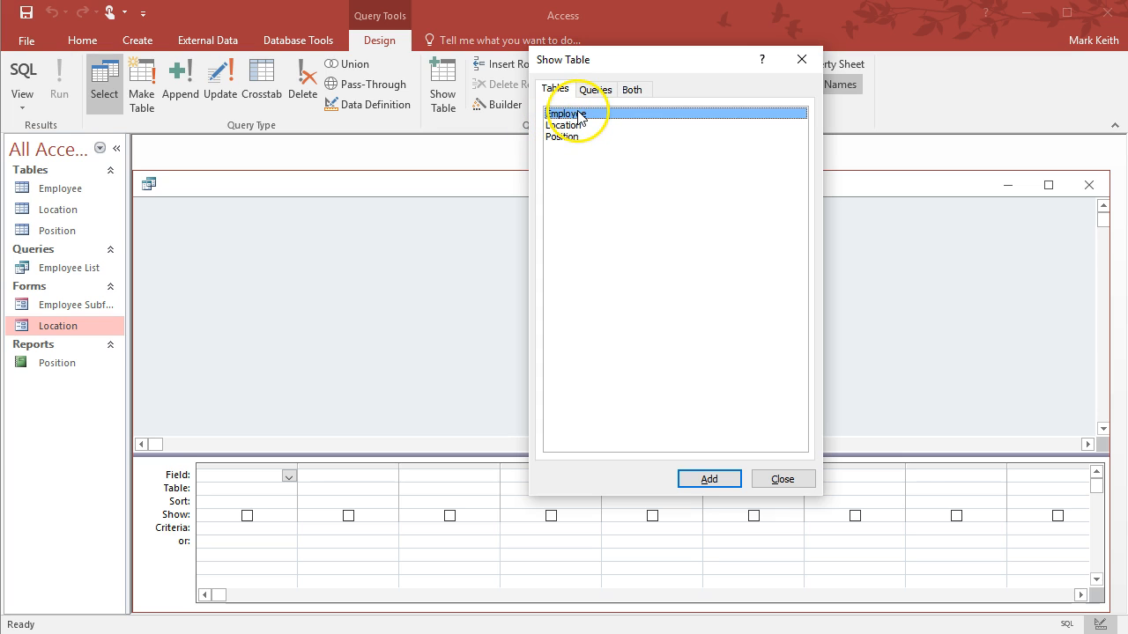
{"action": "left_click", "coordinate": [706, 478]}
{"action": "left_click", "coordinate": [784, 479]}
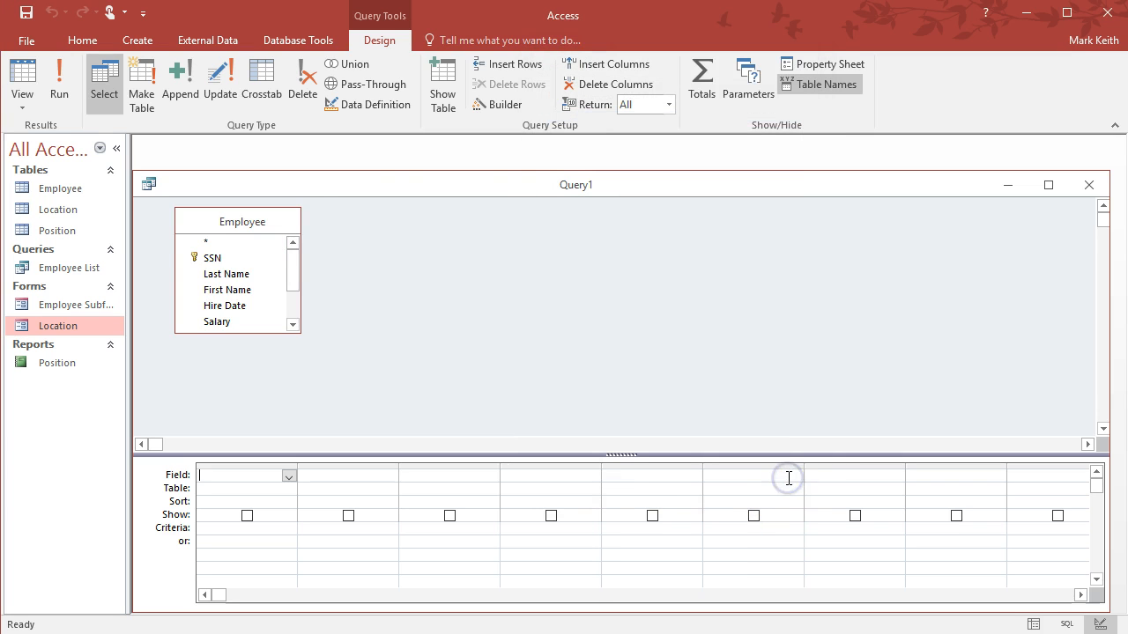
{"action": "left_click_drag", "start_coordinate": [237, 222], "coordinate": [262, 225]}
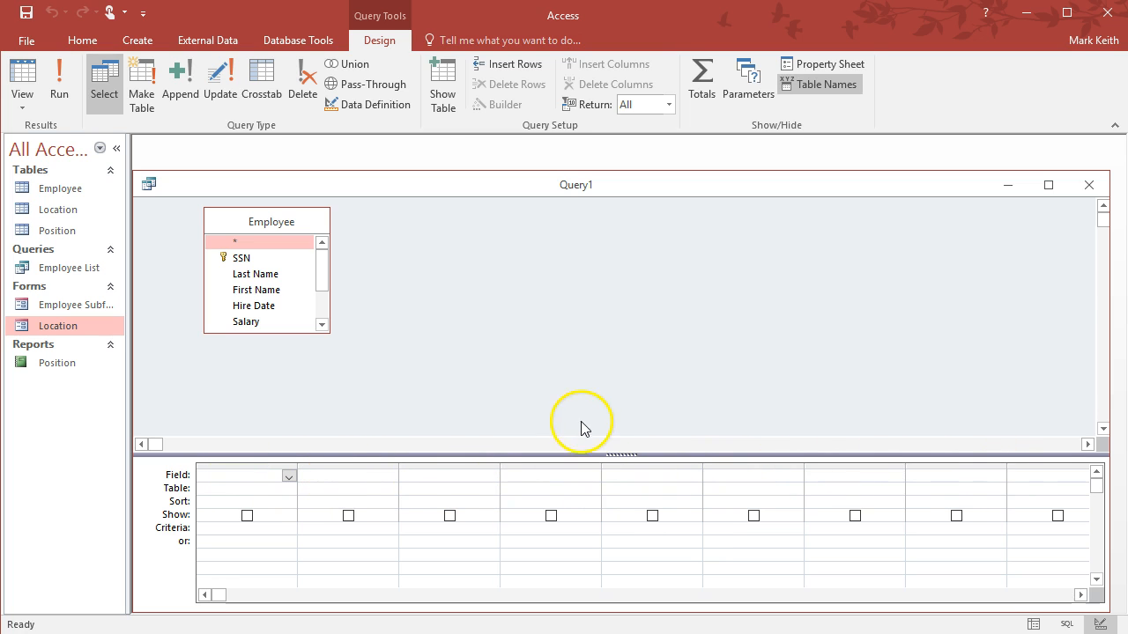
Step: Add the Employee table's SSN, Last Name, First Name, Hire Date, Salary, Gender, Performance, Position-ID and Location-ID fields to the query grid
{"action": "double_click", "coordinate": [238, 260]}
{"action": "double_click", "coordinate": [240, 274]}
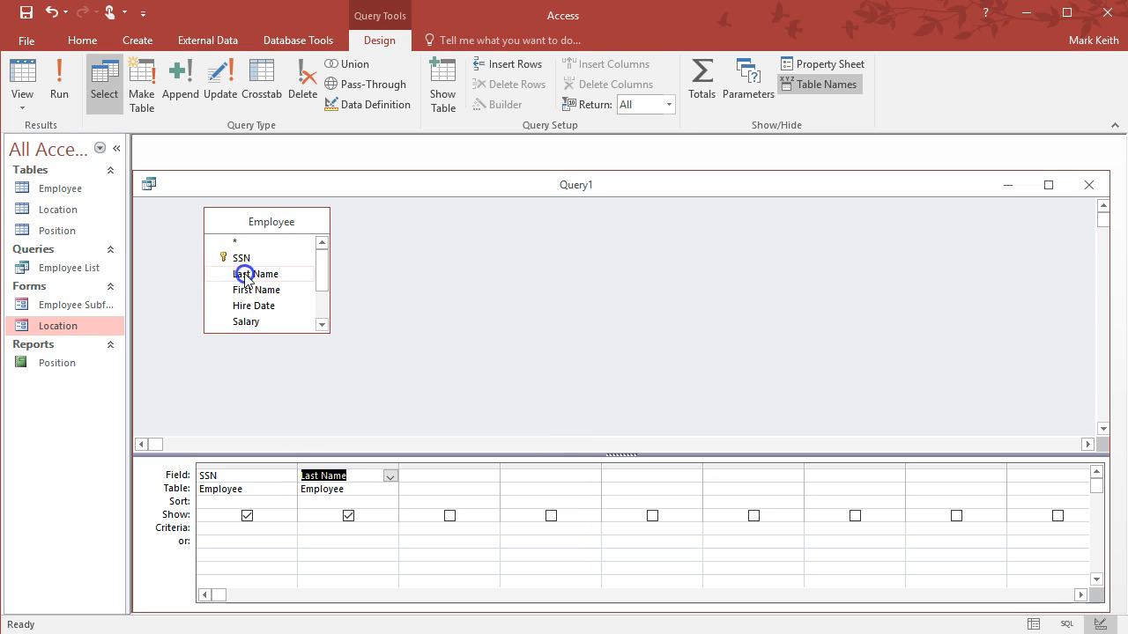
{"action": "double_click", "coordinate": [247, 290]}
{"action": "double_click", "coordinate": [249, 305]}
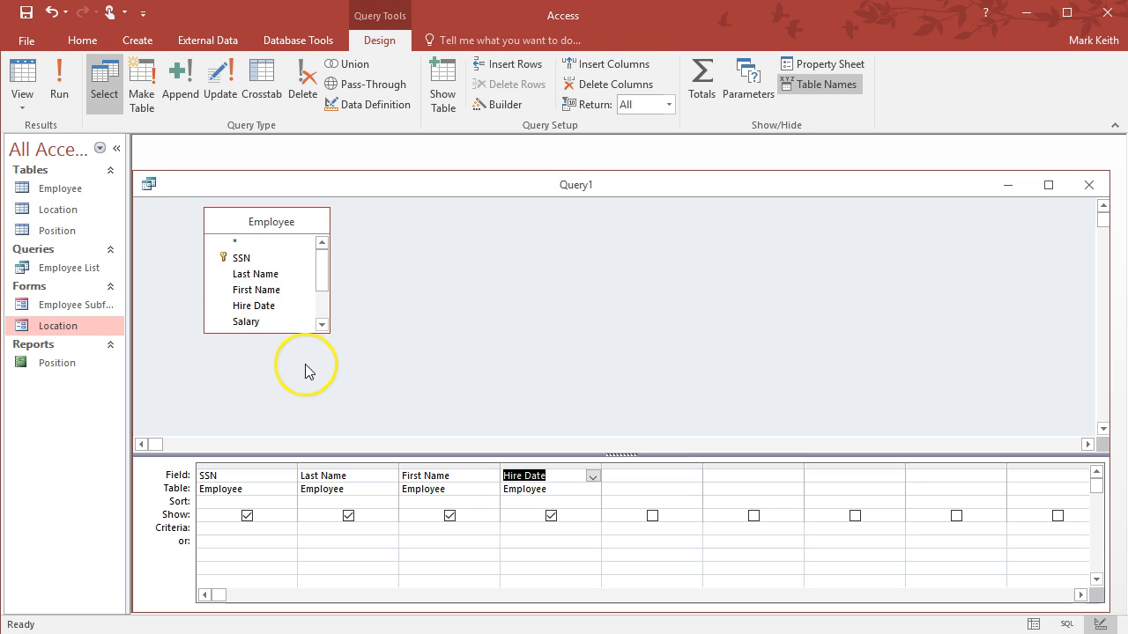
{"action": "double_click", "coordinate": [259, 322]}
{"action": "left_click_drag", "start_coordinate": [323, 272], "coordinate": [323, 319]}
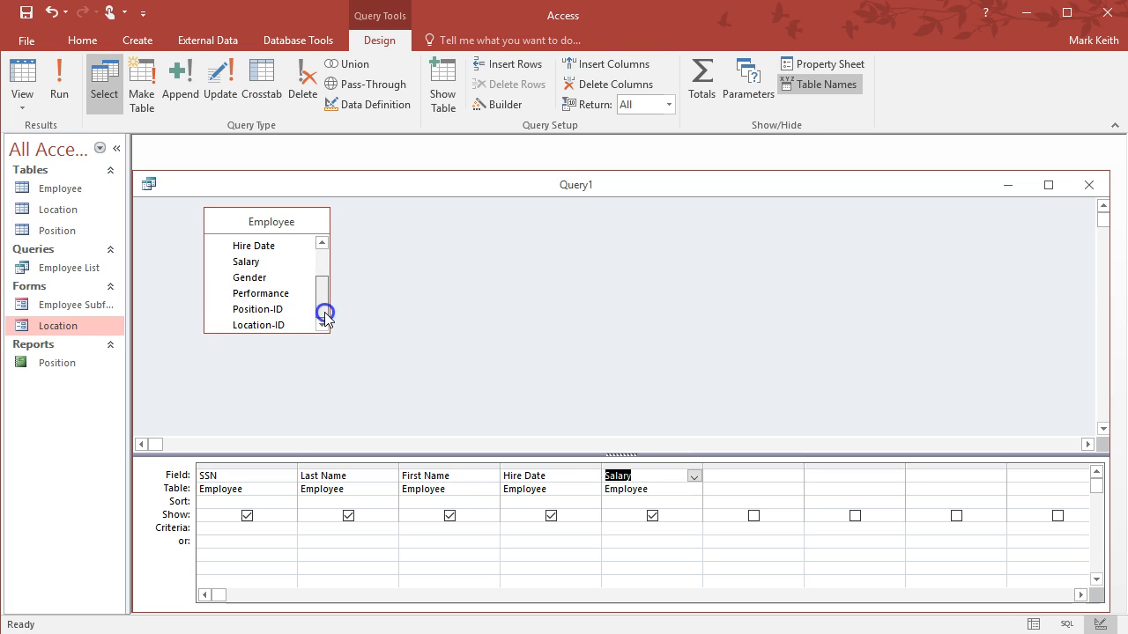
{"action": "double_click", "coordinate": [249, 279]}
{"action": "double_click", "coordinate": [251, 293]}
{"action": "double_click", "coordinate": [252, 309]}
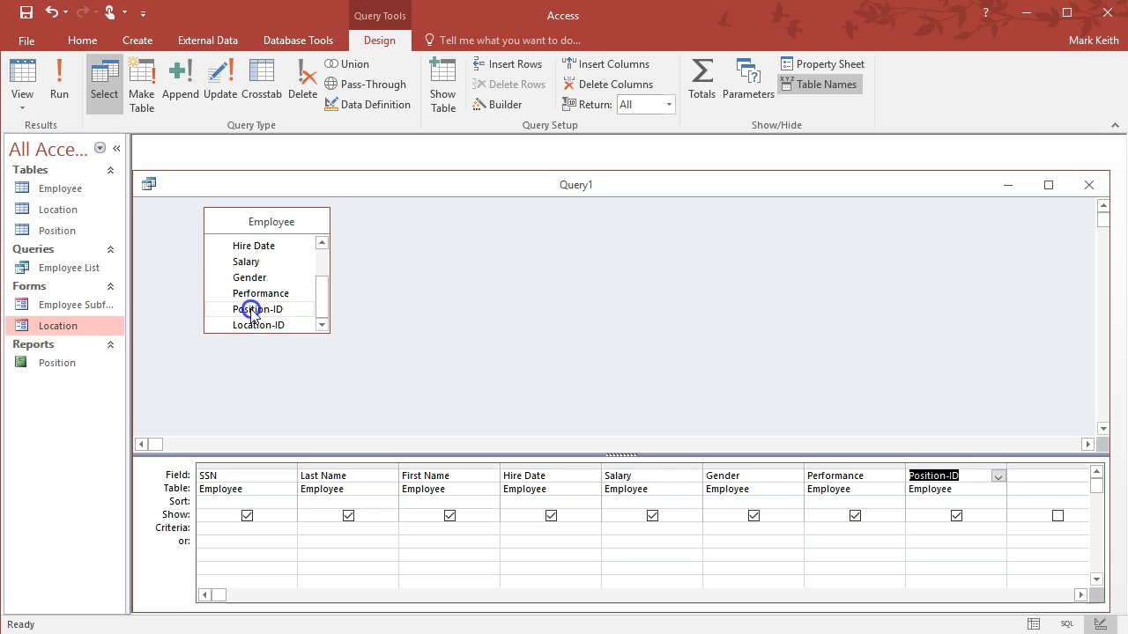
{"action": "double_click", "coordinate": [250, 325]}
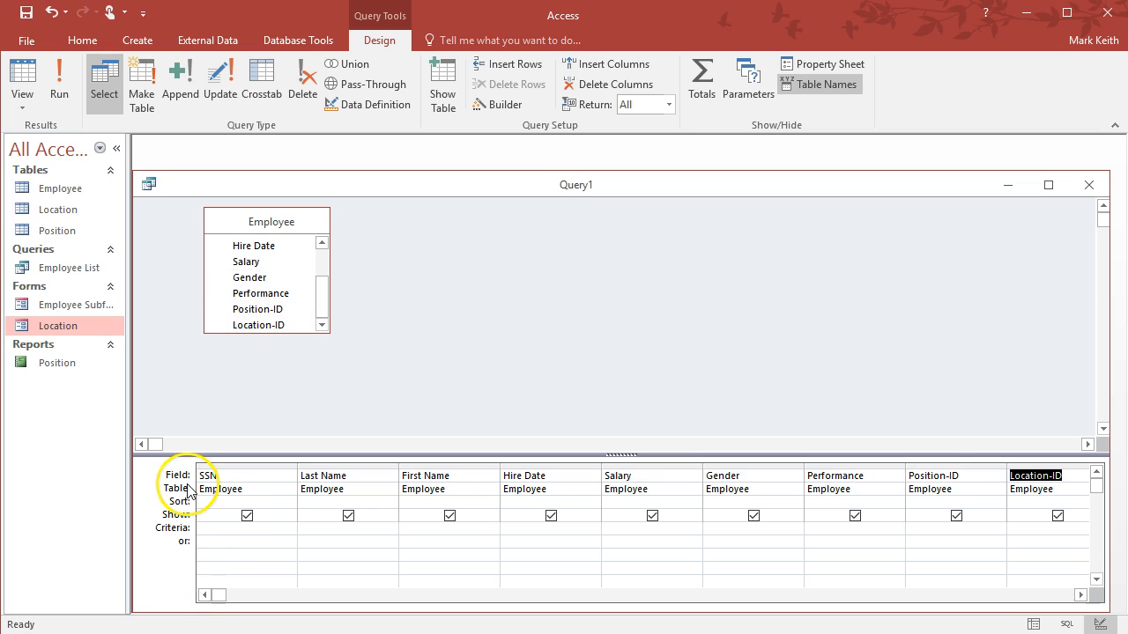
{"action": "left_click", "coordinate": [219, 476]}
{"action": "left_click", "coordinate": [250, 489]}
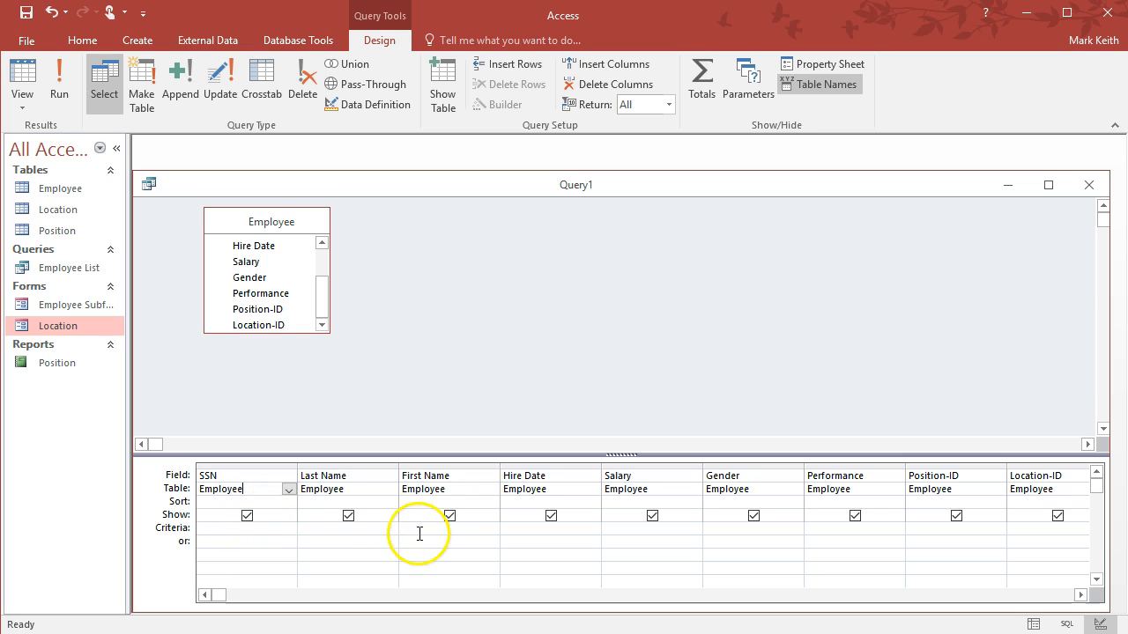
Step: Run the query and save it under the name Query1
{"action": "left_click", "coordinate": [59, 78]}
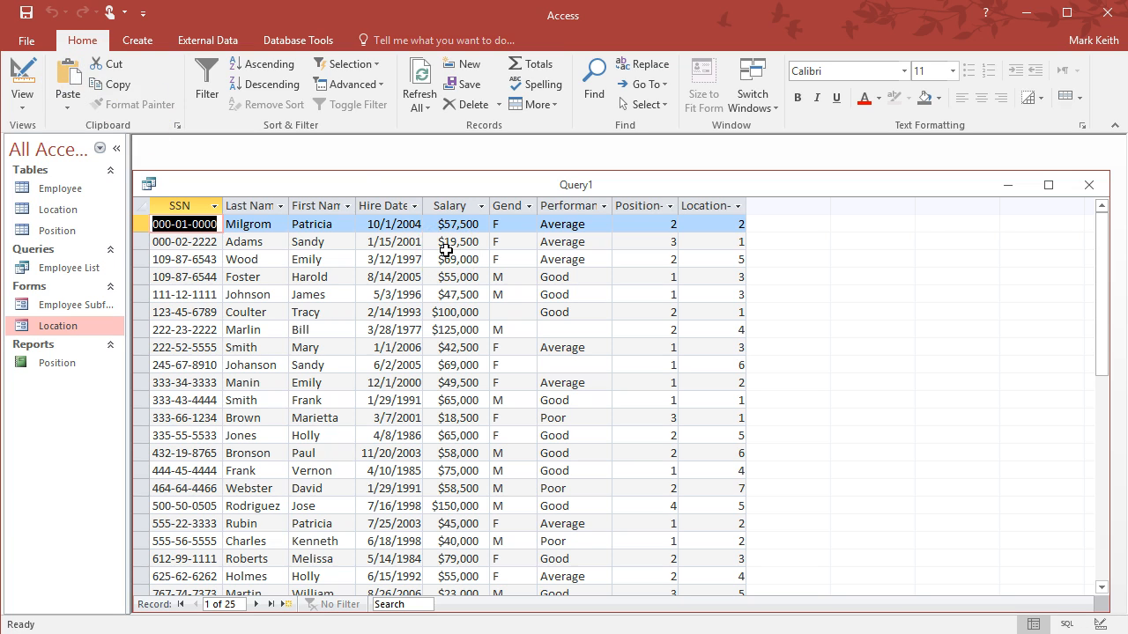
{"action": "left_click", "coordinate": [27, 13]}
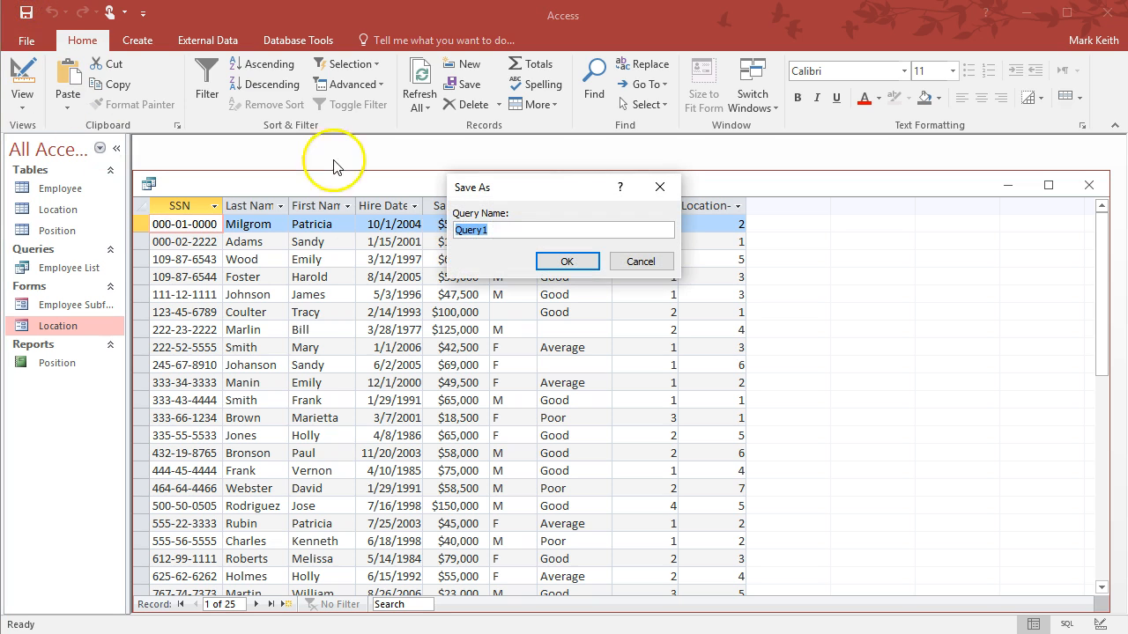
{"action": "left_click", "coordinate": [567, 261]}
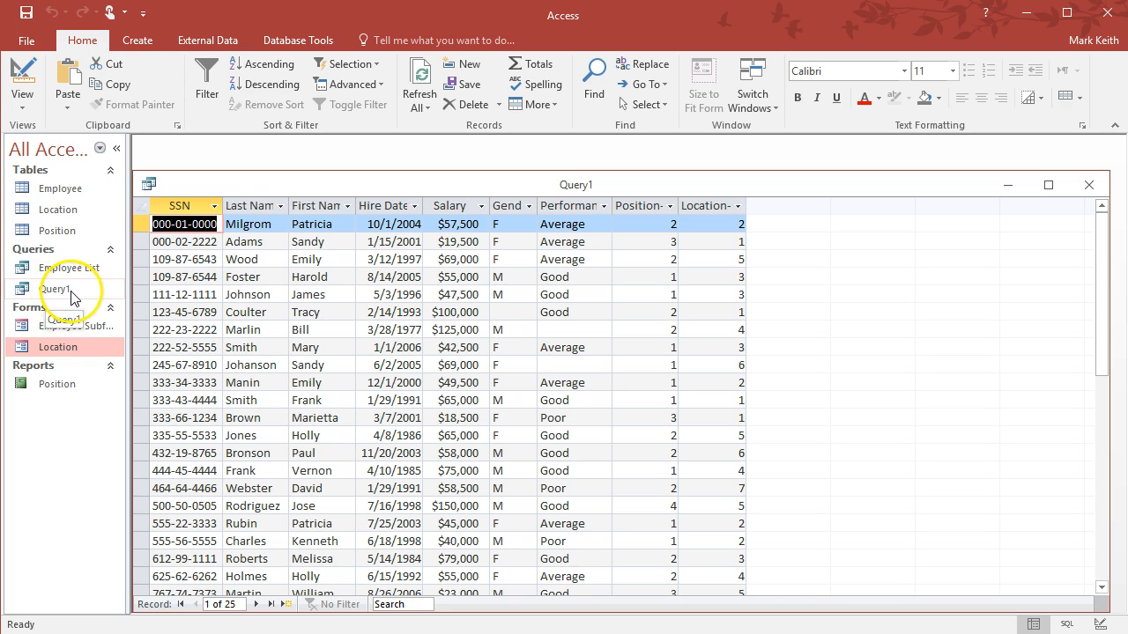
{"action": "left_click_drag", "start_coordinate": [156, 224], "coordinate": [296, 332]}
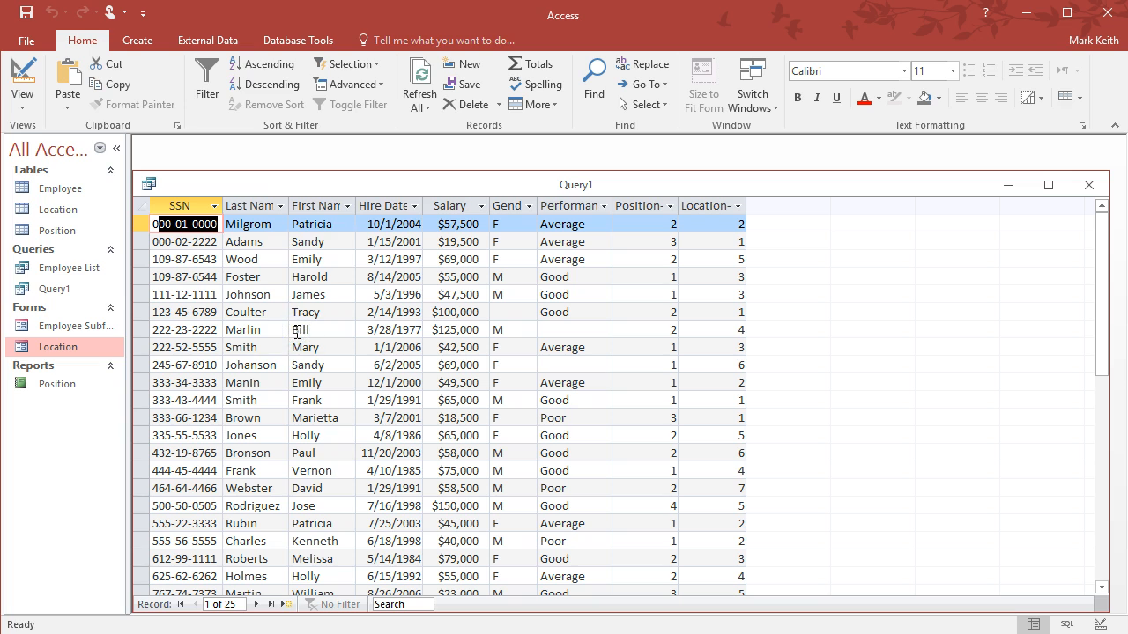
{"action": "left_click", "coordinate": [296, 331]}
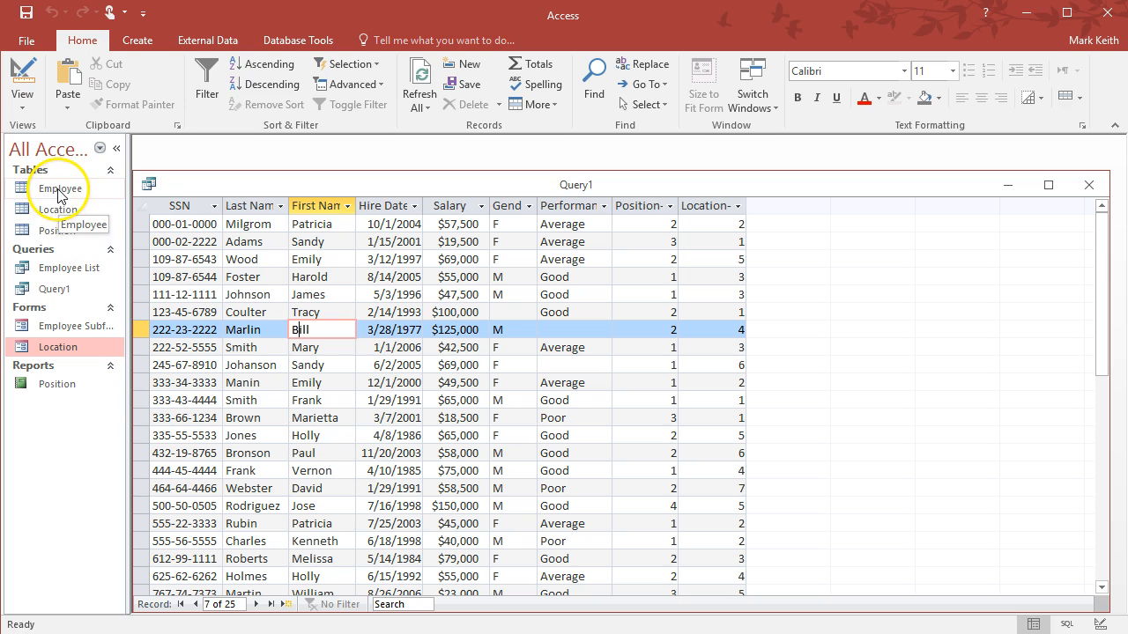
{"action": "left_click", "coordinate": [62, 290]}
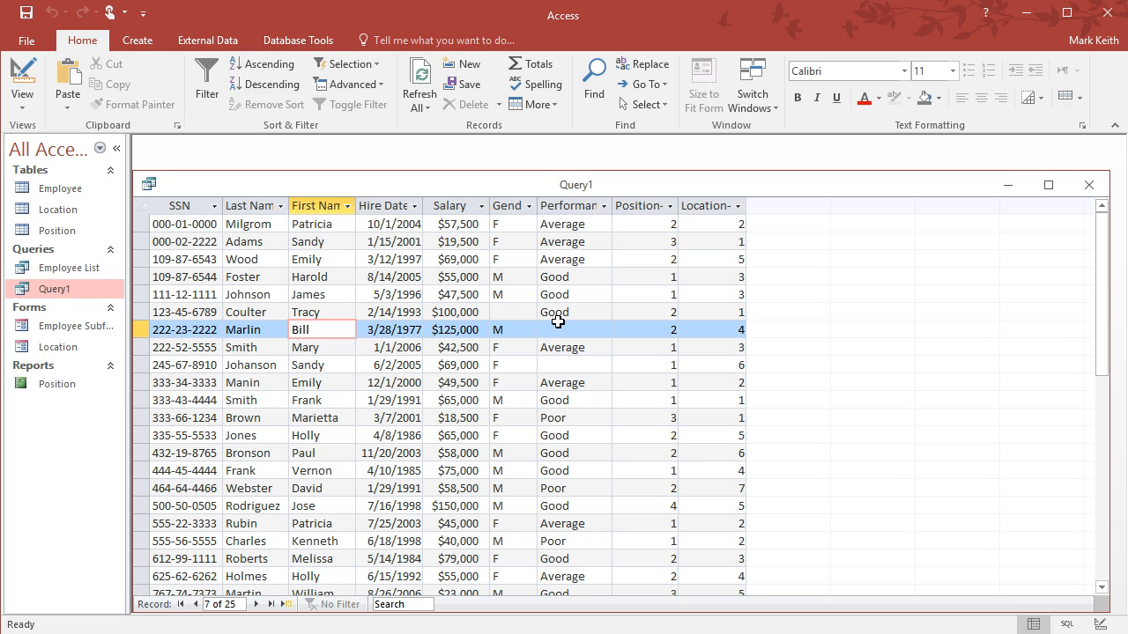
Step: Switch Query1 to SQL view and examine its SELECT and FROM clauses
{"action": "left_click", "coordinate": [29, 108]}
{"action": "left_click", "coordinate": [49, 179]}
{"action": "left_click", "coordinate": [250, 228]}
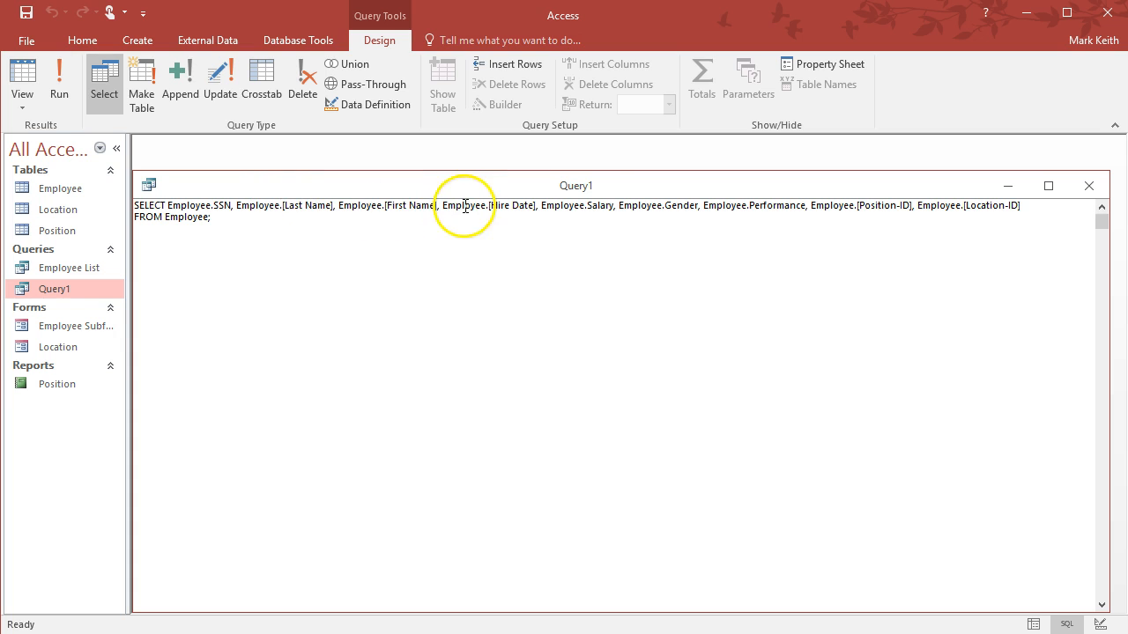
{"action": "double_click", "coordinate": [141, 217]}
{"action": "double_click", "coordinate": [187, 216]}
{"action": "left_click_drag", "start_coordinate": [219, 219], "coordinate": [138, 208]}
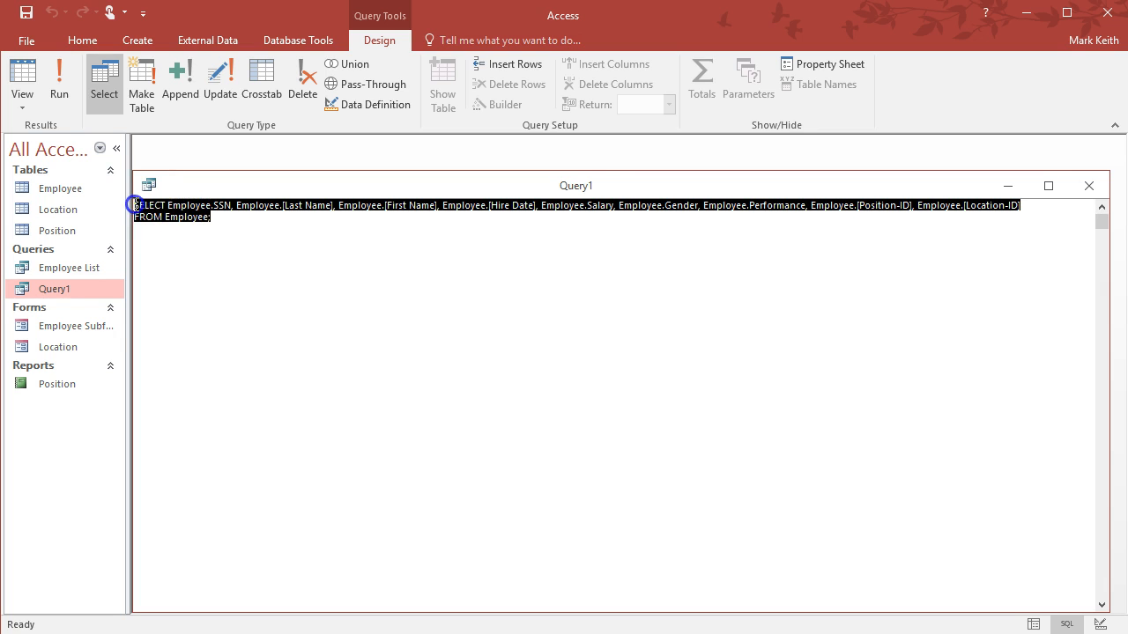
{"action": "left_click", "coordinate": [237, 217]}
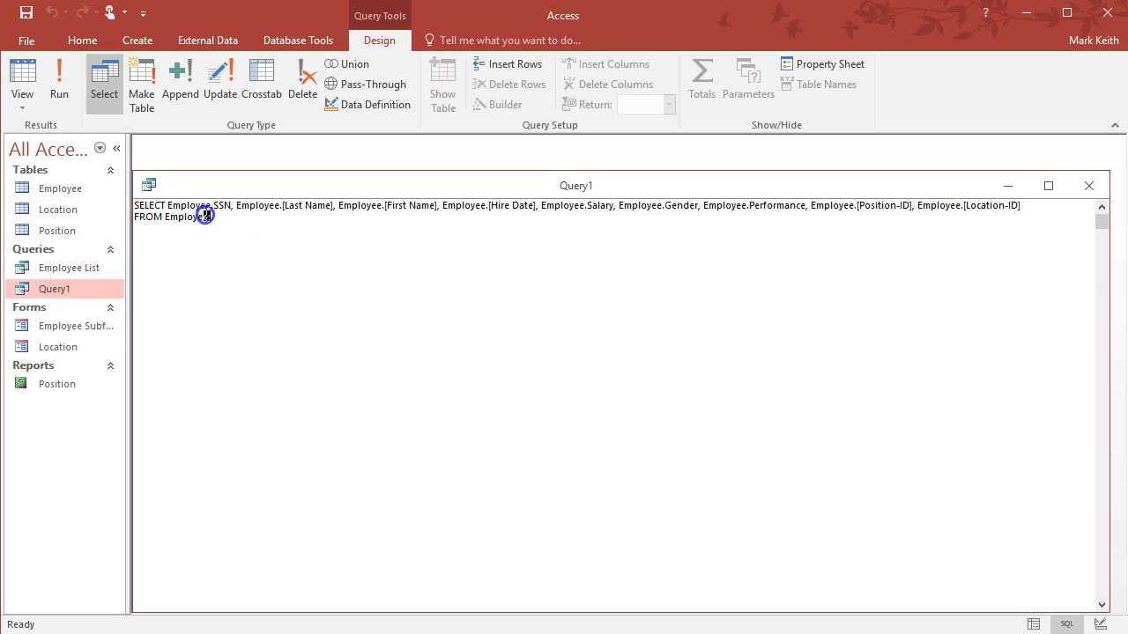
{"action": "left_click_drag", "start_coordinate": [206, 216], "coordinate": [151, 207]}
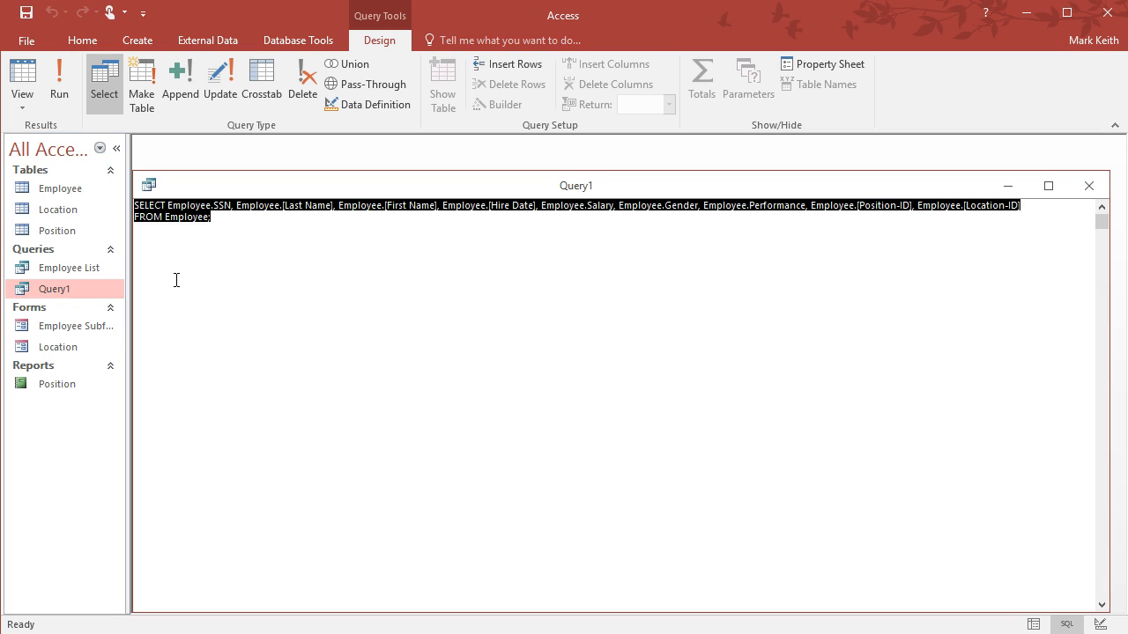
{"action": "left_click", "coordinate": [215, 220]}
{"action": "left_click_drag", "start_coordinate": [214, 221], "coordinate": [133, 206]}
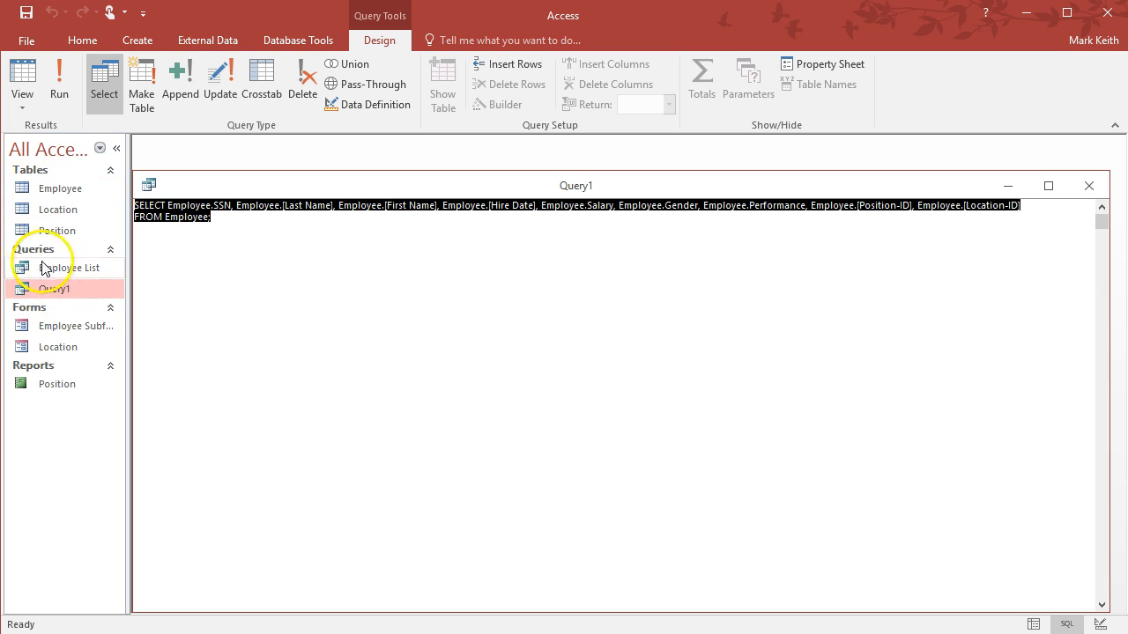
Step: Run Query1 from SQL view, compare its Design and Datasheet views, and return to Design view
{"action": "left_click", "coordinate": [56, 84]}
{"action": "left_click", "coordinate": [29, 104]}
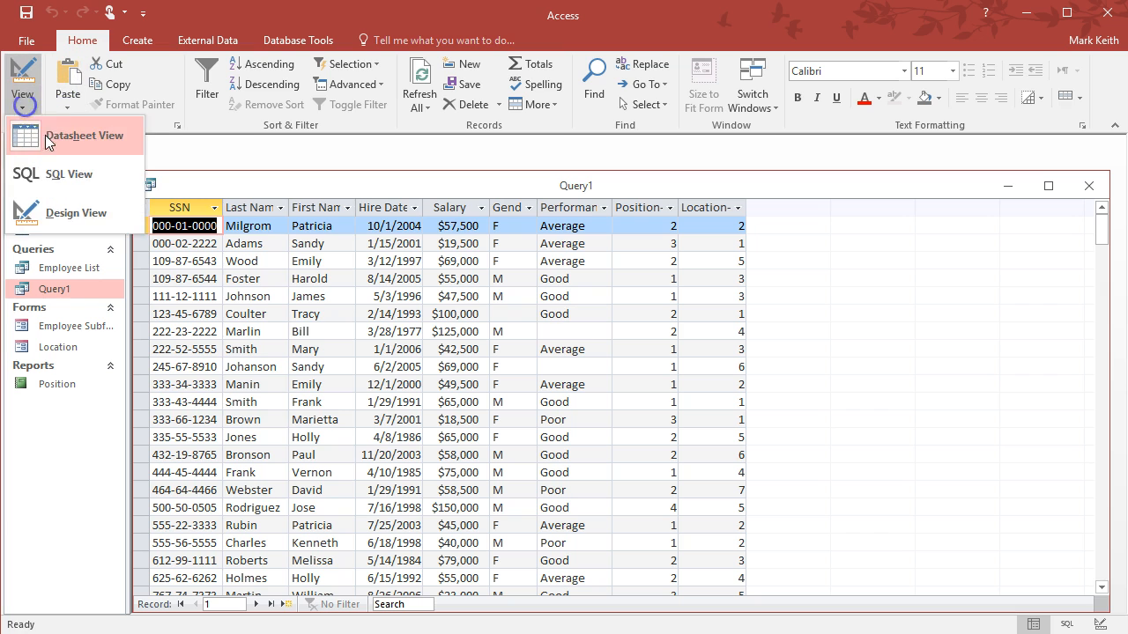
{"action": "left_click", "coordinate": [74, 217]}
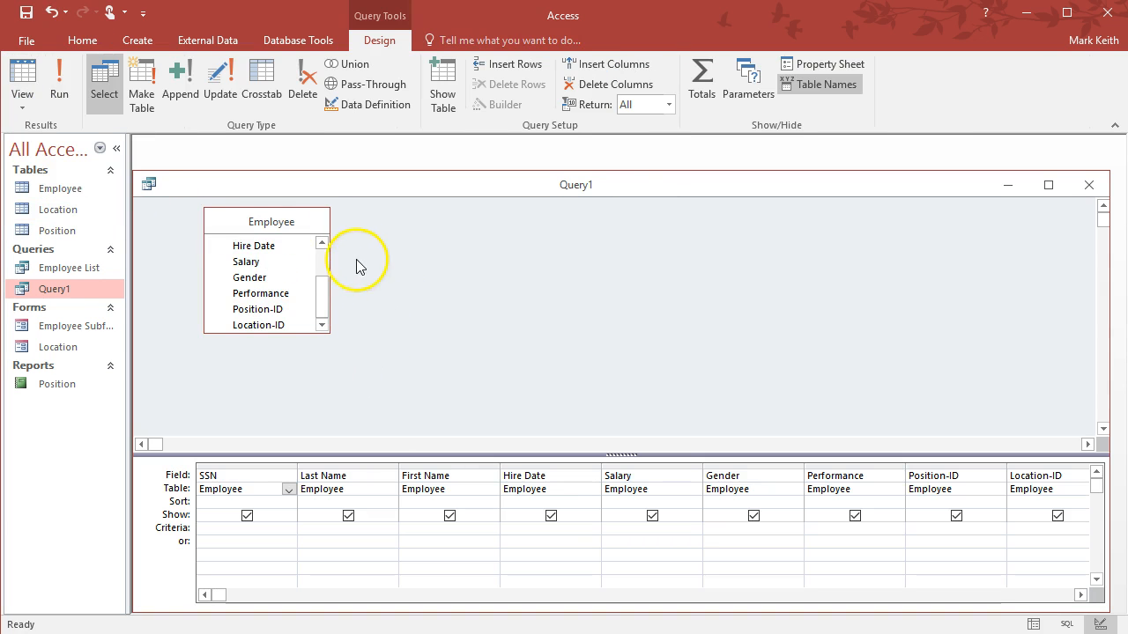
{"action": "left_click", "coordinate": [31, 104]}
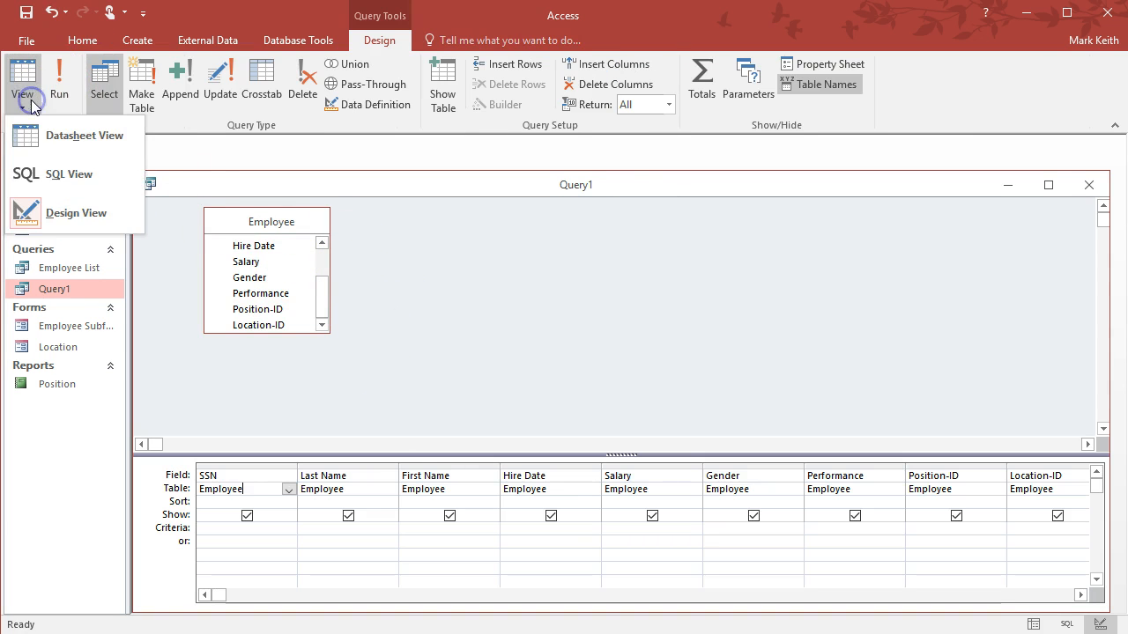
{"action": "left_click", "coordinate": [78, 139]}
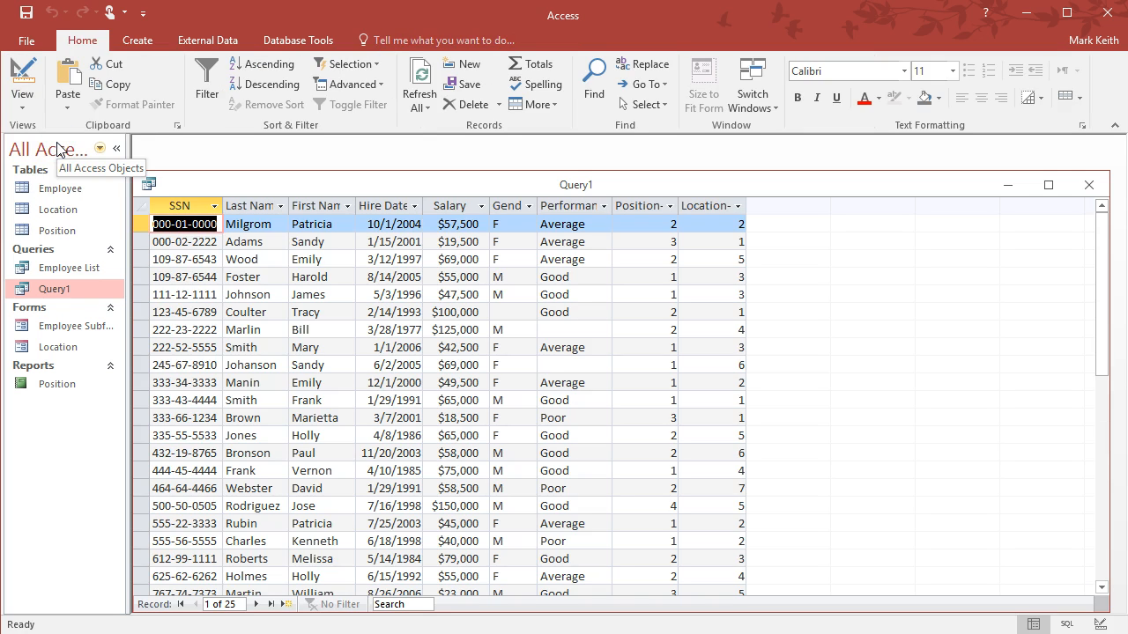
{"action": "left_click", "coordinate": [24, 72]}
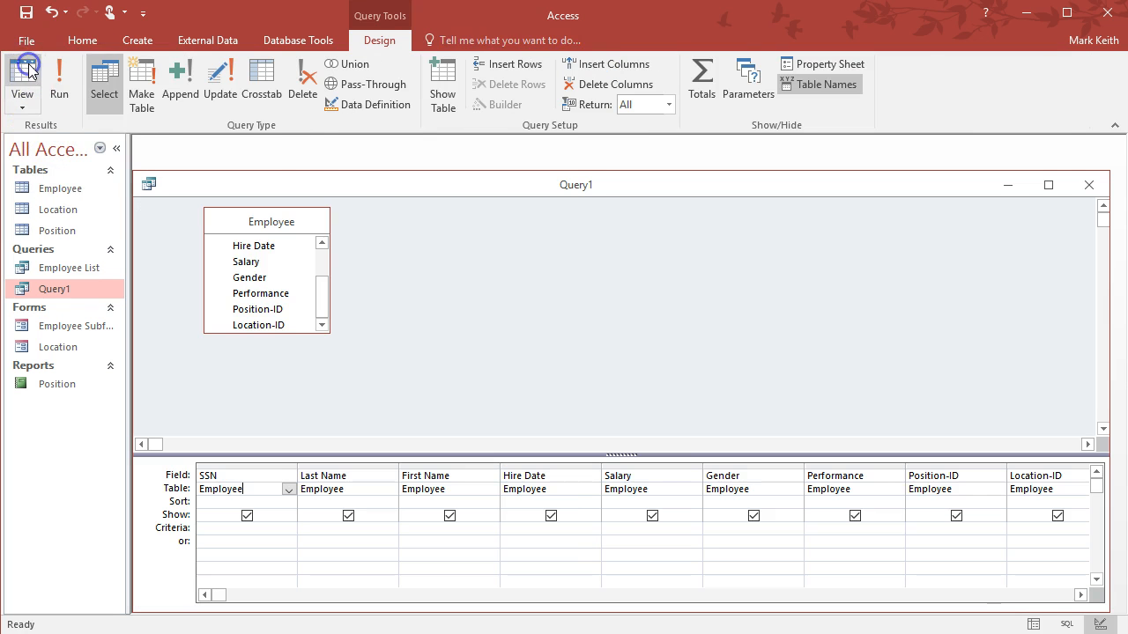
Step: Check the first exercise's sorting requirement, set Query1's Last Name column to sort Ascending, and run the query
{"action": "key", "text": "alt+Tab"}
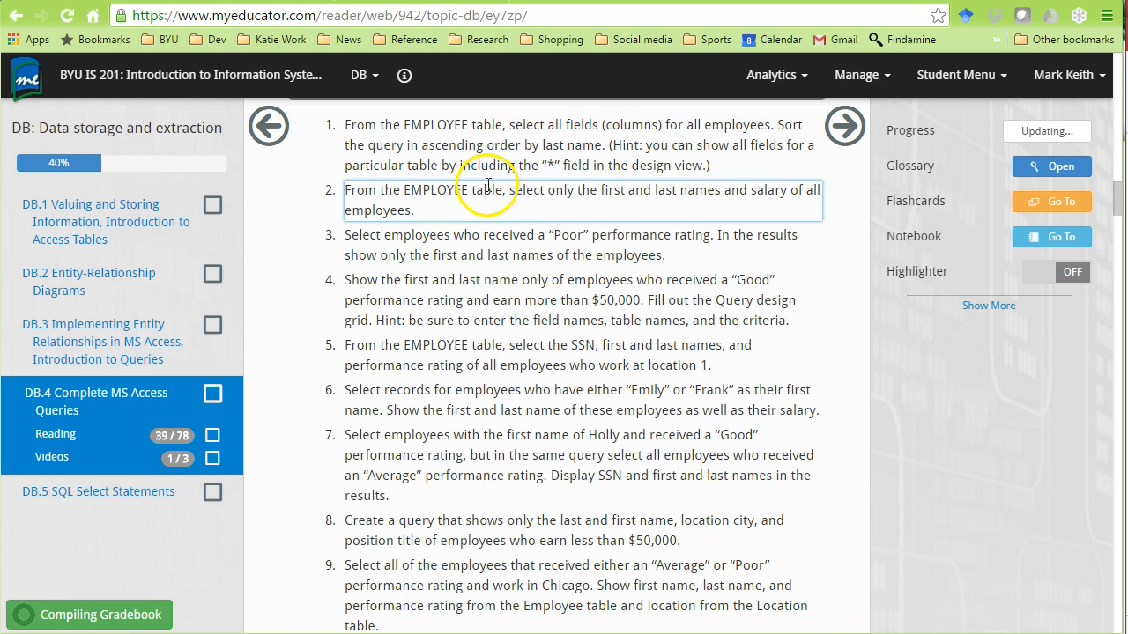
{"action": "key", "text": "alt+Tab"}
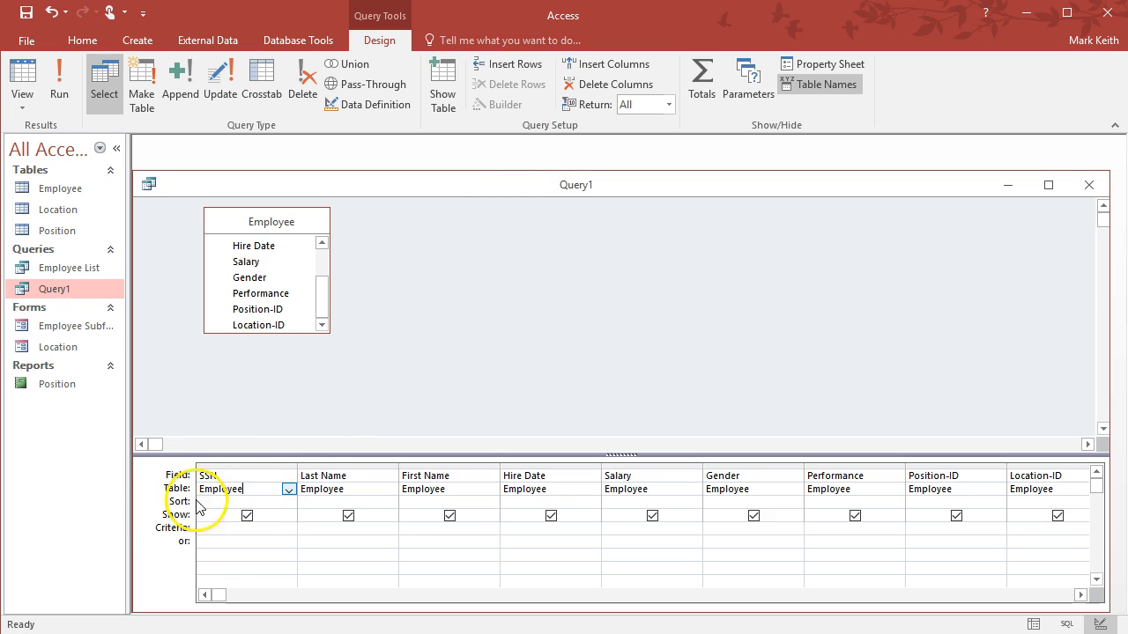
{"action": "left_click", "coordinate": [333, 476]}
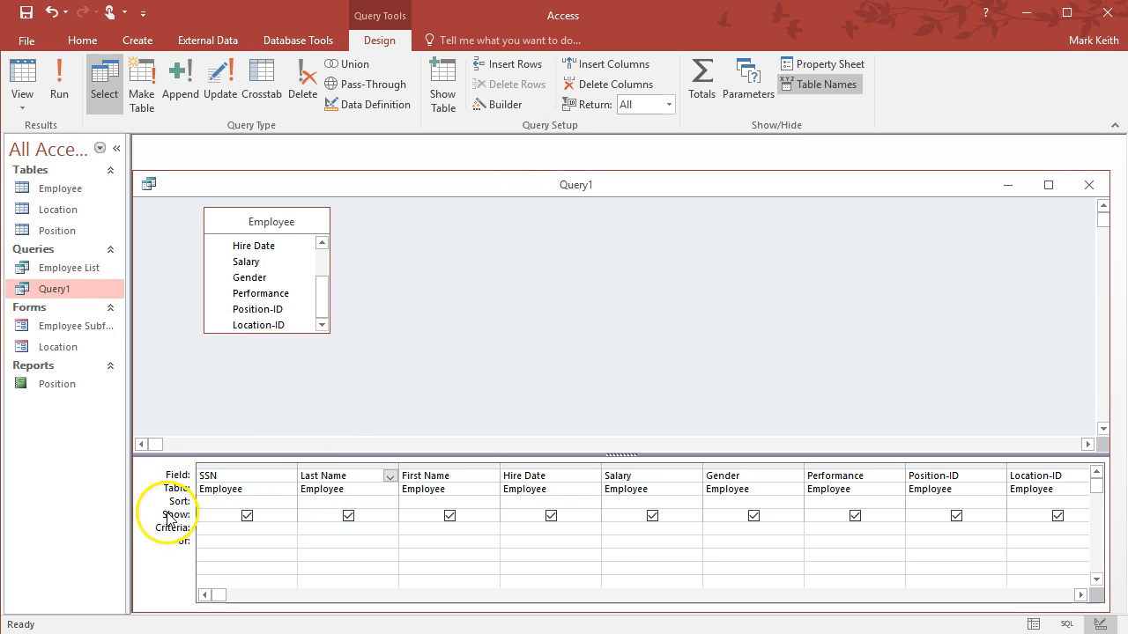
{"action": "left_click", "coordinate": [371, 502]}
{"action": "left_click", "coordinate": [390, 504]}
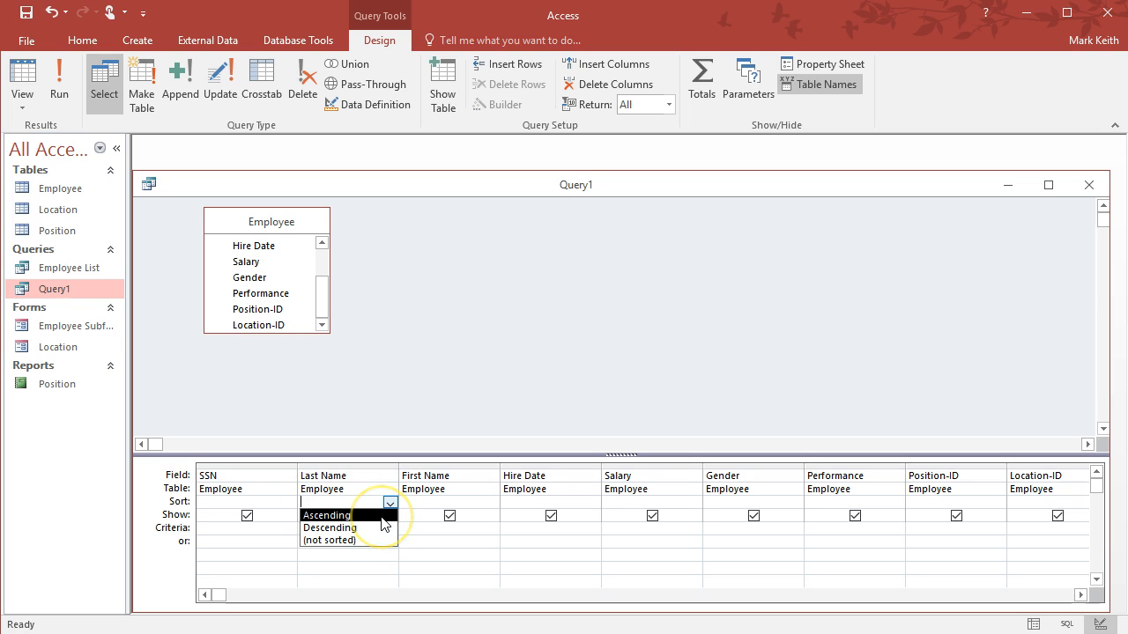
{"action": "left_click", "coordinate": [381, 517]}
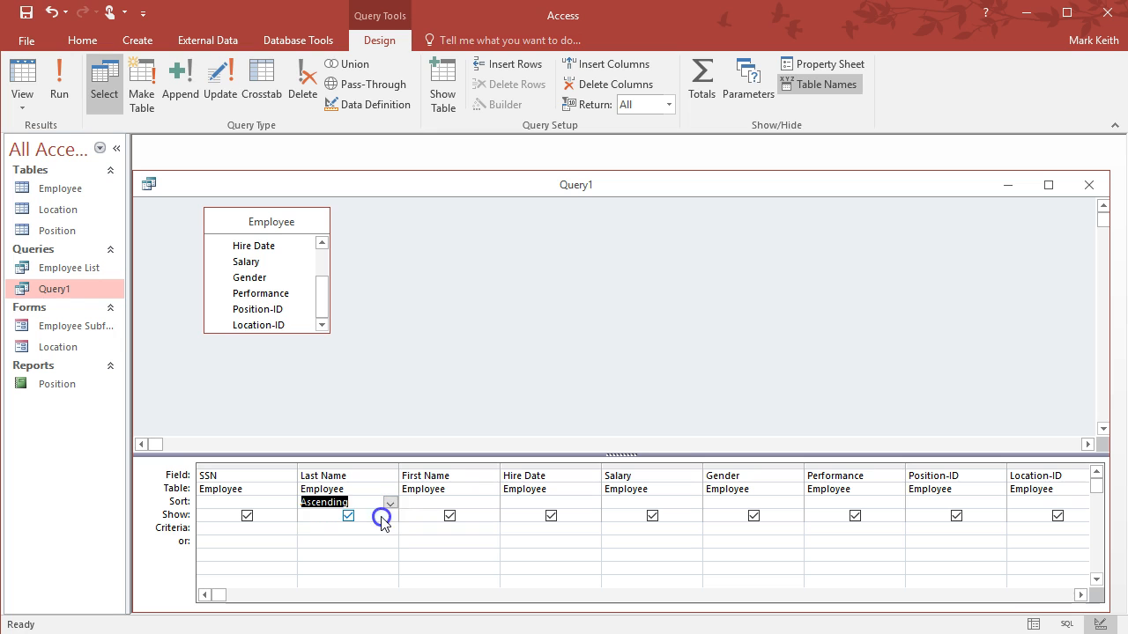
{"action": "left_click", "coordinate": [59, 89]}
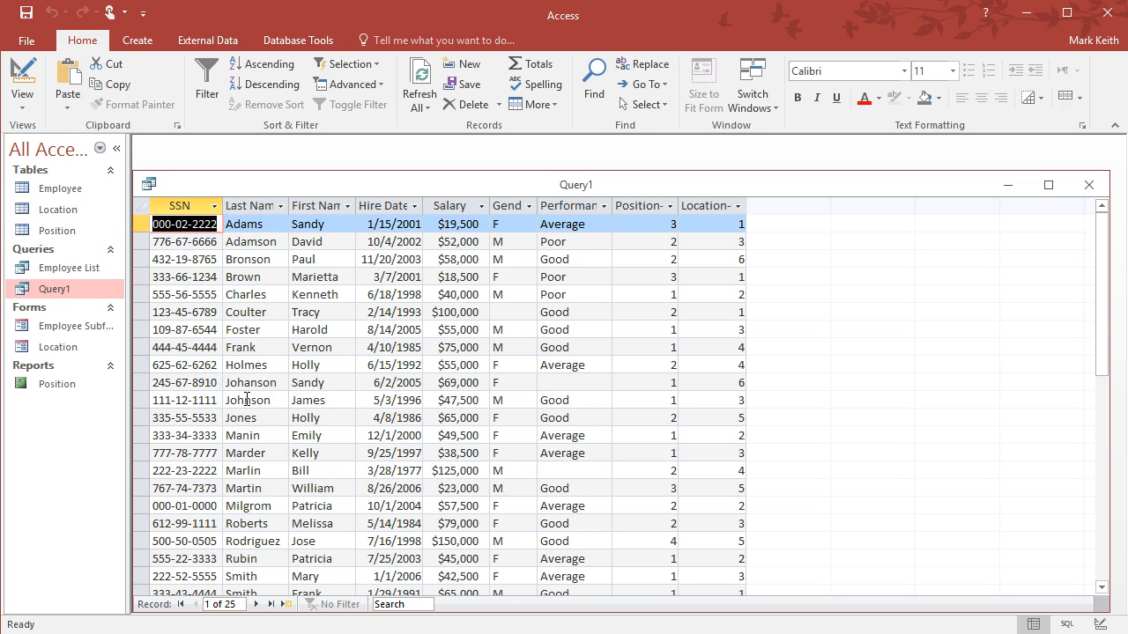
Step: Open the Employee table, sort its Last Name column in ascending order, and close it without saving
{"action": "double_click", "coordinate": [66, 188]}
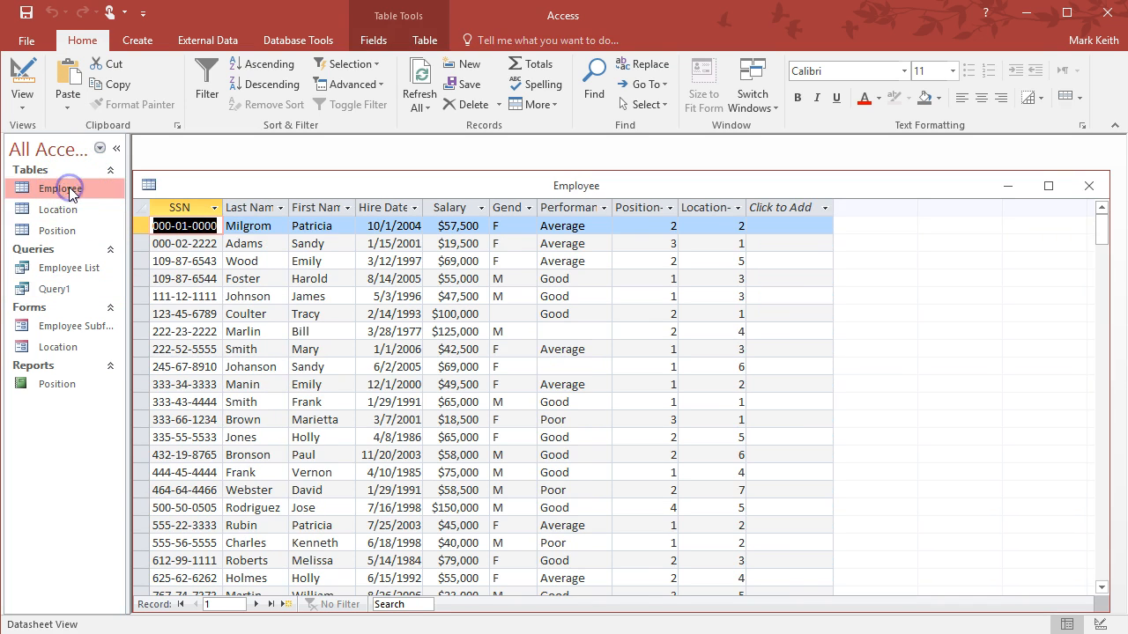
{"action": "left_click", "coordinate": [280, 207]}
{"action": "left_click", "coordinate": [297, 222]}
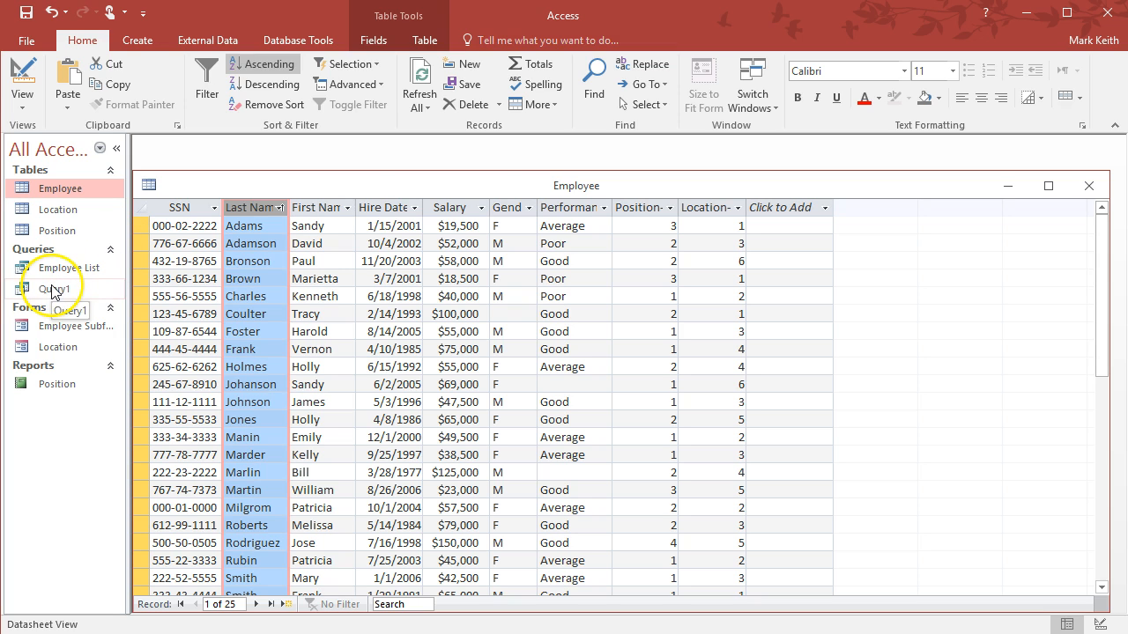
{"action": "left_click", "coordinate": [1089, 186]}
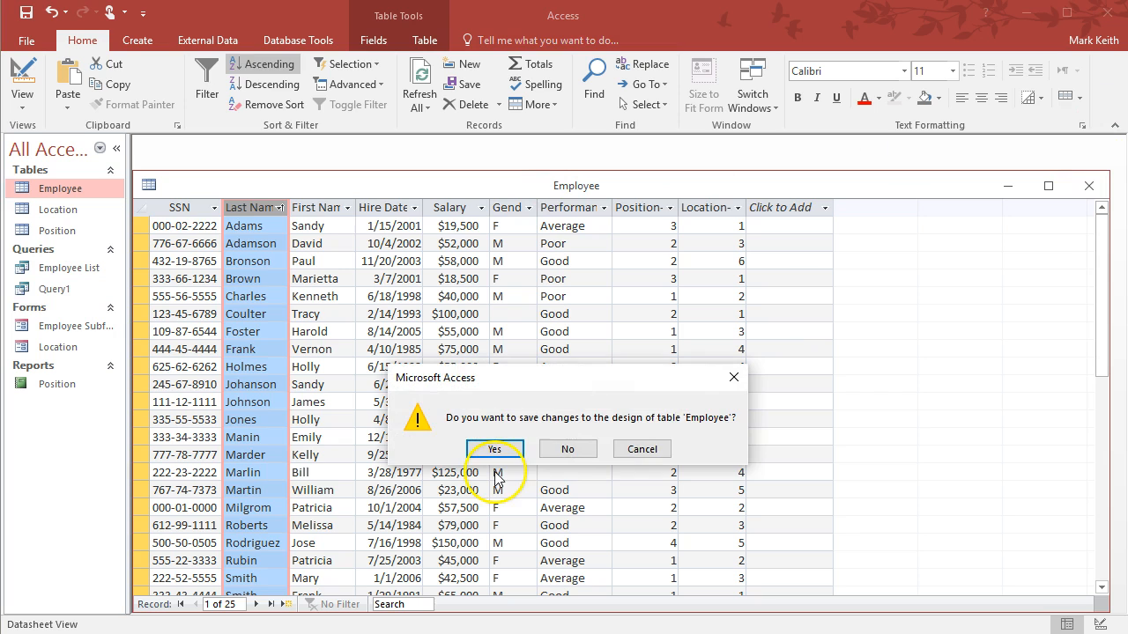
{"action": "left_click", "coordinate": [567, 449]}
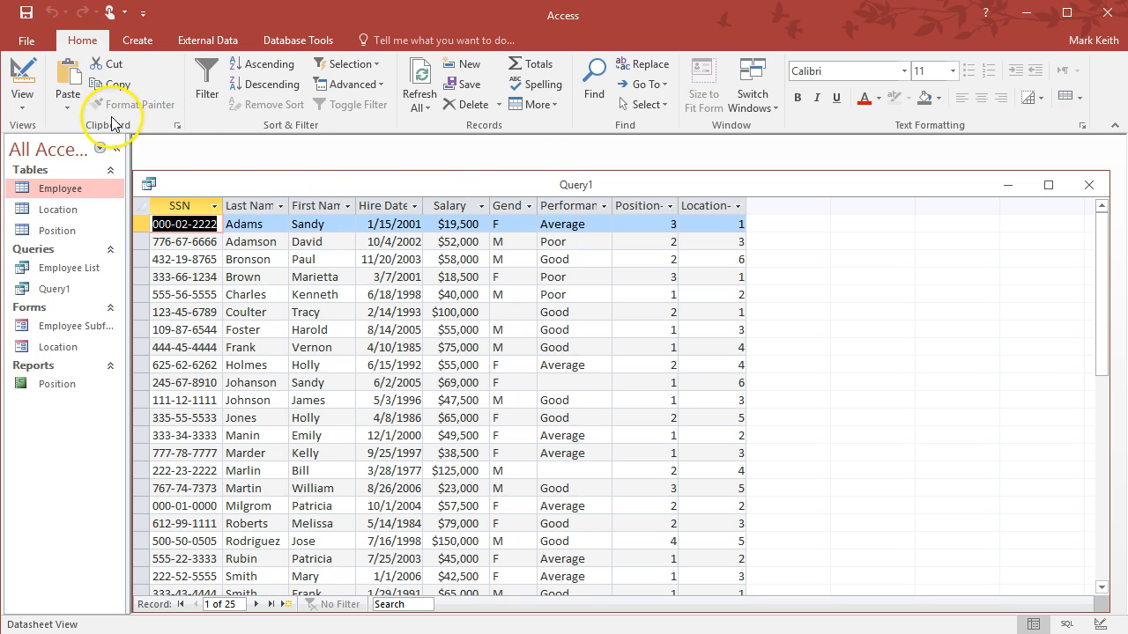
Step: Return Query1 to Design view and delete all field columns from the query grid
{"action": "left_click", "coordinate": [22, 84]}
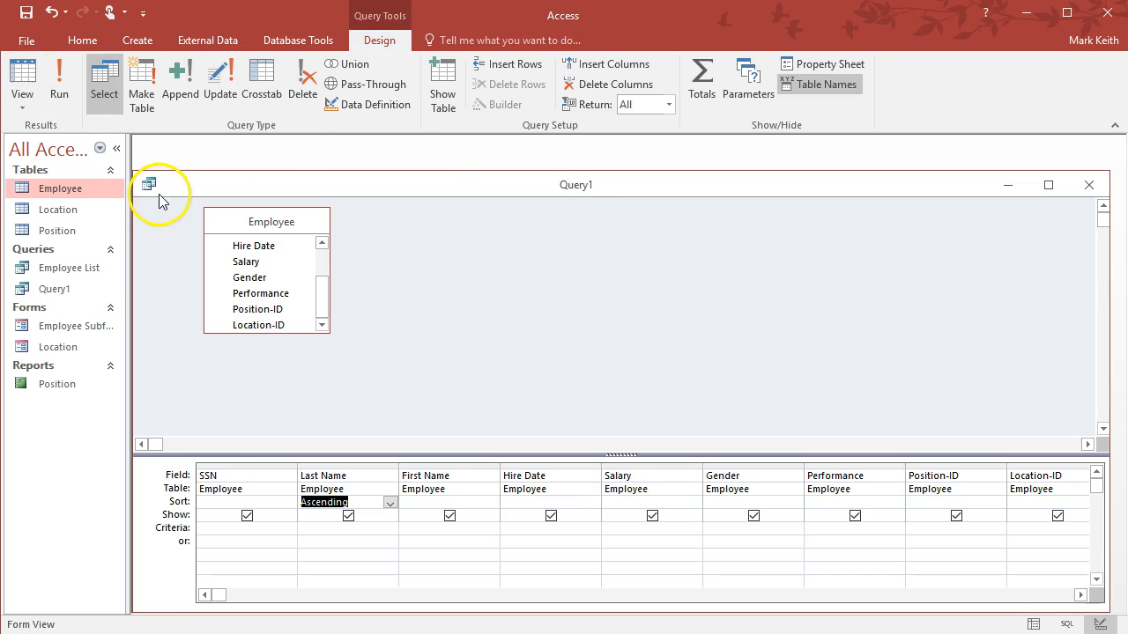
{"action": "left_click", "coordinate": [239, 464]}
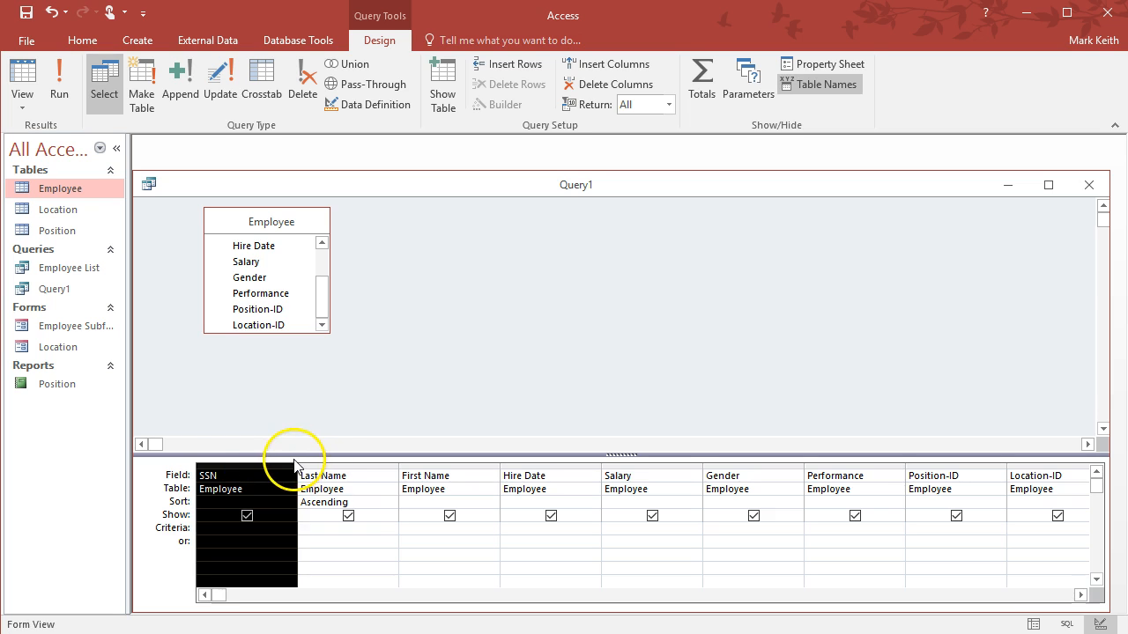
{"action": "key", "text": "Delete"}
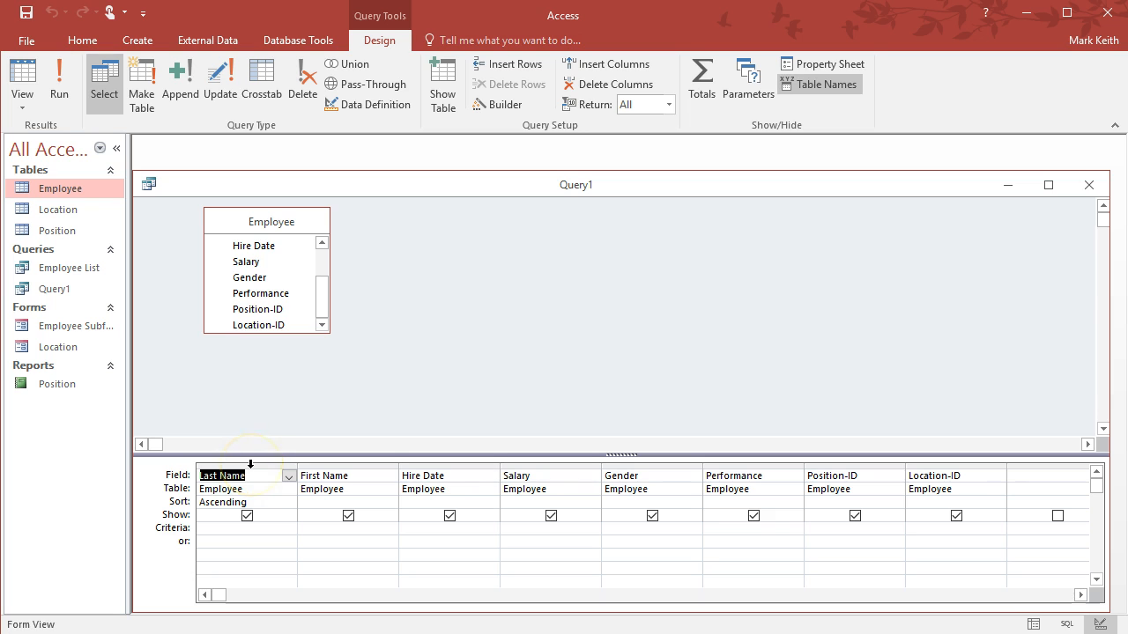
{"action": "left_click_drag", "start_coordinate": [250, 464], "coordinate": [945, 460]}
{"action": "key", "text": "Delete"}
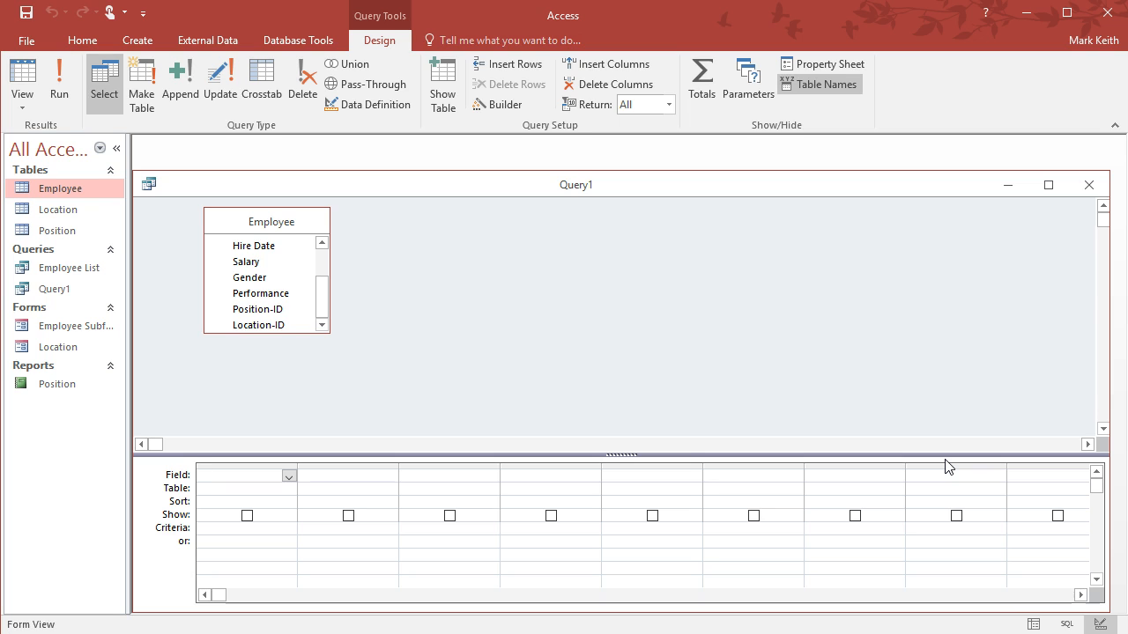
Step: Add the all-fields entry (*) of the Employee table to the query grid, and preview the results before returning to Design view
{"action": "left_click_drag", "start_coordinate": [315, 309], "coordinate": [317, 261]}
{"action": "double_click", "coordinate": [235, 242]}
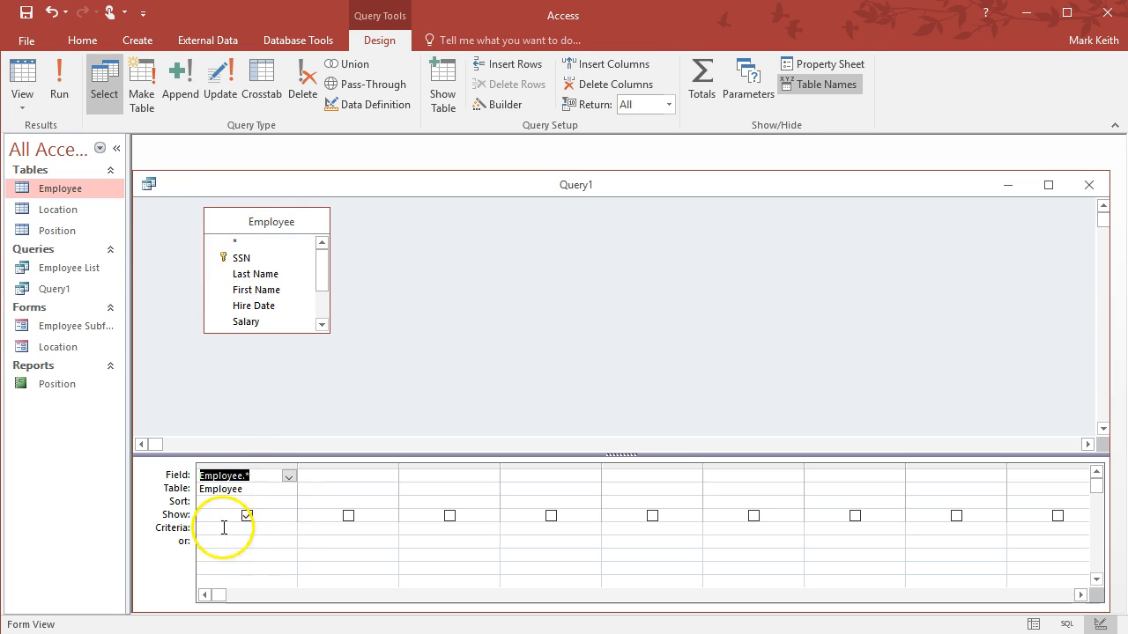
{"action": "left_click", "coordinate": [59, 85]}
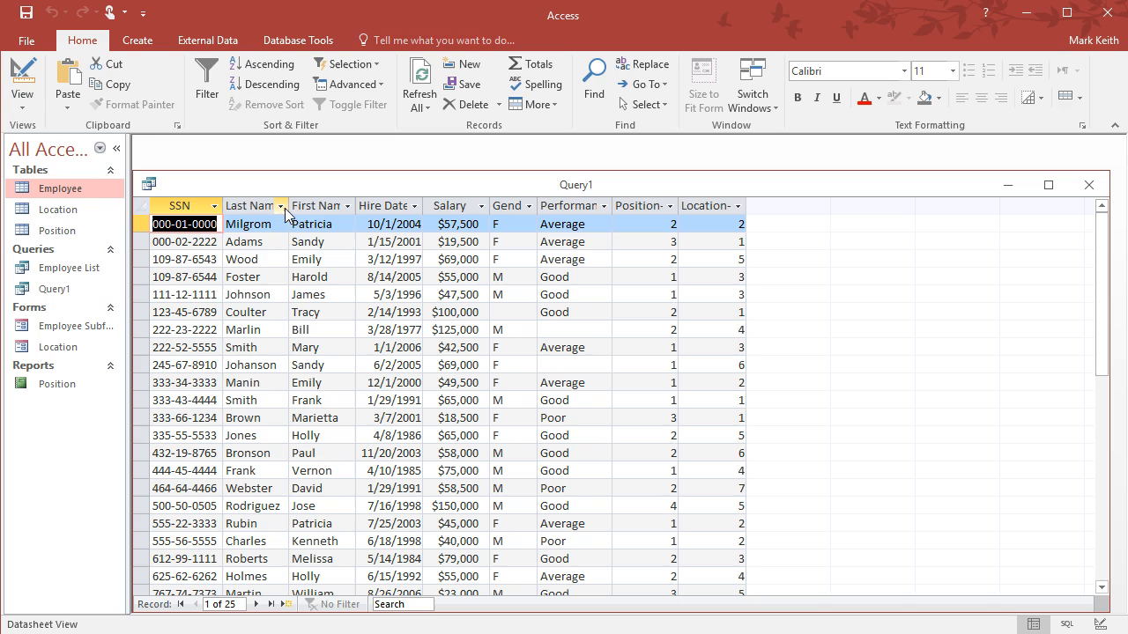
{"action": "left_click", "coordinate": [22, 80]}
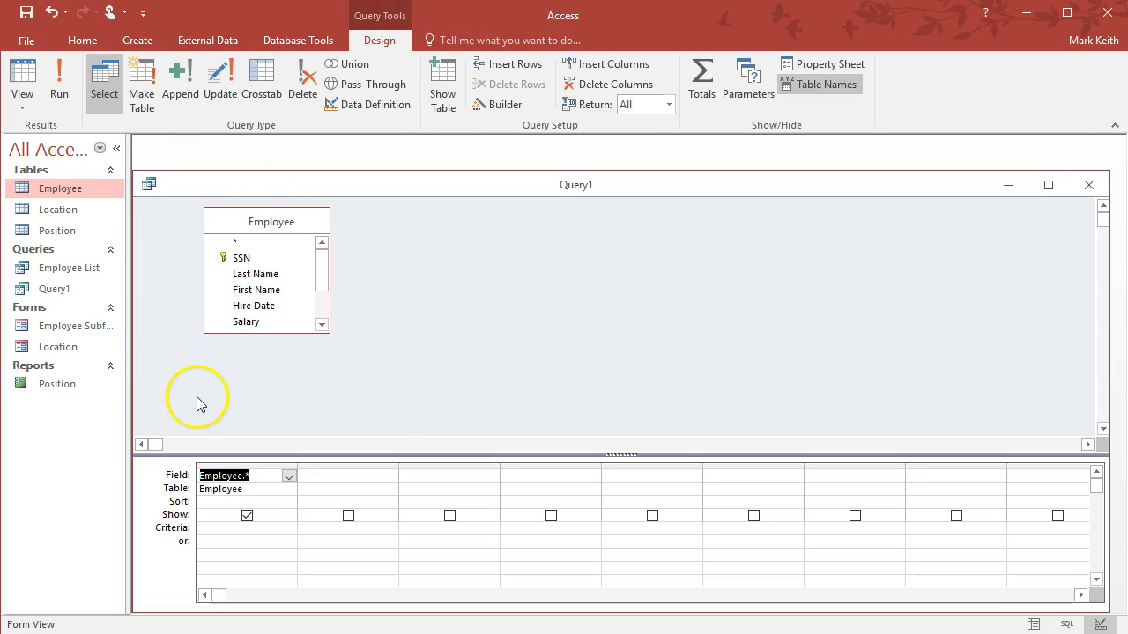
Step: Try to sort the Employee.* column in ascending order
{"action": "left_click", "coordinate": [250, 500]}
{"action": "left_click", "coordinate": [288, 502]}
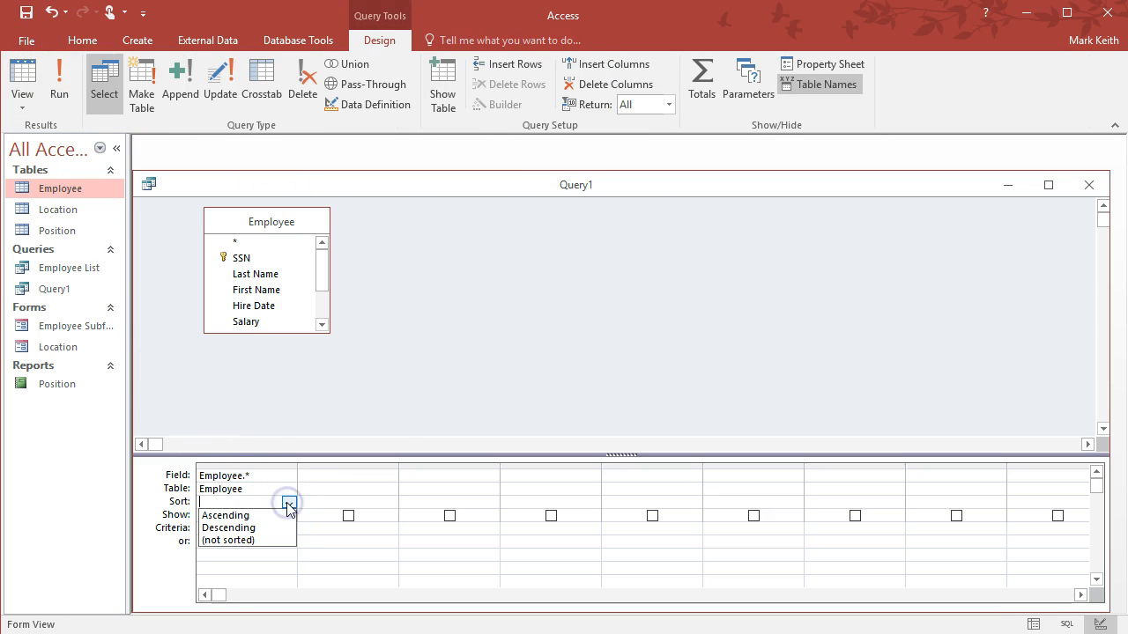
{"action": "left_click", "coordinate": [286, 517]}
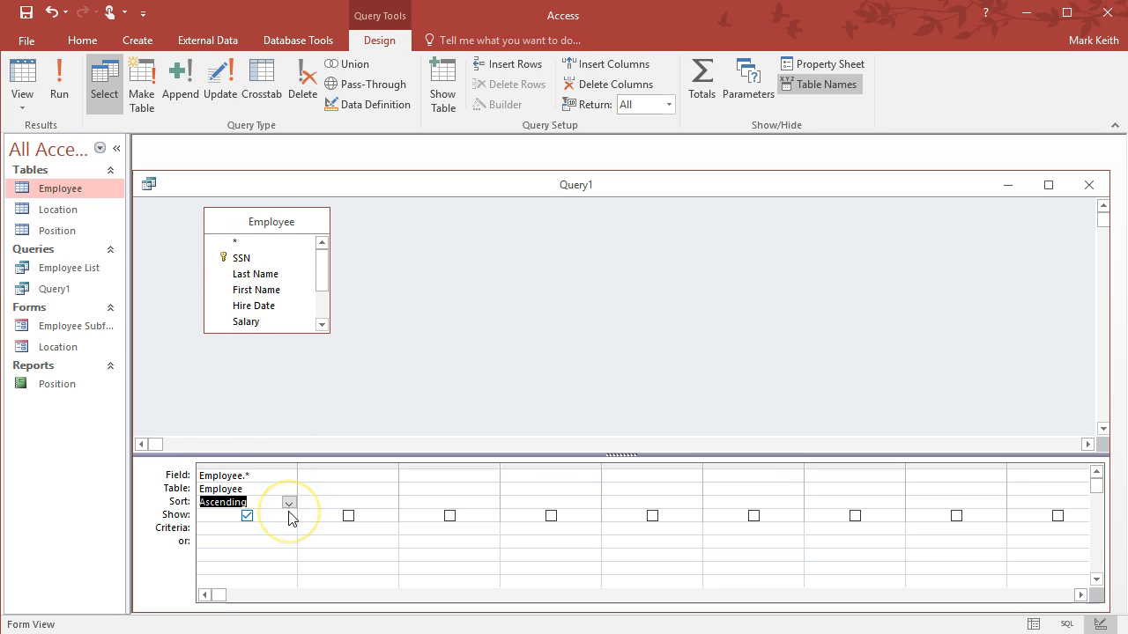
Step: Add Last Name as a hidden column sorted Ascending beside Employee.*, and check the results before returning to Design view
{"action": "double_click", "coordinate": [248, 278]}
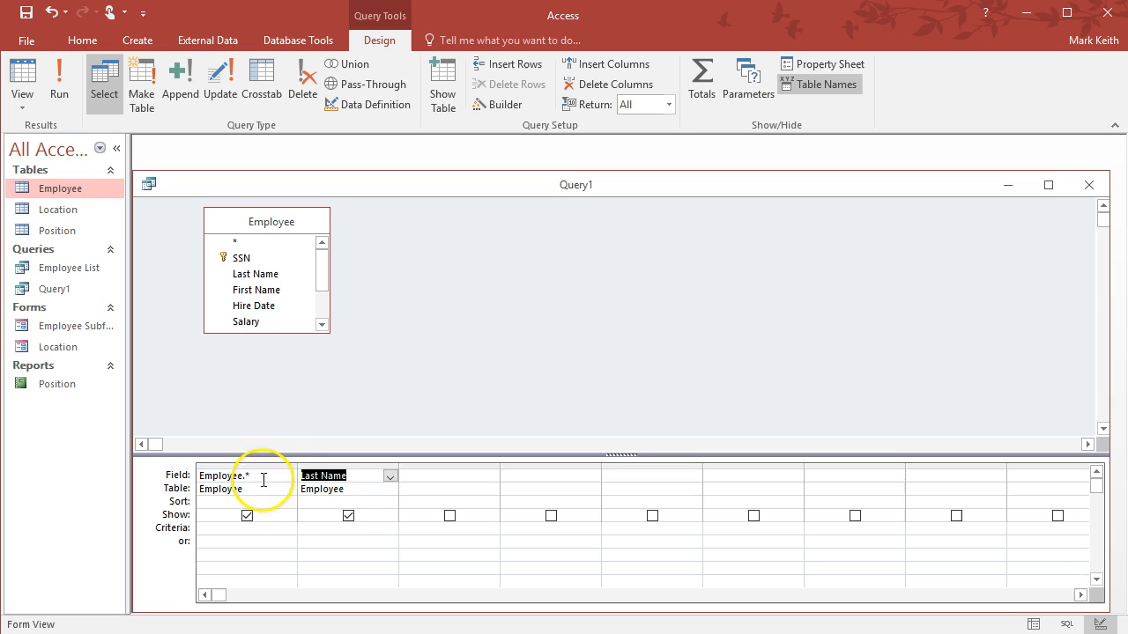
{"action": "left_click", "coordinate": [348, 516]}
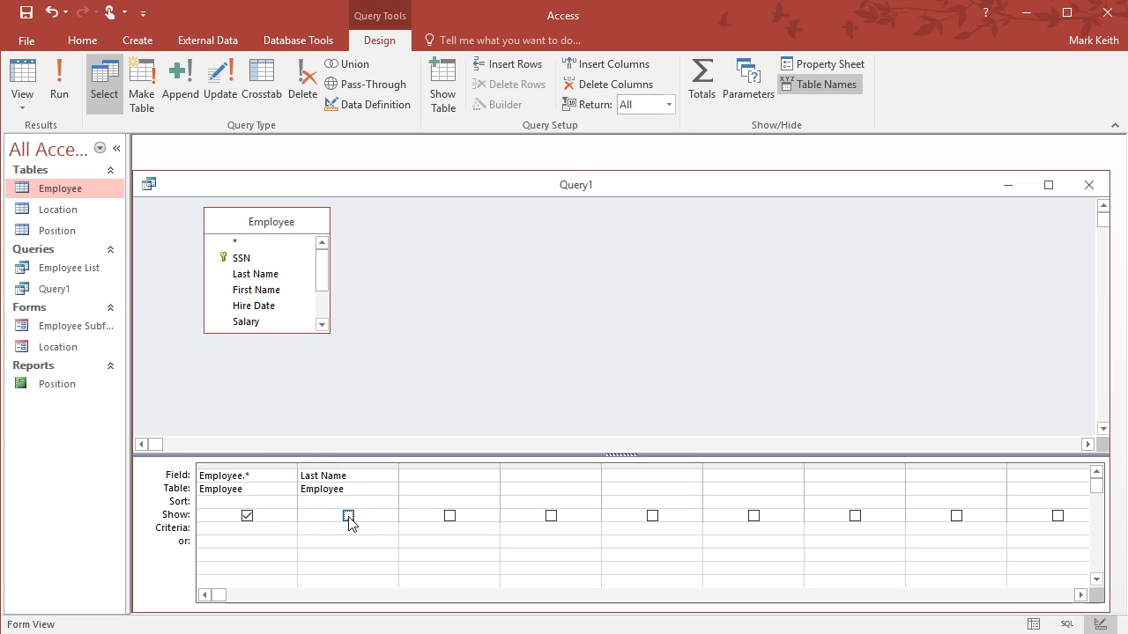
{"action": "left_click", "coordinate": [352, 502]}
{"action": "left_click", "coordinate": [391, 504]}
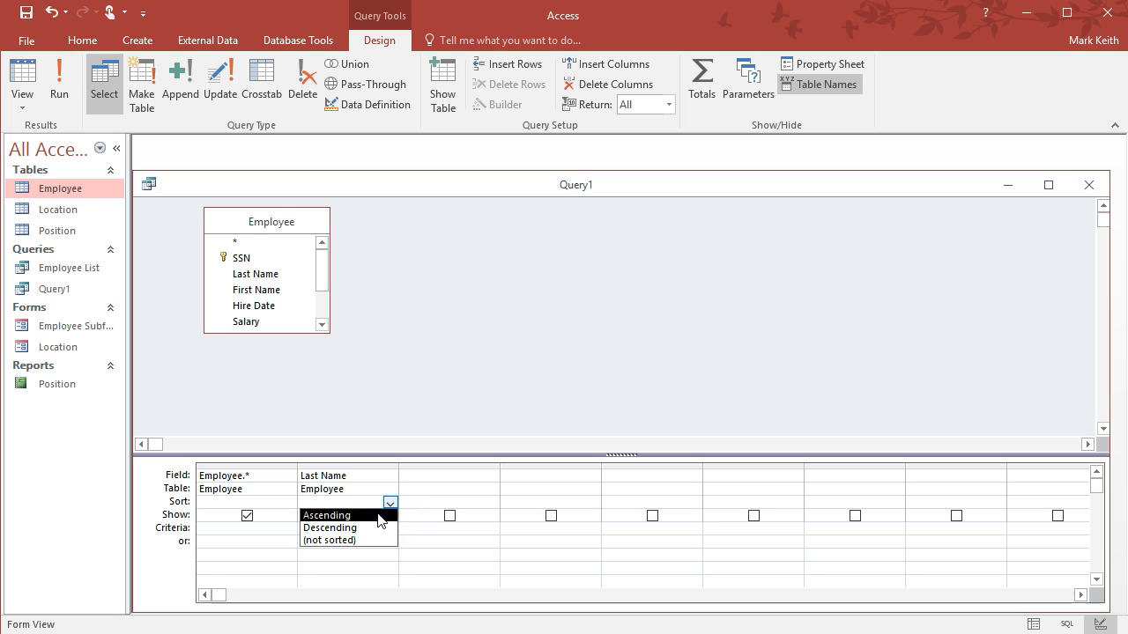
{"action": "left_click", "coordinate": [379, 516]}
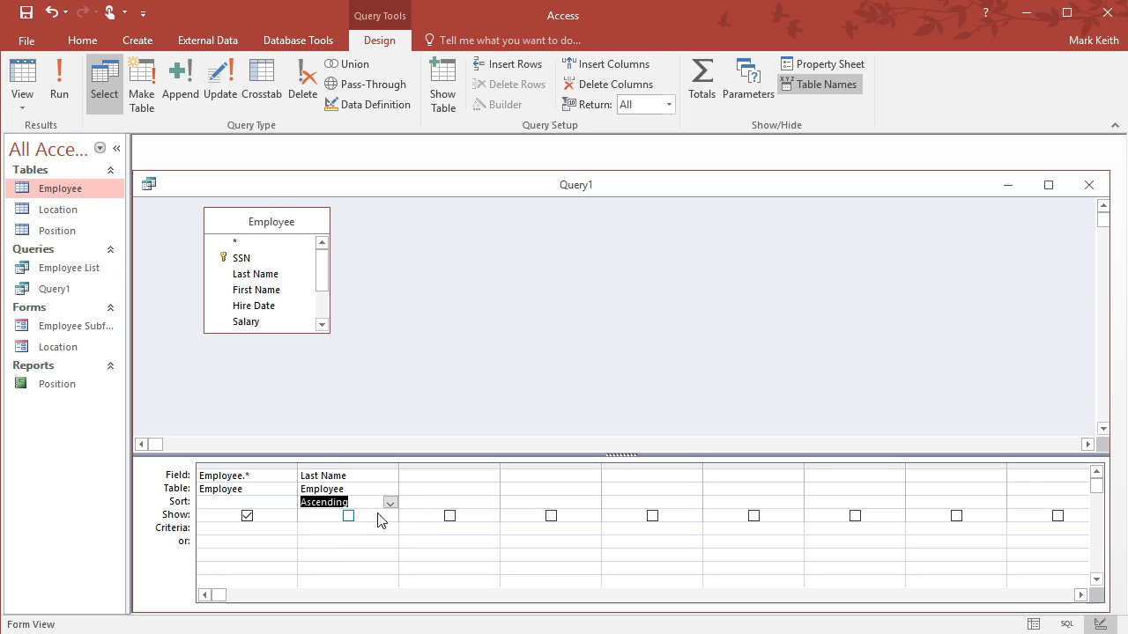
{"action": "left_click", "coordinate": [58, 88]}
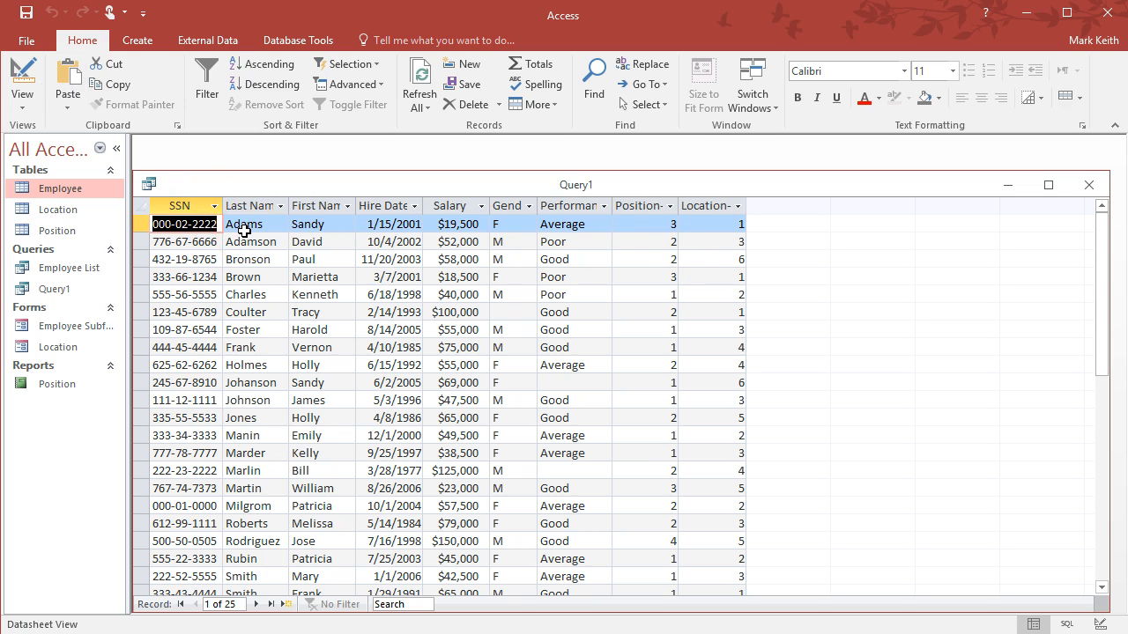
{"action": "left_click", "coordinate": [22, 81]}
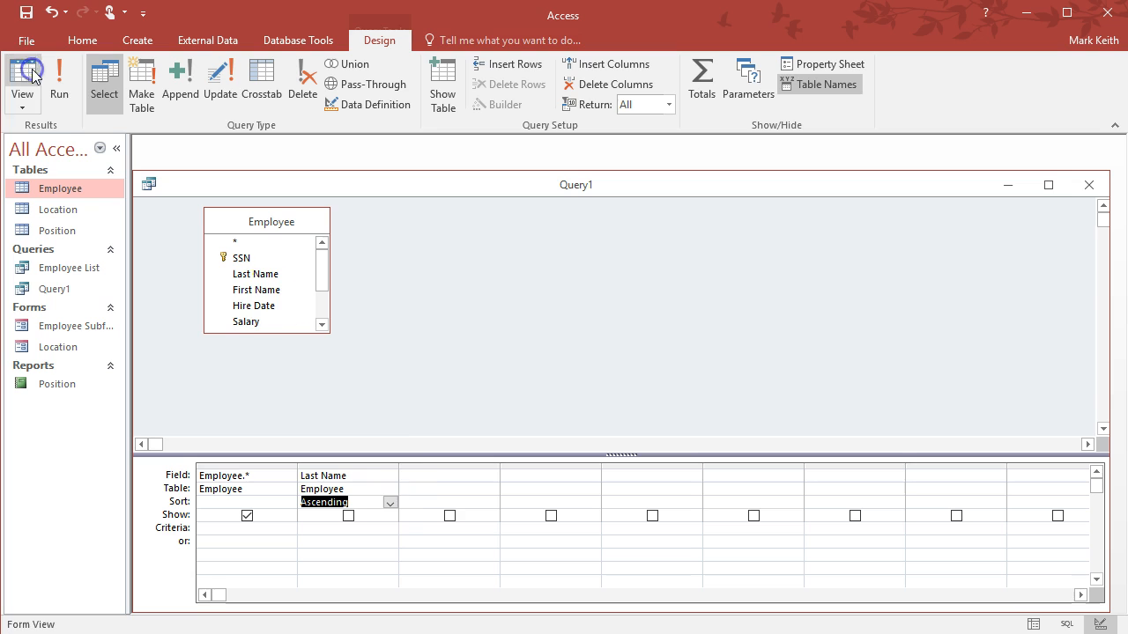
Step: Show the added Last Name column in the results to examine the duplicate field, and hide the column again
{"action": "left_click", "coordinate": [348, 515]}
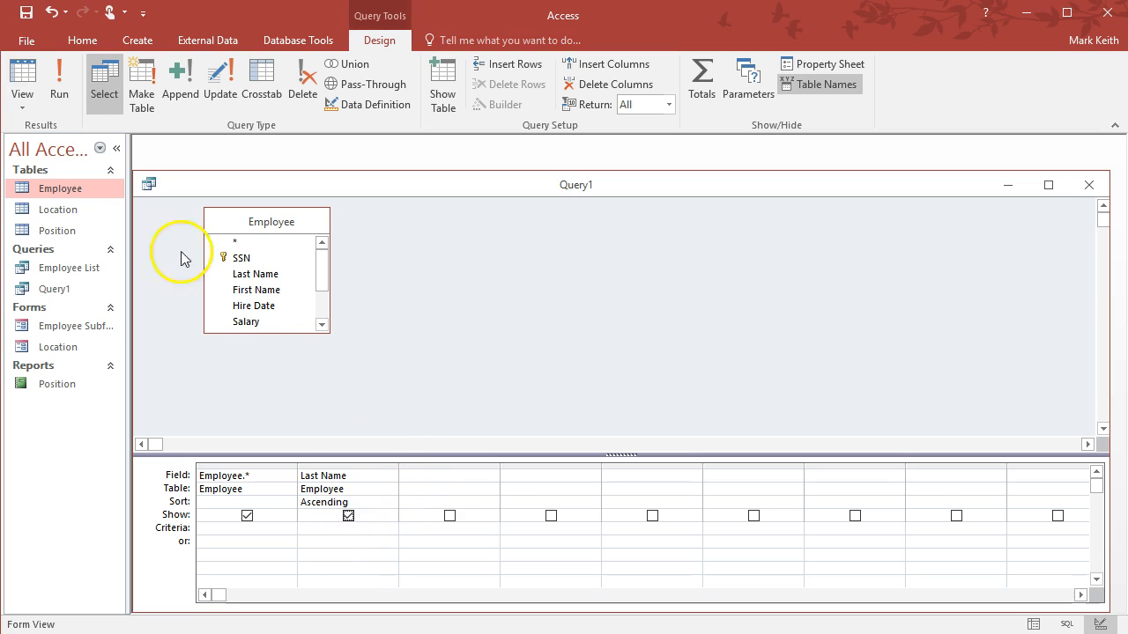
{"action": "left_click", "coordinate": [41, 81]}
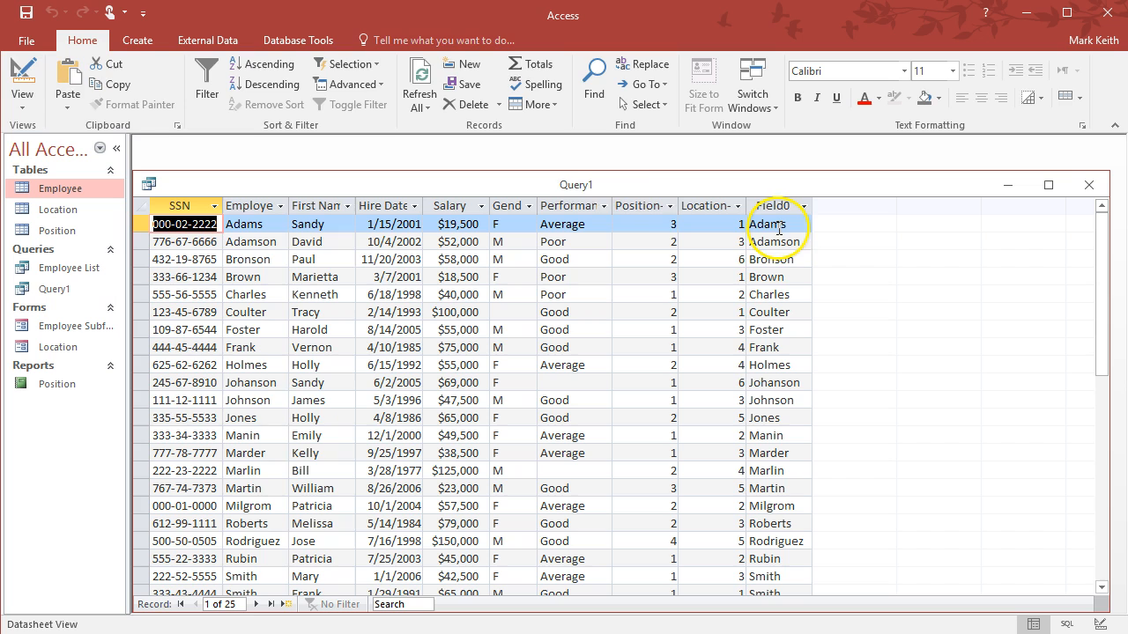
{"action": "left_click", "coordinate": [22, 81]}
{"action": "left_click", "coordinate": [348, 516]}
Step: Save and close Query1
{"action": "left_click", "coordinate": [26, 12]}
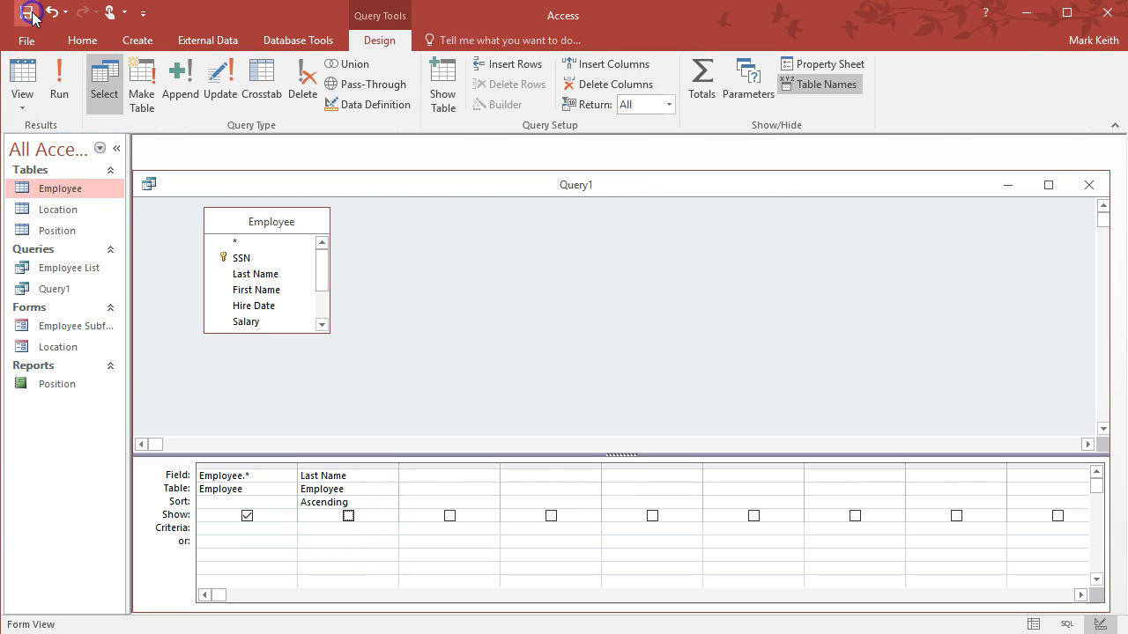
{"action": "left_click", "coordinate": [1089, 184]}
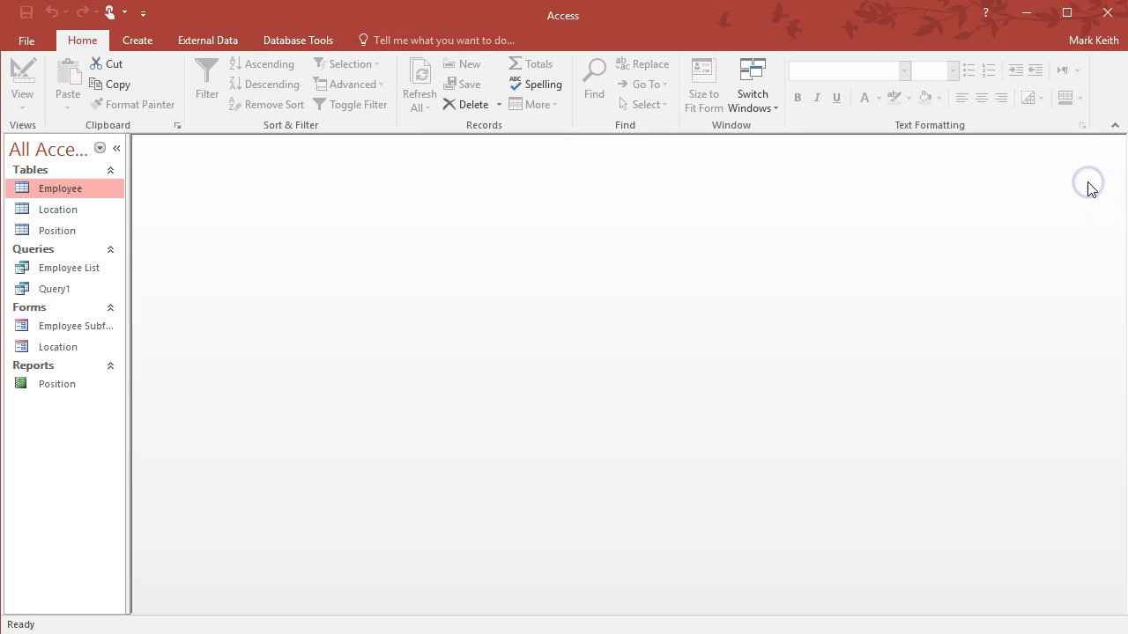
Step: Create a new query in Design view based on the Employee table, and check which fields the second exercise requires
{"action": "left_click", "coordinate": [149, 39]}
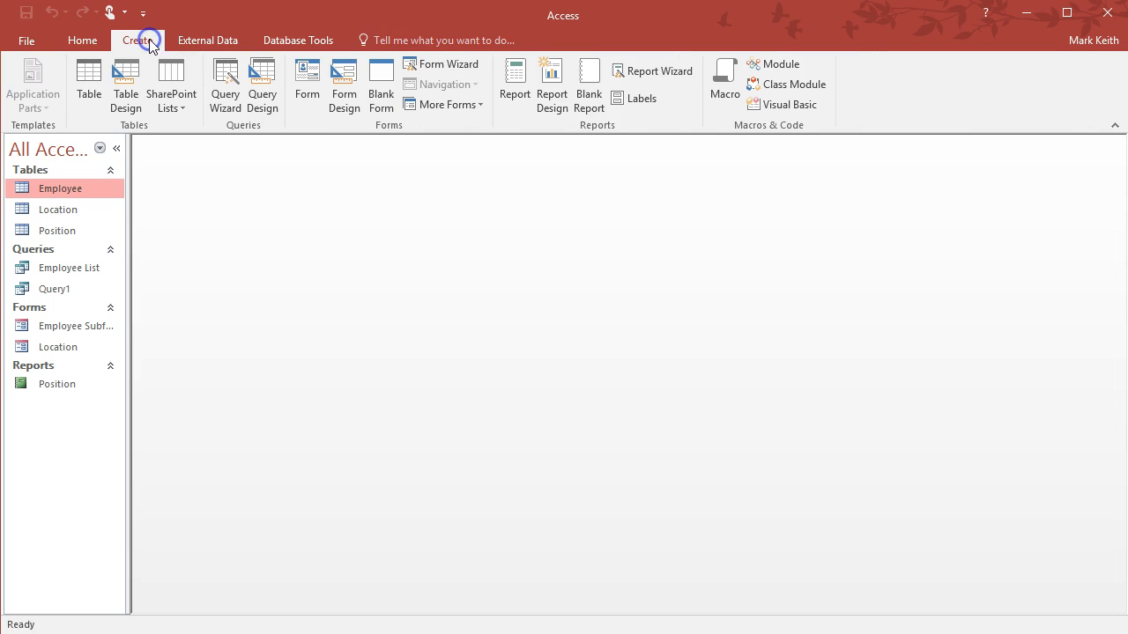
{"action": "left_click", "coordinate": [259, 93]}
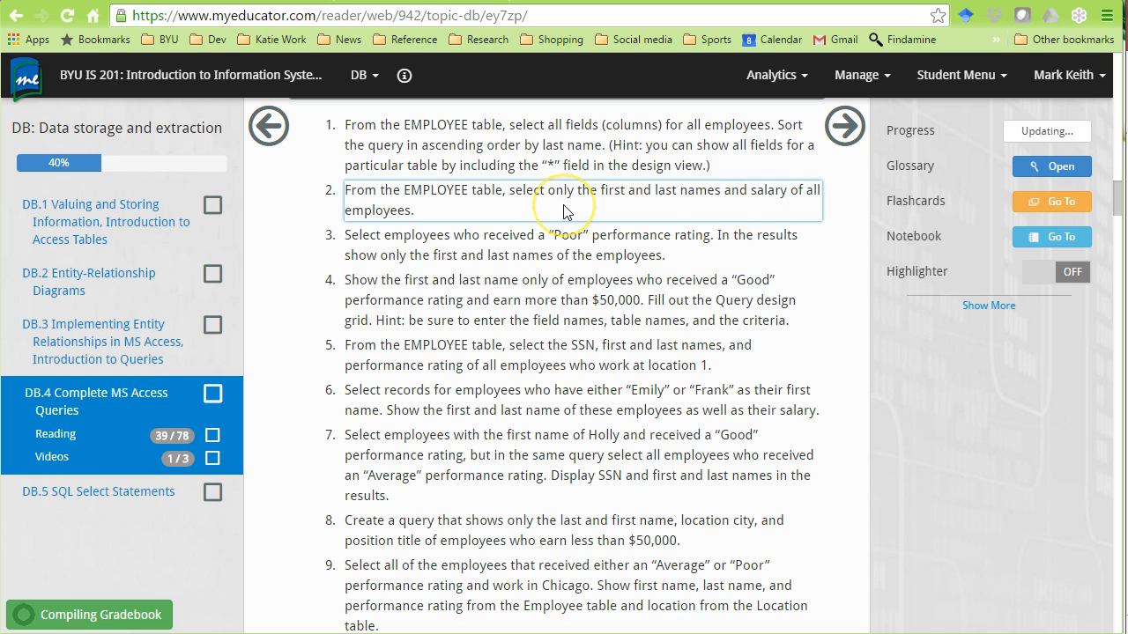
{"action": "key", "text": "alt+Tab"}
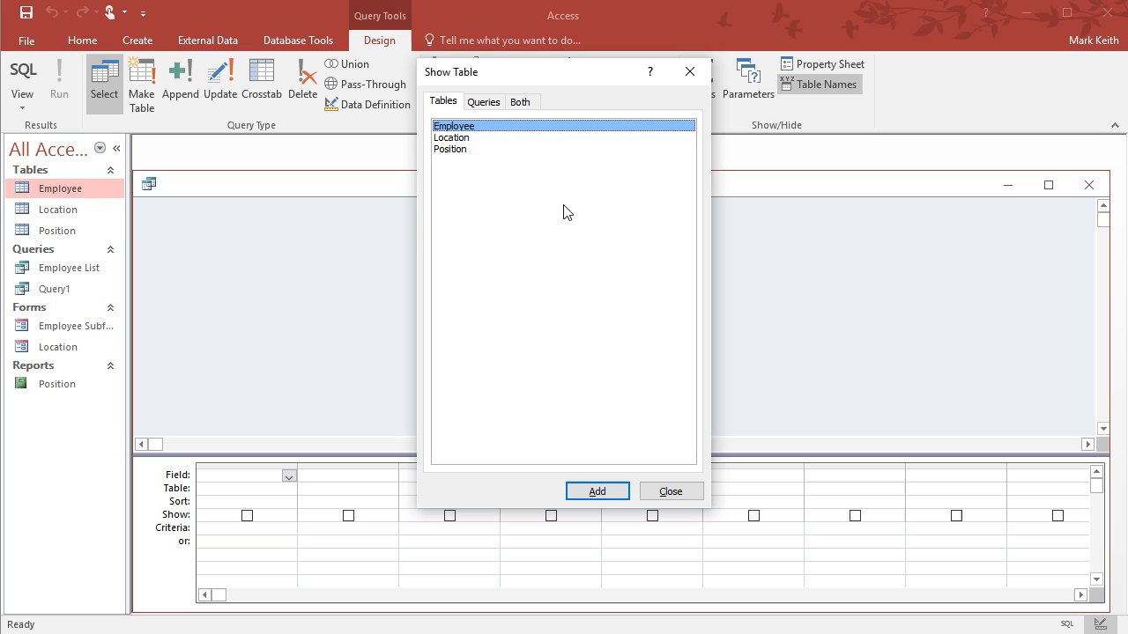
{"action": "double_click", "coordinate": [457, 128]}
{"action": "left_click", "coordinate": [656, 490]}
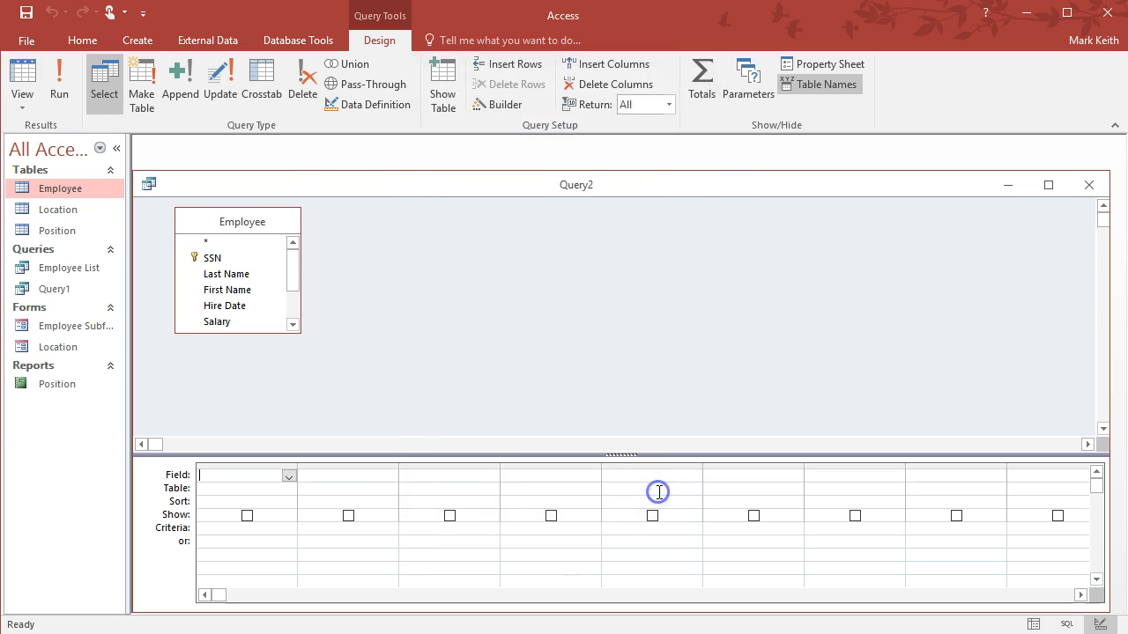
{"action": "key", "text": "alt+Tab"}
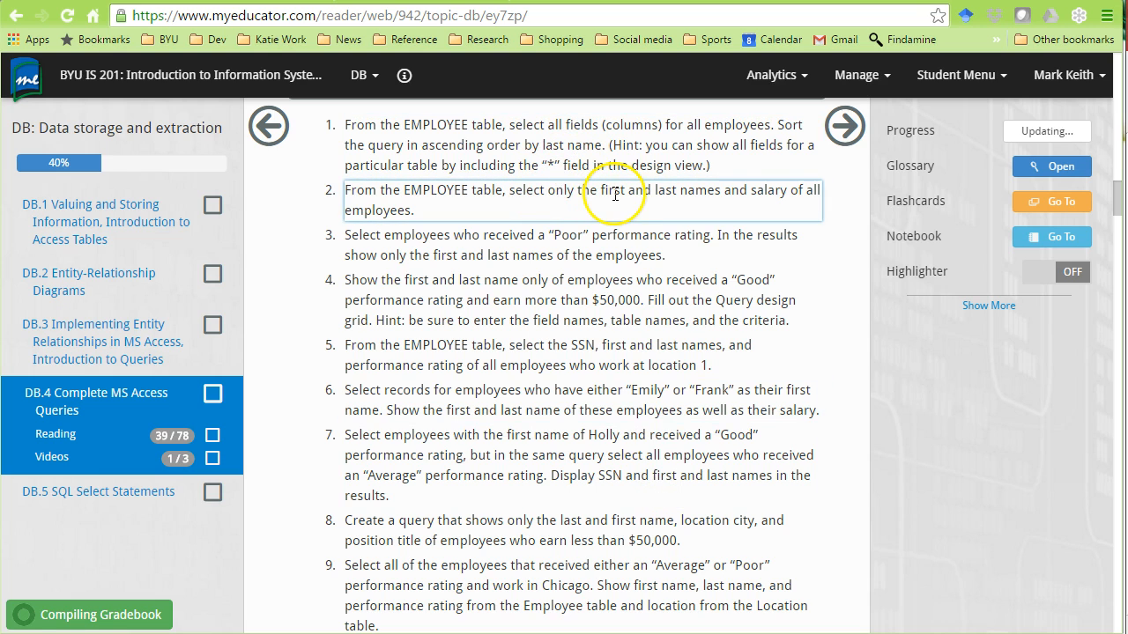
{"action": "key", "text": "alt+Tab"}
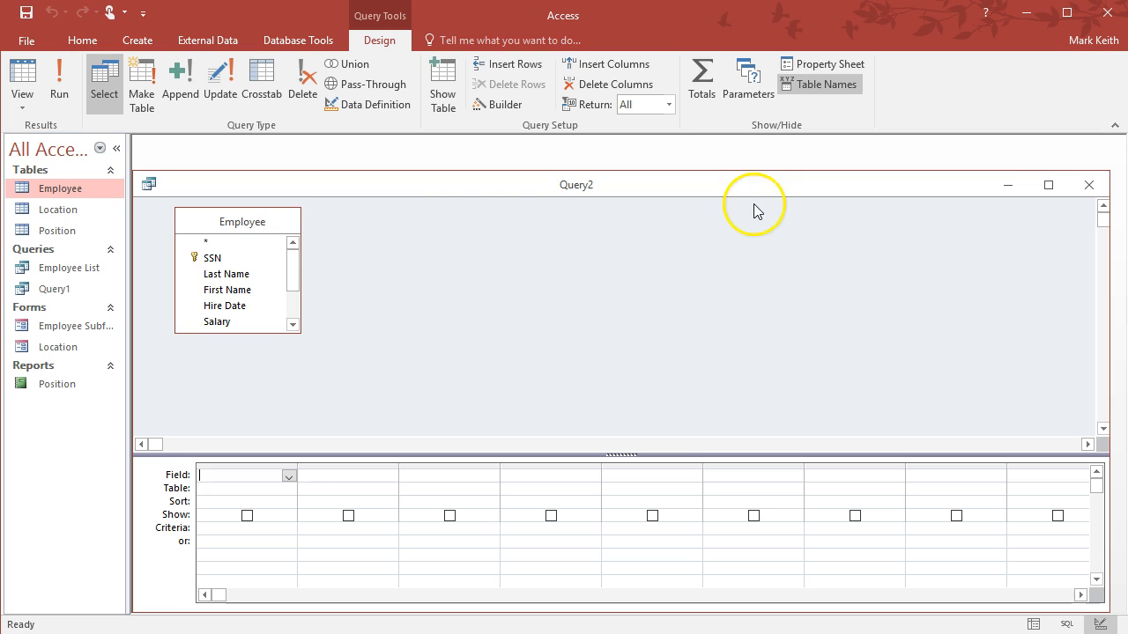
Step: Add First Name, Last Name and Salary to the query, compare them with the second exercise, and run the query
{"action": "double_click", "coordinate": [234, 291]}
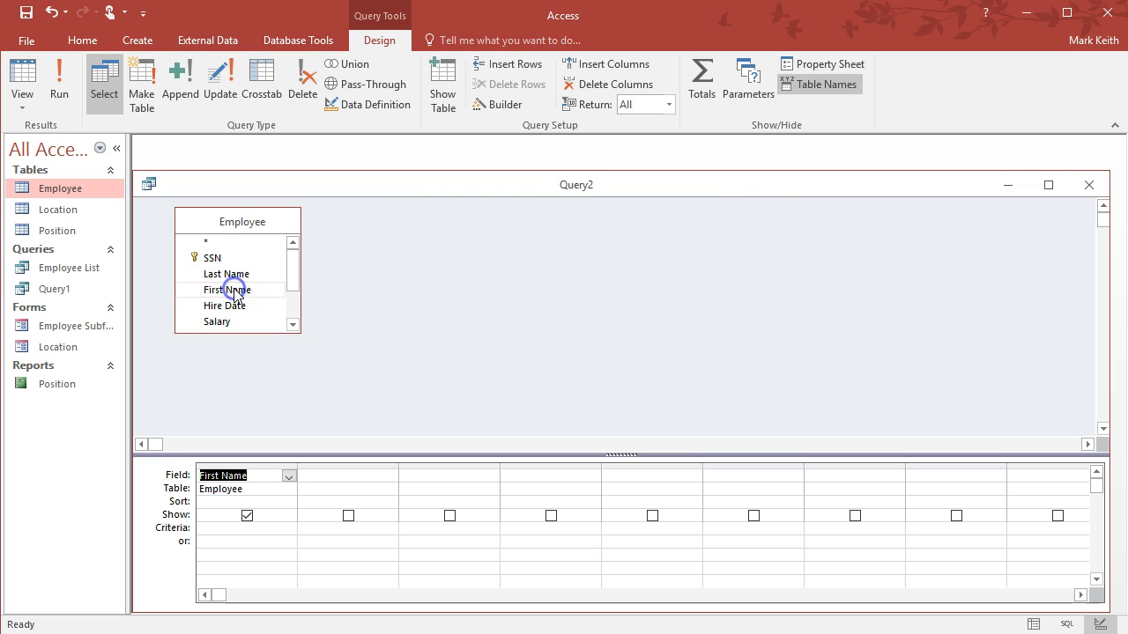
{"action": "double_click", "coordinate": [227, 275]}
{"action": "double_click", "coordinate": [216, 321]}
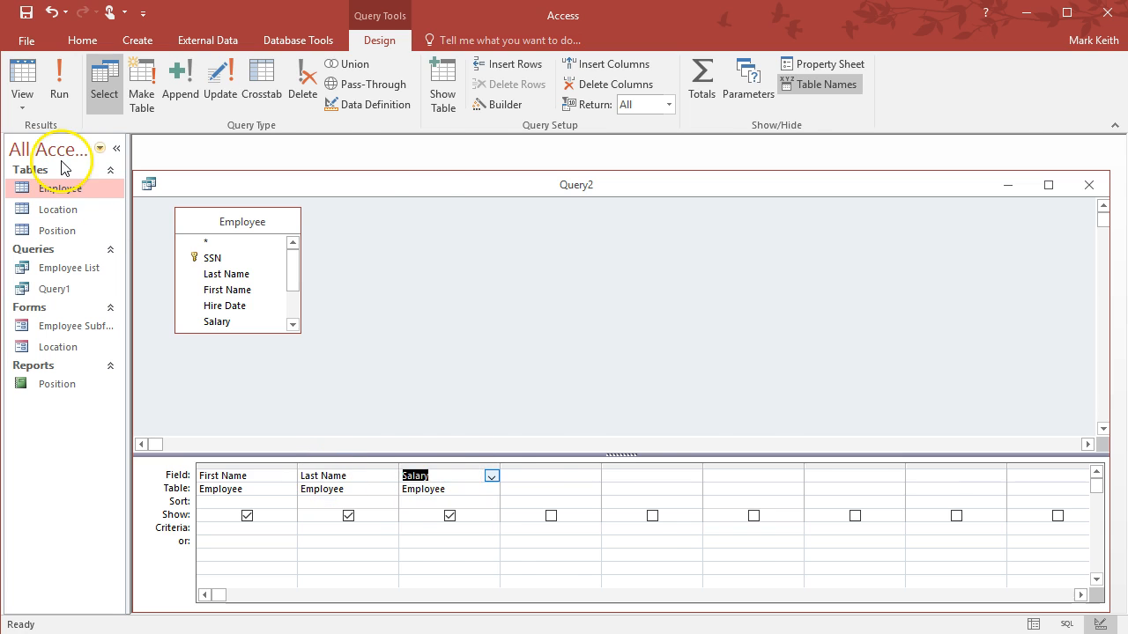
{"action": "key", "text": "alt+Tab"}
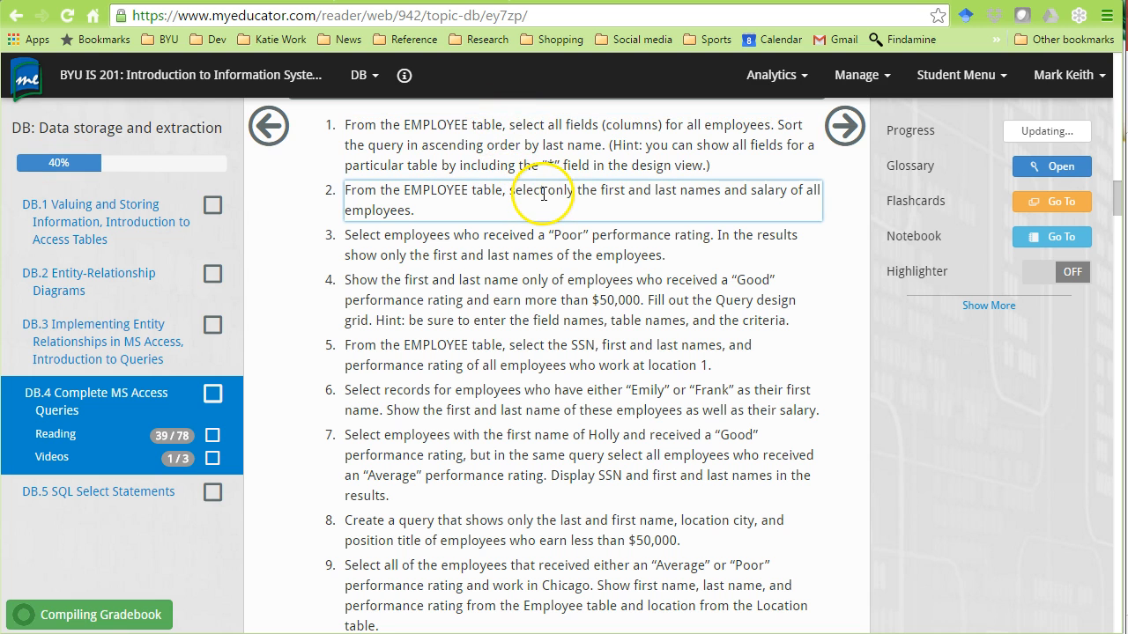
{"action": "key", "text": "alt+Tab"}
{"action": "left_click", "coordinate": [59, 94]}
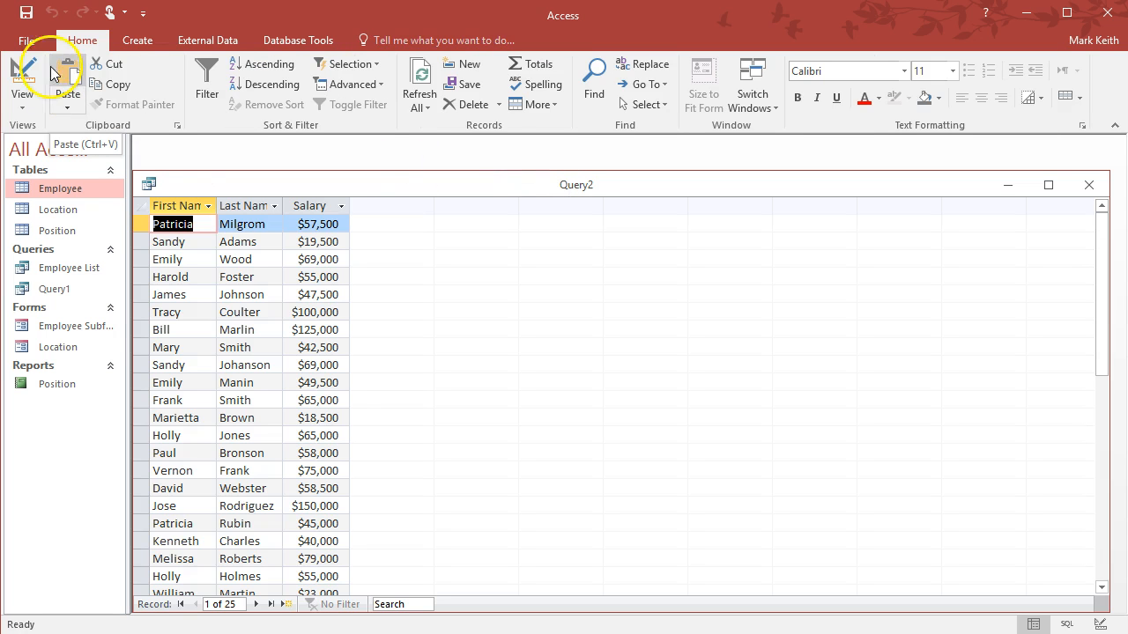
Step: Save the query as Query2 and close it
{"action": "left_click", "coordinate": [27, 12]}
{"action": "left_click", "coordinate": [564, 261]}
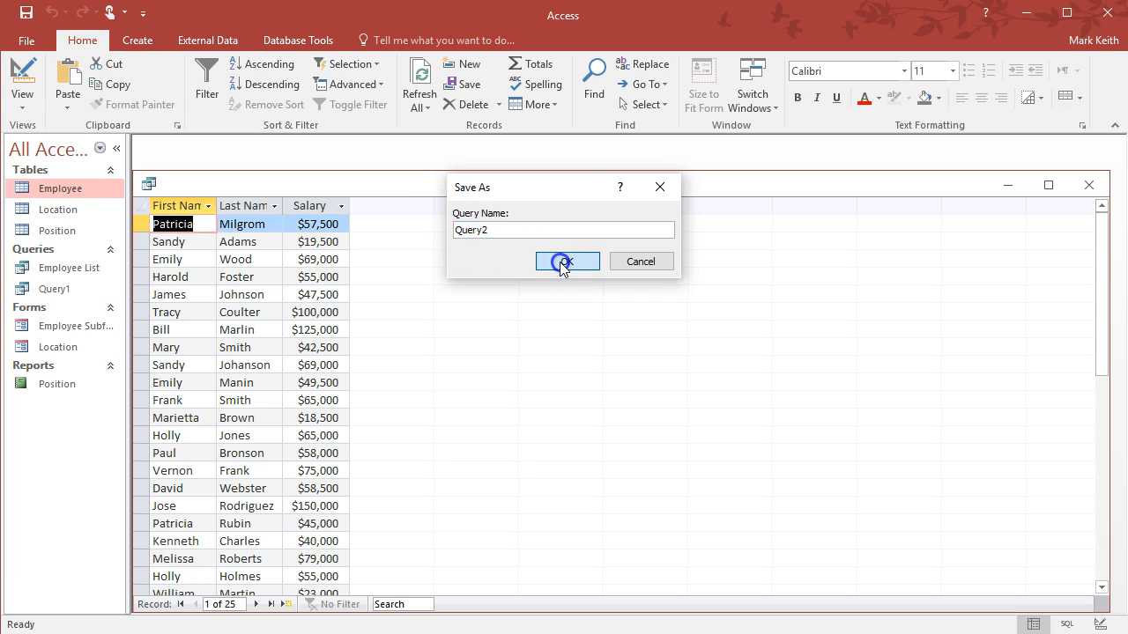
{"action": "left_click", "coordinate": [1089, 185]}
Step: Read the third exercise and create a new query in Design view based on the Employee table
{"action": "key", "text": "alt+Tab"}
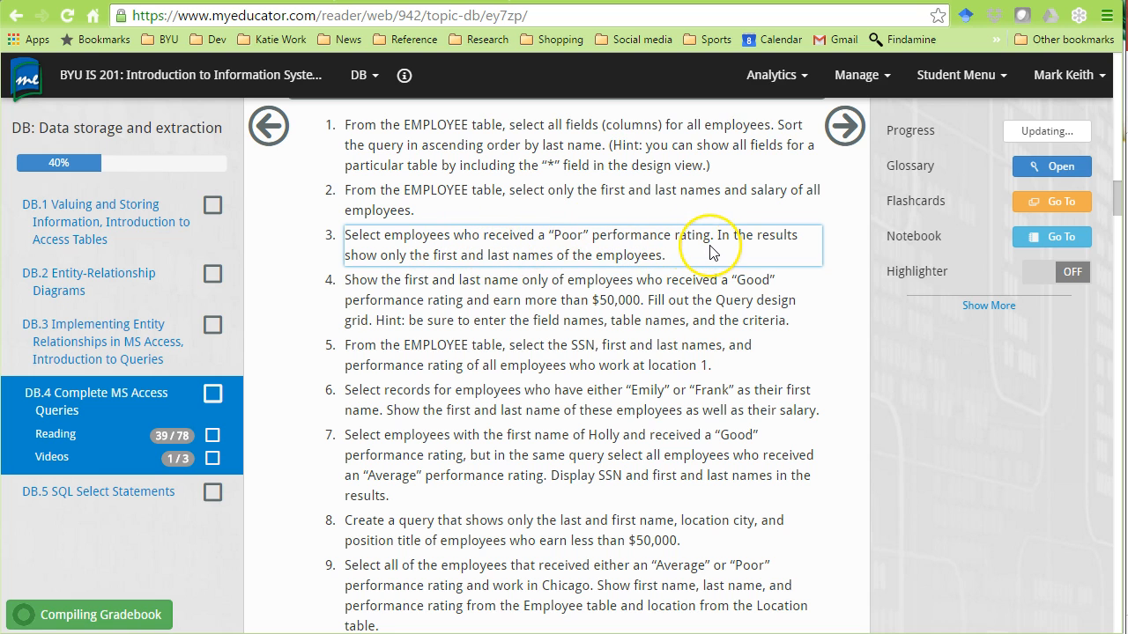
{"action": "key", "text": "alt+Tab"}
{"action": "left_click", "coordinate": [144, 41]}
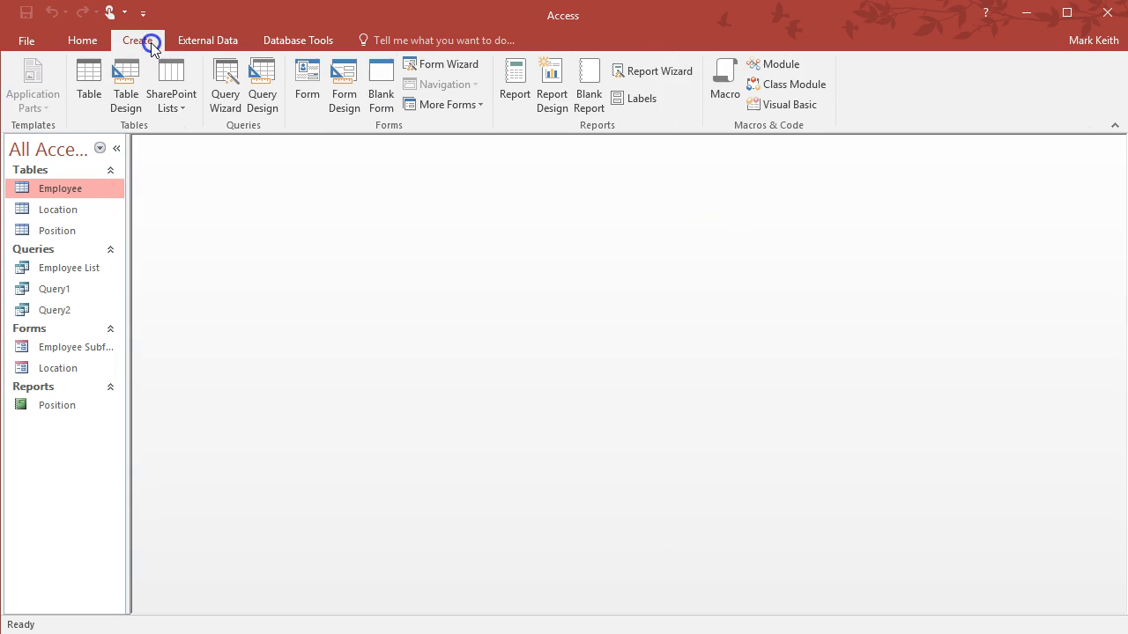
{"action": "left_click", "coordinate": [258, 82]}
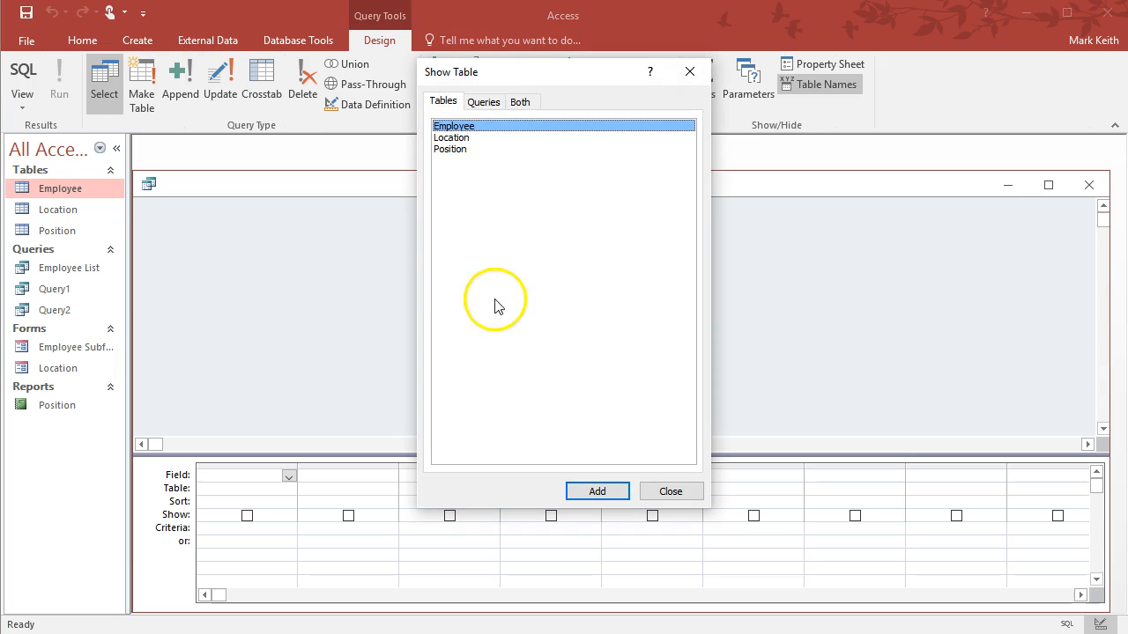
{"action": "double_click", "coordinate": [459, 130]}
{"action": "left_click", "coordinate": [674, 495]}
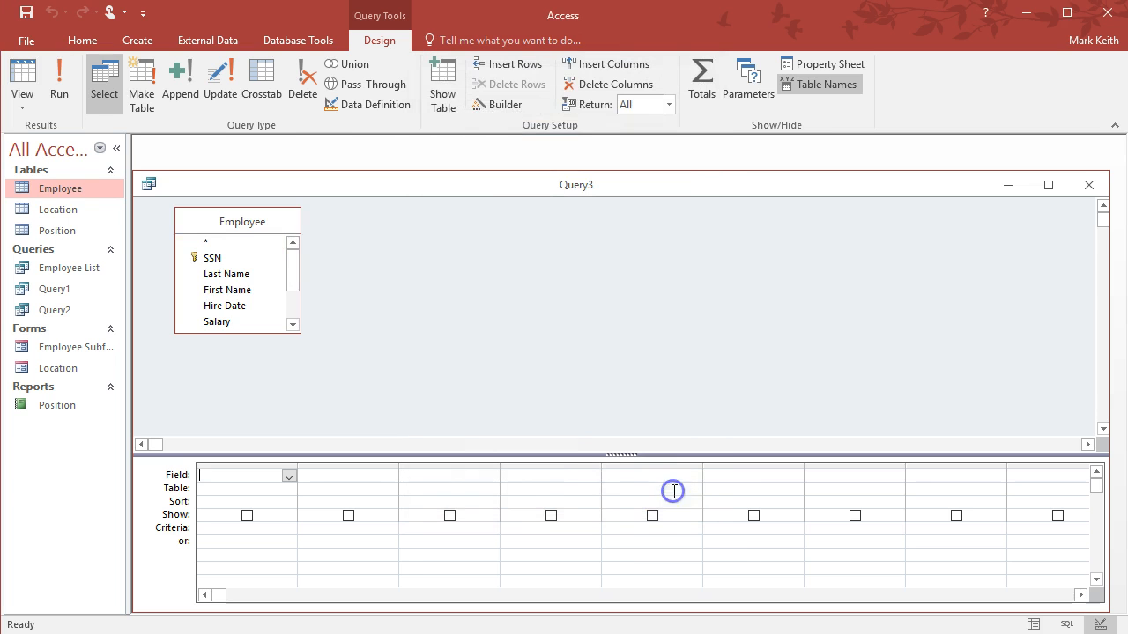
Step: Recheck the third exercise's requirements and add First Name, Last Name and Performance to the query grid
{"action": "key", "text": "alt+Tab"}
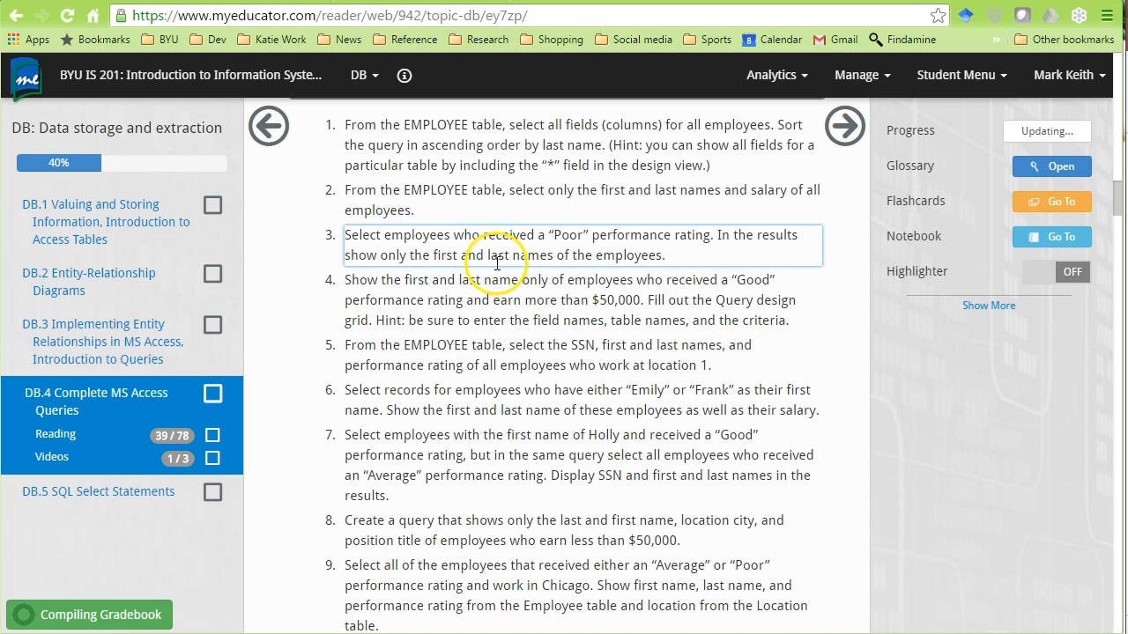
{"action": "key", "text": "alt+Tab"}
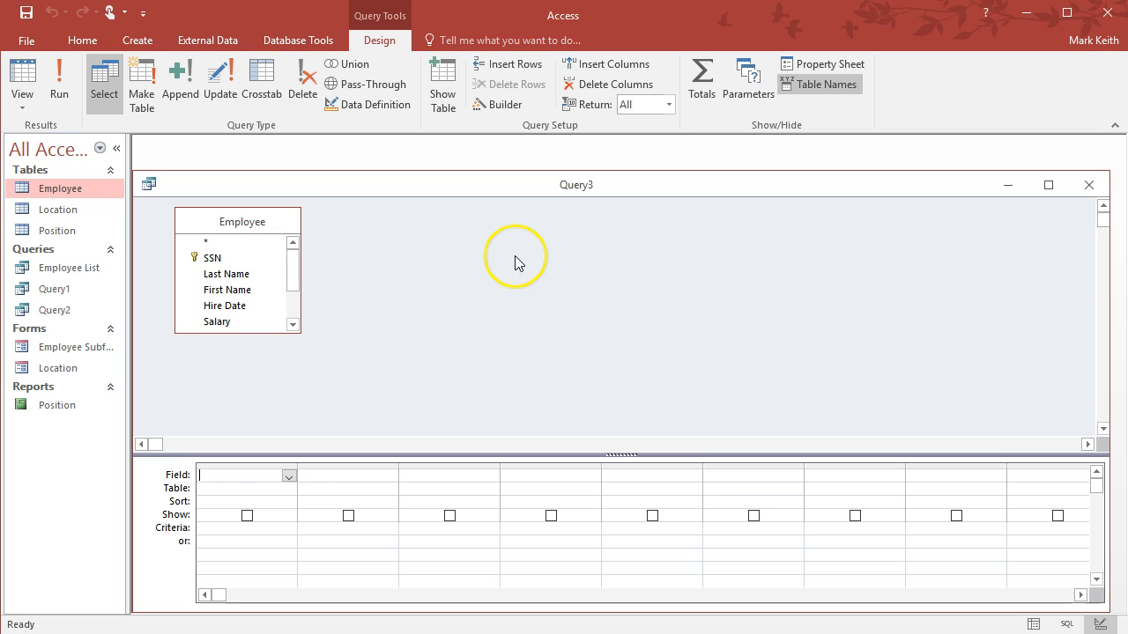
{"action": "double_click", "coordinate": [221, 290]}
{"action": "double_click", "coordinate": [226, 274]}
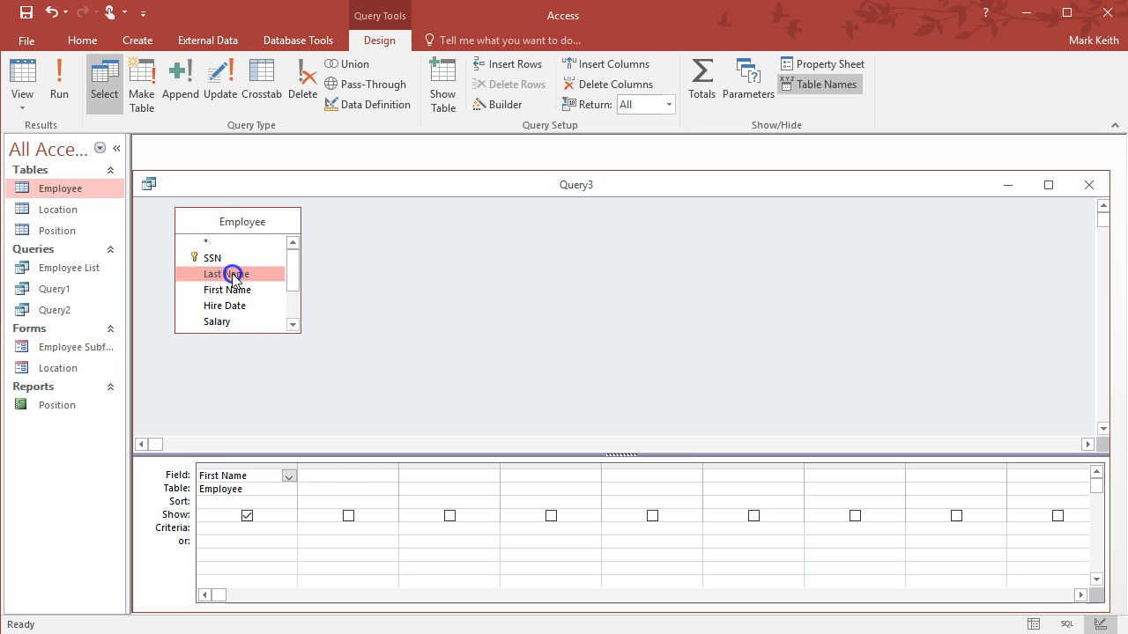
{"action": "left_click_drag", "start_coordinate": [292, 277], "coordinate": [292, 310]}
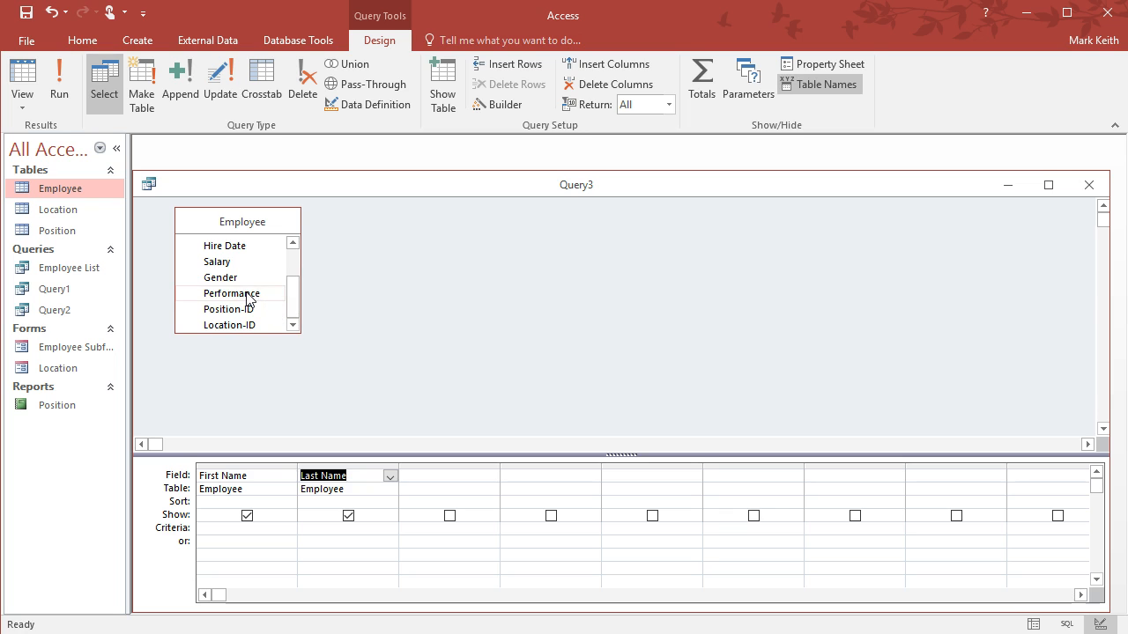
{"action": "double_click", "coordinate": [248, 297]}
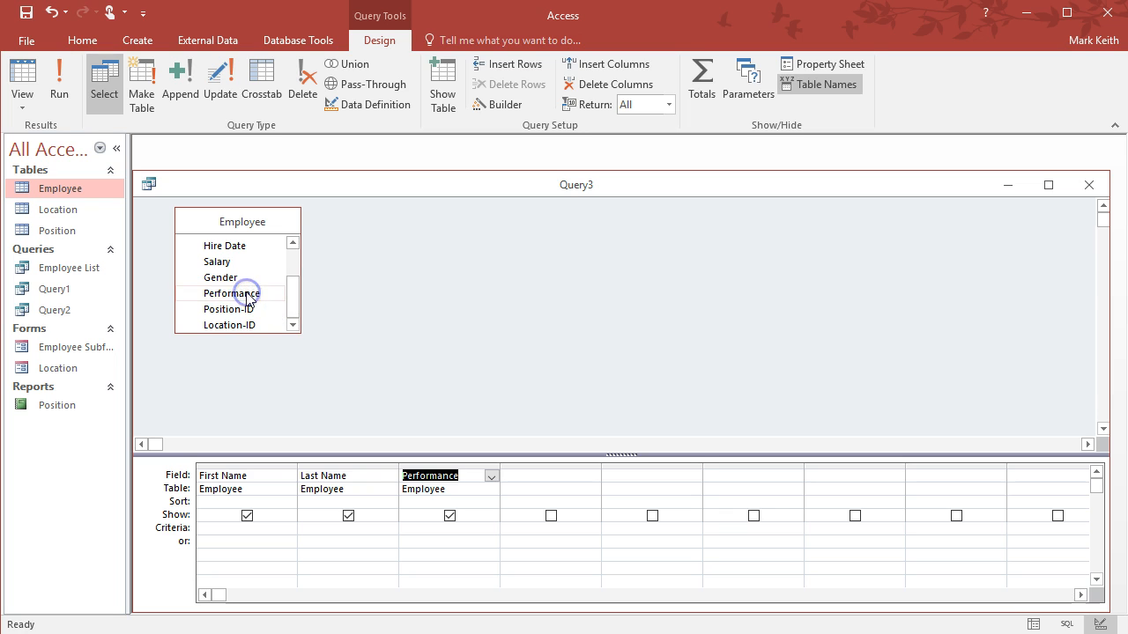
{"action": "left_click", "coordinate": [415, 529]}
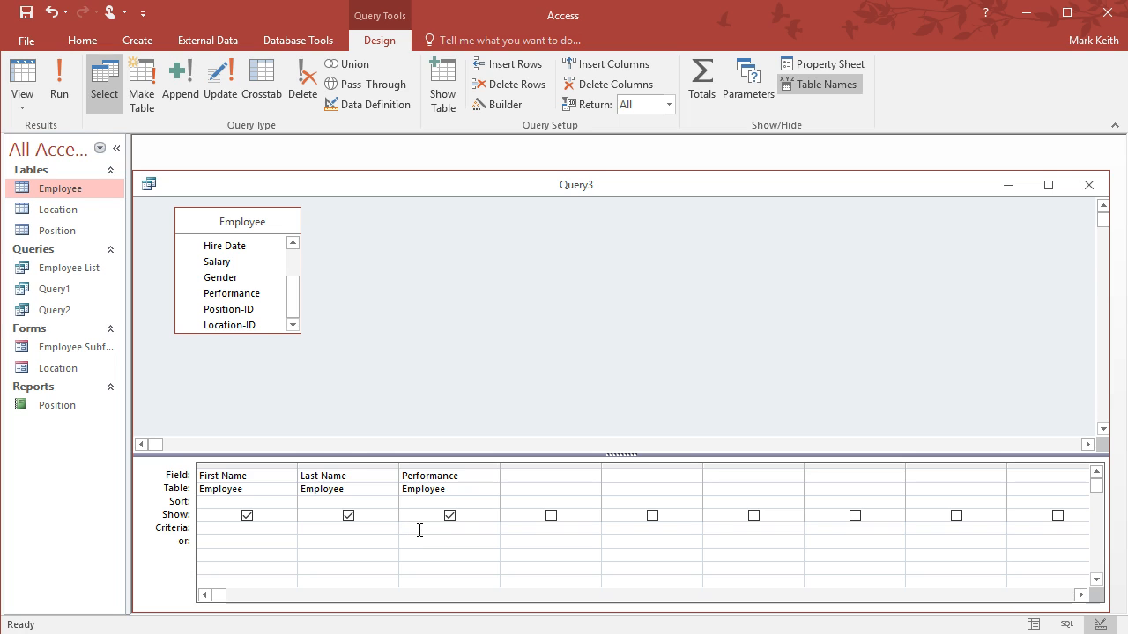
Step: Widen the Performance column in the Employee table to examine its rating values, and close the table with the layout saved
{"action": "double_click", "coordinate": [55, 190]}
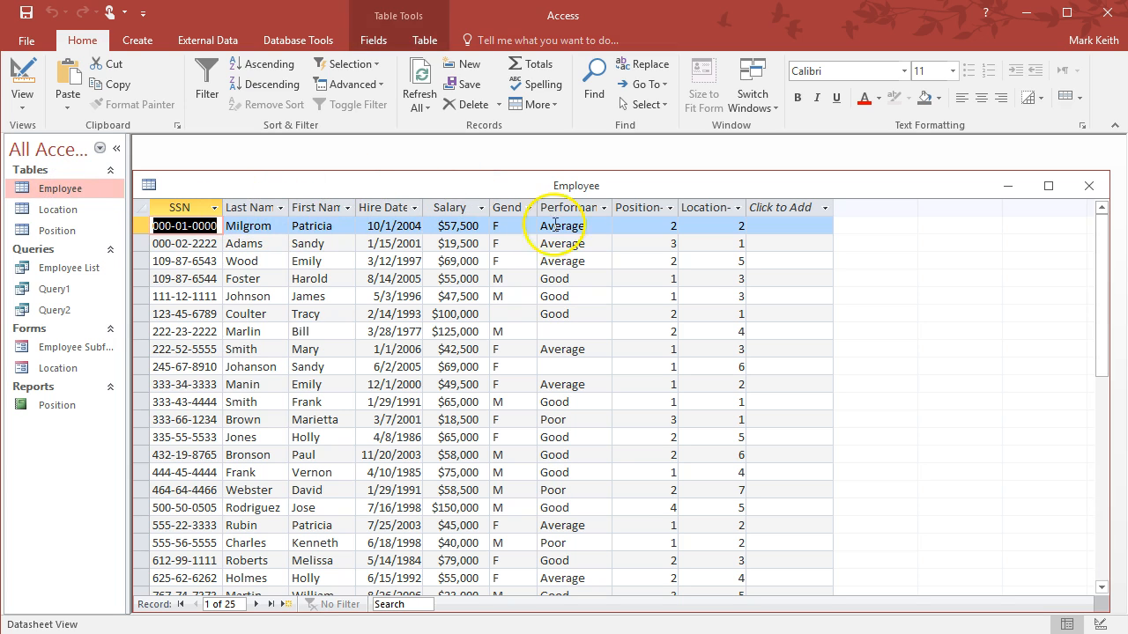
{"action": "left_click_drag", "start_coordinate": [612, 208], "coordinate": [631, 208]}
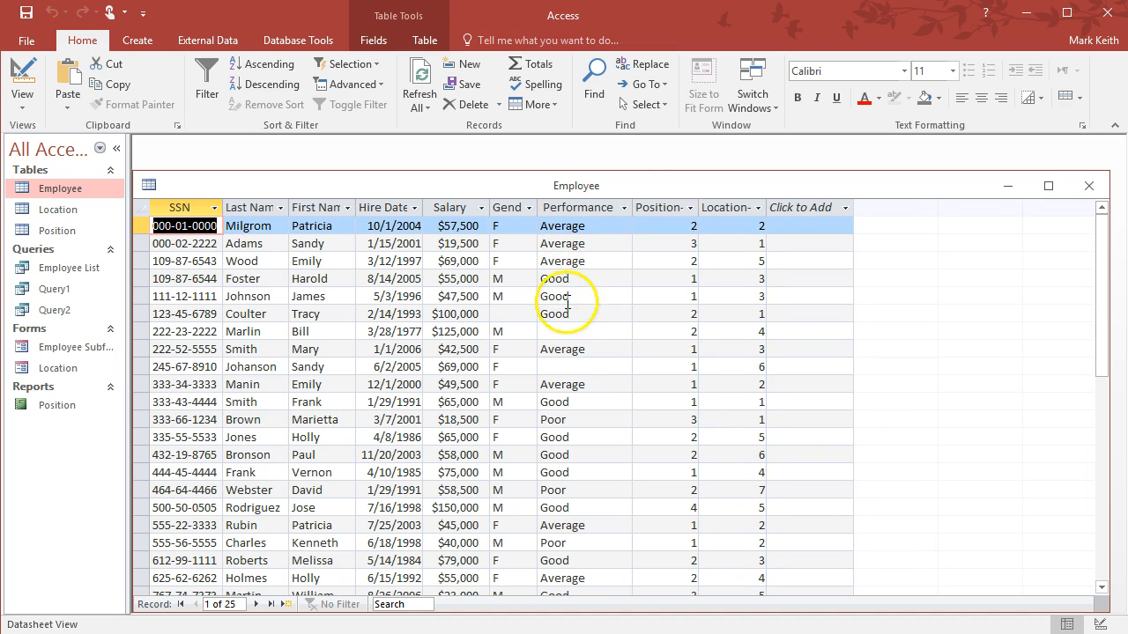
{"action": "left_click_drag", "start_coordinate": [1101, 295], "coordinate": [1101, 256]}
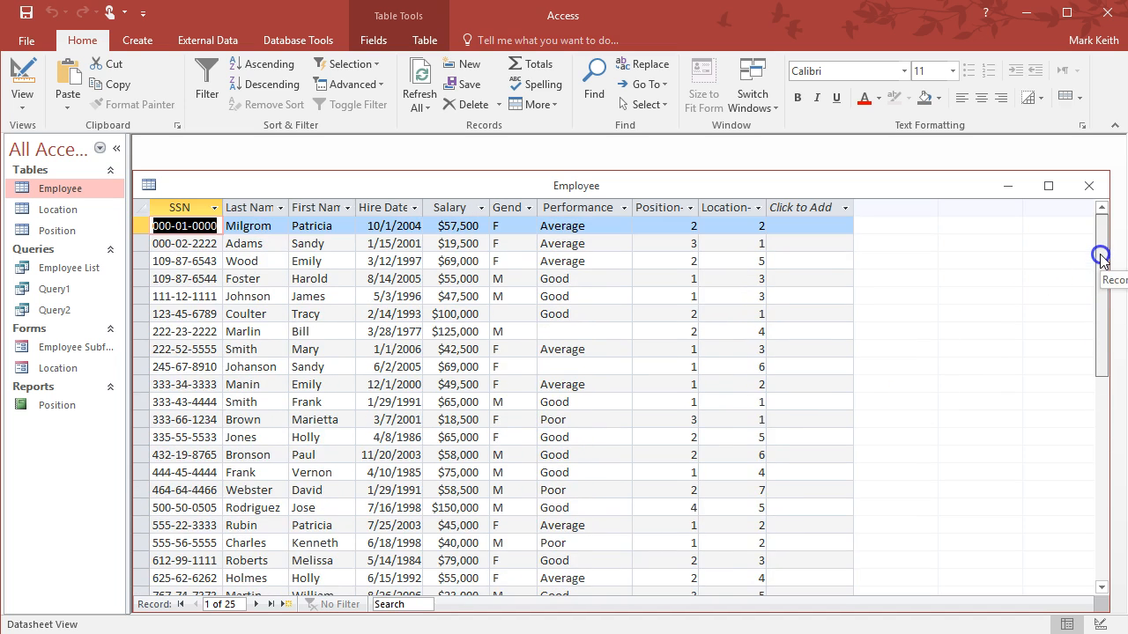
{"action": "left_click", "coordinate": [559, 420]}
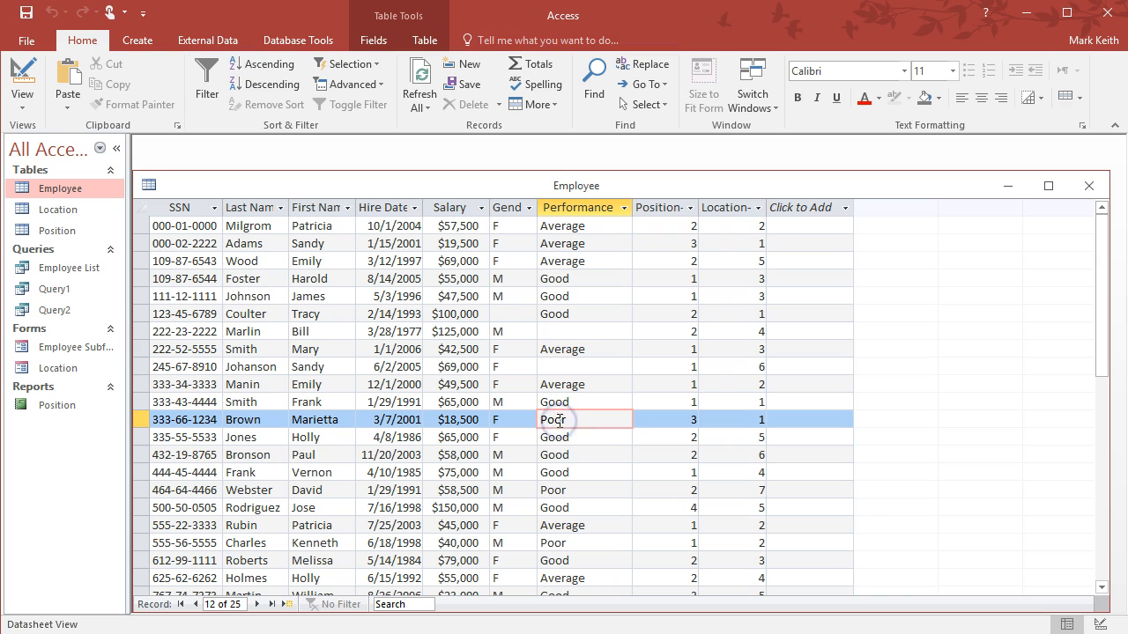
{"action": "left_click", "coordinate": [1089, 184]}
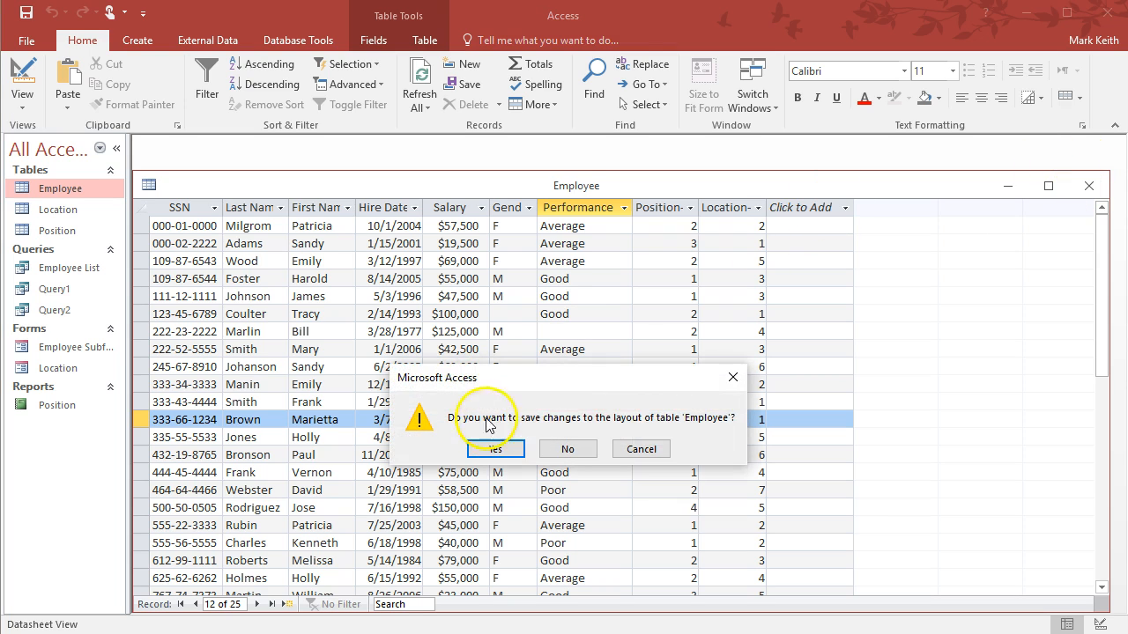
{"action": "left_click", "coordinate": [496, 446]}
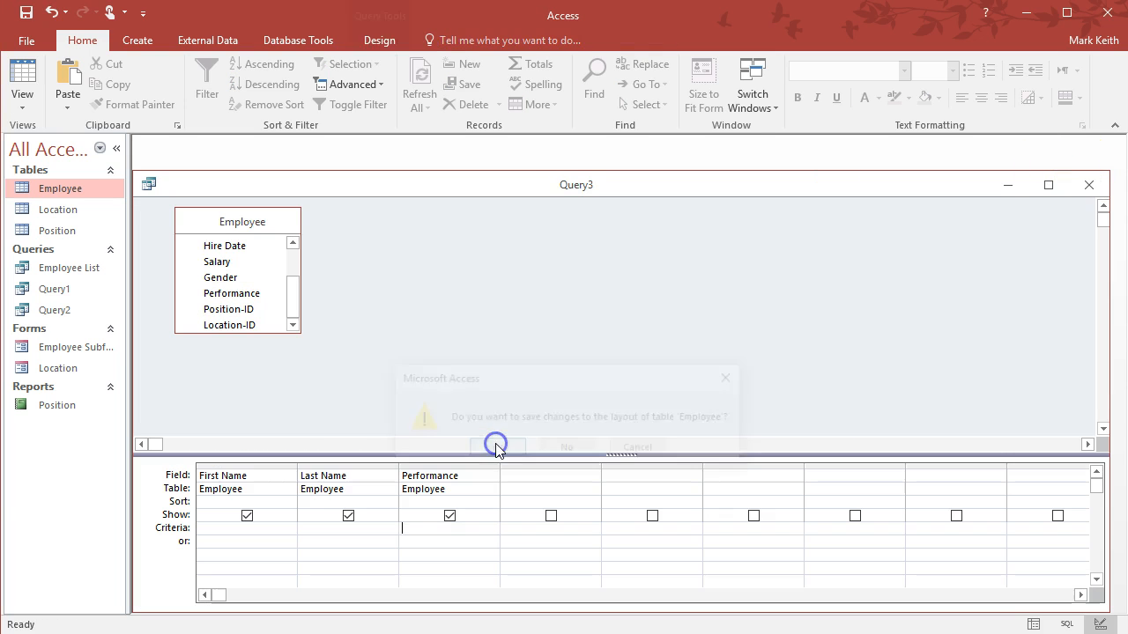
Step: Set the Performance criterion to "Poor" and check the query results before returning to Design view
{"action": "left_click", "coordinate": [430, 530]}
{"action": "type", "text": "Poor"}
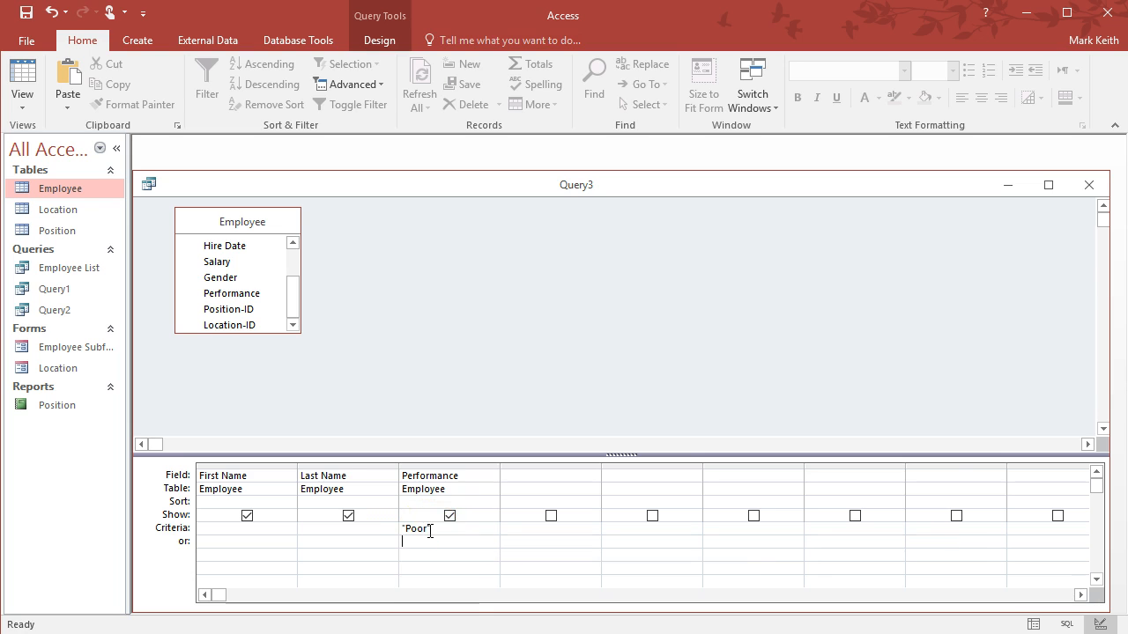
{"action": "left_click", "coordinate": [449, 541]}
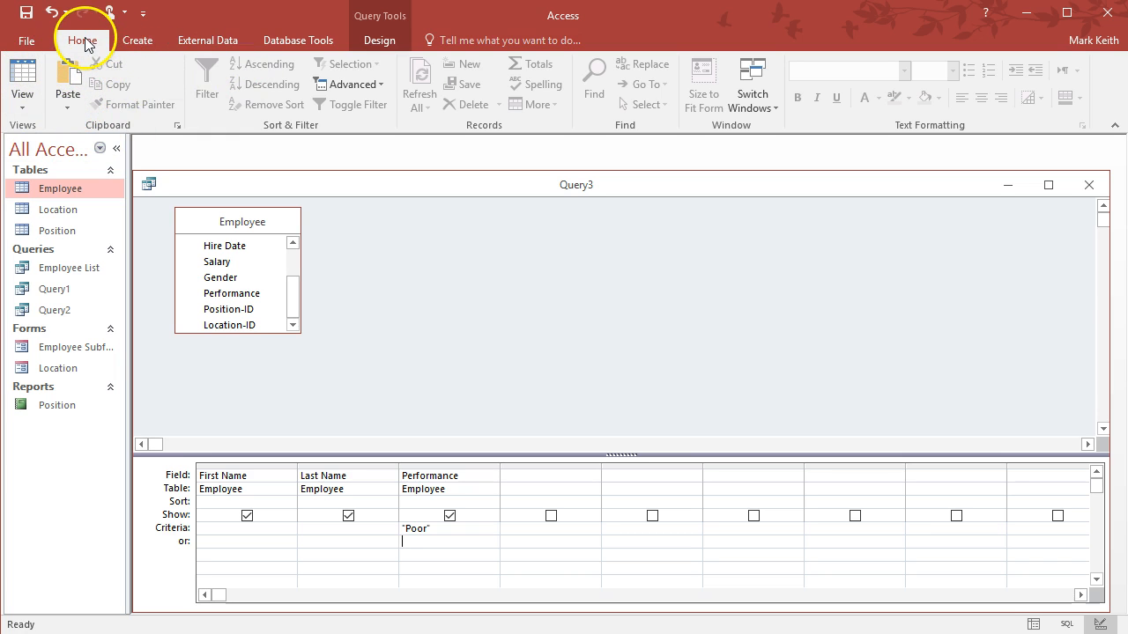
{"action": "left_click", "coordinate": [377, 37]}
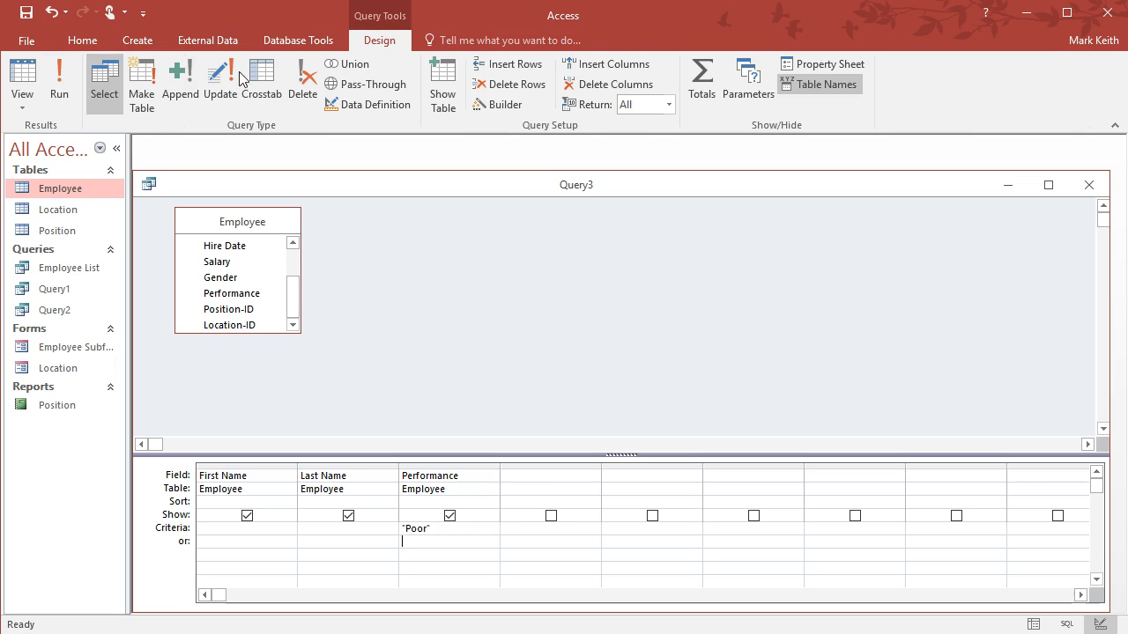
{"action": "left_click", "coordinate": [95, 44]}
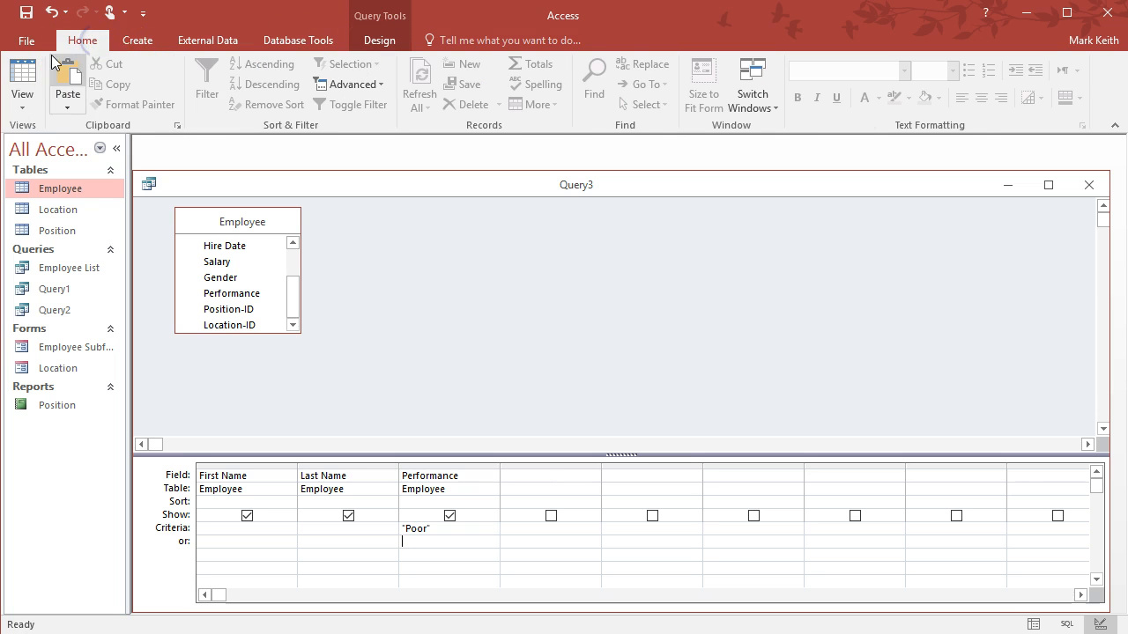
{"action": "left_click", "coordinate": [22, 75]}
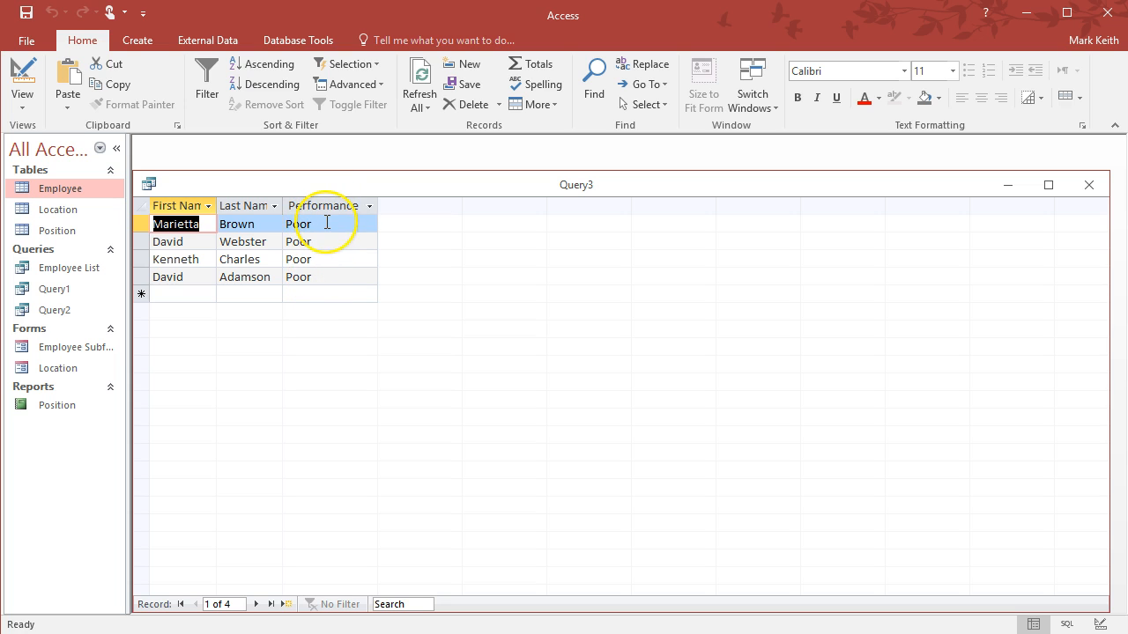
{"action": "left_click", "coordinate": [22, 72]}
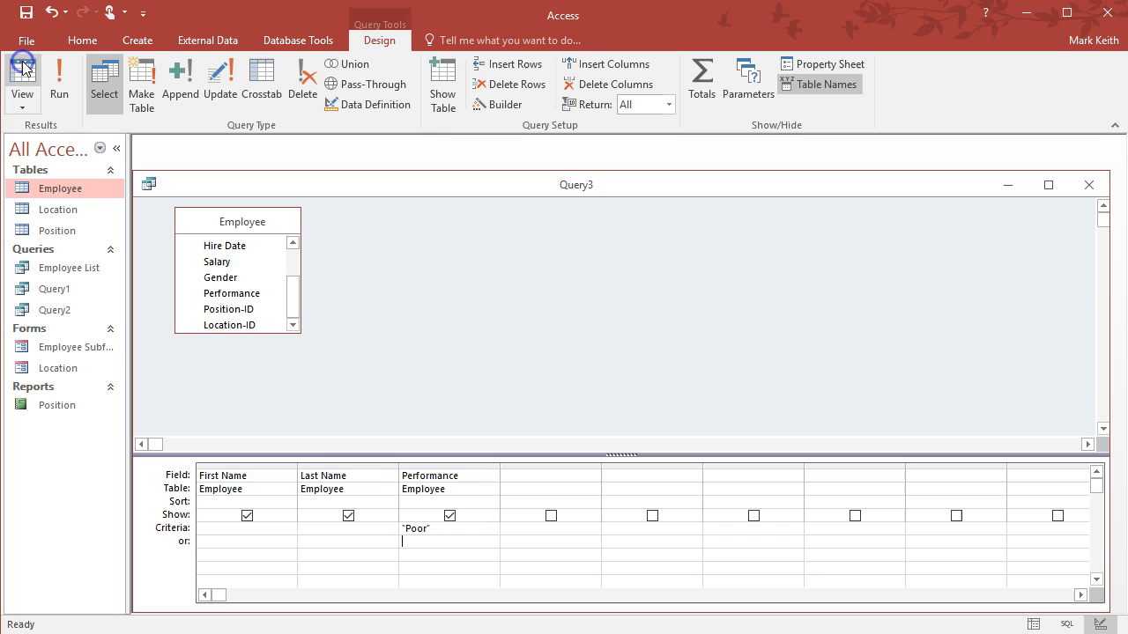
Step: Hide the Performance column from the query output and run the query
{"action": "left_click", "coordinate": [448, 515]}
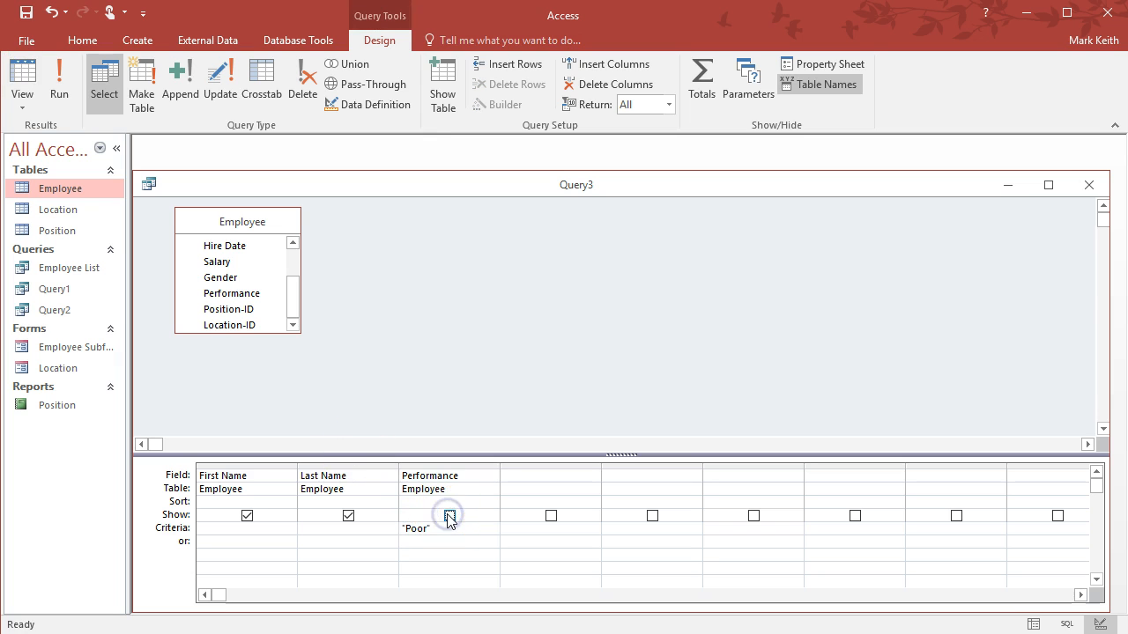
{"action": "left_click", "coordinate": [429, 529]}
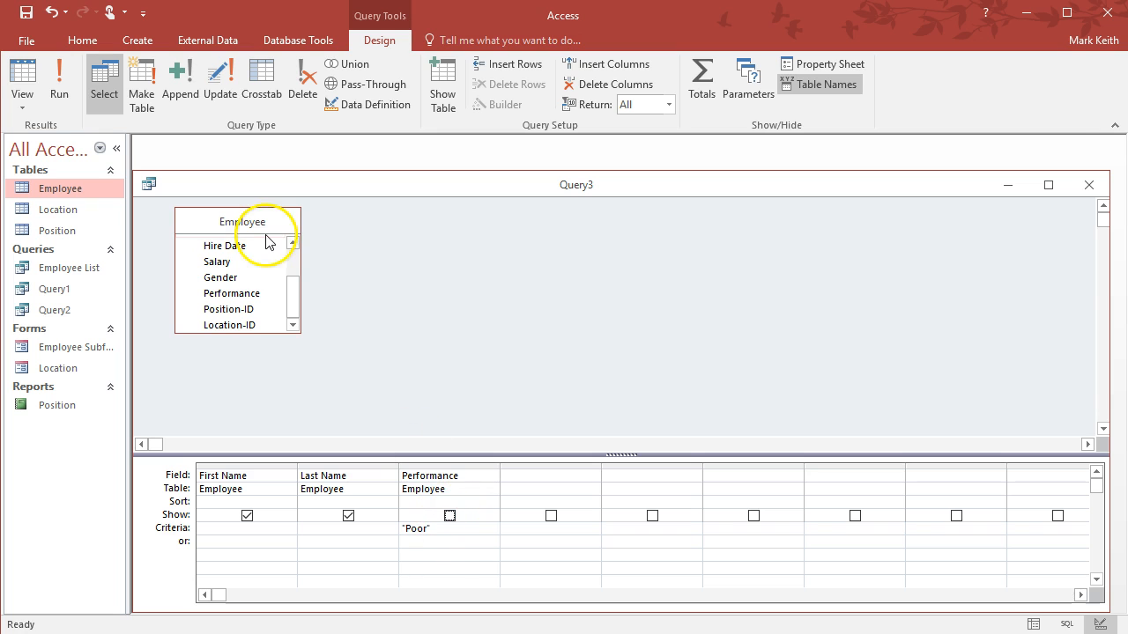
{"action": "left_click", "coordinate": [61, 79]}
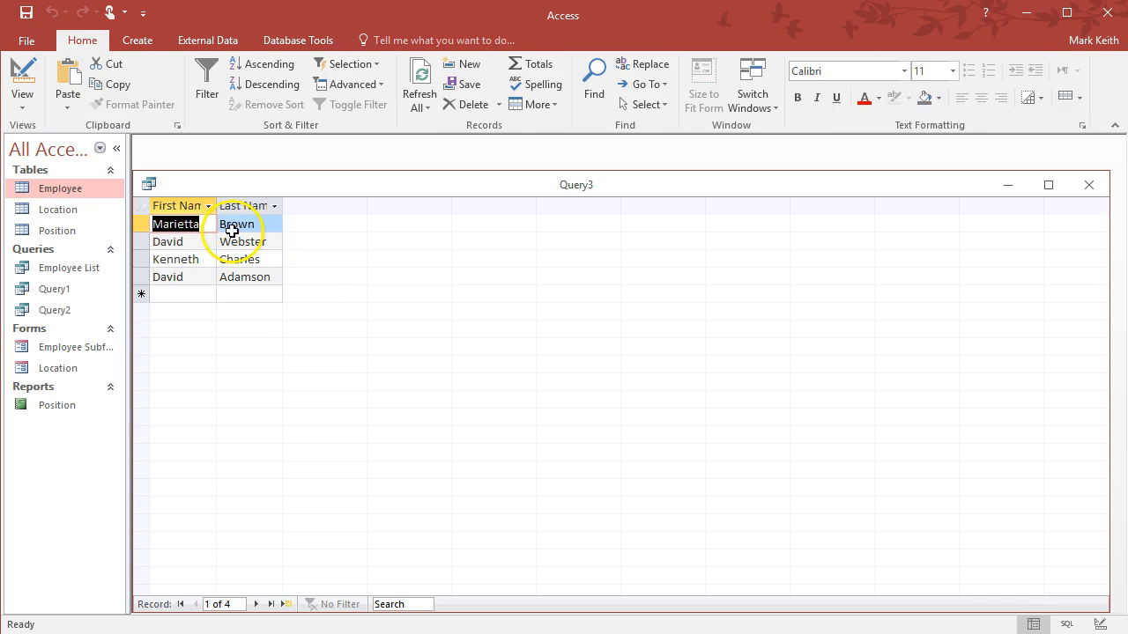
Step: Save the query as Query3 and close it
{"action": "left_click", "coordinate": [25, 15]}
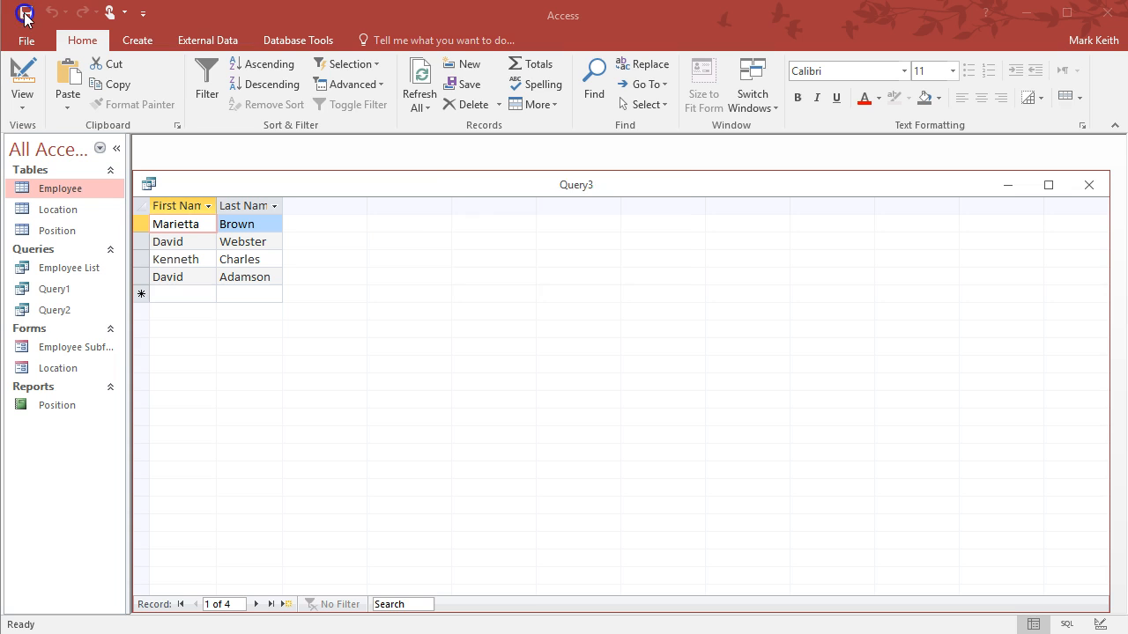
{"action": "left_click", "coordinate": [563, 261]}
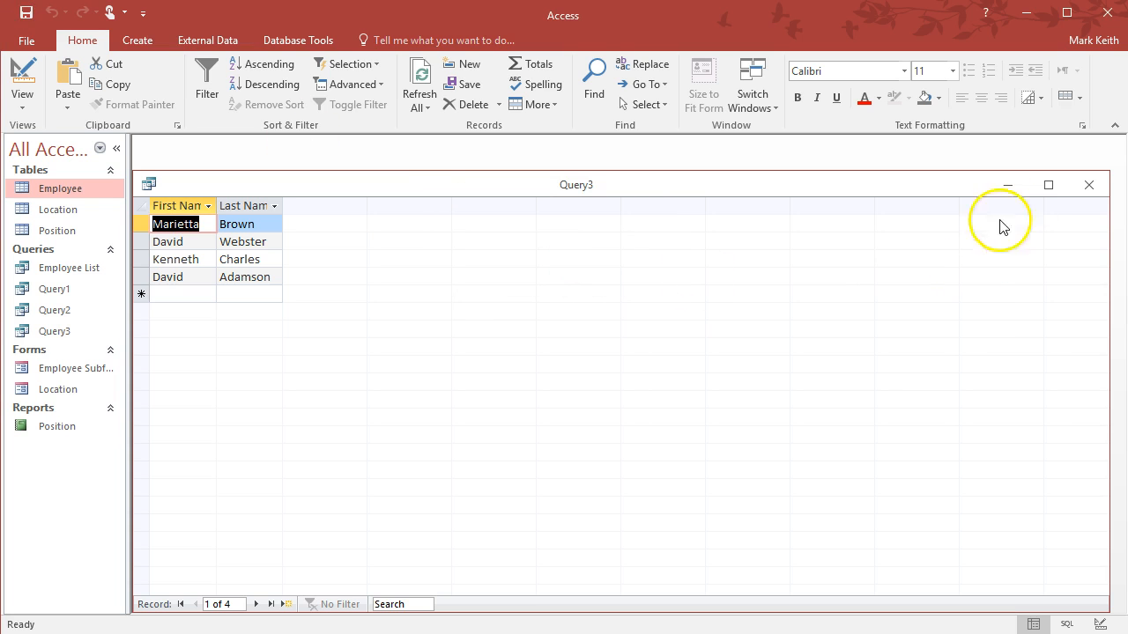
{"action": "left_click", "coordinate": [1087, 185]}
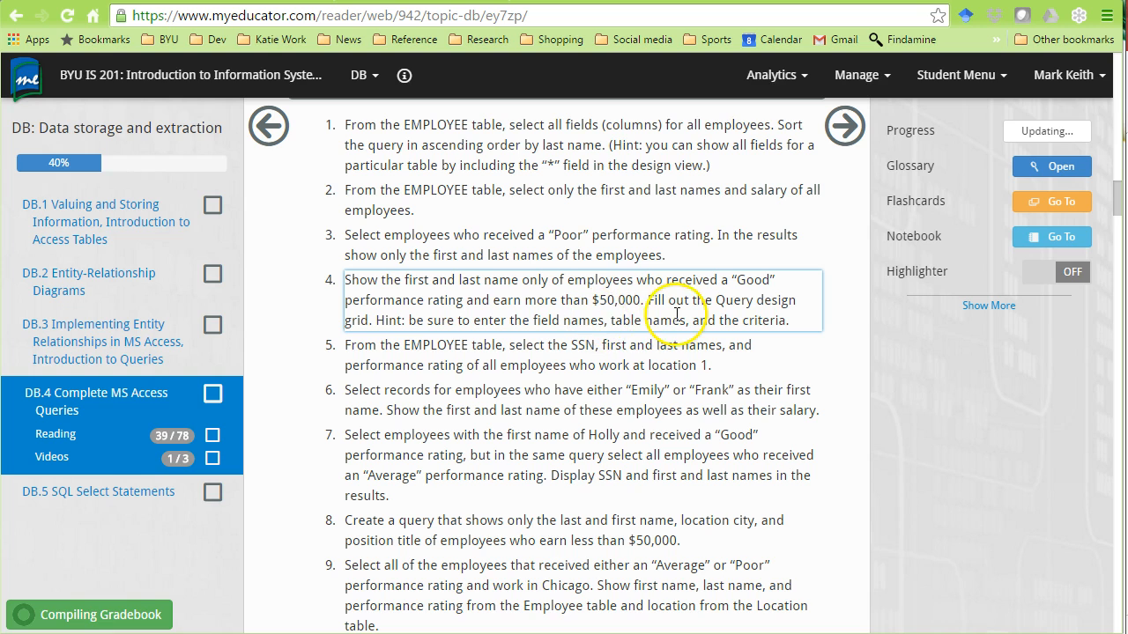
Step: Switch to Access and start a new query design containing the Employee table
{"action": "key", "text": "alt+Tab"}
{"action": "left_click", "coordinate": [139, 53]}
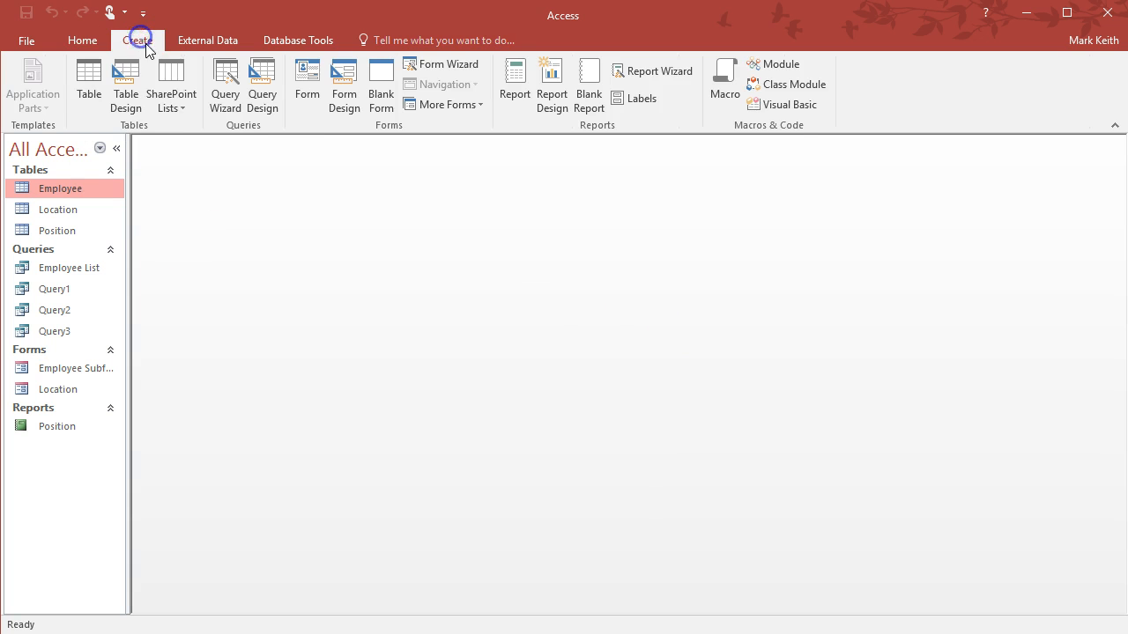
{"action": "left_click", "coordinate": [272, 92]}
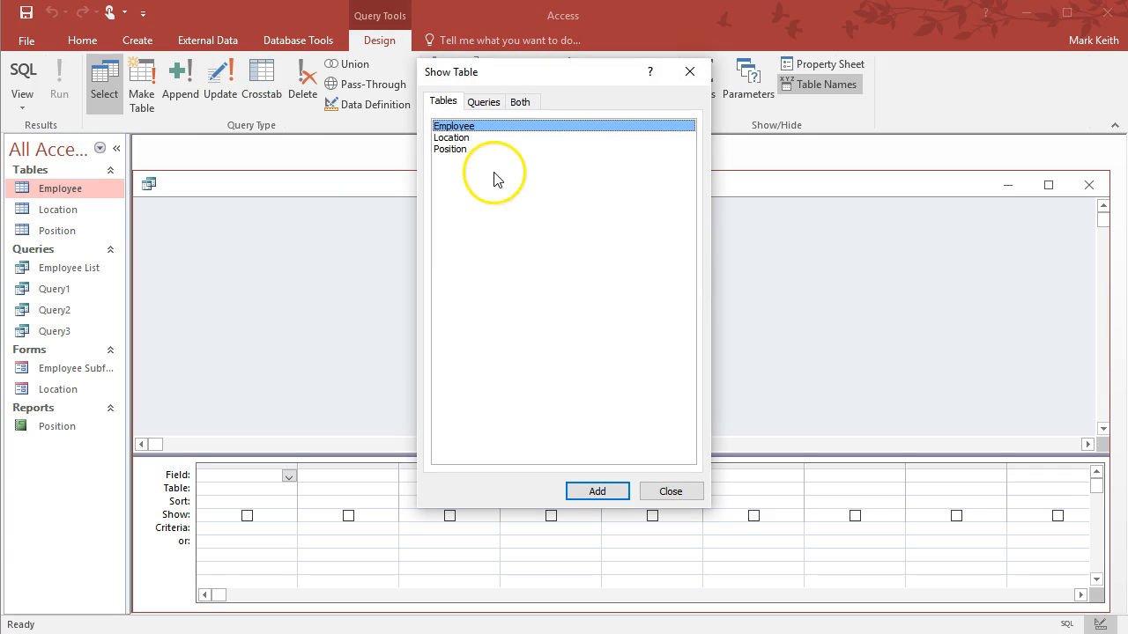
{"action": "double_click", "coordinate": [456, 128]}
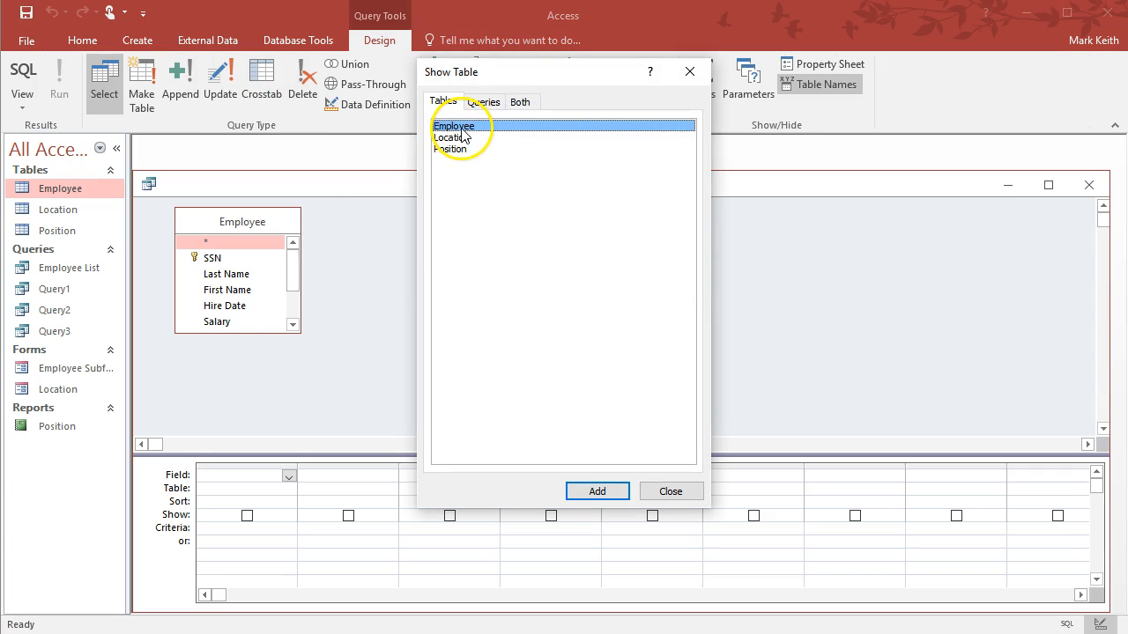
{"action": "left_click", "coordinate": [663, 490]}
Step: Check exercise 4 in the browser and add the Employee table's First Name and Last Name fields to the query in Access
{"action": "key", "text": "alt+Tab"}
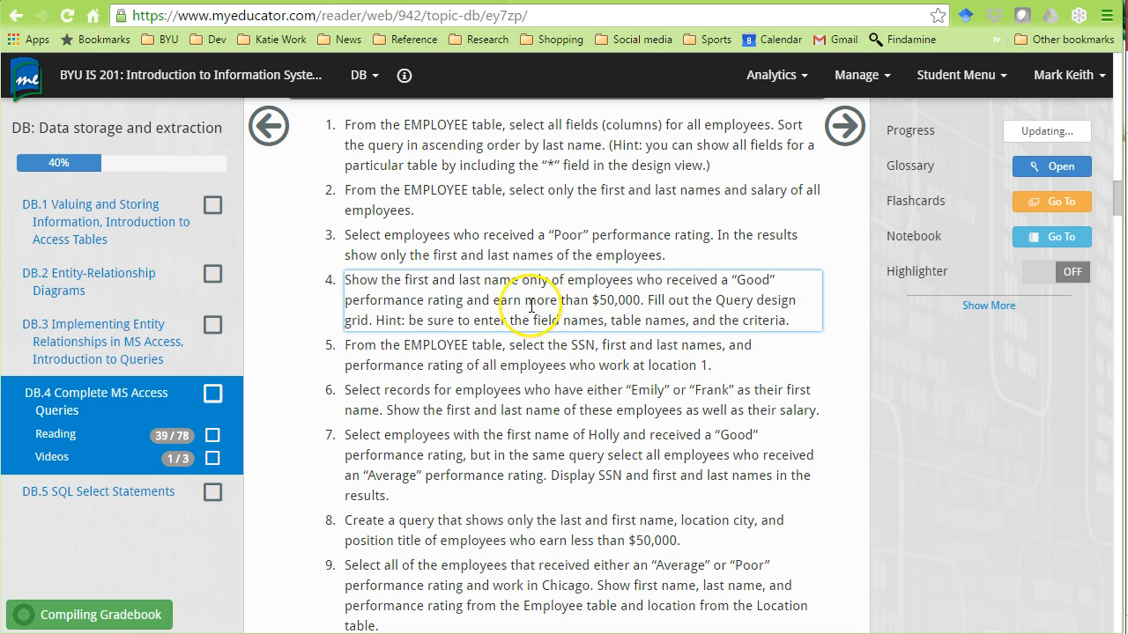
{"action": "key", "text": "alt+Tab"}
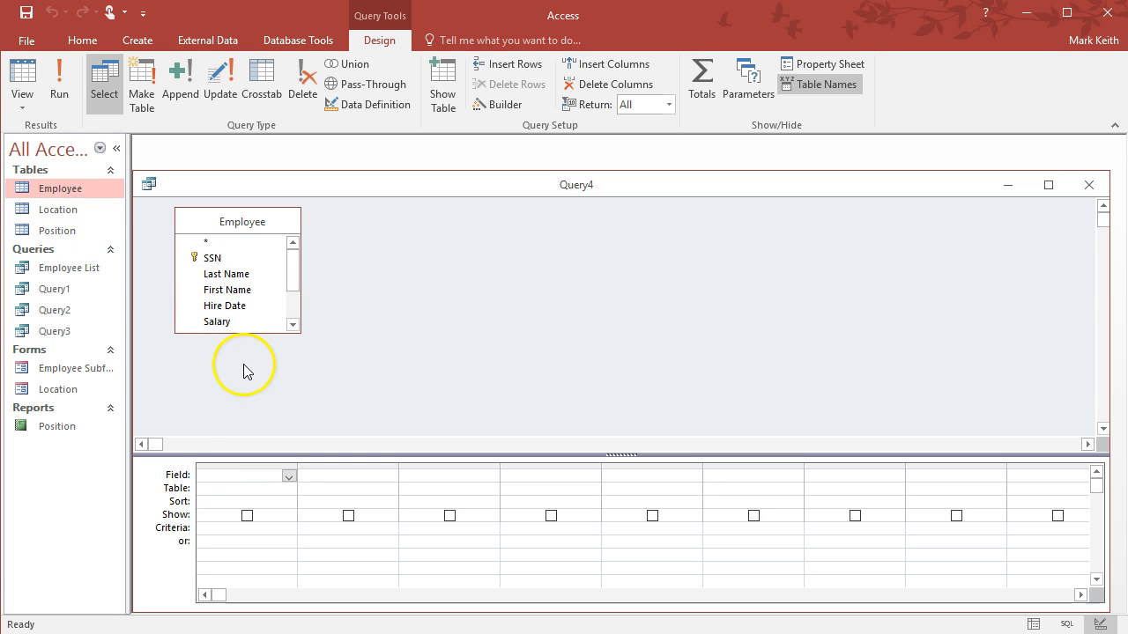
{"action": "key", "text": "alt+Tab"}
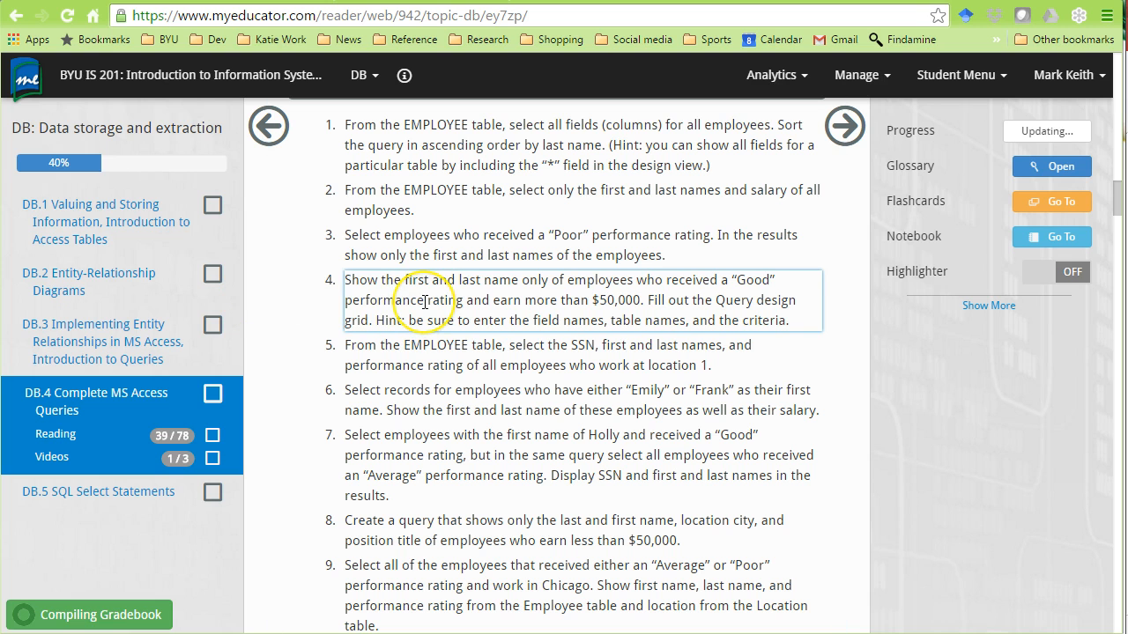
{"action": "key", "text": "alt+Tab"}
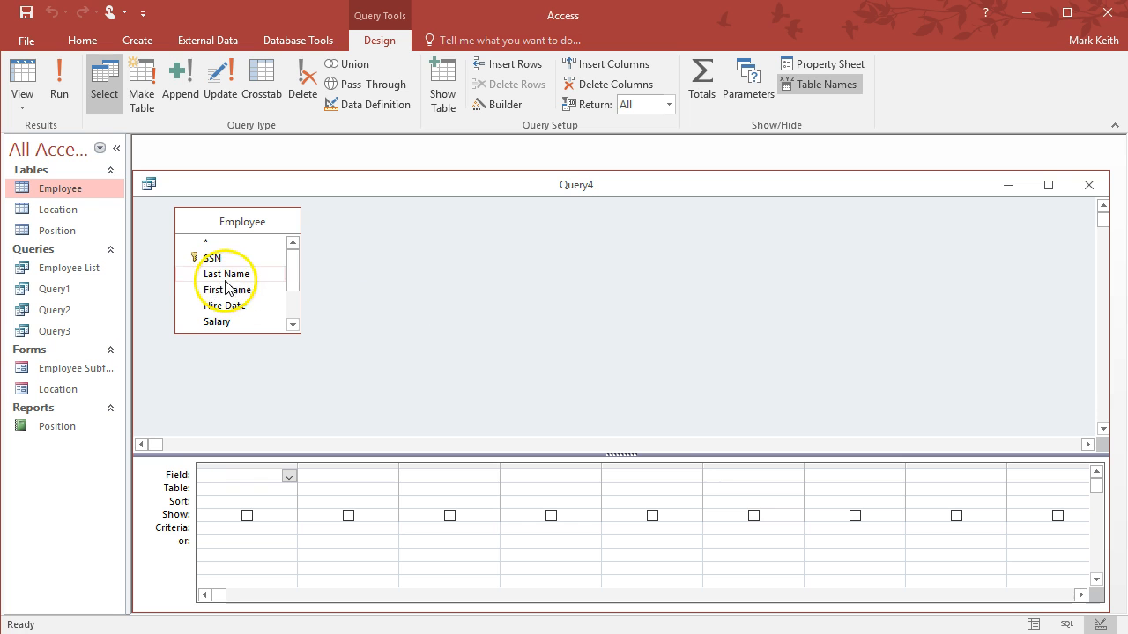
{"action": "double_click", "coordinate": [224, 290]}
{"action": "double_click", "coordinate": [226, 274]}
Step: Recheck the exercise's salary condition in the browser and add the Salary and Performance fields to the query in Access
{"action": "key", "text": "alt+Tab"}
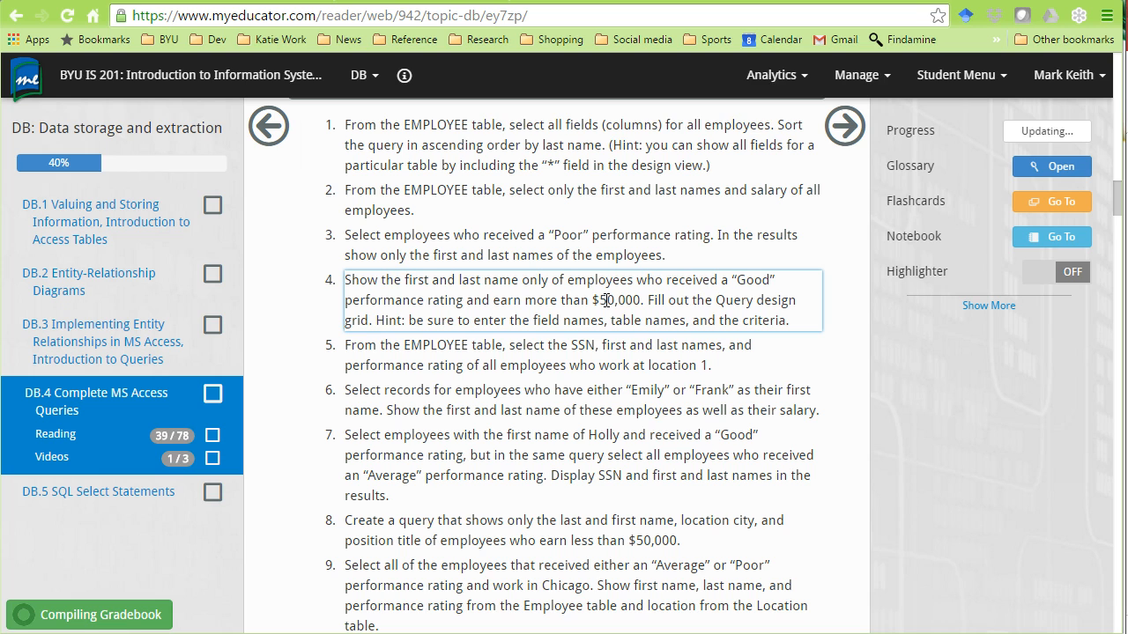
{"action": "key", "text": "alt+Tab"}
{"action": "double_click", "coordinate": [244, 329]}
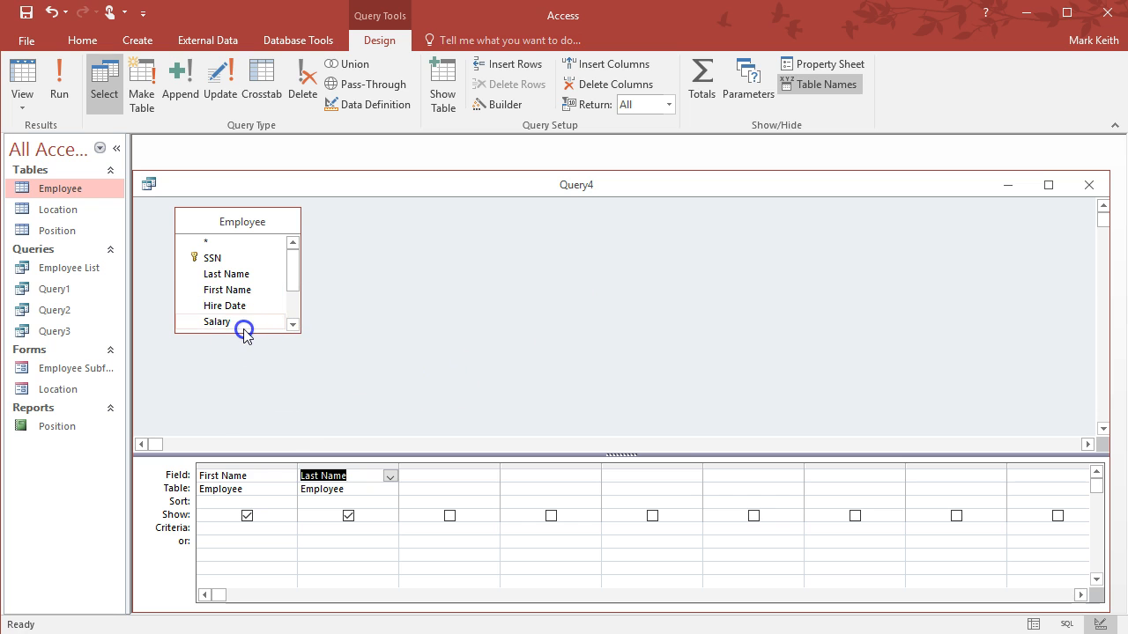
{"action": "double_click", "coordinate": [224, 322]}
{"action": "left_click_drag", "start_coordinate": [292, 280], "coordinate": [290, 302]}
{"action": "double_click", "coordinate": [251, 297]}
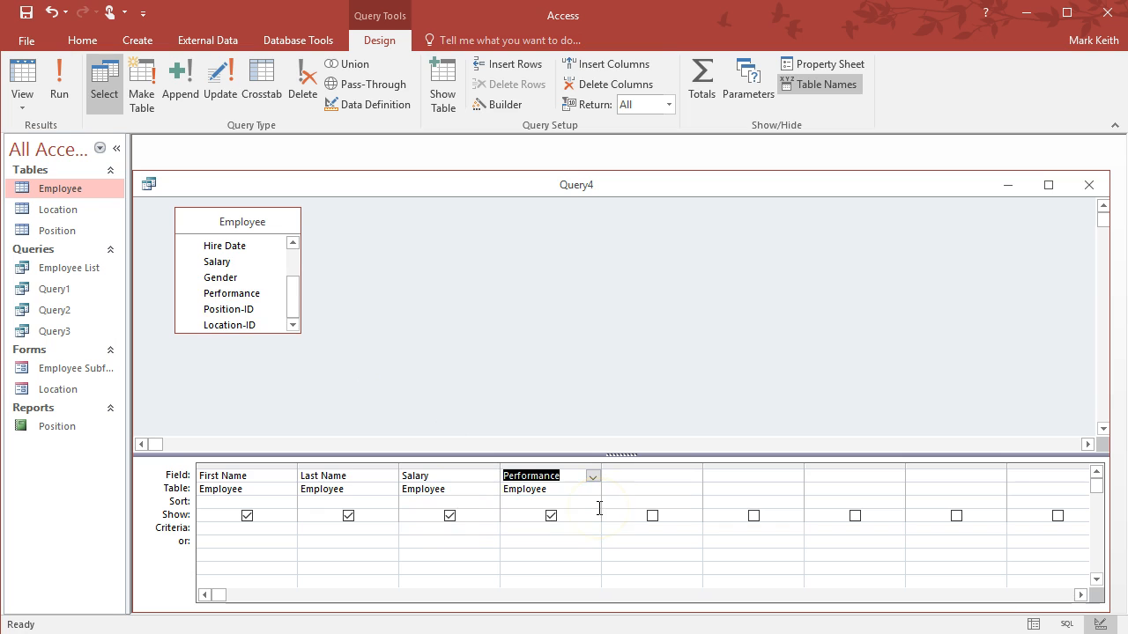
Step: Set the criteria to "Good" for Performance and >50000 for Salary, run the query, and compare its output with exercise 4
{"action": "left_click", "coordinate": [542, 529]}
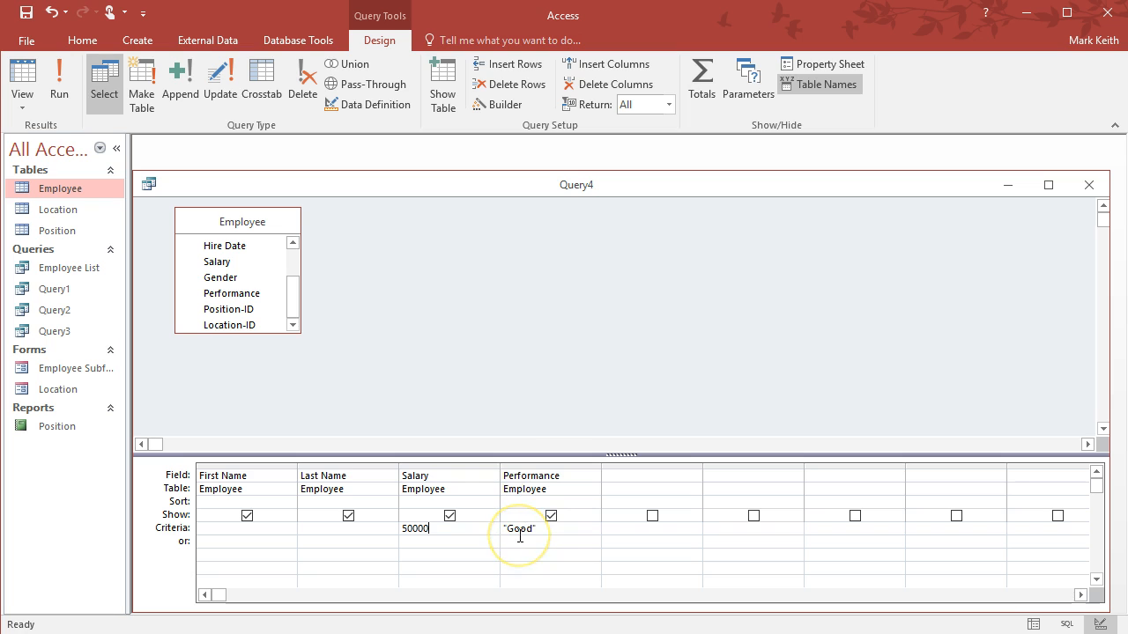
{"action": "left_click", "coordinate": [409, 529]}
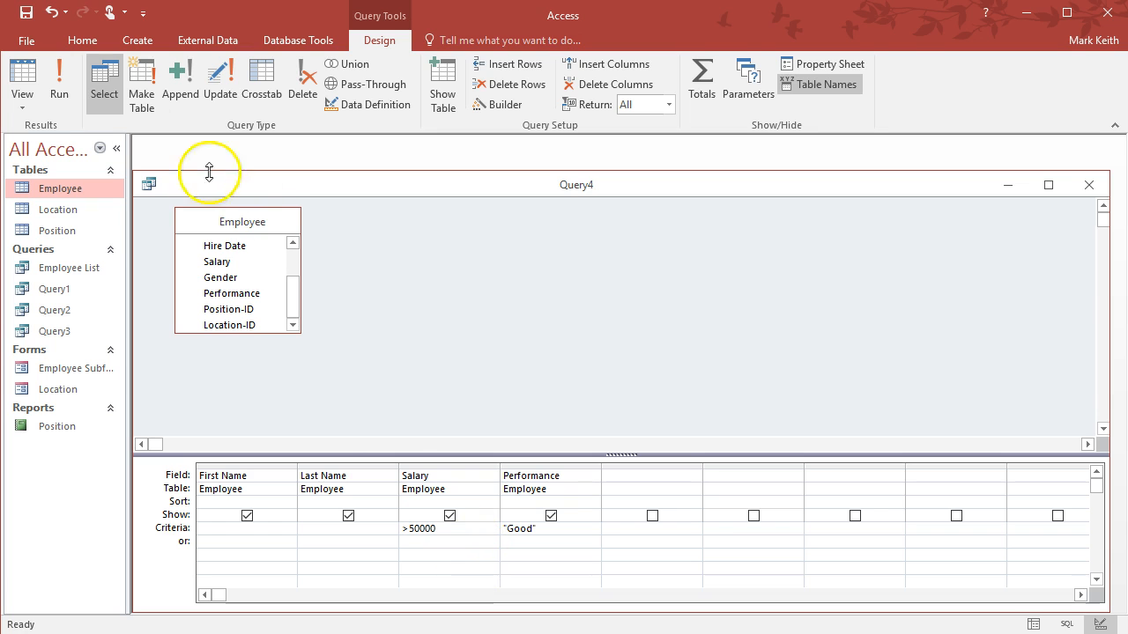
{"action": "left_click", "coordinate": [60, 88]}
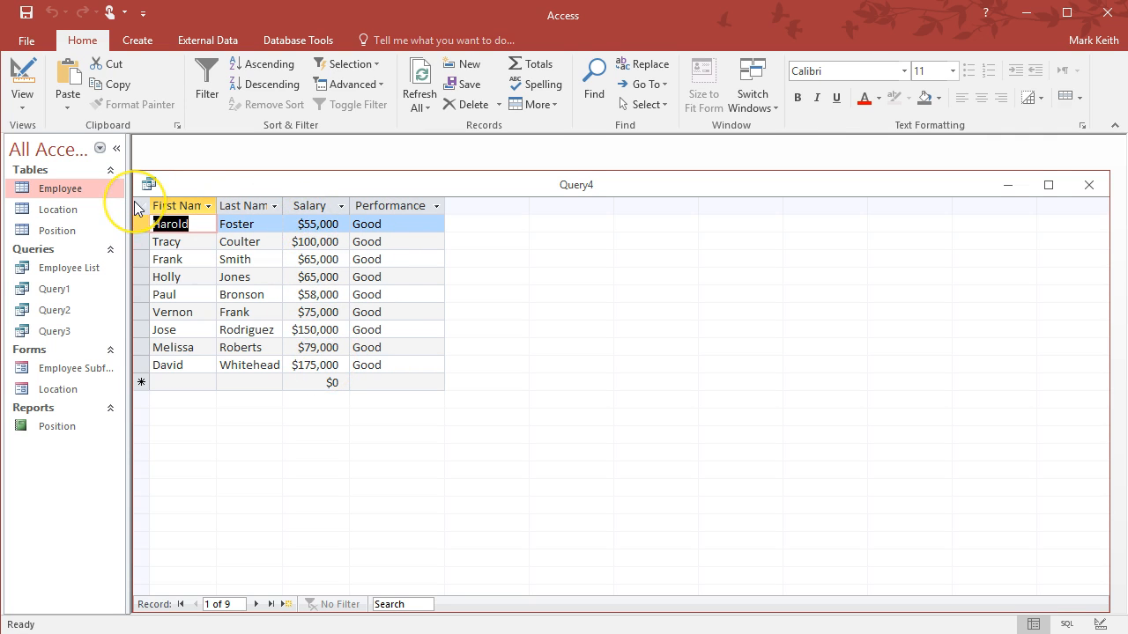
{"action": "key", "text": "alt+Tab"}
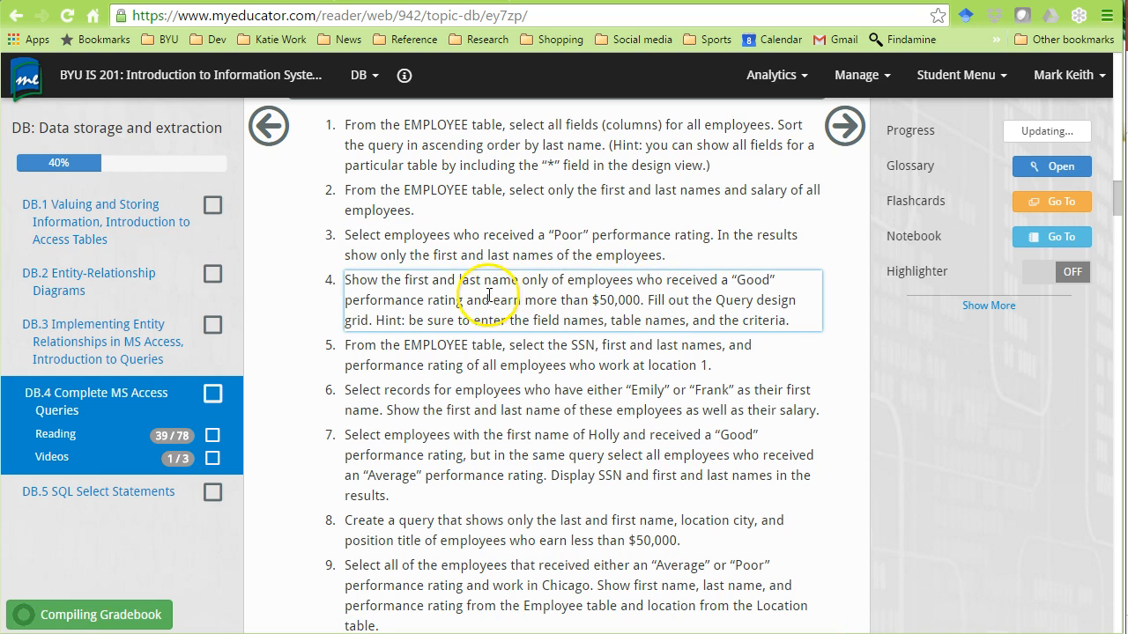
{"action": "key", "text": "alt+Tab"}
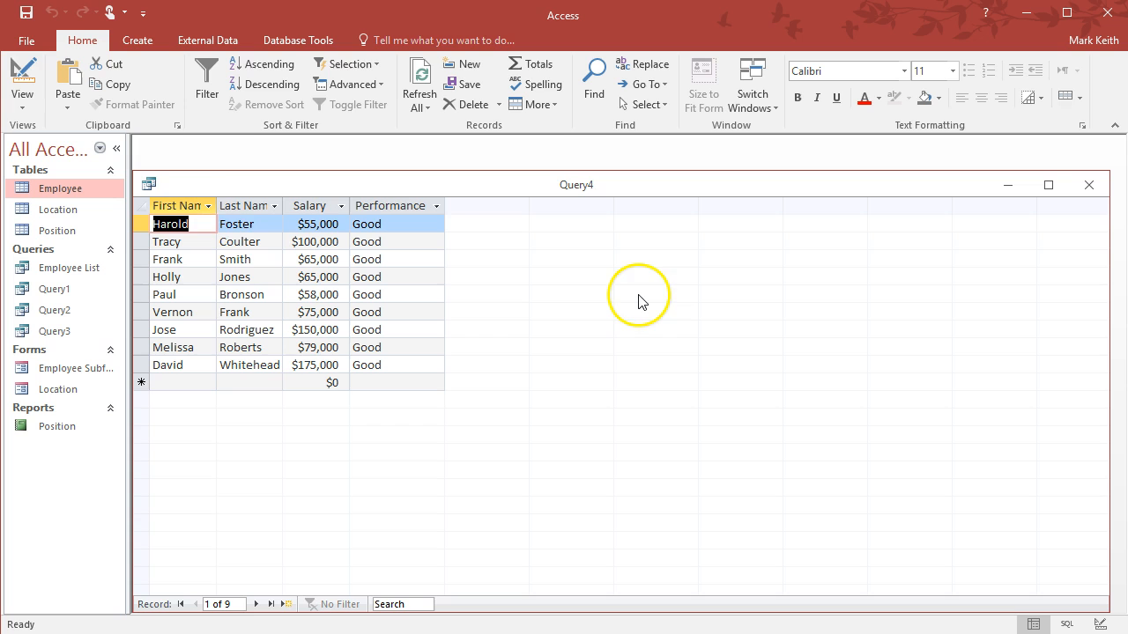
Step: Hide the Salary and Performance columns from the query output and run the query again
{"action": "left_click", "coordinate": [24, 72]}
{"action": "left_click", "coordinate": [450, 515]}
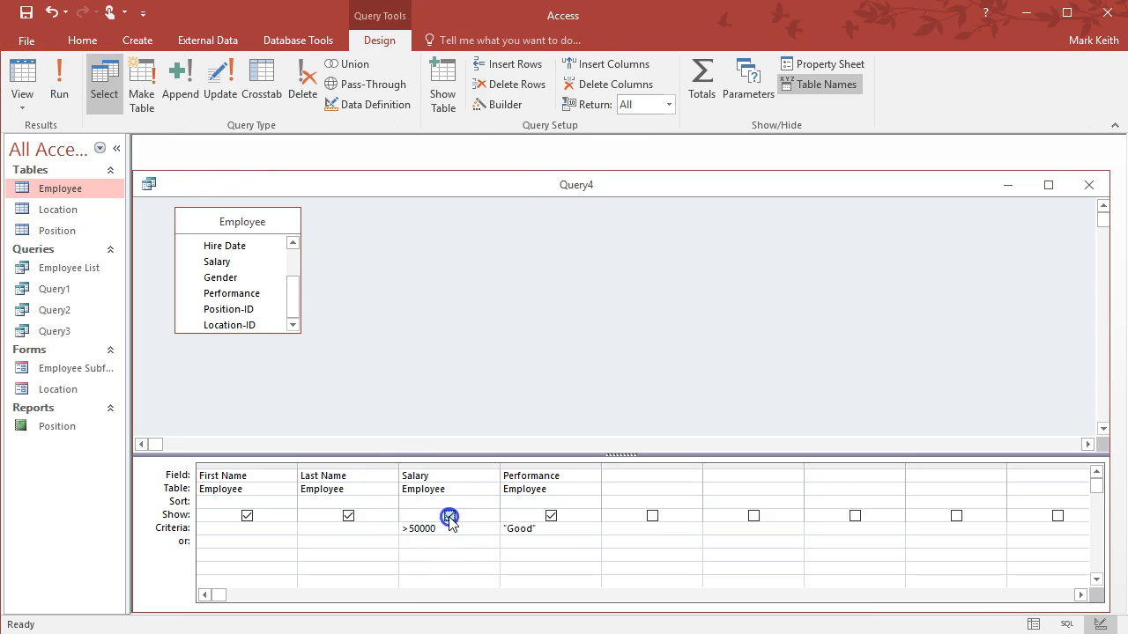
{"action": "left_click", "coordinate": [551, 516]}
{"action": "key", "text": "alt+Tab"}
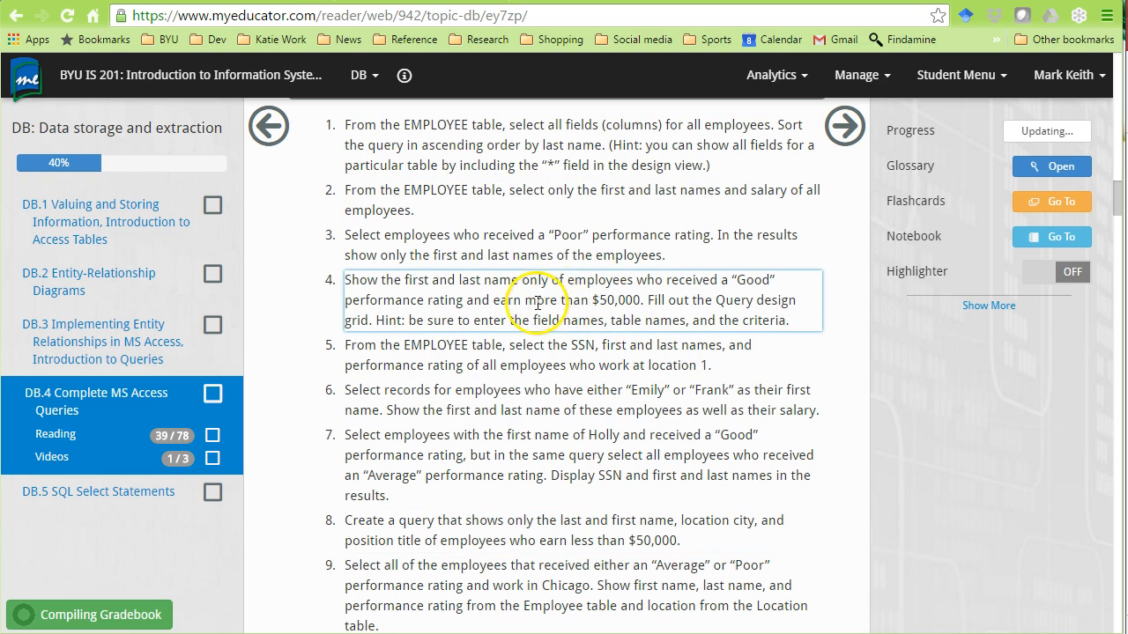
{"action": "key", "text": "alt+Tab"}
{"action": "left_click", "coordinate": [55, 94]}
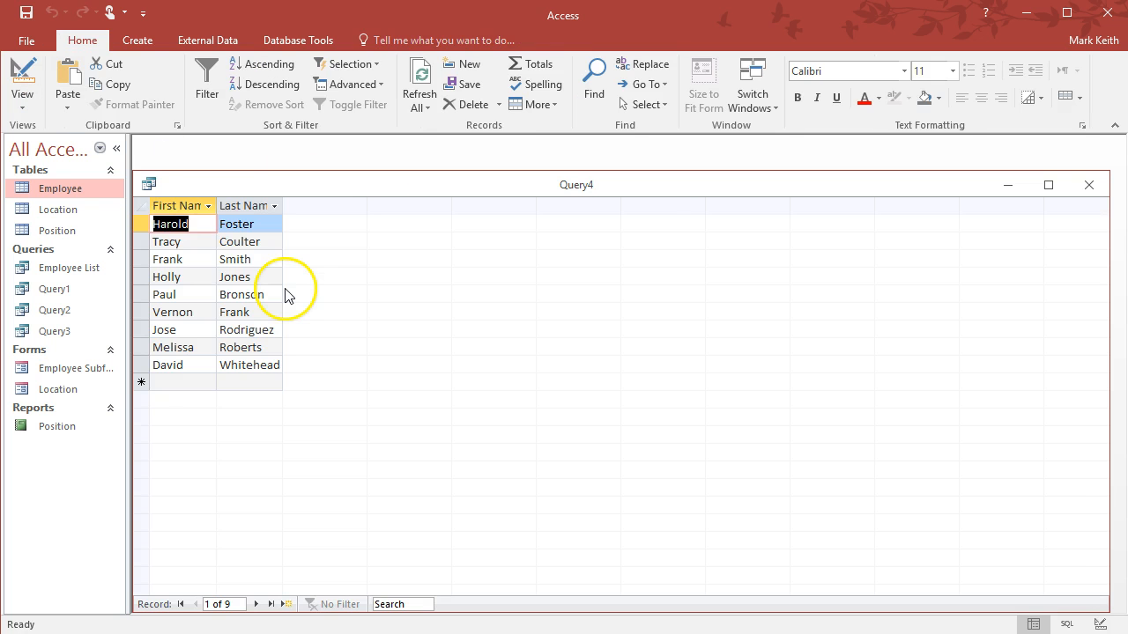
Step: Save the query as Query4 and close it
{"action": "left_click", "coordinate": [26, 13]}
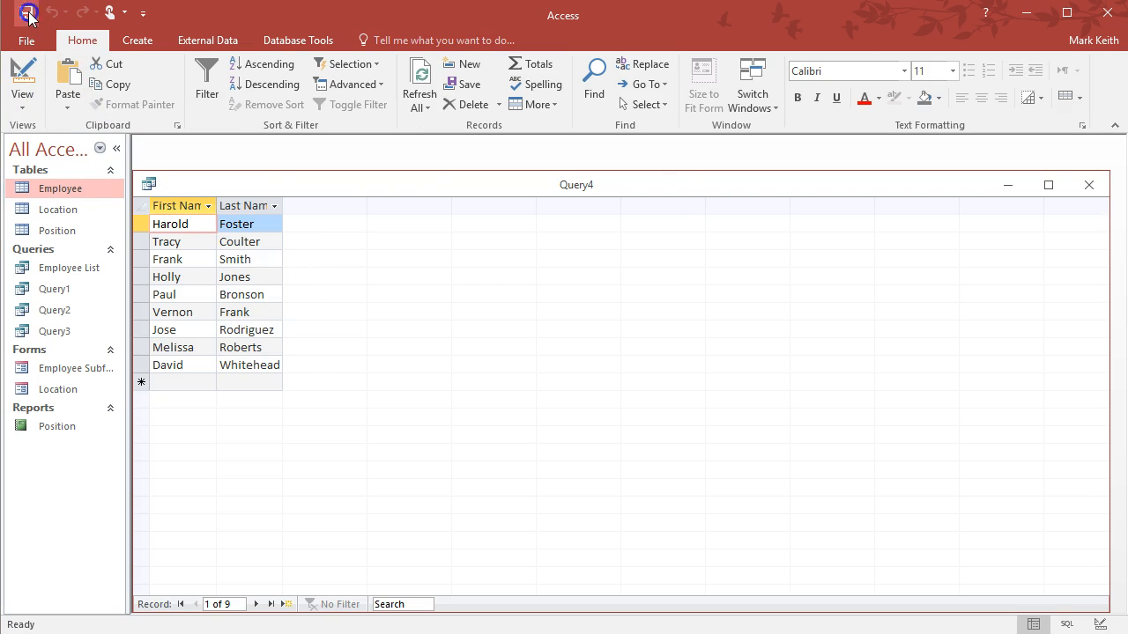
{"action": "left_click", "coordinate": [579, 260]}
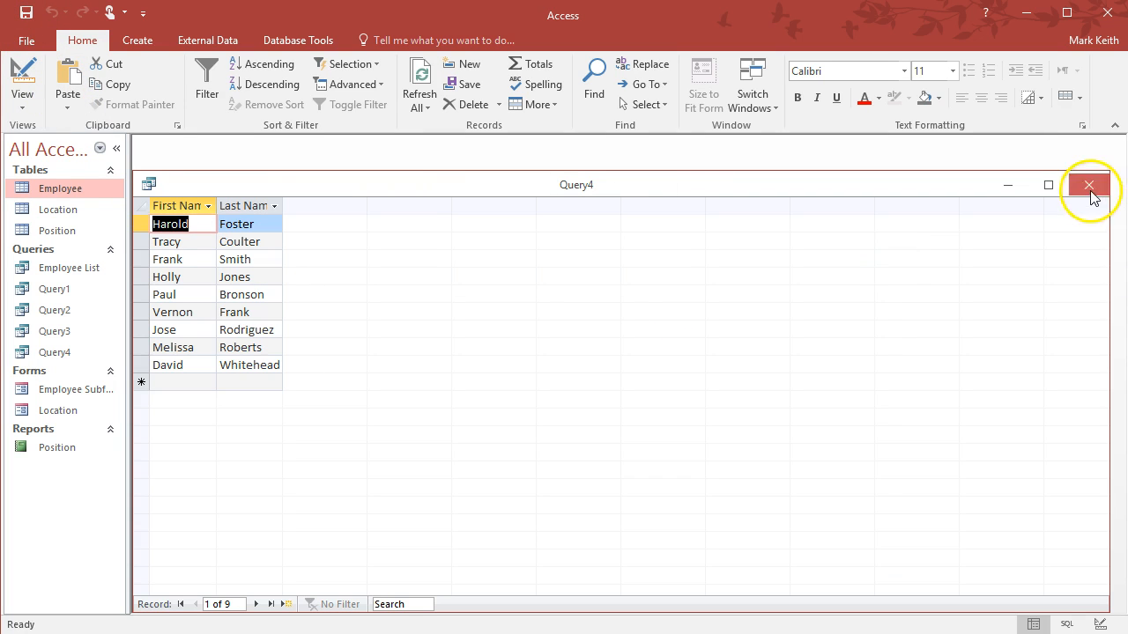
{"action": "left_click", "coordinate": [1089, 185]}
Step: Open the Employee table, widen the Location-ID and Position-ID columns to fit their headings, and examine the location values
{"action": "key", "text": "alt+Tab"}
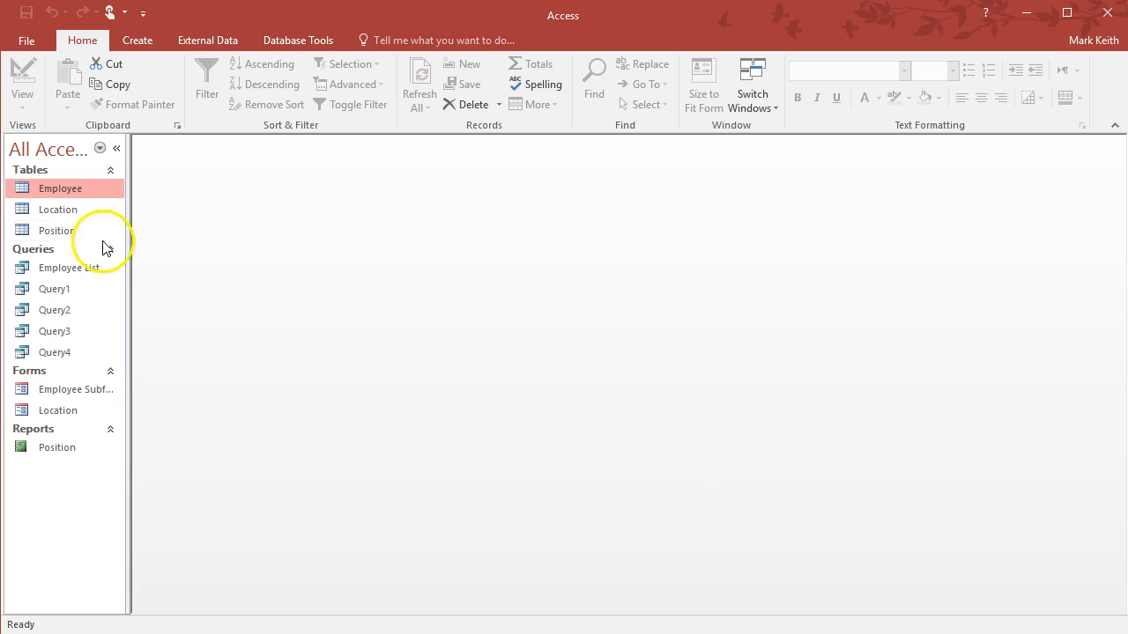
{"action": "double_click", "coordinate": [63, 190]}
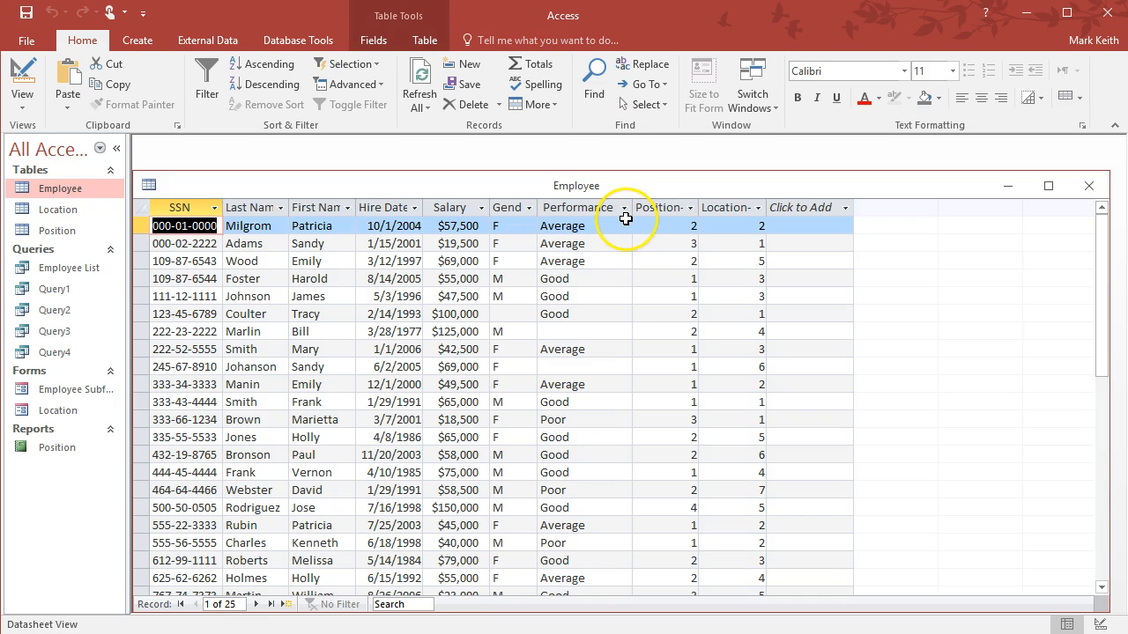
{"action": "left_click", "coordinate": [768, 206]}
{"action": "double_click", "coordinate": [768, 206]}
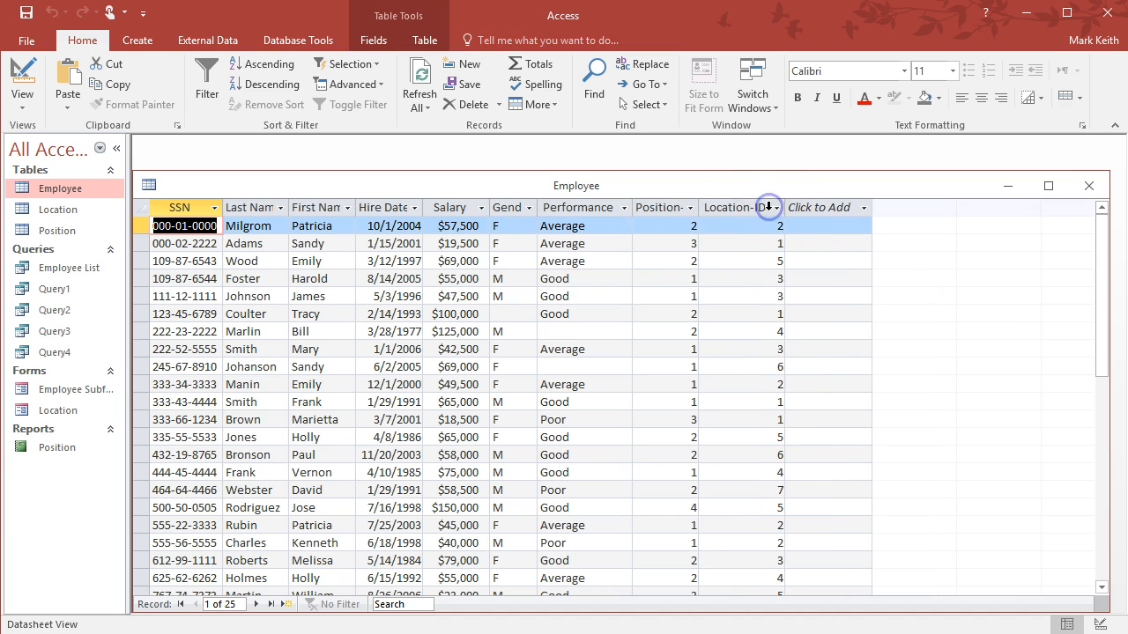
{"action": "double_click", "coordinate": [700, 206]}
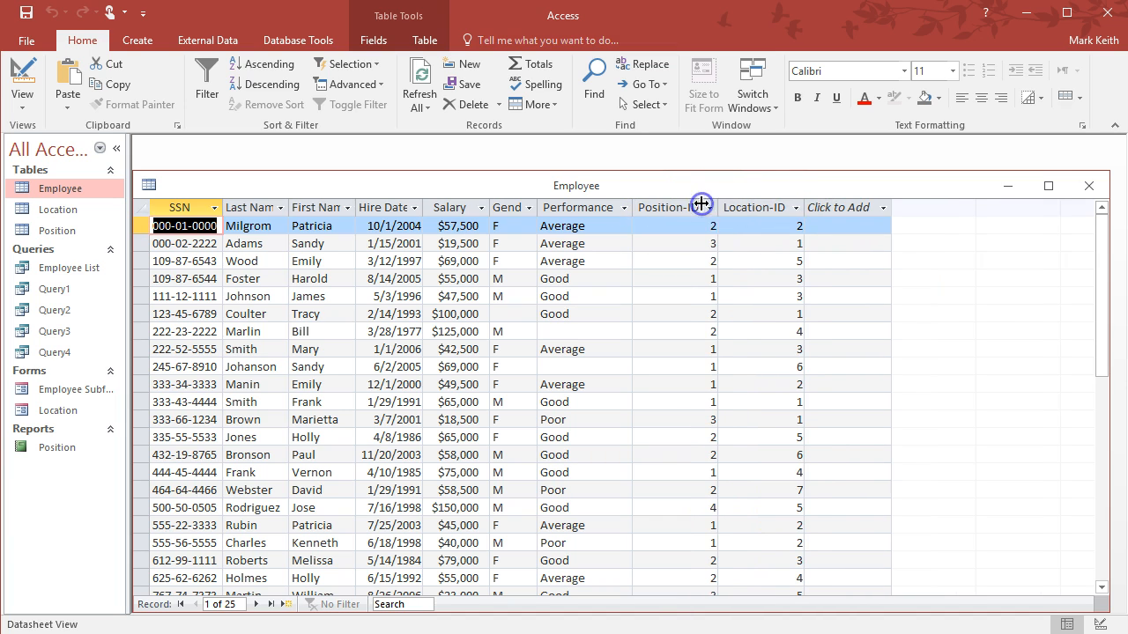
{"action": "left_click", "coordinate": [781, 243]}
{"action": "left_click", "coordinate": [782, 262]}
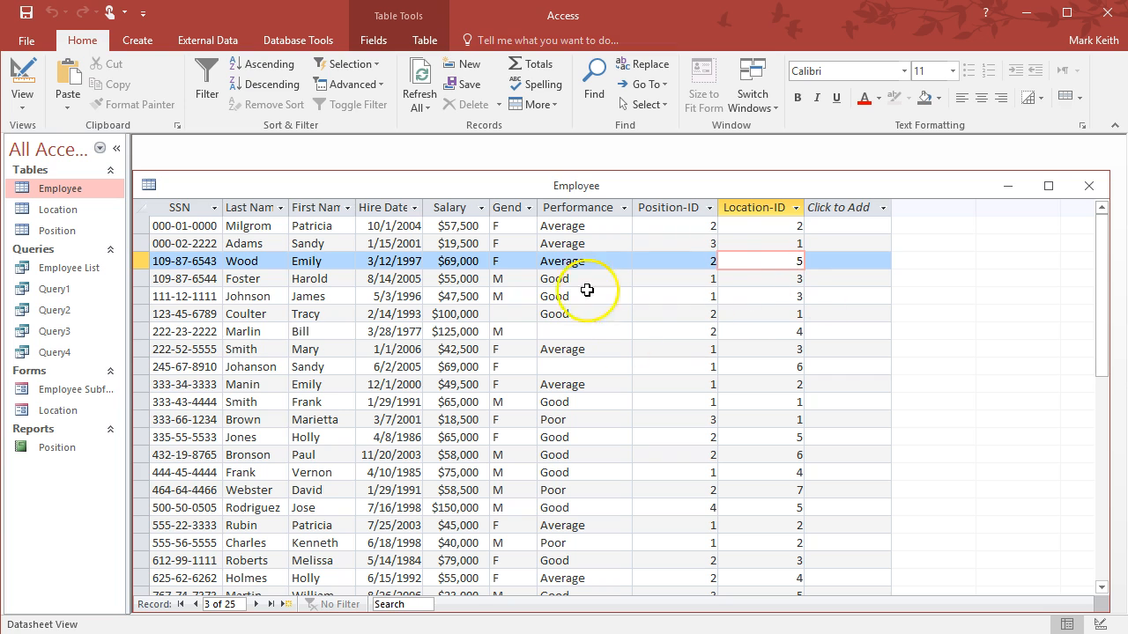
Step: Look up Location-ID 1 in the Location table, and close both tables with the Employee layout saved
{"action": "double_click", "coordinate": [59, 212]}
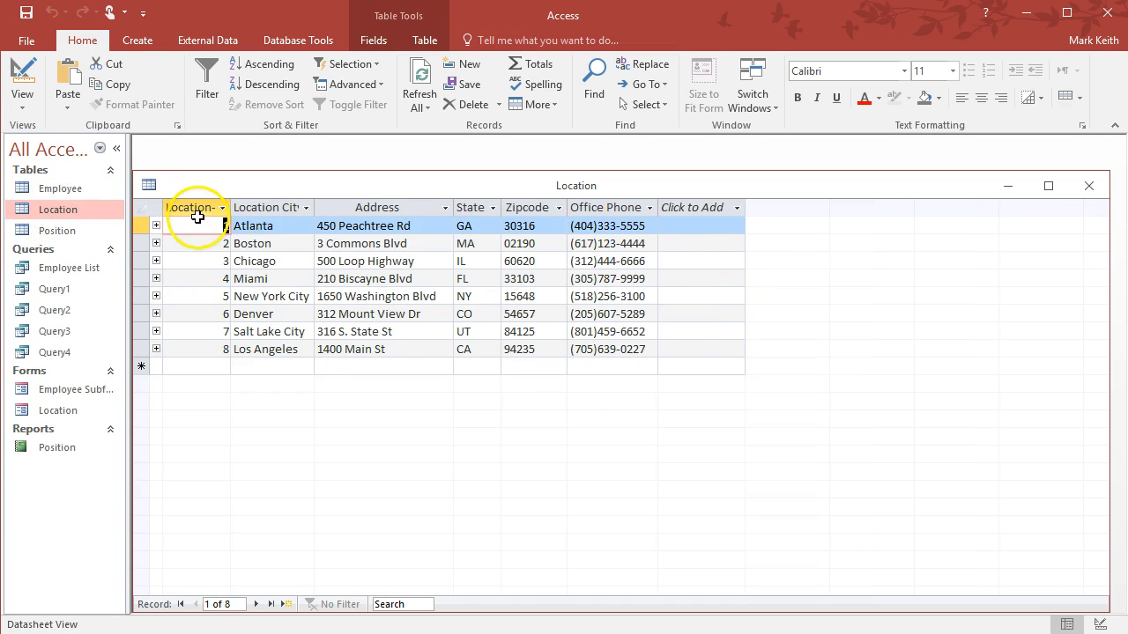
{"action": "left_click", "coordinate": [205, 224]}
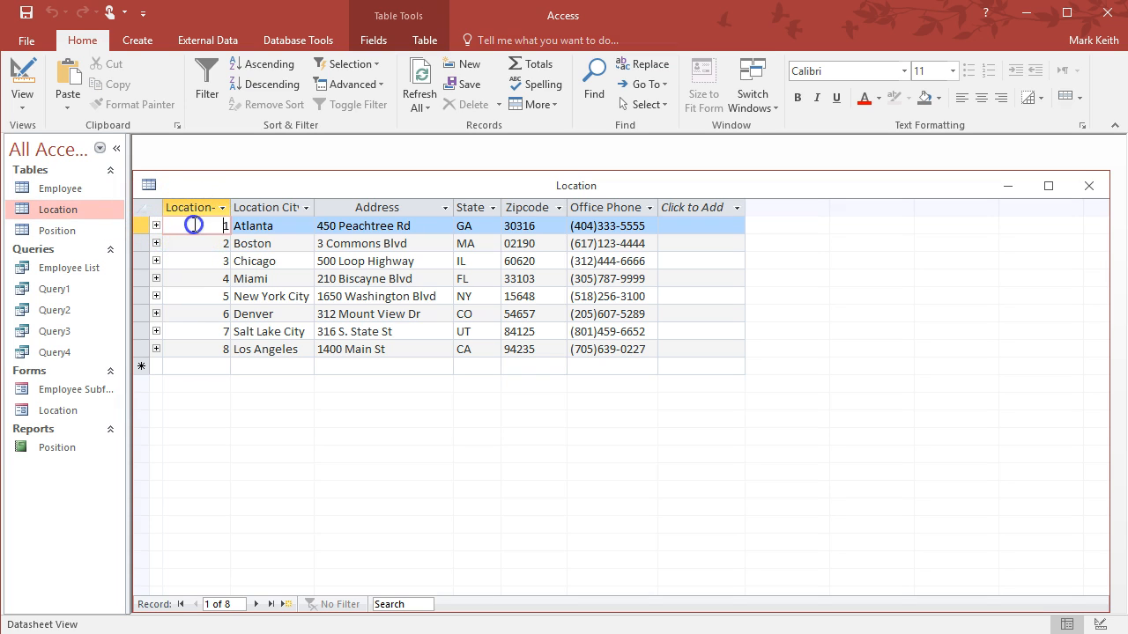
{"action": "left_click_drag", "start_coordinate": [224, 226], "coordinate": [230, 227]}
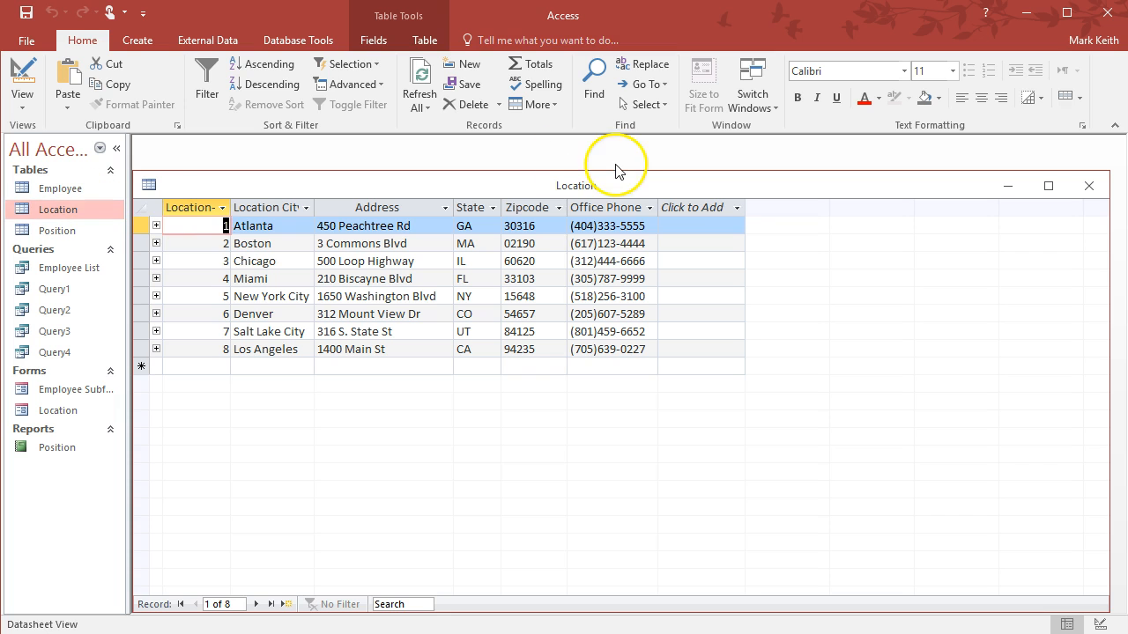
{"action": "left_click", "coordinate": [1088, 186]}
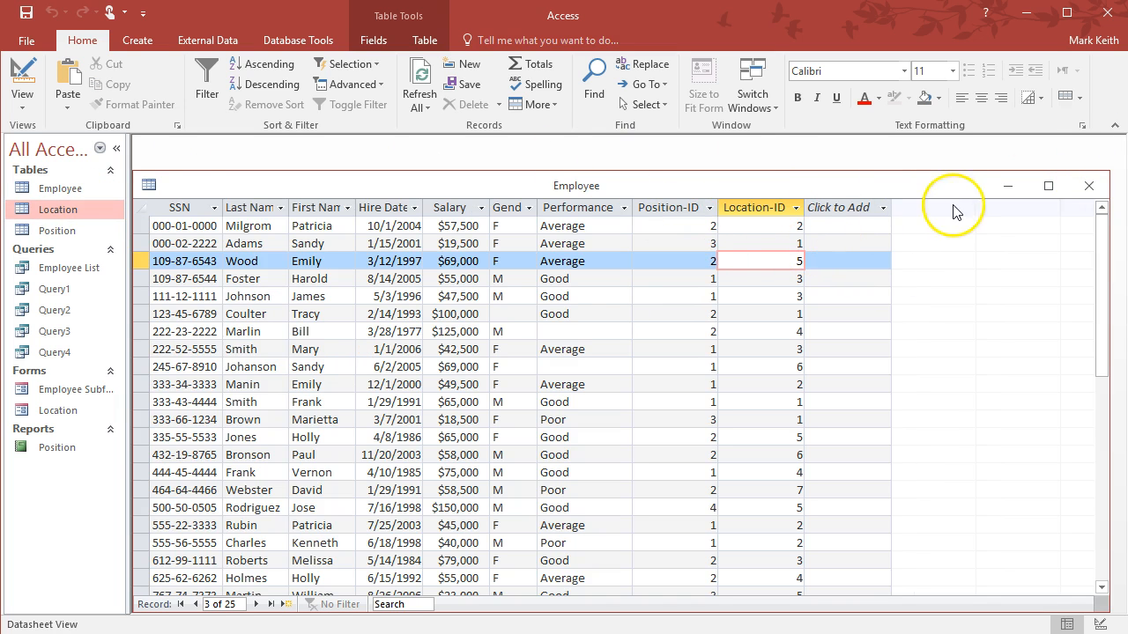
{"action": "left_click", "coordinate": [1088, 185]}
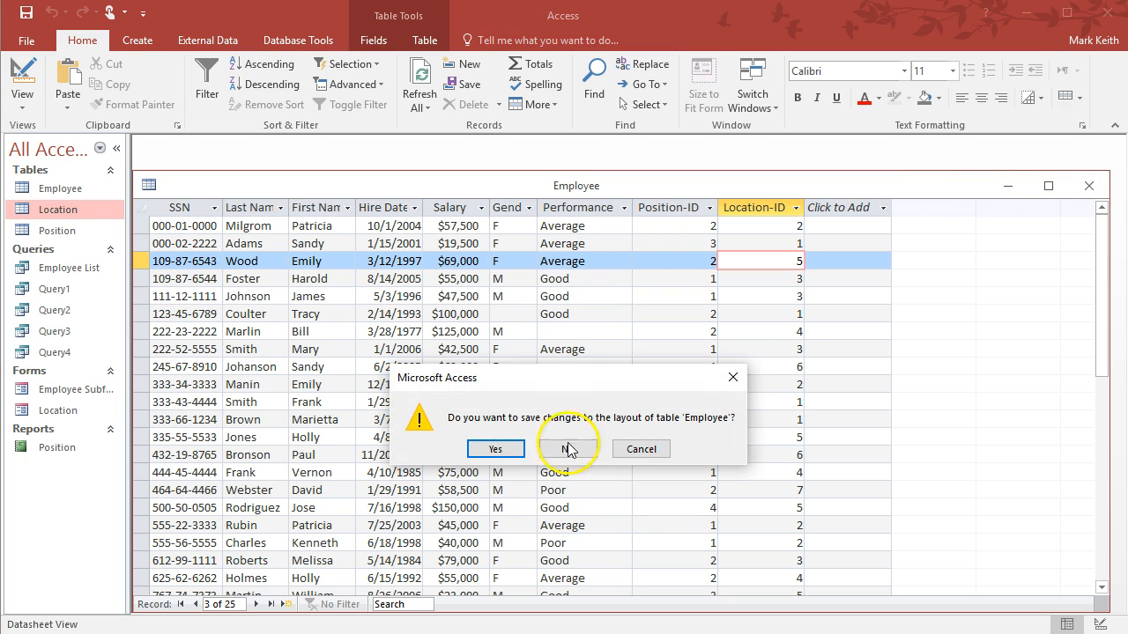
{"action": "left_click", "coordinate": [500, 449]}
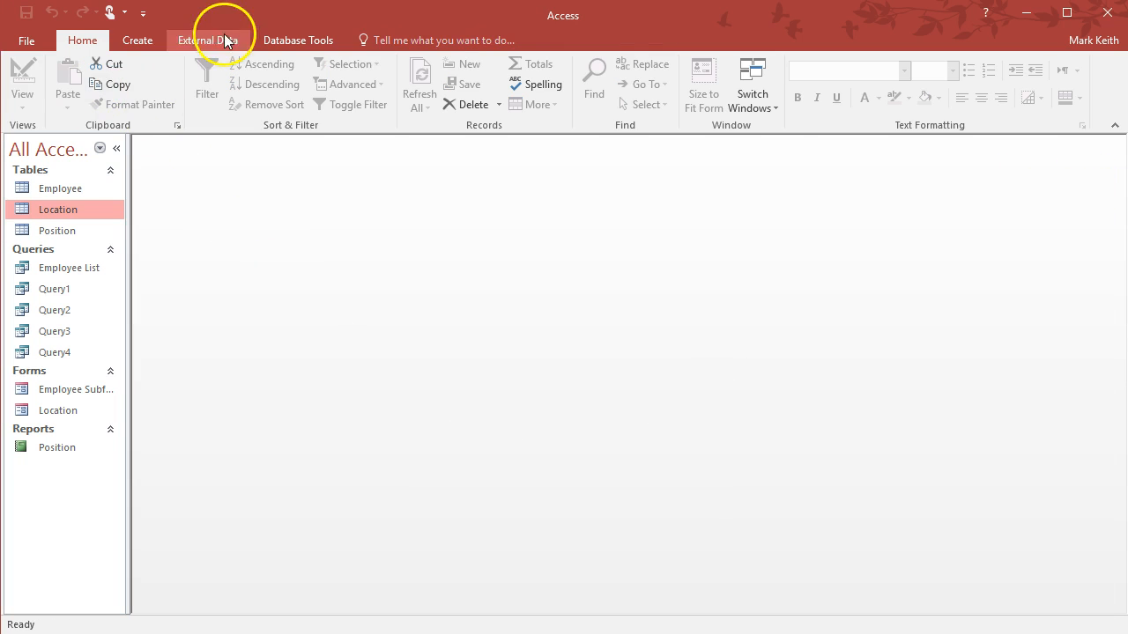
Step: Create another query design with the Employee table added, and return to the exercise list in the browser
{"action": "left_click", "coordinate": [134, 41]}
{"action": "left_click", "coordinate": [261, 88]}
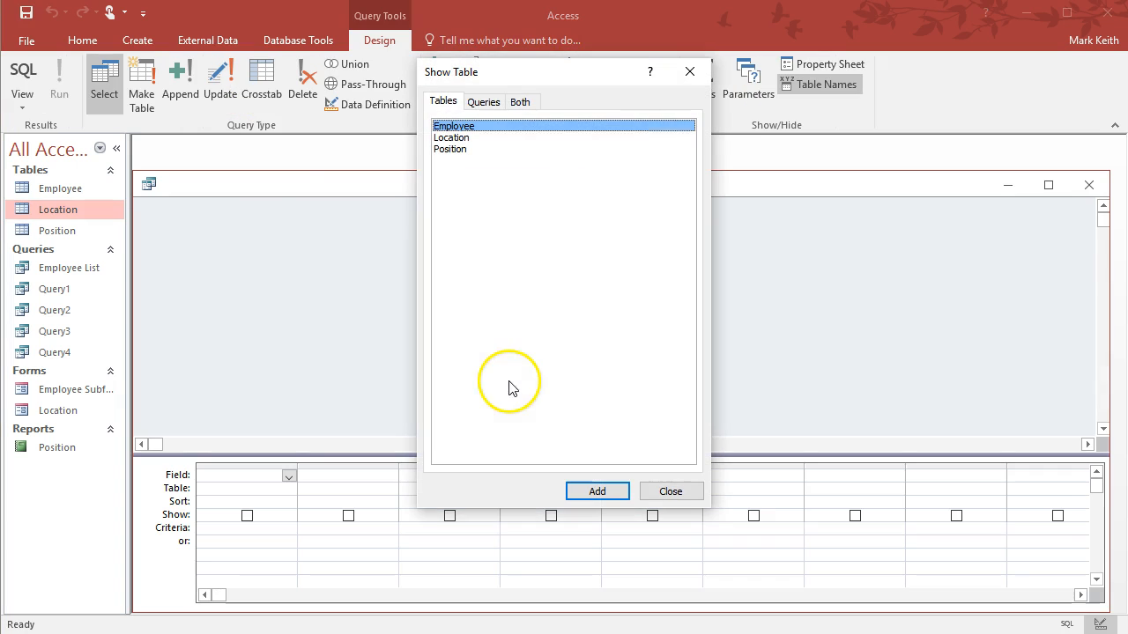
{"action": "double_click", "coordinate": [459, 126]}
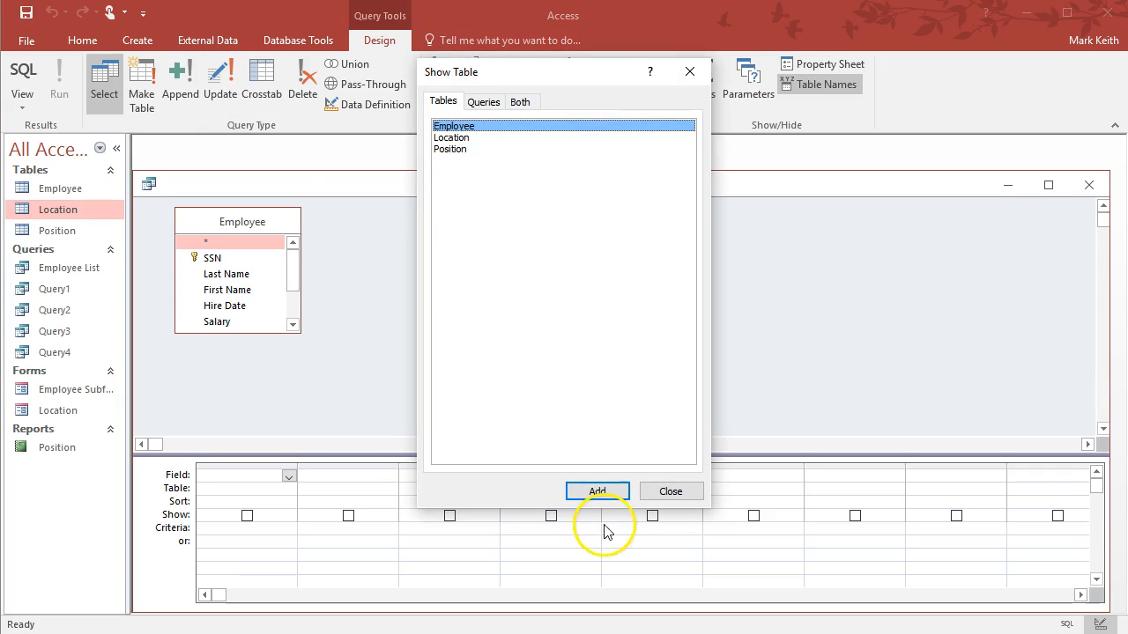
{"action": "left_click", "coordinate": [671, 491]}
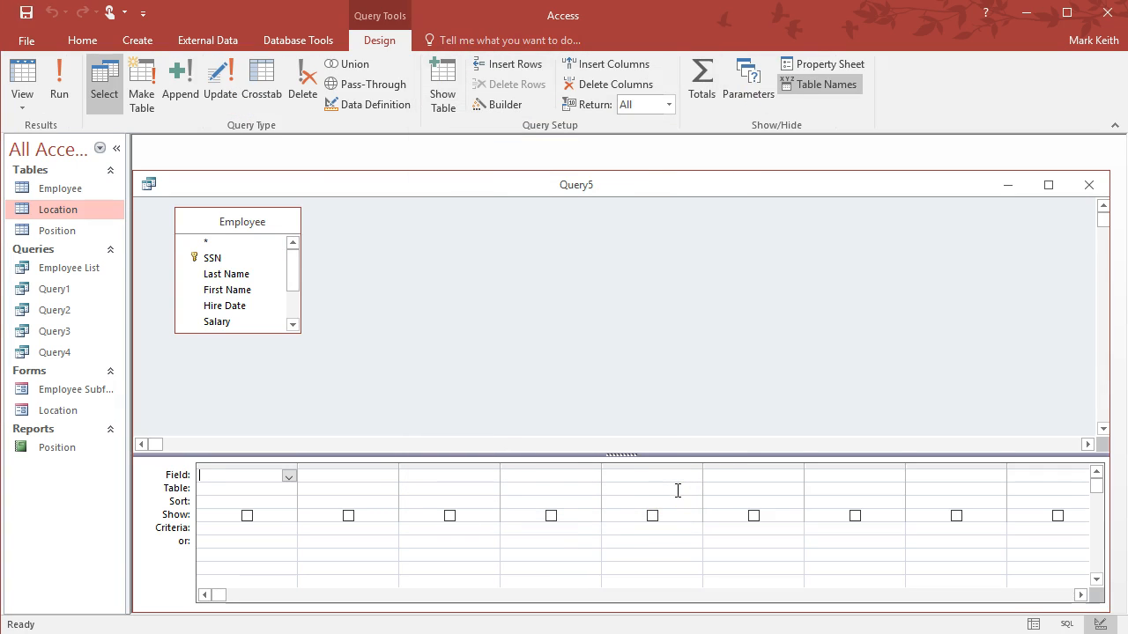
{"action": "key", "text": "alt+Tab"}
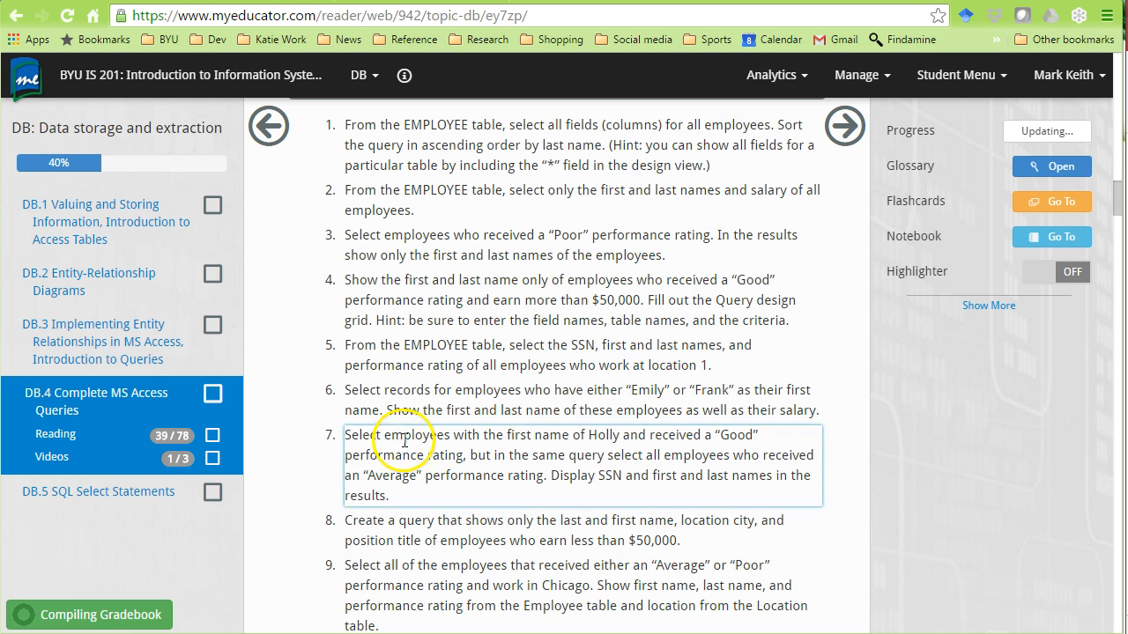
Step: Add the SSN, First Name, Last Name, Performance and Location-ID fields from the Employee table to the query design grid
{"action": "key", "text": "alt+Tab"}
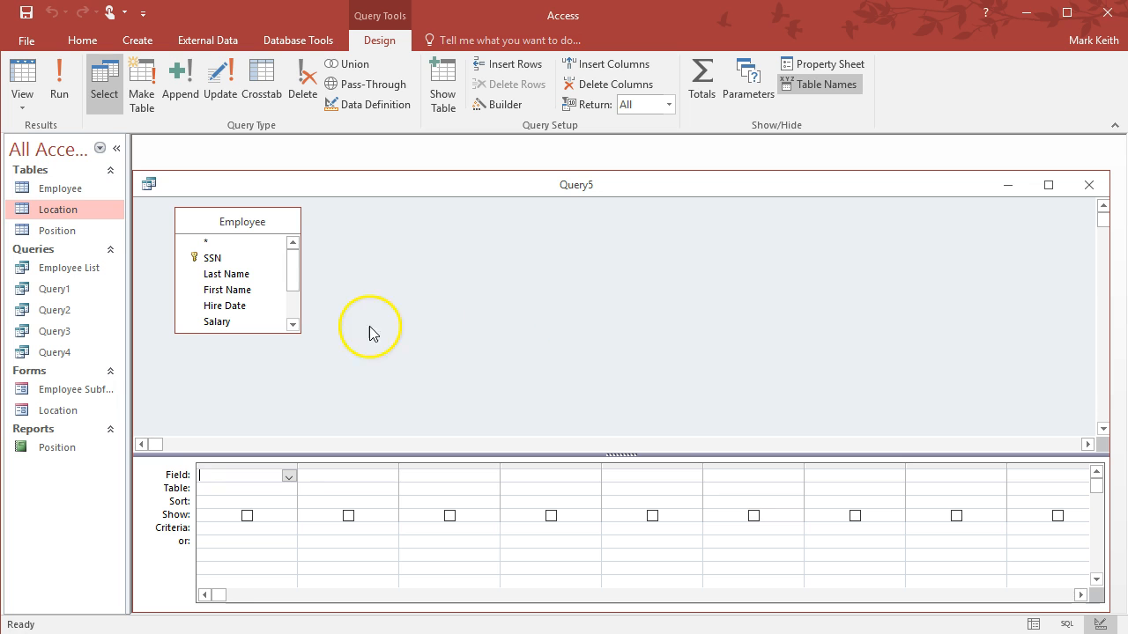
{"action": "double_click", "coordinate": [231, 261]}
{"action": "key", "text": "alt+Tab"}
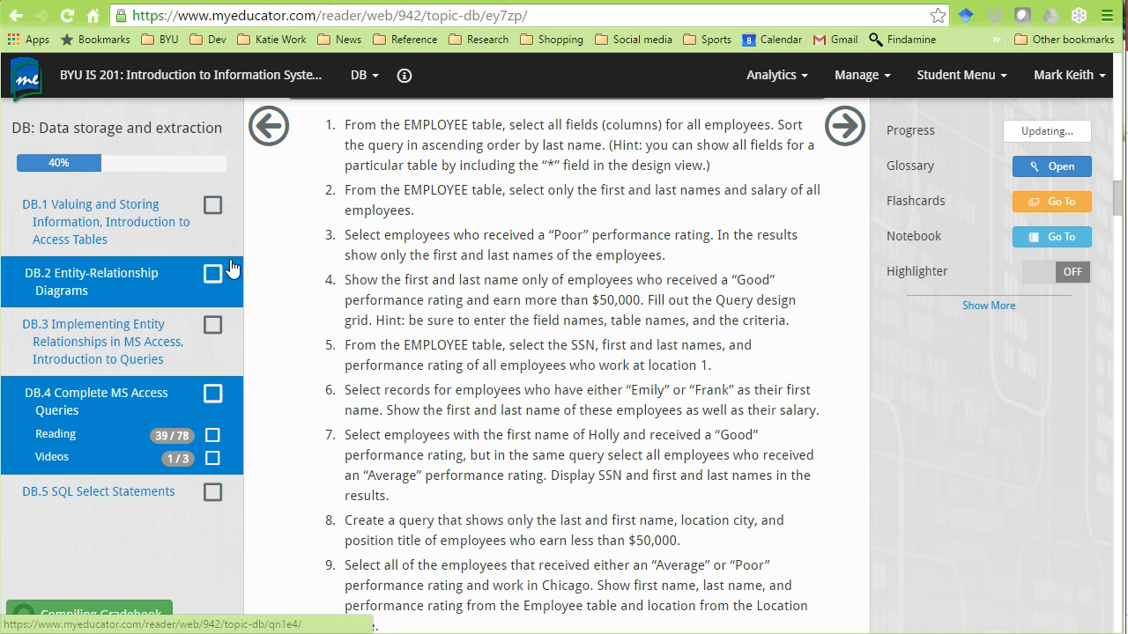
{"action": "key", "text": "alt+Tab"}
{"action": "double_click", "coordinate": [224, 290]}
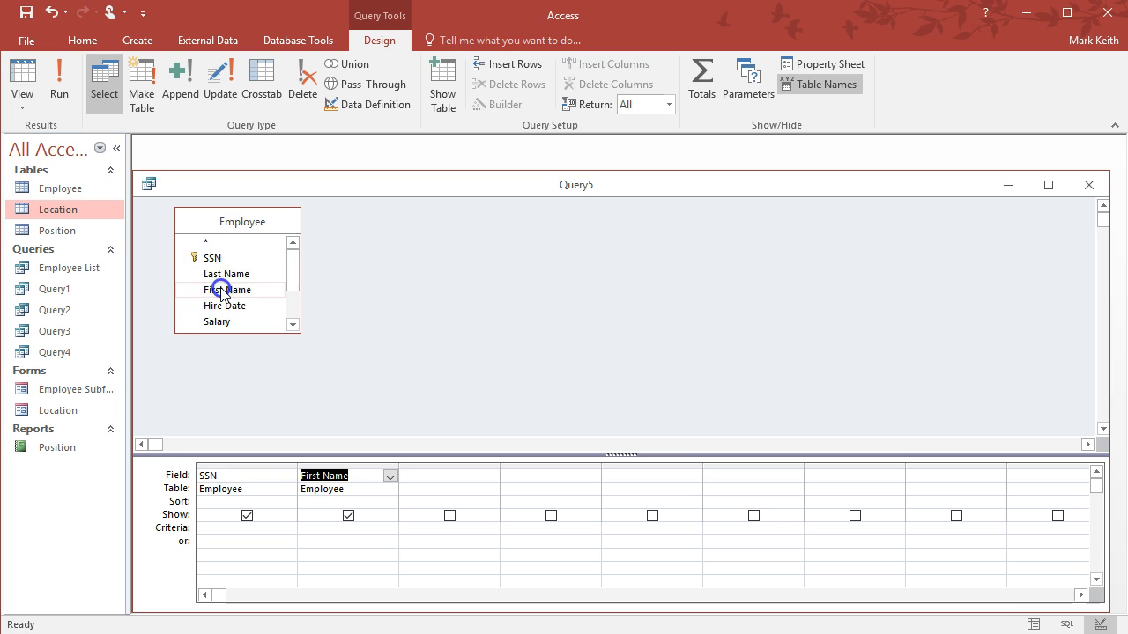
{"action": "double_click", "coordinate": [226, 274]}
{"action": "key", "text": "alt+Tab"}
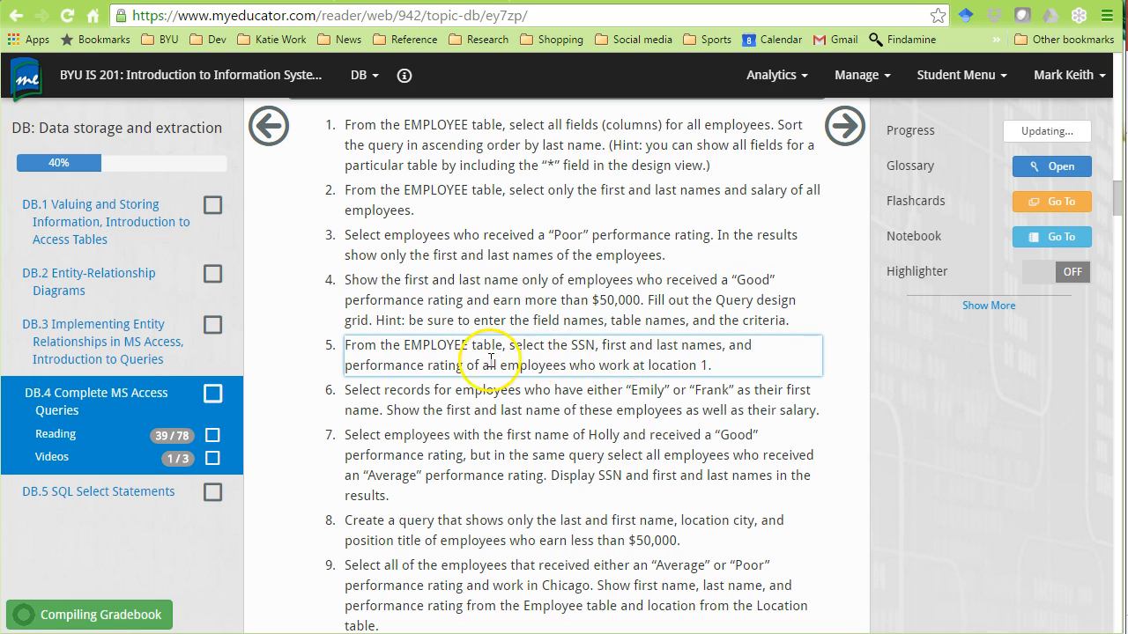
{"action": "double_click", "coordinate": [740, 346]}
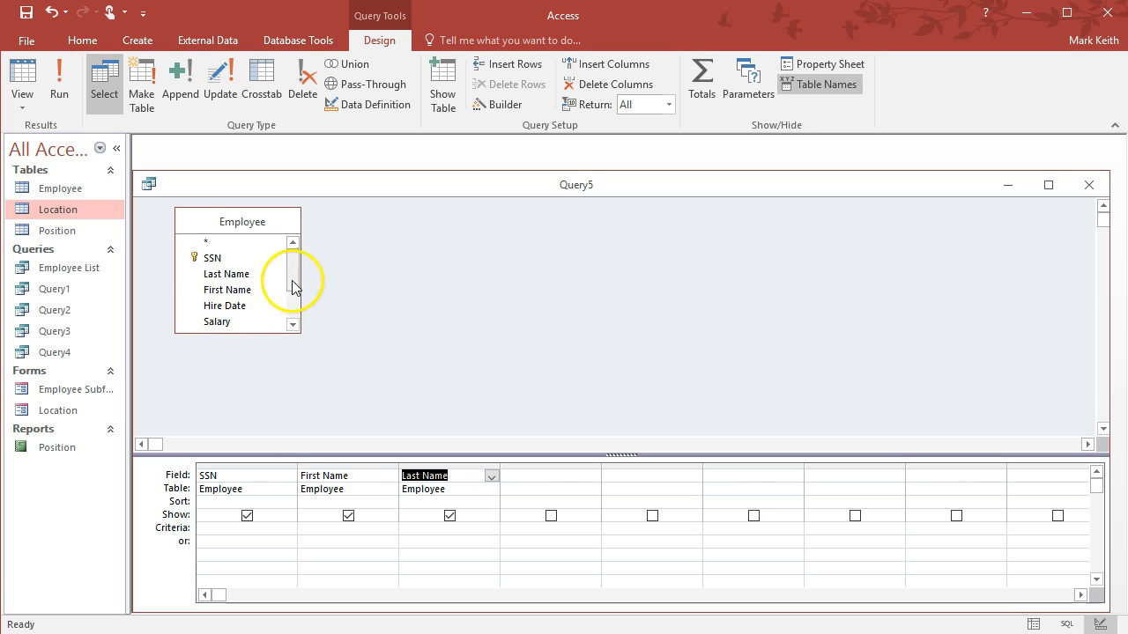
{"action": "left_click_drag", "start_coordinate": [296, 284], "coordinate": [290, 315]}
{"action": "double_click", "coordinate": [254, 295]}
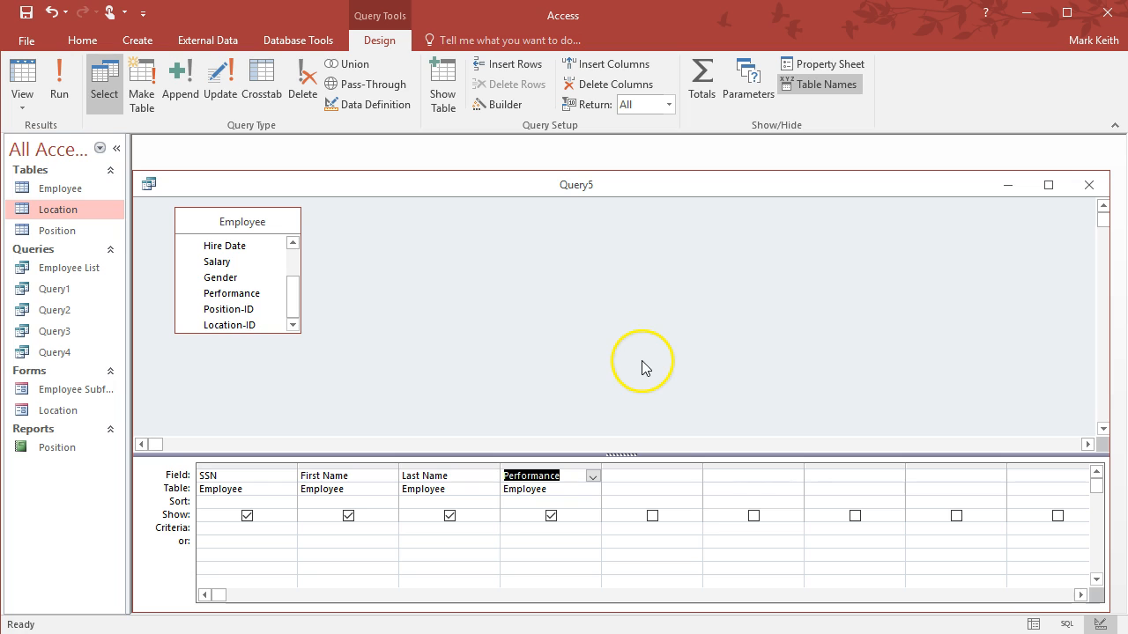
{"action": "double_click", "coordinate": [231, 324]}
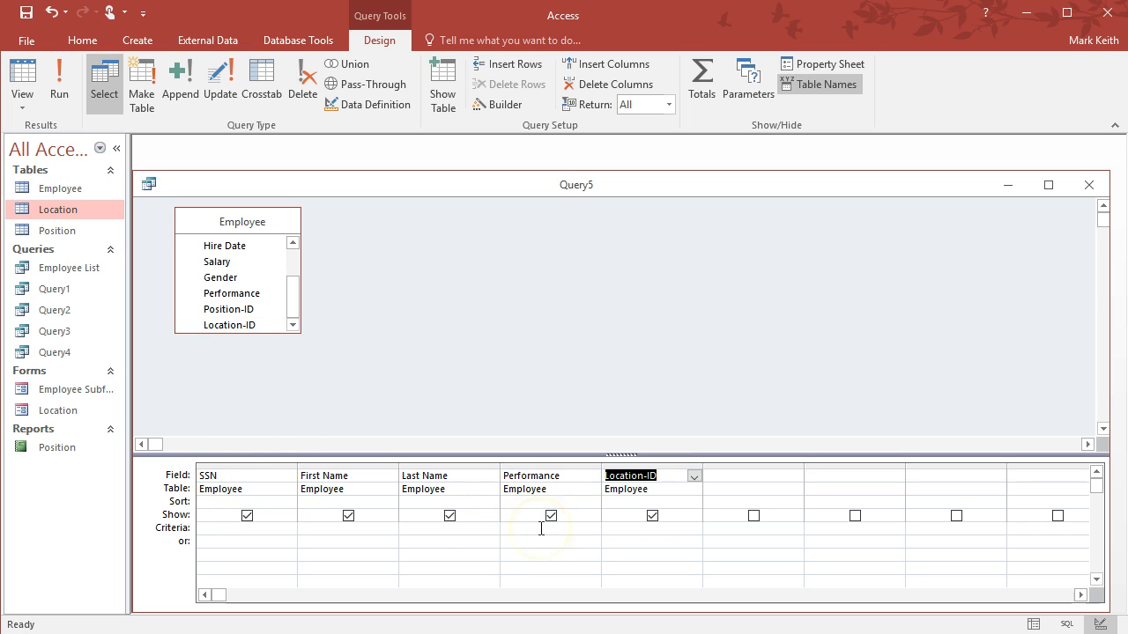
Step: Set the Location-ID criterion to 1, hide that column from the results, and run the query
{"action": "key", "text": "alt+Tab"}
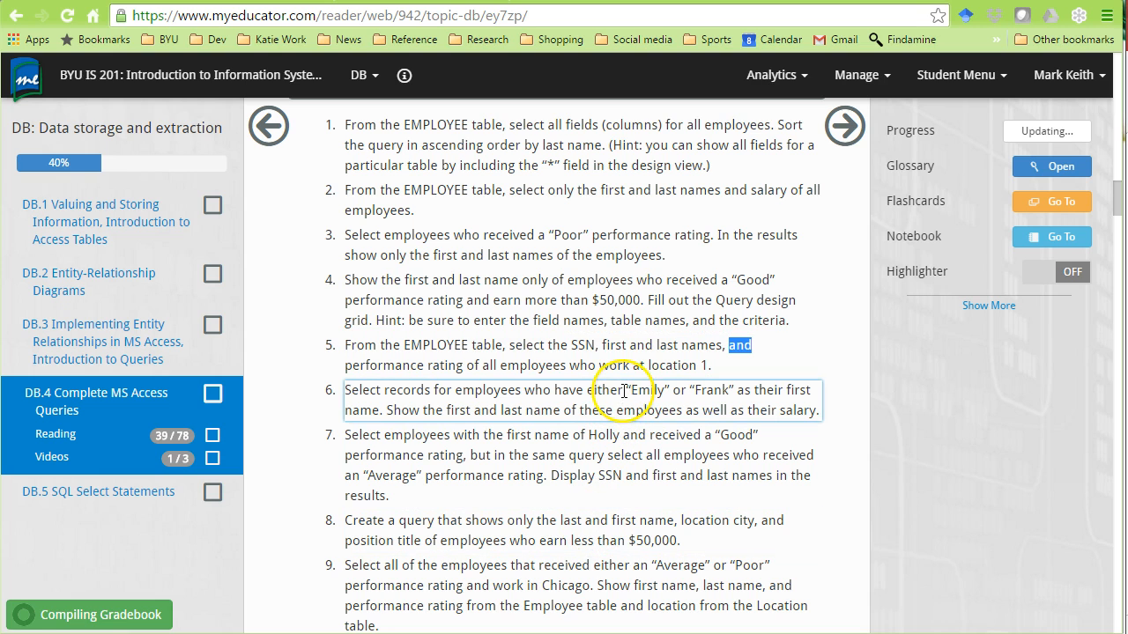
{"action": "key", "text": "alt+Tab"}
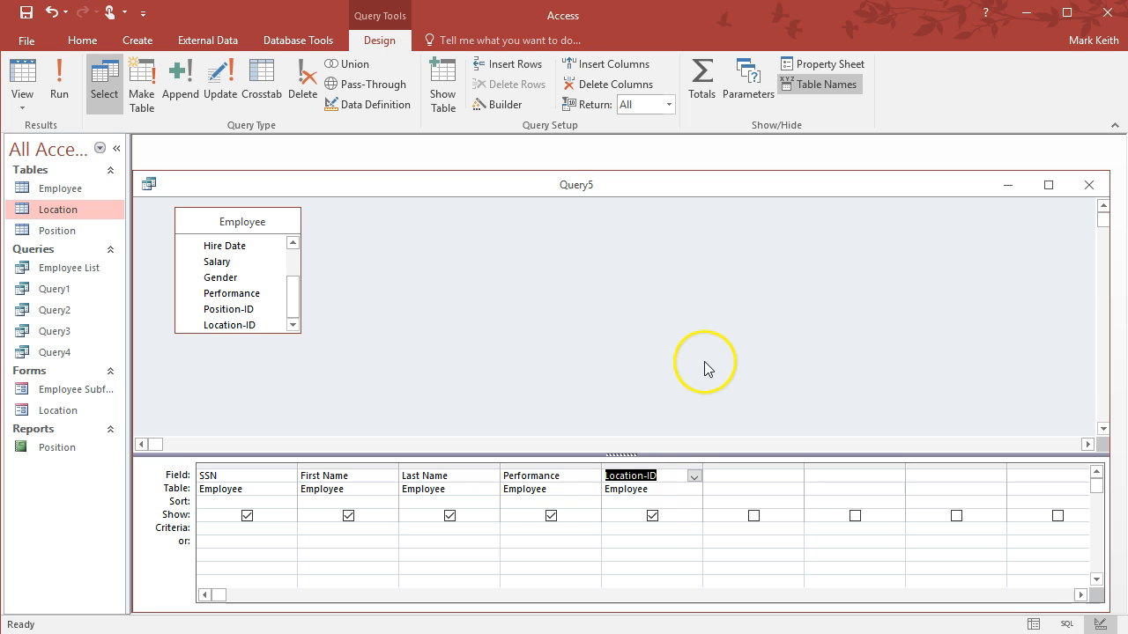
{"action": "left_click", "coordinate": [653, 529]}
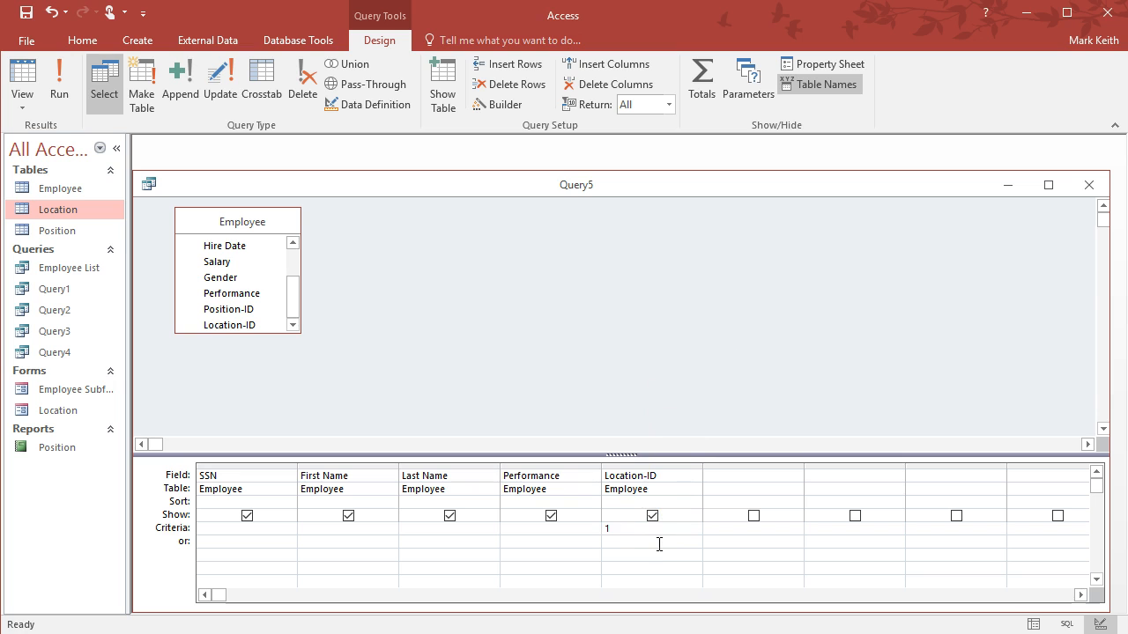
{"action": "left_click", "coordinate": [679, 516]}
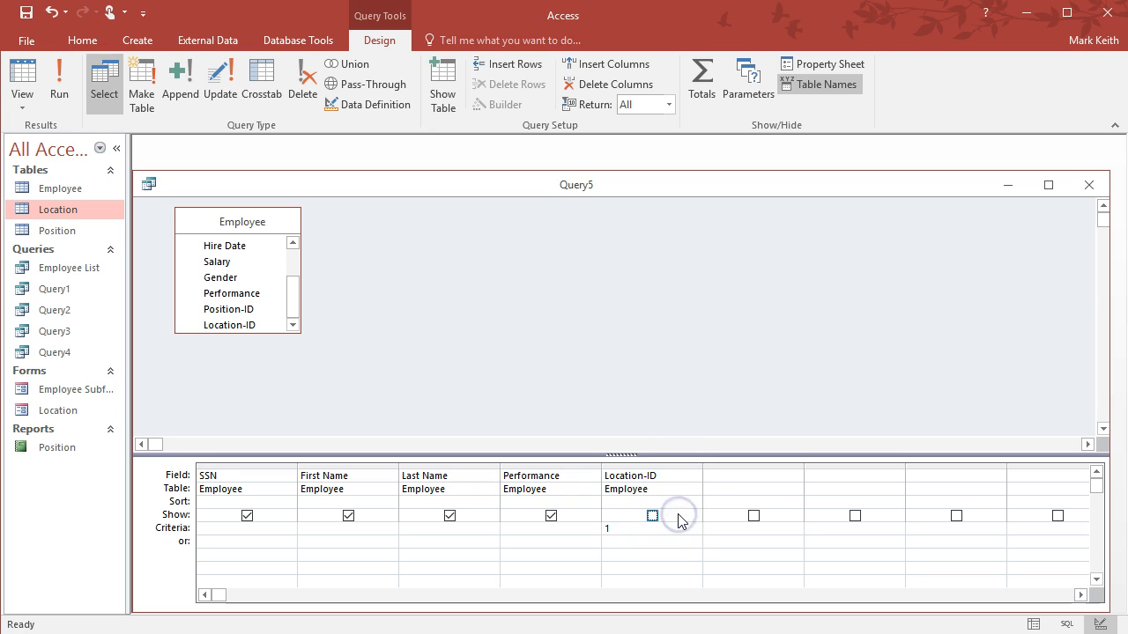
{"action": "left_click", "coordinate": [59, 96]}
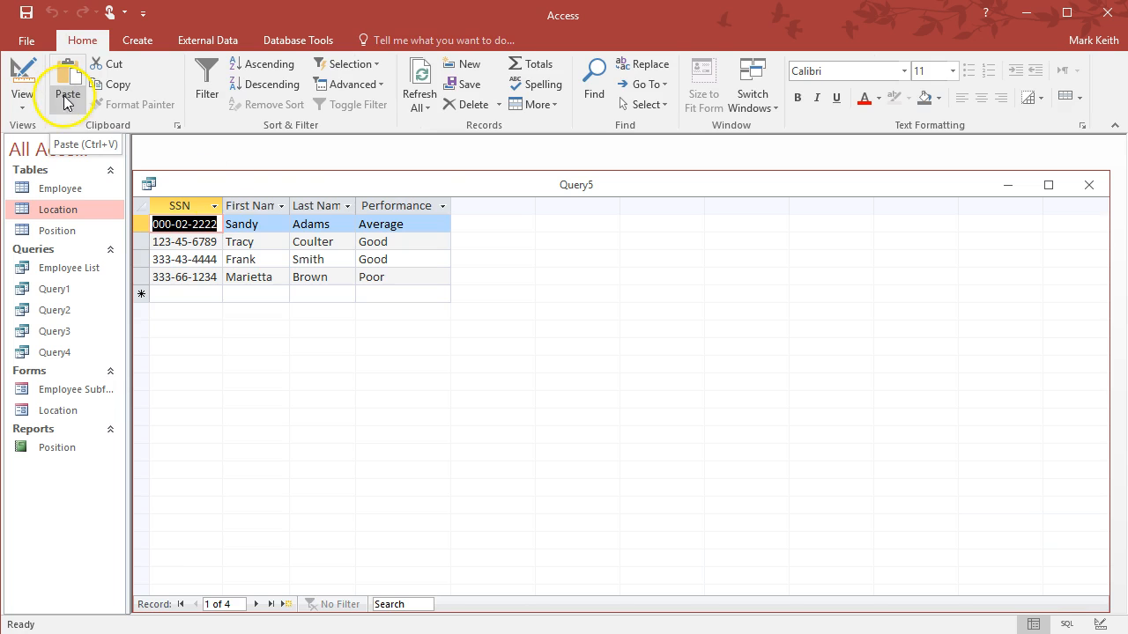
Step: Check the results against exercise 5, save the query as Query5, and close it
{"action": "key", "text": "alt+Tab"}
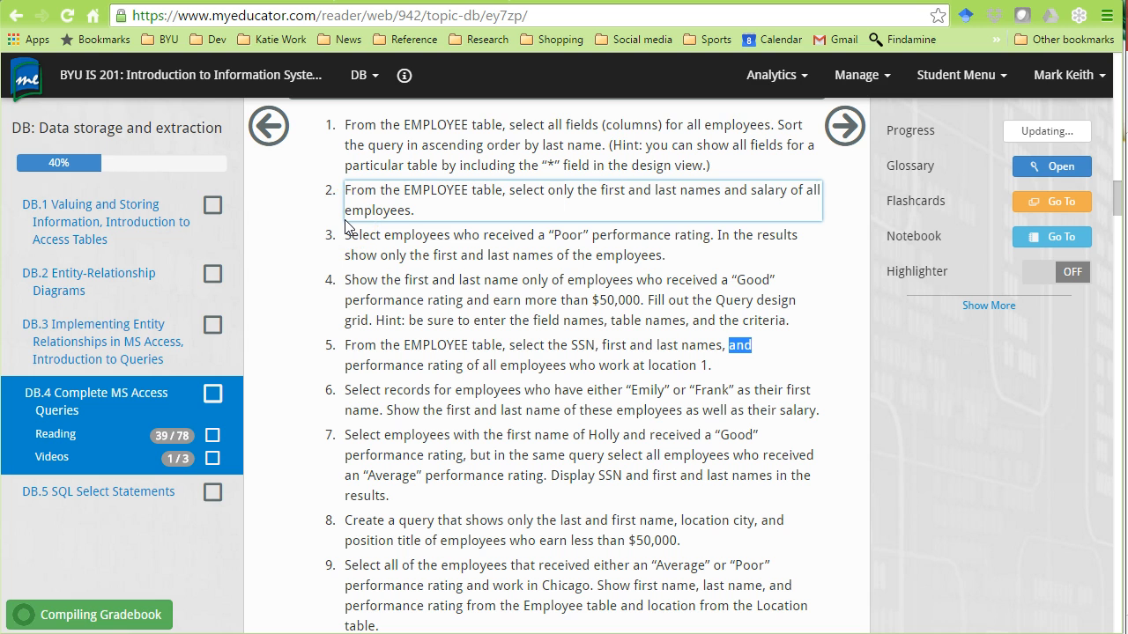
{"action": "key", "text": "alt+Tab"}
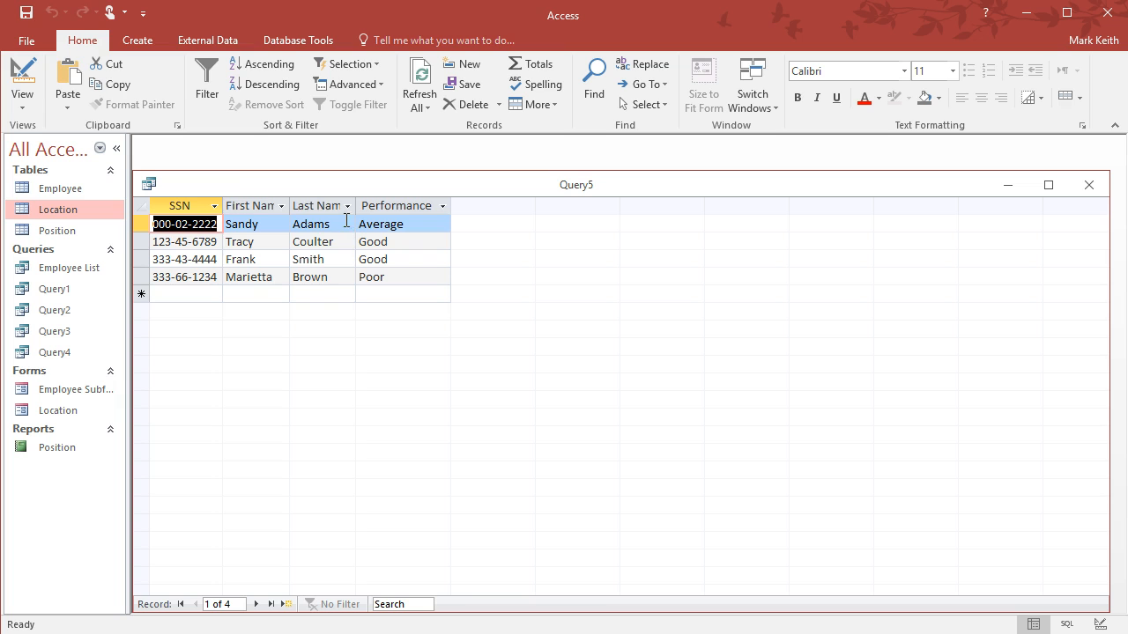
{"action": "left_click", "coordinate": [26, 12]}
{"action": "left_click", "coordinate": [569, 261]}
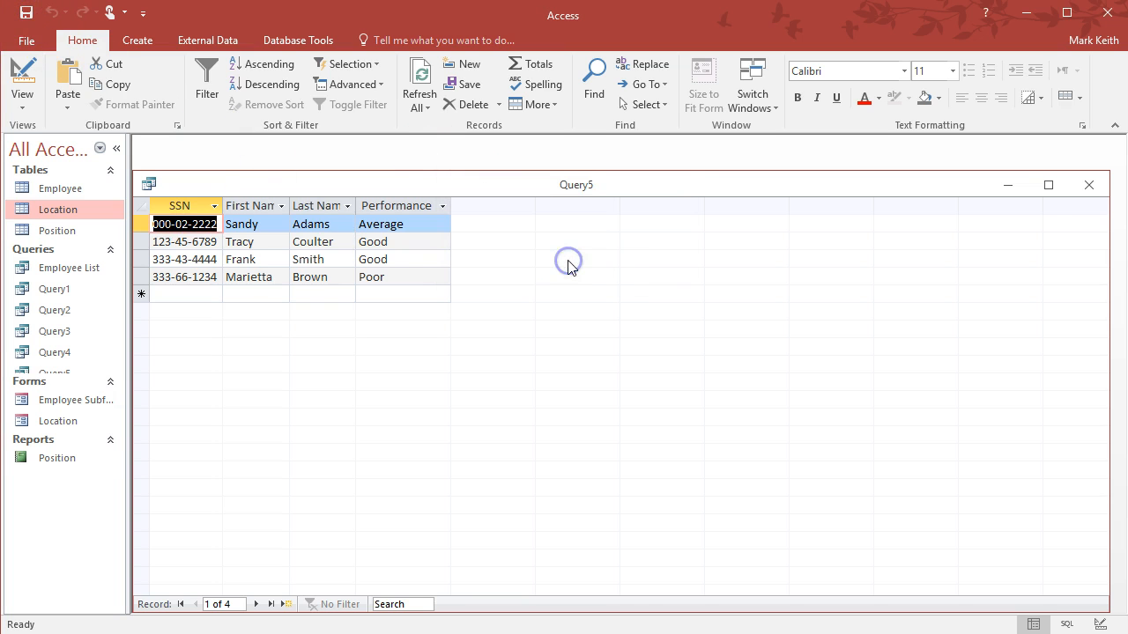
{"action": "left_click", "coordinate": [1089, 184]}
Step: Read exercise 6 in the browser, and create another query design in Access with the Employee table added
{"action": "key", "text": "alt+Tab"}
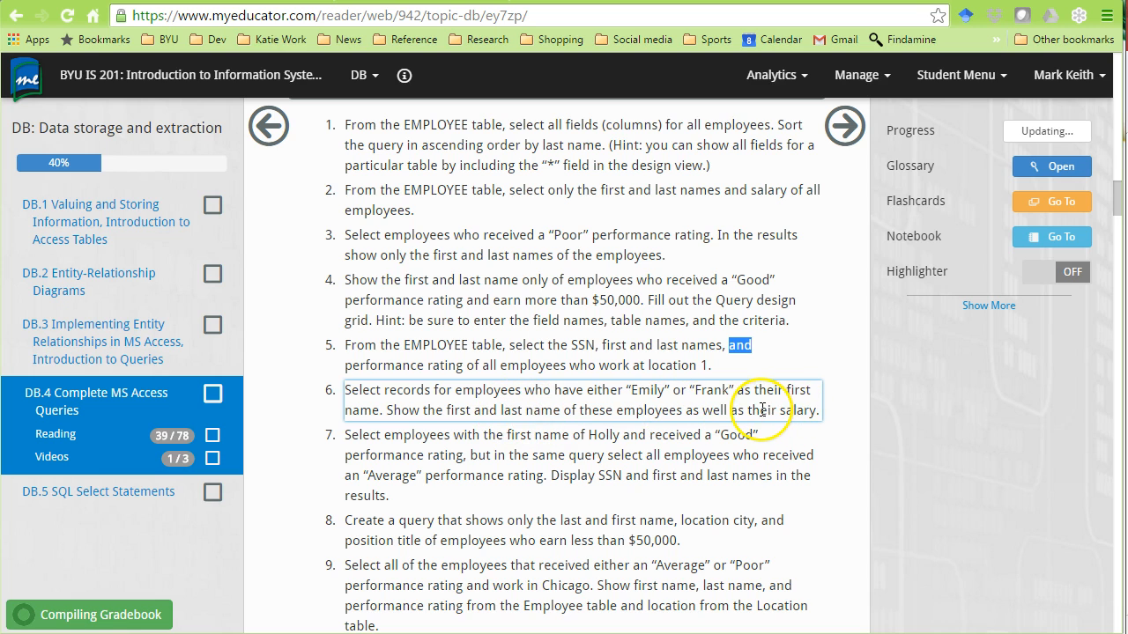
{"action": "key", "text": "alt+Tab"}
{"action": "left_click", "coordinate": [138, 41]}
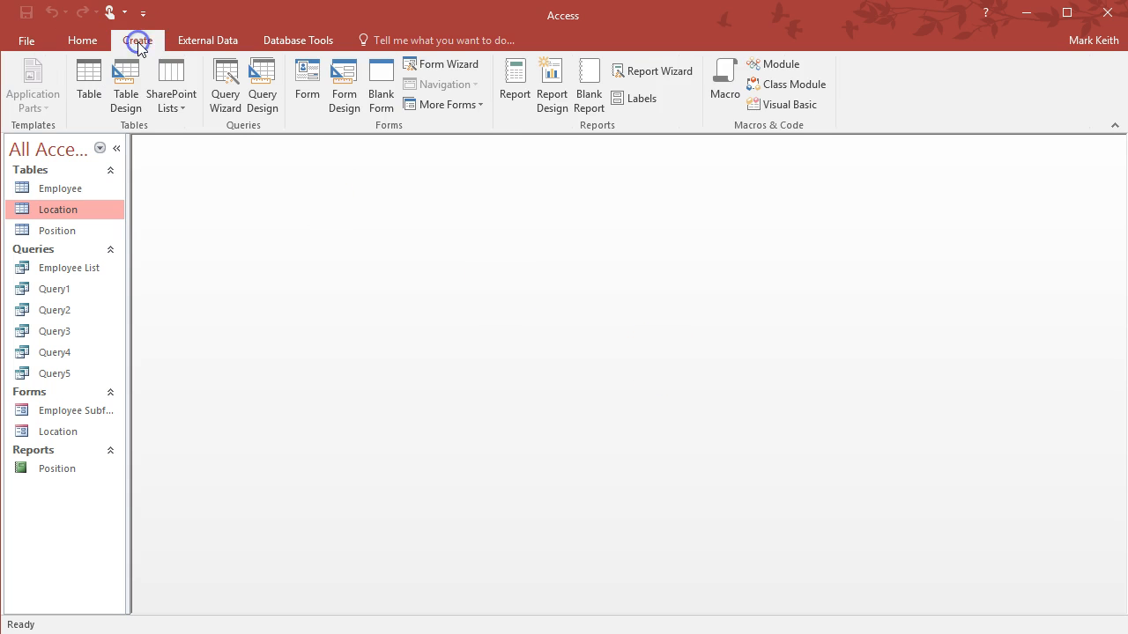
{"action": "left_click", "coordinate": [275, 93]}
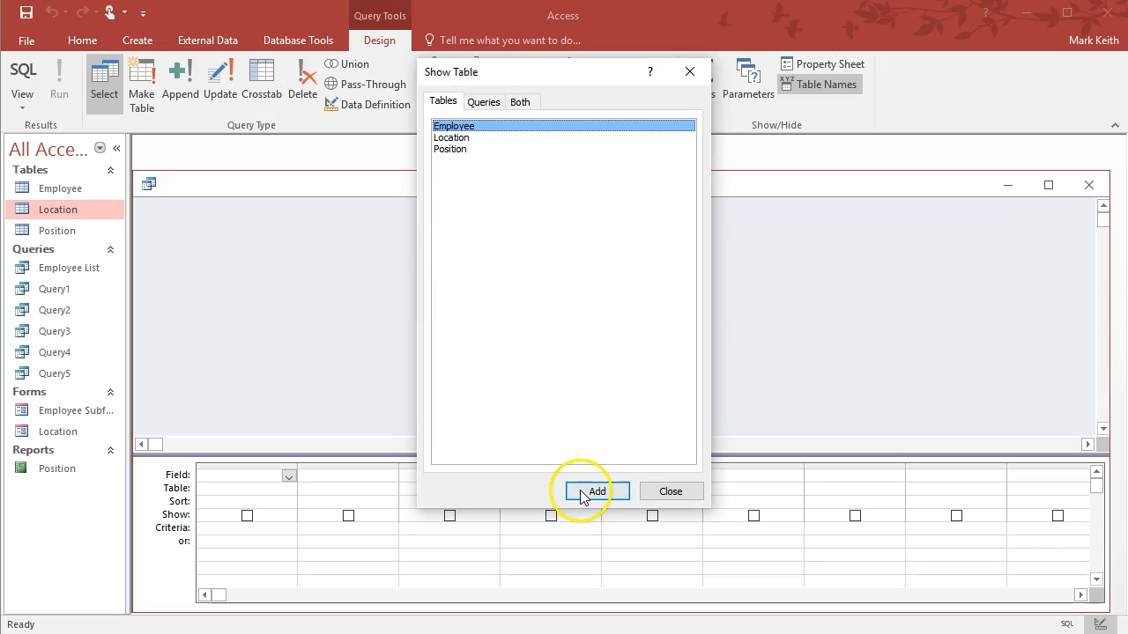
{"action": "double_click", "coordinate": [471, 132]}
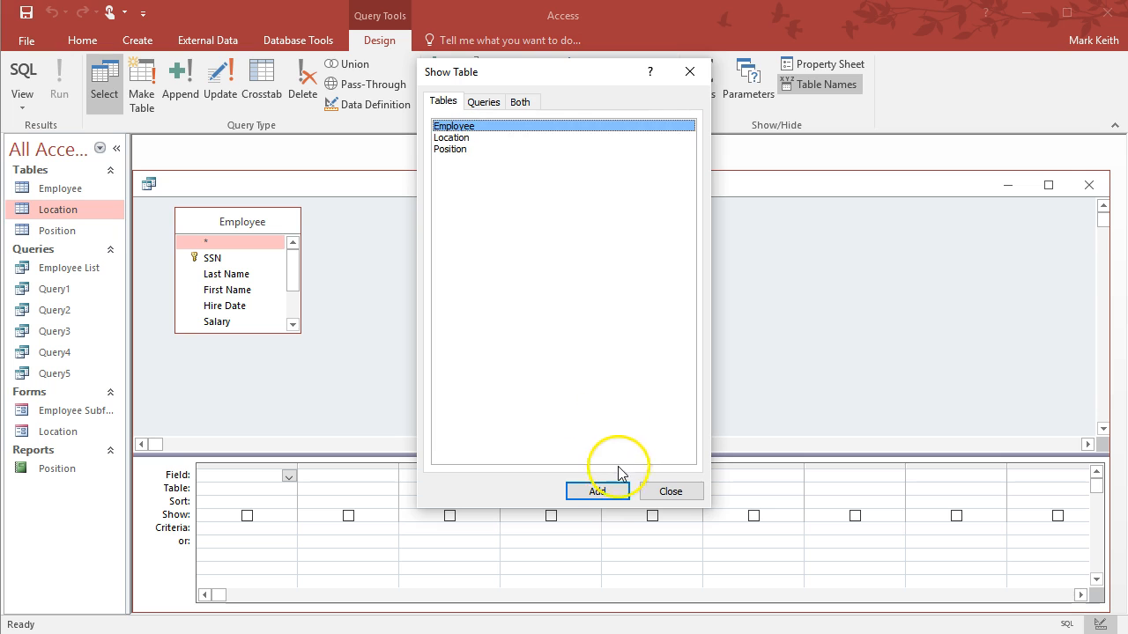
{"action": "left_click", "coordinate": [670, 491]}
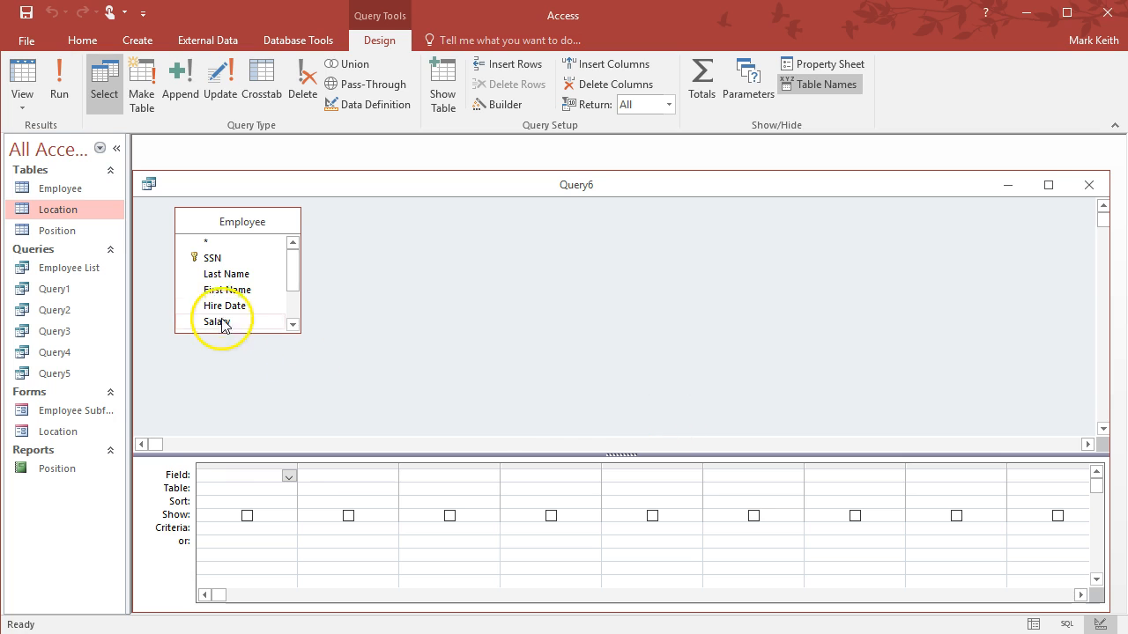
Step: Add First Name, Last Name and Salary to the query, with the two first names from exercise 6 as alternative First Name criteria
{"action": "double_click", "coordinate": [216, 289]}
{"action": "double_click", "coordinate": [216, 274]}
{"action": "double_click", "coordinate": [216, 322]}
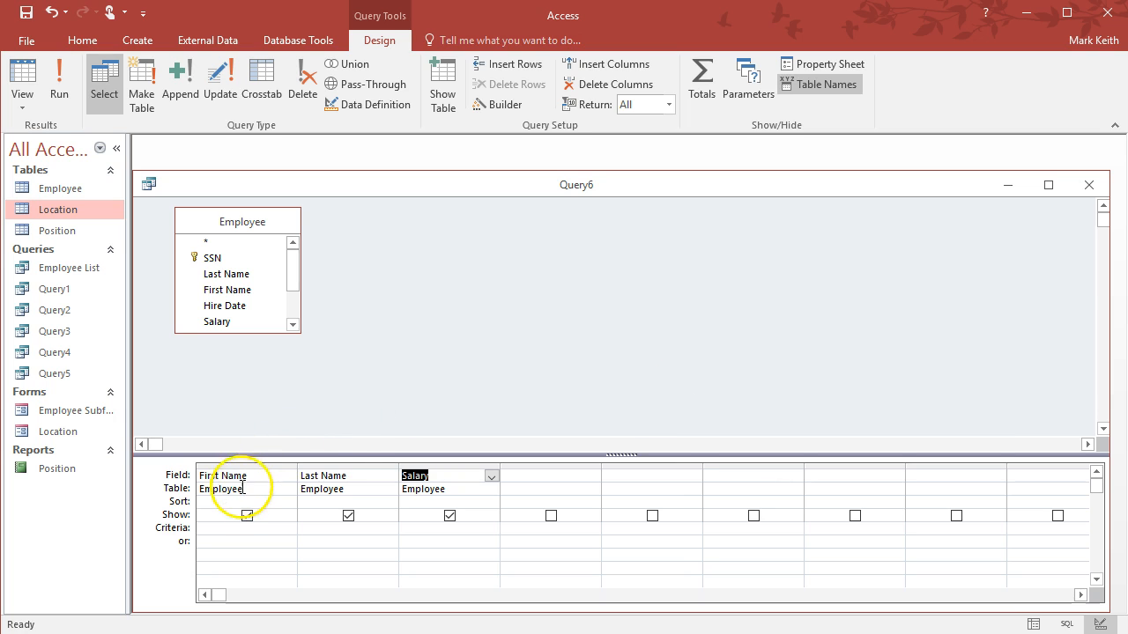
{"action": "left_click", "coordinate": [228, 526]}
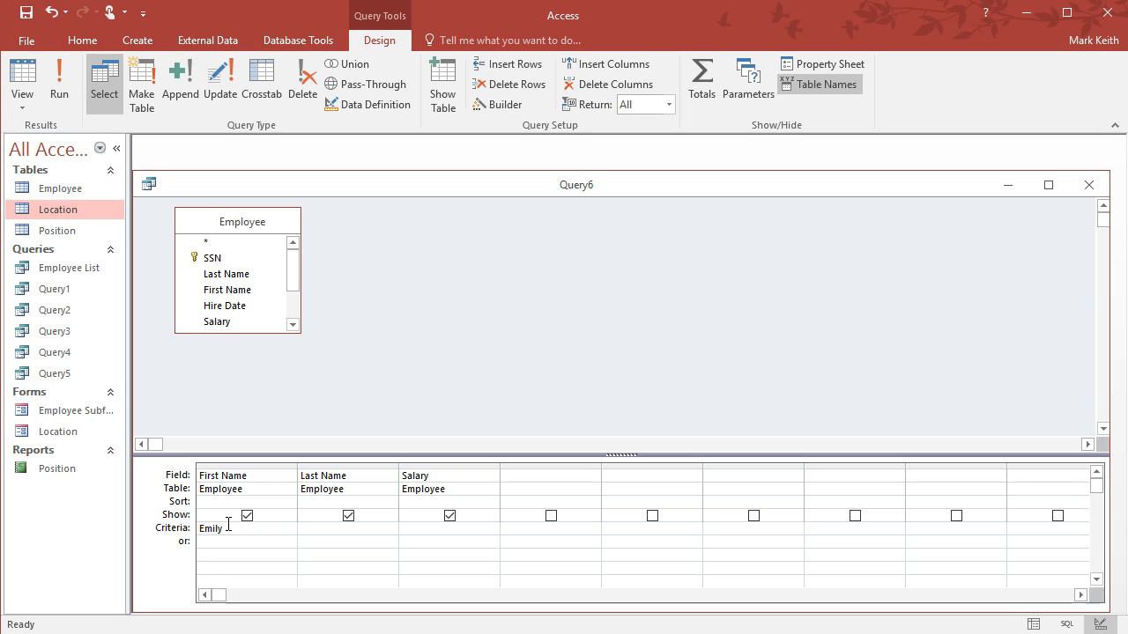
{"action": "type", "text": "Emily"}
{"action": "left_click", "coordinate": [217, 542]}
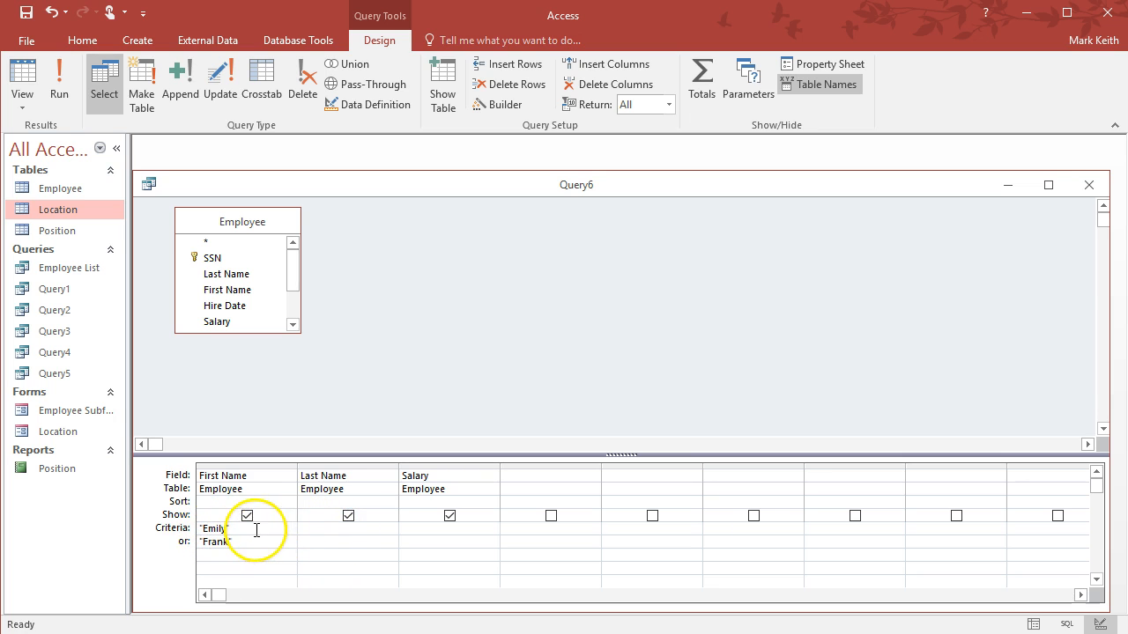
Step: Open Query4 in Design view, move its Salary criterion >50000 from the Criteria row to the or row, and run the query
{"action": "double_click", "coordinate": [54, 352]}
{"action": "left_click", "coordinate": [19, 71]}
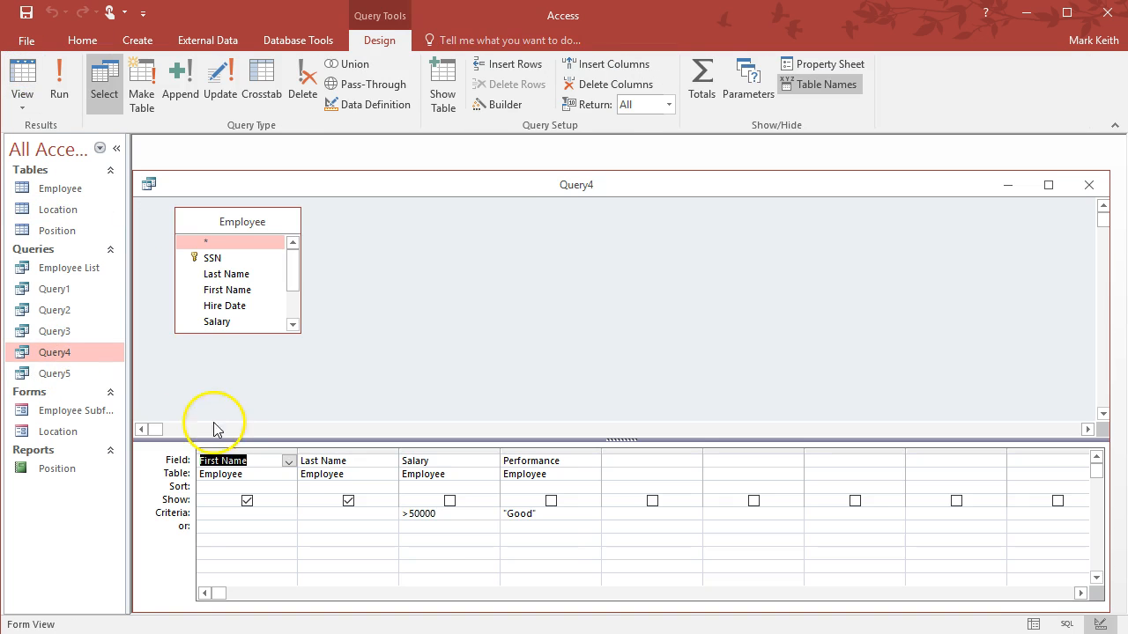
{"action": "left_click", "coordinate": [547, 516]}
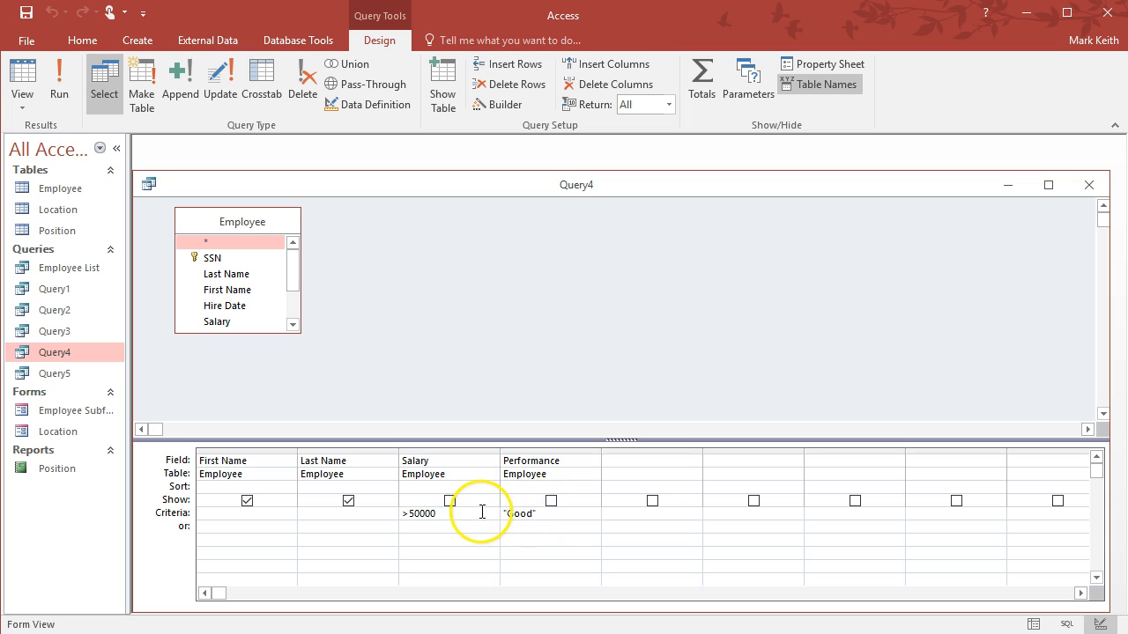
{"action": "left_click", "coordinate": [401, 513]}
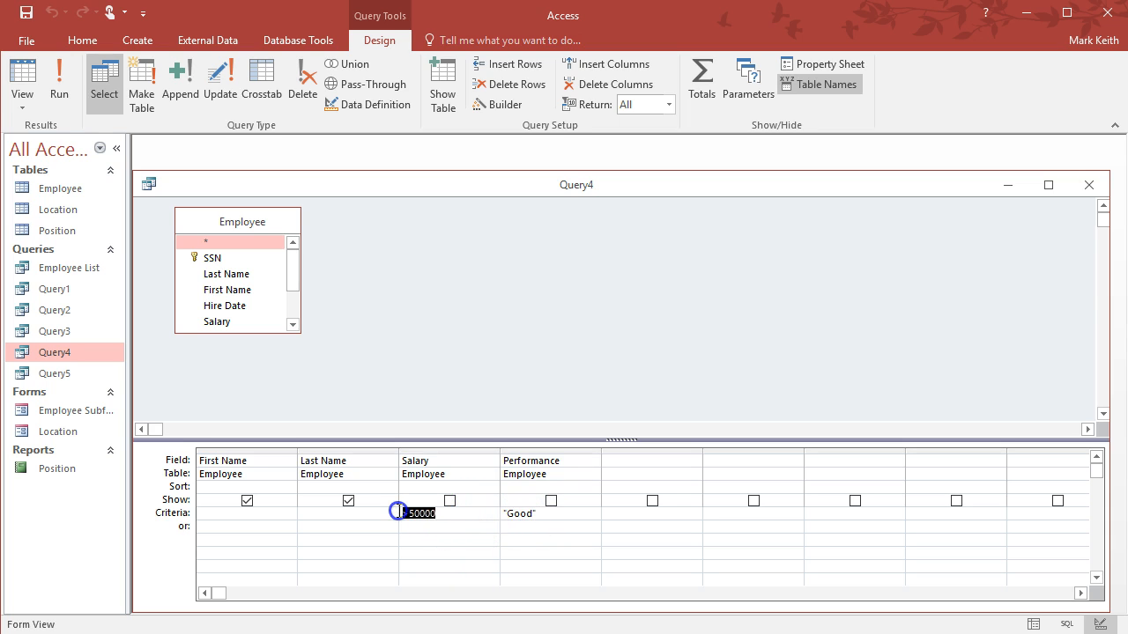
{"action": "left_click", "coordinate": [461, 512]}
{"action": "left_click", "coordinate": [558, 517]}
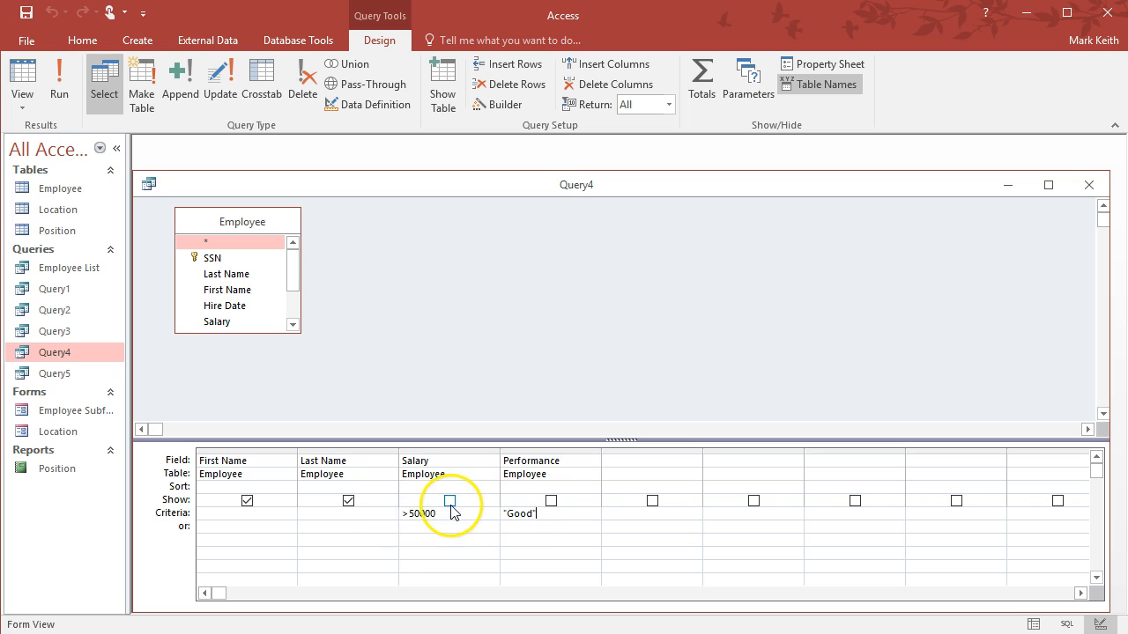
{"action": "left_click", "coordinate": [424, 519]}
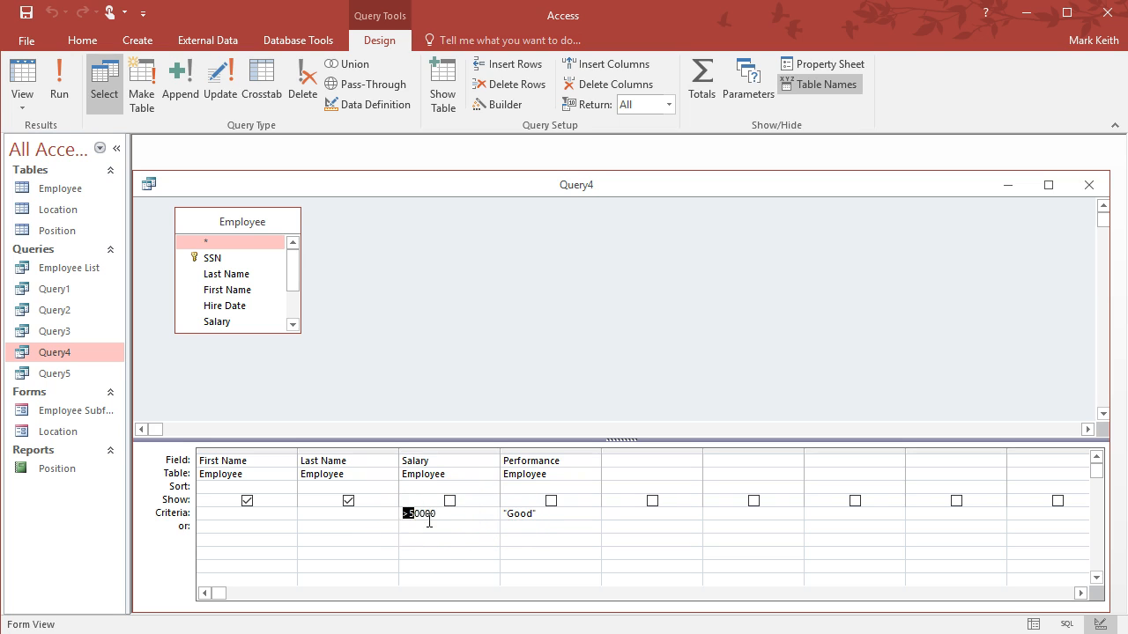
{"action": "left_click", "coordinate": [433, 516]}
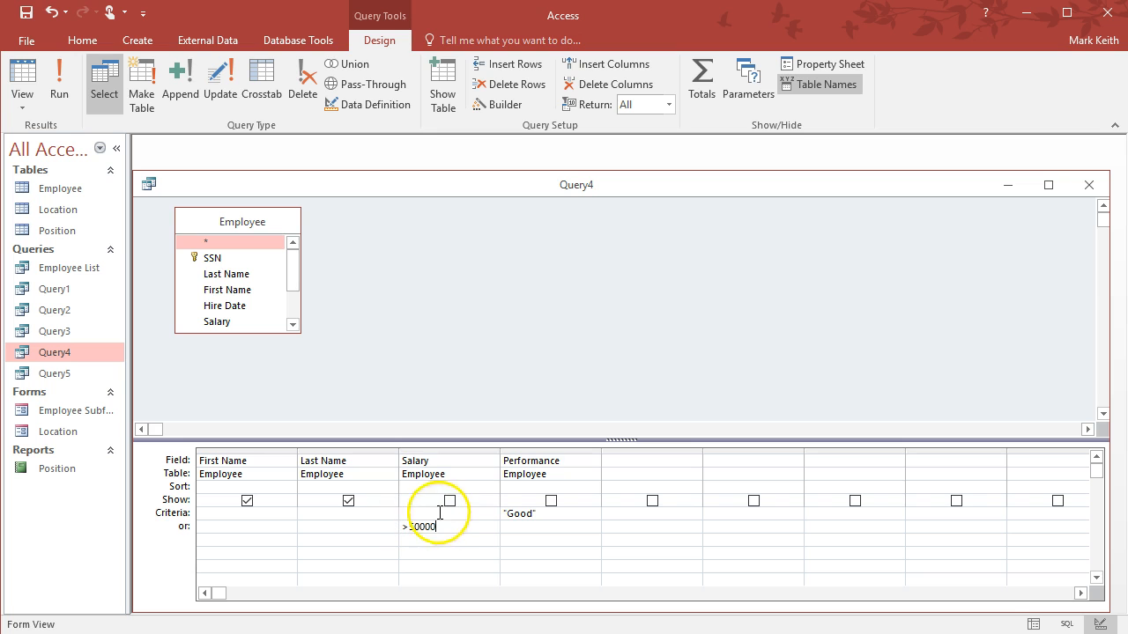
{"action": "left_click", "coordinate": [63, 83]}
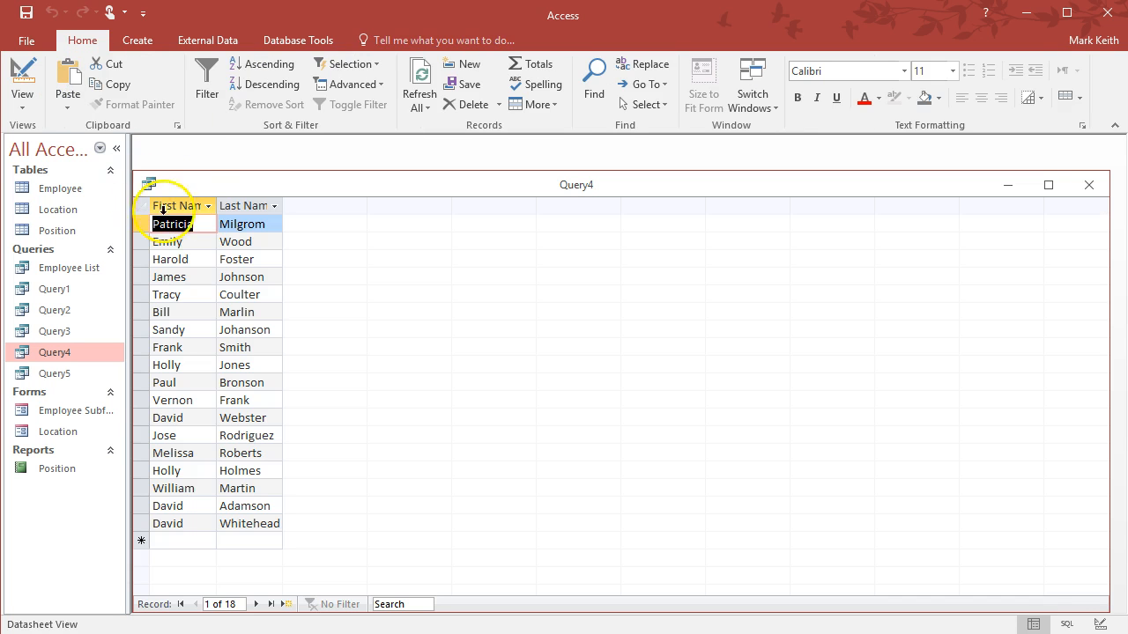
Step: Return Query4 to Design view, show the Salary and Performance columns in the results, and rerun it
{"action": "left_click", "coordinate": [25, 78]}
{"action": "left_click", "coordinate": [449, 500]}
{"action": "left_click", "coordinate": [551, 501]}
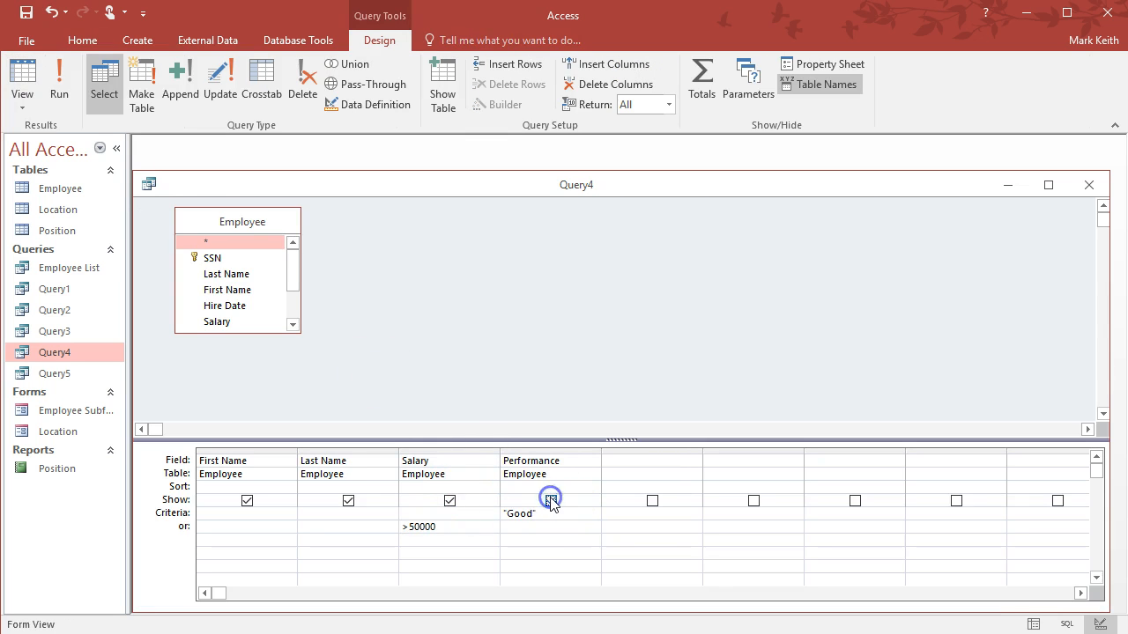
{"action": "left_click", "coordinate": [59, 86]}
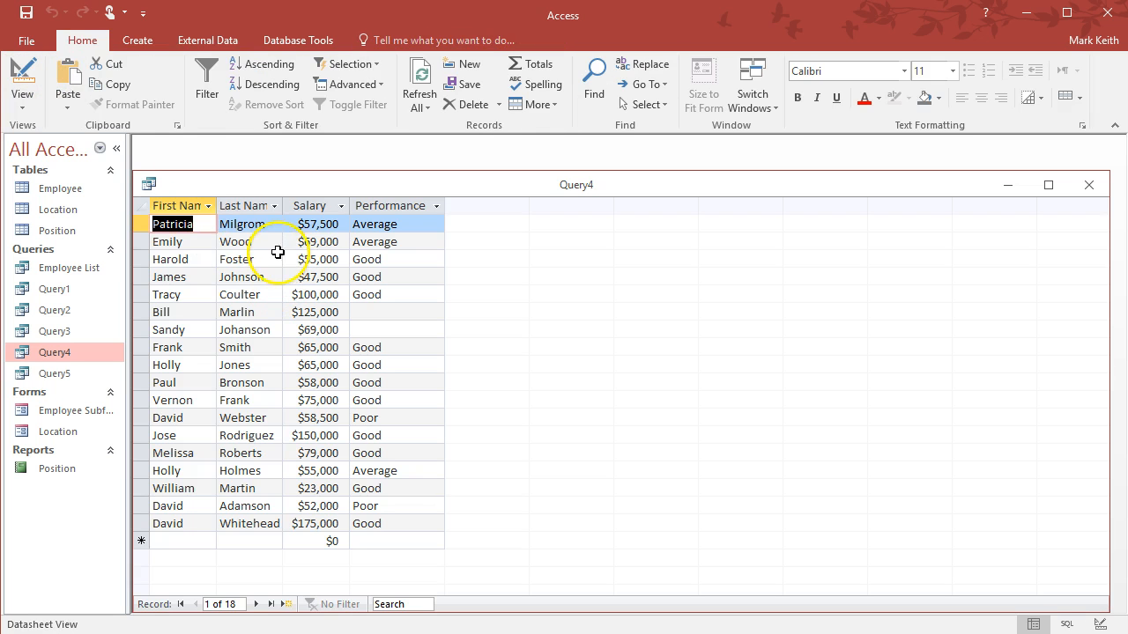
Step: Compare the Salary and Performance values of the first few Query4 records to see which criterion each one meets
{"action": "left_click_drag", "start_coordinate": [301, 224], "coordinate": [340, 225]}
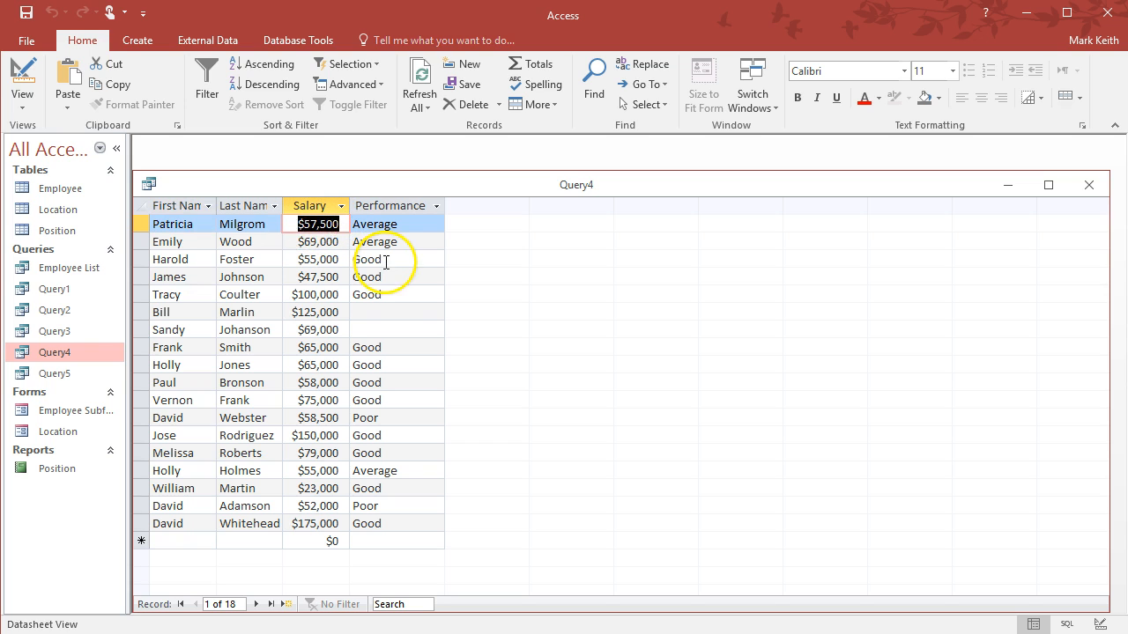
{"action": "double_click", "coordinate": [350, 259]}
{"action": "left_click_drag", "start_coordinate": [387, 276], "coordinate": [359, 276]}
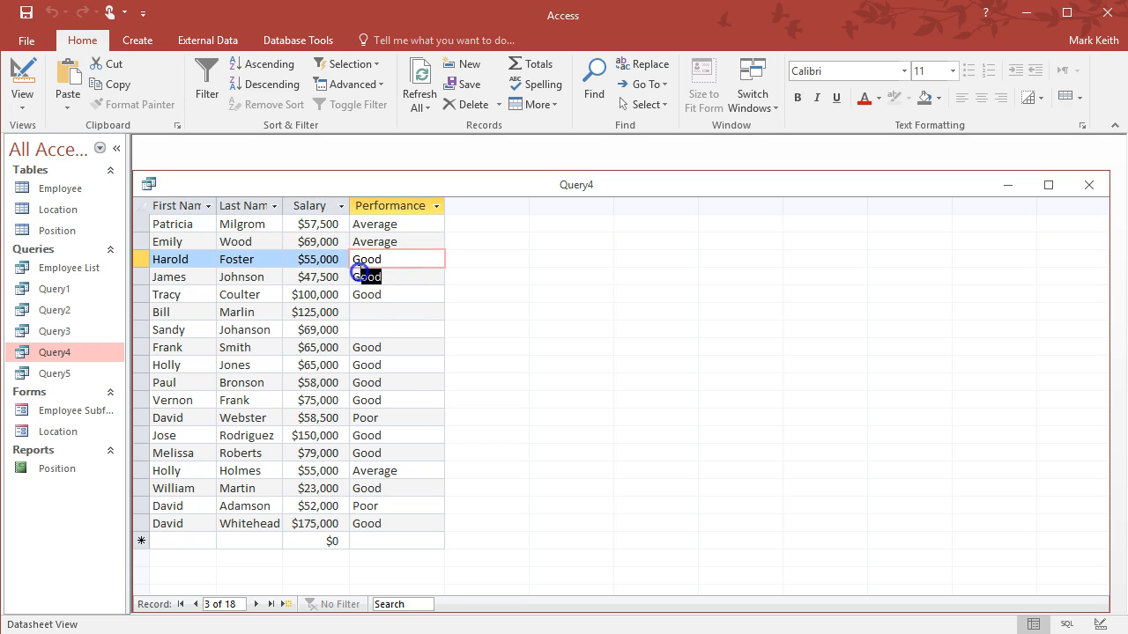
{"action": "left_click_drag", "start_coordinate": [296, 241], "coordinate": [352, 242]}
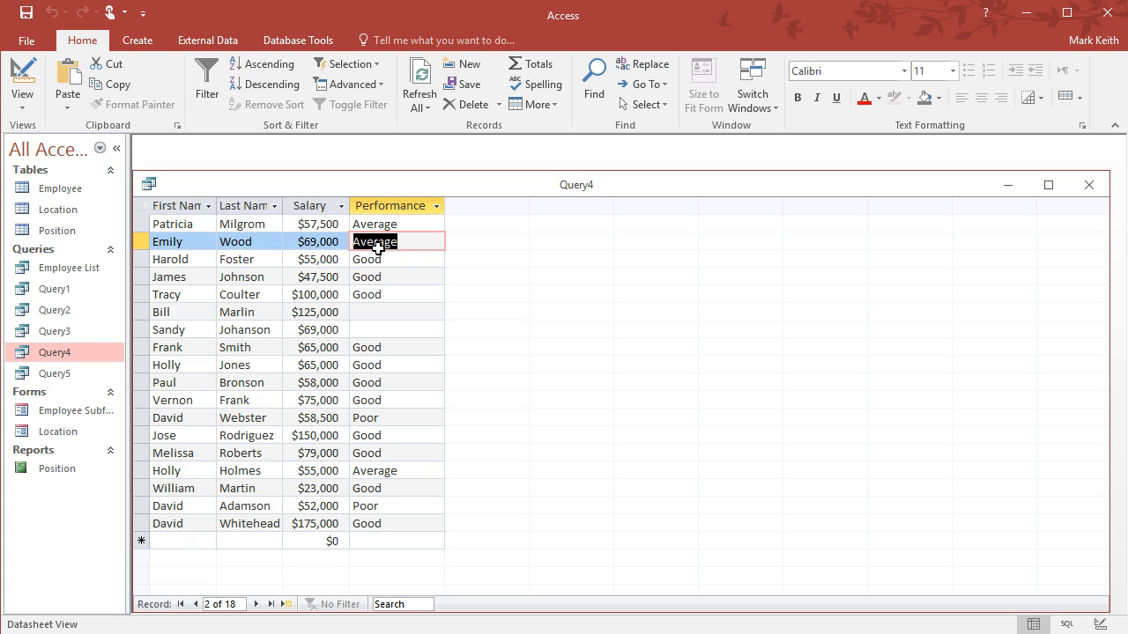
Step: Return Query4 to Design view, move the Salary criterion >50000 back from the or row to the Criteria row, and rerun it
{"action": "left_click", "coordinate": [21, 76]}
{"action": "left_click", "coordinate": [438, 528]}
{"action": "left_click", "coordinate": [396, 523]}
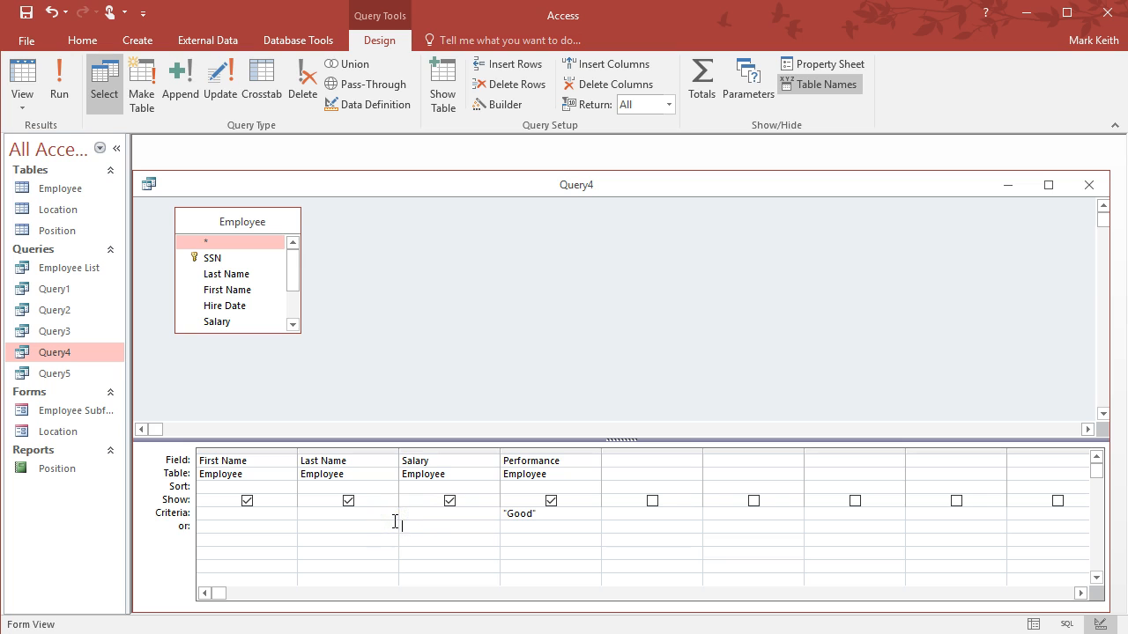
{"action": "left_click", "coordinate": [421, 513]}
{"action": "left_click", "coordinate": [69, 79]}
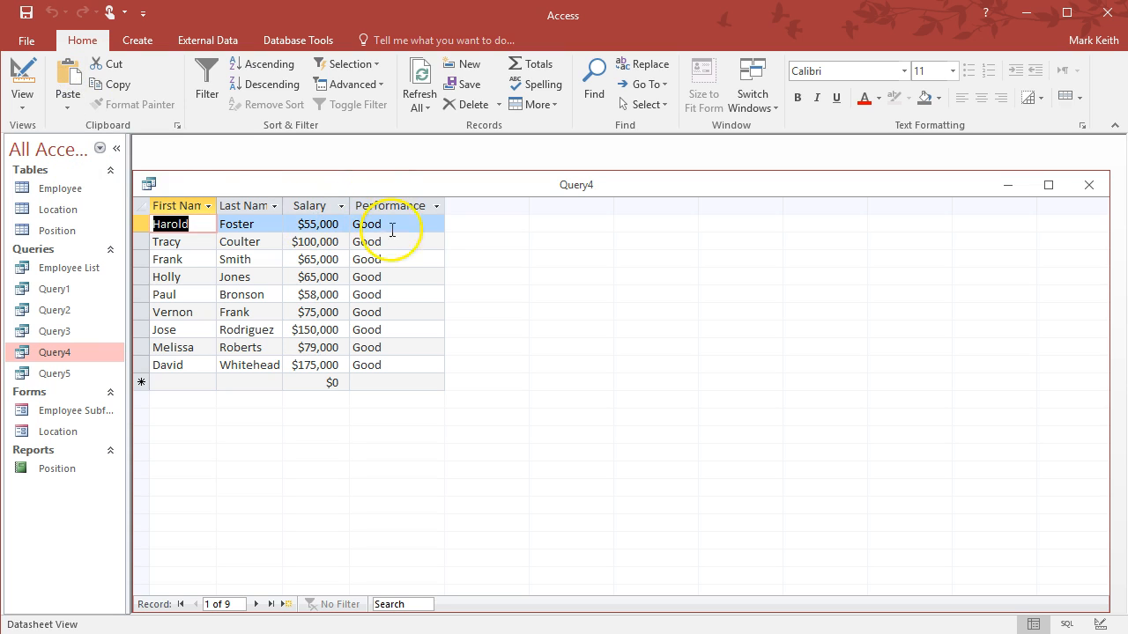
Step: Switch Query4 back to Design view and close it, saving the design changes
{"action": "left_click", "coordinate": [22, 80]}
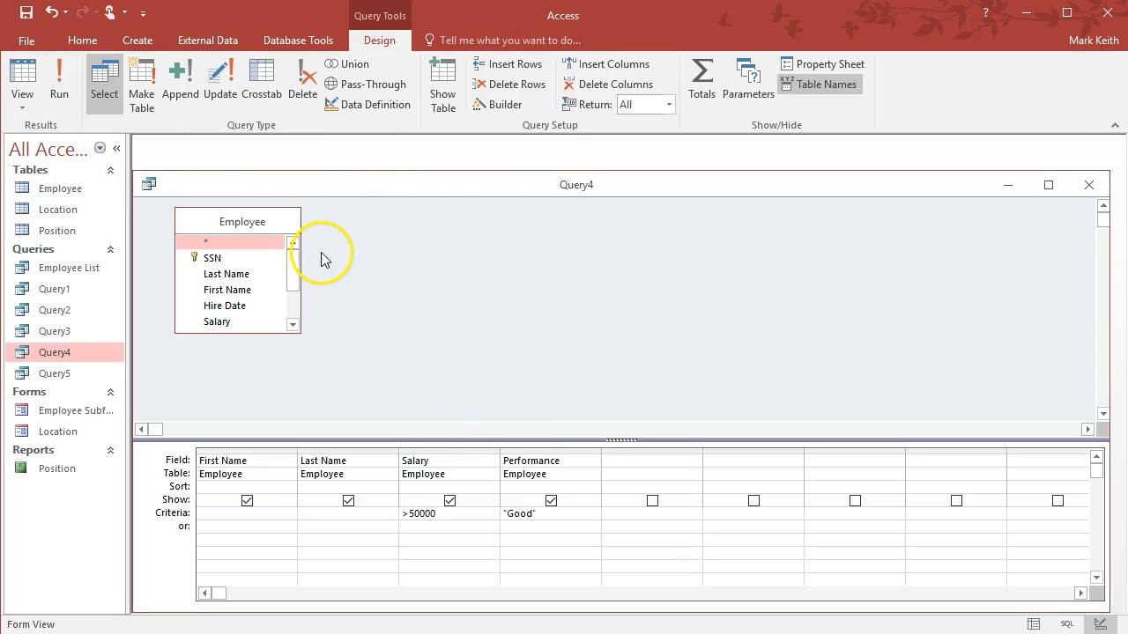
{"action": "left_click", "coordinate": [1089, 185]}
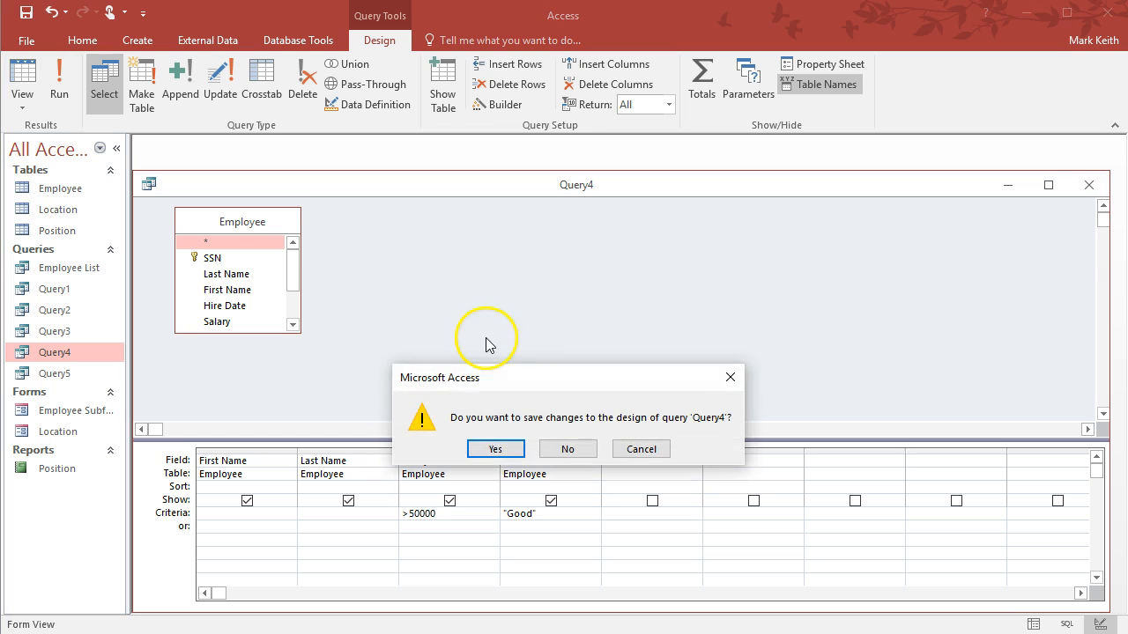
{"action": "left_click", "coordinate": [496, 445]}
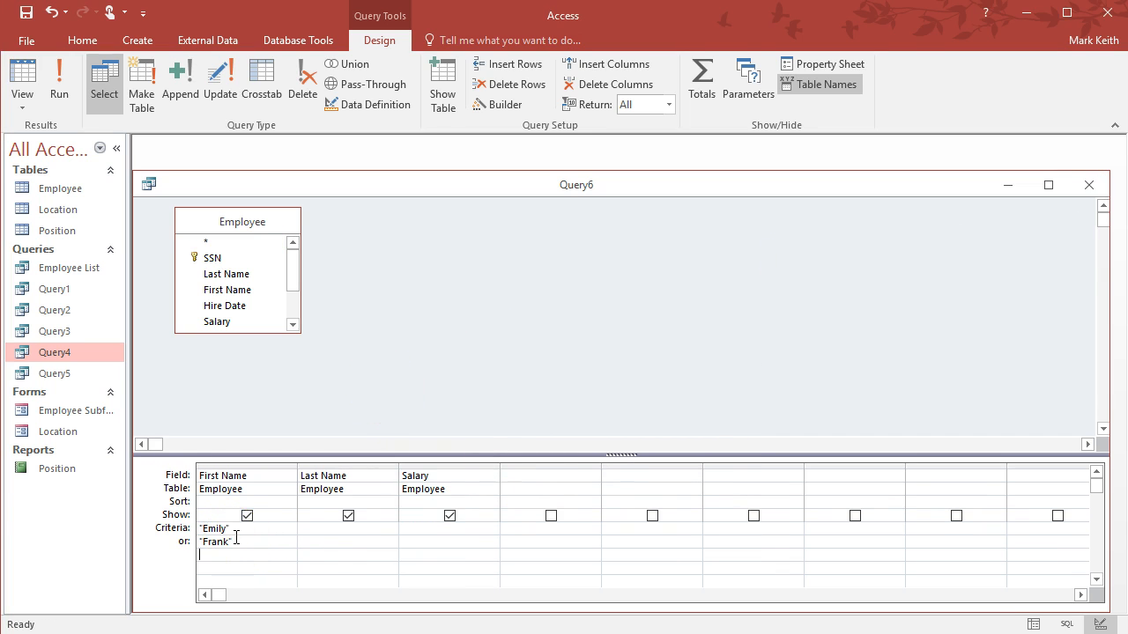
Step: Run Query6 to check its records and return it to Design view
{"action": "left_click", "coordinate": [59, 84]}
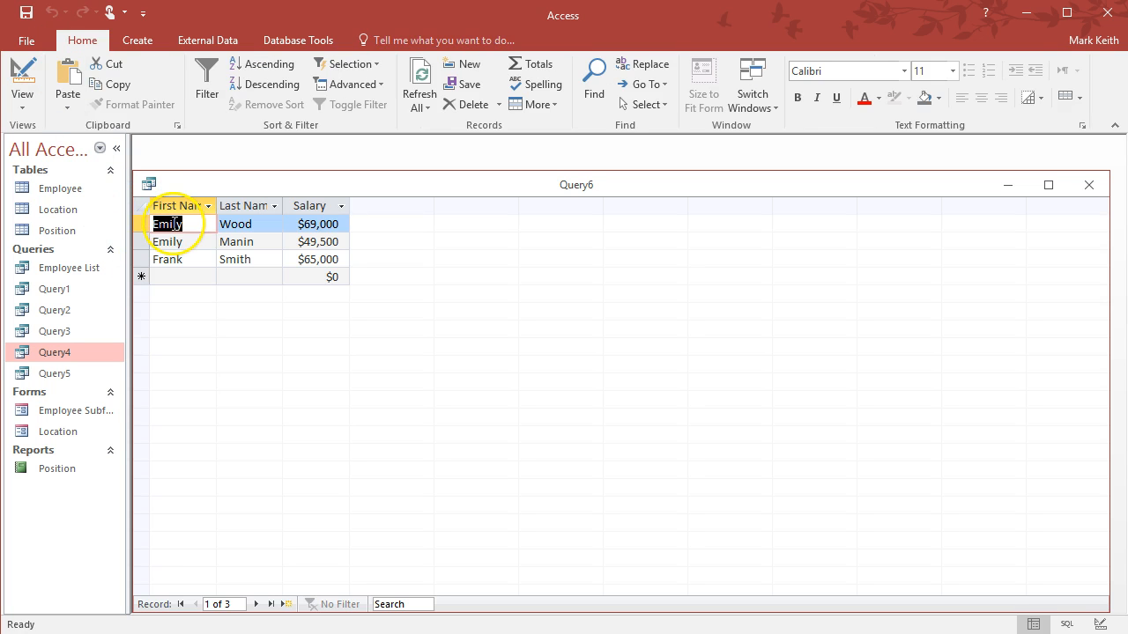
{"action": "left_click", "coordinate": [26, 79]}
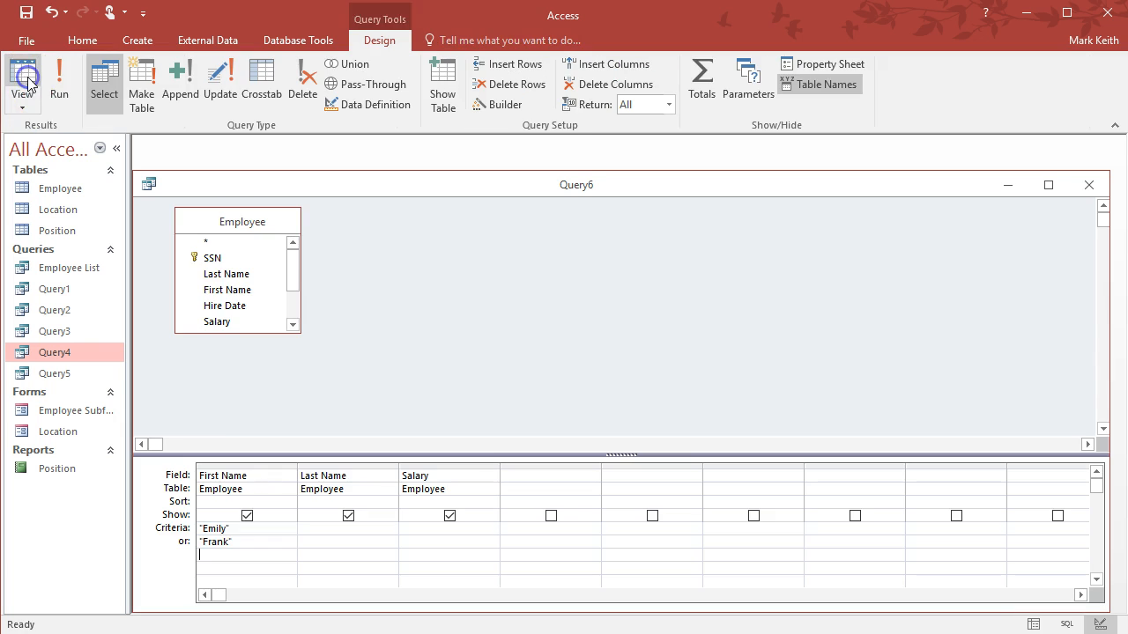
Step: Add a second First Name column to Query6, move the or-row first name into that column's Criteria row, and run the query
{"action": "left_click", "coordinate": [239, 543]}
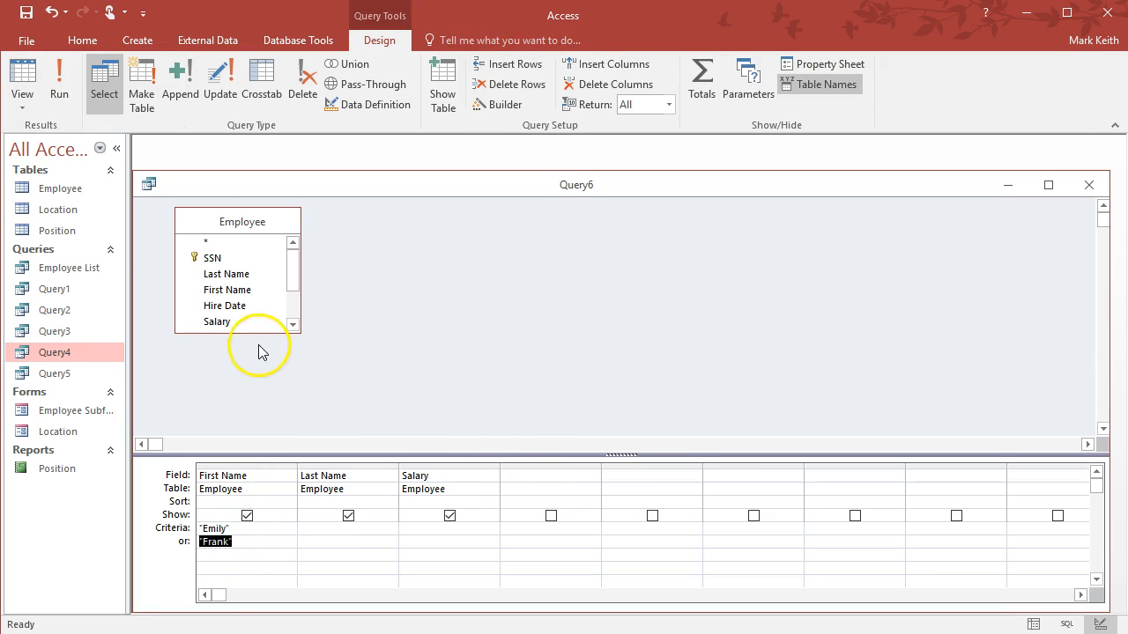
{"action": "double_click", "coordinate": [227, 291]}
{"action": "left_click", "coordinate": [247, 538]}
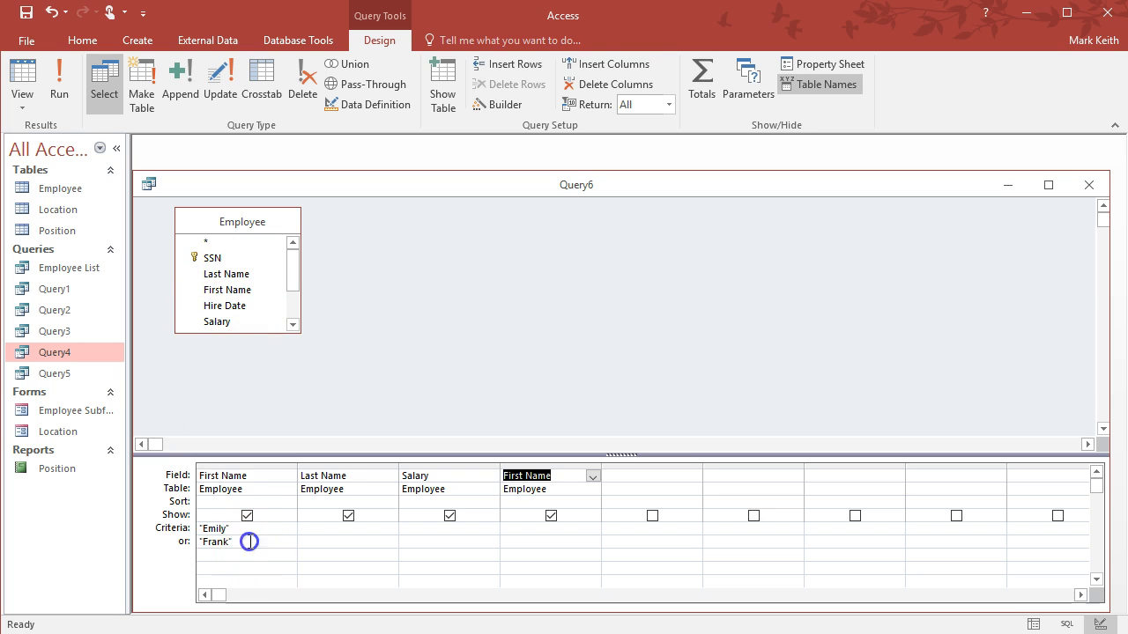
{"action": "left_click", "coordinate": [182, 534]}
{"action": "key", "text": "ctrl+c"}
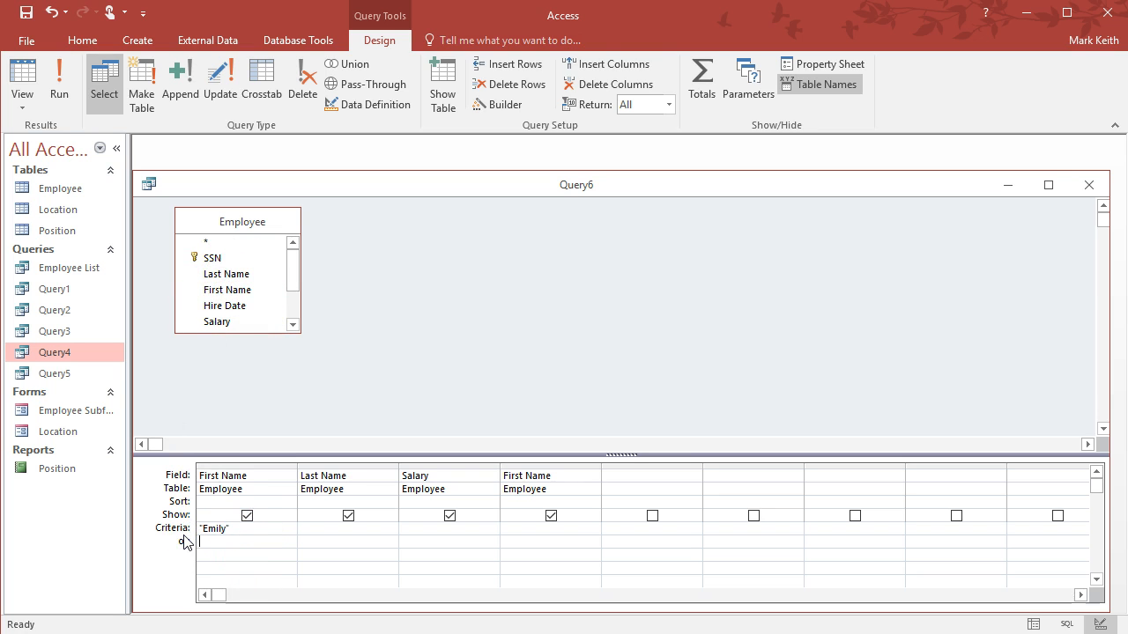
{"action": "left_click", "coordinate": [531, 529]}
{"action": "key", "text": "ctrl+v"}
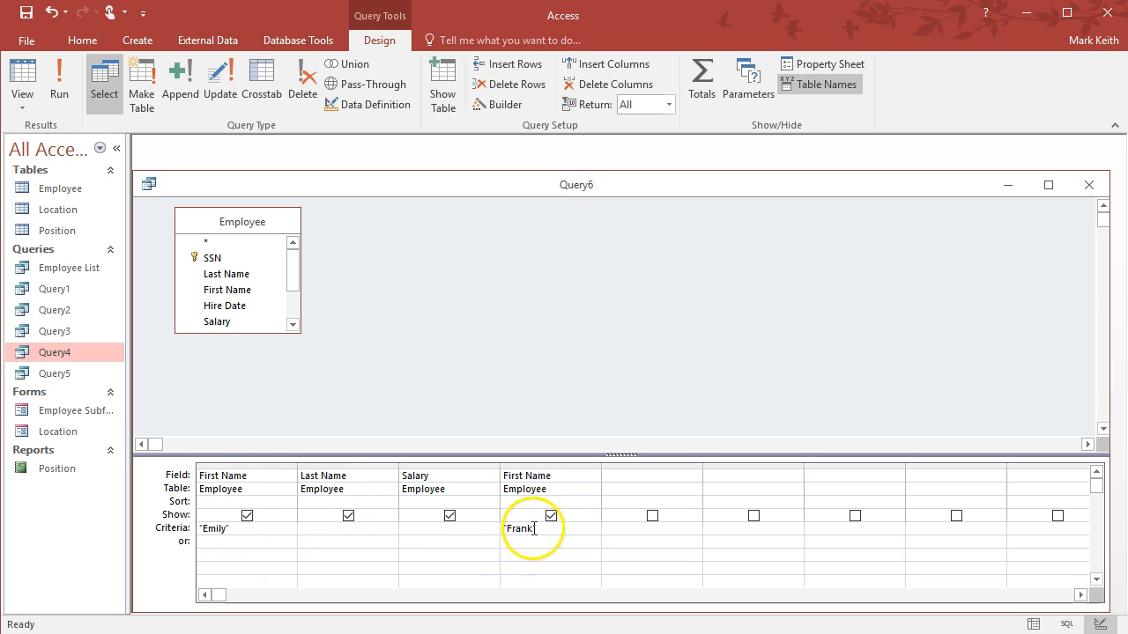
{"action": "left_click", "coordinate": [59, 86]}
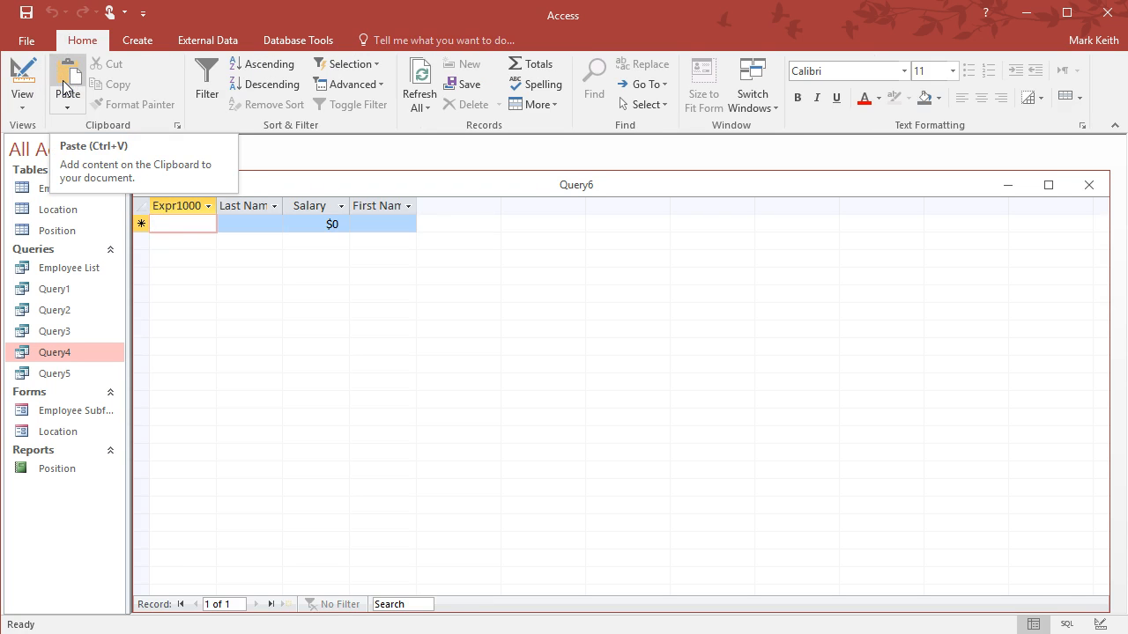
Step: Delete the second First Name column, join both first names with Or in the remaining First Name column's Criteria row, and run the query
{"action": "left_click", "coordinate": [23, 84]}
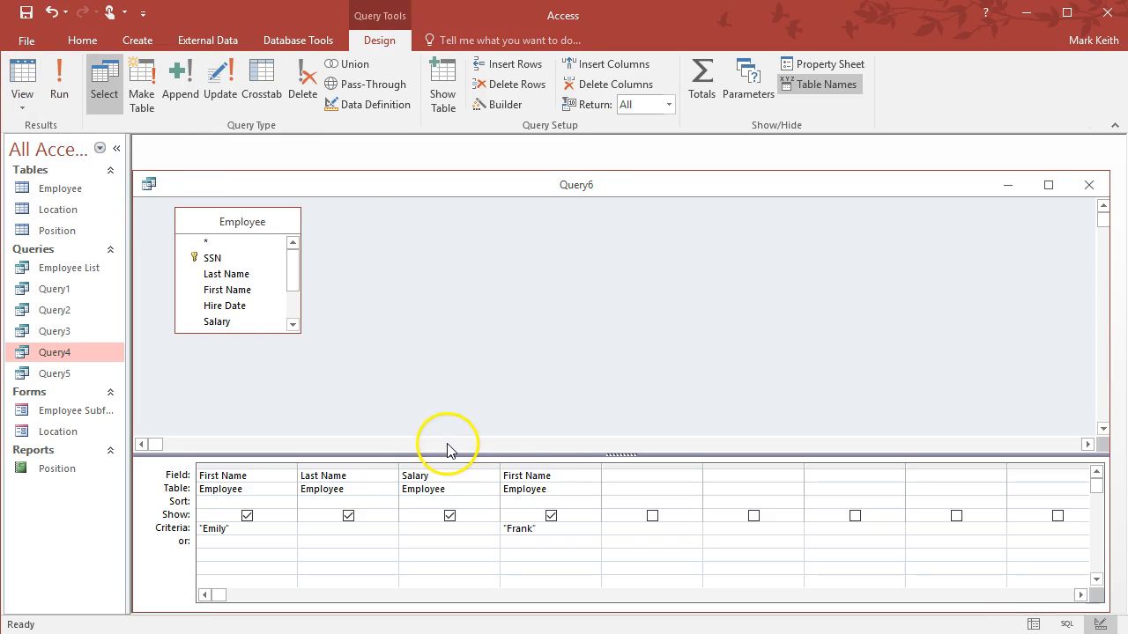
{"action": "left_click", "coordinate": [553, 469]}
{"action": "key", "text": "Delete"}
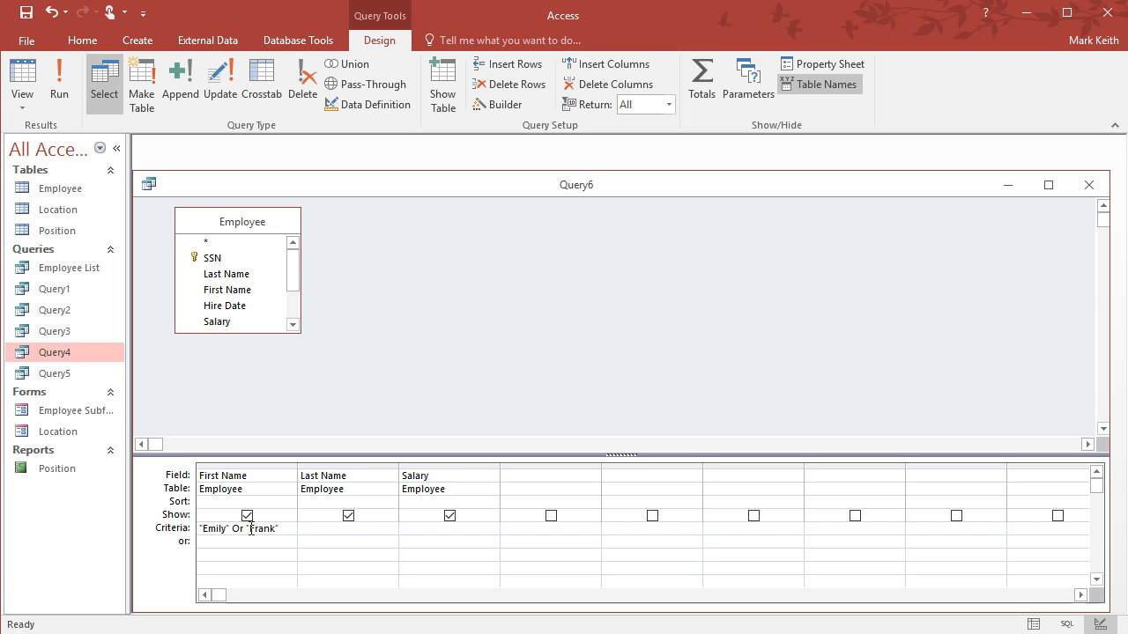
{"action": "left_click", "coordinate": [57, 81]}
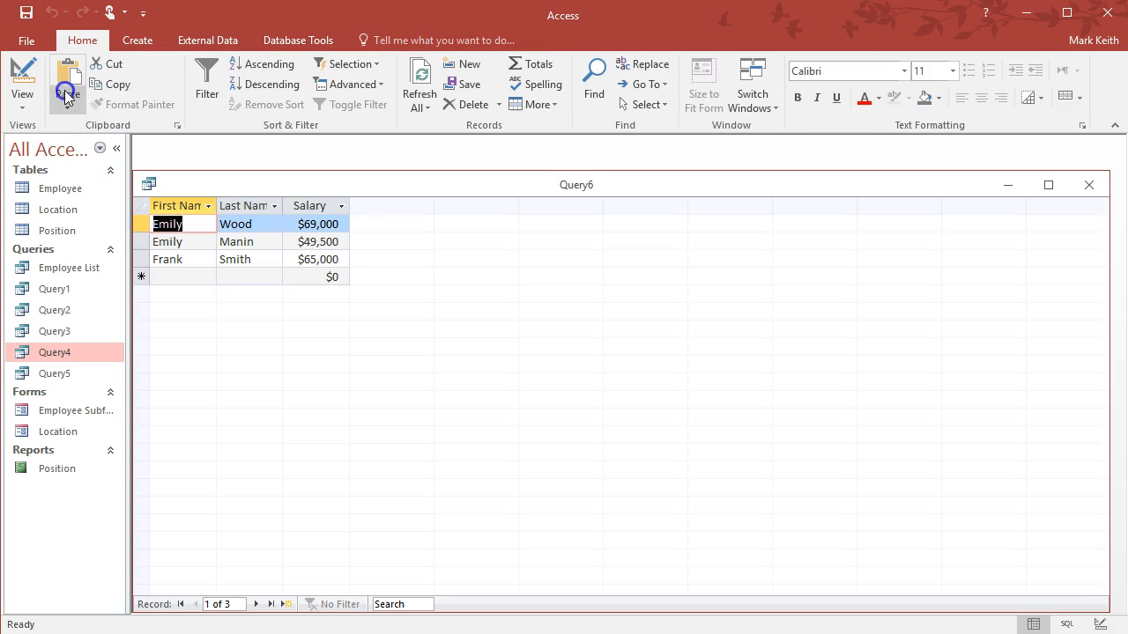
Step: Open Query6 in SQL view and examine how the WHERE clause expresses the combined Or criterion
{"action": "left_click", "coordinate": [27, 74]}
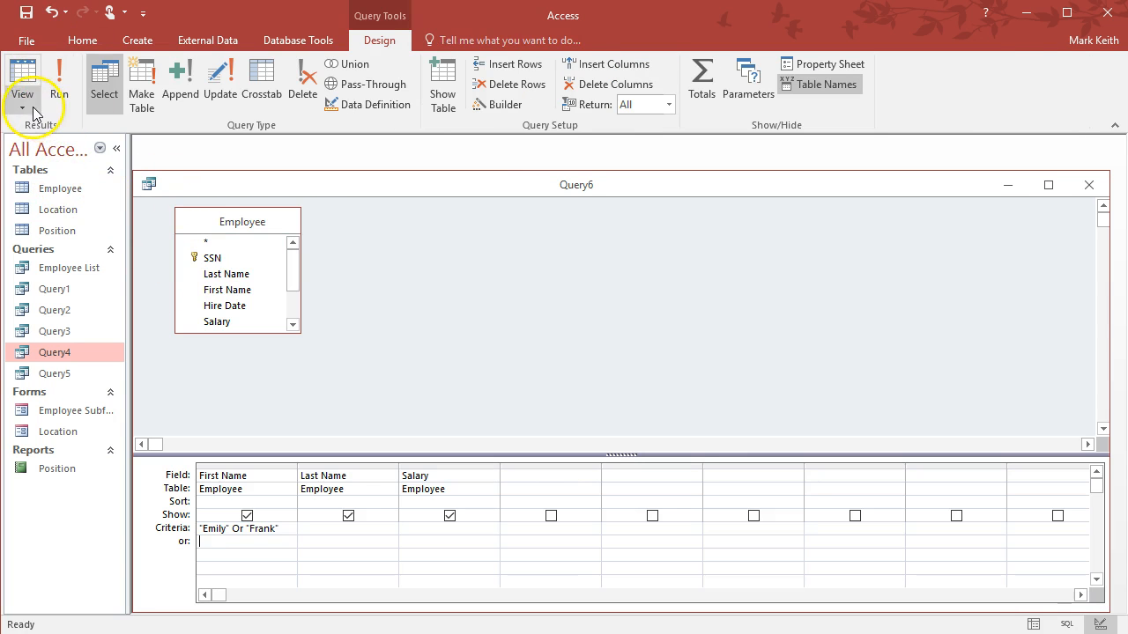
{"action": "left_click", "coordinate": [23, 104]}
{"action": "left_click", "coordinate": [51, 176]}
{"action": "left_click", "coordinate": [234, 273]}
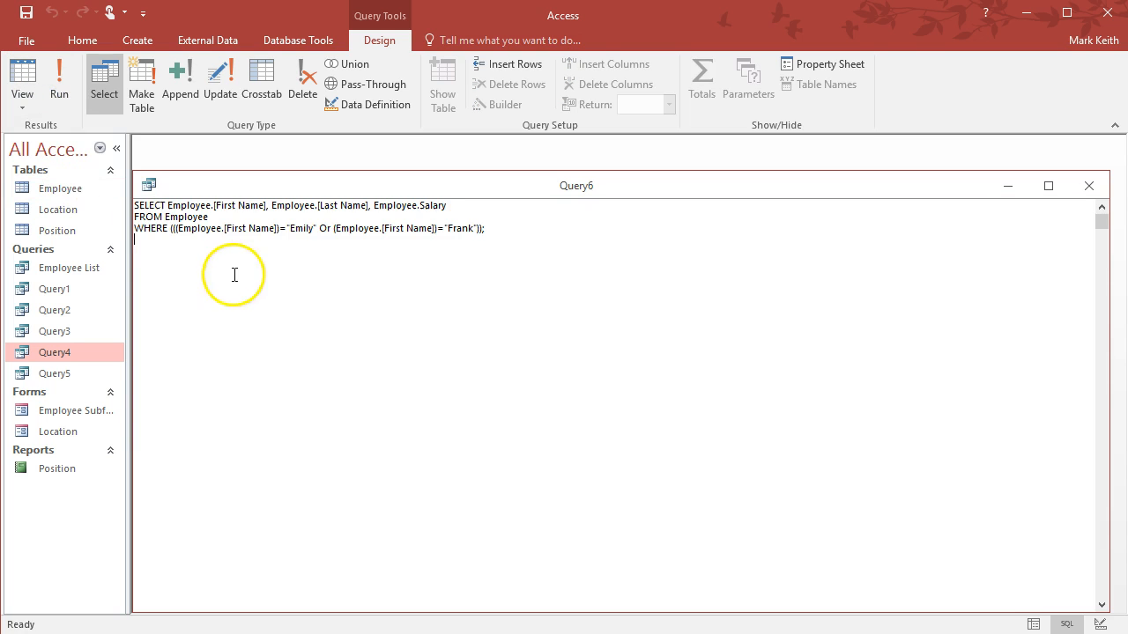
{"action": "left_click", "coordinate": [152, 227]}
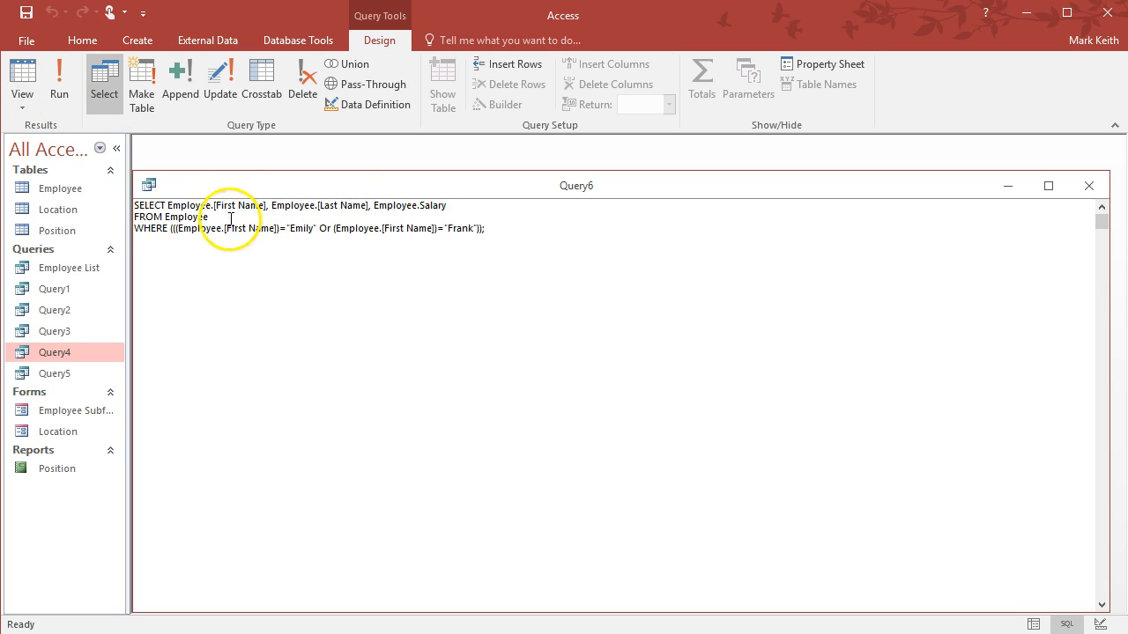
Step: Return Query6 to Design view and move the second first name from the combined First Name criterion to the or row
{"action": "left_click", "coordinate": [22, 74]}
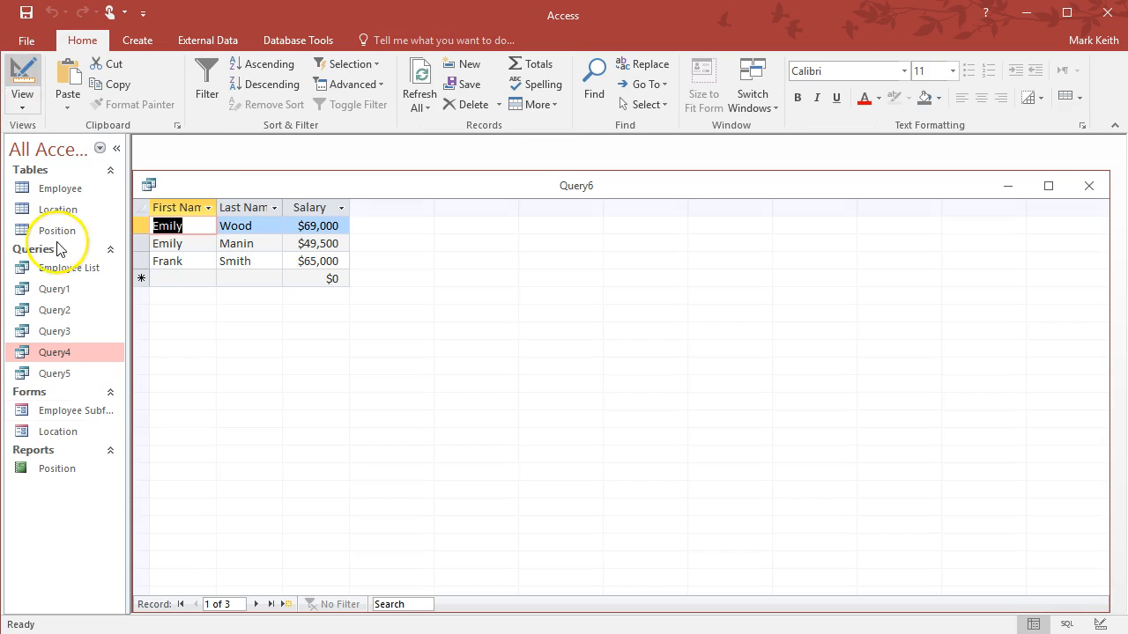
{"action": "left_click", "coordinate": [21, 76]}
{"action": "left_click", "coordinate": [281, 526]}
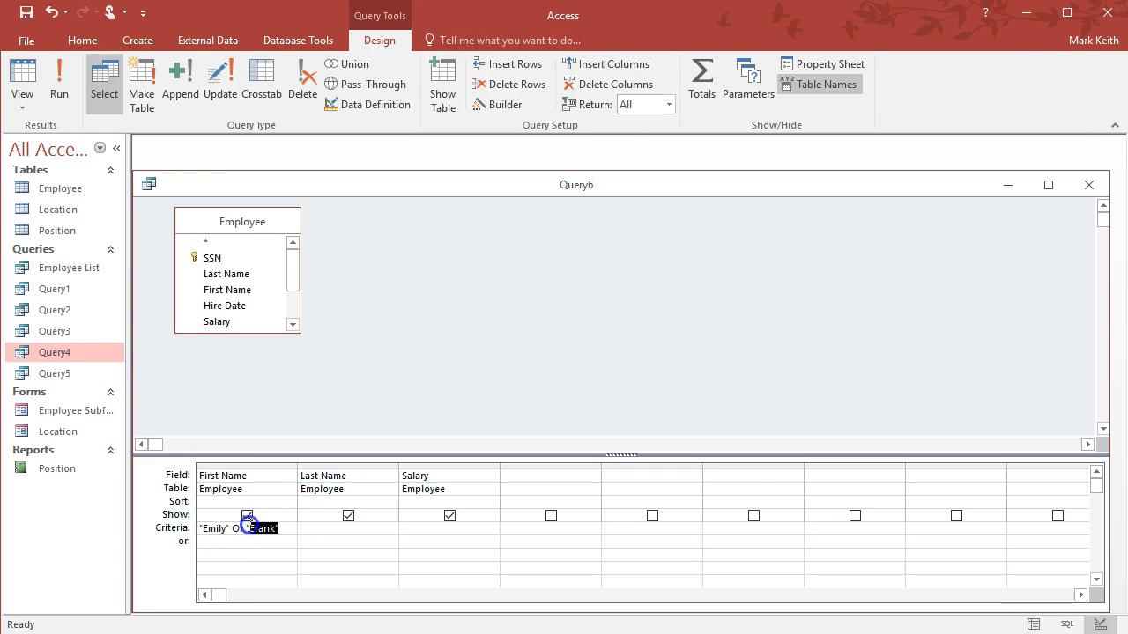
{"action": "key", "text": "BackSpace"}
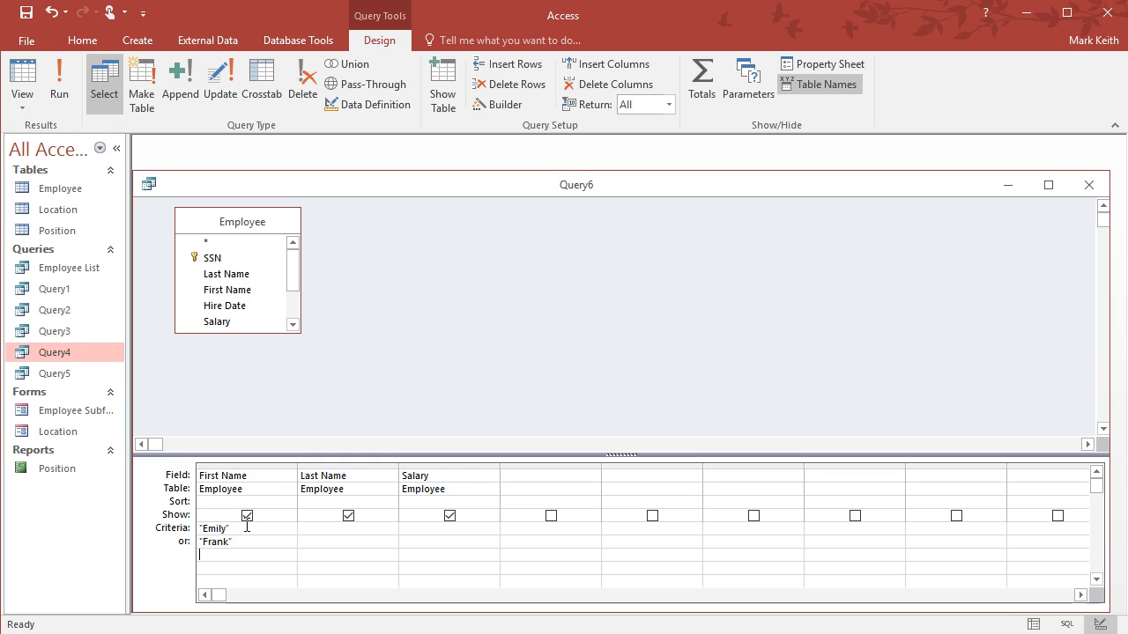
Step: Open the SQL view of Query6 to examine the WHERE clause produced by the separate or row
{"action": "left_click", "coordinate": [34, 99]}
{"action": "left_click", "coordinate": [24, 107]}
{"action": "left_click", "coordinate": [53, 170]}
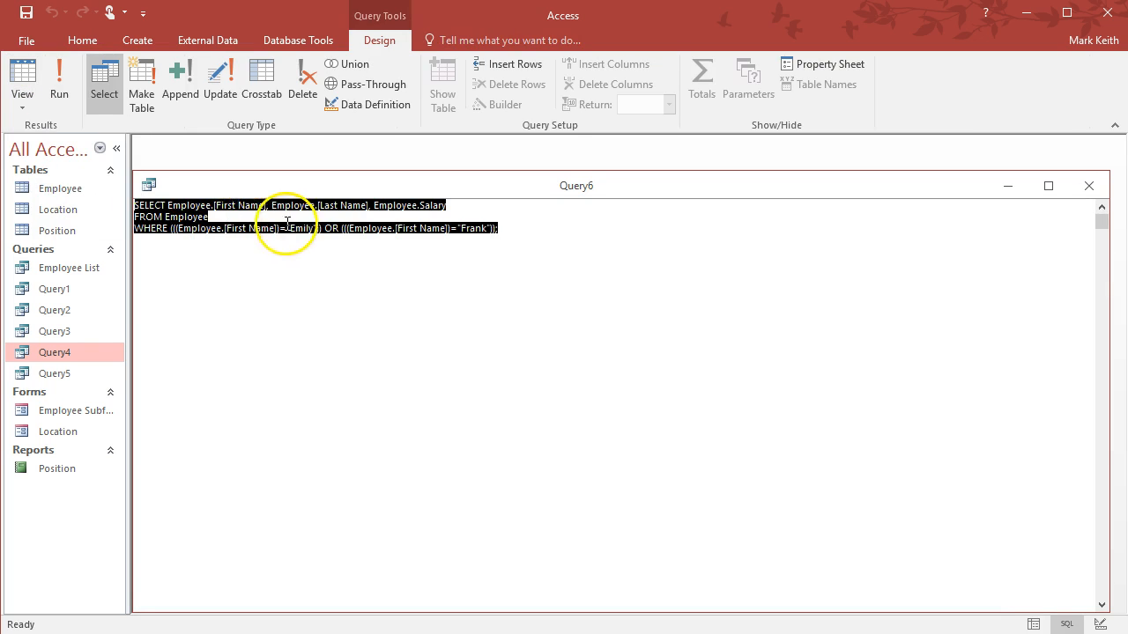
Step: Show the query's results in Datasheet view and close it, saving it as Query6
{"action": "left_click", "coordinate": [22, 77]}
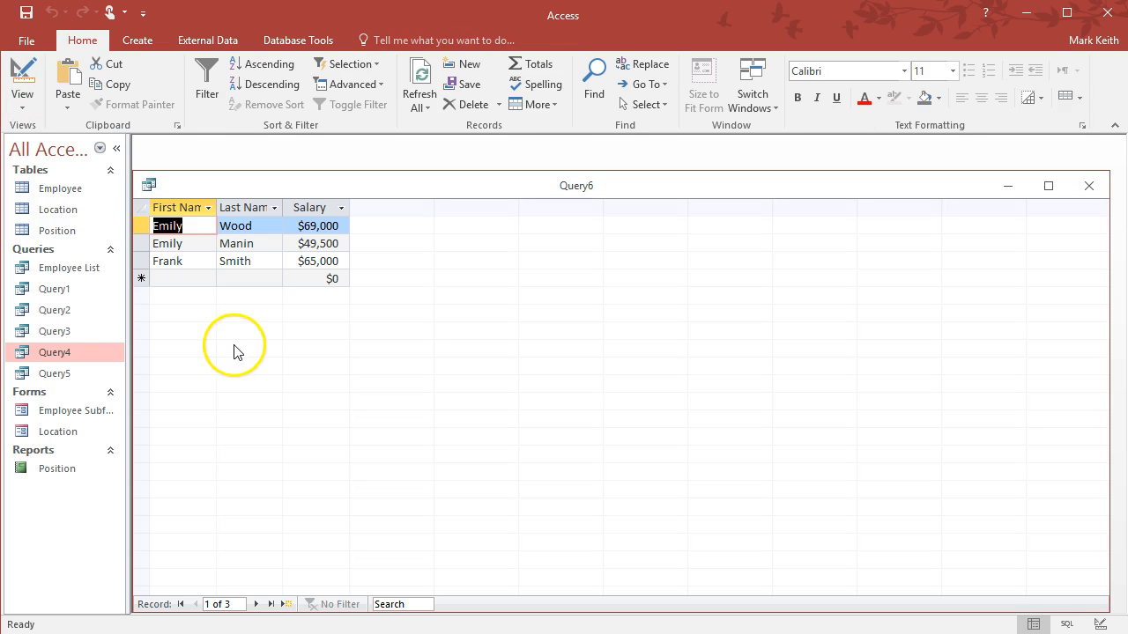
{"action": "left_click", "coordinate": [1089, 186]}
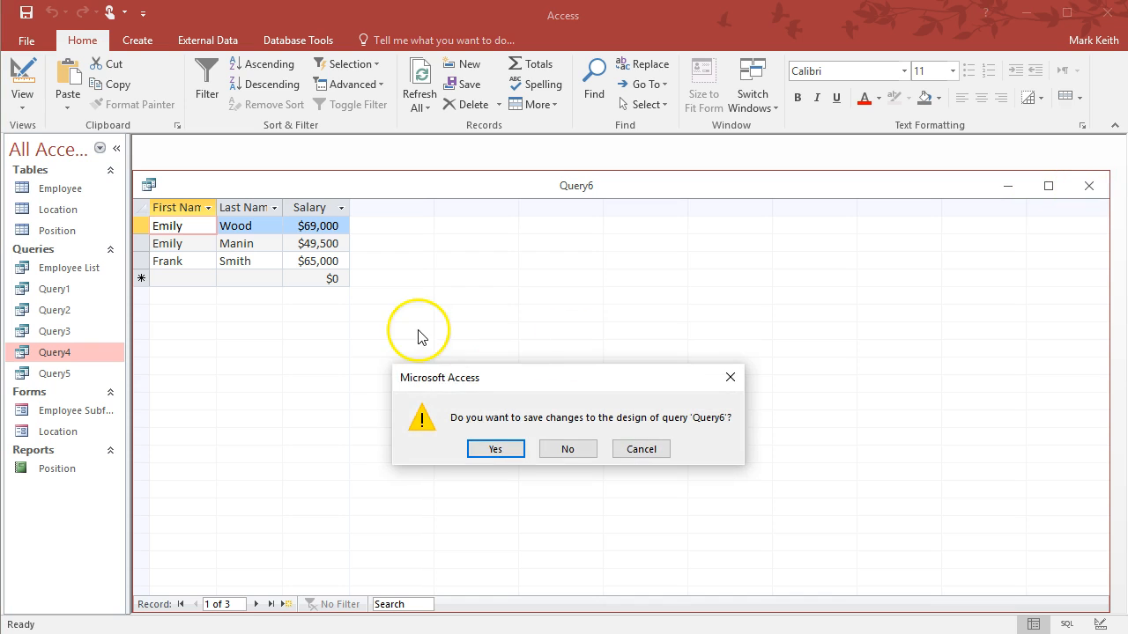
{"action": "left_click", "coordinate": [496, 450]}
{"action": "left_click", "coordinate": [564, 262]}
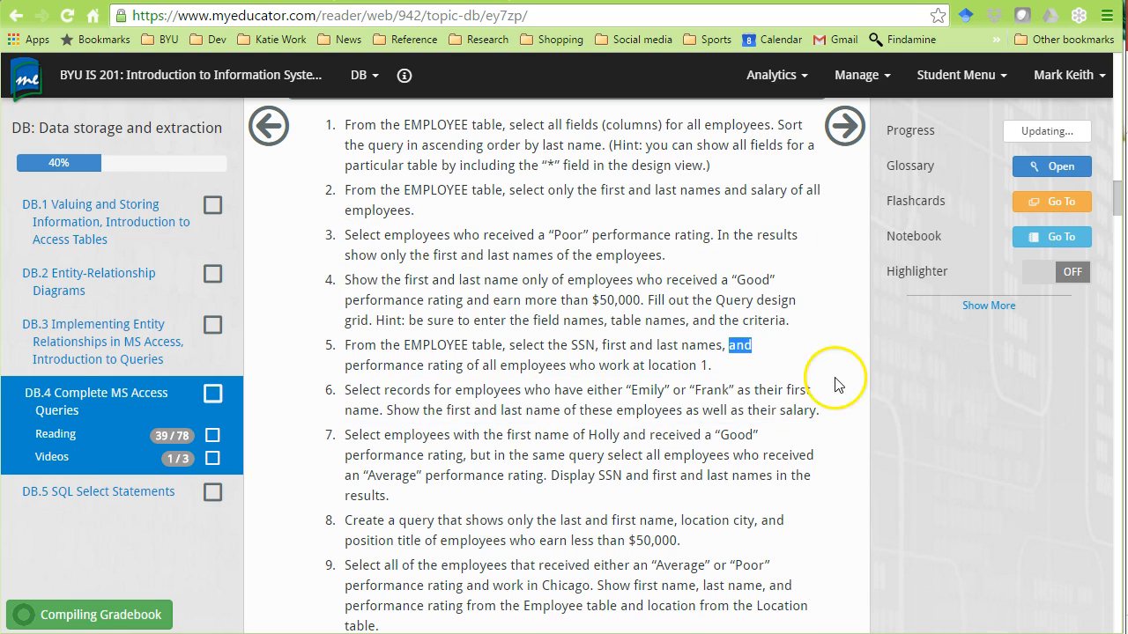
Step: Read exercise 7 in the browser's exercise list for its criteria and the fields to display
{"action": "left_click_drag", "start_coordinate": [1119, 203], "coordinate": [1119, 222]}
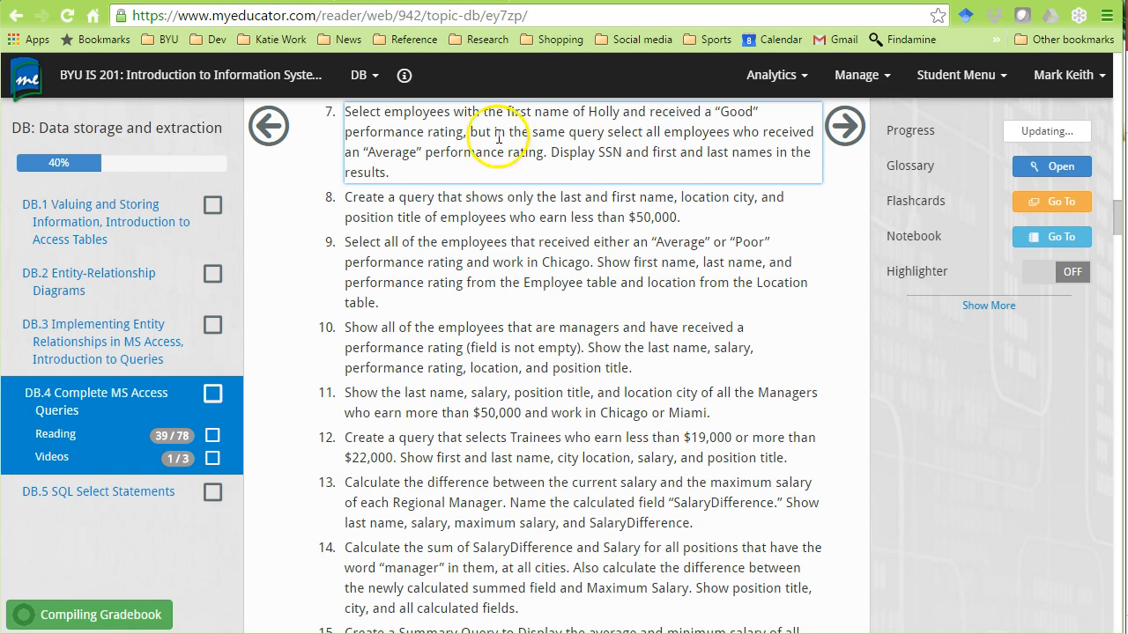
{"action": "left_click_drag", "start_coordinate": [570, 136], "coordinate": [578, 137]}
{"action": "left_click", "coordinate": [590, 134]}
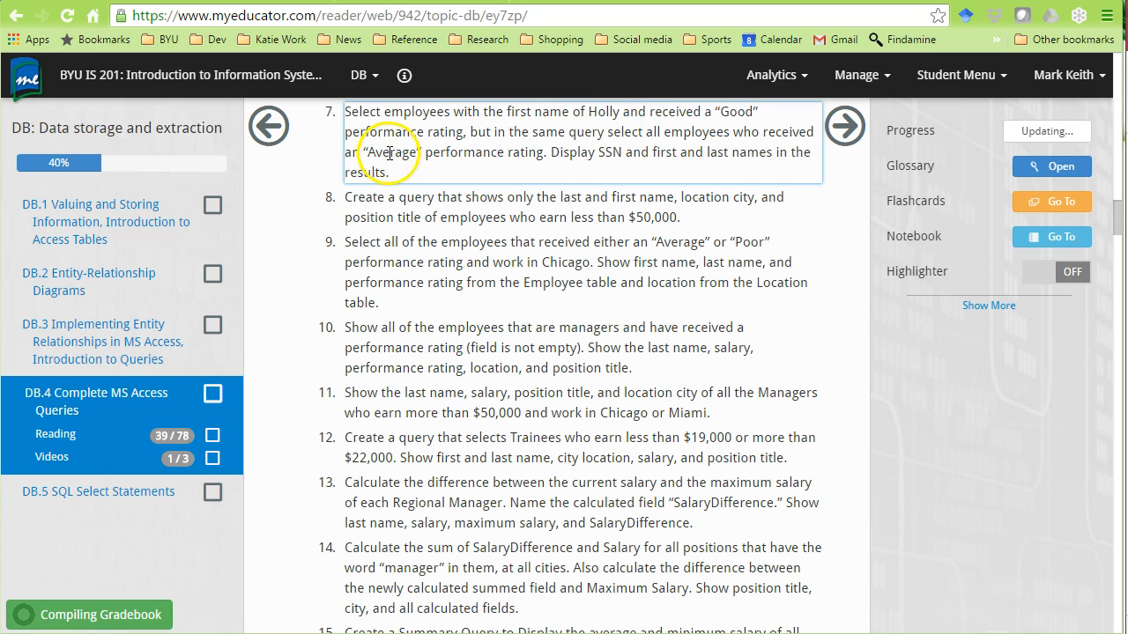
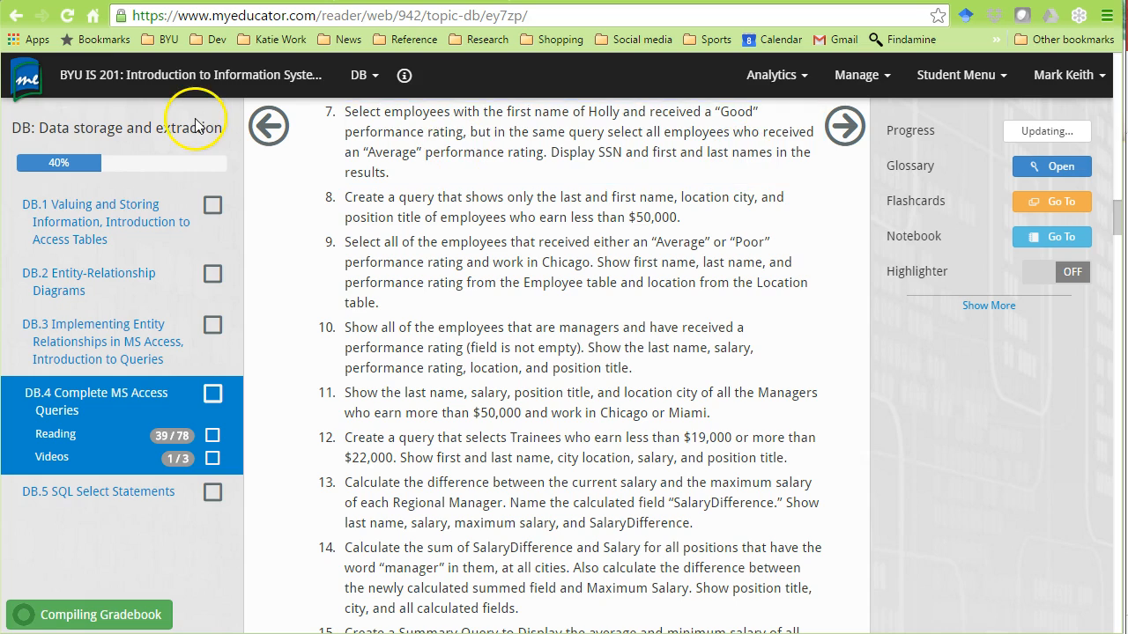
Step: Switch to Access and create a new query in Design view based on the Employee table
{"action": "key", "text": "alt+Tab"}
{"action": "left_click", "coordinate": [135, 39]}
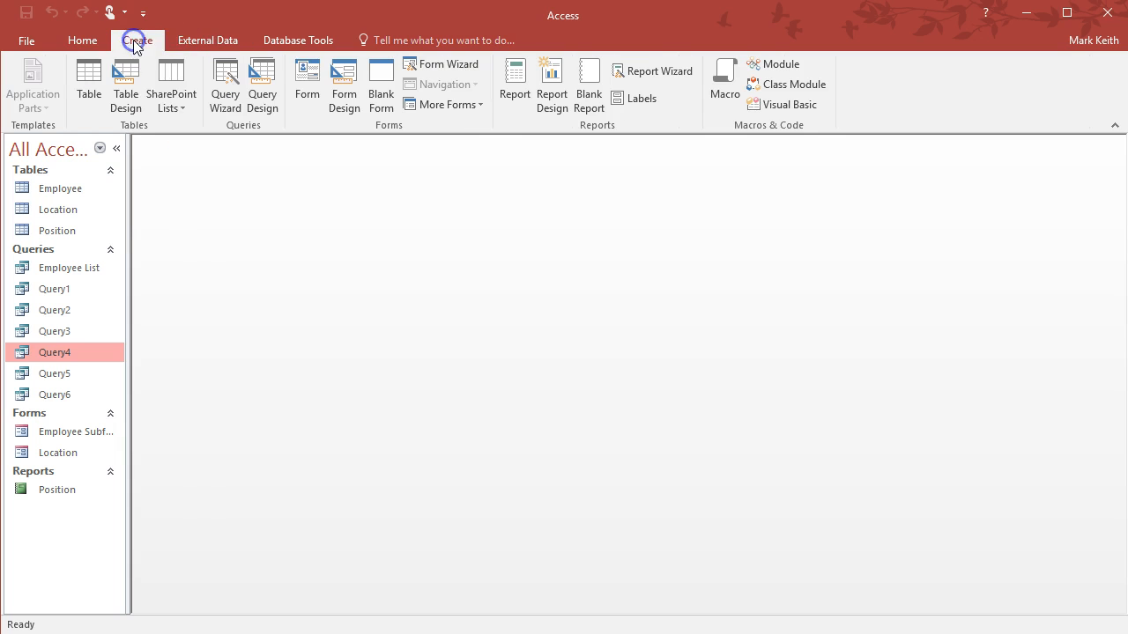
{"action": "left_click", "coordinate": [266, 99]}
{"action": "left_click", "coordinate": [590, 492]}
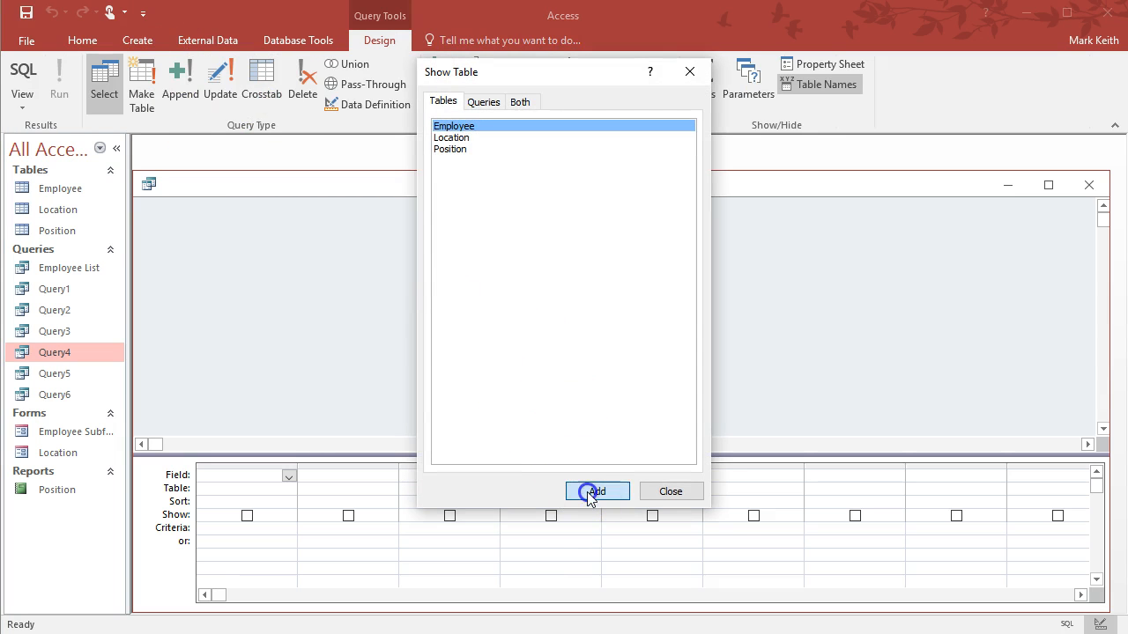
{"action": "left_click", "coordinate": [656, 489]}
Step: Add the SSN, First Name and Last Name fields from the Employee table to the query
{"action": "double_click", "coordinate": [214, 258]}
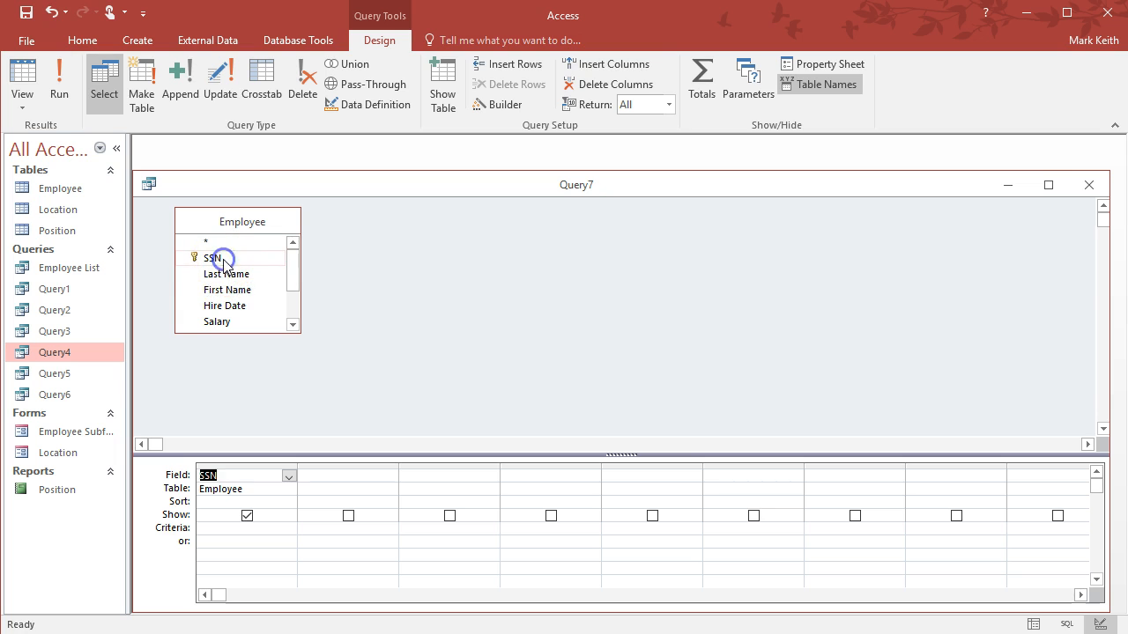
{"action": "double_click", "coordinate": [220, 290]}
{"action": "double_click", "coordinate": [224, 274]}
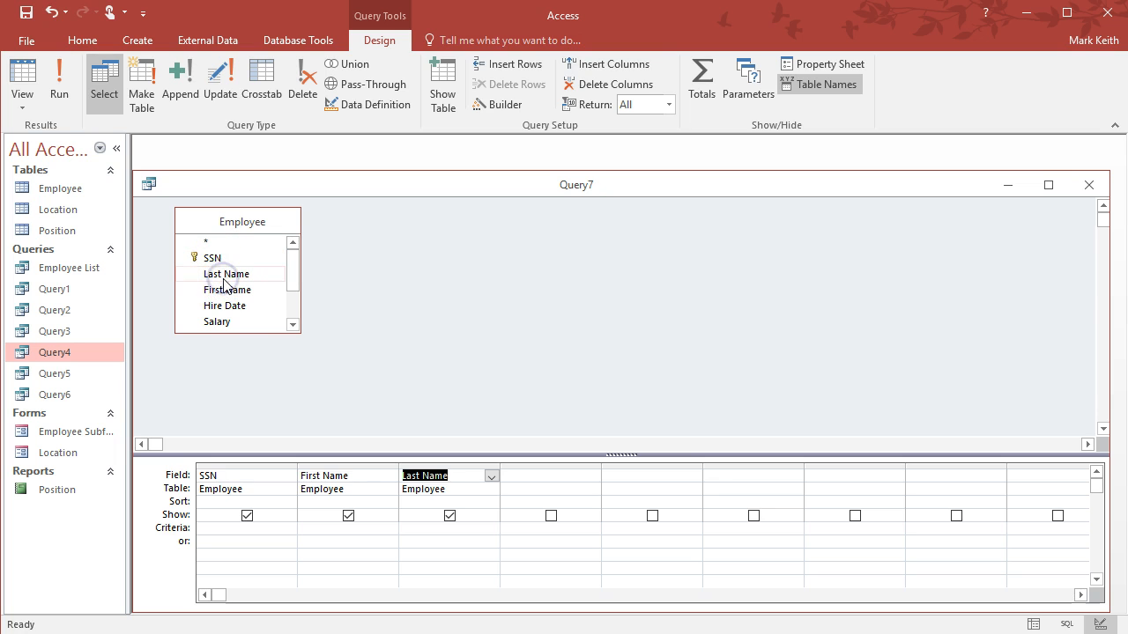
Step: Enter exercise 7's first name as the First Name criterion and add the Performance field with the criterion "Good" in the same row
{"action": "left_click", "coordinate": [320, 528]}
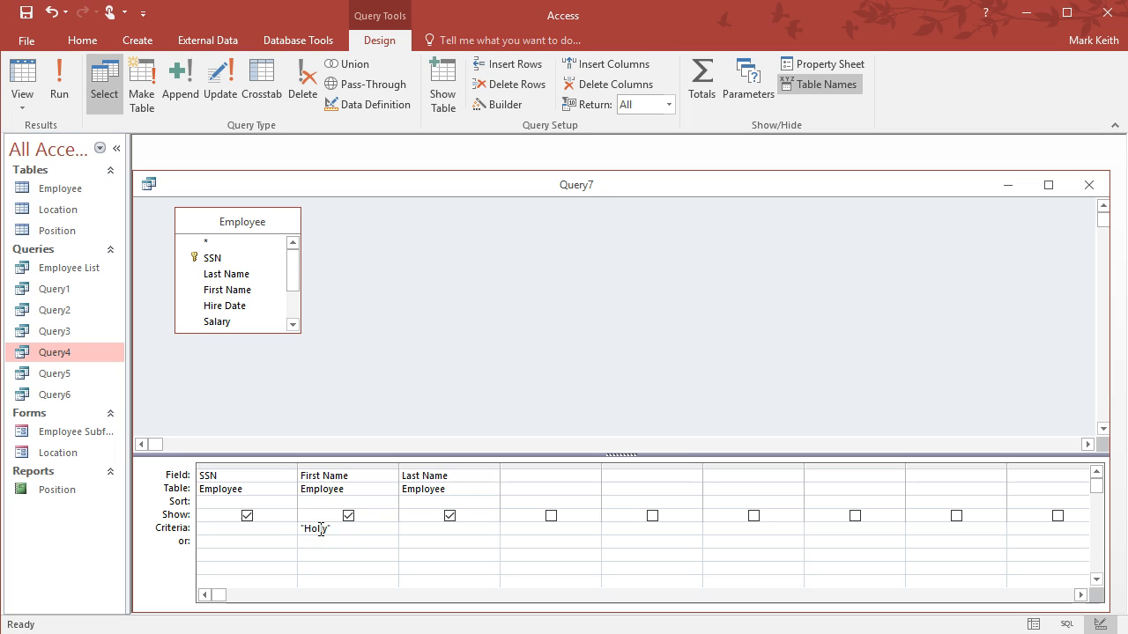
{"action": "left_click_drag", "start_coordinate": [296, 289], "coordinate": [294, 314]}
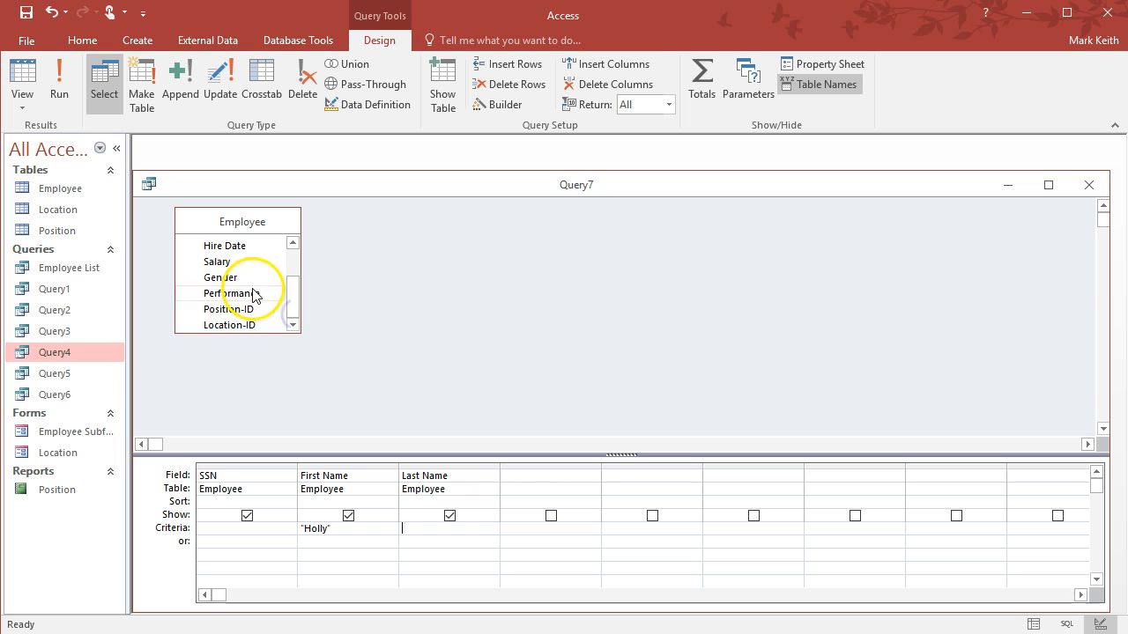
{"action": "double_click", "coordinate": [231, 293]}
{"action": "left_click", "coordinate": [526, 527]}
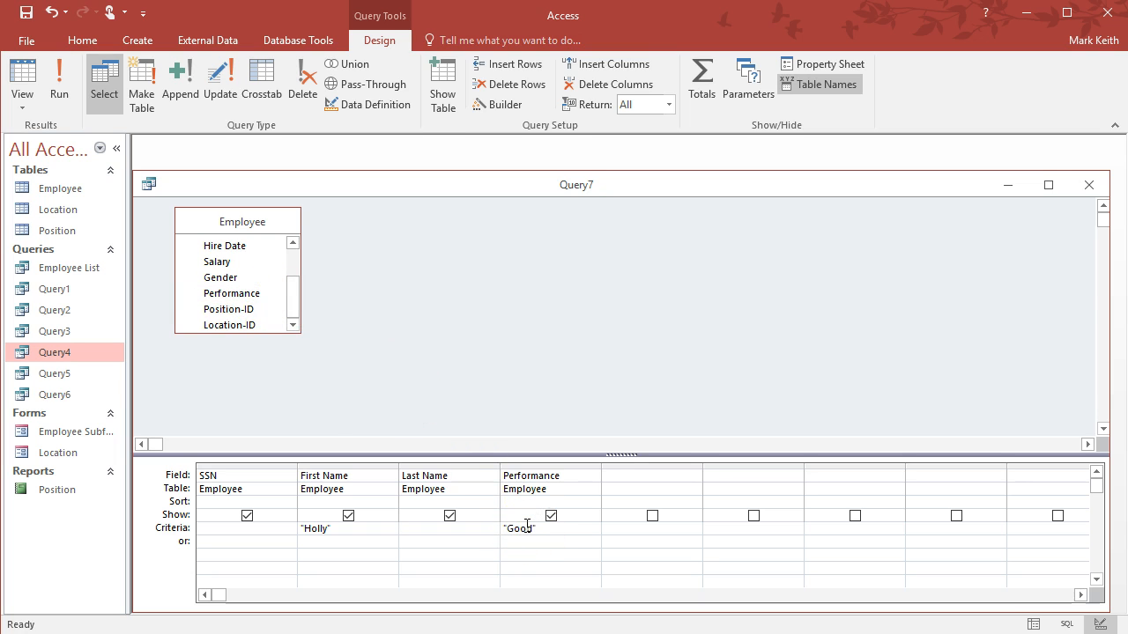
Step: Add "Average" as an alternative Performance criterion in the or row and check how the criteria rows combine
{"action": "left_click", "coordinate": [267, 528]}
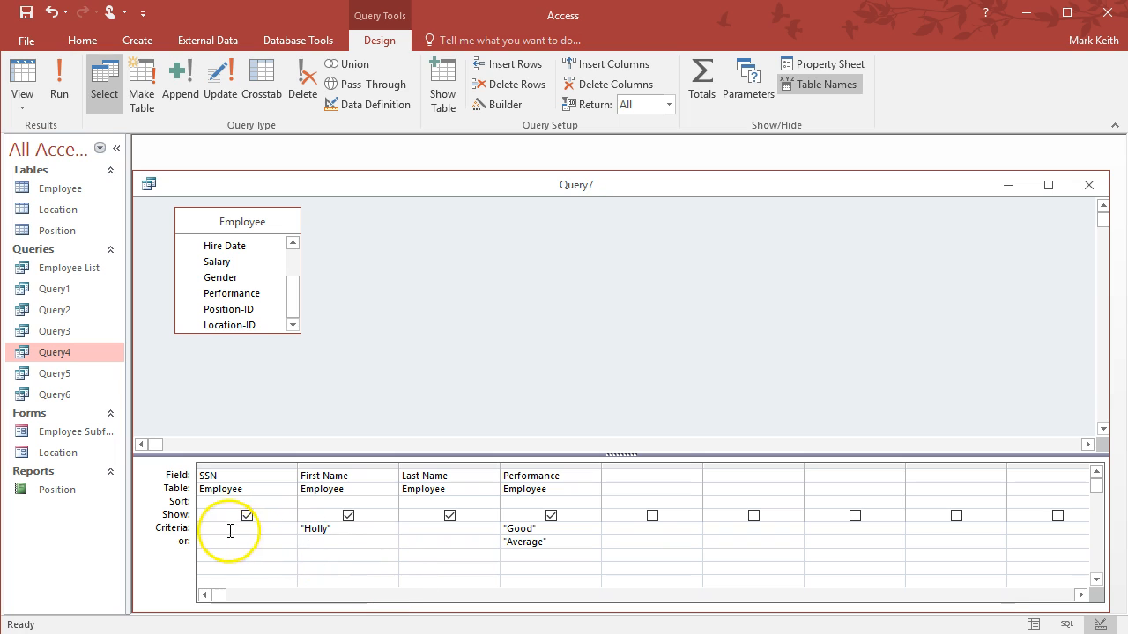
{"action": "left_click", "coordinate": [301, 529]}
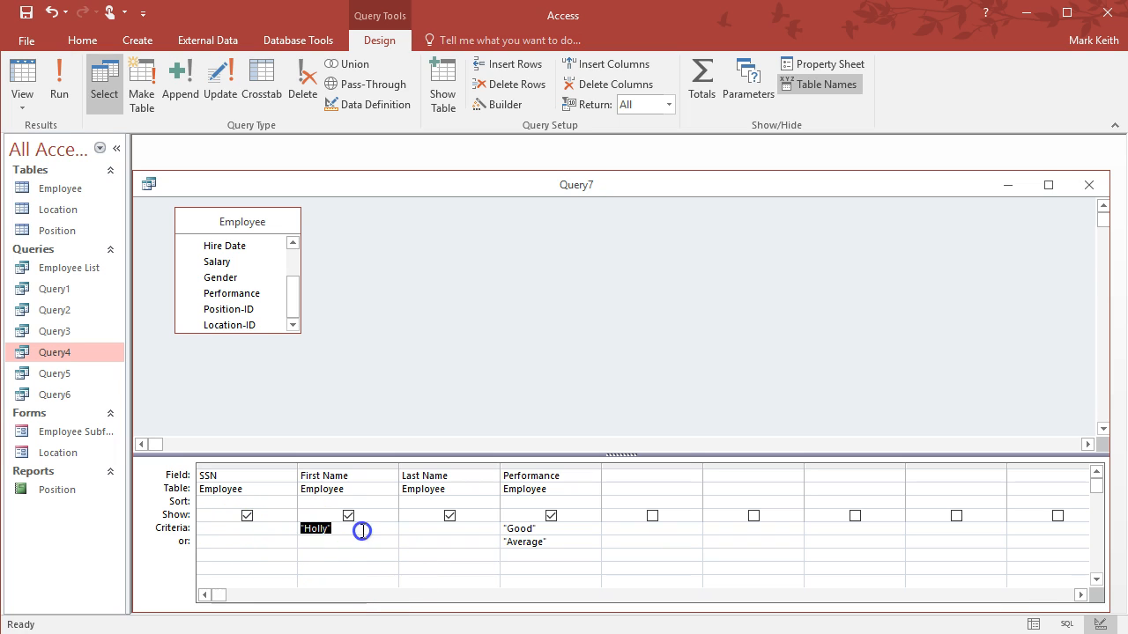
{"action": "left_click", "coordinate": [550, 527]}
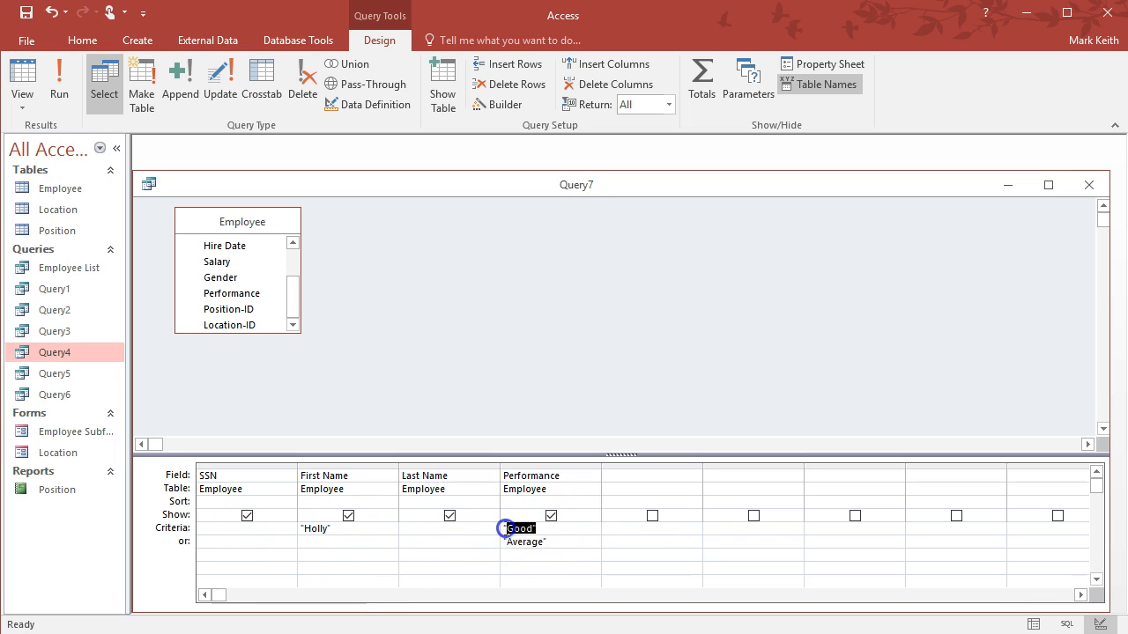
{"action": "left_click", "coordinate": [331, 526]}
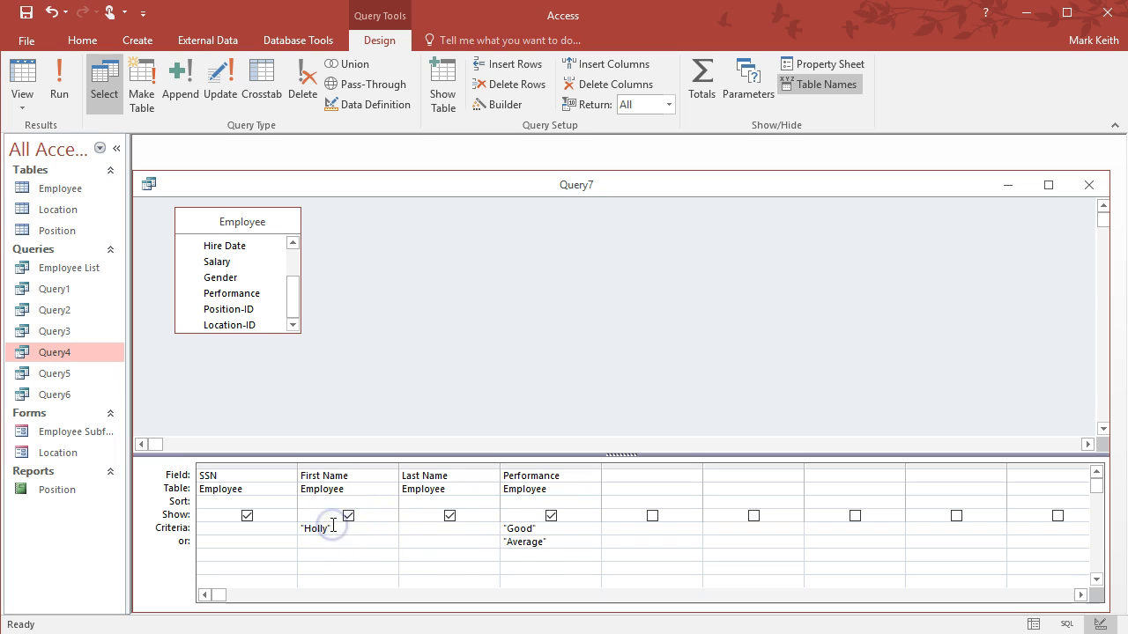
{"action": "left_click", "coordinate": [547, 531]}
{"action": "left_click", "coordinate": [316, 542]}
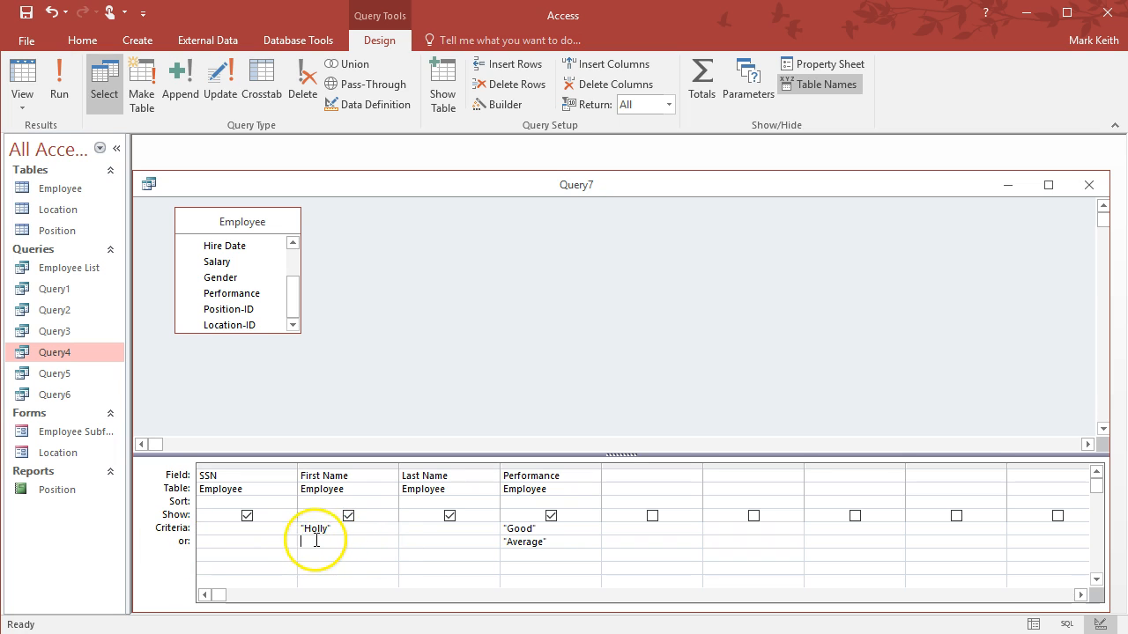
{"action": "left_click", "coordinate": [569, 538]}
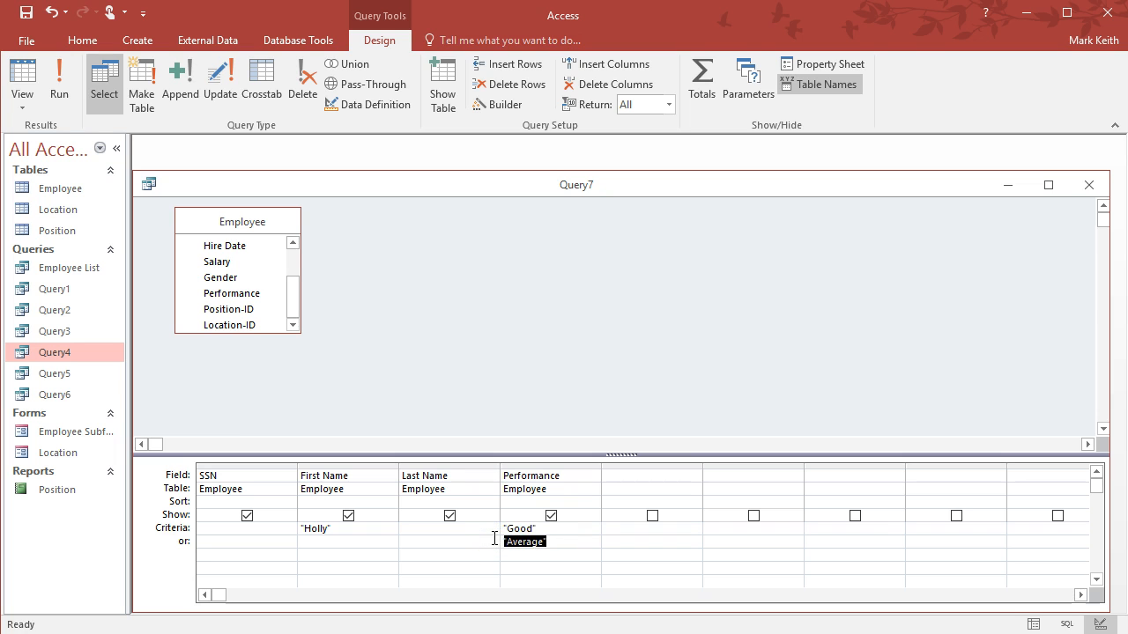
Step: Run the query and examine the performance ratings of the records matching the first-name criterion
{"action": "left_click", "coordinate": [67, 97]}
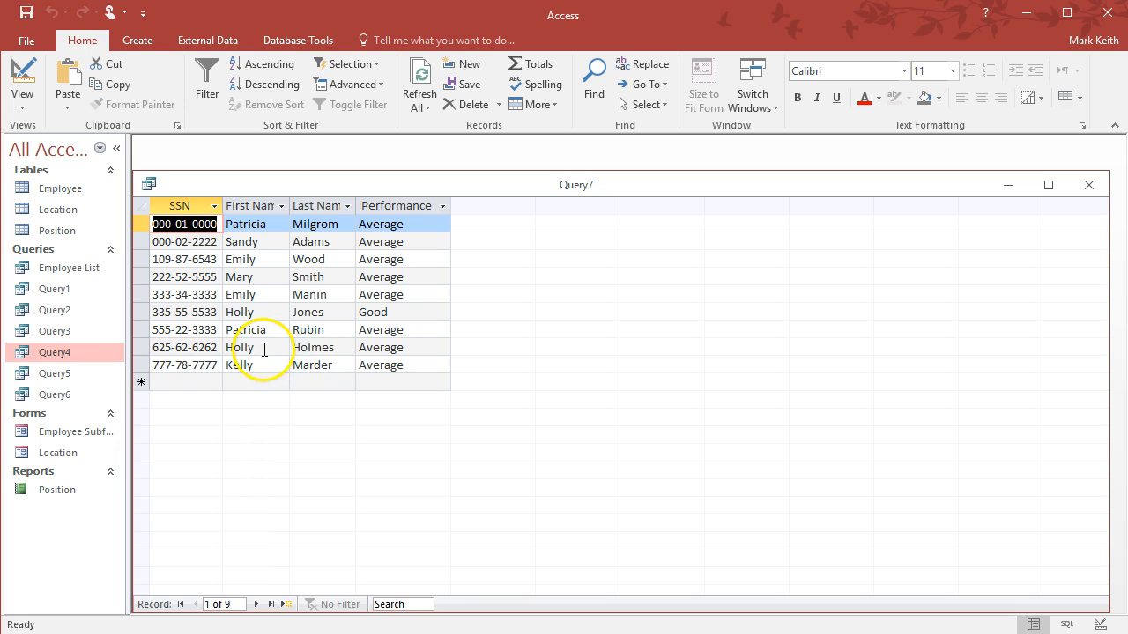
{"action": "left_click", "coordinate": [365, 352]}
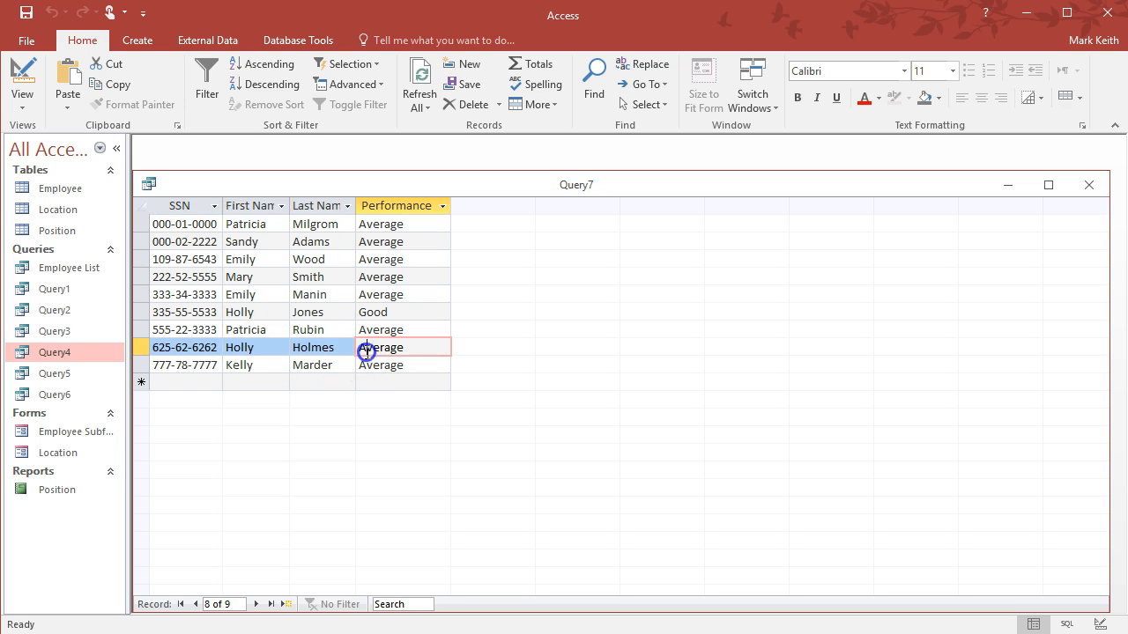
{"action": "left_click", "coordinate": [260, 347]}
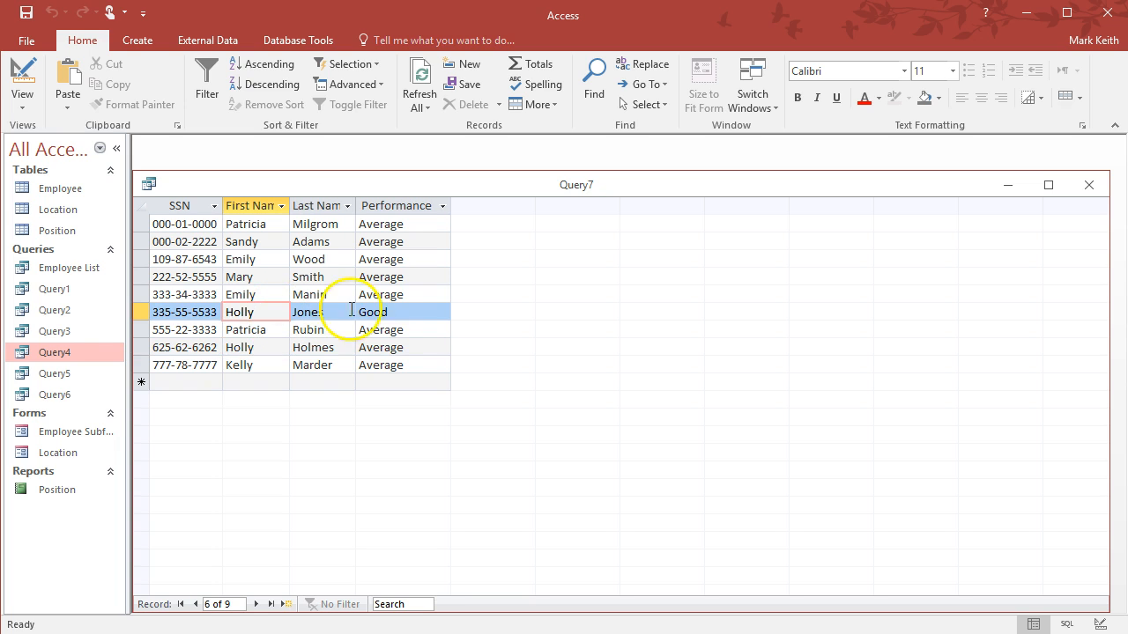
{"action": "left_click", "coordinate": [388, 311]}
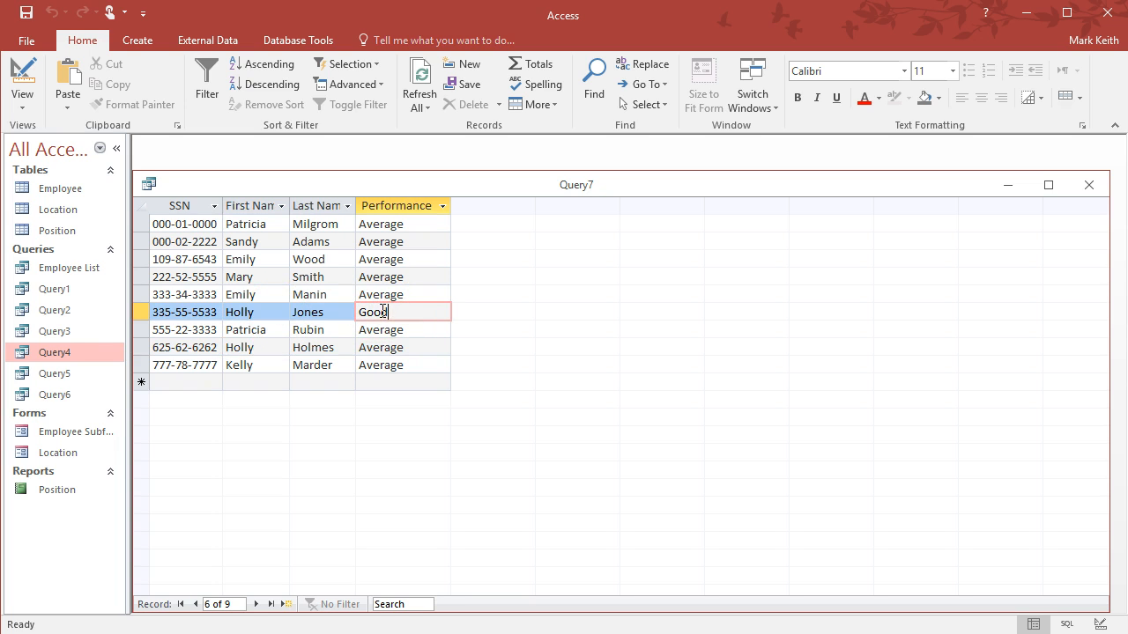
{"action": "left_click", "coordinate": [249, 313]}
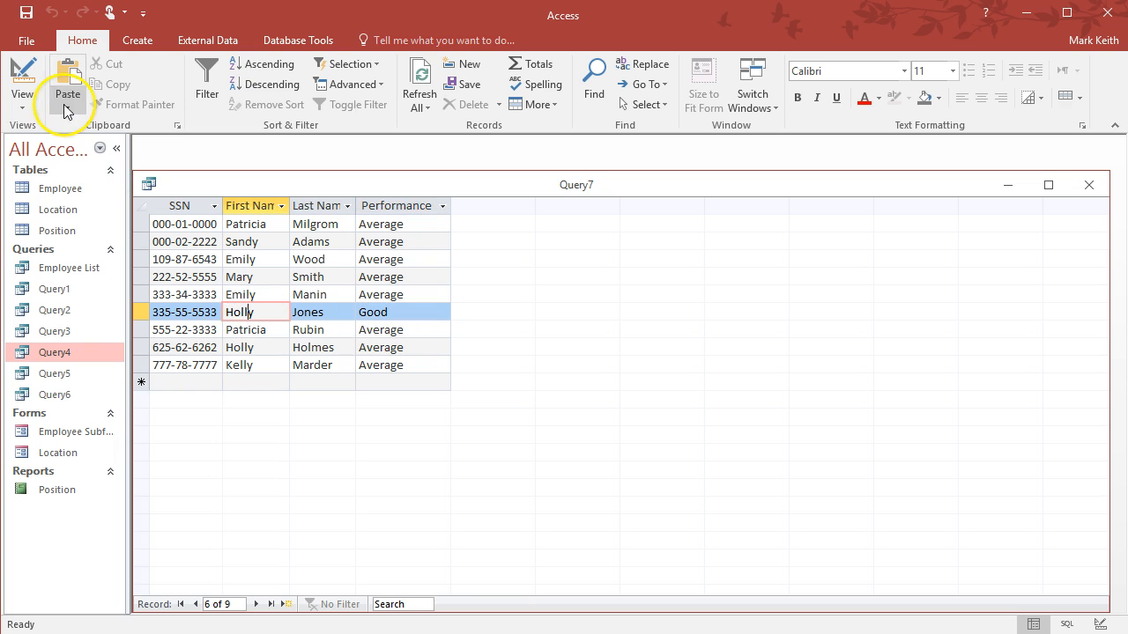
Step: Save the query as Query7 and close it
{"action": "left_click", "coordinate": [26, 12]}
{"action": "left_click", "coordinate": [566, 261]}
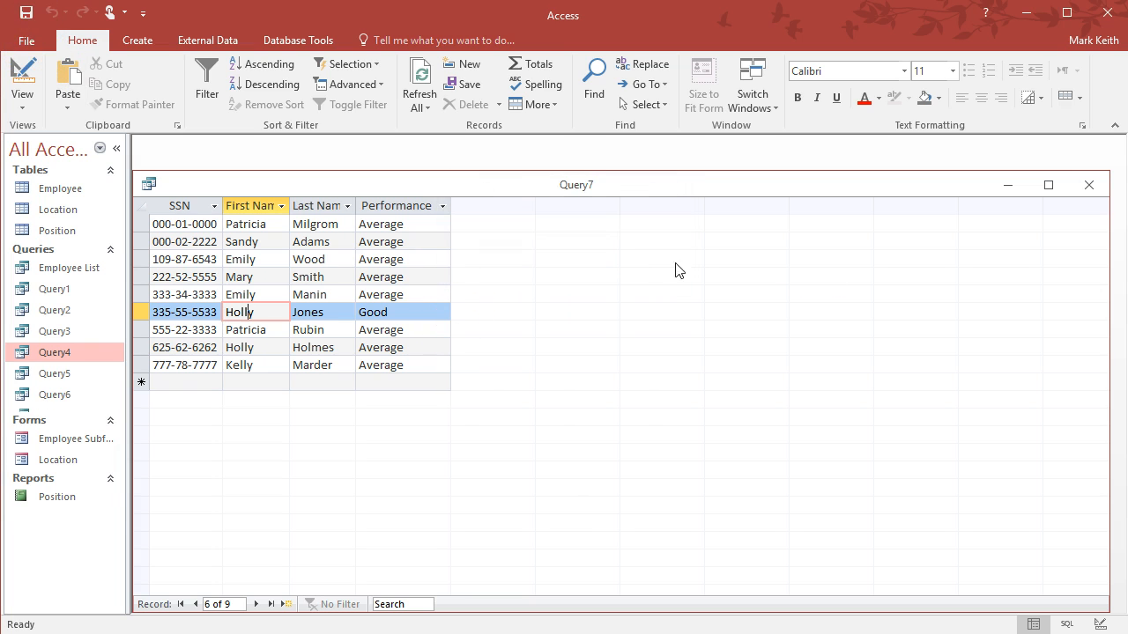
{"action": "left_click", "coordinate": [1088, 185]}
Step: Create a new Design view query for exercise 8 based on the Employee table, with the First Name and Last Name fields
{"action": "key", "text": "alt+Tab"}
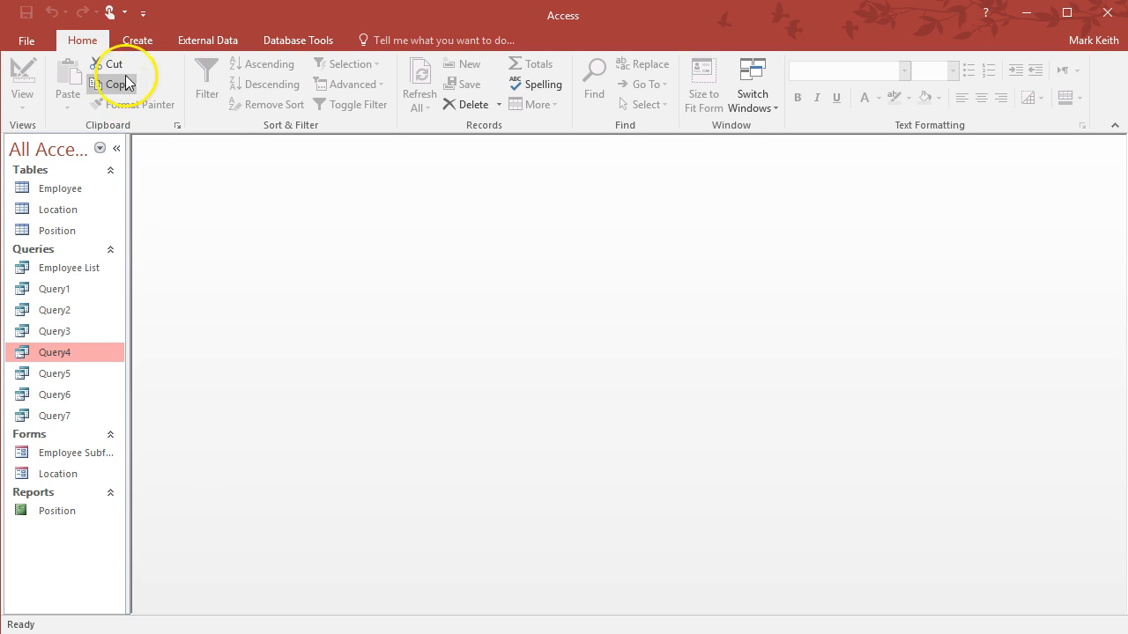
{"action": "left_click", "coordinate": [137, 39]}
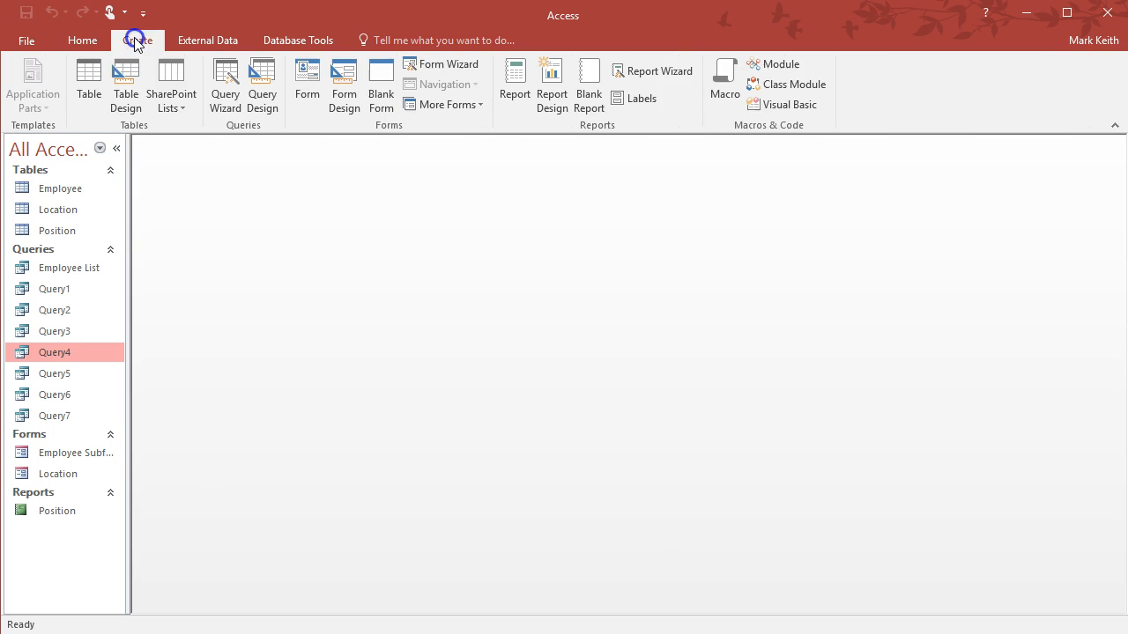
{"action": "left_click", "coordinate": [262, 90]}
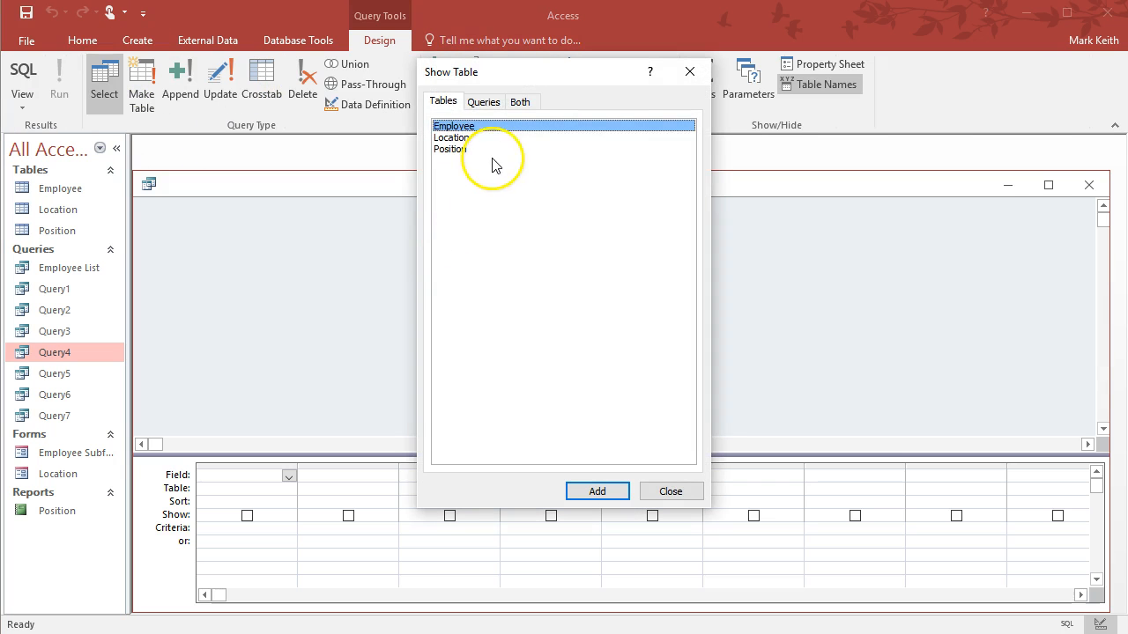
{"action": "double_click", "coordinate": [456, 128]}
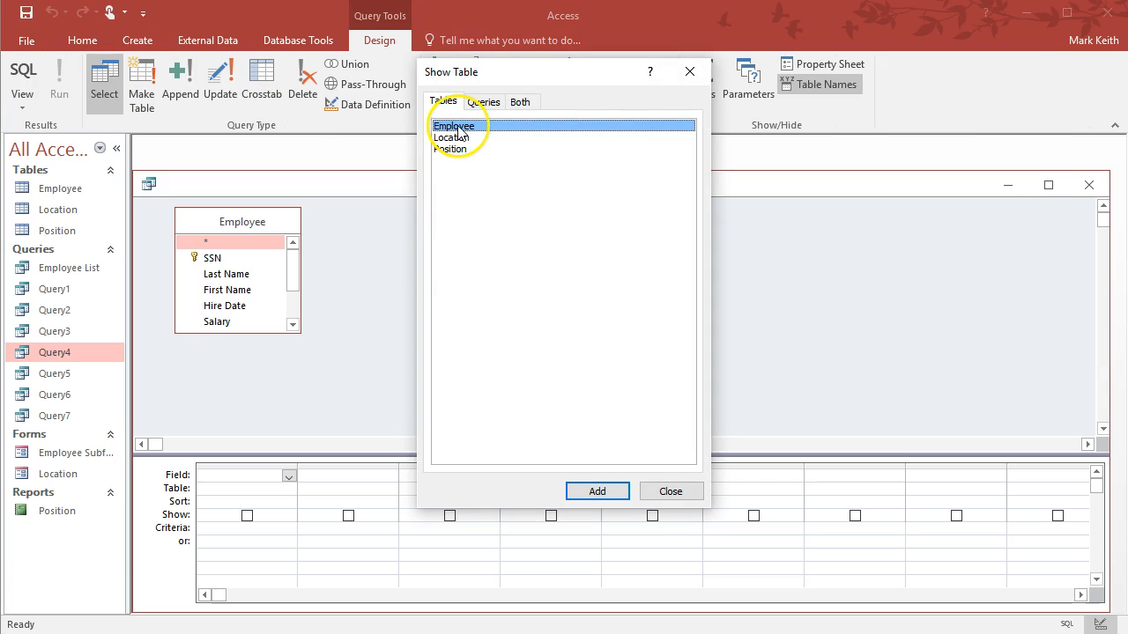
{"action": "left_click", "coordinate": [689, 490]}
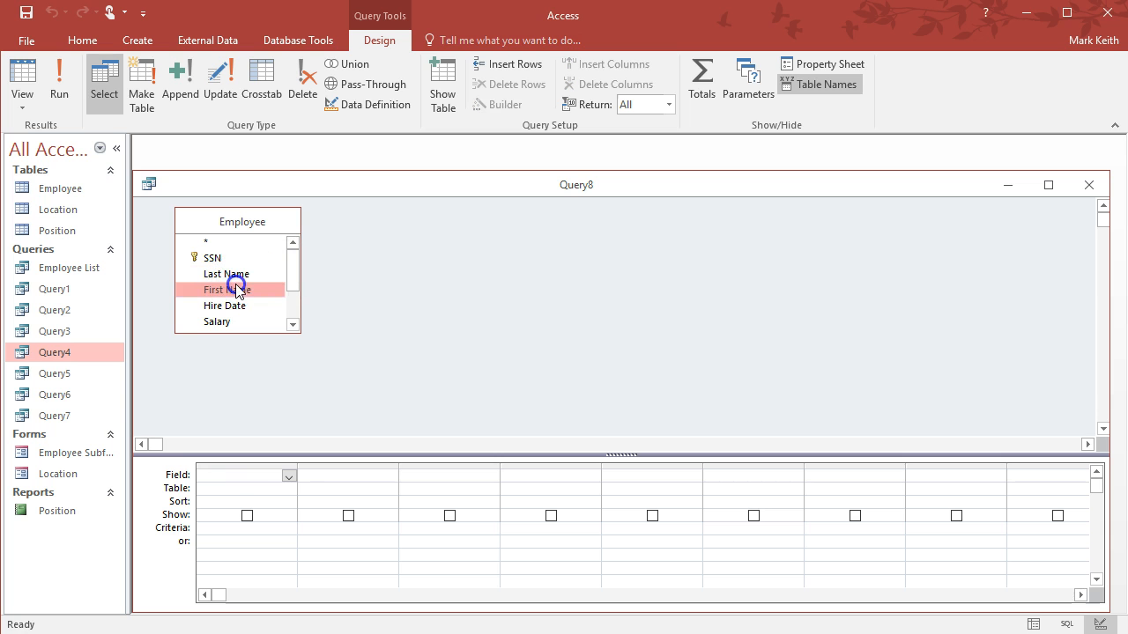
{"action": "double_click", "coordinate": [229, 289]}
{"action": "double_click", "coordinate": [226, 274]}
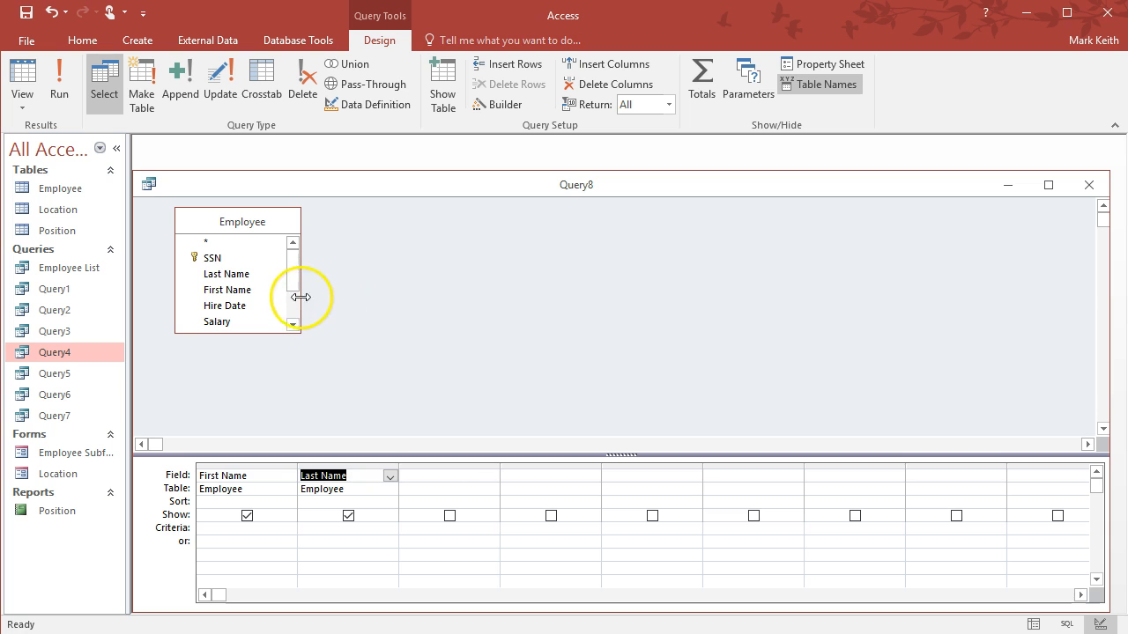
{"action": "scroll", "coordinate": [294, 296], "scroll_direction": "down", "scroll_amount": 3}
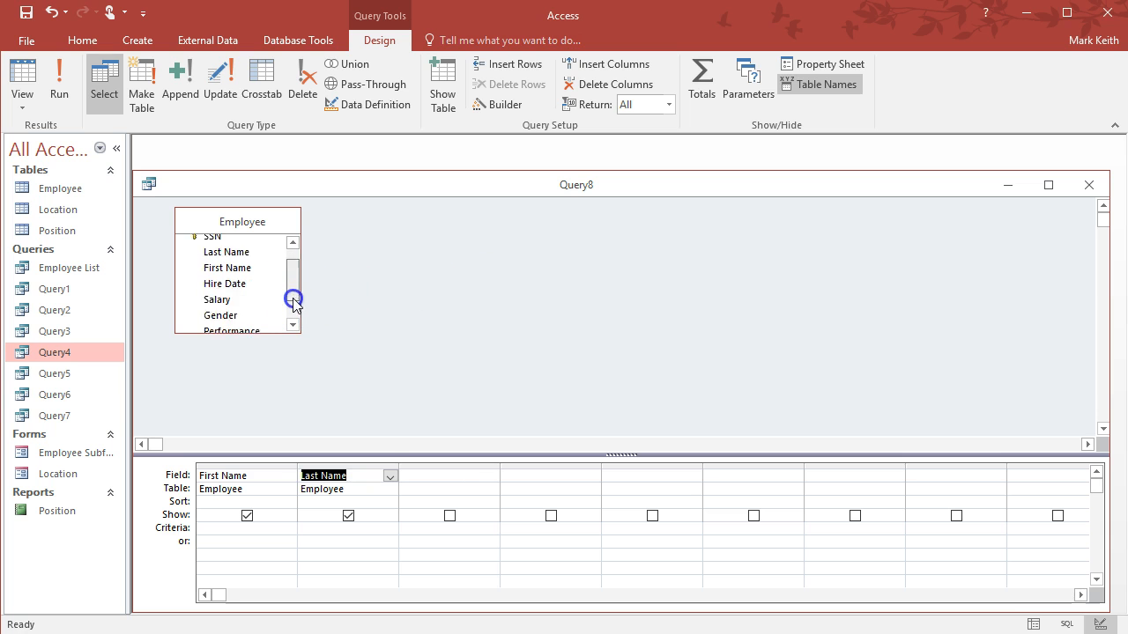
{"action": "double_click", "coordinate": [259, 309]}
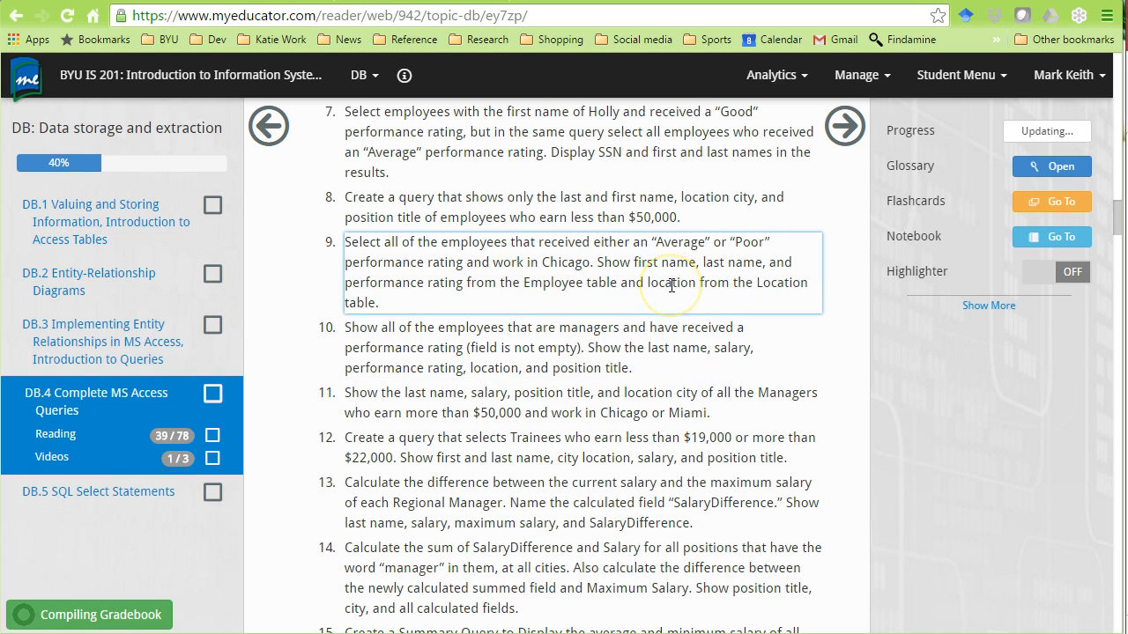
{"action": "left_click", "coordinate": [729, 279]}
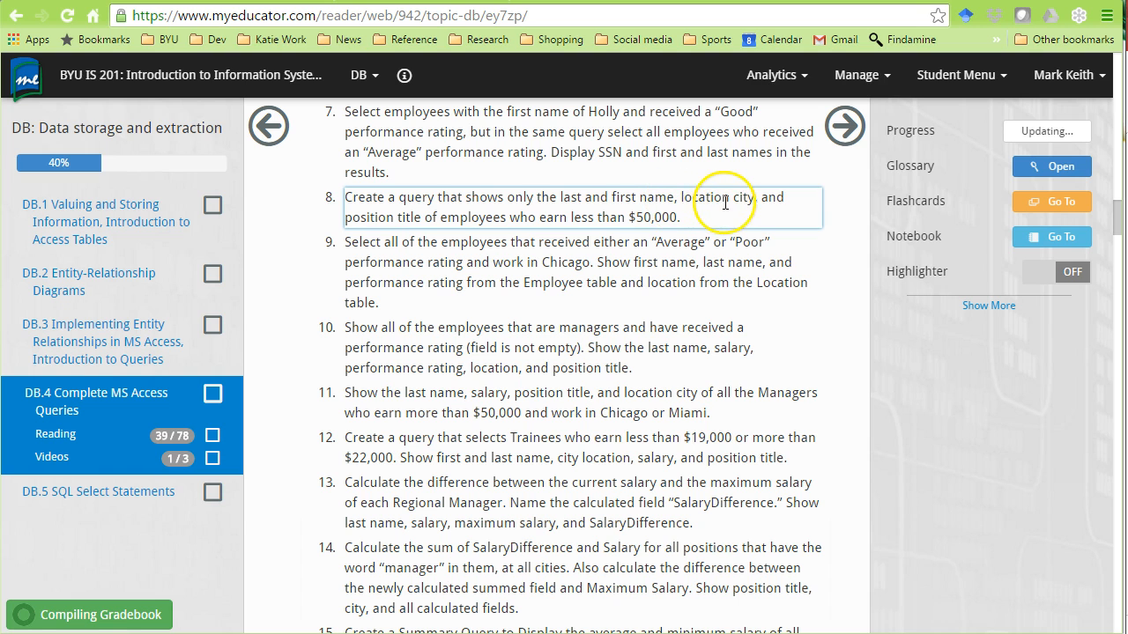
{"action": "key", "text": "alt+Tab"}
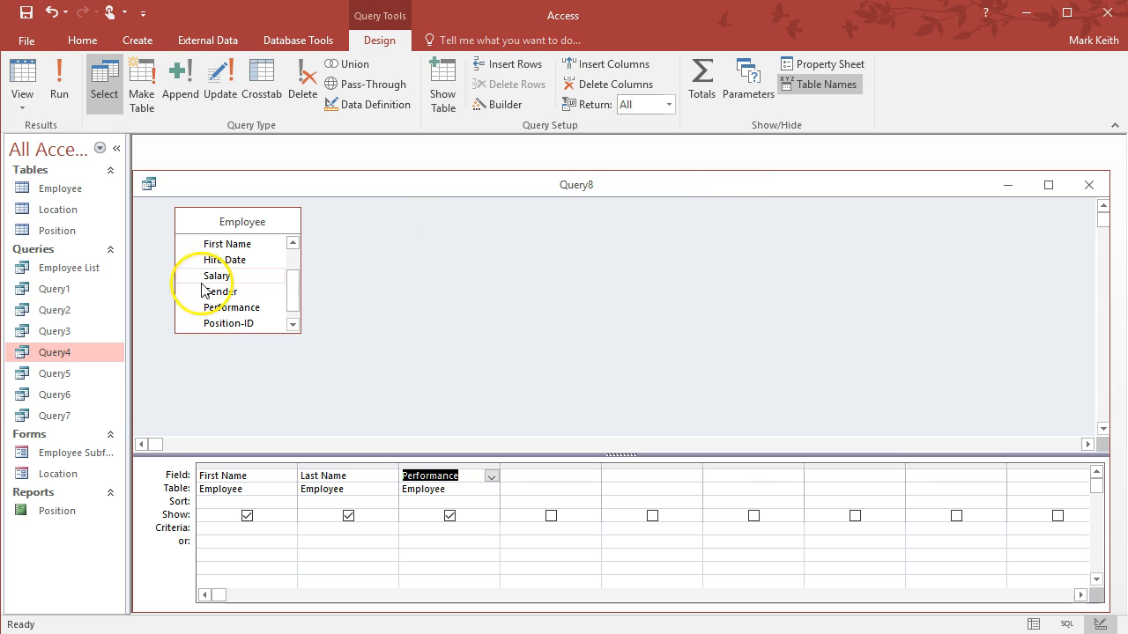
{"action": "left_click", "coordinate": [436, 466]}
{"action": "key", "text": "Delete"}
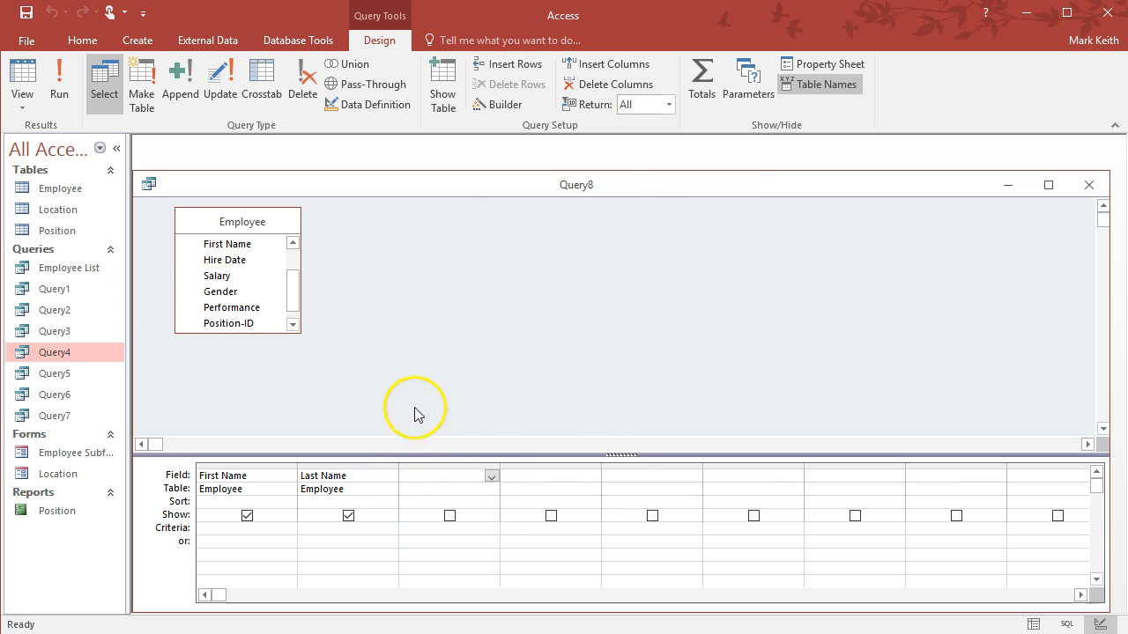
Step: Check the field order in exercise 8 in the browser and move the First Name column after Last Name in the Access query
{"action": "key", "text": "alt+Tab"}
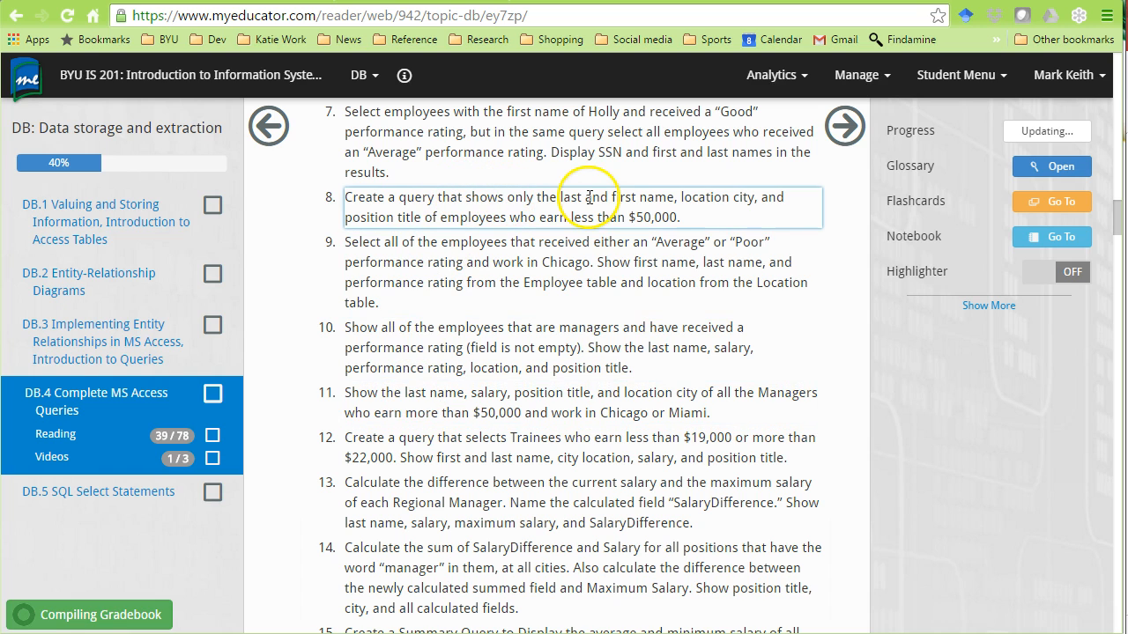
{"action": "key", "text": "alt+Tab"}
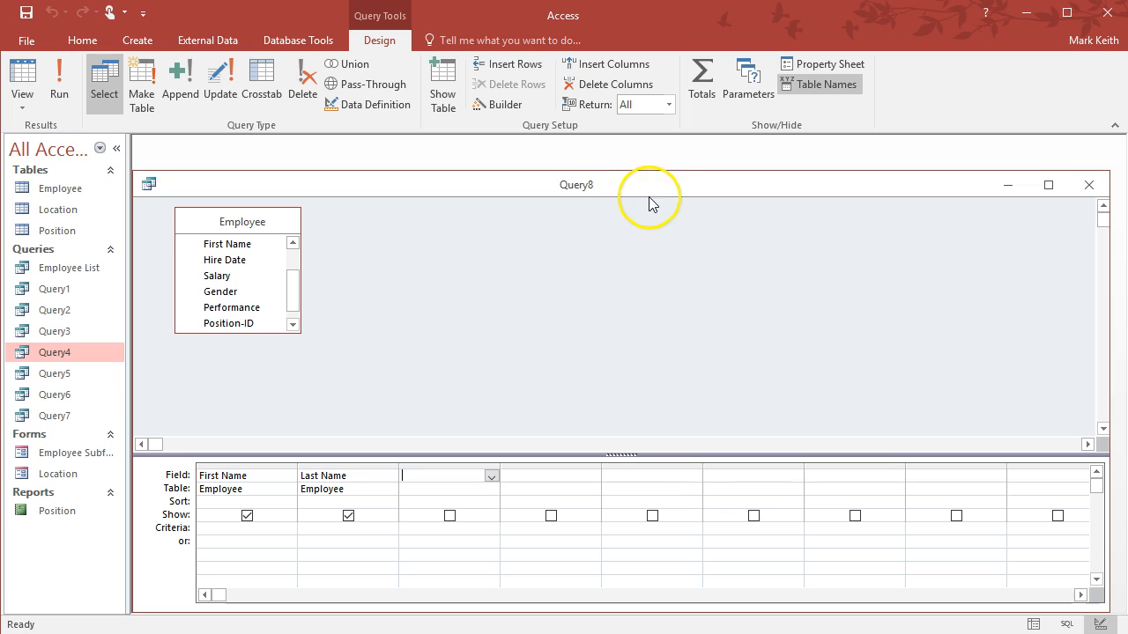
{"action": "left_click", "coordinate": [262, 465]}
{"action": "left_click_drag", "start_coordinate": [263, 465], "coordinate": [431, 467]}
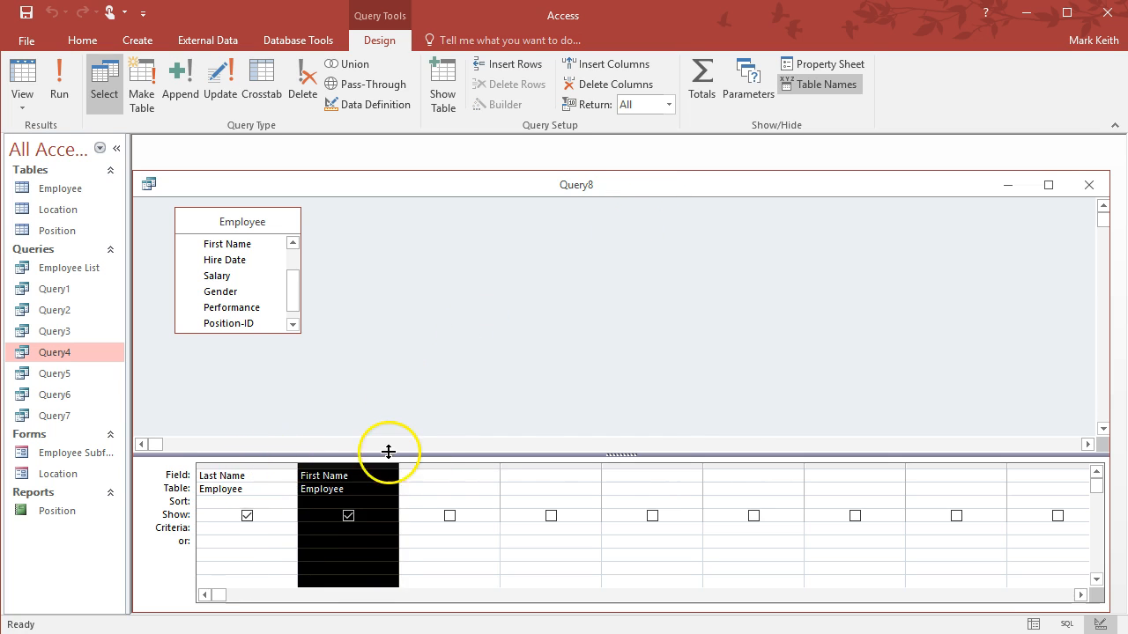
Step: Check exercise 8's salary condition in the browser and add the Salary field with the criterion <50000 to the Access query
{"action": "key", "text": "alt+Tab"}
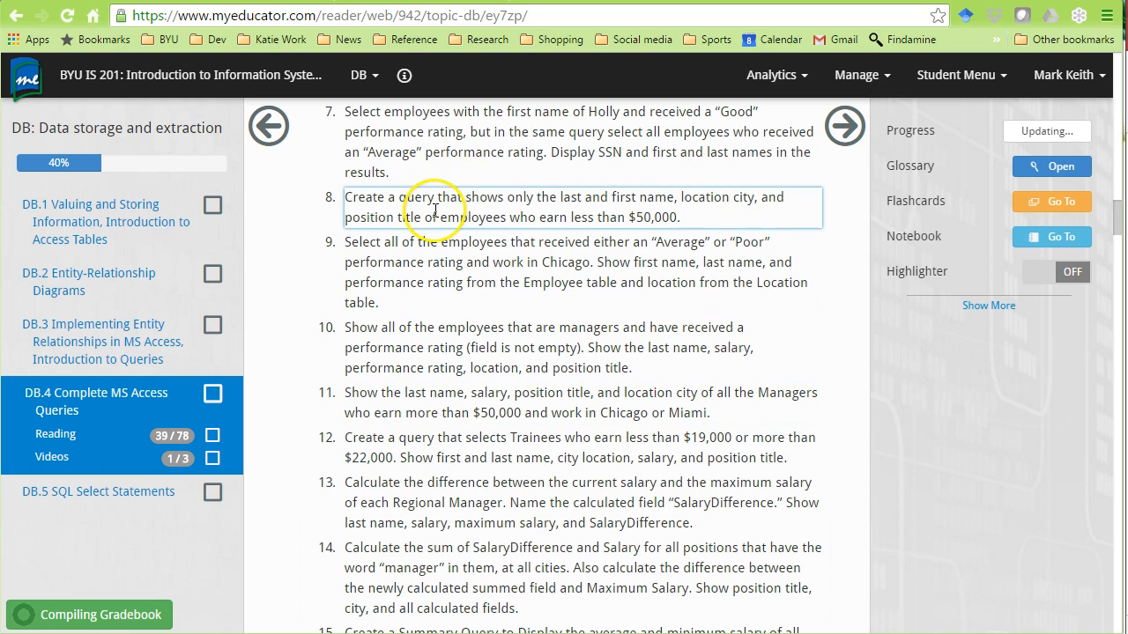
{"action": "key", "text": "alt+Tab"}
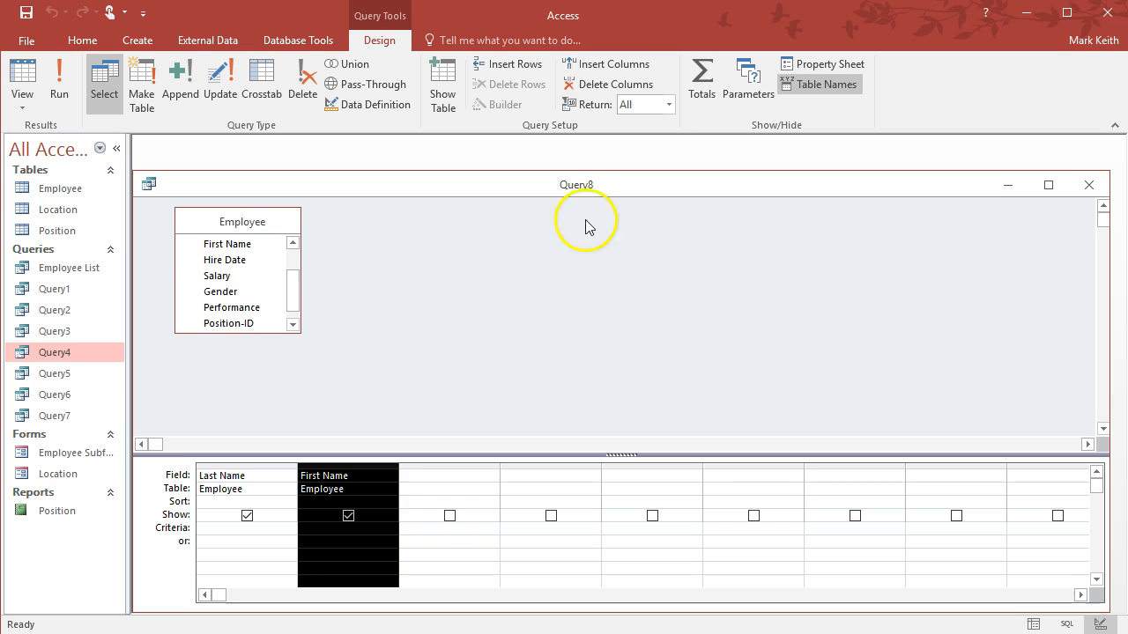
{"action": "double_click", "coordinate": [220, 277]}
{"action": "left_click", "coordinate": [416, 527]}
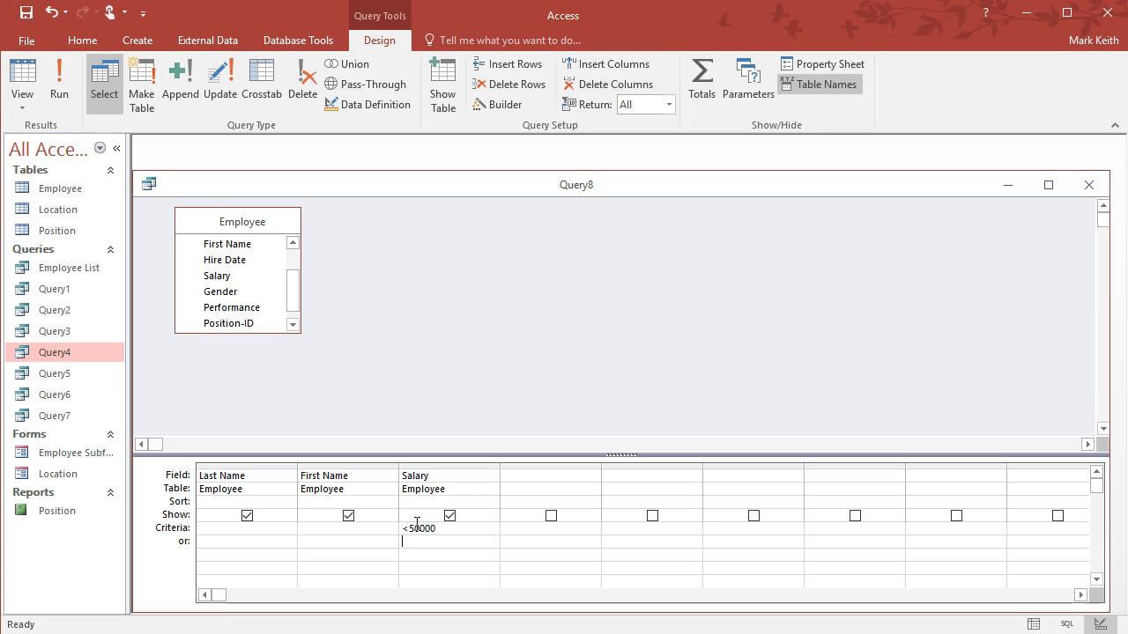
Step: Add the Location and Position tables to the query and arrange them with Employee between Position and Location
{"action": "left_click_drag", "start_coordinate": [292, 281], "coordinate": [288, 309]}
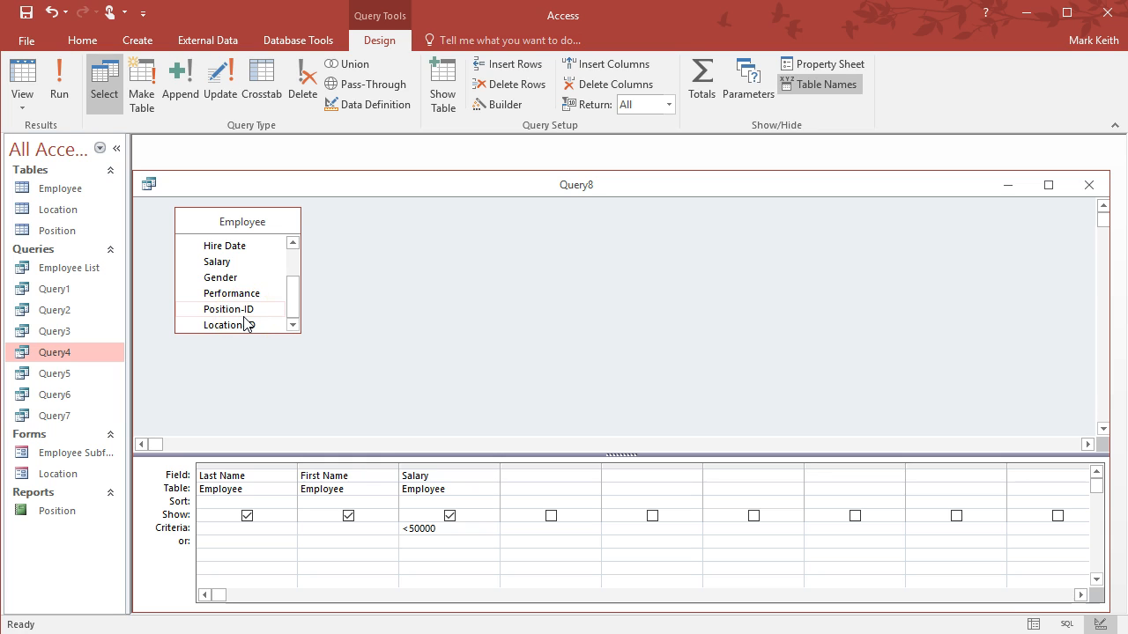
{"action": "left_click_drag", "start_coordinate": [95, 211], "coordinate": [429, 249]}
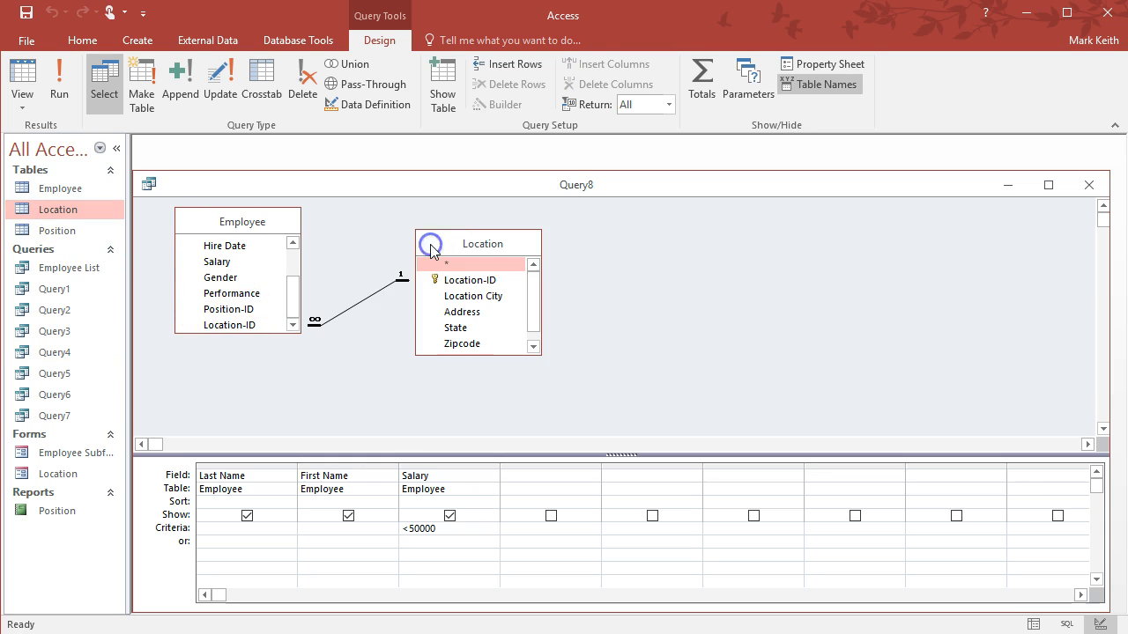
{"action": "left_click", "coordinate": [66, 232]}
{"action": "left_click_drag", "start_coordinate": [241, 331], "coordinate": [239, 353]}
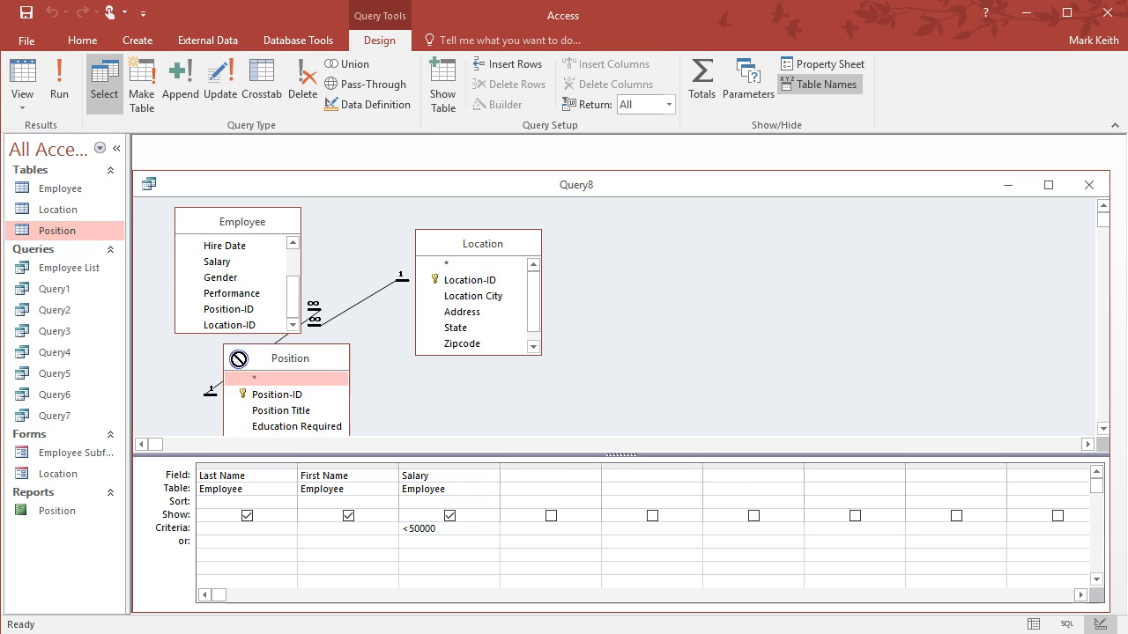
{"action": "left_click_drag", "start_coordinate": [483, 244], "coordinate": [717, 238]}
{"action": "left_click_drag", "start_coordinate": [259, 220], "coordinate": [493, 231]}
{"action": "left_click_drag", "start_coordinate": [281, 364], "coordinate": [276, 223]}
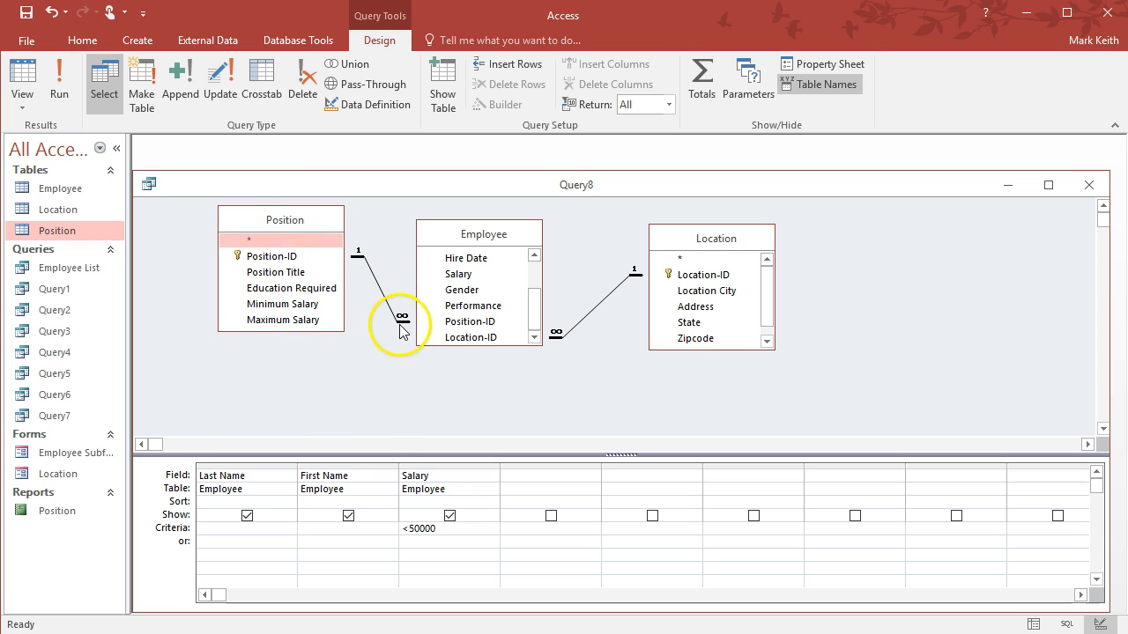
Step: Open the database relationships and place their window over the query to compare the table joins
{"action": "left_click", "coordinate": [299, 41]}
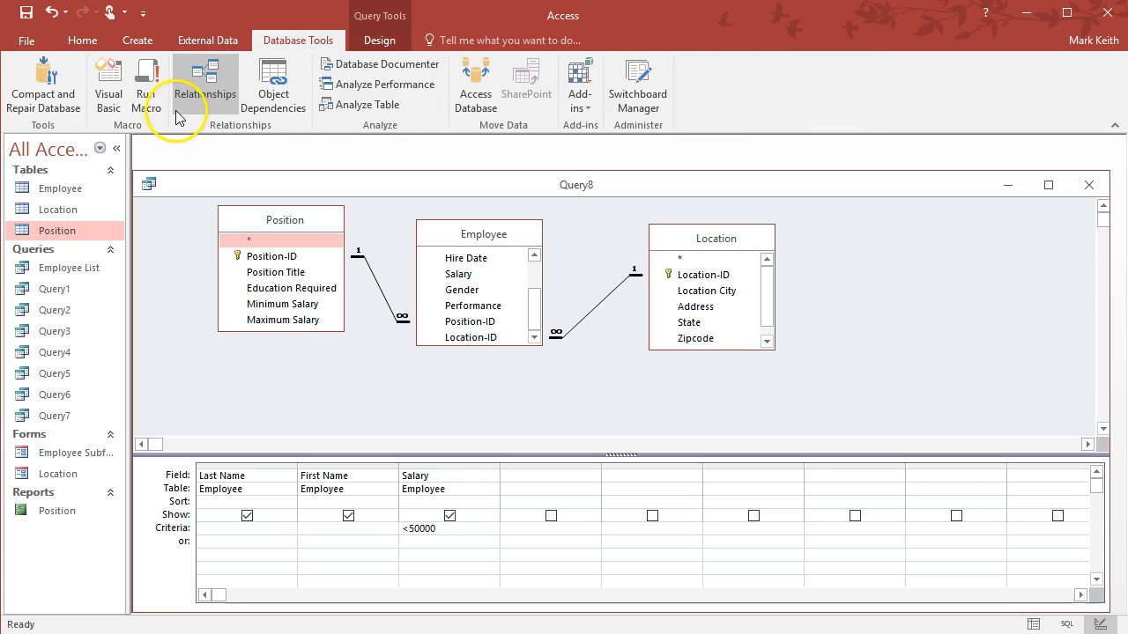
{"action": "left_click", "coordinate": [205, 88]}
{"action": "left_click_drag", "start_coordinate": [817, 226], "coordinate": [450, 220]}
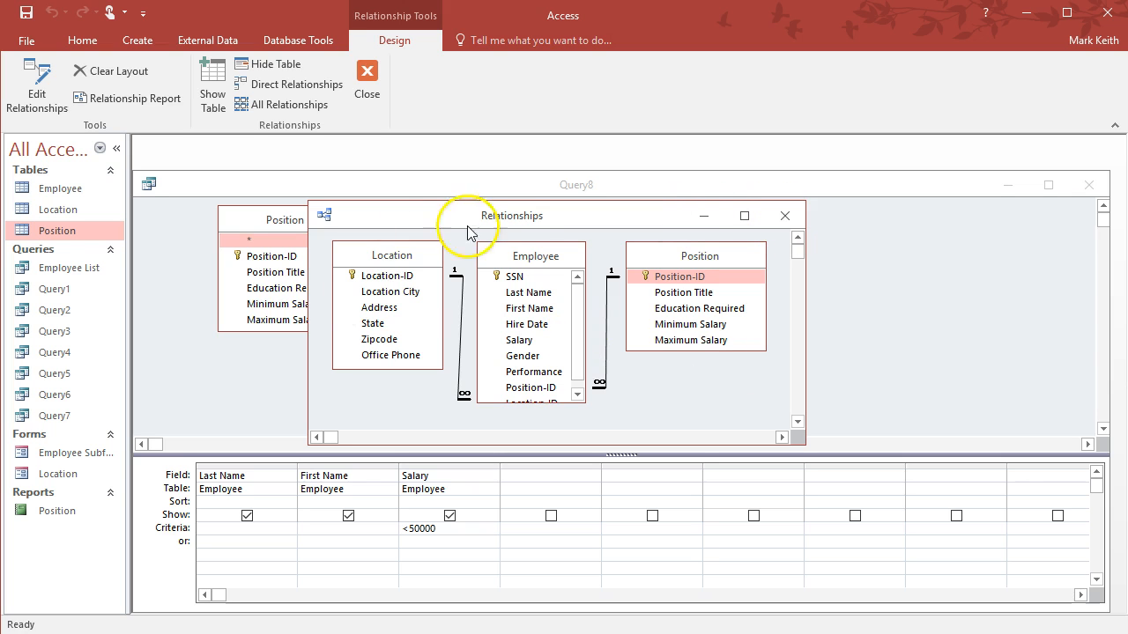
Step: Close the relationships, add Position Title and Location City to the query, and view its results
{"action": "left_click", "coordinate": [785, 217]}
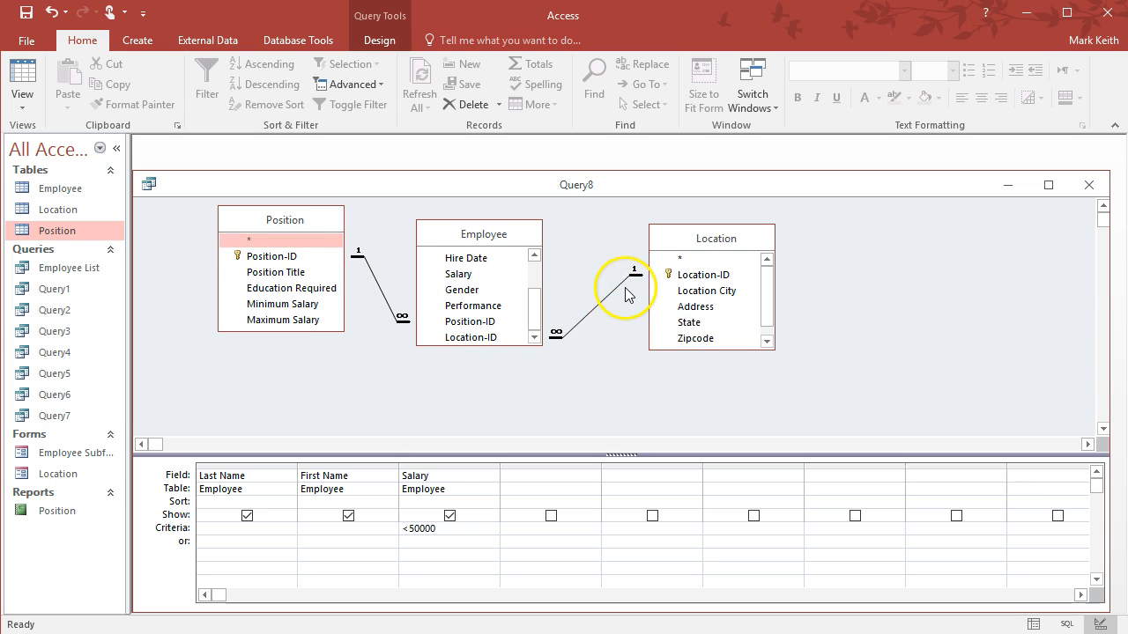
{"action": "left_click", "coordinate": [291, 274]}
{"action": "double_click", "coordinate": [292, 274]}
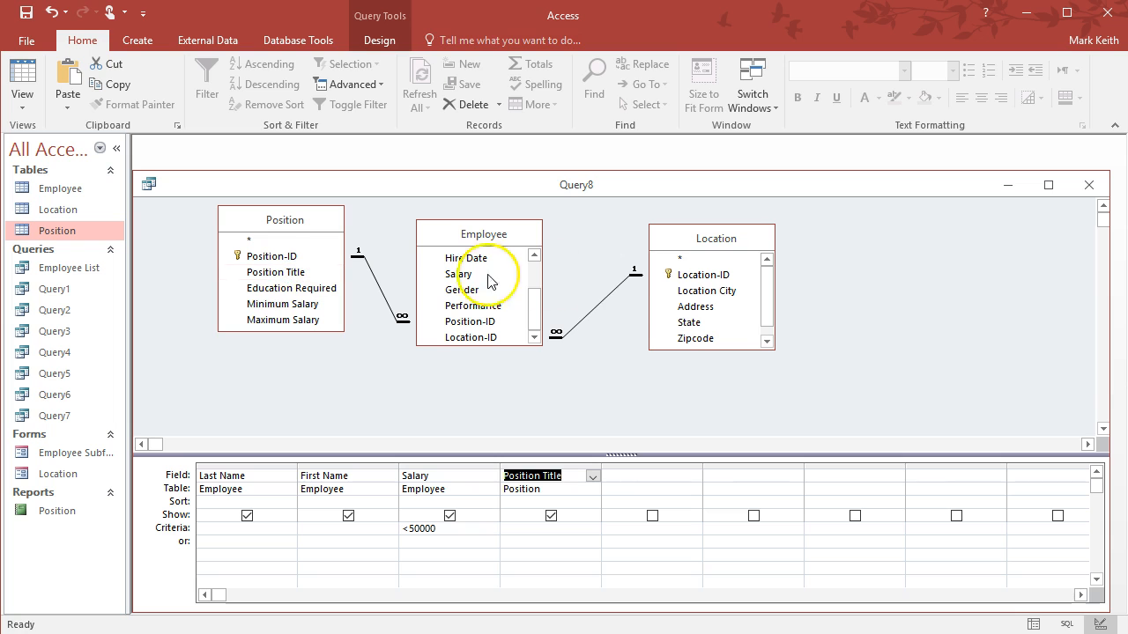
{"action": "double_click", "coordinate": [702, 291]}
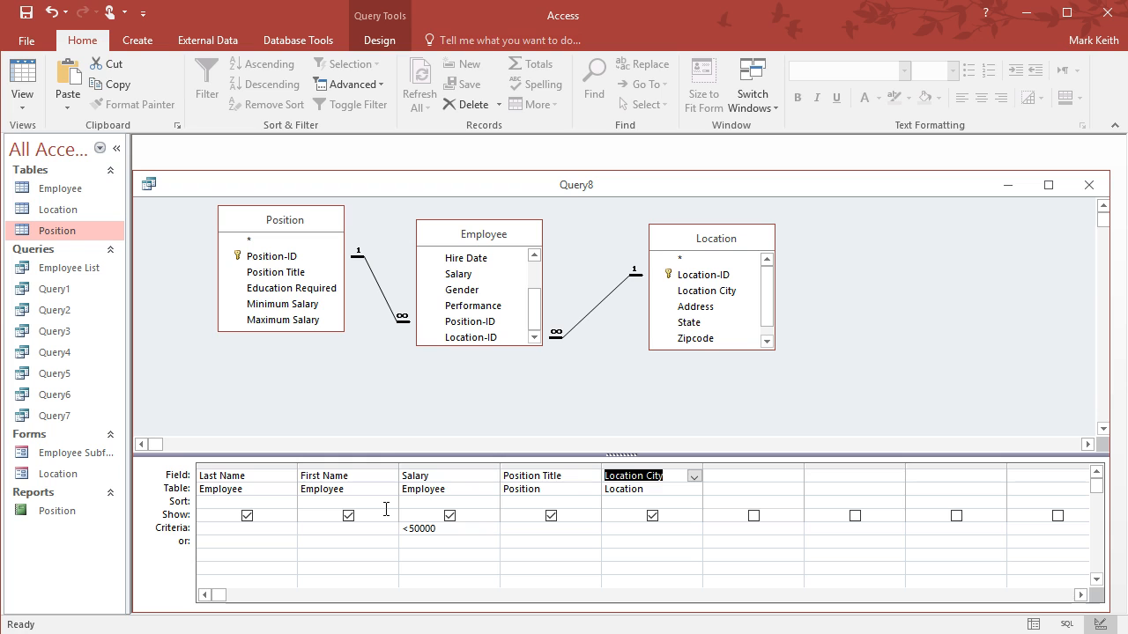
{"action": "left_click", "coordinate": [24, 84]}
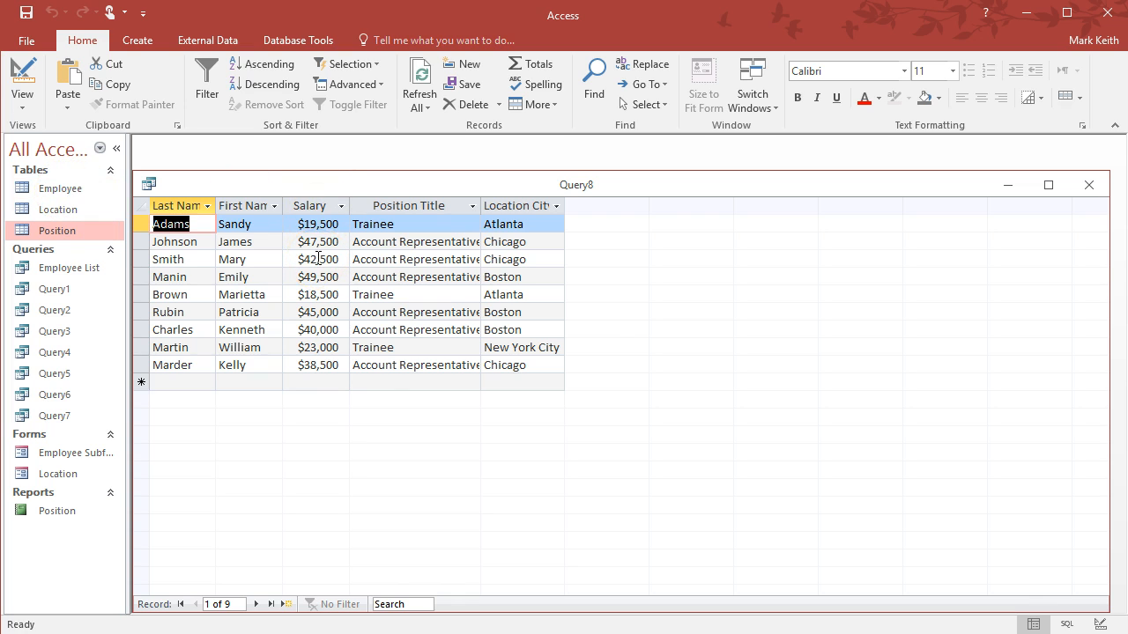
Step: Check exercise 8's required fields in the browser, hide the Salary field in the Access query, and view the results
{"action": "key", "text": "alt+Tab"}
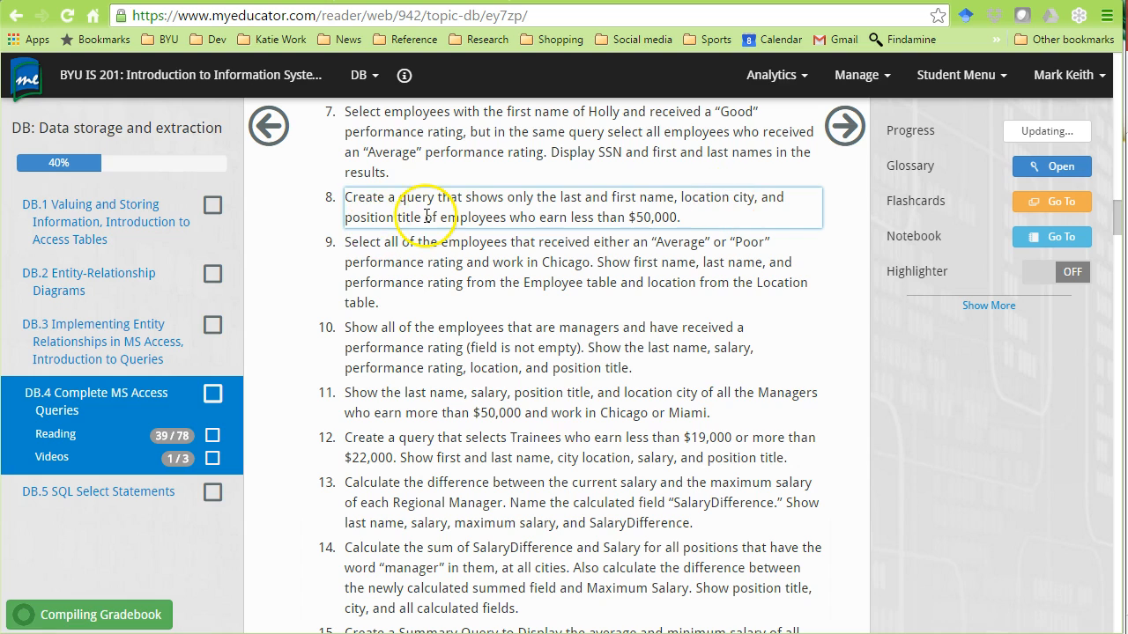
{"action": "key", "text": "alt+Tab"}
{"action": "left_click", "coordinate": [21, 77]}
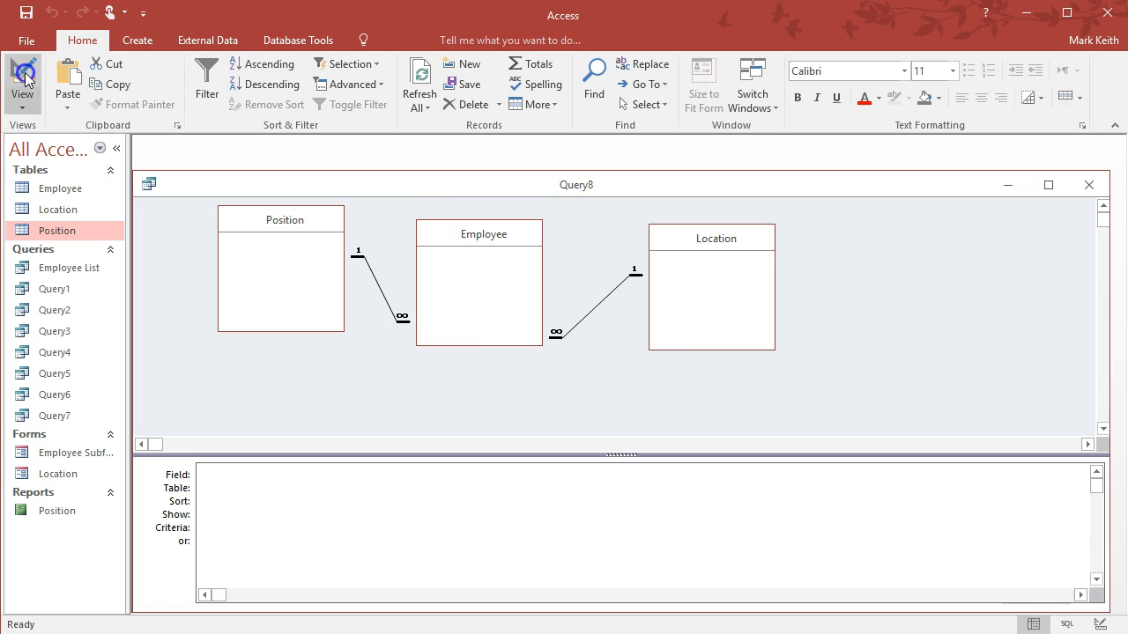
{"action": "left_click", "coordinate": [449, 516]}
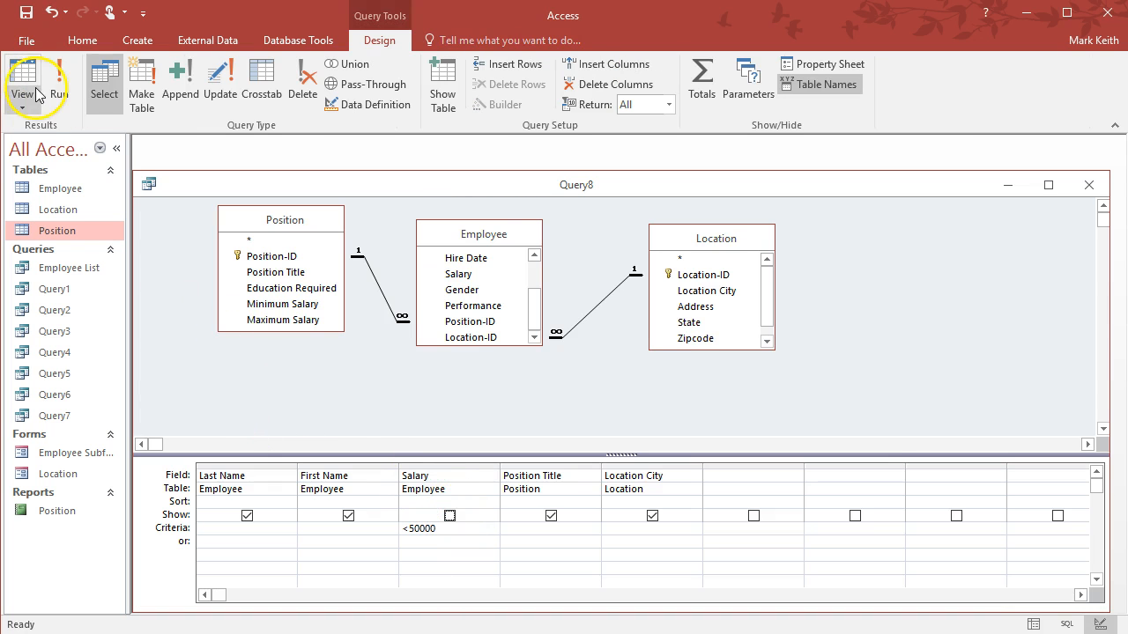
{"action": "left_click", "coordinate": [24, 89]}
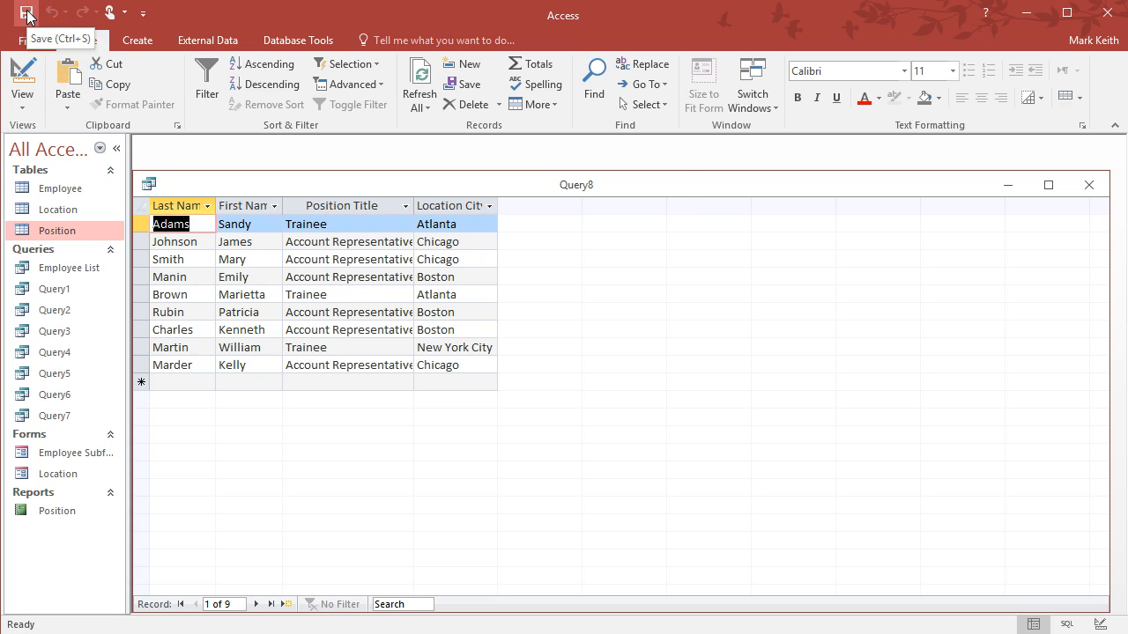
Step: Save the query as Query8 and close it
{"action": "left_click", "coordinate": [26, 13]}
{"action": "left_click", "coordinate": [562, 260]}
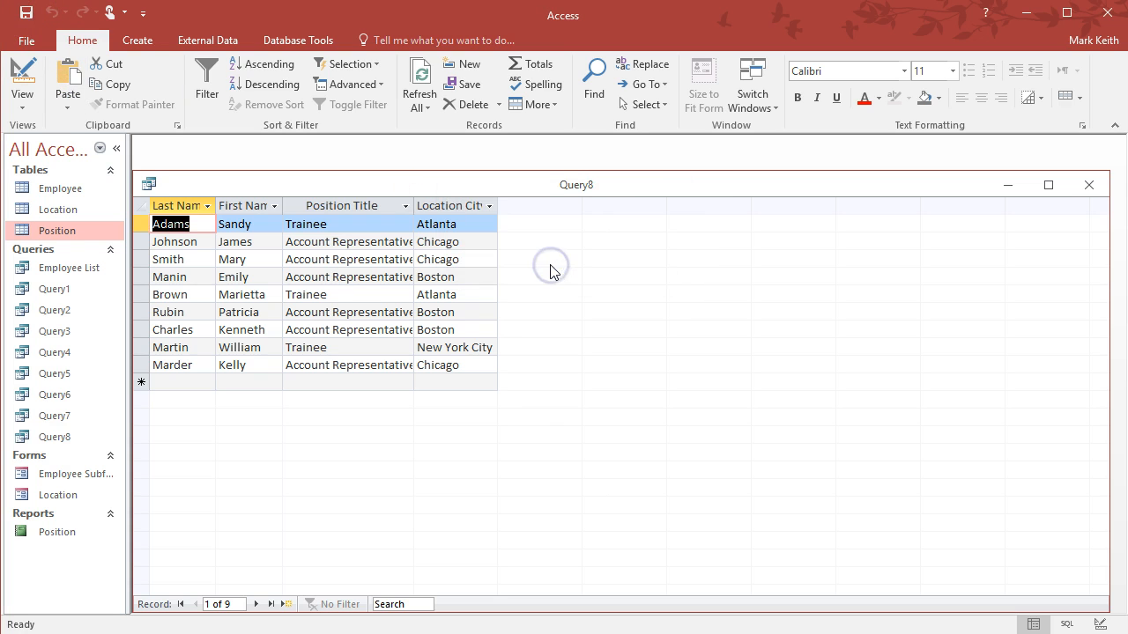
{"action": "left_click", "coordinate": [1091, 185]}
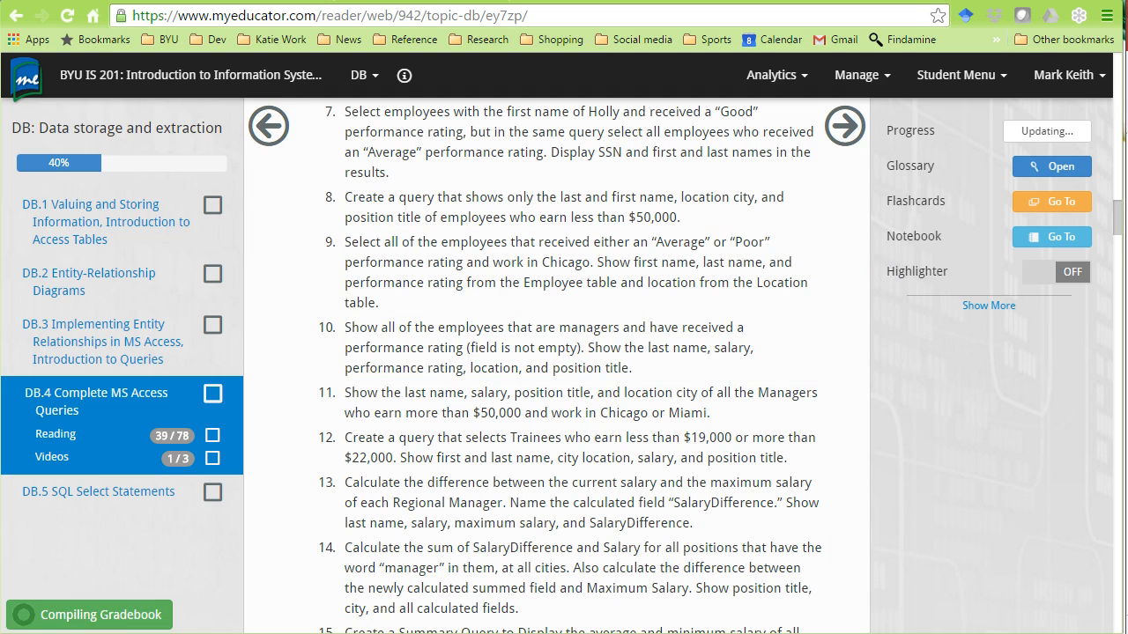
Step: Bring exercise 9 into view in the browser and read its conditions and required fields
{"action": "left_click_drag", "start_coordinate": [1117, 222], "coordinate": [1118, 233]}
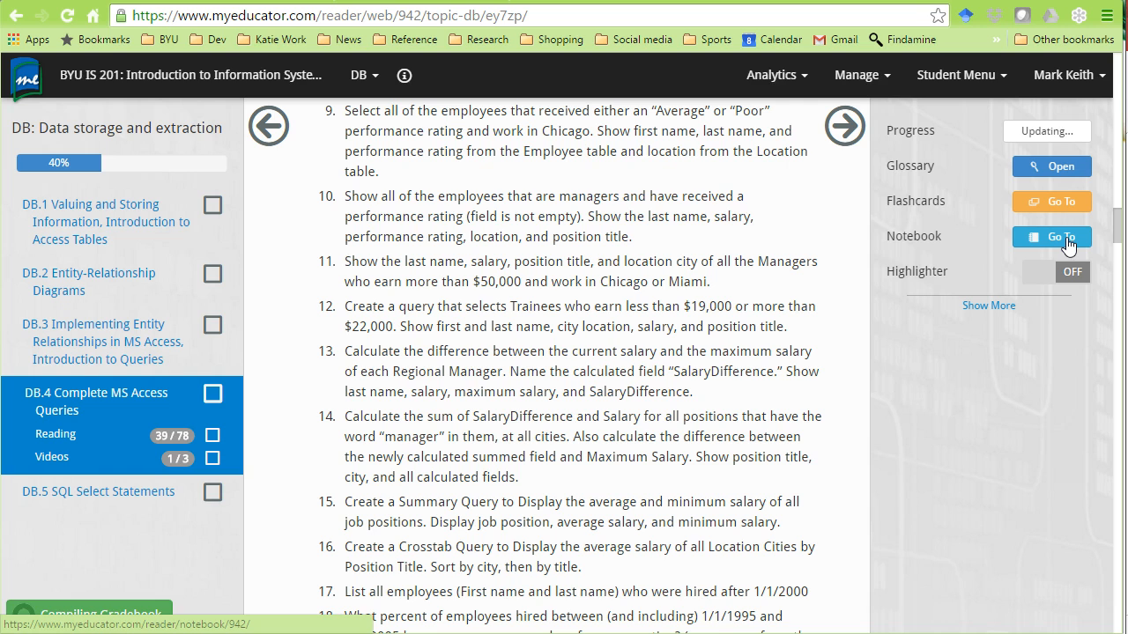
{"action": "right_click", "coordinate": [534, 152]}
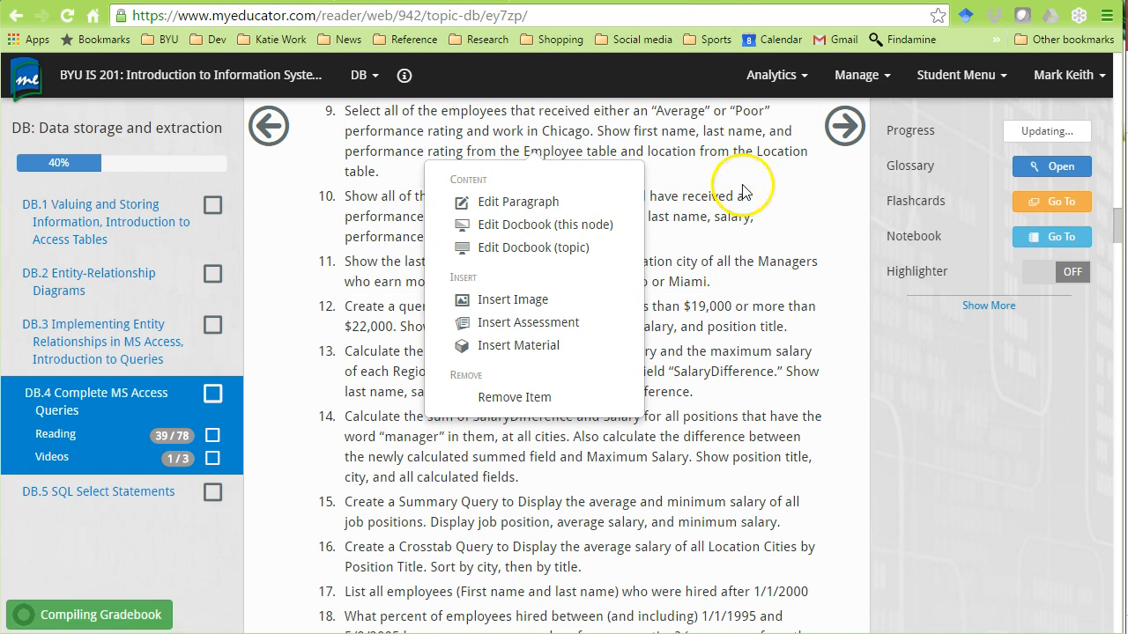
{"action": "left_click", "coordinate": [845, 291]}
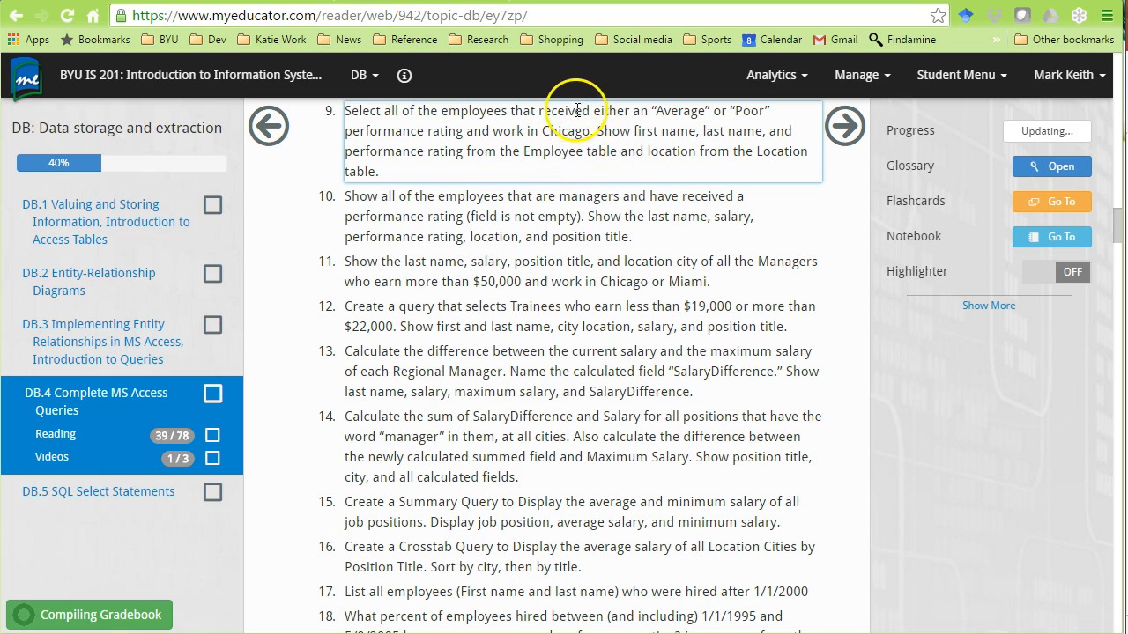
Step: In Access, create a query design with the Employee and Location tables and move Location further from Employee
{"action": "key", "text": "alt+Tab"}
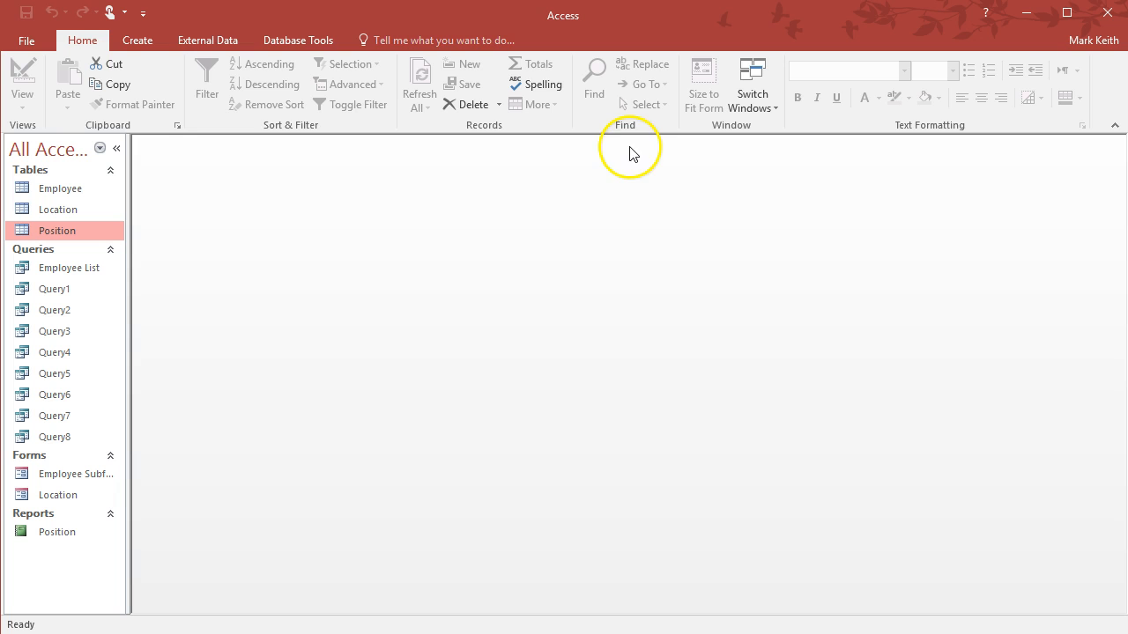
{"action": "left_click", "coordinate": [137, 40]}
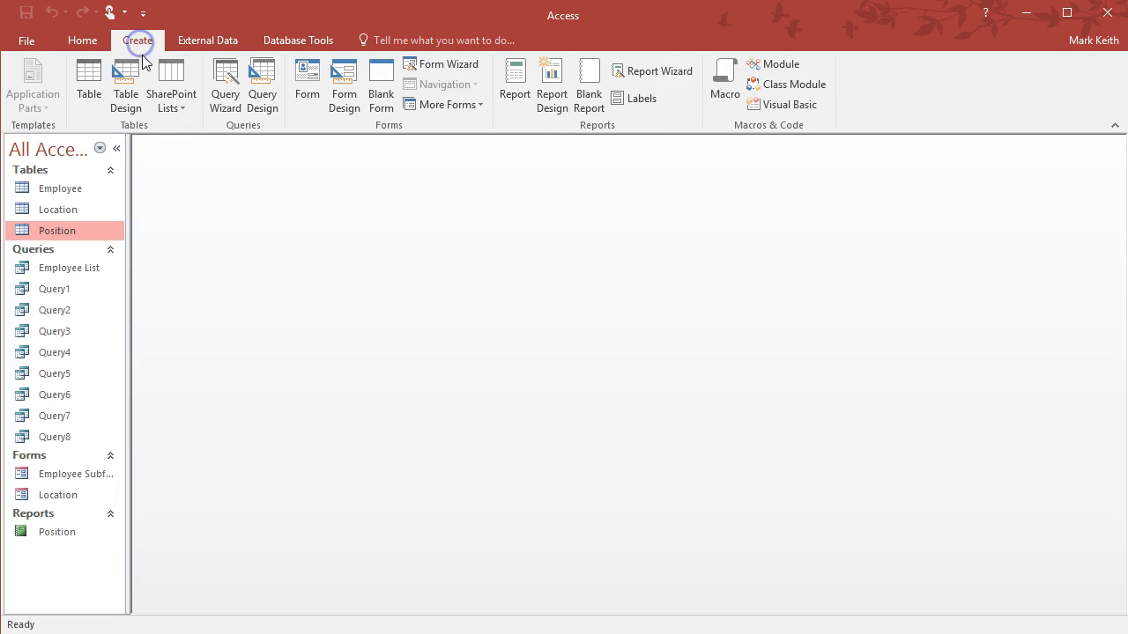
{"action": "left_click", "coordinate": [261, 88]}
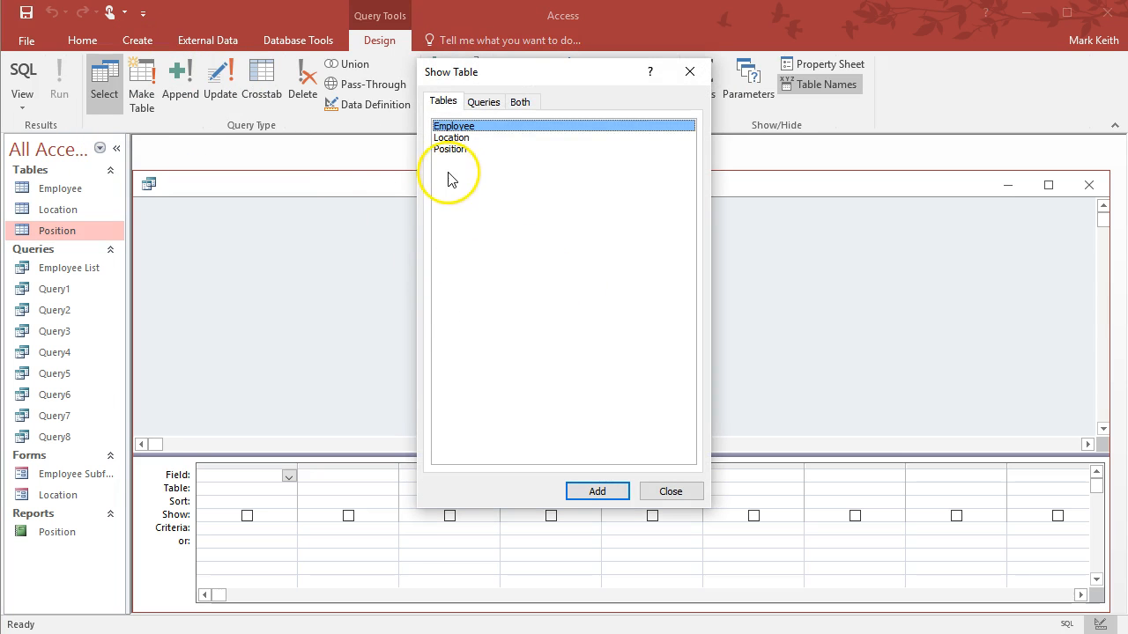
{"action": "double_click", "coordinate": [464, 128]}
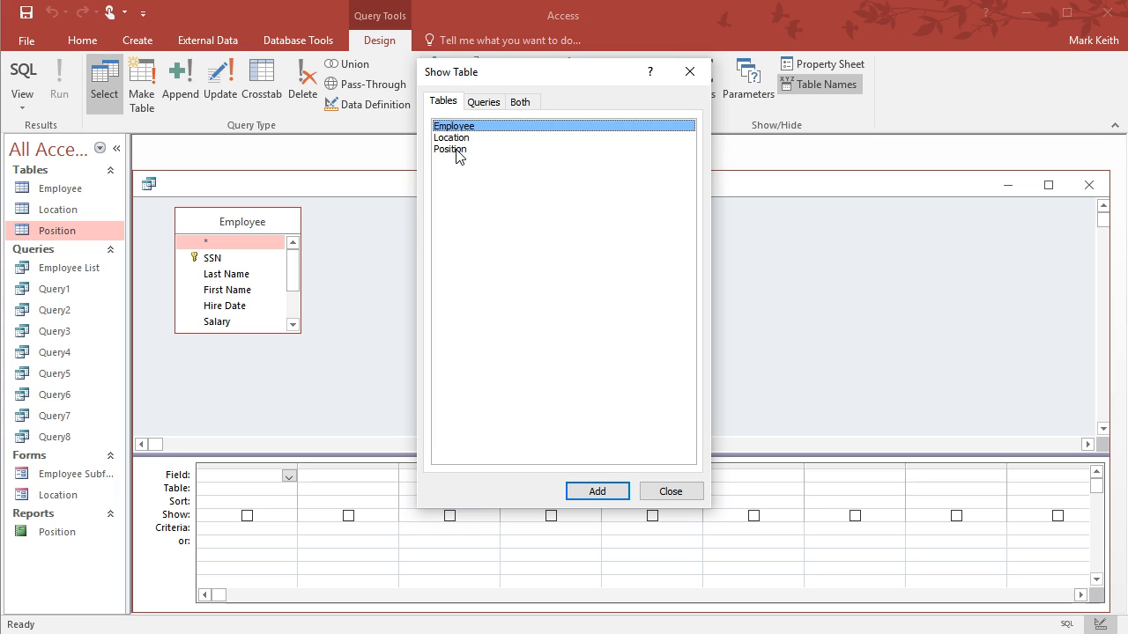
{"action": "double_click", "coordinate": [451, 138]}
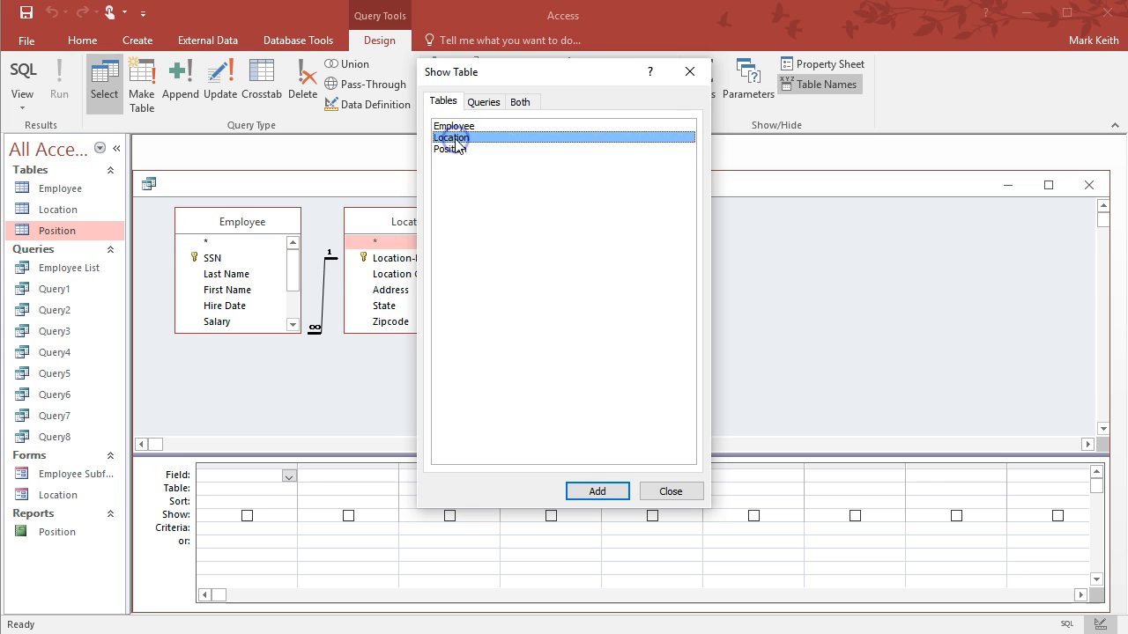
{"action": "left_click", "coordinate": [670, 491]}
{"action": "left_click_drag", "start_coordinate": [417, 223], "coordinate": [441, 224]}
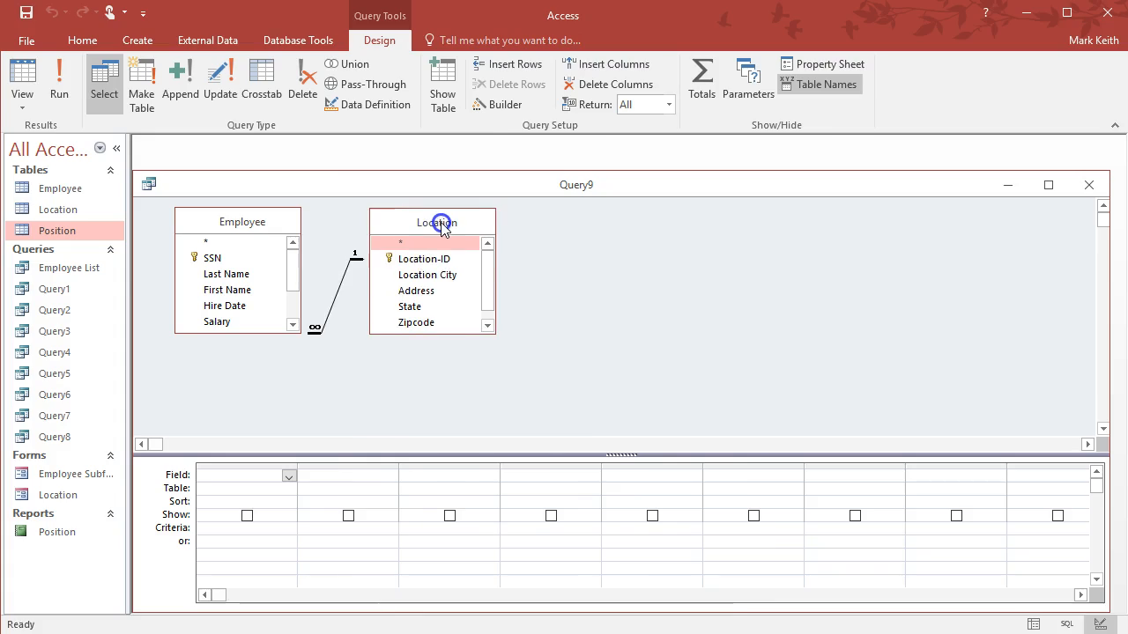
Step: Check exercise 9's field order in the browser and add First Name and Last Name from Employee to the Access query
{"action": "key", "text": "alt+Tab"}
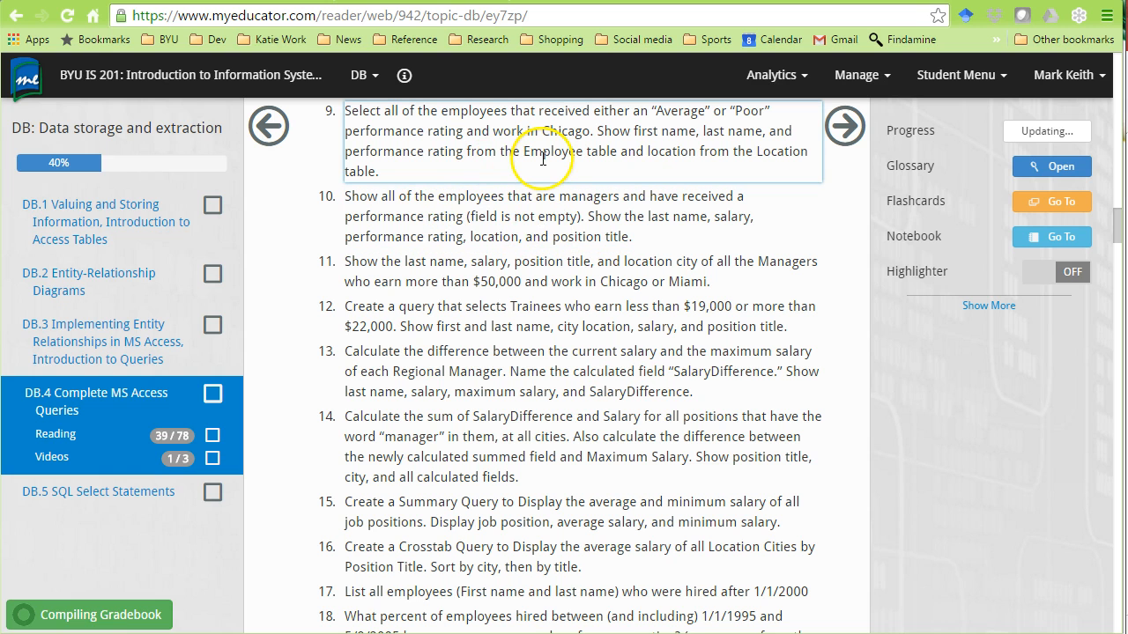
{"action": "key", "text": "alt+Tab"}
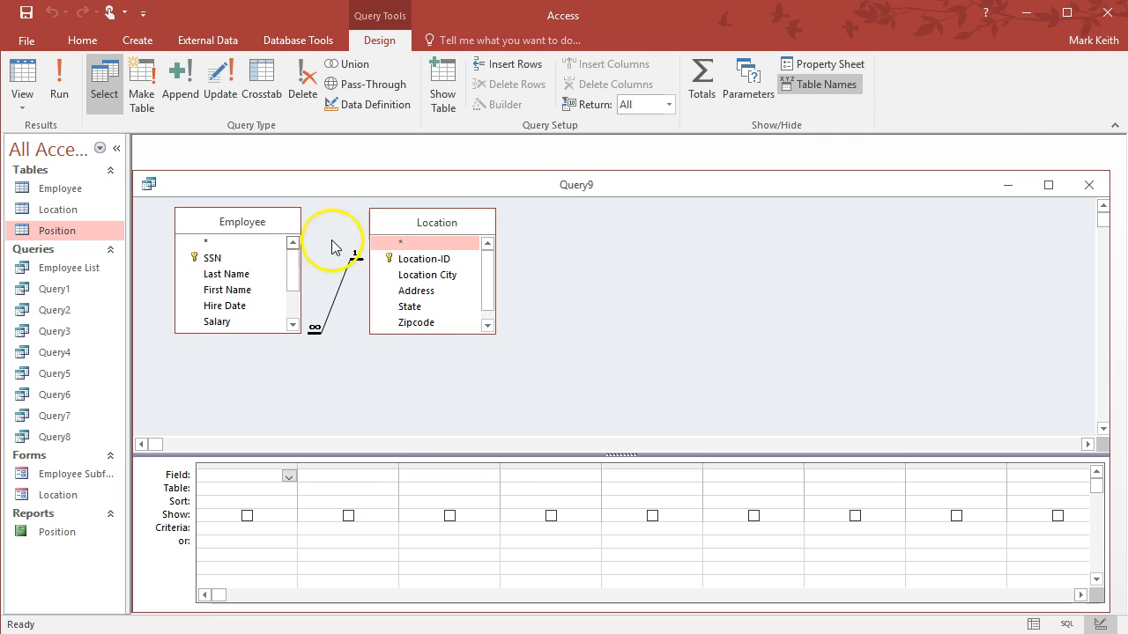
{"action": "key", "text": "alt+Tab"}
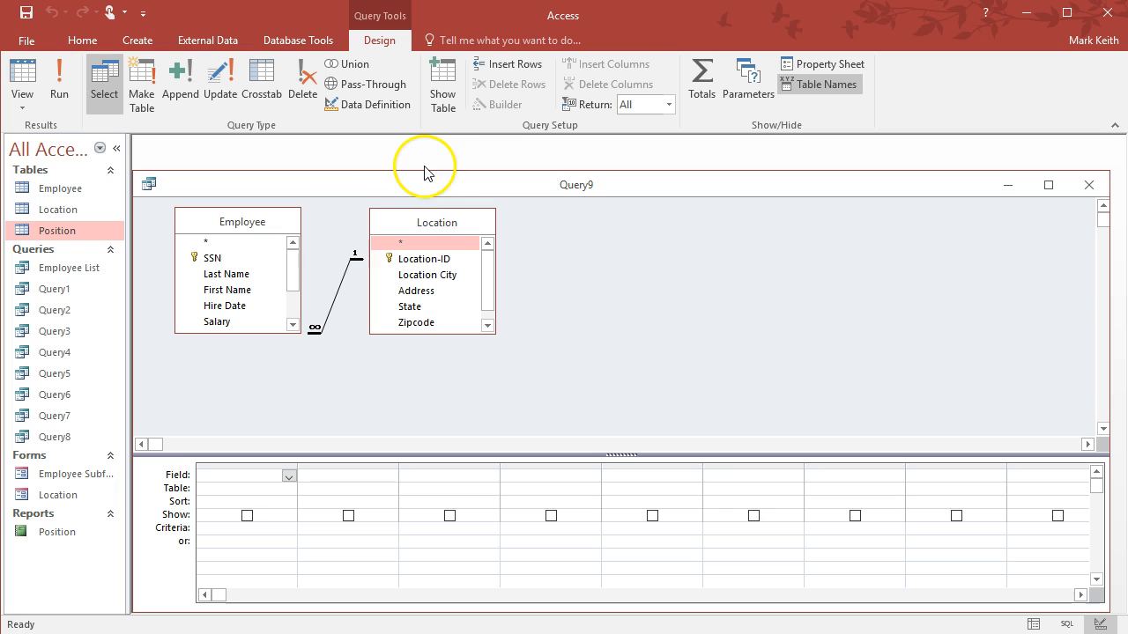
{"action": "key", "text": "alt+Tab"}
{"action": "double_click", "coordinate": [227, 290]}
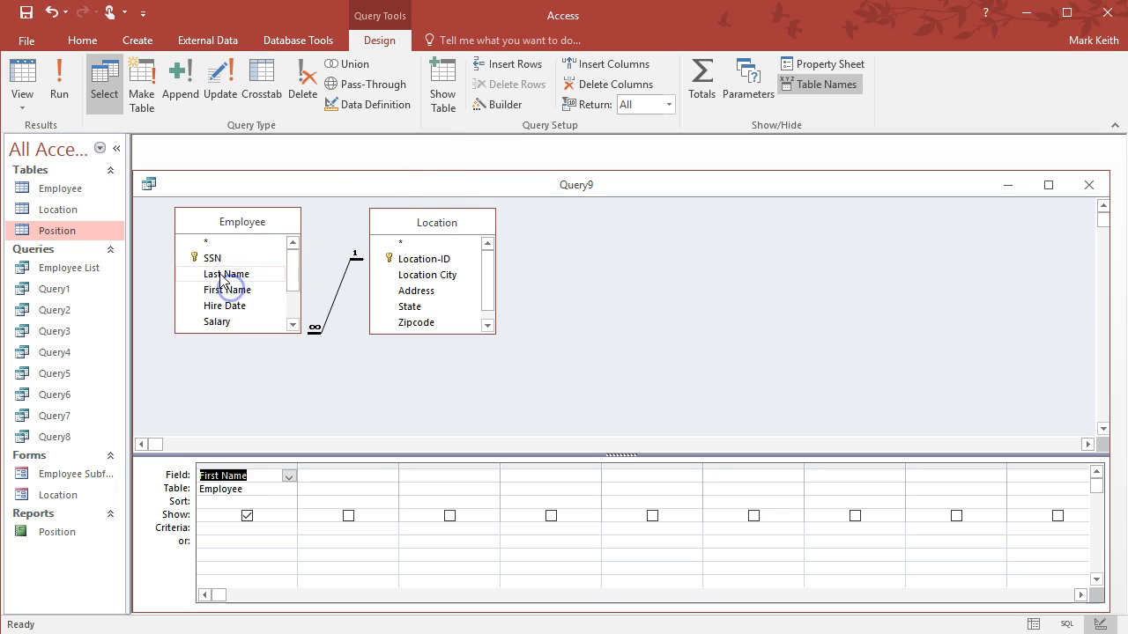
{"action": "double_click", "coordinate": [225, 274]}
Step: Add Performance from Employee and, after rechecking exercise 9 in the browser, Location City from Location to the Access query
{"action": "left_click_drag", "start_coordinate": [281, 276], "coordinate": [294, 312]}
{"action": "double_click", "coordinate": [234, 291]}
{"action": "key", "text": "alt+Tab"}
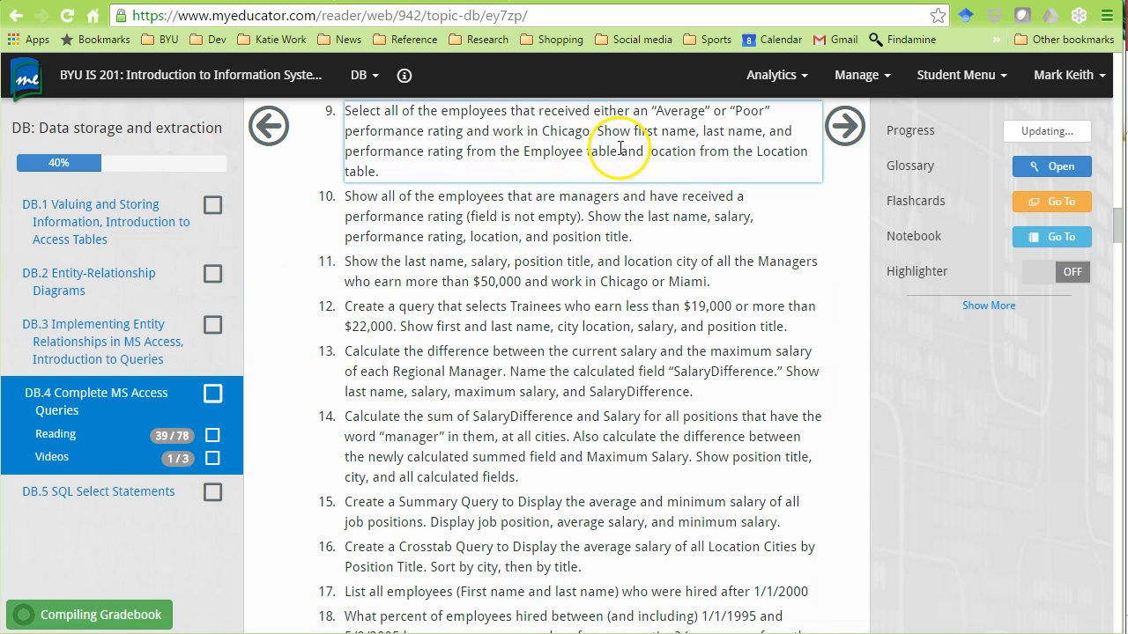
{"action": "key", "text": "alt+Tab"}
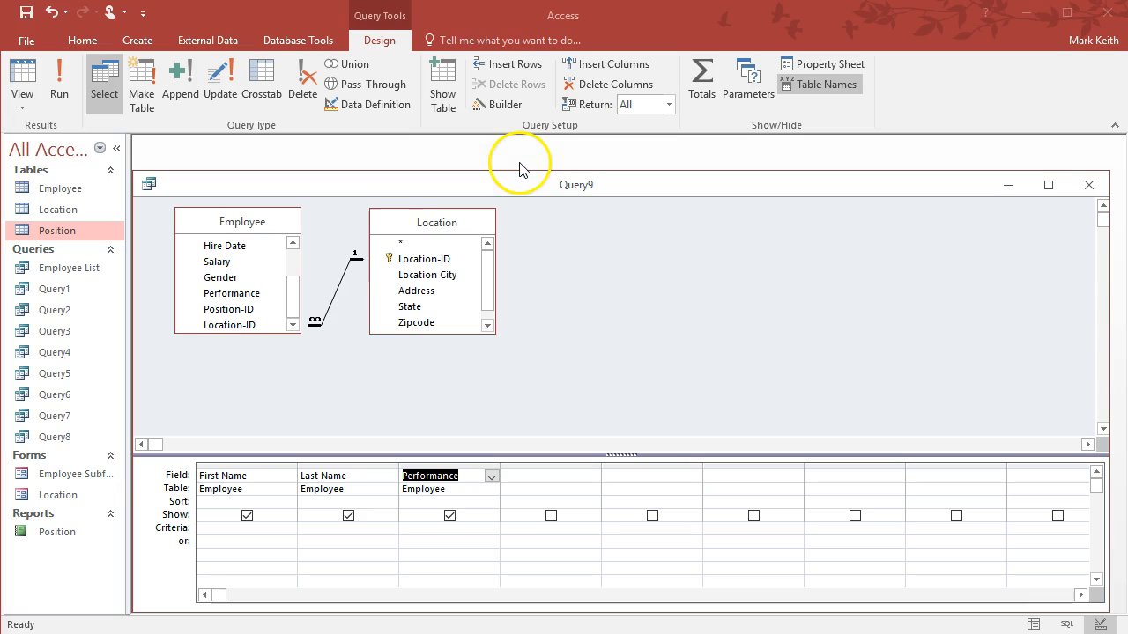
{"action": "double_click", "coordinate": [435, 277]}
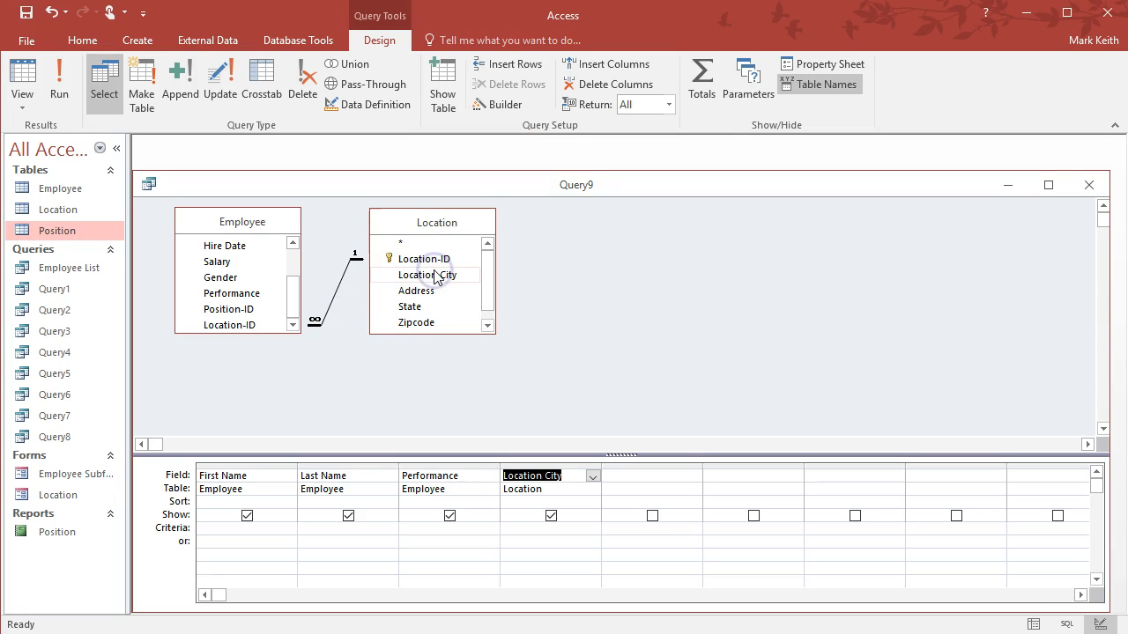
Step: Check exercise 9's conditions in the browser and set the Access criteria rows to Average with chicago, or Poor with Chicago
{"action": "key", "text": "alt+Tab"}
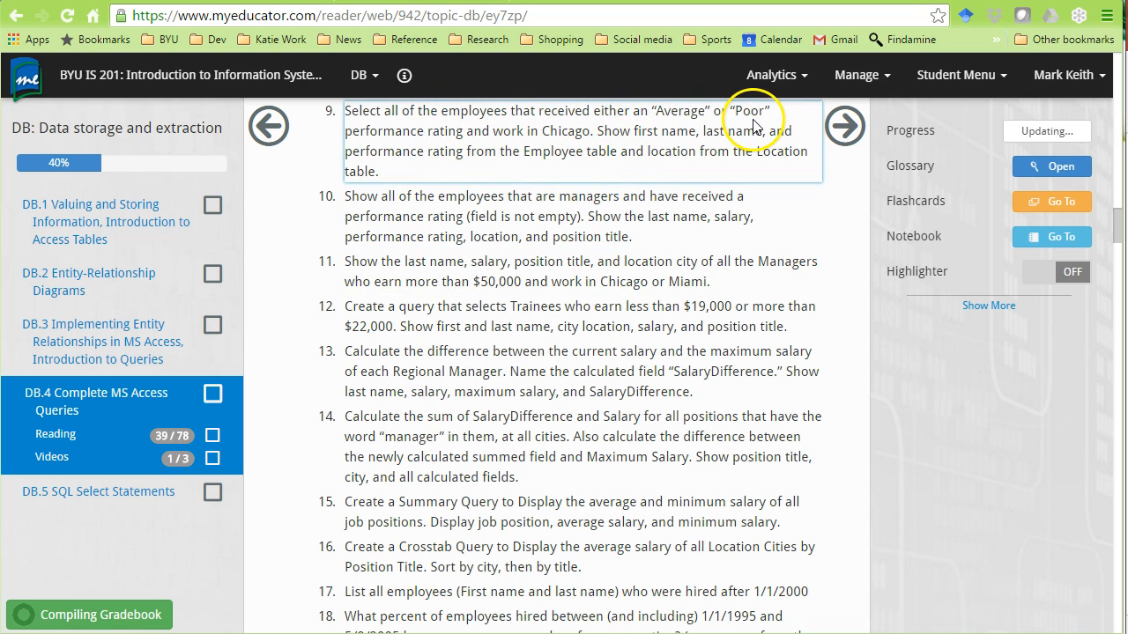
{"action": "key", "text": "alt+Tab"}
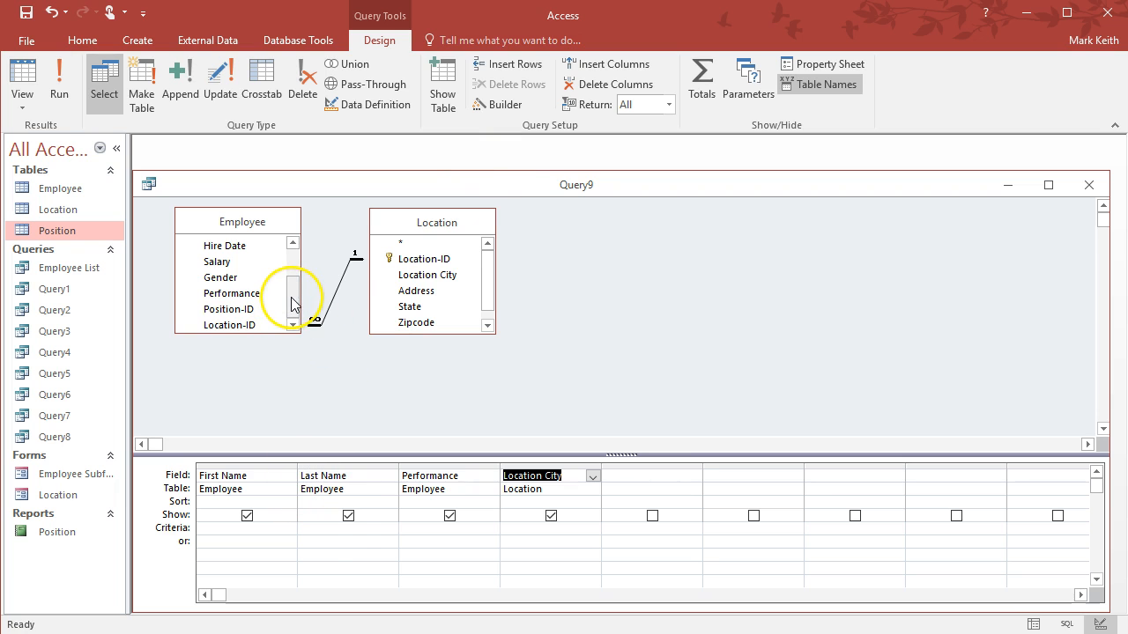
{"action": "left_click", "coordinate": [419, 529]}
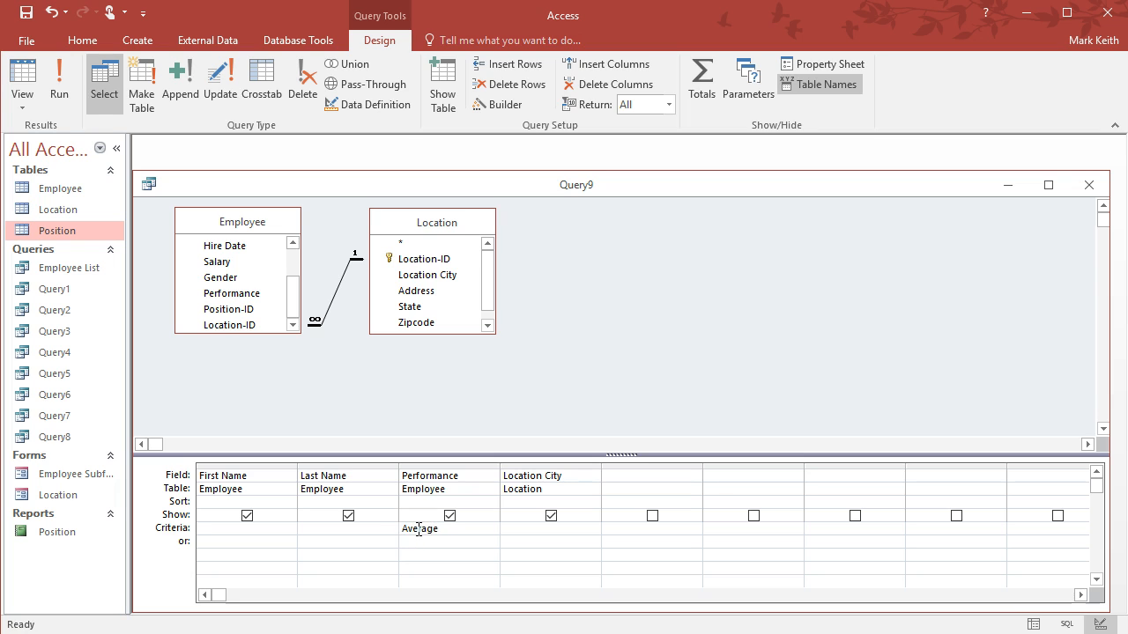
{"action": "type", "text": "Poor"}
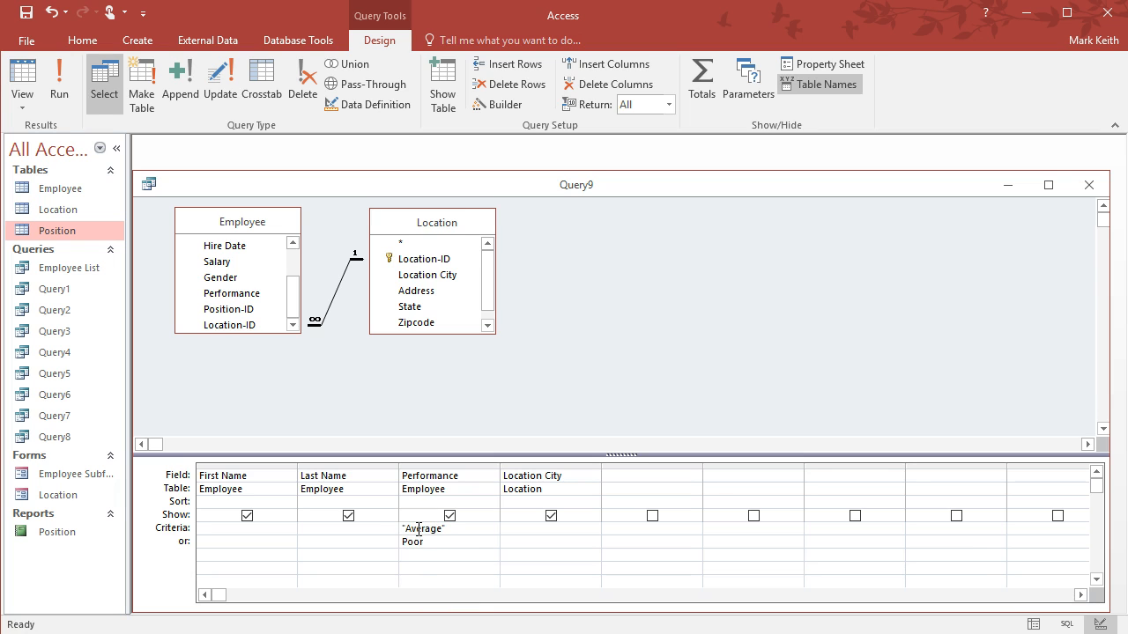
{"action": "type", "text": "chicago"}
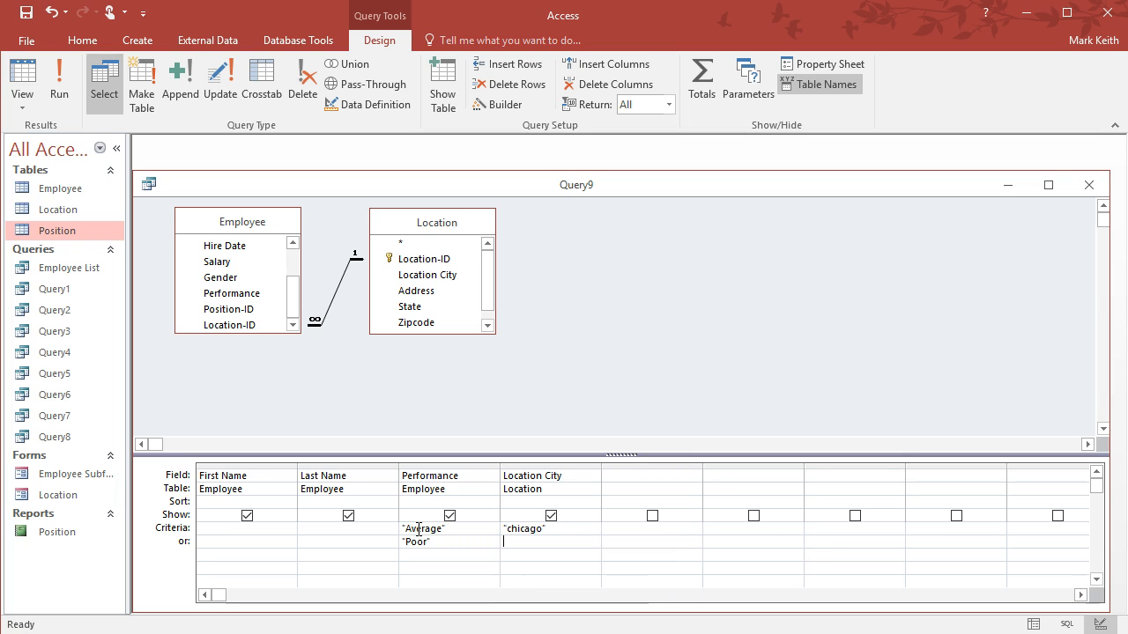
{"action": "type", "text": "Chicago\""}
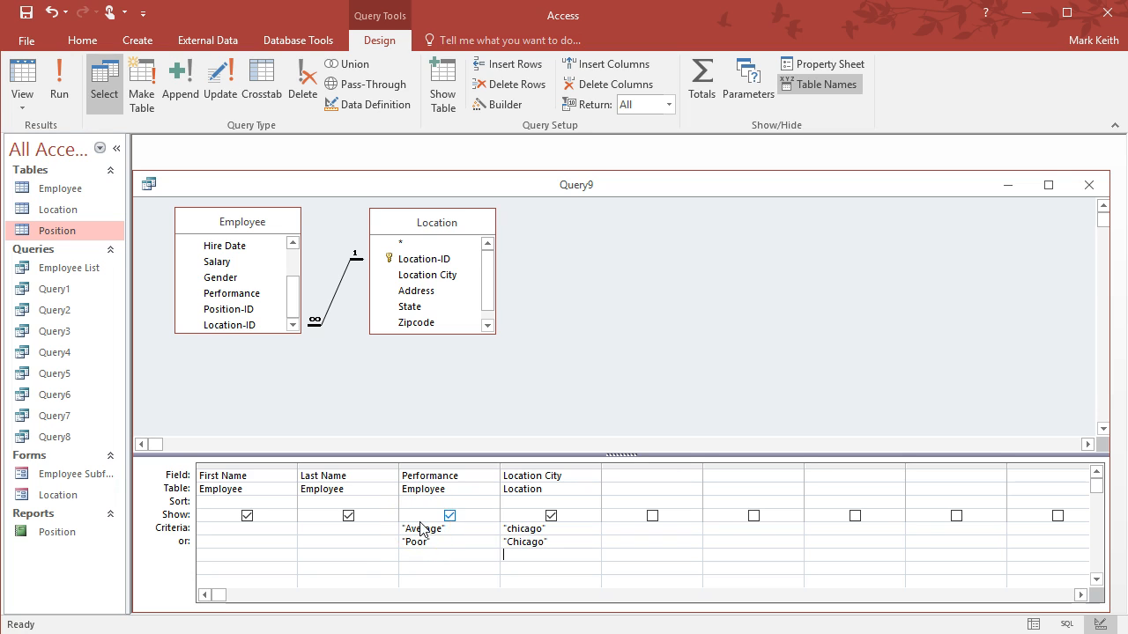
Step: Capitalize the first Location City criterion as "Chicago"
{"action": "left_click", "coordinate": [513, 529]}
{"action": "key", "text": "BackSpace"}
{"action": "key", "text": "Down"}
{"action": "key", "text": "Down"}
{"action": "left_click", "coordinate": [507, 529]}
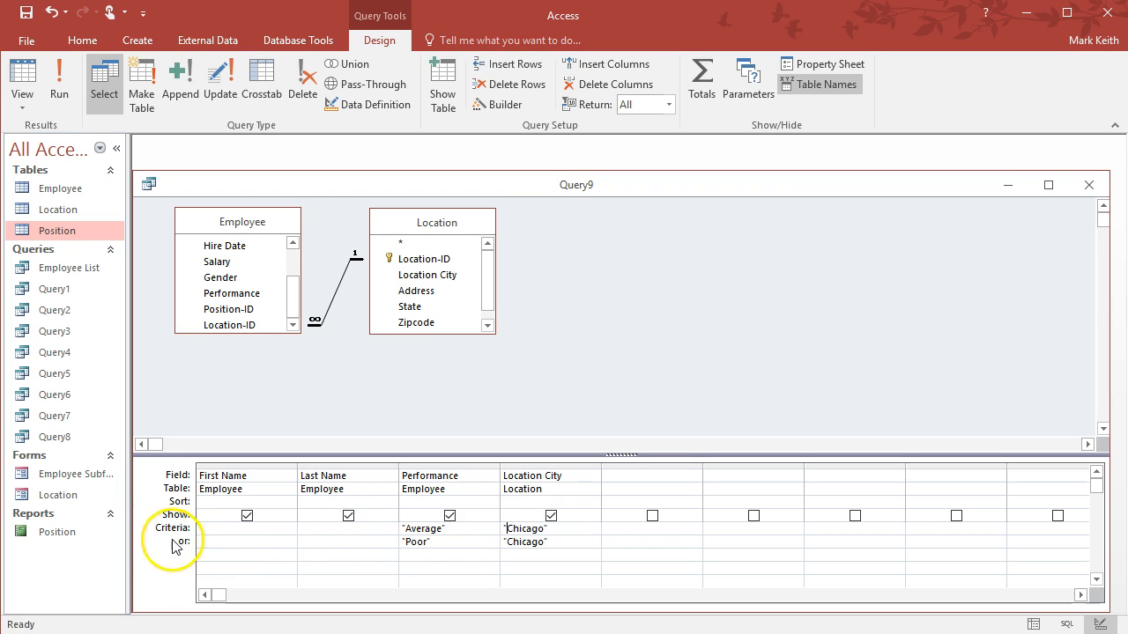
Step: Run the query to examine the ratings and cities of the returned employees, and return to its design
{"action": "left_click", "coordinate": [460, 542]}
{"action": "left_click", "coordinate": [560, 540]}
{"action": "left_click", "coordinate": [68, 95]}
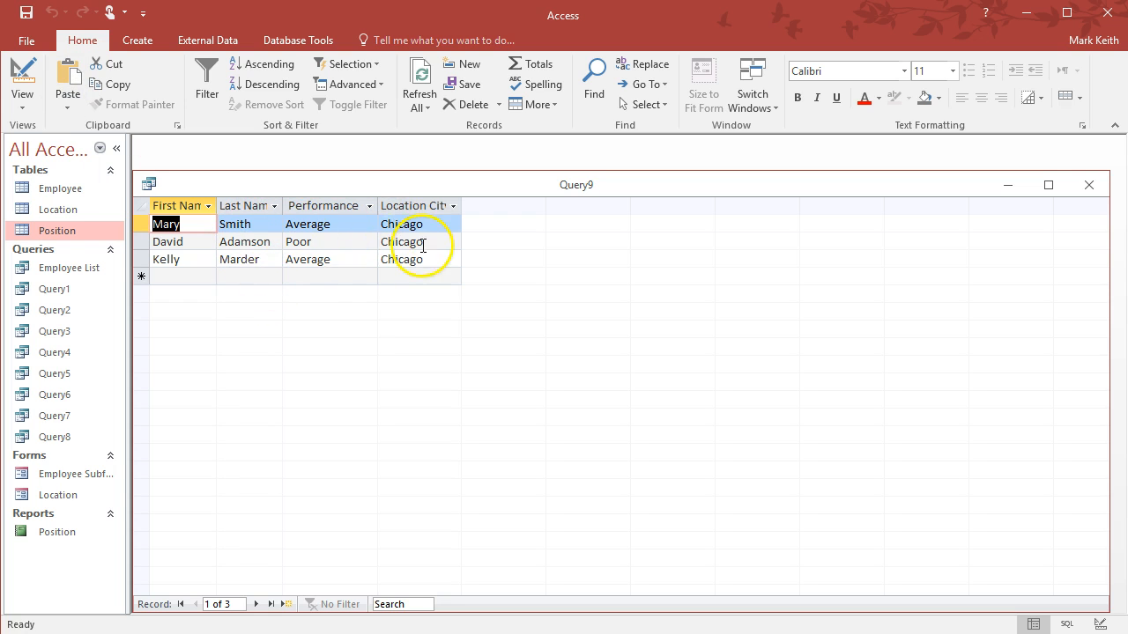
{"action": "left_click", "coordinate": [23, 77]}
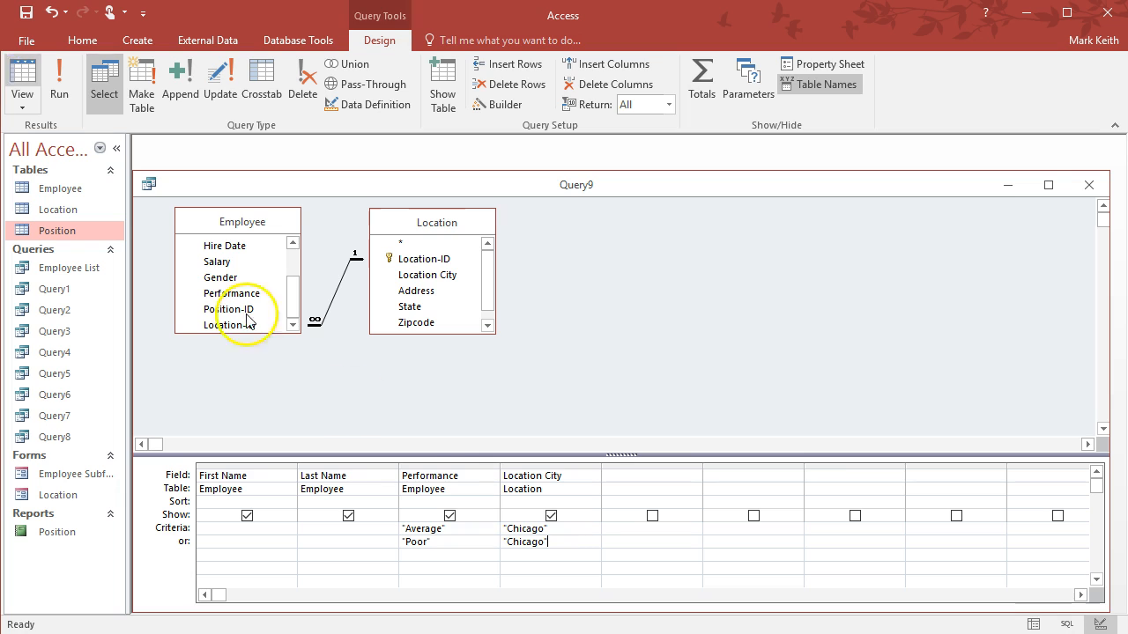
Step: Combine the Performance criteria into "Average" Or "Poor" in the first criteria row and clear the redundant Poor and Chicago entries from the second row
{"action": "left_click", "coordinate": [468, 528]}
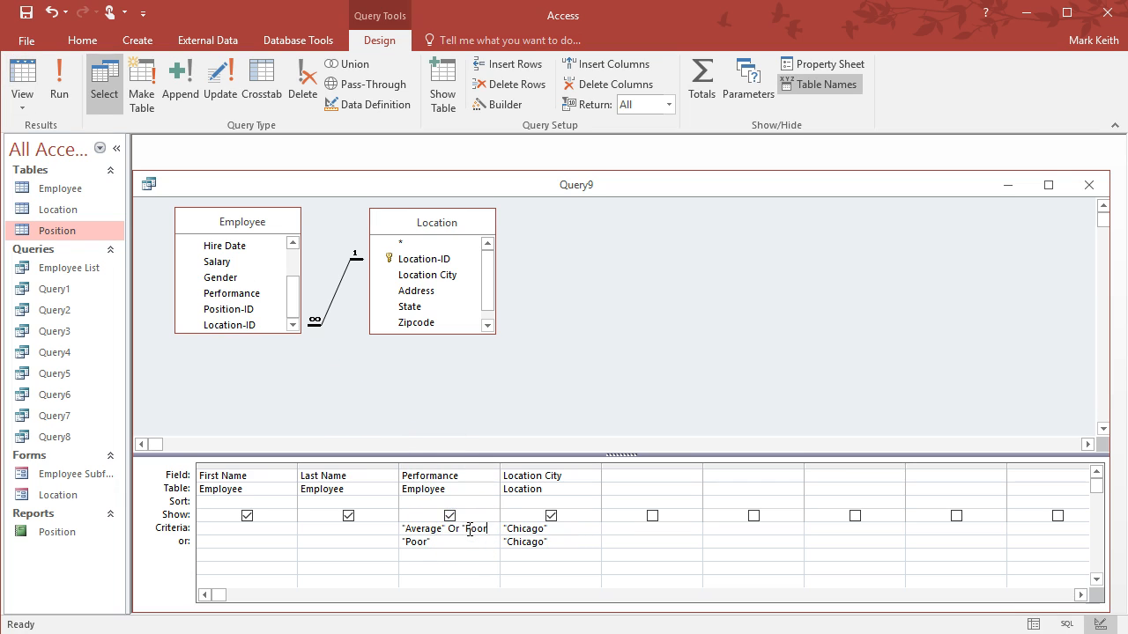
{"action": "type", "text": "Or \"Poor\""}
{"action": "left_click", "coordinate": [440, 541]}
{"action": "left_click", "coordinate": [390, 544]}
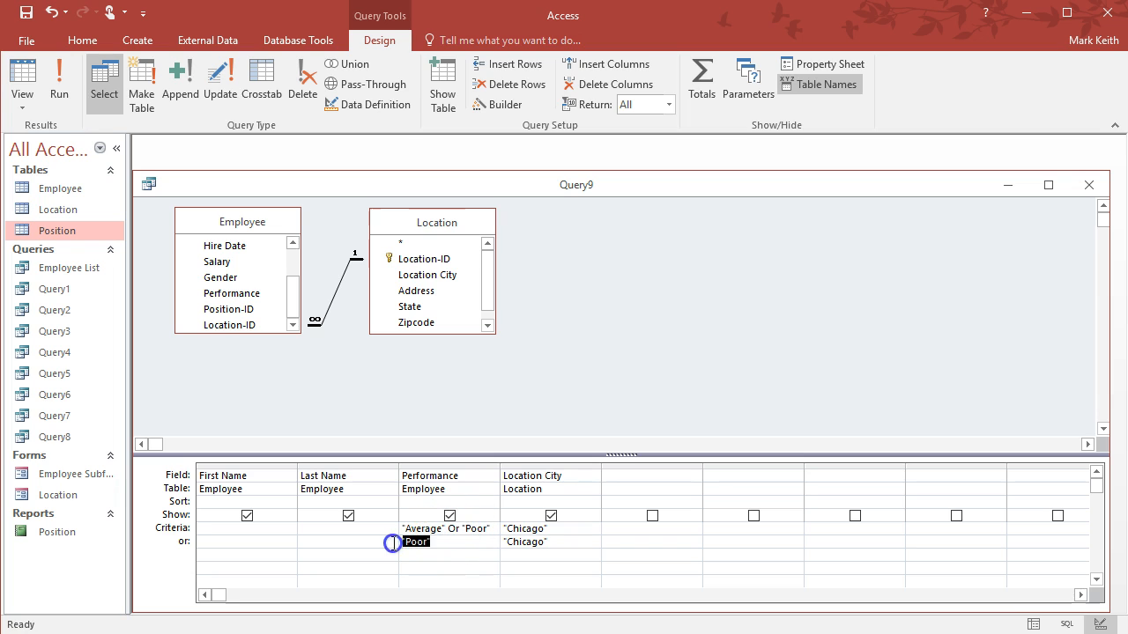
{"action": "key", "text": "Delete"}
{"action": "key", "text": "Tab"}
{"action": "key", "text": "Delete"}
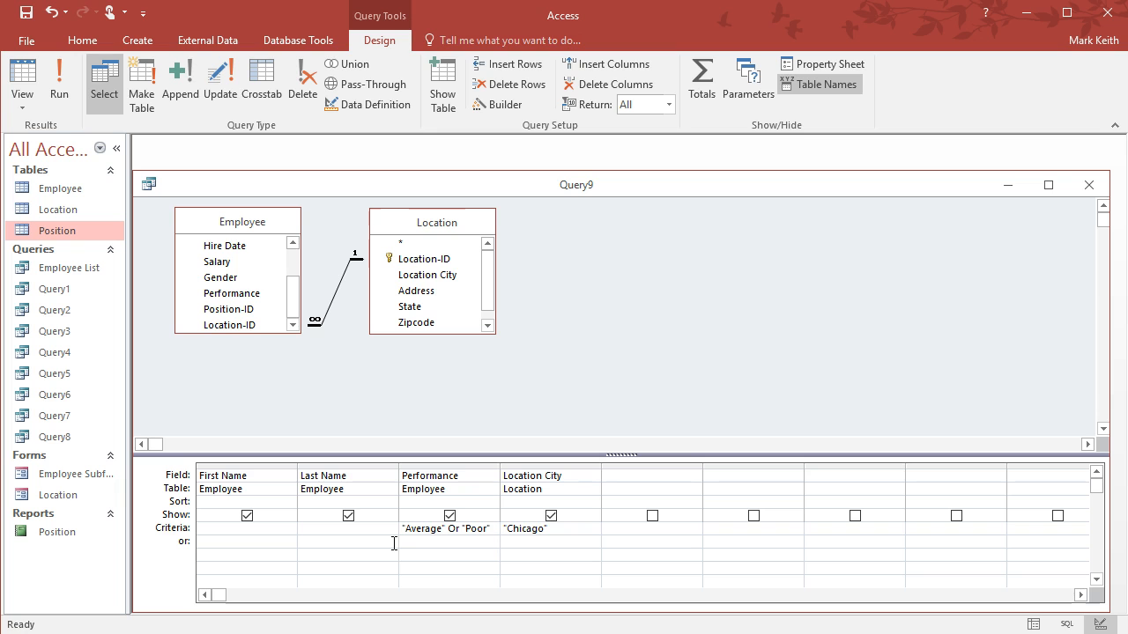
Step: Run the revised query to check the returned employees, and save it as Query9 before closing it
{"action": "left_click", "coordinate": [59, 81]}
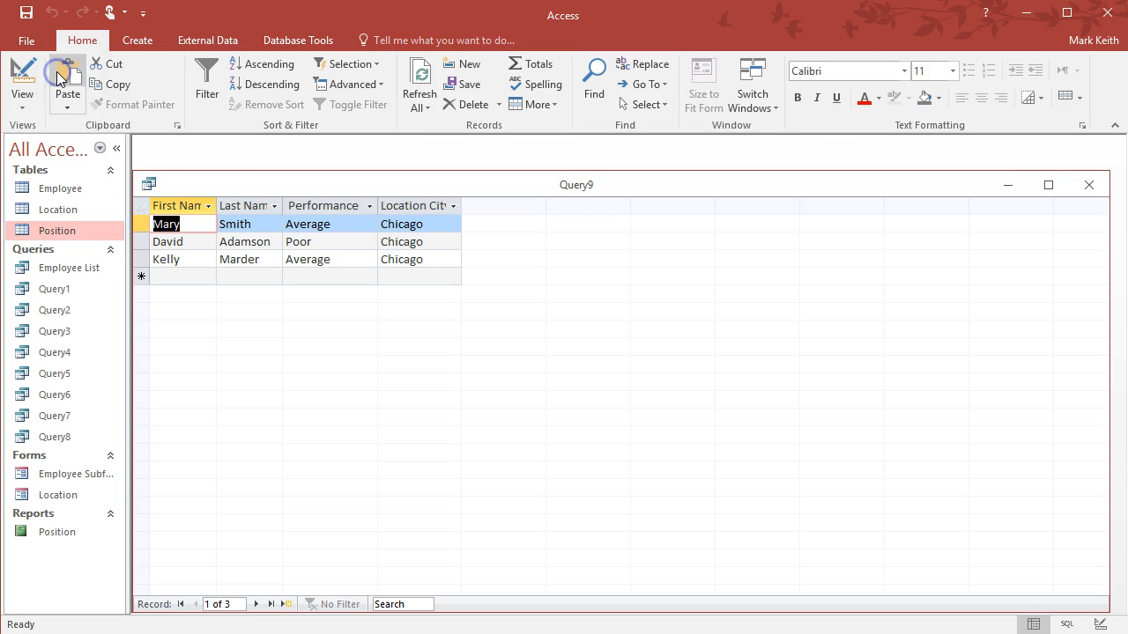
{"action": "left_click", "coordinate": [29, 78]}
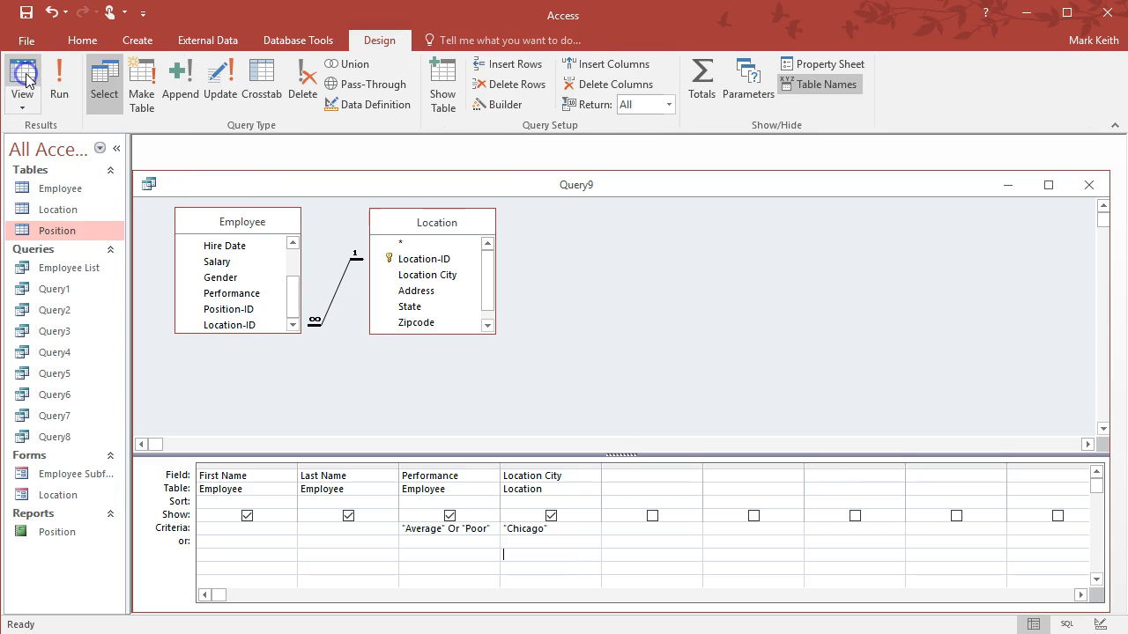
{"action": "left_click", "coordinate": [36, 16]}
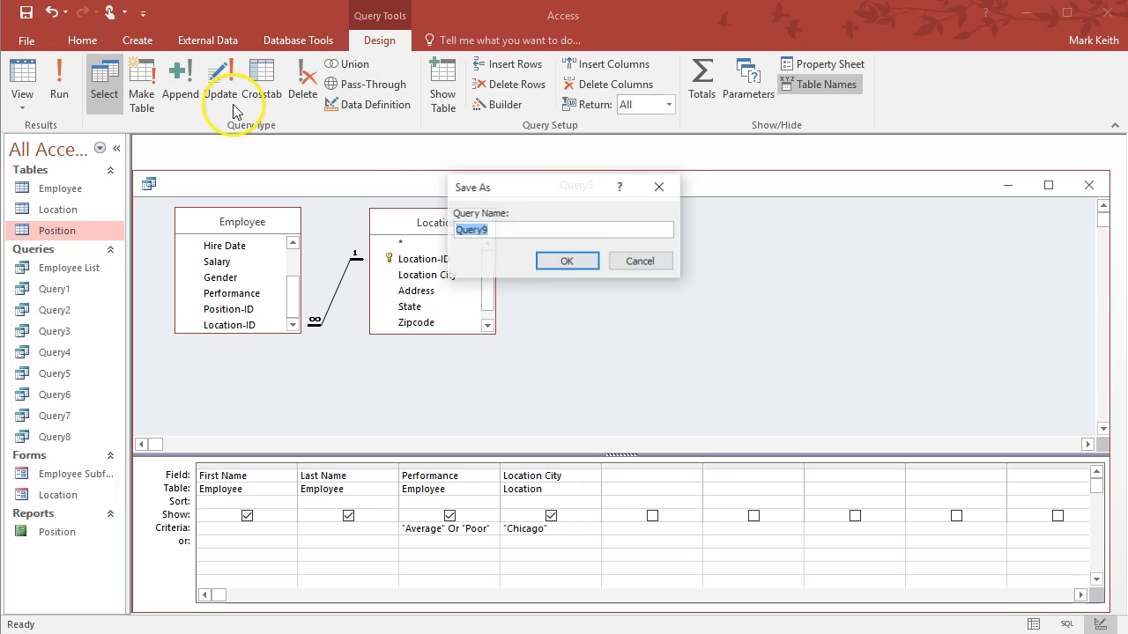
{"action": "left_click", "coordinate": [566, 261]}
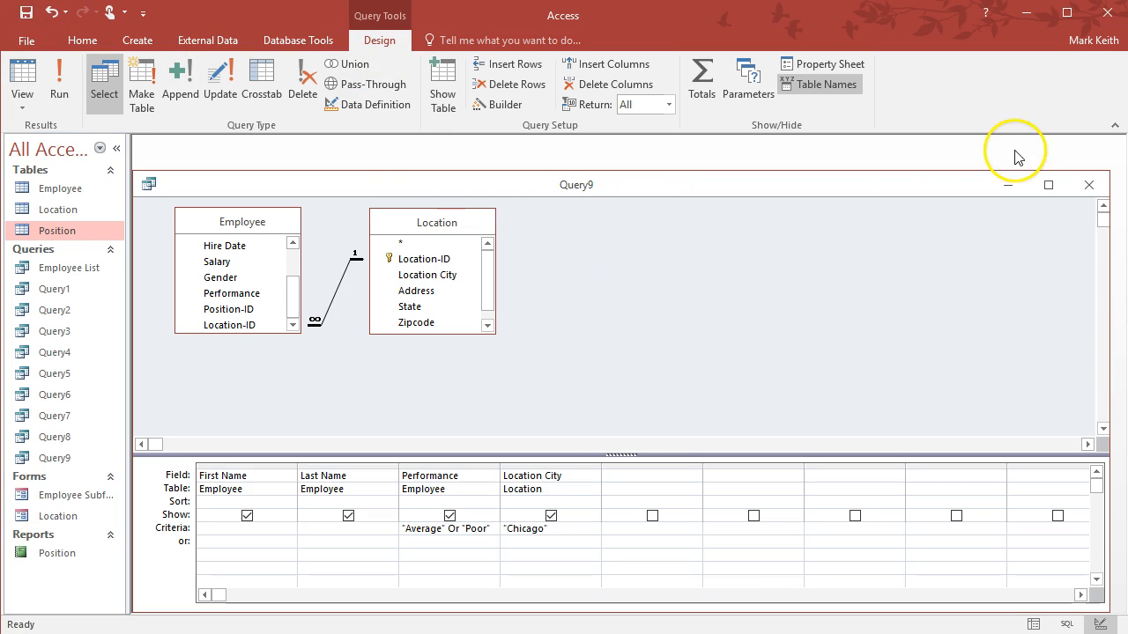
{"action": "left_click", "coordinate": [1089, 184]}
Step: Read exercise 10's requirements in the browser and open the Employee table in Access to examine its performance ratings
{"action": "key", "text": "alt+Tab"}
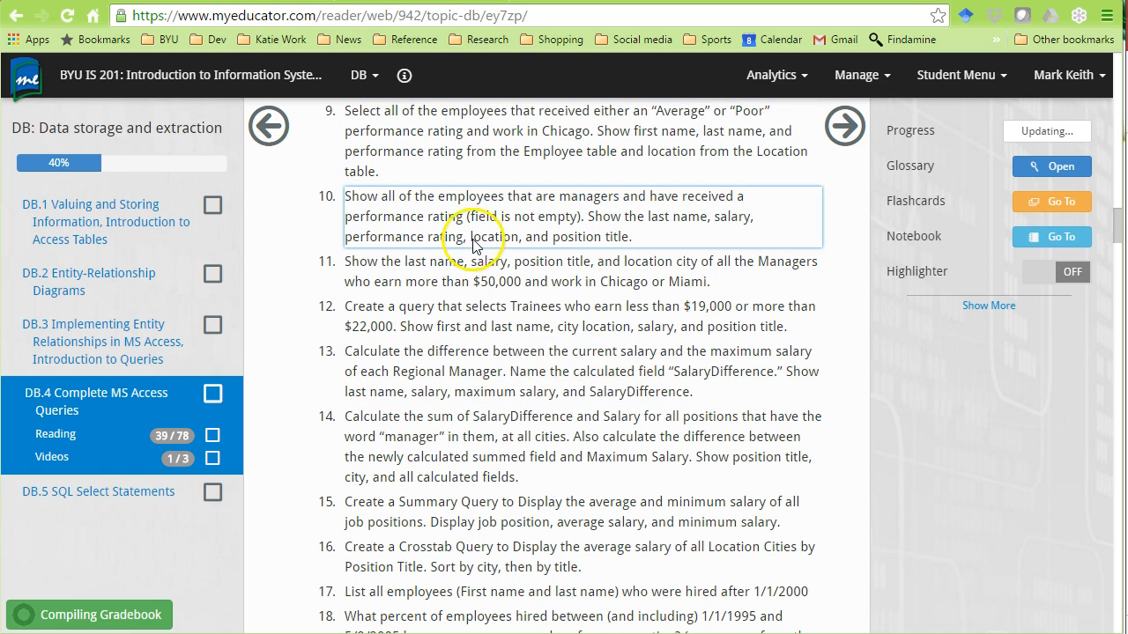
{"action": "left_click_drag", "start_coordinate": [1118, 227], "coordinate": [1111, 231]}
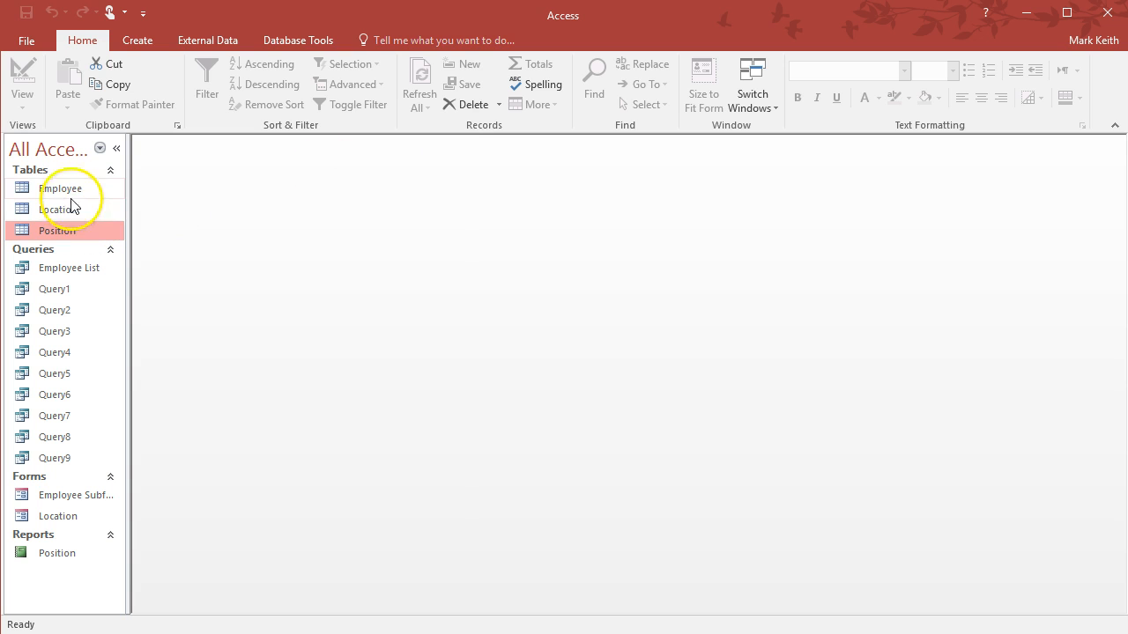
{"action": "double_click", "coordinate": [60, 188]}
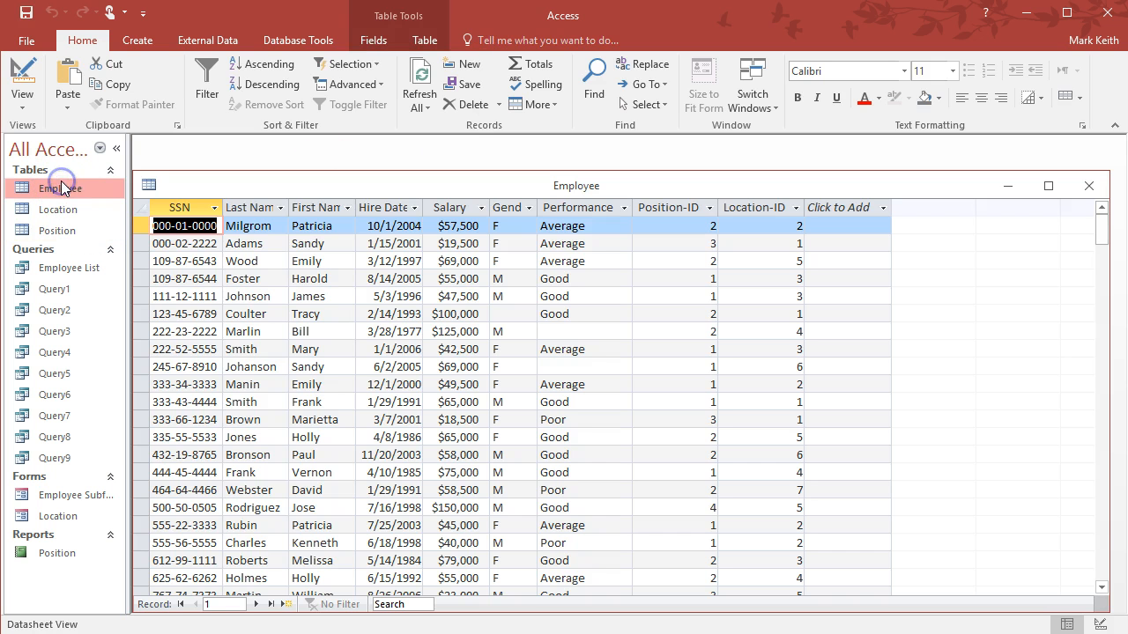
Step: Examine the empty Performance entries in the Employee table, close it and check the query 10 instructions in the browser
{"action": "left_click", "coordinate": [559, 331]}
{"action": "left_click", "coordinate": [559, 367]}
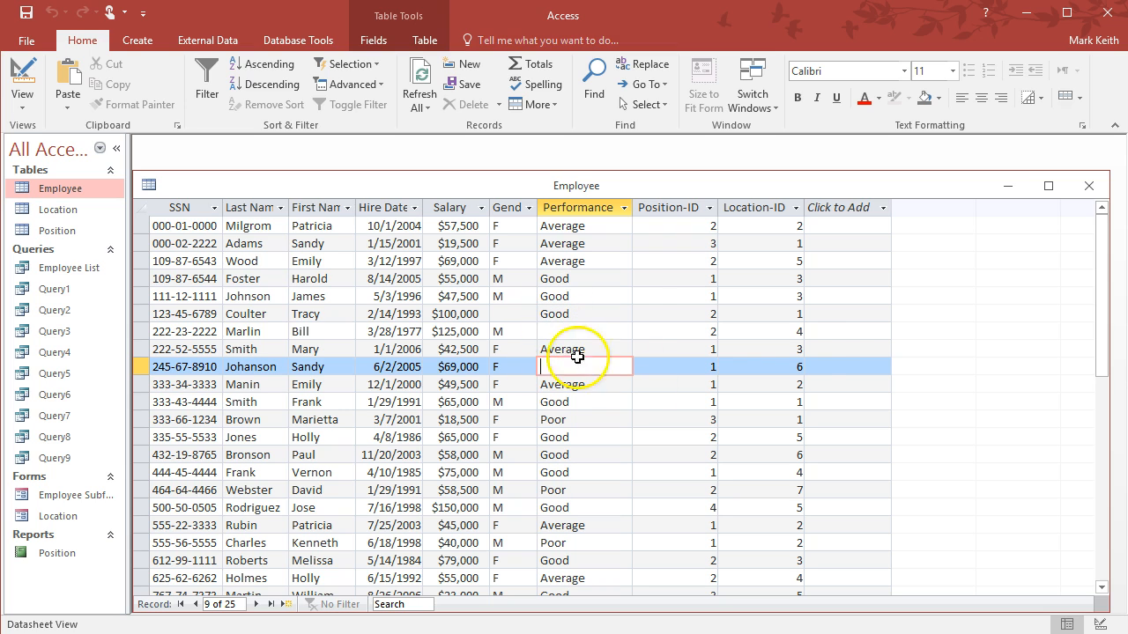
{"action": "left_click", "coordinate": [1086, 196]}
{"action": "key", "text": "alt+Tab"}
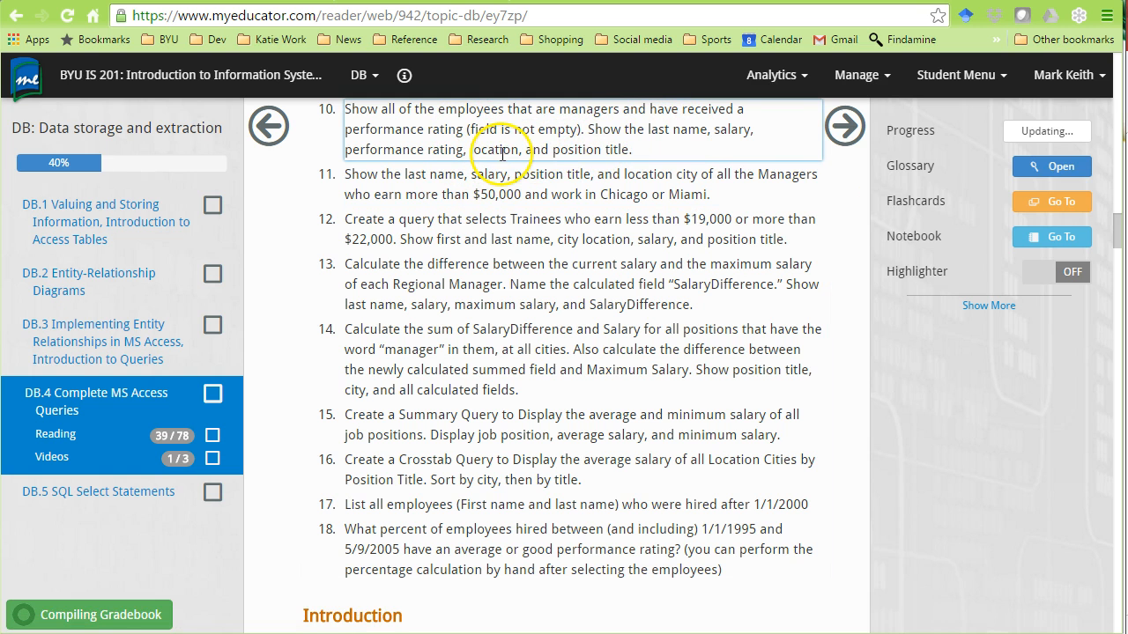
{"action": "key", "text": "alt+Tab"}
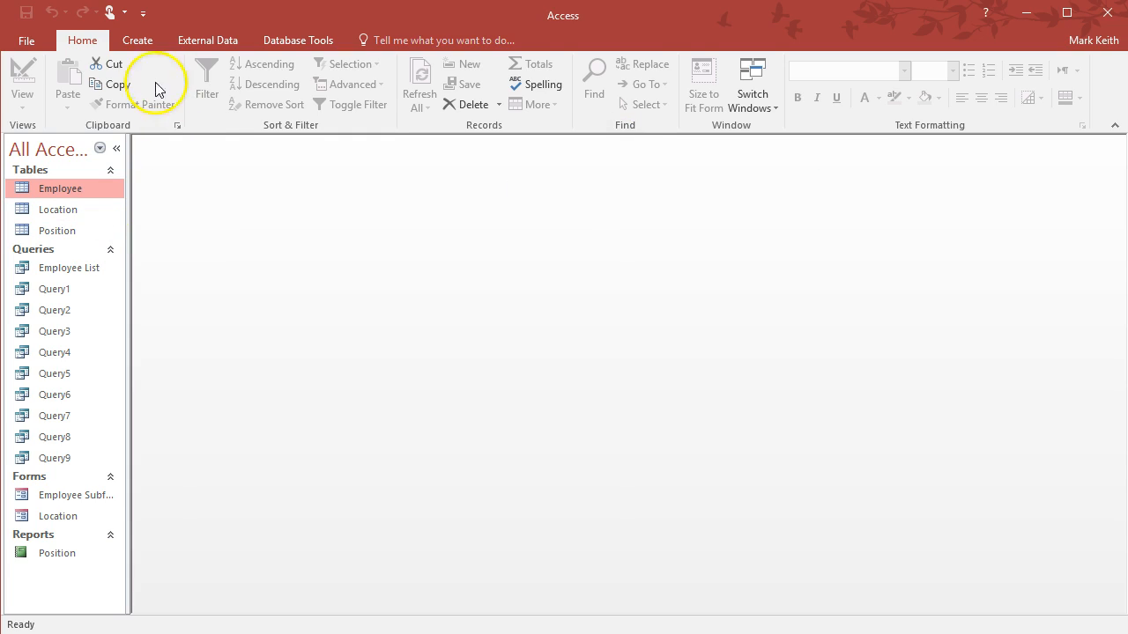
Step: Create a new query in design view containing the Location, Employee and Position tables
{"action": "left_click", "coordinate": [138, 40]}
{"action": "left_click", "coordinate": [246, 85]}
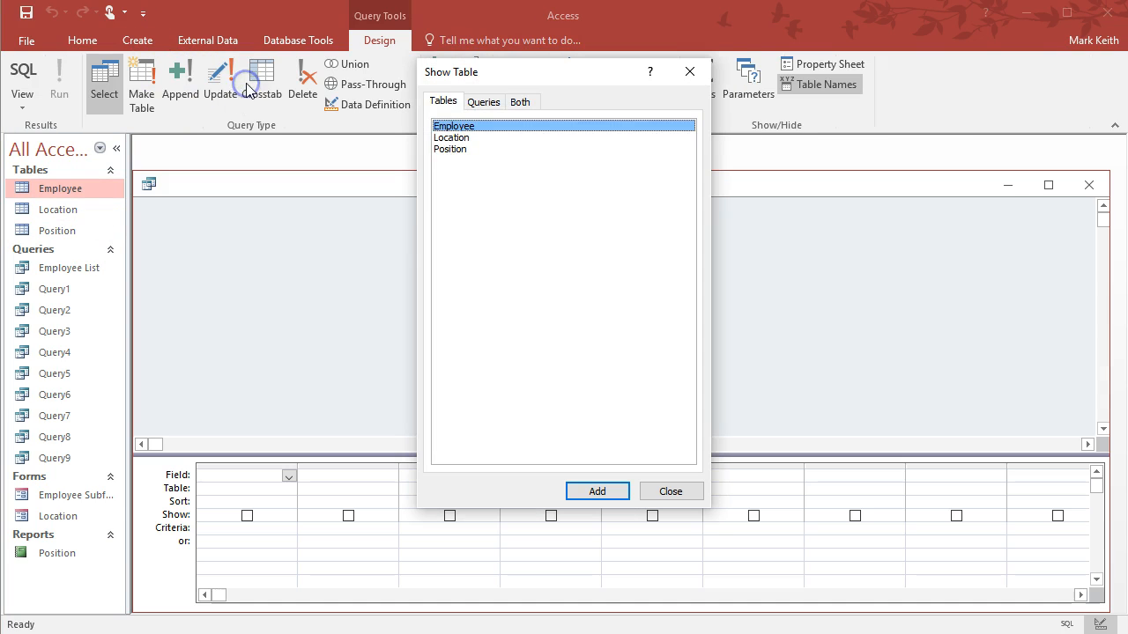
{"action": "double_click", "coordinate": [451, 137]}
{"action": "double_click", "coordinate": [455, 127]}
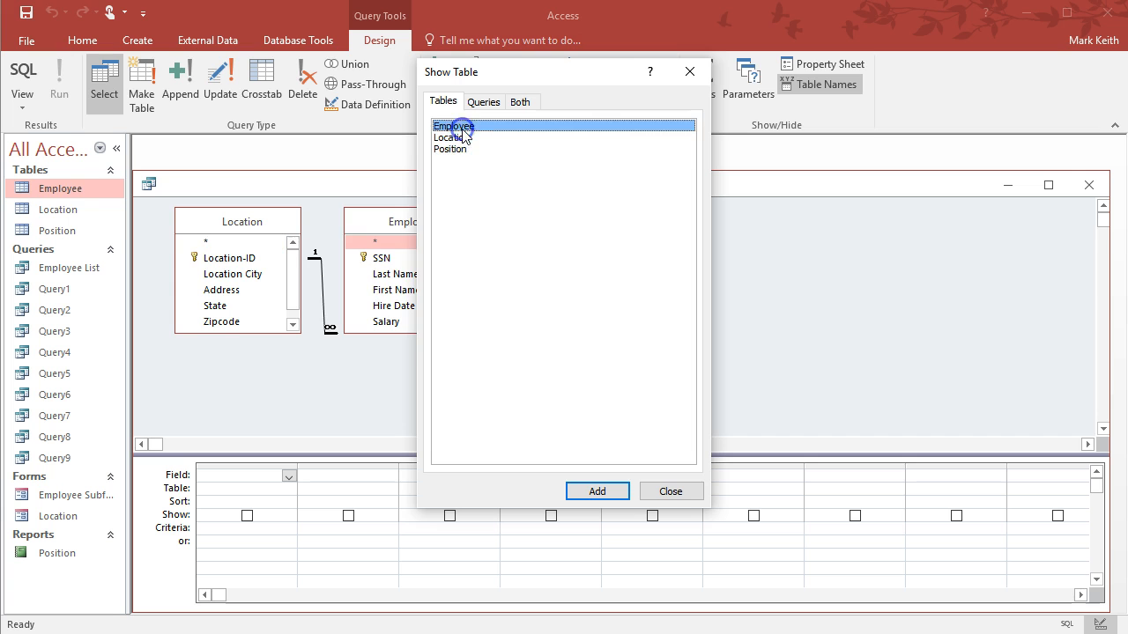
{"action": "double_click", "coordinate": [450, 149]}
{"action": "left_click", "coordinate": [652, 493]}
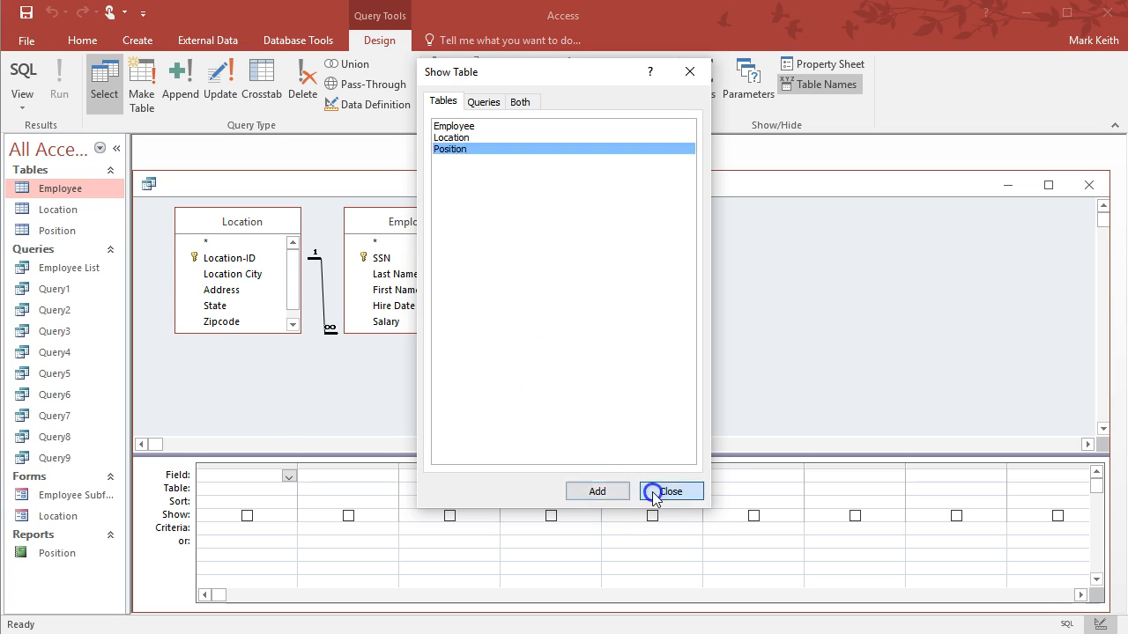
Step: Add the Last Name, Salary, Performance, Location City and Position Title fields to the query, following the browser instructions for query 10
{"action": "key", "text": "alt+Tab"}
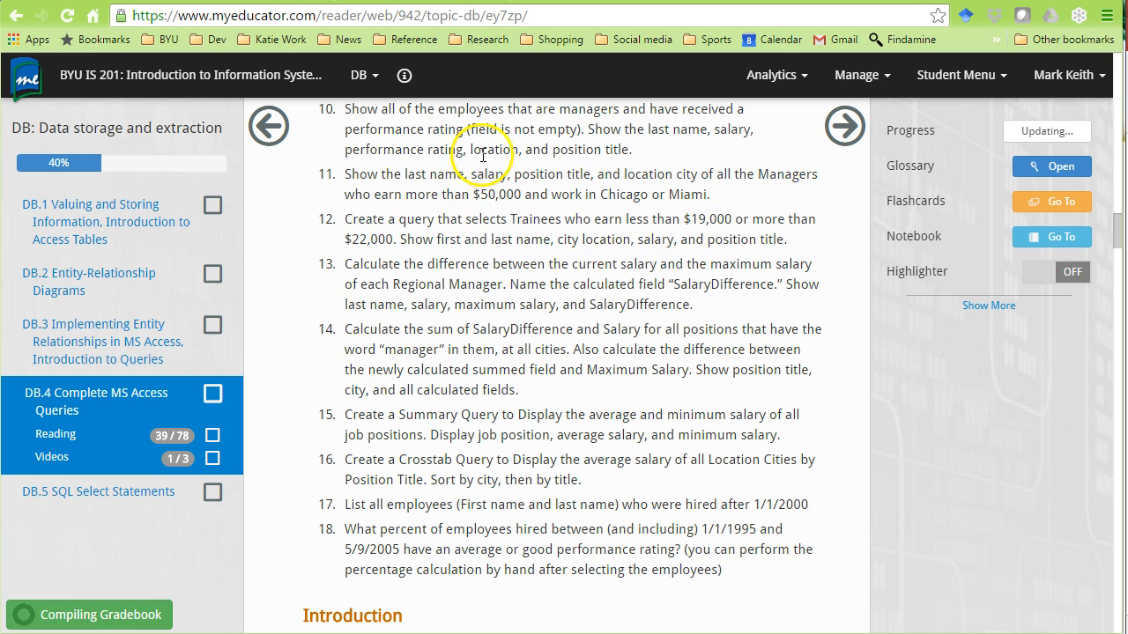
{"action": "key", "text": "alt+Tab"}
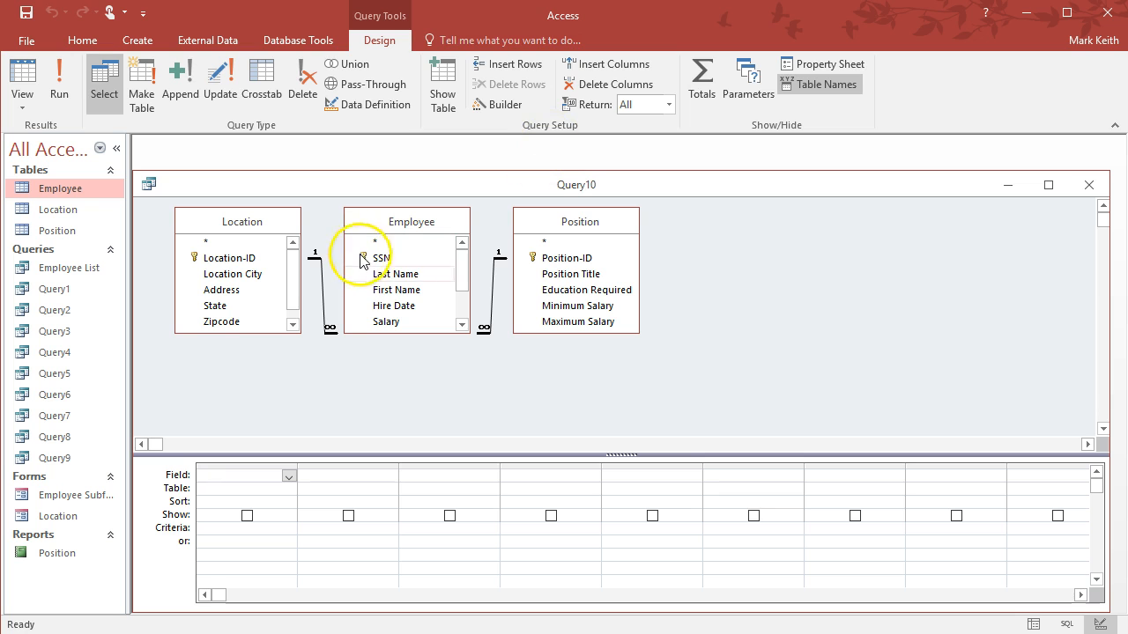
{"action": "double_click", "coordinate": [409, 277]}
{"action": "double_click", "coordinate": [385, 322]}
{"action": "key", "text": "alt+Tab"}
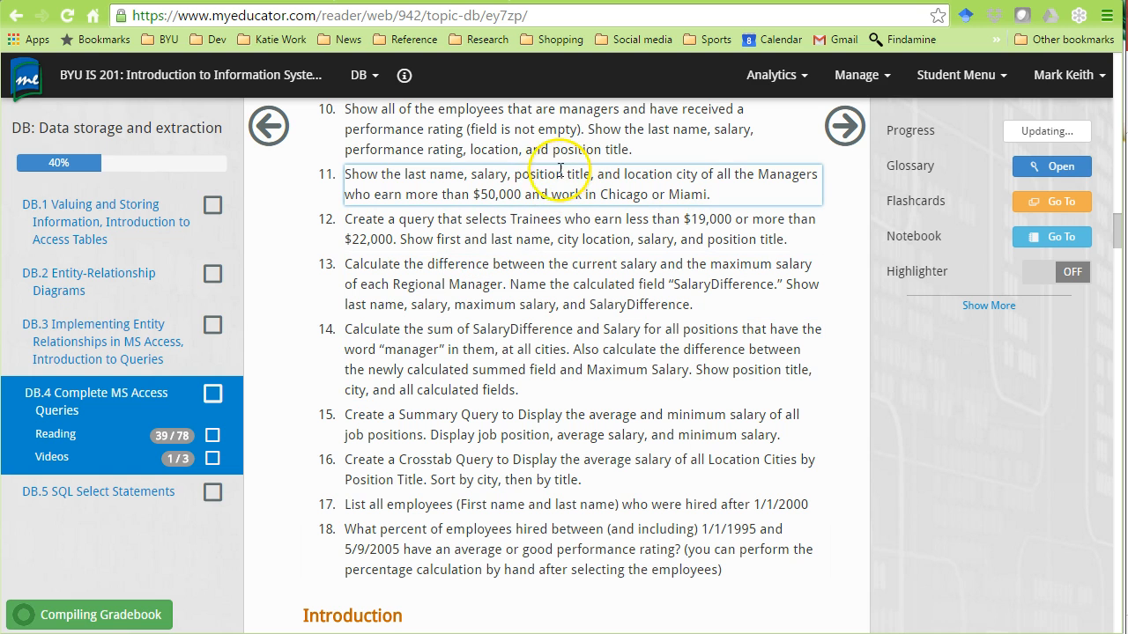
{"action": "key", "text": "alt+Tab"}
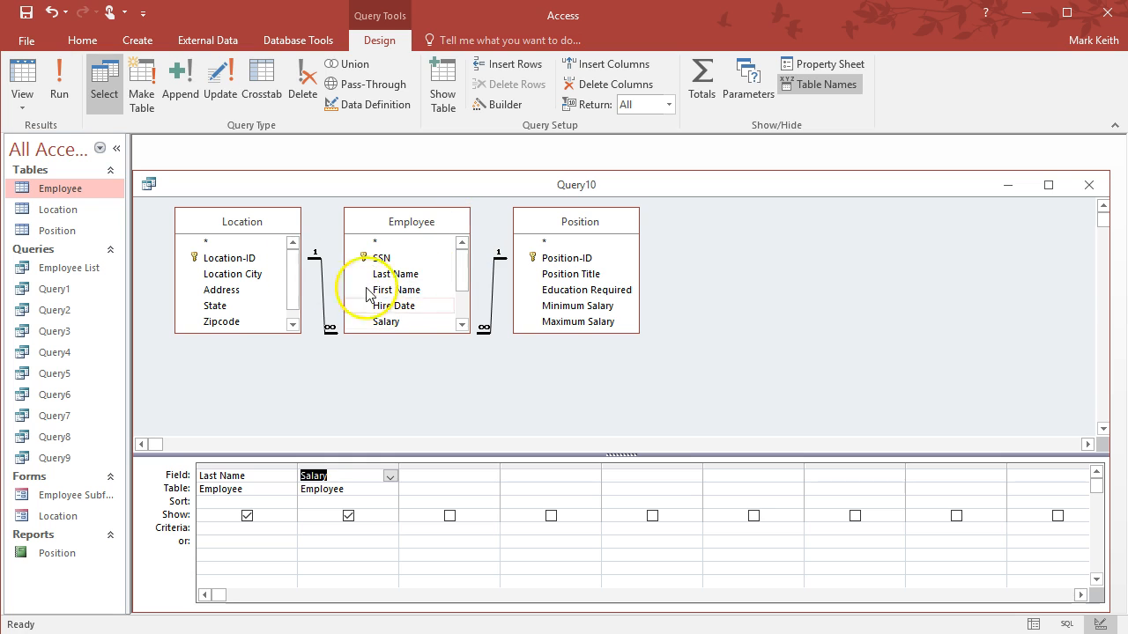
{"action": "left_click_drag", "start_coordinate": [460, 284], "coordinate": [457, 302]}
{"action": "double_click", "coordinate": [423, 303]}
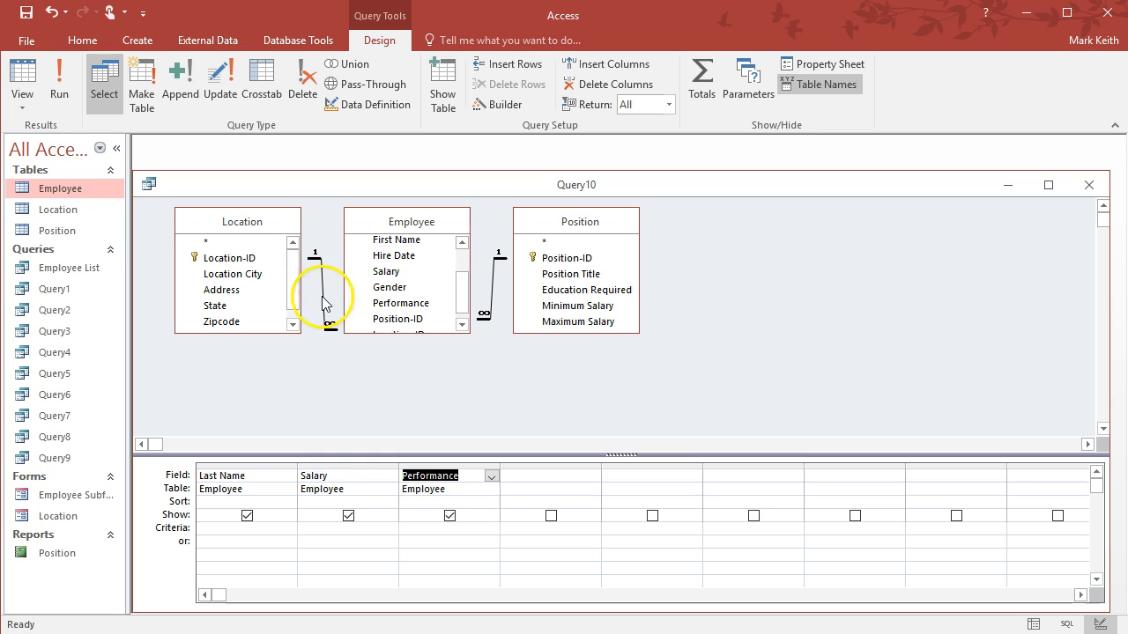
{"action": "double_click", "coordinate": [265, 274]}
{"action": "double_click", "coordinate": [570, 273]}
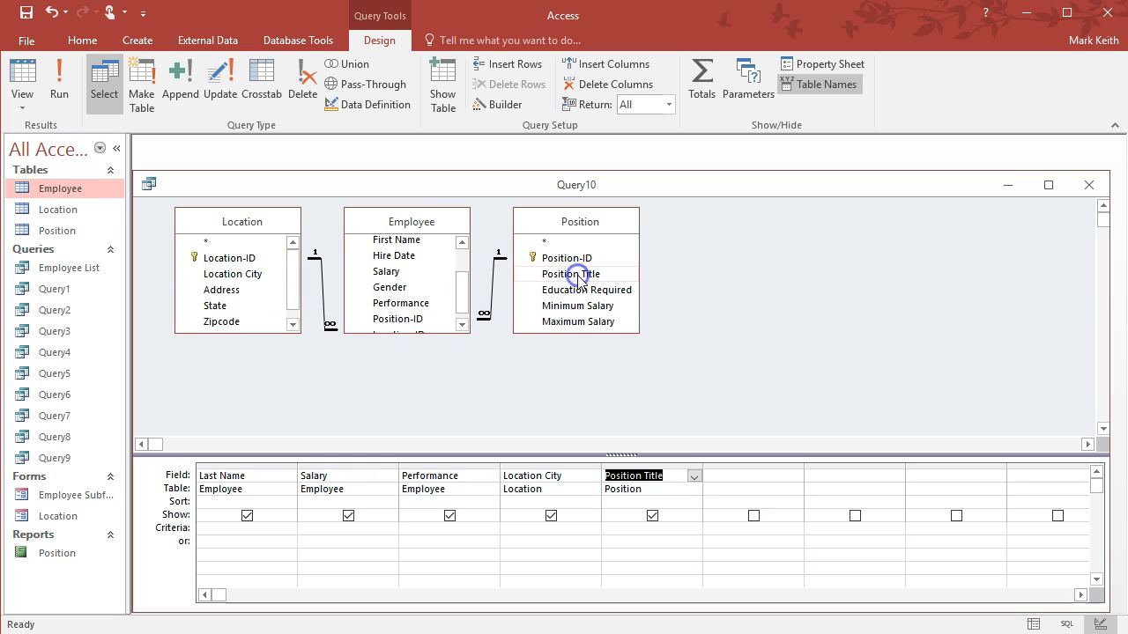
{"action": "key", "text": "alt+Tab"}
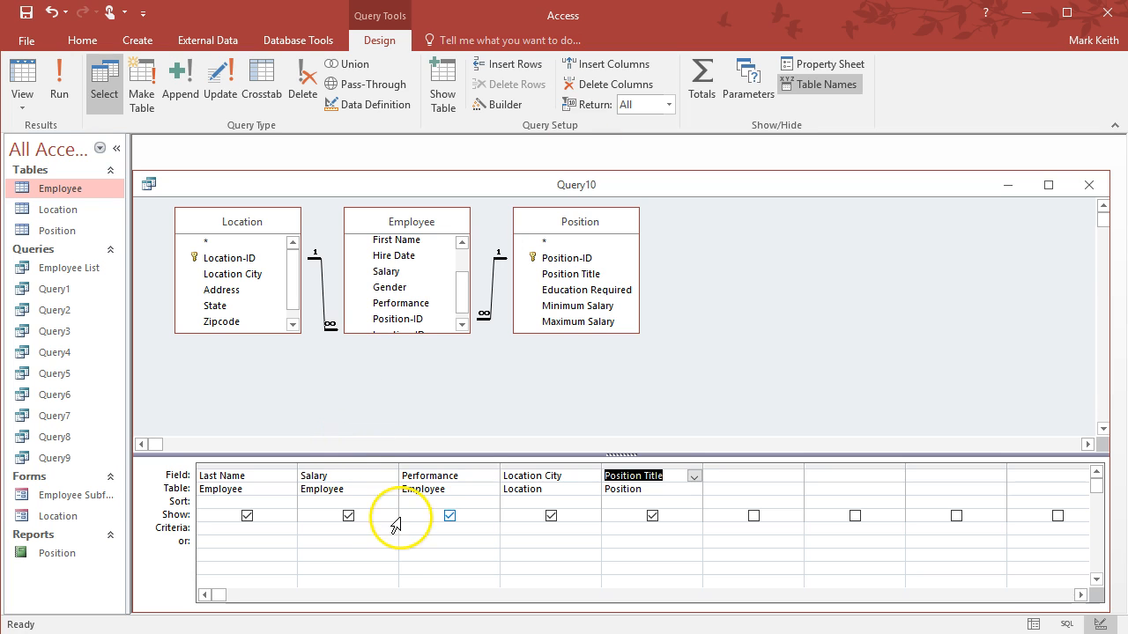
Step: Try excluding empty ratings with the Performance criterion <> "", run the query and return to its design
{"action": "left_click", "coordinate": [430, 527]}
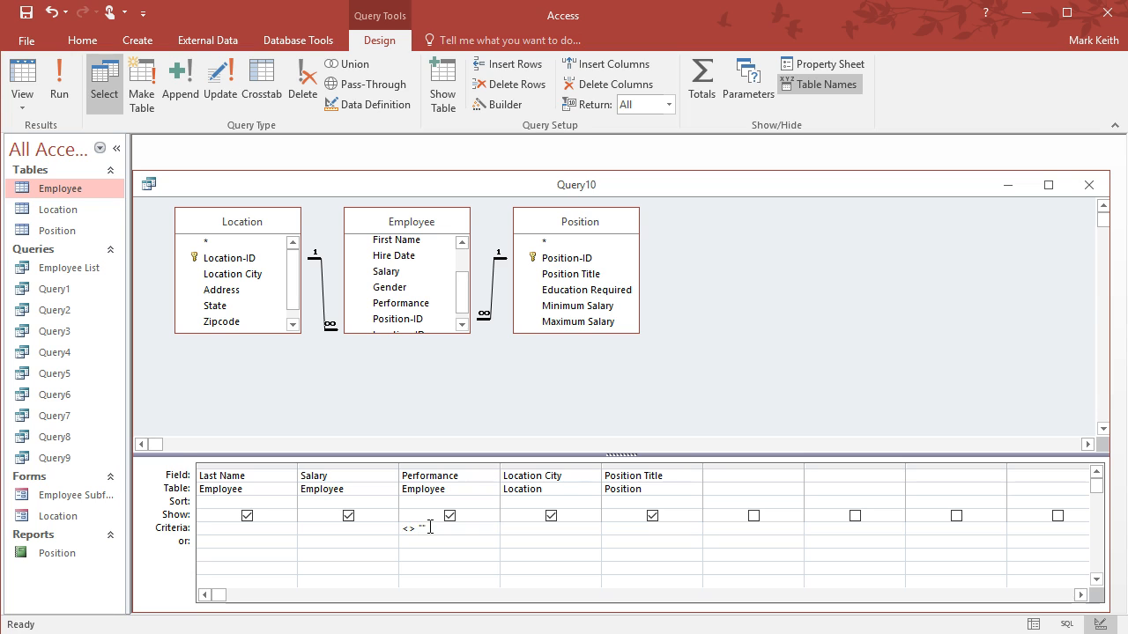
{"action": "left_click", "coordinate": [423, 530]}
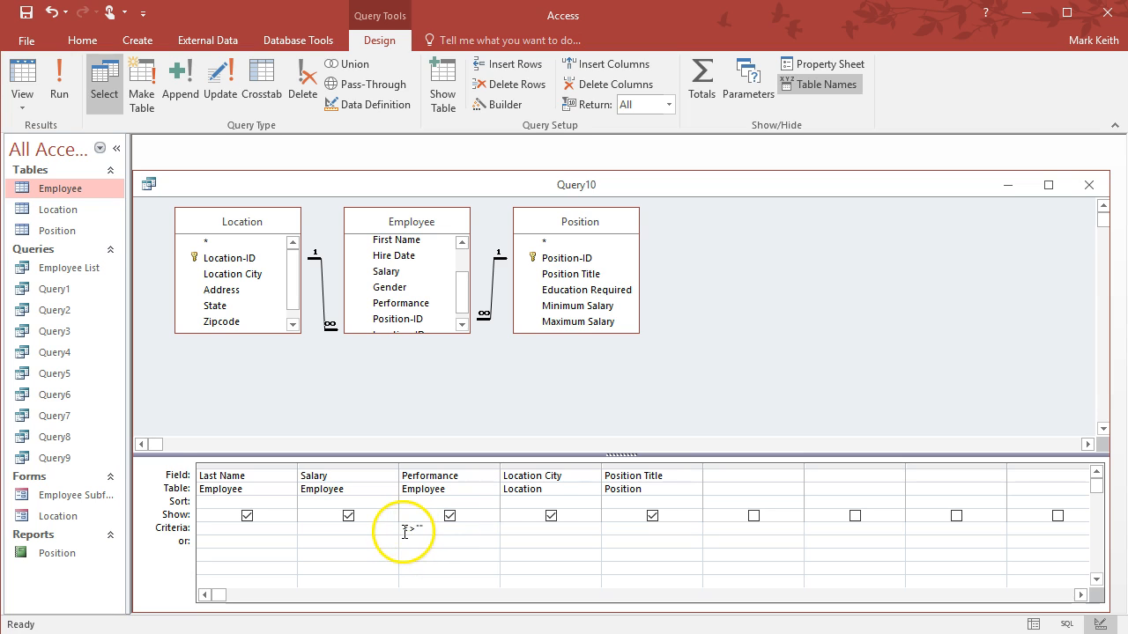
{"action": "left_click", "coordinate": [404, 528]}
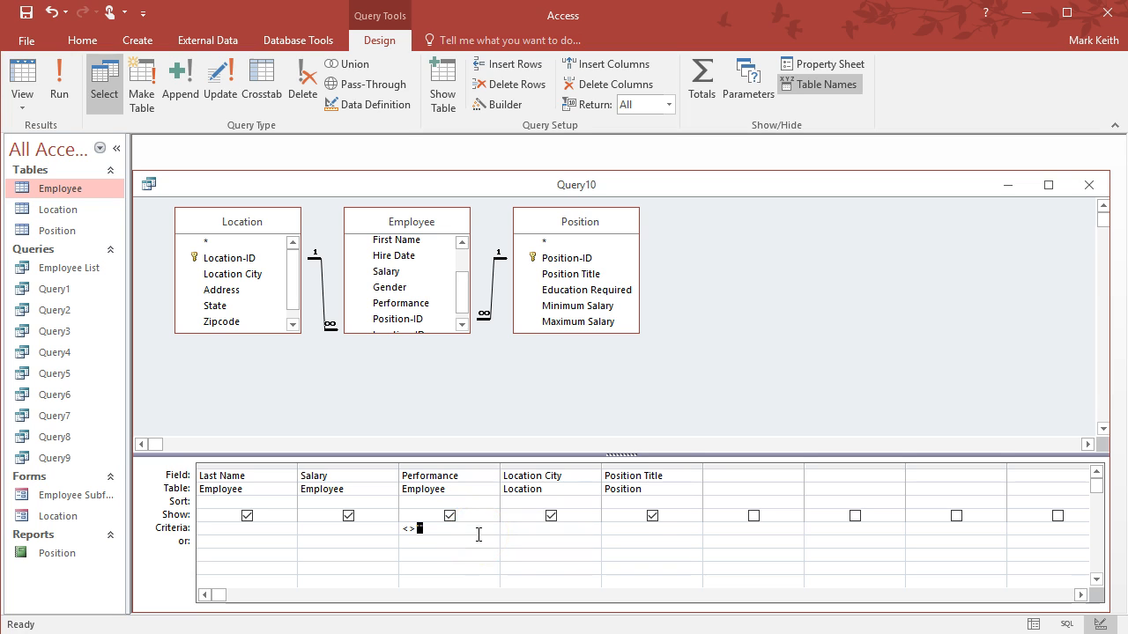
{"action": "left_click", "coordinate": [59, 81]}
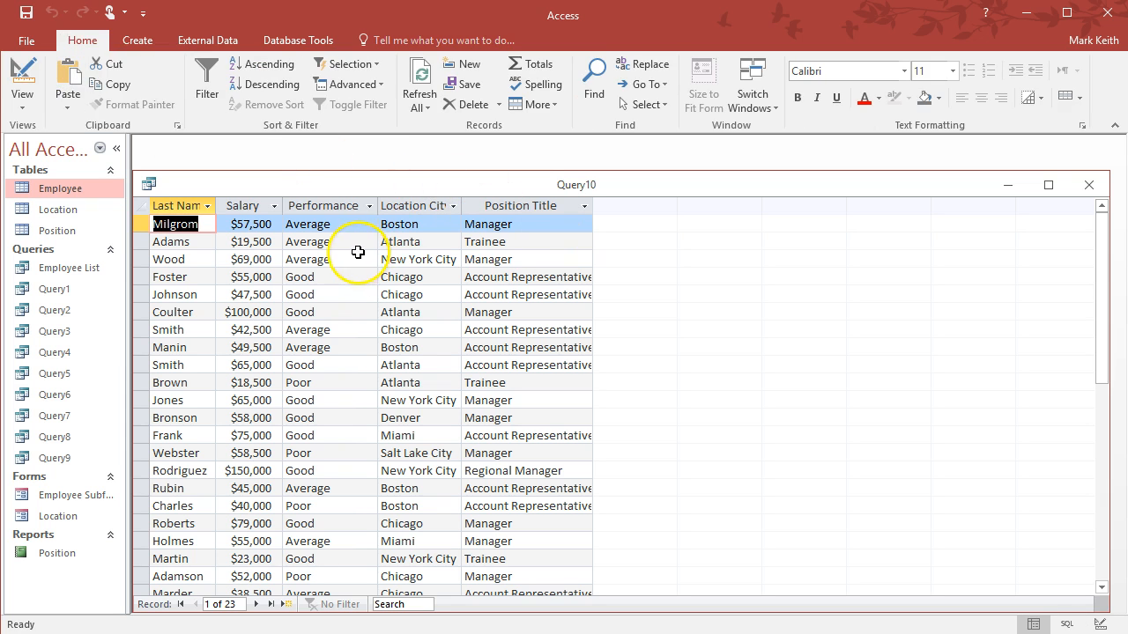
{"action": "left_click_drag", "start_coordinate": [1100, 241], "coordinate": [1099, 196]}
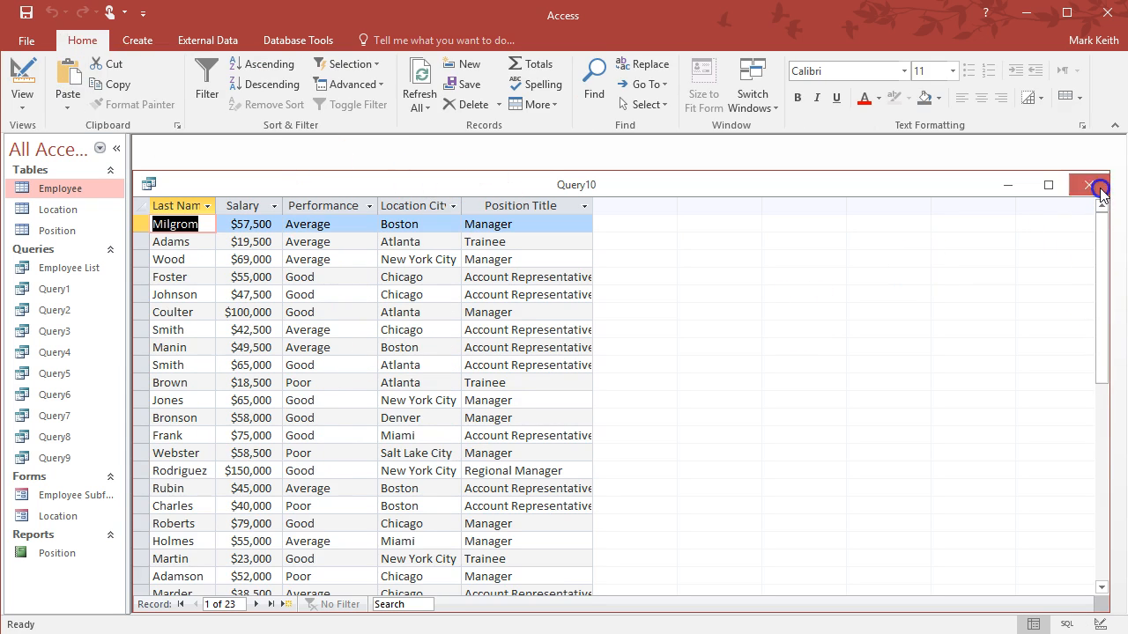
{"action": "left_click", "coordinate": [22, 81]}
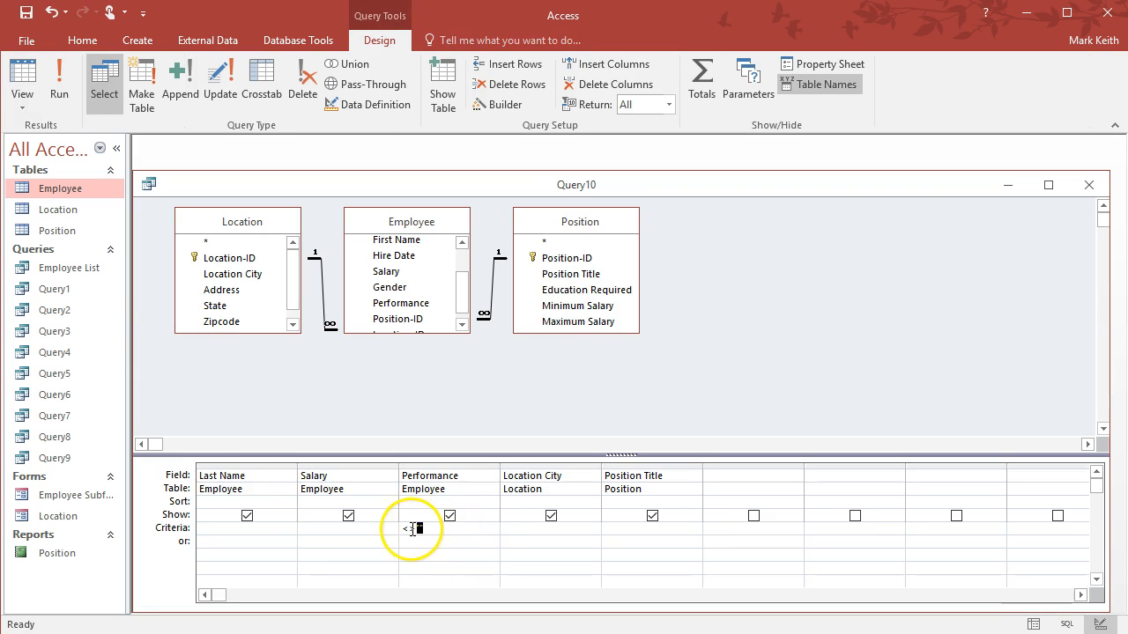
Step: Delete the Performance criterion, run the query unfiltered and return to its design
{"action": "left_click_drag", "start_coordinate": [437, 530], "coordinate": [388, 529]}
{"action": "key", "text": "Delete"}
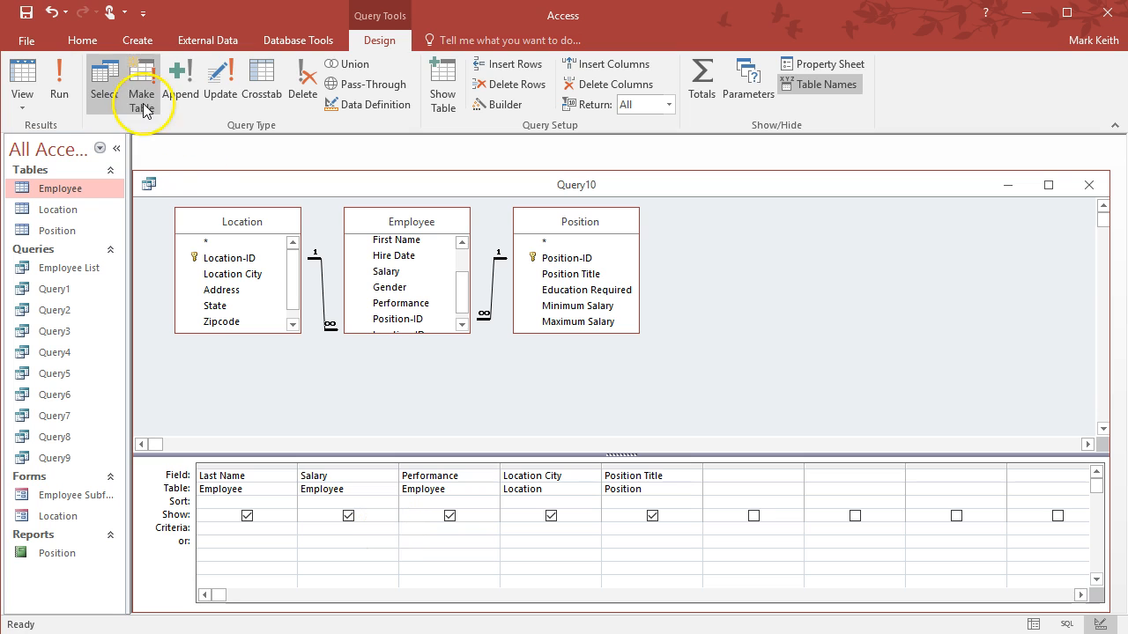
{"action": "left_click", "coordinate": [66, 86]}
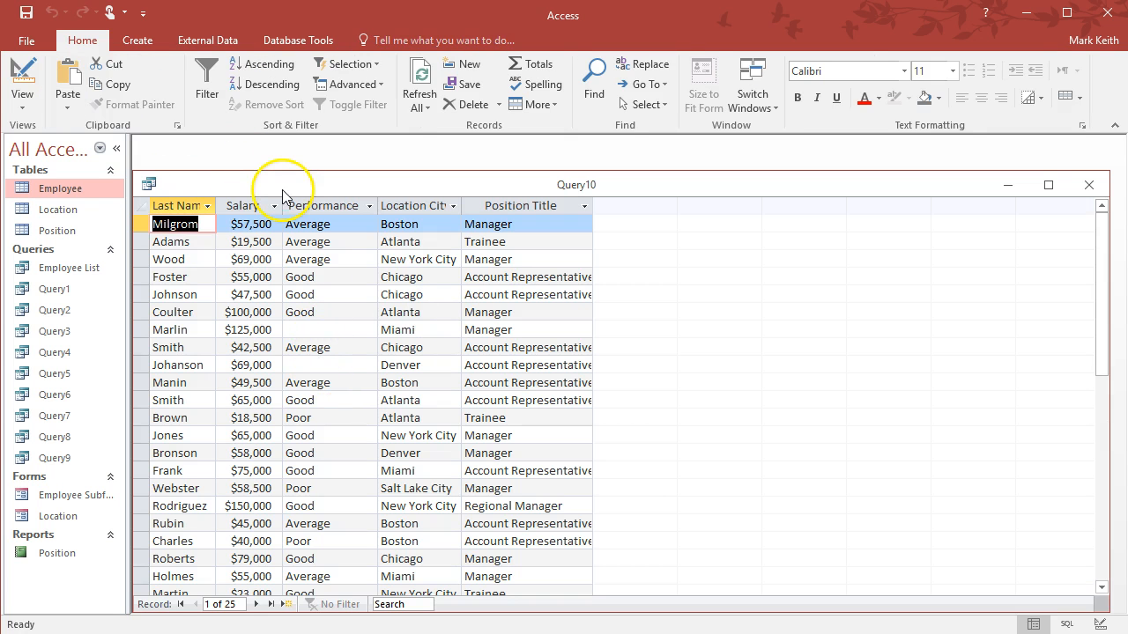
{"action": "left_click", "coordinate": [23, 78]}
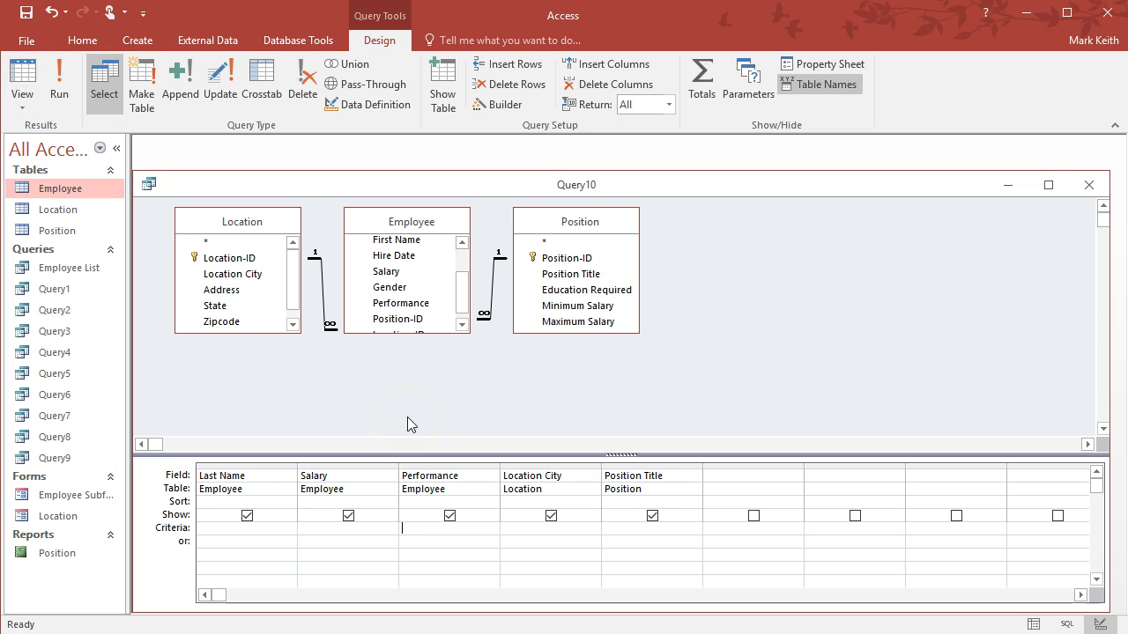
Step: Set the Performance criterion to Is Not Null, run the query to check it and return to its design
{"action": "type", "text": "Is Not Null"}
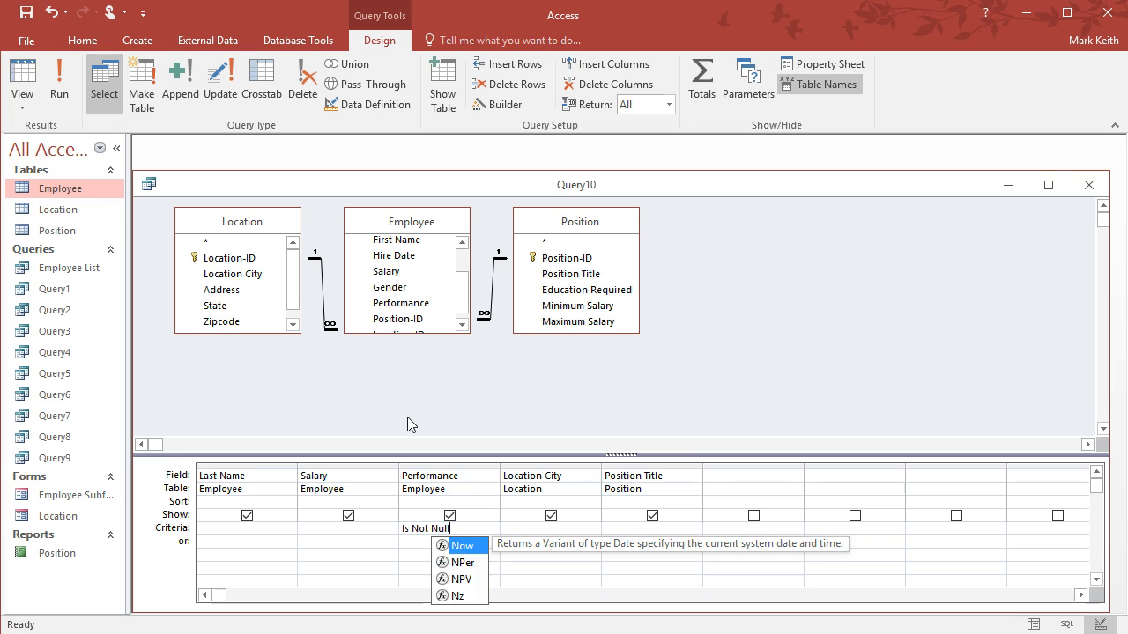
{"action": "left_click", "coordinate": [411, 529]}
{"action": "left_click_drag", "start_coordinate": [401, 529], "coordinate": [423, 527]}
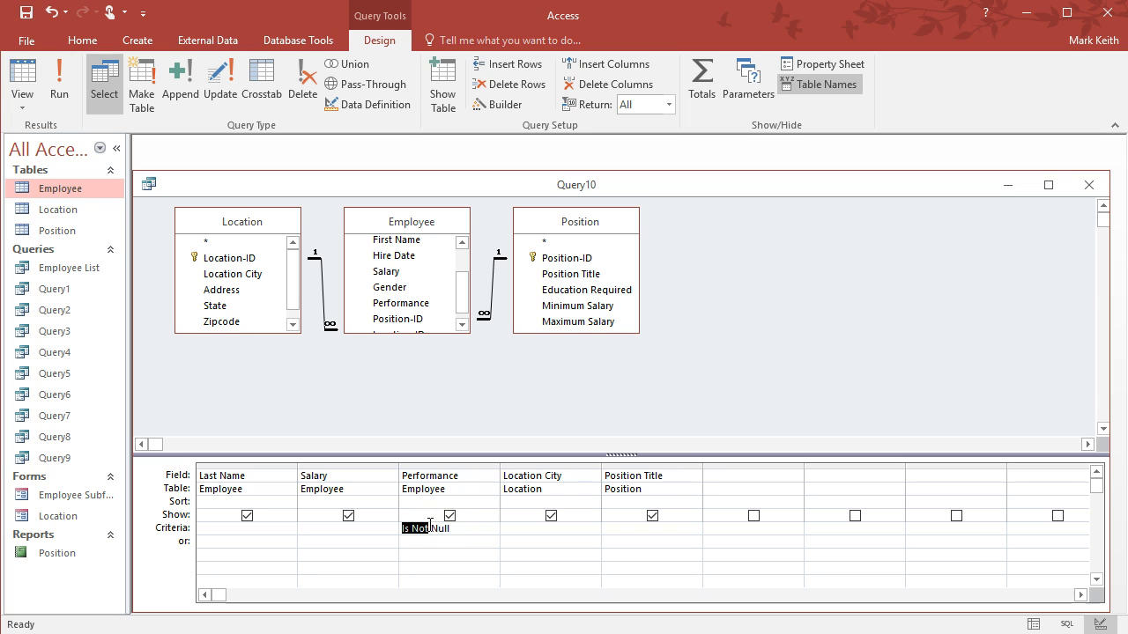
{"action": "double_click", "coordinate": [443, 530]}
{"action": "left_click", "coordinate": [472, 529]}
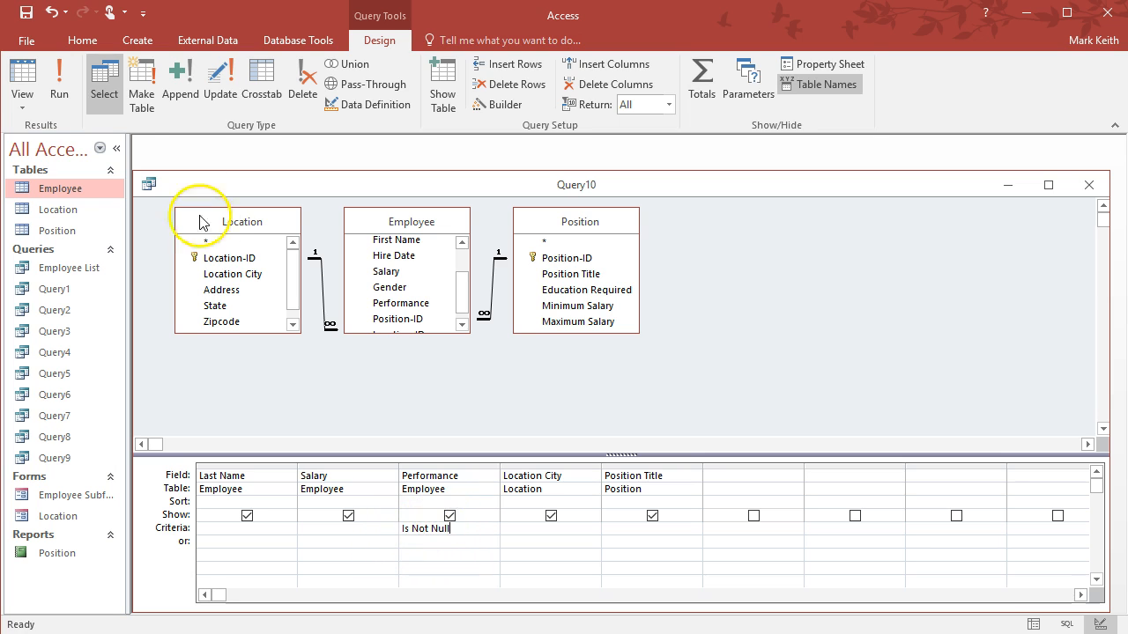
{"action": "left_click", "coordinate": [59, 84]}
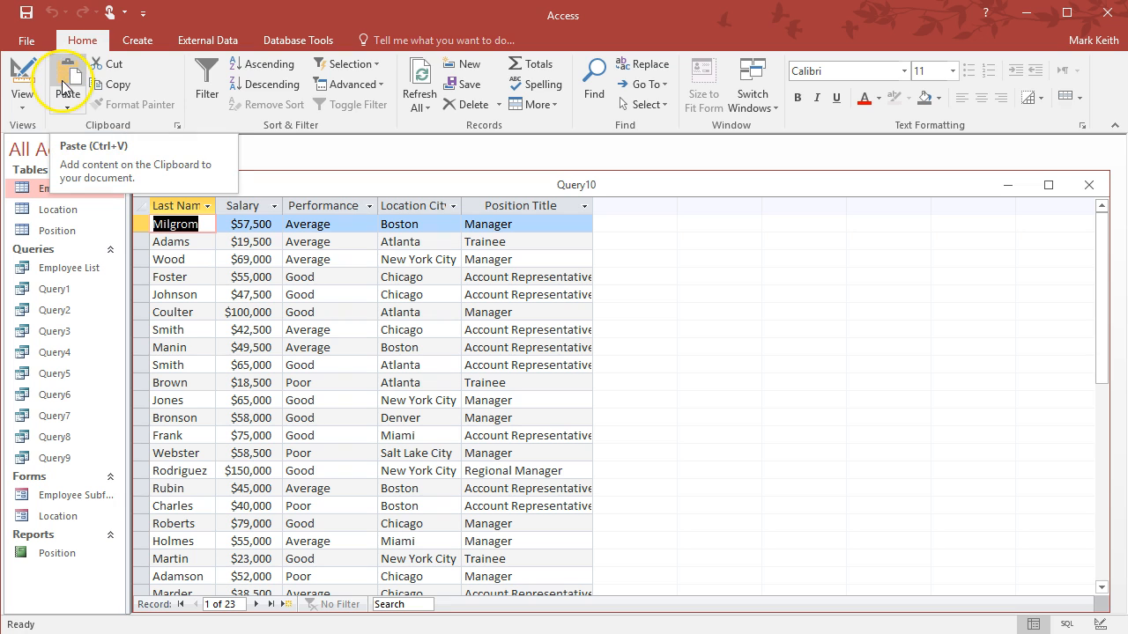
{"action": "left_click", "coordinate": [26, 84]}
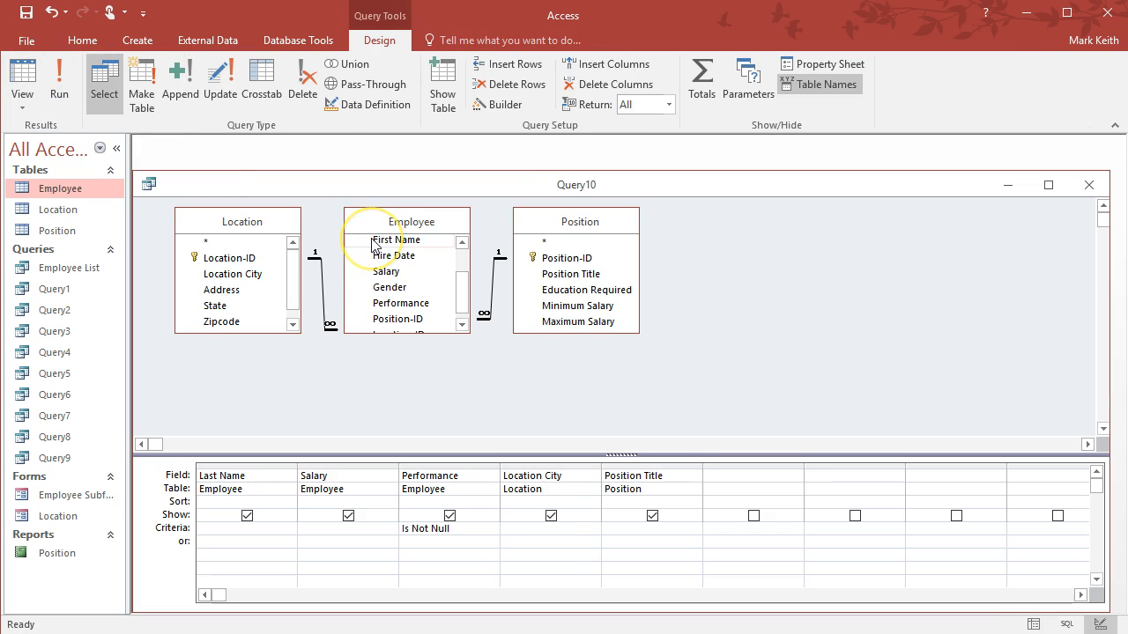
Step: Reread the manager requirement of query 10 in the browser and examine the manager titles in the Position table
{"action": "key", "text": "alt+Tab"}
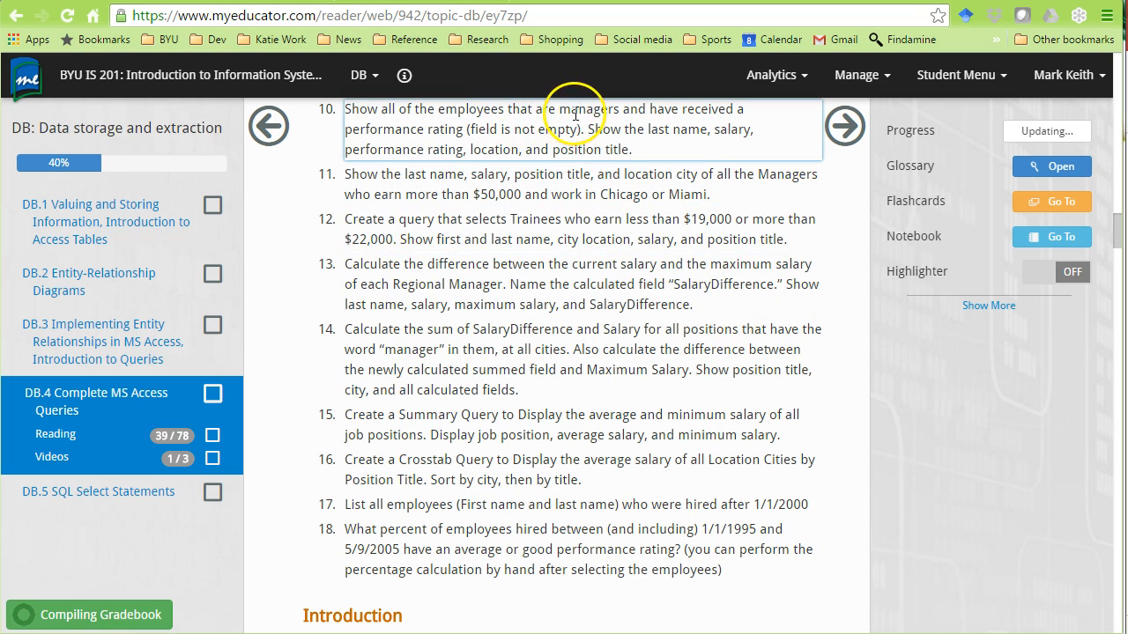
{"action": "key", "text": "alt+Tab"}
{"action": "double_click", "coordinate": [57, 230]}
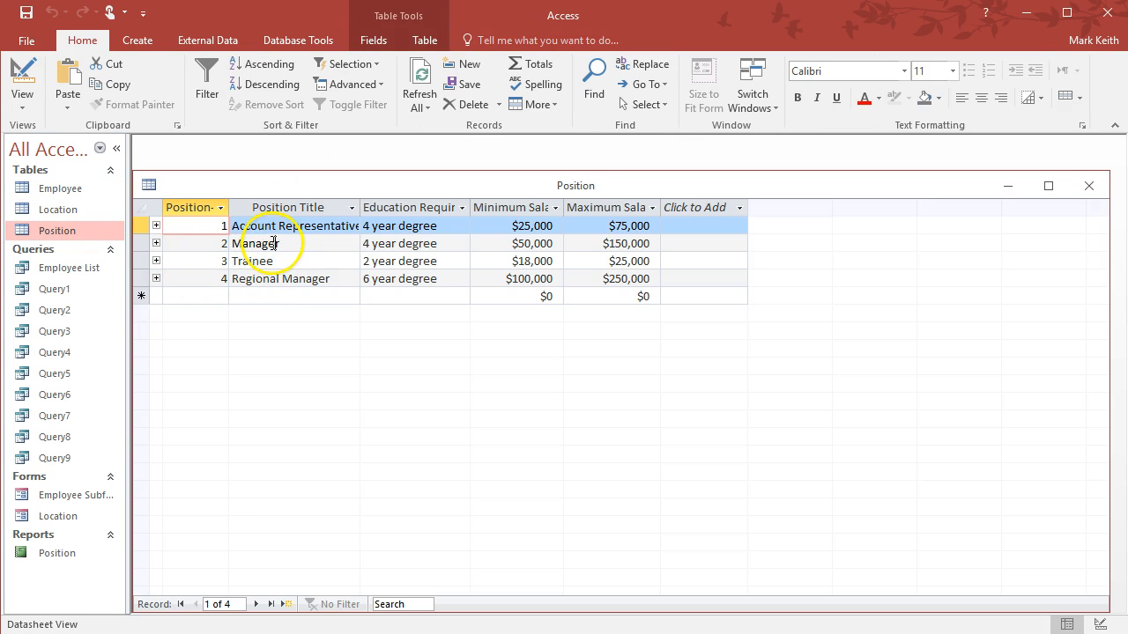
{"action": "left_click", "coordinate": [274, 243]}
{"action": "left_click", "coordinate": [281, 279]}
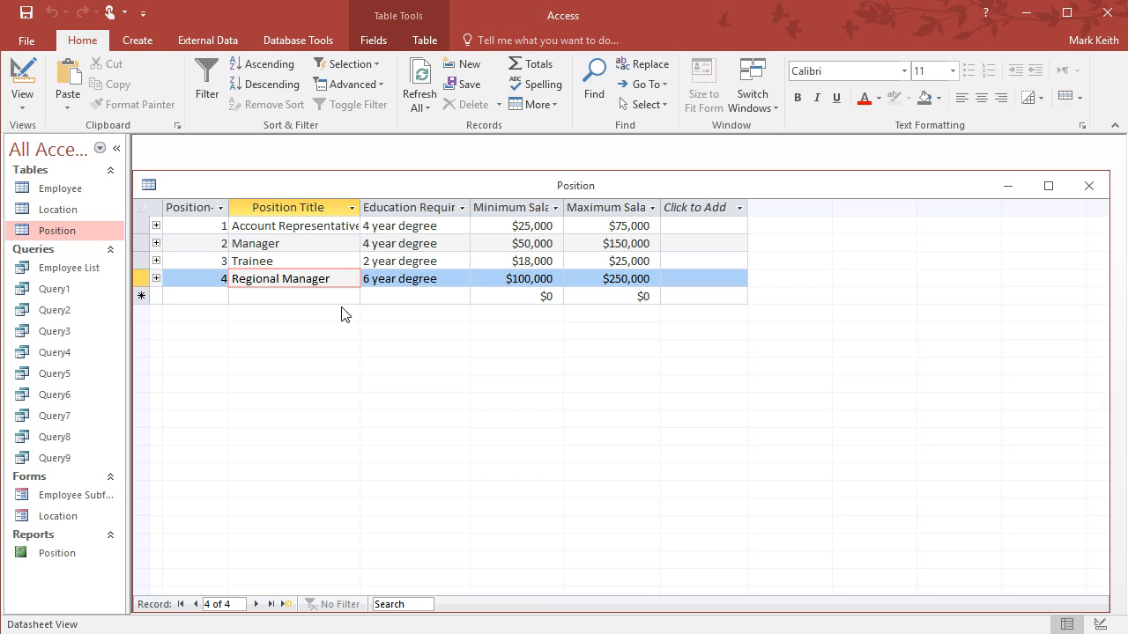
{"action": "left_click", "coordinate": [21, 78]}
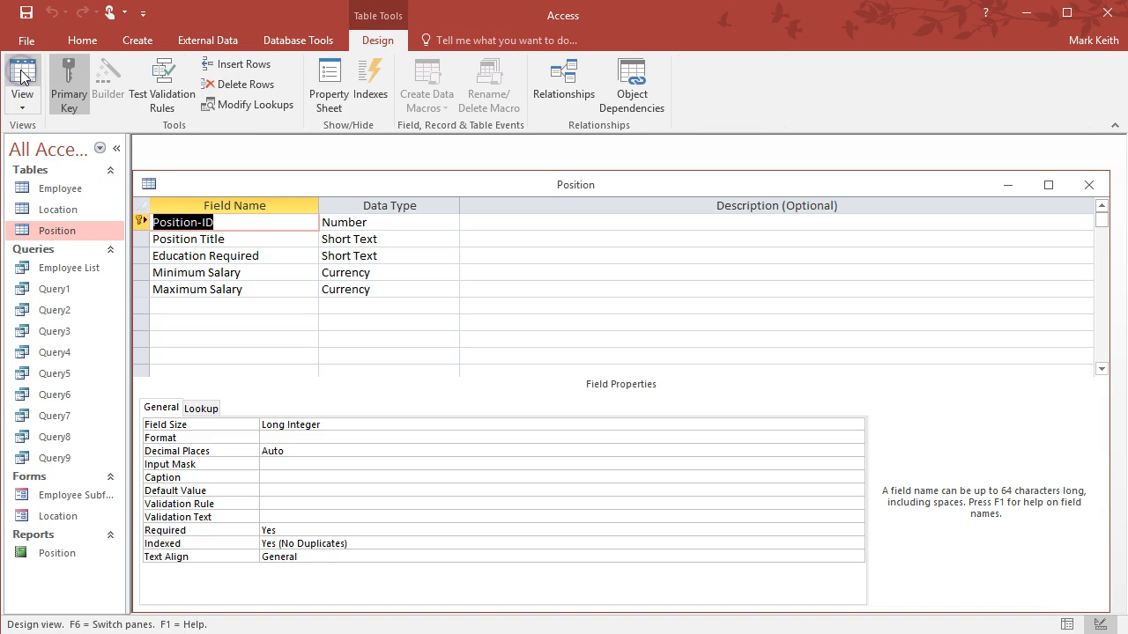
{"action": "left_click", "coordinate": [22, 77]}
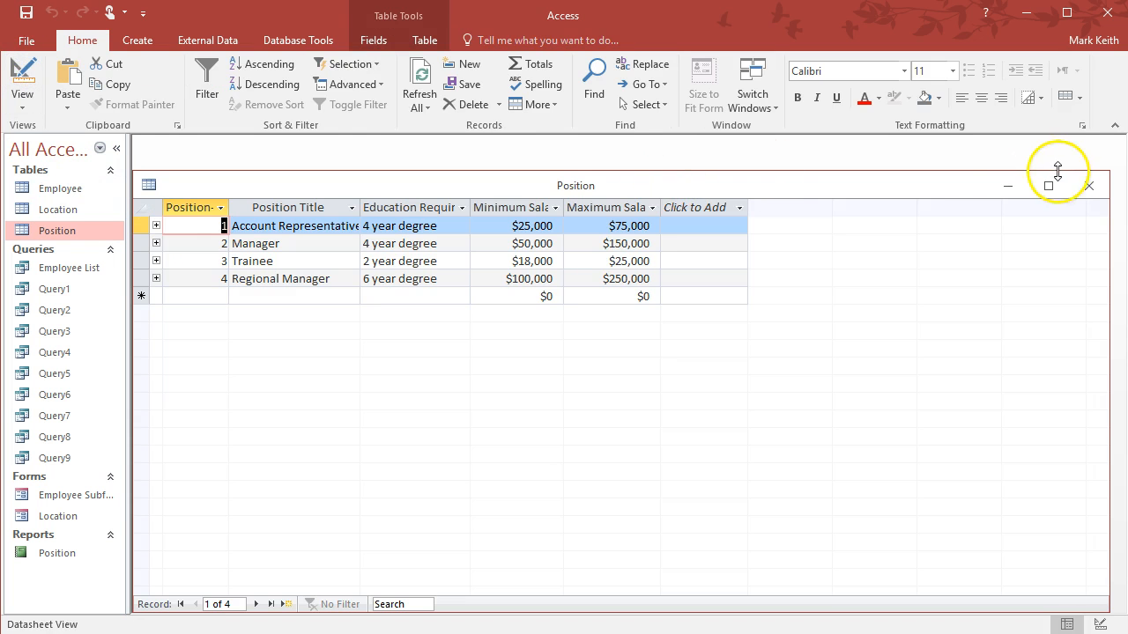
{"action": "left_click", "coordinate": [1088, 185]}
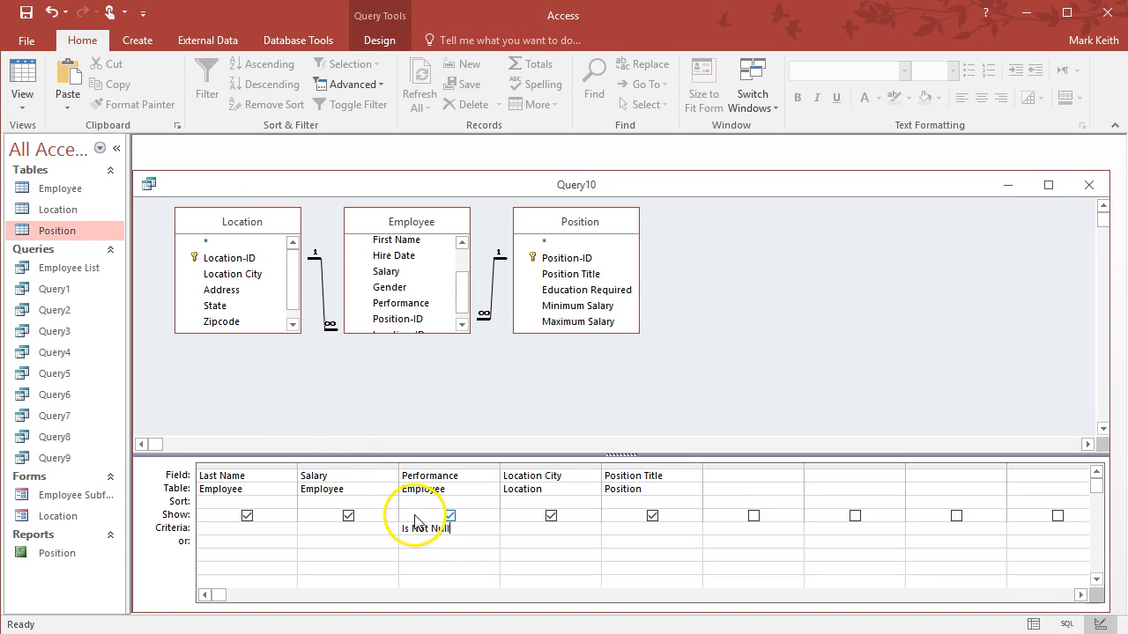
Step: Set the Position Title criteria to "Manager" or "Regional Manager" and repeat Is Not Null for Performance in the second criteria row
{"action": "left_click", "coordinate": [622, 527]}
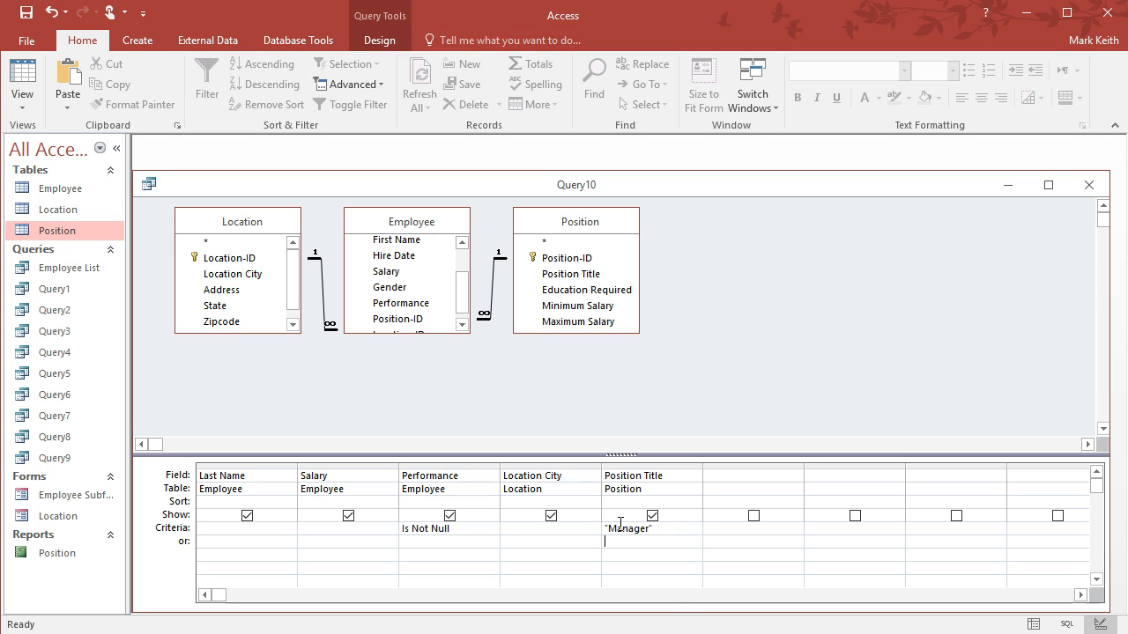
{"action": "type", "text": "Regoional"}
{"action": "key", "text": "BackSpace"}
{"action": "key", "text": "BackSpace"}
{"action": "key", "text": "BackSpace"}
{"action": "key", "text": "BackSpace"}
{"action": "key", "text": "Left"}
{"action": "key", "text": "Left"}
{"action": "type", "text": "Is"}
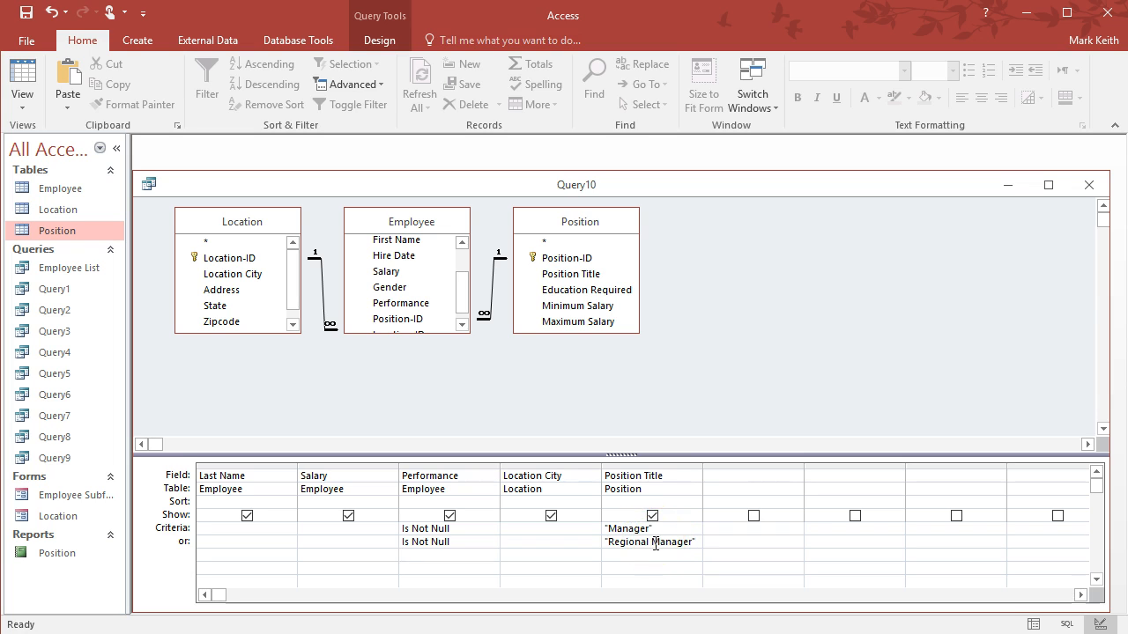
Step: Delete the "Regional Manager" and Is Not Null entries from the second criteria row
{"action": "left_click_drag", "start_coordinate": [666, 542], "coordinate": [570, 541]}
{"action": "key", "text": "Delete"}
{"action": "left_click", "coordinate": [451, 542]}
{"action": "left_click_drag", "start_coordinate": [451, 543], "coordinate": [359, 535]}
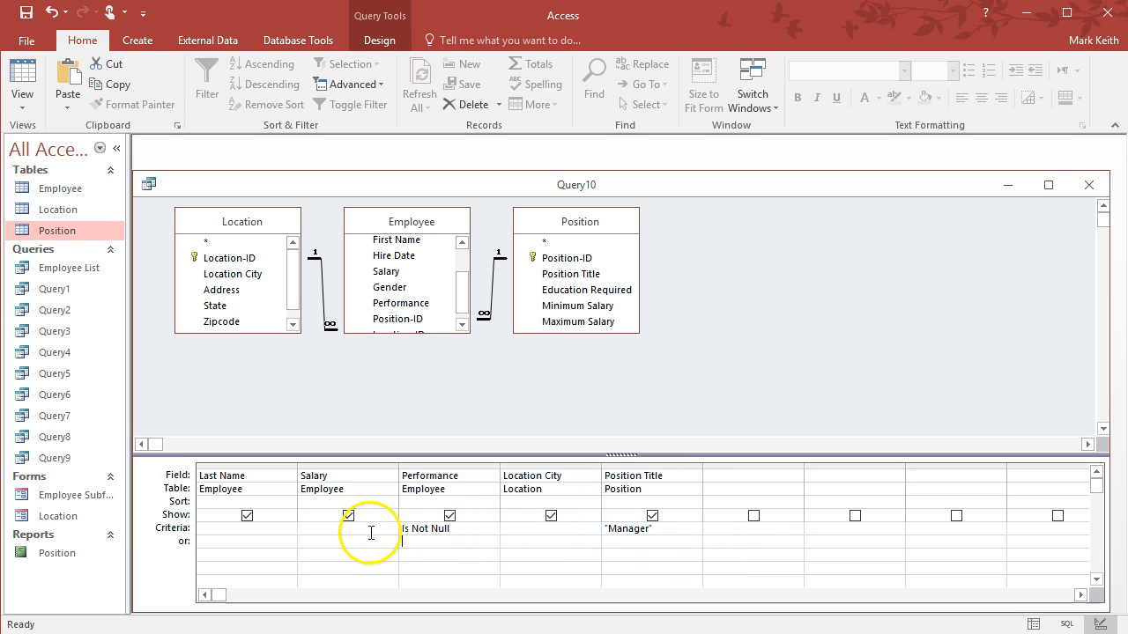
Step: Change the Position Title criterion to Like "*Manager"
{"action": "left_click", "coordinate": [606, 527]}
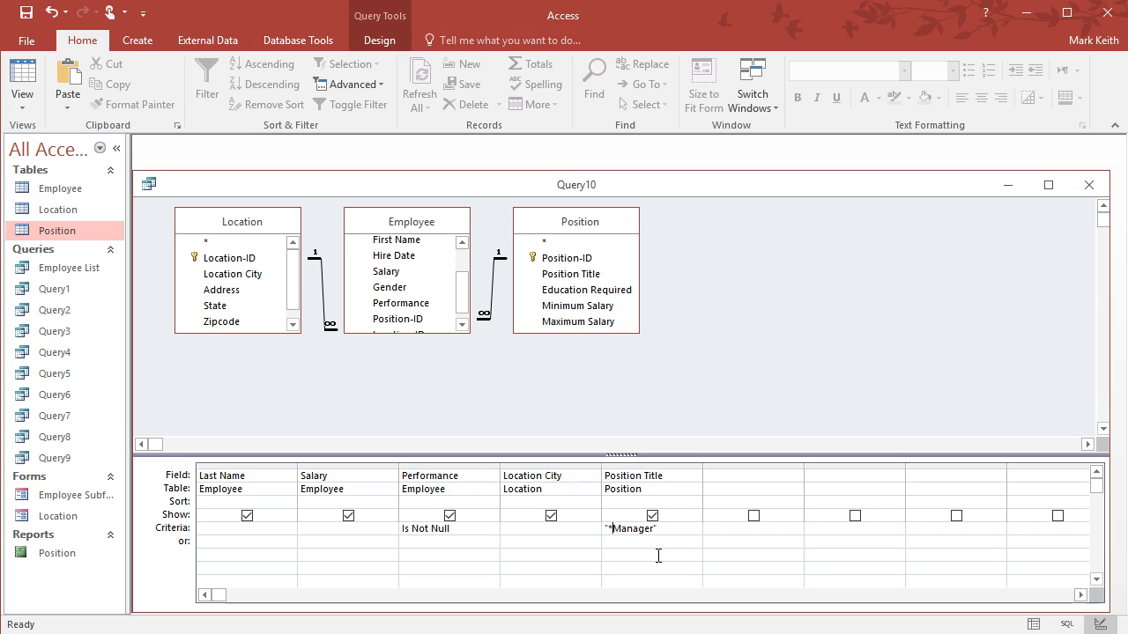
{"action": "left_click", "coordinate": [605, 529]}
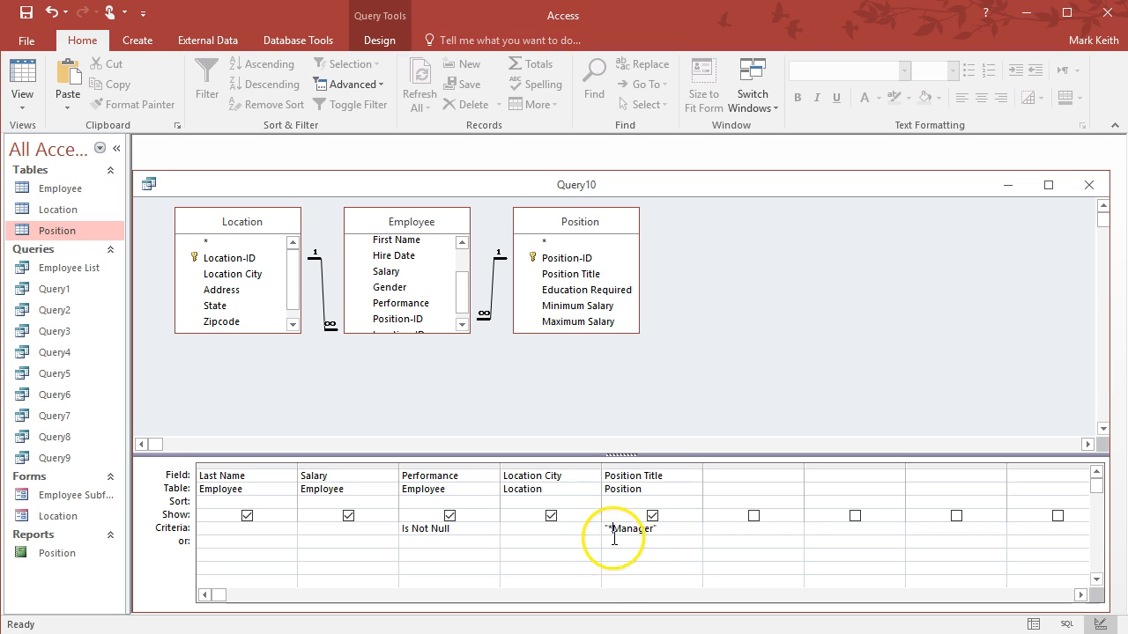
{"action": "left_click", "coordinate": [603, 528]}
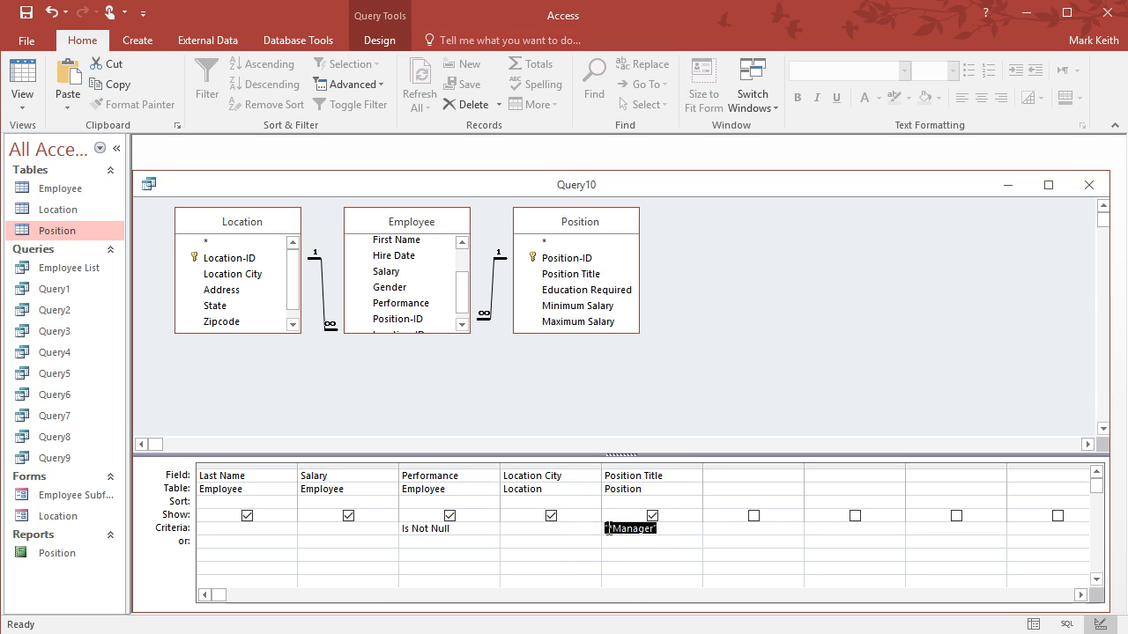
{"action": "left_click", "coordinate": [608, 529]}
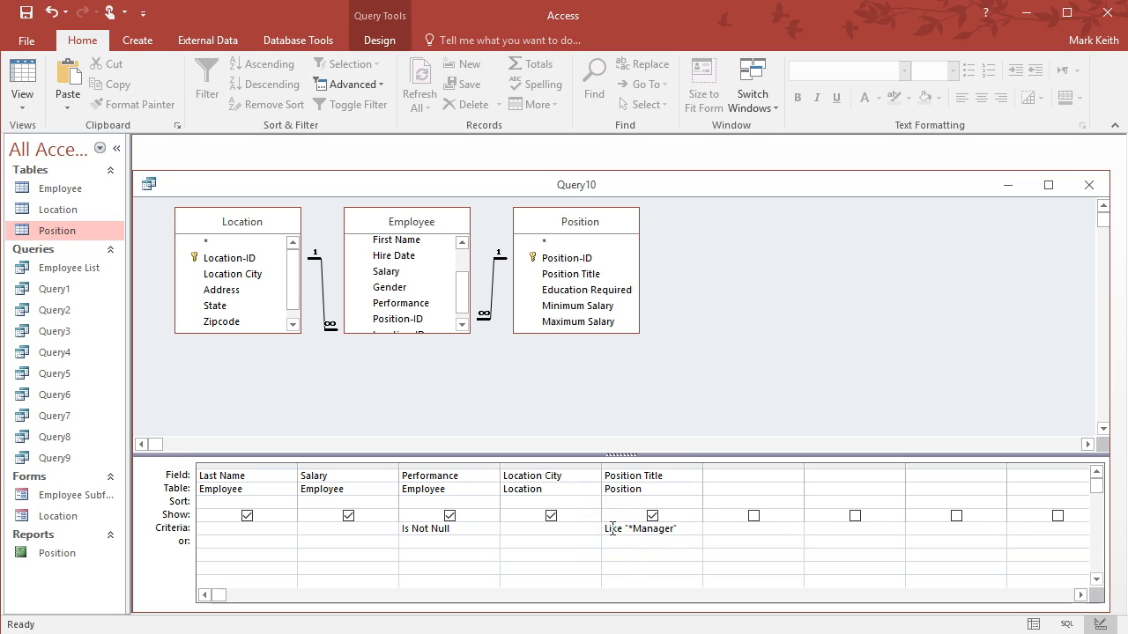
{"action": "left_click", "coordinate": [634, 529]}
{"action": "type", "text": "*"}
Step: Review the asterisk and text parts of the Position Title criterion and run Query10
{"action": "left_click", "coordinate": [632, 528]}
{"action": "left_click_drag", "start_coordinate": [632, 527], "coordinate": [627, 527]}
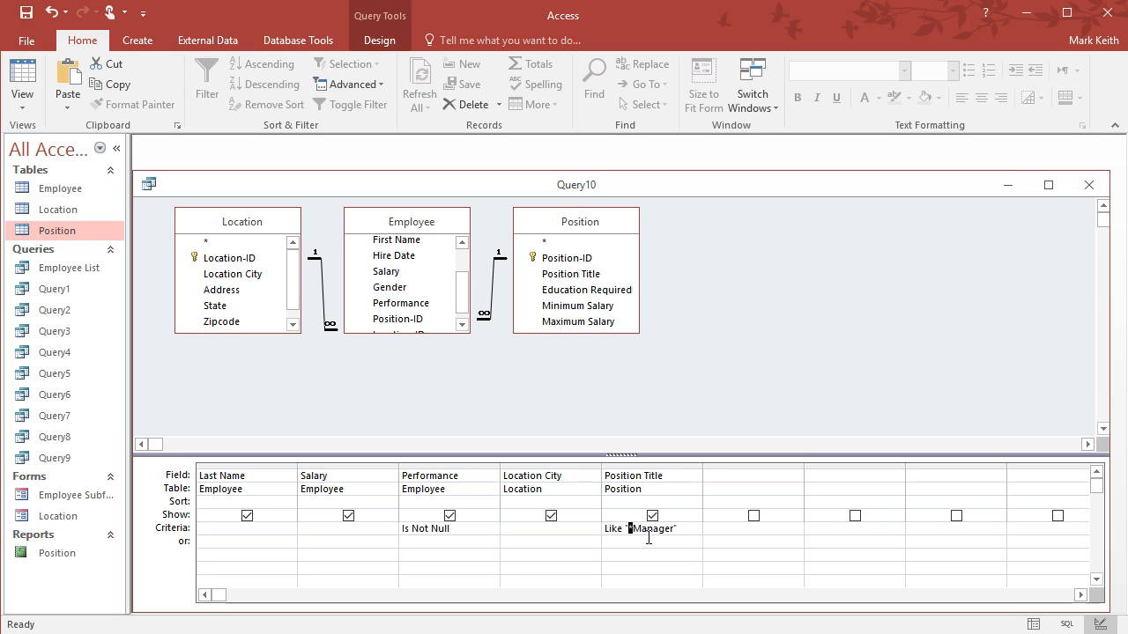
{"action": "left_click_drag", "start_coordinate": [634, 528], "coordinate": [668, 527]}
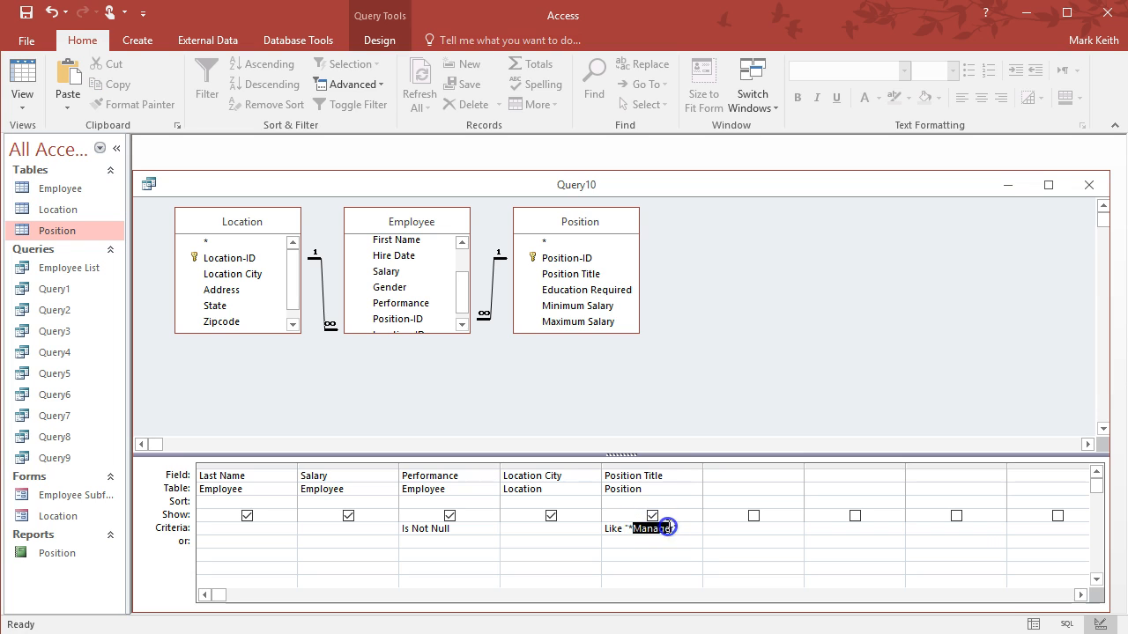
{"action": "left_click", "coordinate": [678, 528]}
{"action": "left_click", "coordinate": [632, 527]}
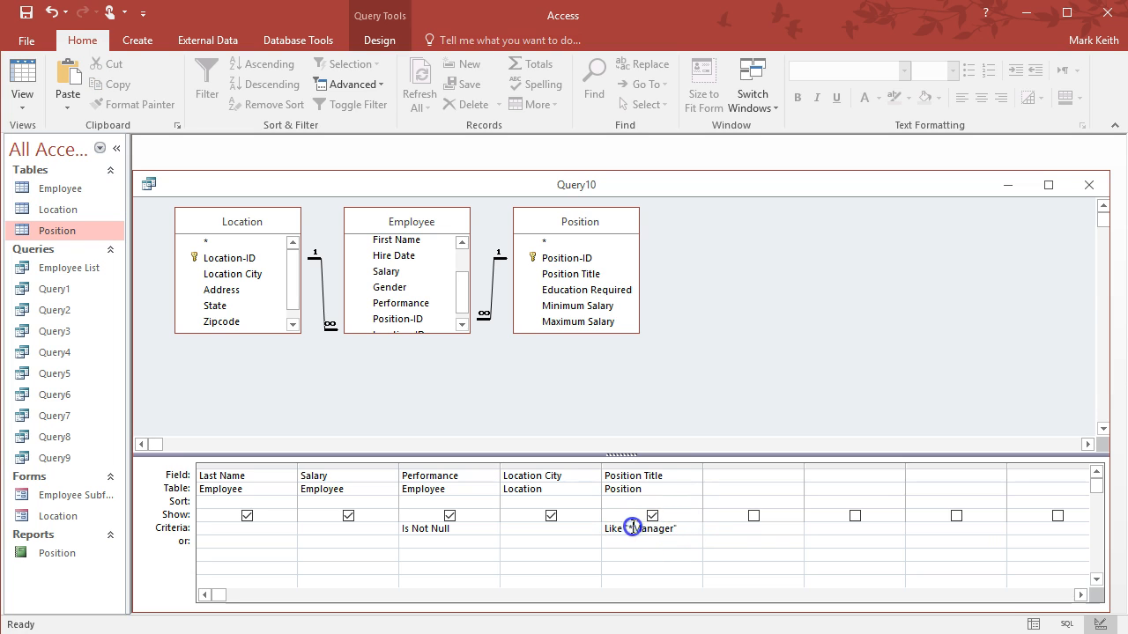
{"action": "double_click", "coordinate": [630, 528]}
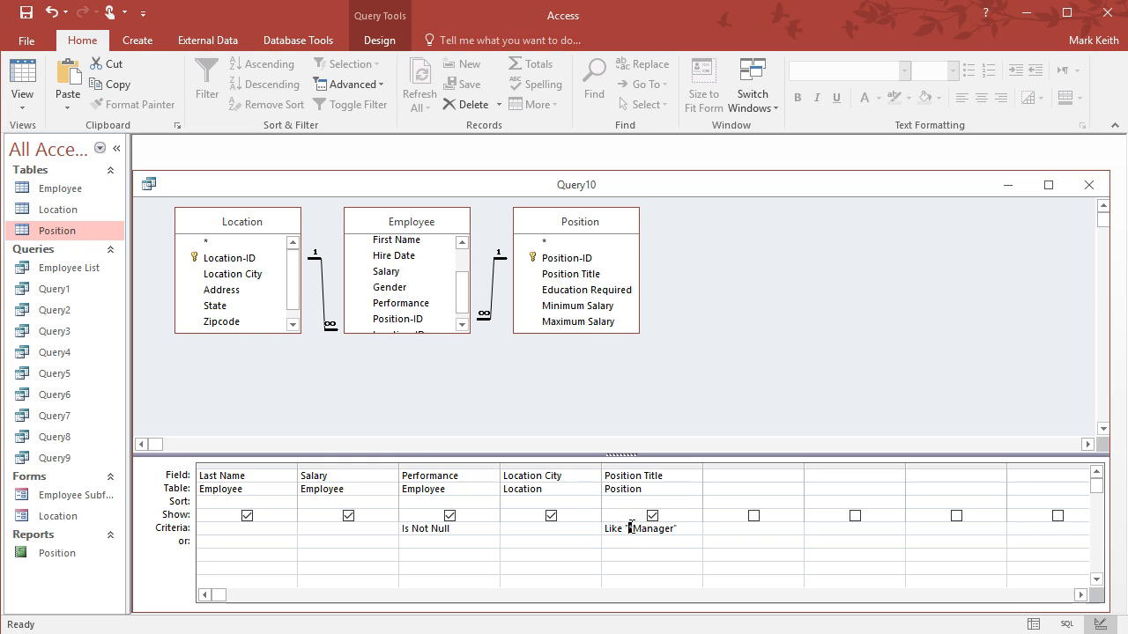
{"action": "left_click", "coordinate": [24, 79]}
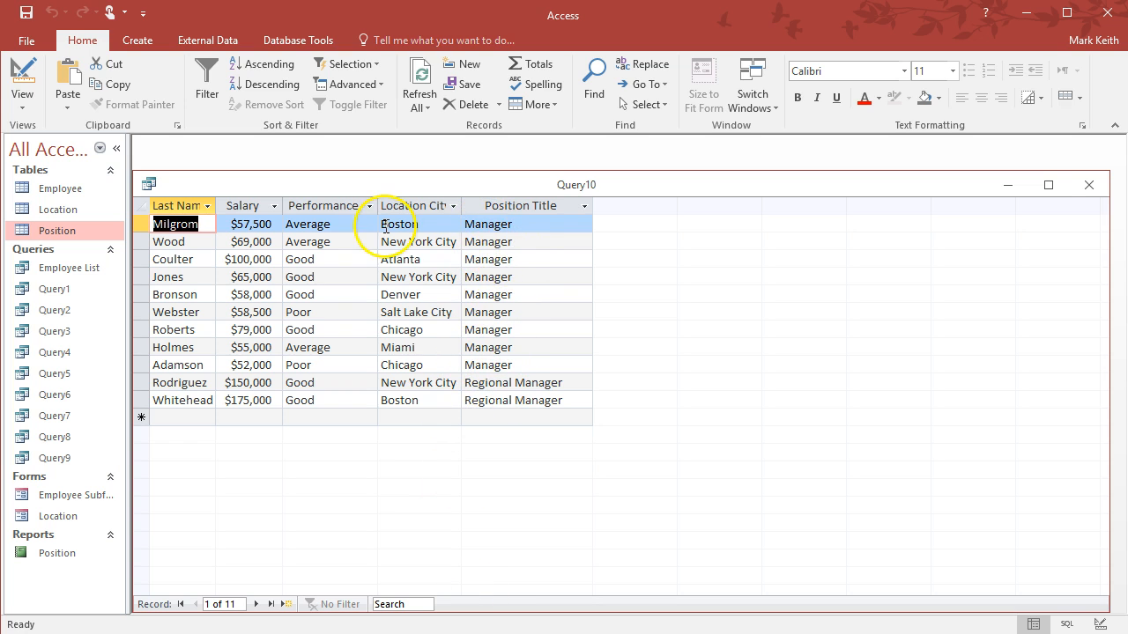
Step: Change the second record's Position Title to Managor in the query results, and restore it to Manager
{"action": "left_click", "coordinate": [516, 243]}
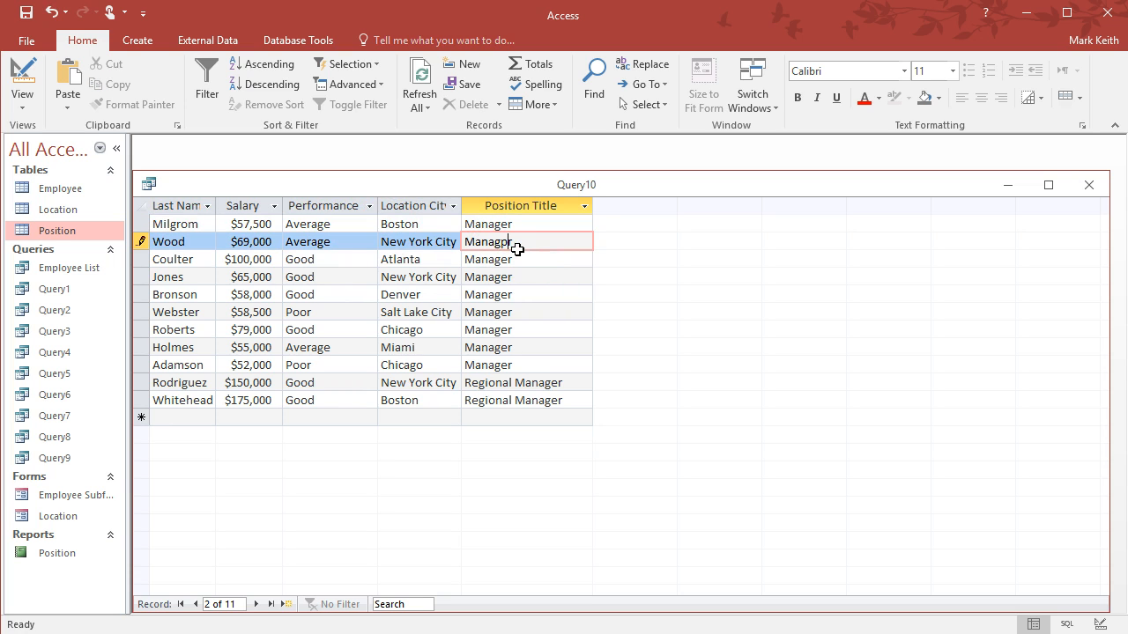
{"action": "key", "text": "Down"}
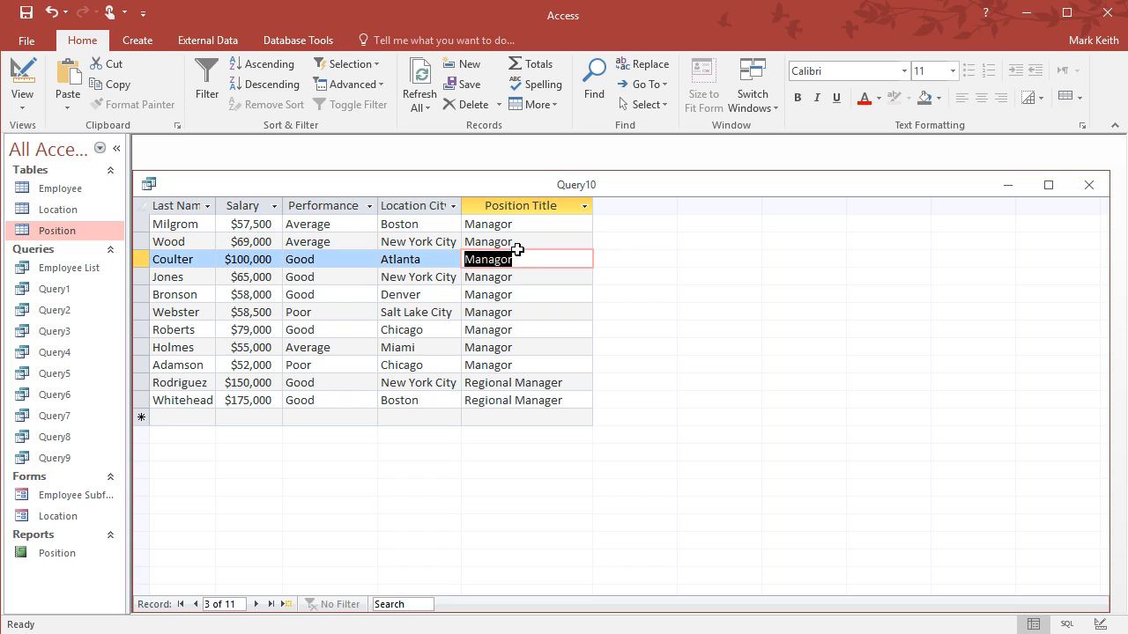
{"action": "left_click", "coordinate": [510, 243]}
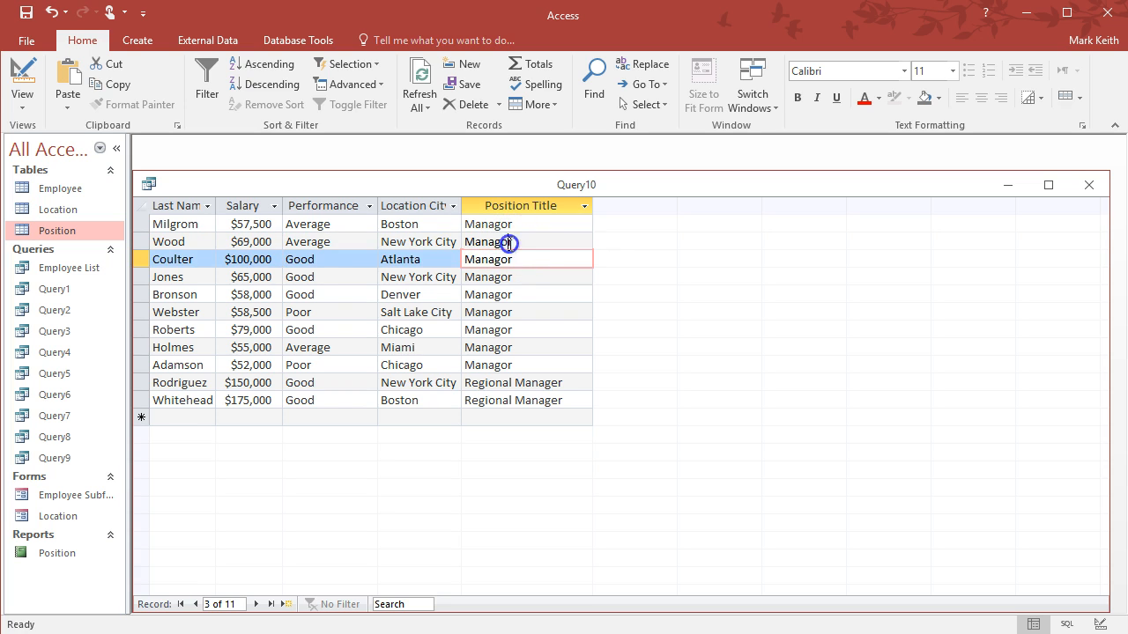
{"action": "key", "text": "Down"}
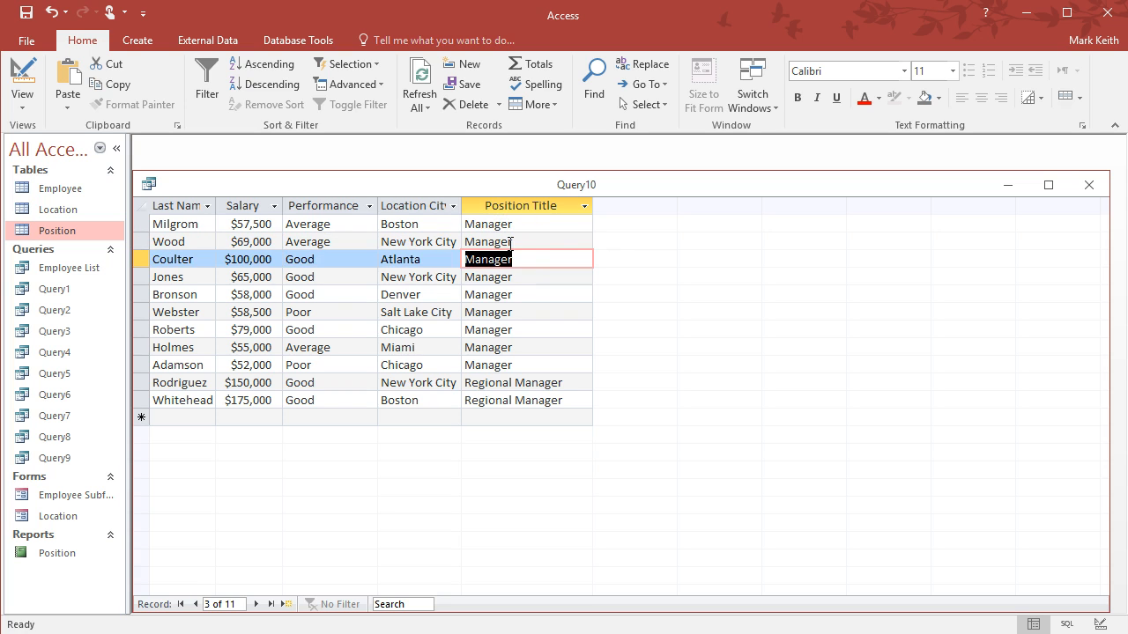
Step: Change the title of position 4 to Regional Managor in the Position table, and close the Position and Employee tables
{"action": "left_click", "coordinate": [62, 192]}
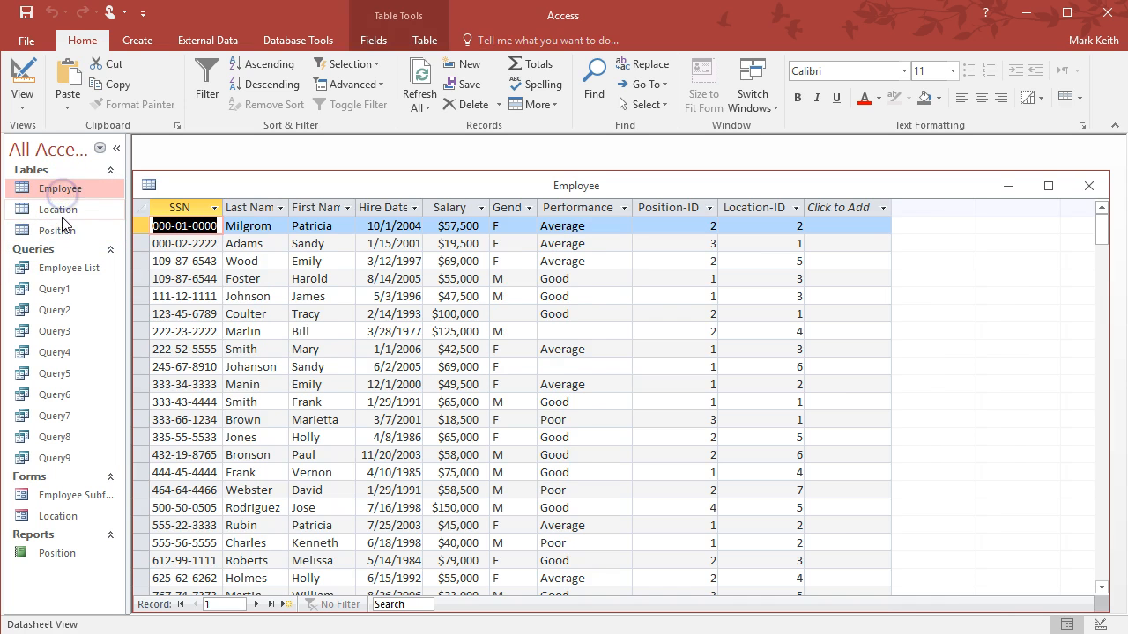
{"action": "double_click", "coordinate": [57, 230]}
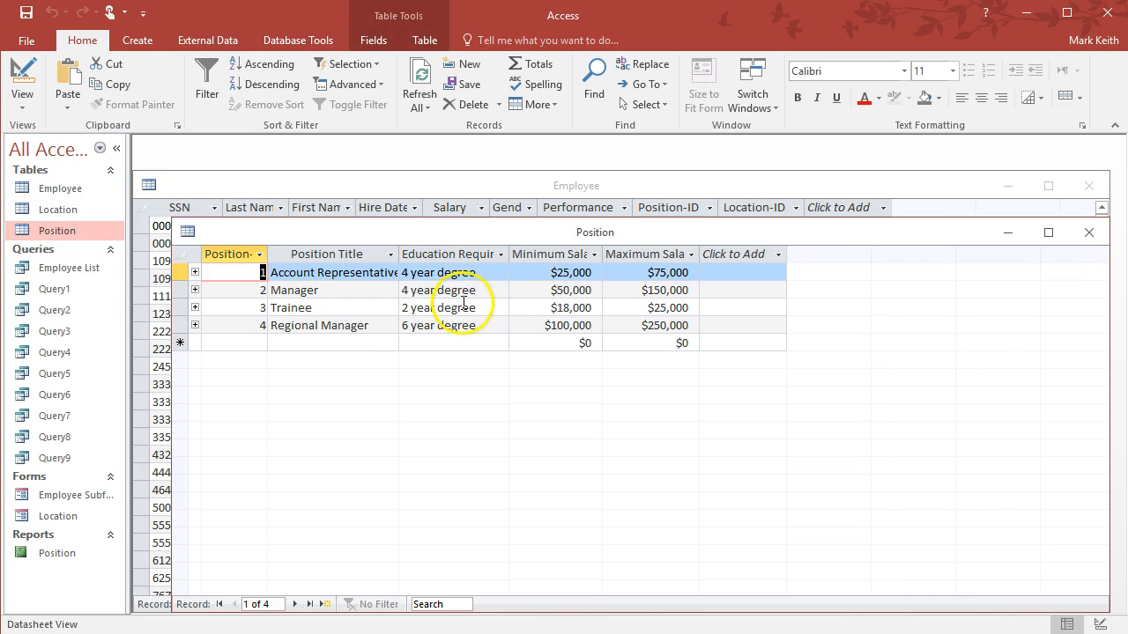
{"action": "left_click", "coordinate": [364, 325]}
{"action": "key", "text": "Down"}
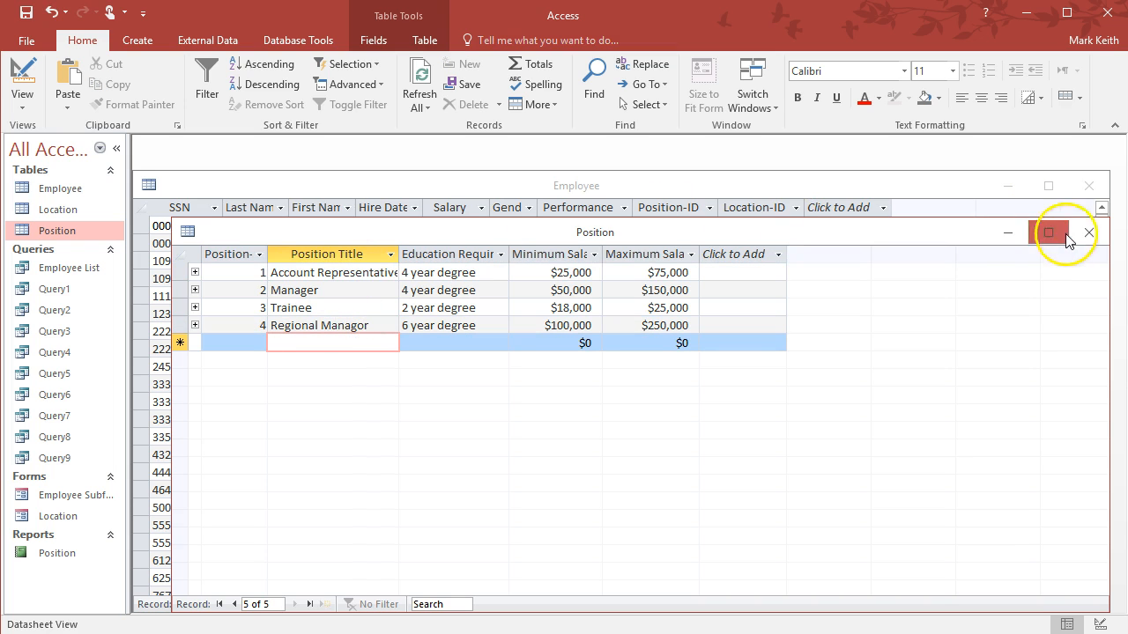
{"action": "left_click", "coordinate": [1037, 236]}
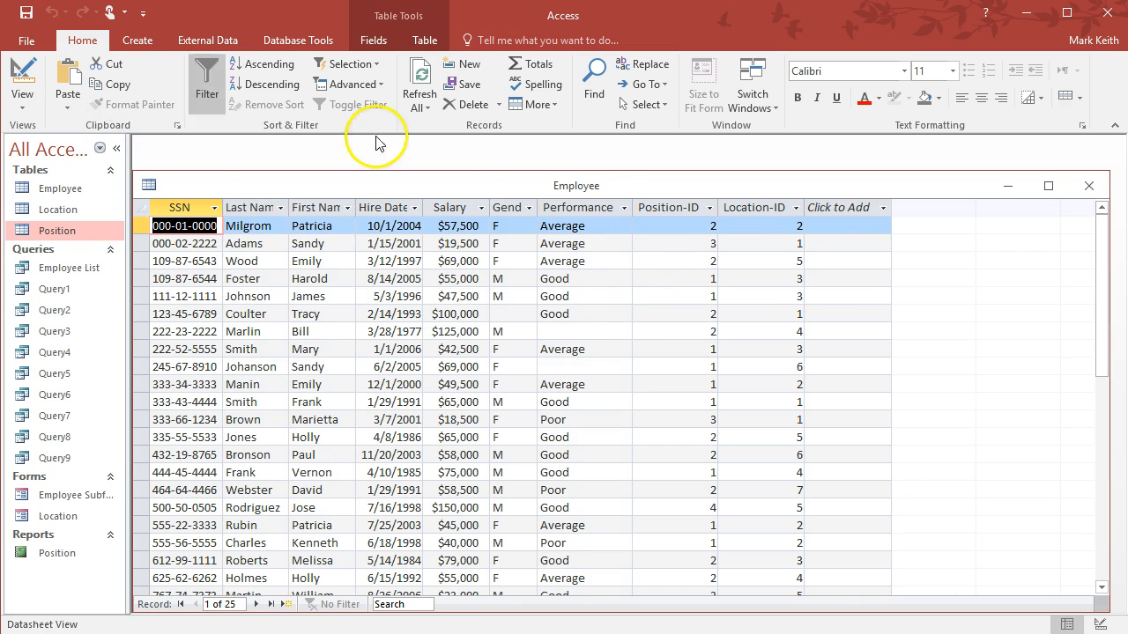
{"action": "left_click", "coordinate": [1090, 185]}
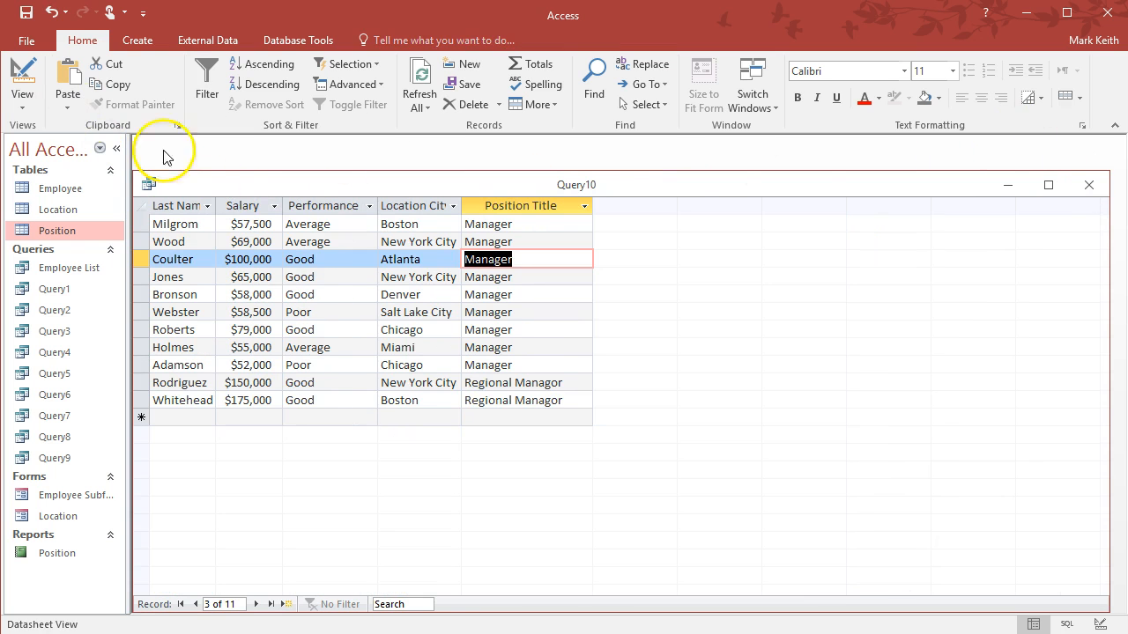
Step: Rerun Query10 through its design and check the title of position 4 in the Position table
{"action": "left_click", "coordinate": [23, 77]}
{"action": "left_click", "coordinate": [23, 80]}
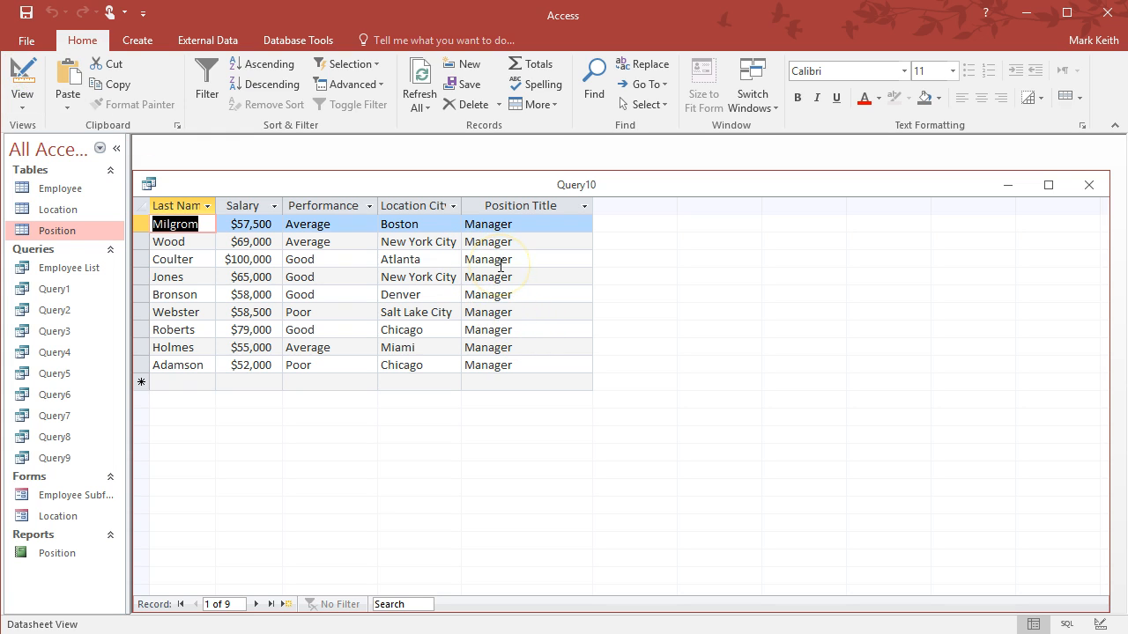
{"action": "double_click", "coordinate": [66, 231]}
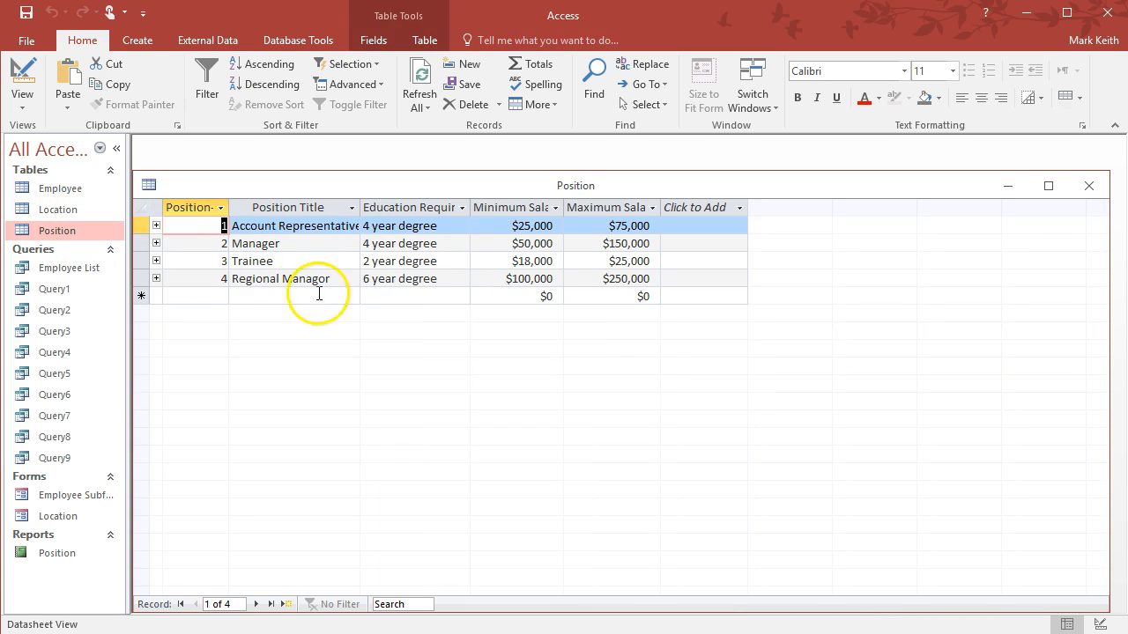
{"action": "left_click", "coordinate": [325, 278]}
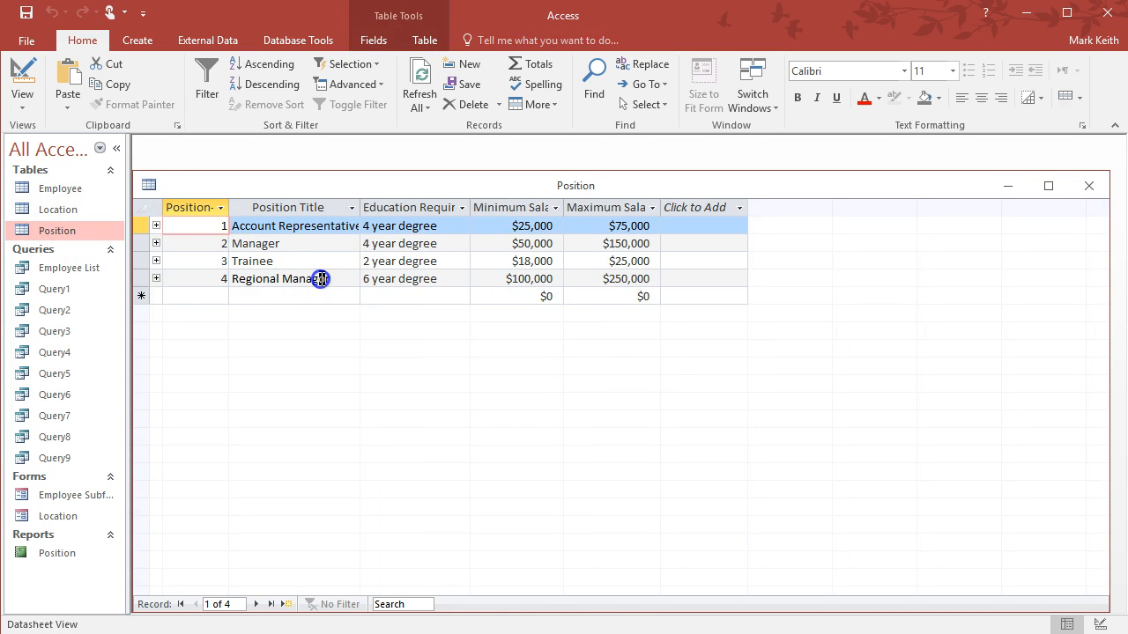
{"action": "left_click", "coordinate": [26, 77]}
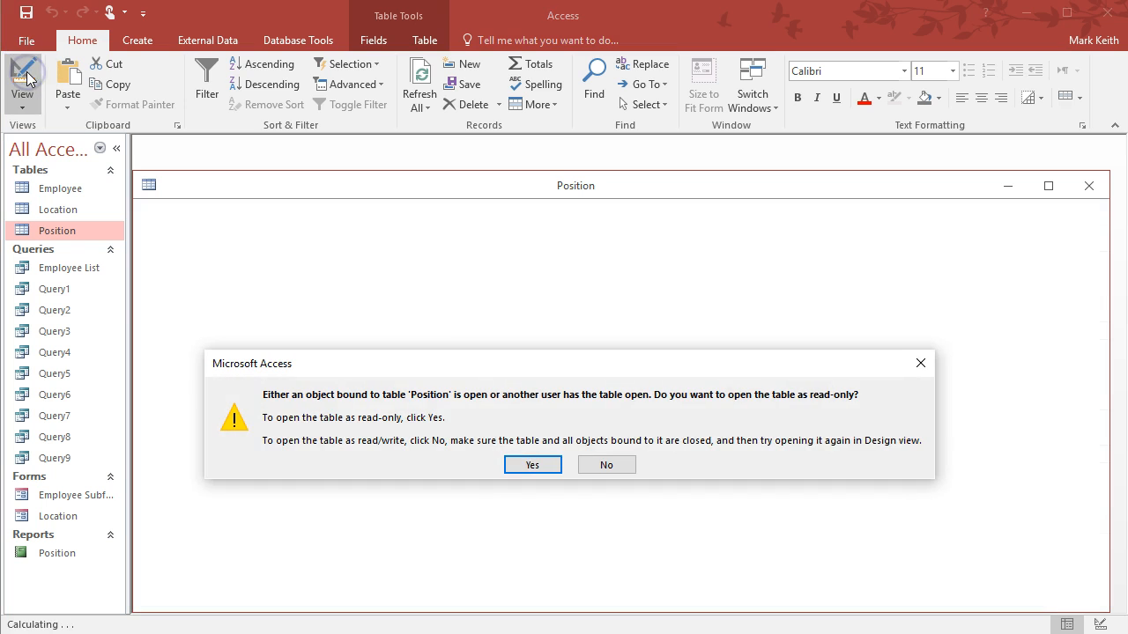
{"action": "left_click", "coordinate": [533, 464]}
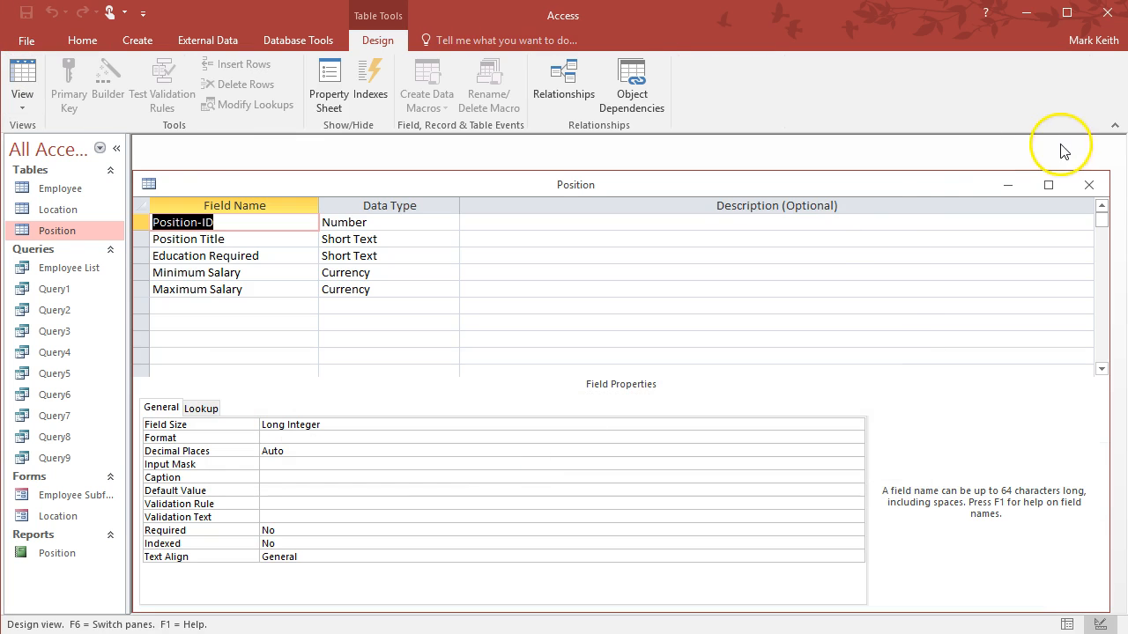
{"action": "left_click", "coordinate": [1087, 184]}
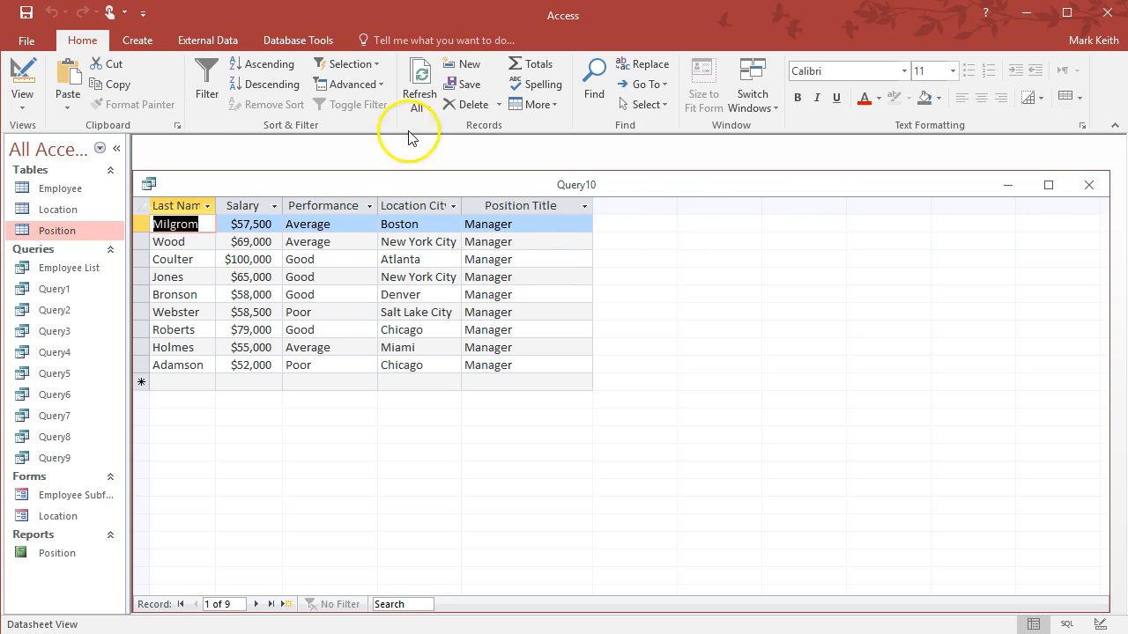
Step: Change Query10's Position Title criterion to Like "*Manag?r" and run the query
{"action": "left_click", "coordinate": [22, 88]}
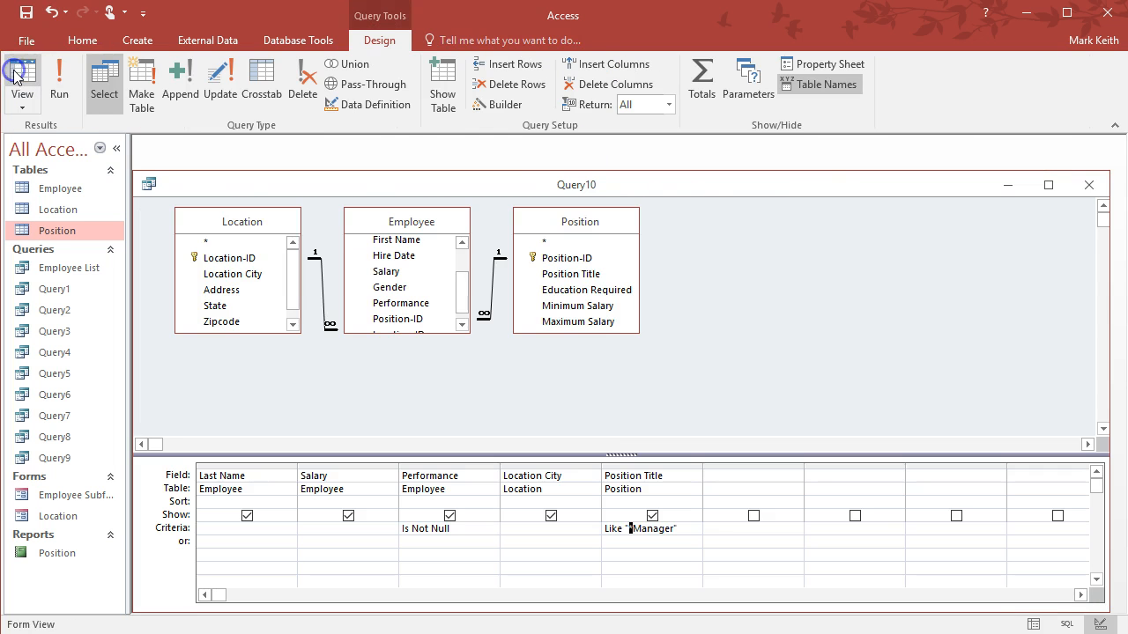
{"action": "left_click", "coordinate": [670, 529]}
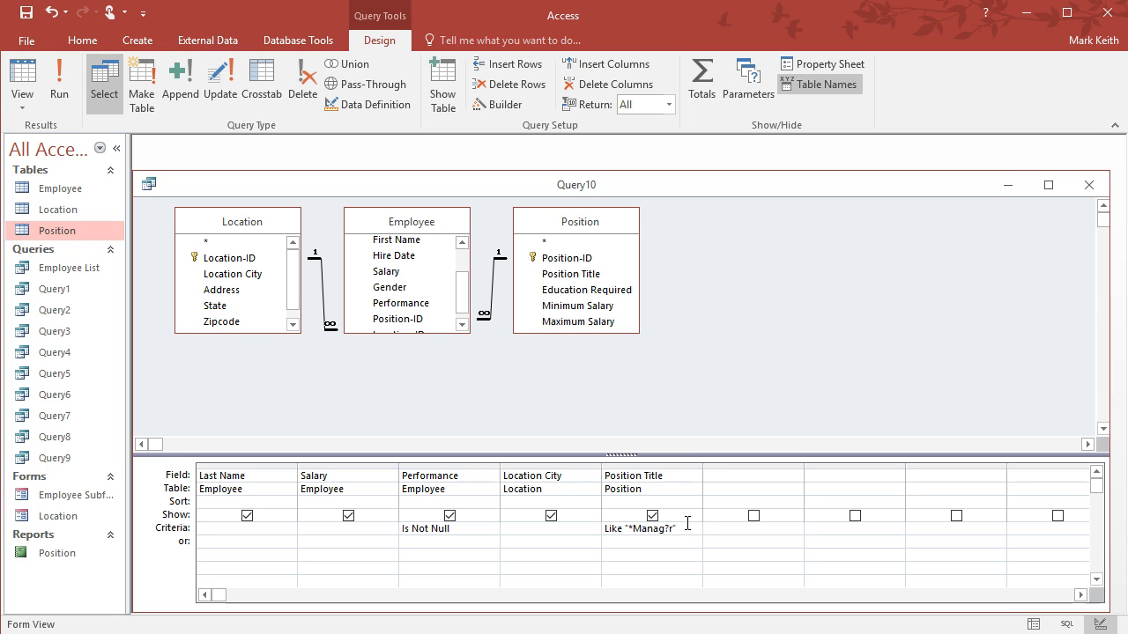
{"action": "left_click", "coordinate": [633, 527]}
{"action": "left_click", "coordinate": [668, 528]}
{"action": "left_click", "coordinate": [688, 528]}
{"action": "left_click", "coordinate": [630, 528]}
{"action": "left_click", "coordinate": [59, 84]}
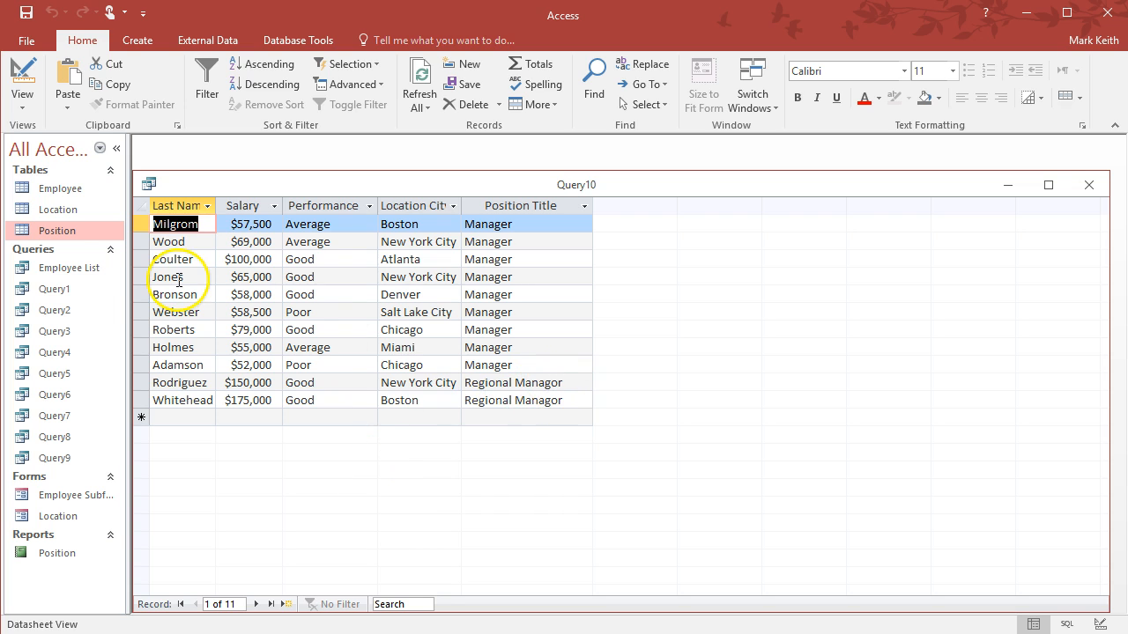
Step: Correct the title of position 4 to Regional Manager in the Position table and close the table
{"action": "double_click", "coordinate": [55, 230]}
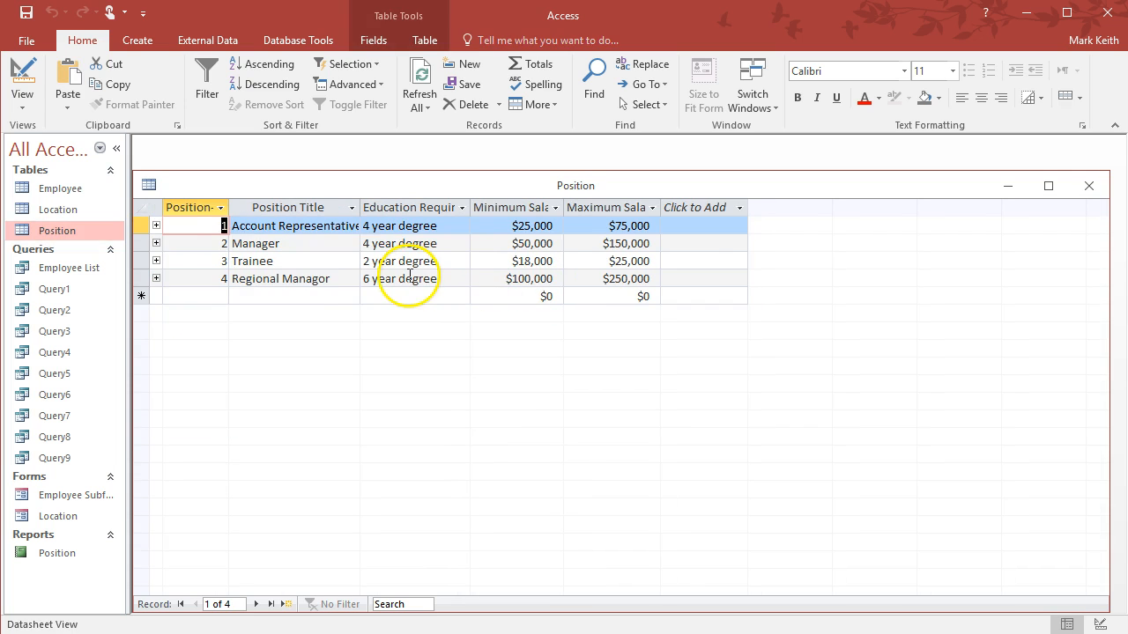
{"action": "left_click", "coordinate": [324, 279]}
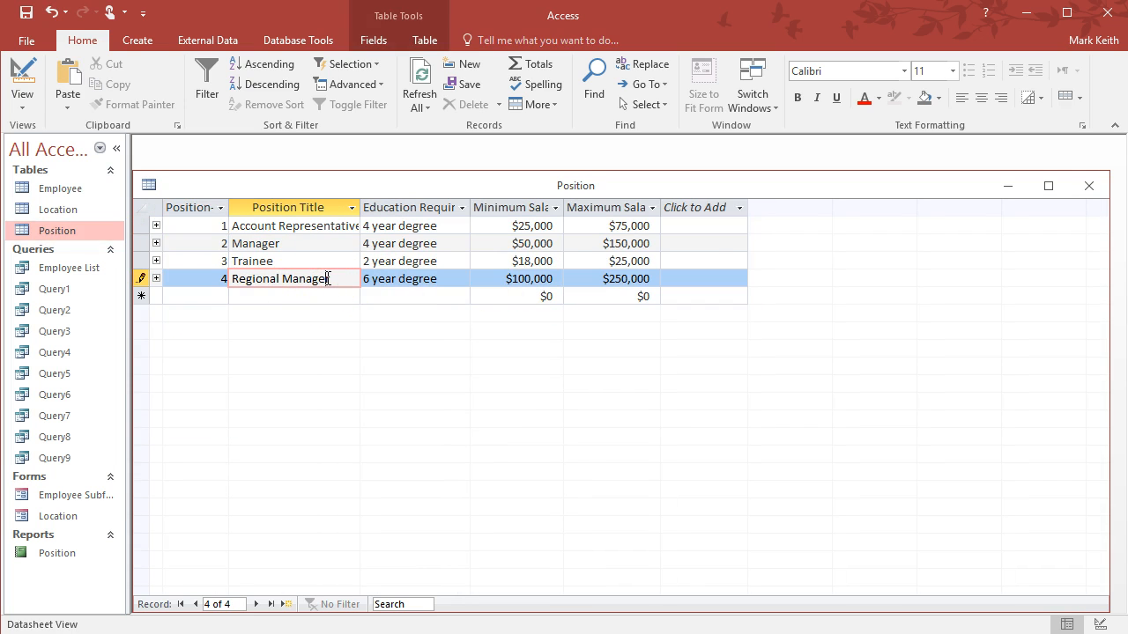
{"action": "key", "text": "Up"}
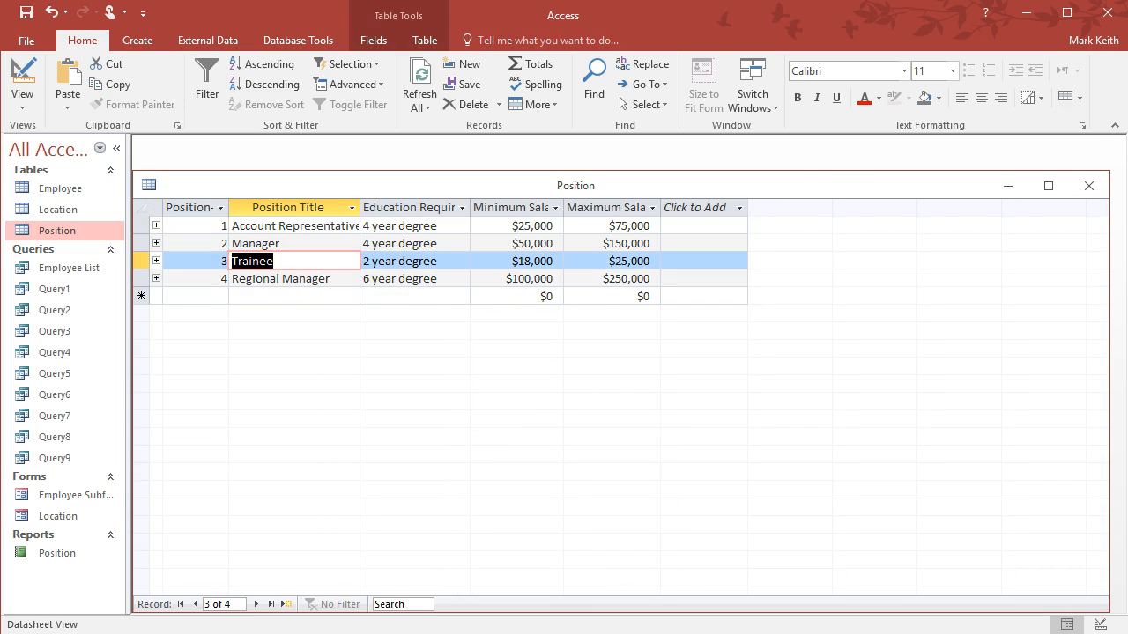
{"action": "left_click", "coordinate": [1089, 185]}
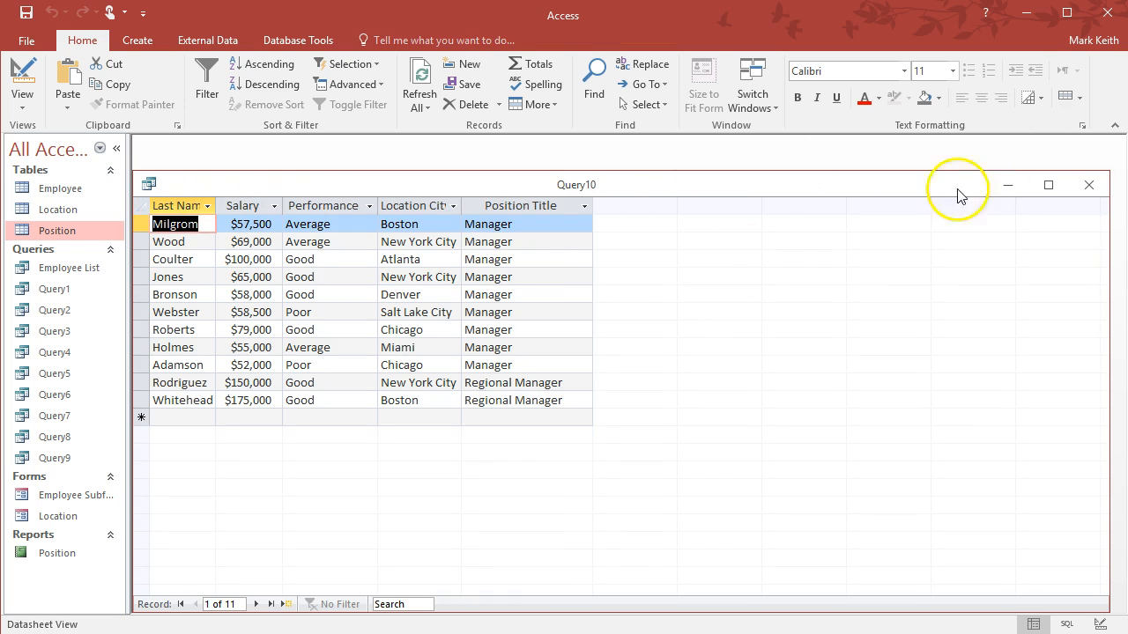
Step: Return to Query10's design and review the wildcards and the Like operator in the Position Title criterion
{"action": "left_click", "coordinate": [20, 77]}
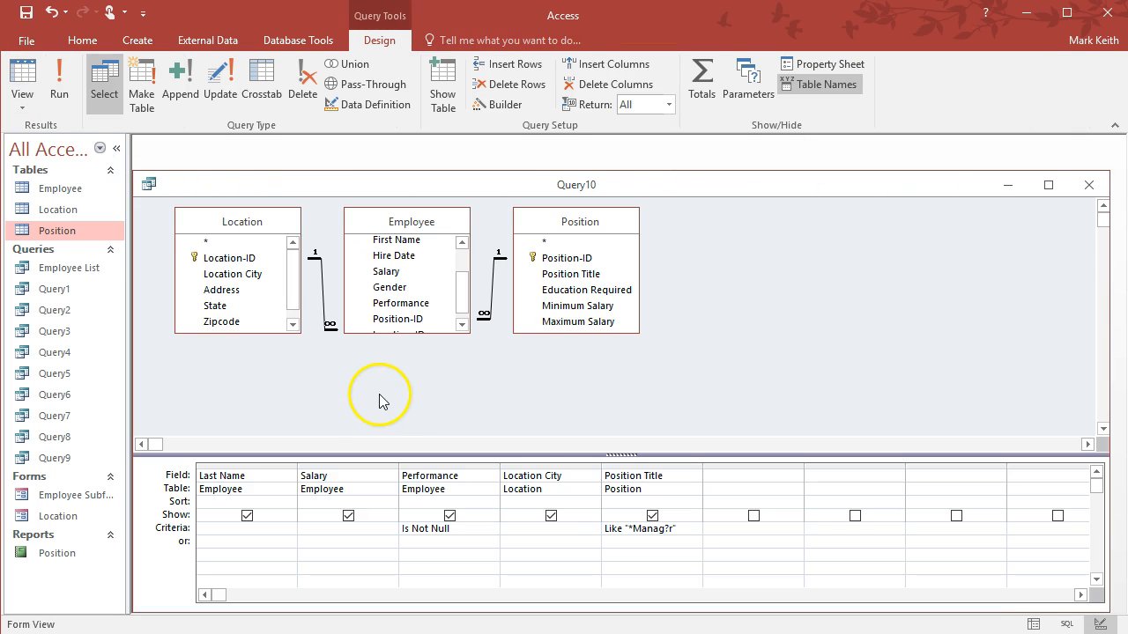
{"action": "left_click", "coordinate": [633, 527]}
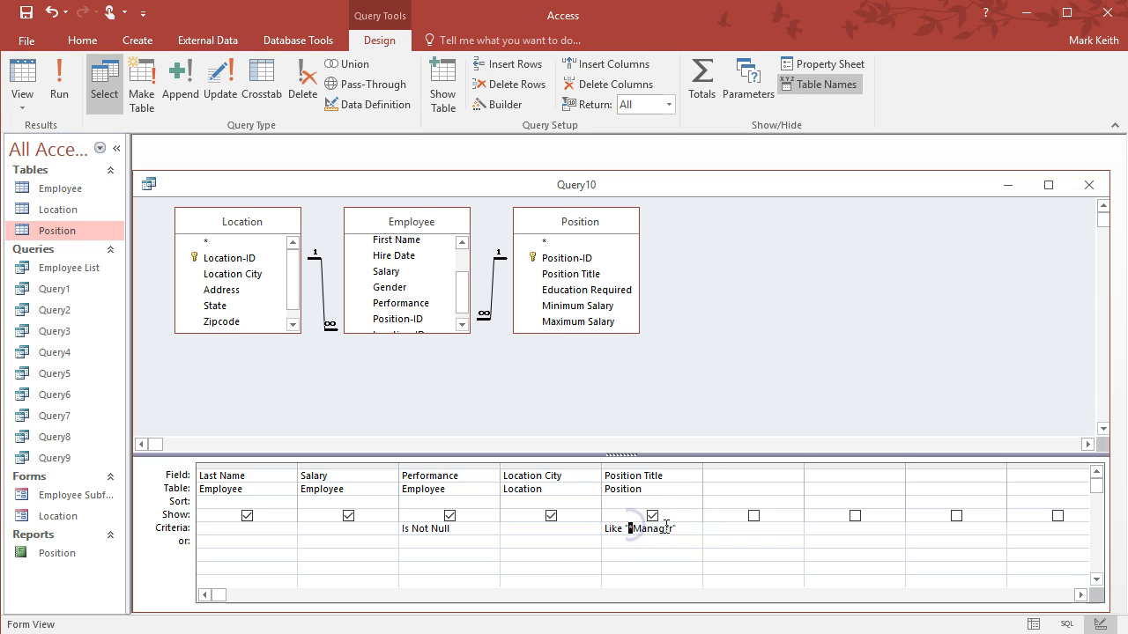
{"action": "left_click_drag", "start_coordinate": [634, 529], "coordinate": [667, 526]}
{"action": "double_click", "coordinate": [613, 528]}
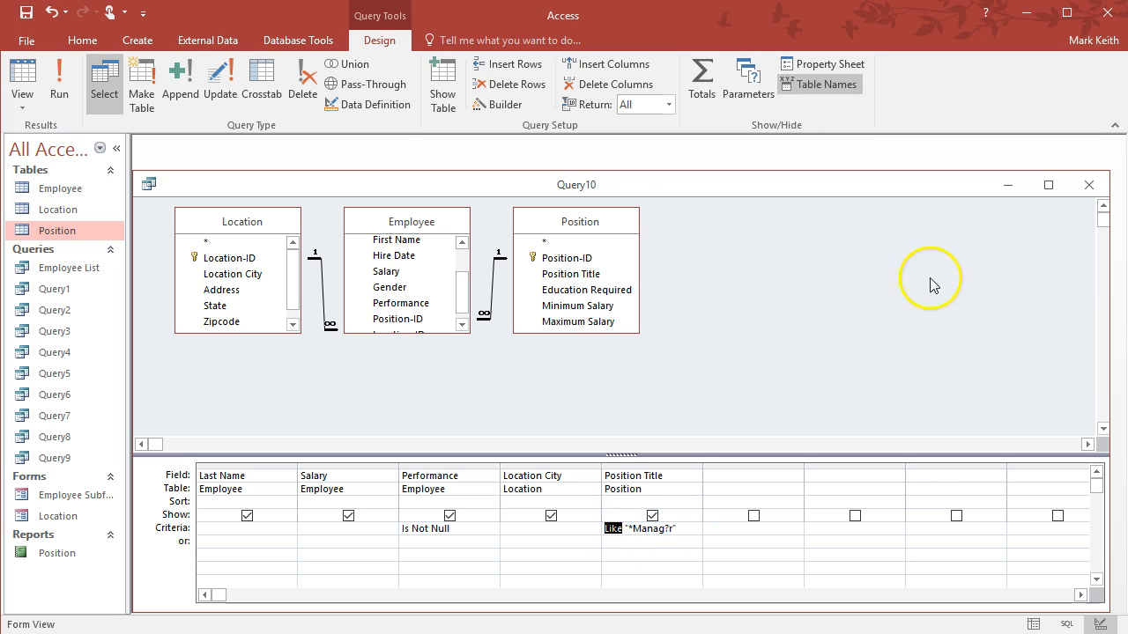
Step: Close the managers query and save it as Query10
{"action": "left_click", "coordinate": [1085, 187]}
{"action": "left_click", "coordinate": [494, 443]}
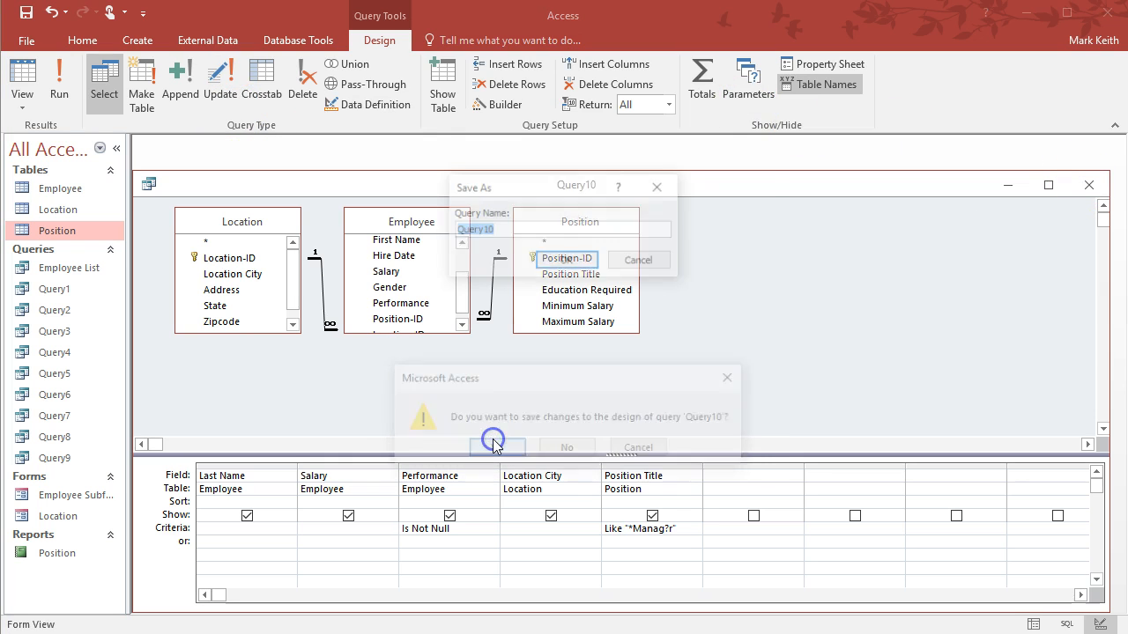
{"action": "left_click", "coordinate": [566, 258]}
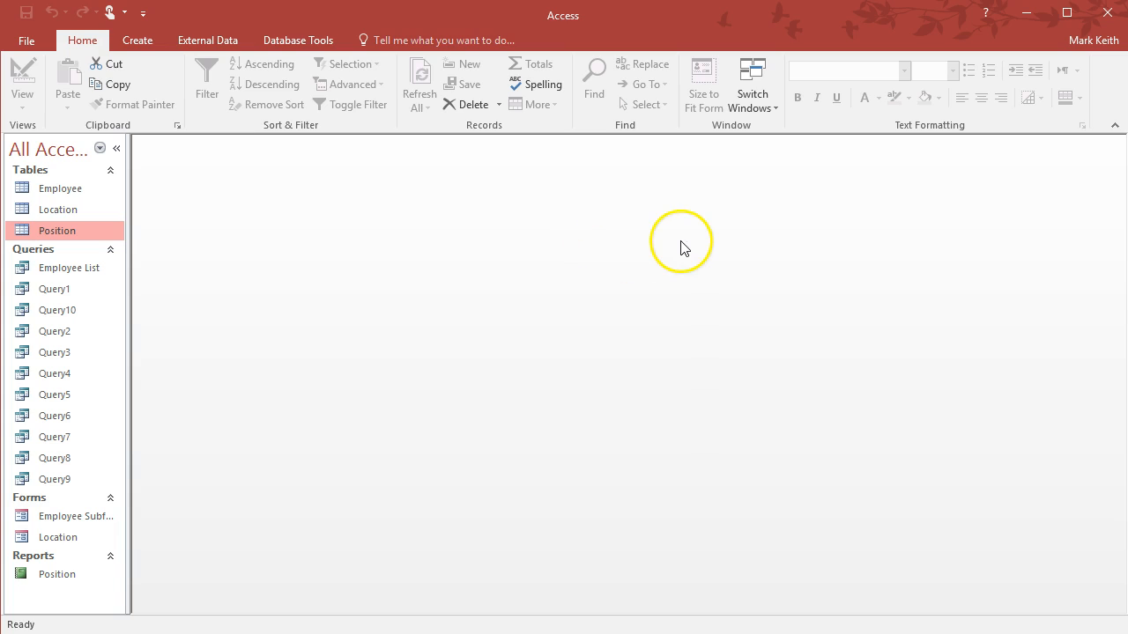
Step: Read question 11 on the MyEducator assignment page and create a new Access query with the Location, Employee and Position tables
{"action": "key", "text": "alt+Tab"}
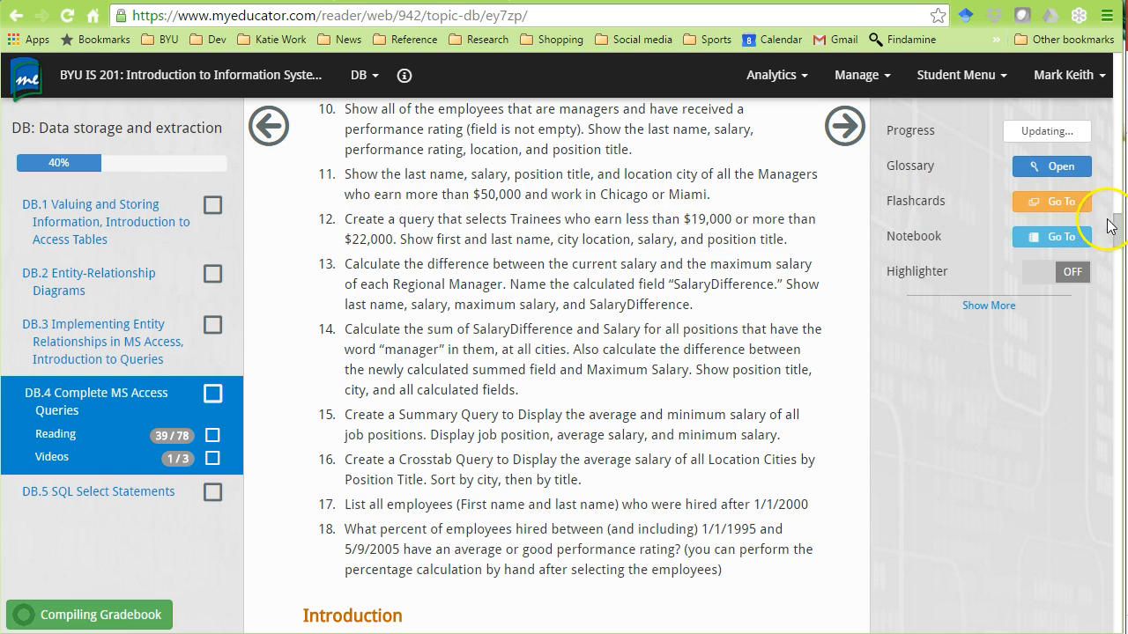
{"action": "left_click_drag", "start_coordinate": [1117, 231], "coordinate": [1117, 235]}
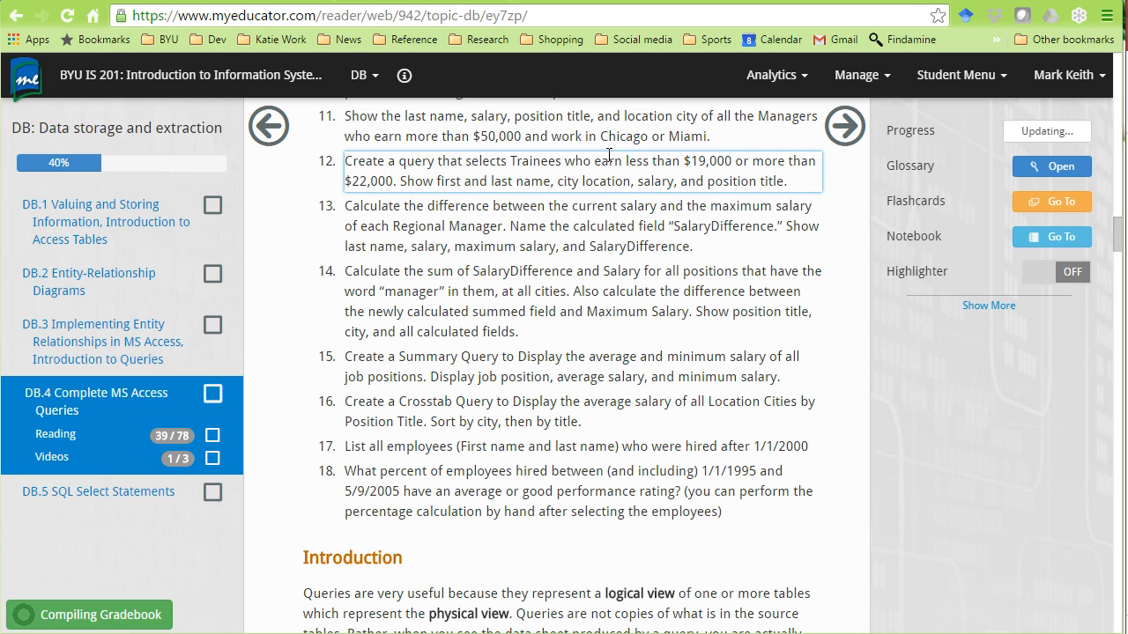
{"action": "key", "text": "alt+Tab"}
{"action": "left_click", "coordinate": [144, 44]}
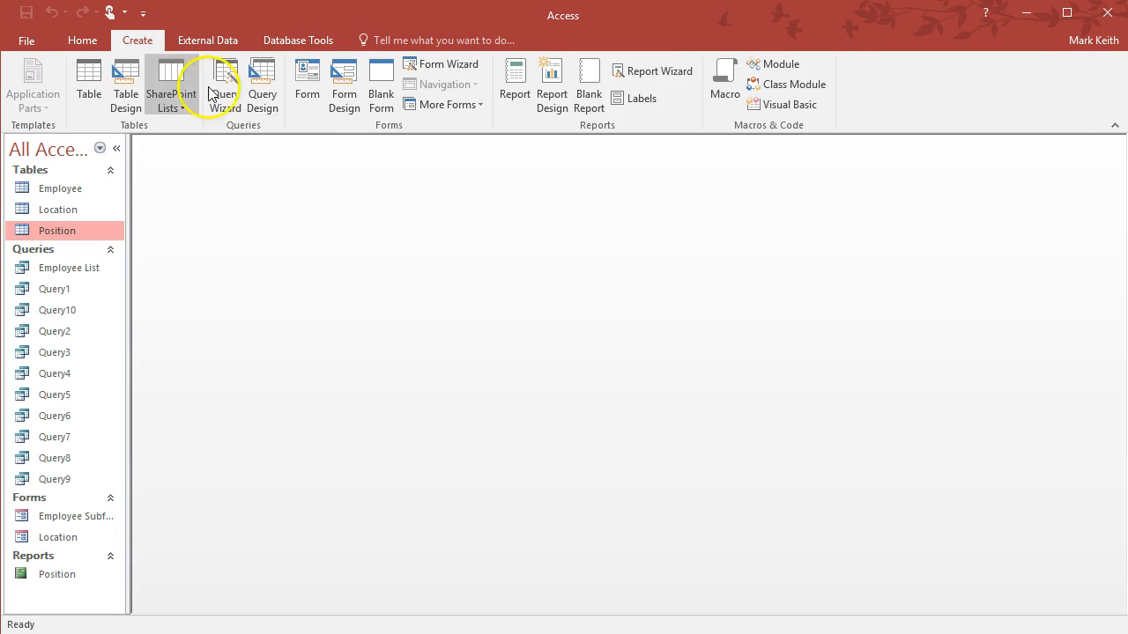
{"action": "left_click", "coordinate": [261, 86]}
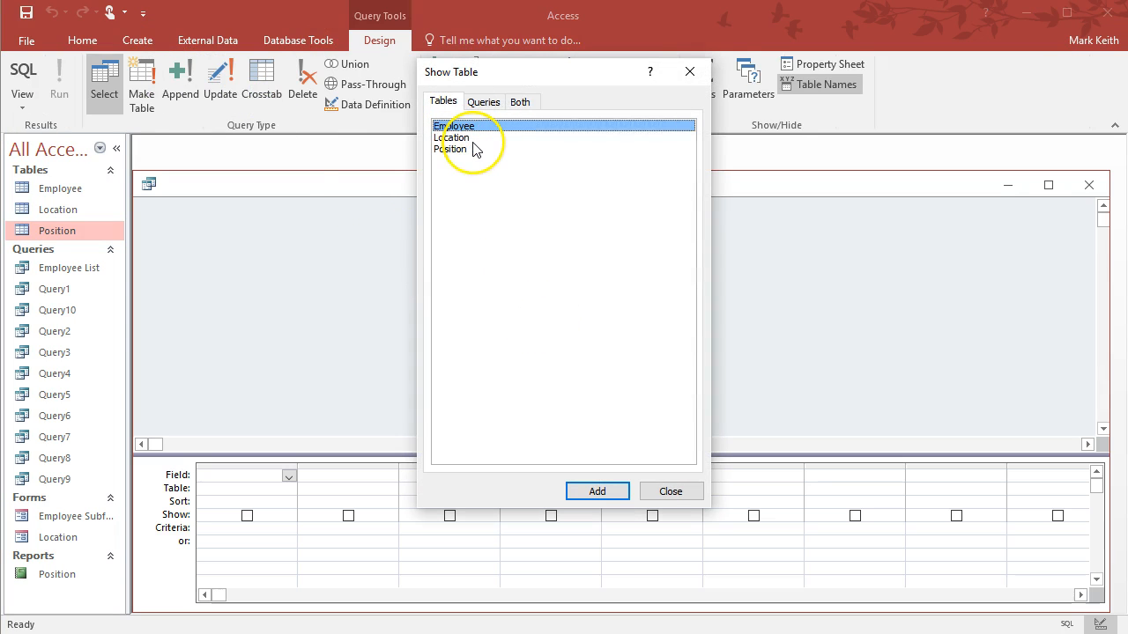
{"action": "double_click", "coordinate": [463, 138]}
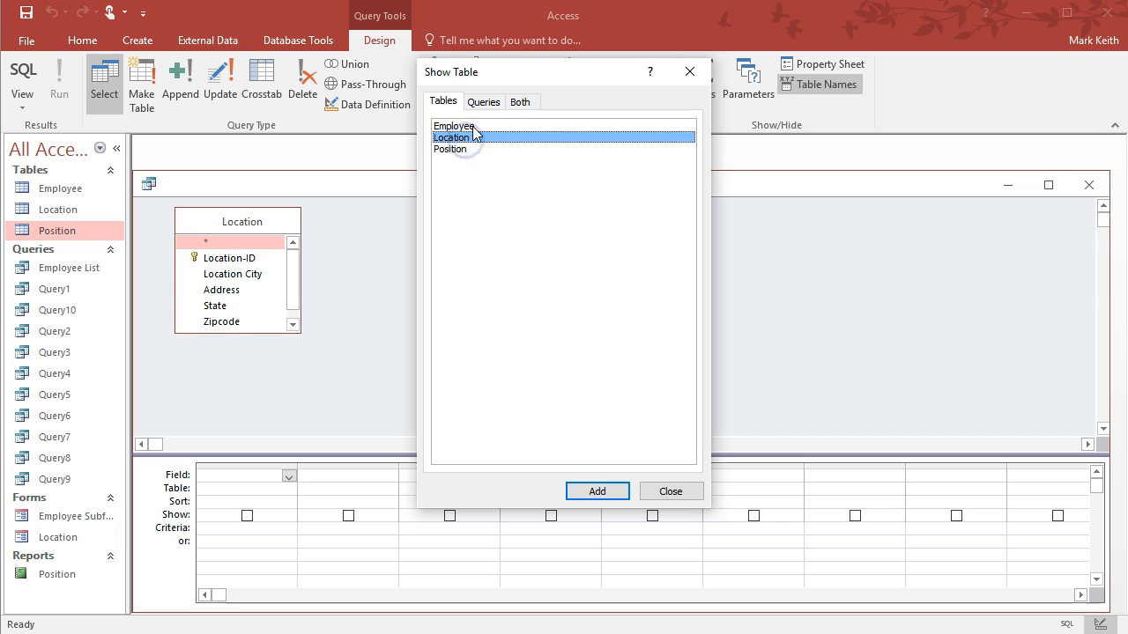
{"action": "double_click", "coordinate": [462, 127]}
{"action": "double_click", "coordinate": [461, 148]}
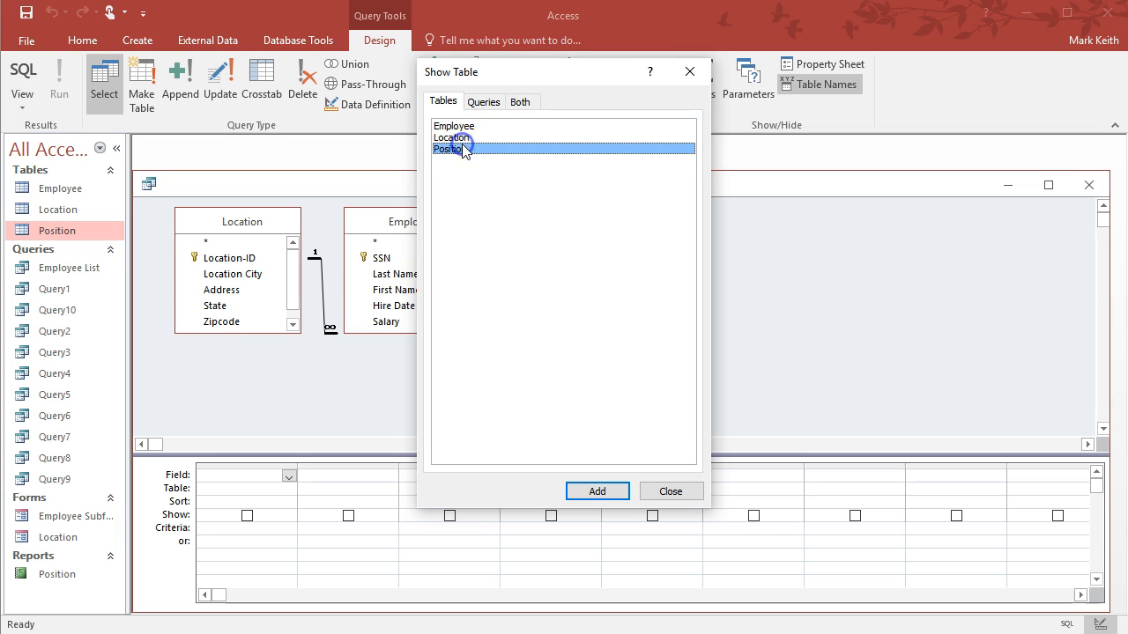
{"action": "left_click", "coordinate": [664, 490]}
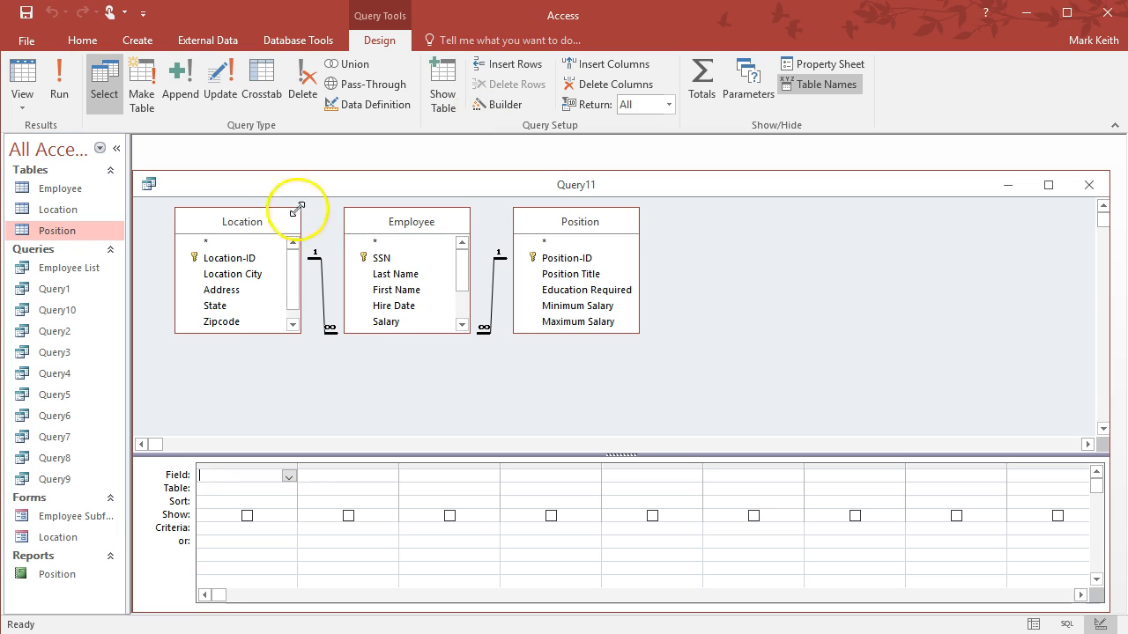
Step: Add the Last Name, Salary, Position Title and Location City fields to the new query
{"action": "left_click", "coordinate": [403, 277]}
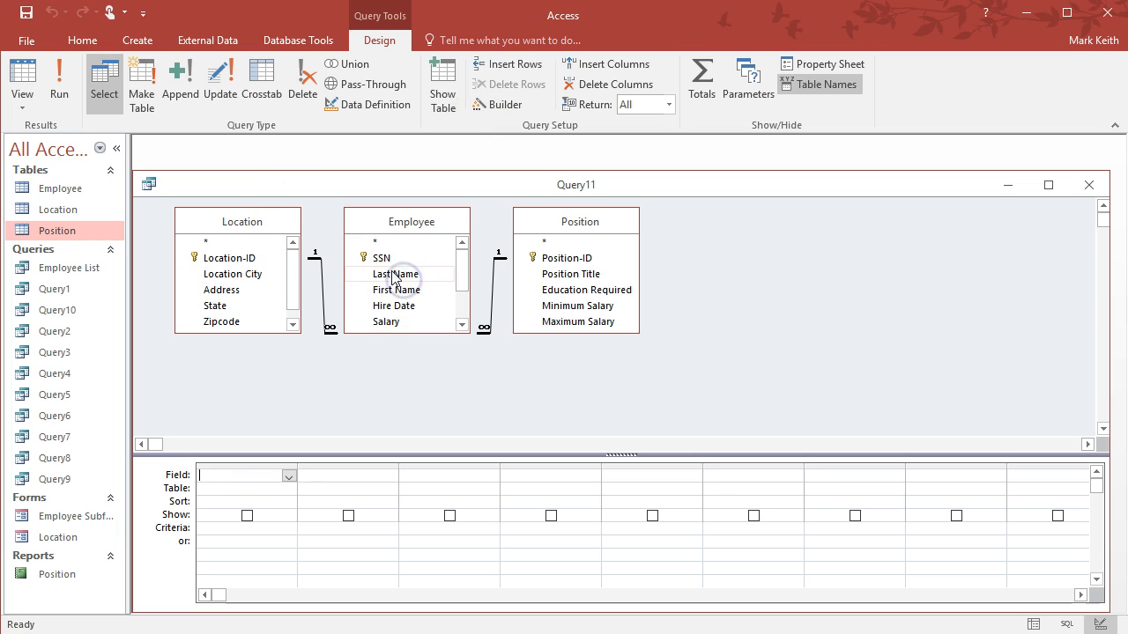
{"action": "double_click", "coordinate": [402, 277]}
{"action": "double_click", "coordinate": [385, 323]}
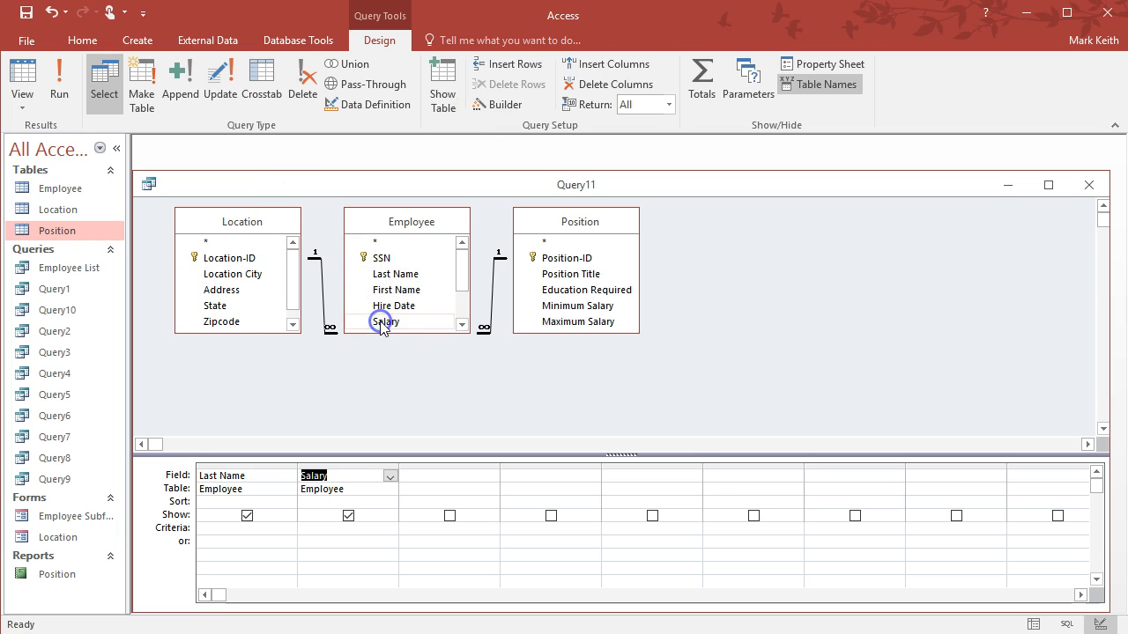
{"action": "double_click", "coordinate": [533, 273]}
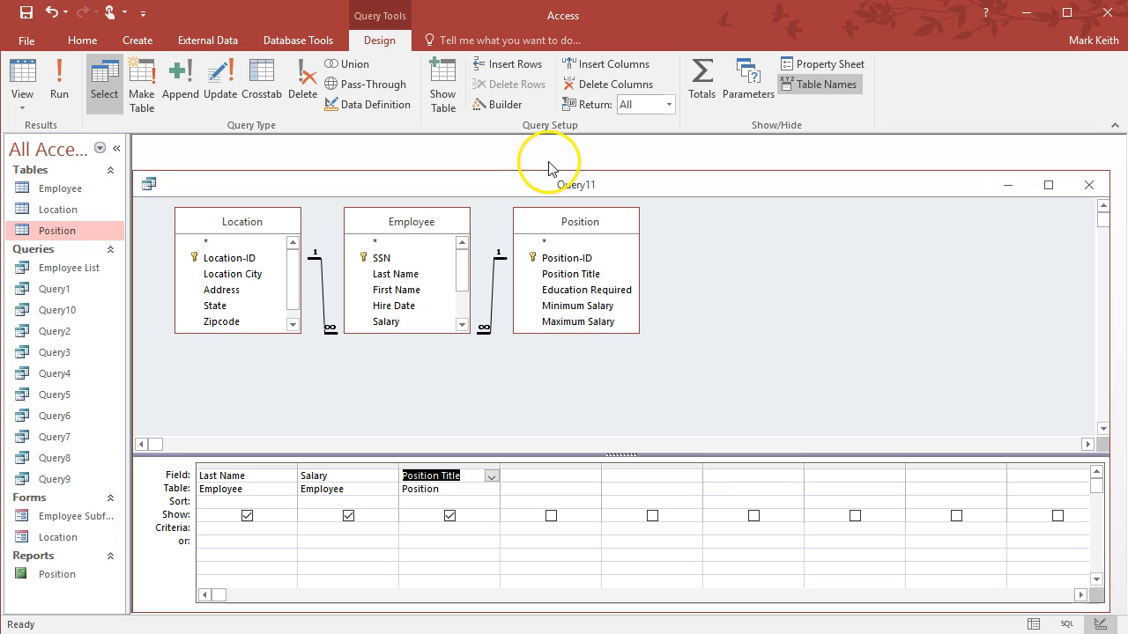
{"action": "double_click", "coordinate": [250, 274]}
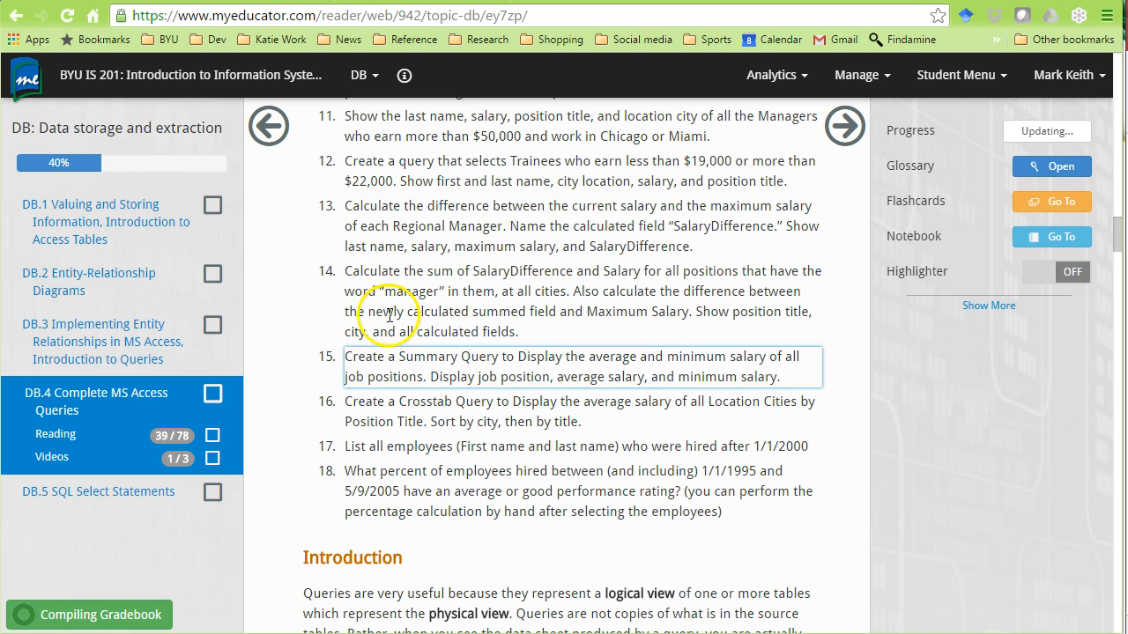
Step: Following question 11, set the Position Title criterion to Like "*Manager" and the Salary criterion to >50000
{"action": "key", "text": "alt+Tab"}
{"action": "left_click", "coordinate": [364, 531]}
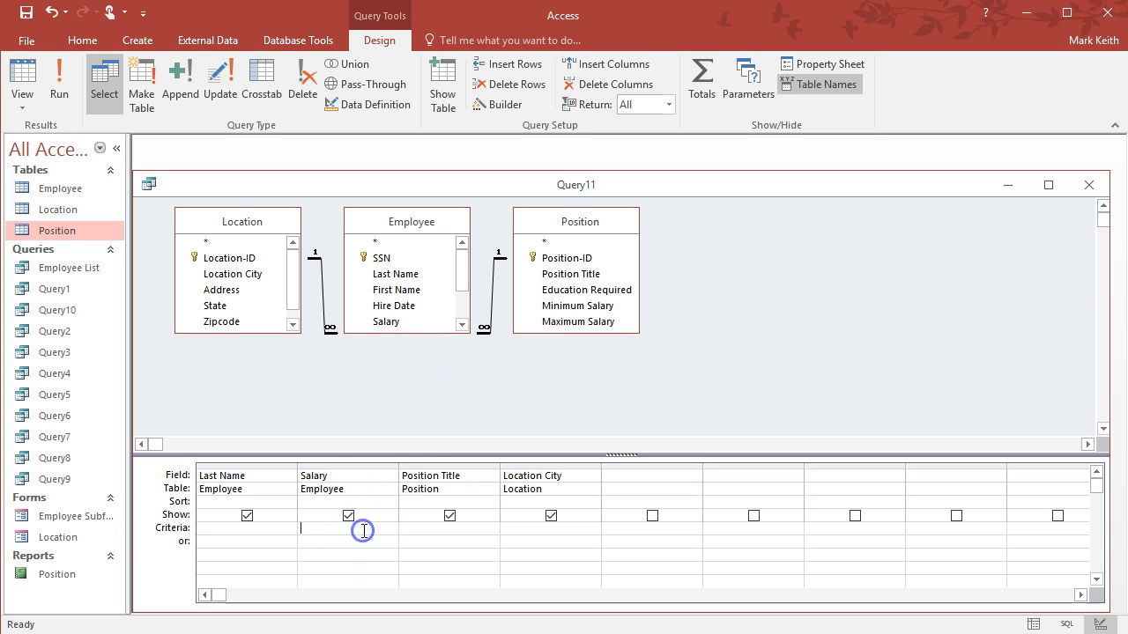
{"action": "type", "text": "Like \"*Manager"}
{"action": "key", "text": "alt+Tab"}
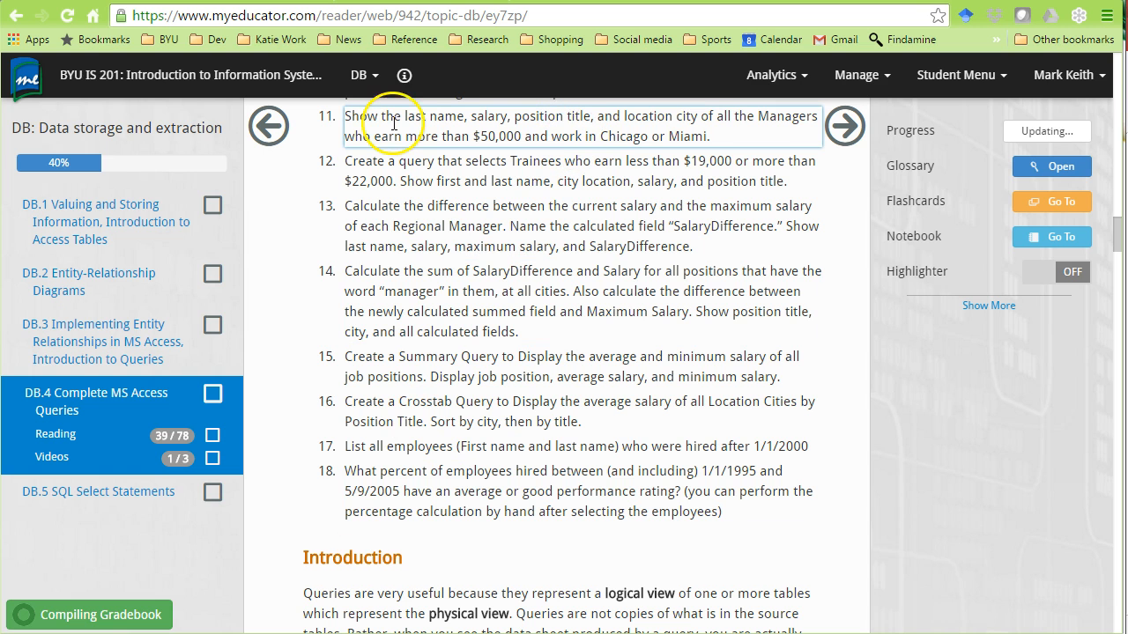
{"action": "key", "text": "alt+Tab"}
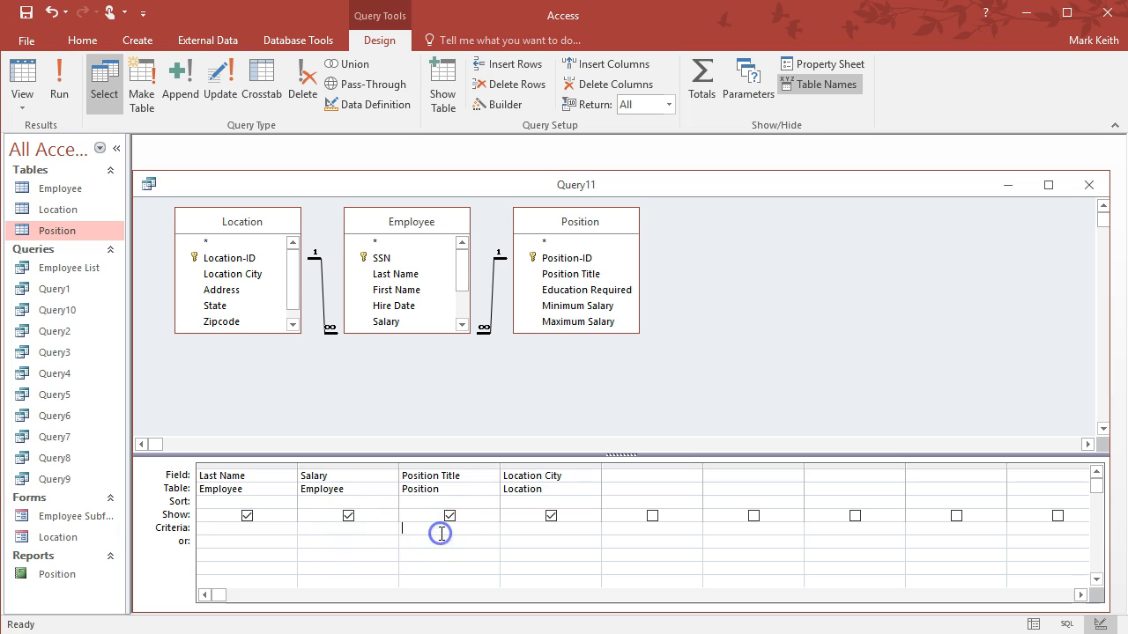
{"action": "left_click", "coordinate": [342, 529]}
{"action": "type", "text": ">500"}
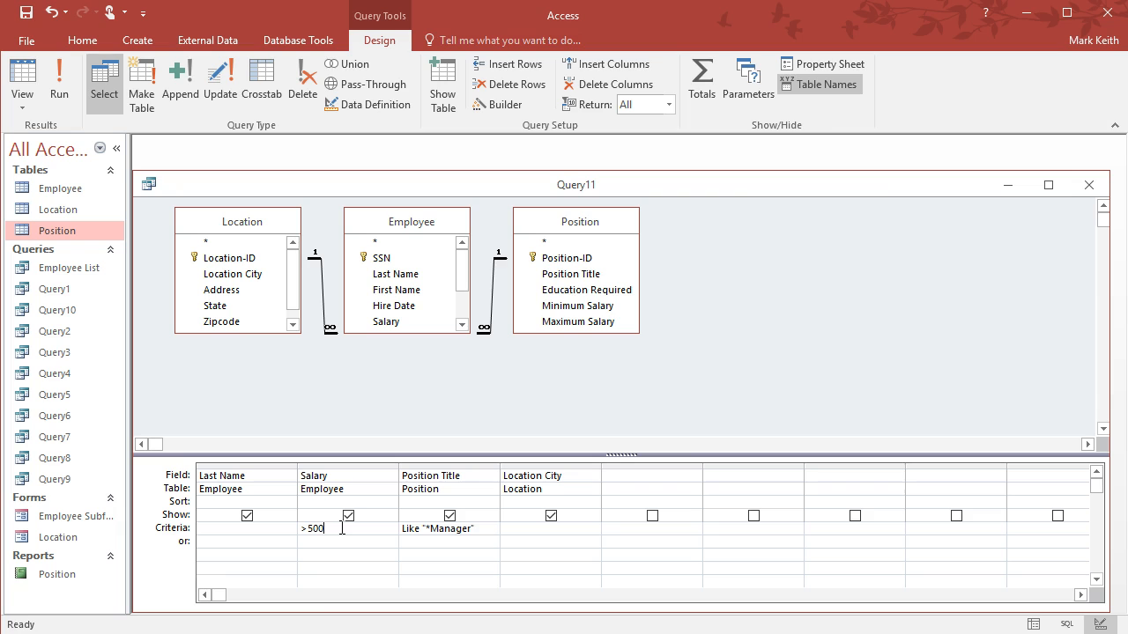
{"action": "type", "text": "00"}
Step: Check the cities in question 11, set the Location City criterion to "Chicago" Or "Miami", and run the query
{"action": "key", "text": "alt+Tab"}
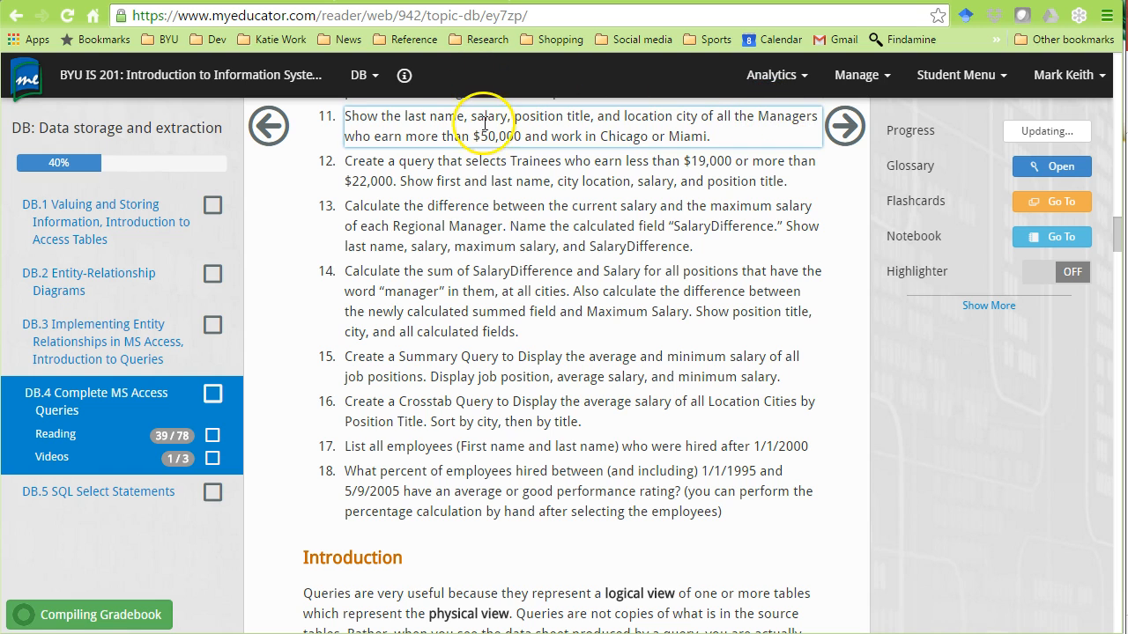
{"action": "key", "text": "alt+Tab"}
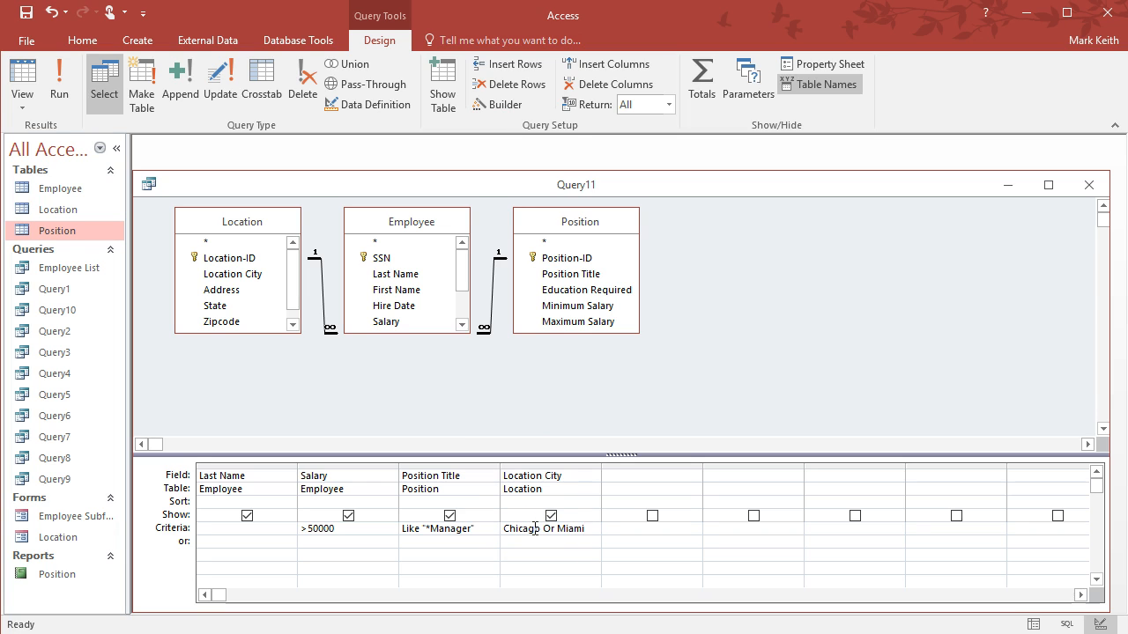
{"action": "left_click", "coordinate": [585, 571]}
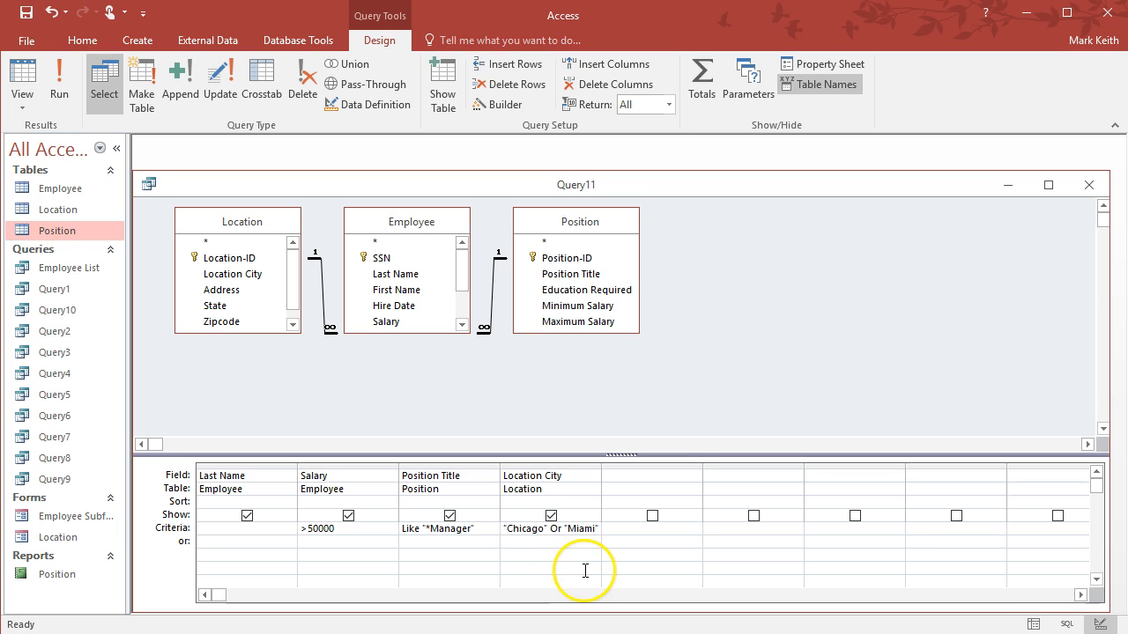
{"action": "left_click", "coordinate": [61, 84]}
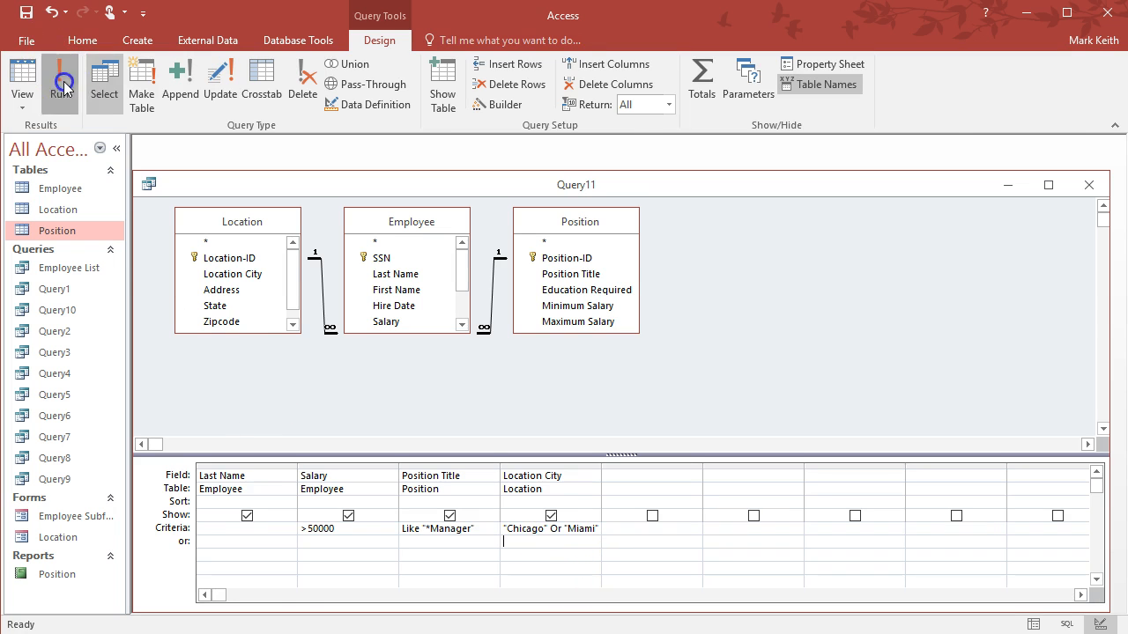
{"action": "left_click", "coordinate": [251, 260]}
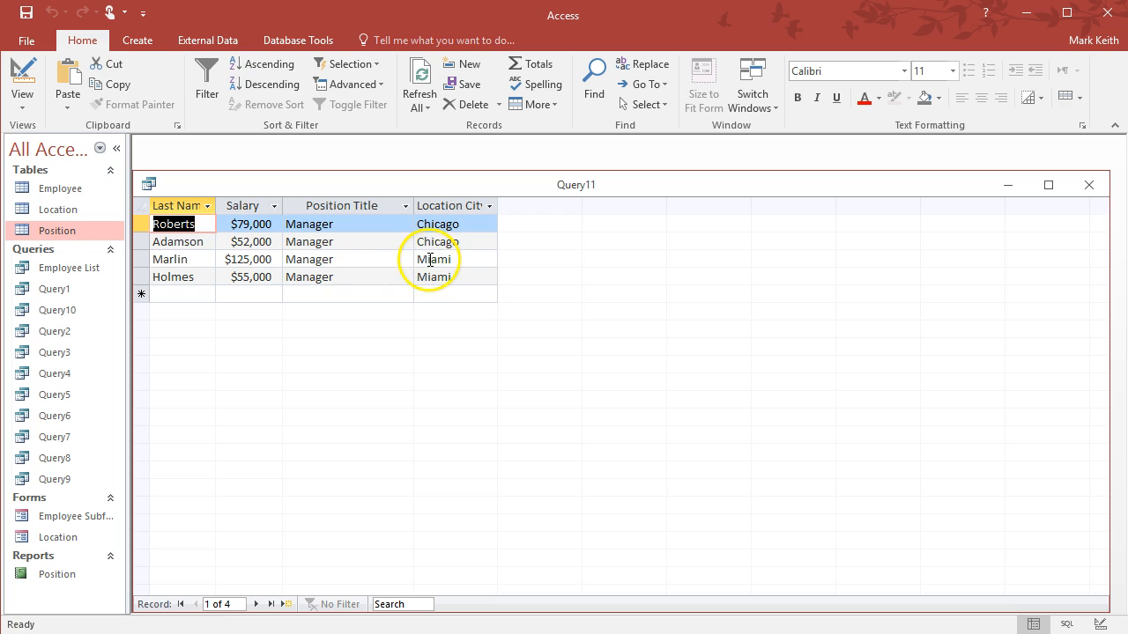
Step: Check the query's result against the position and location IDs in the Position, Location and Employee tables, and close the tables
{"action": "left_click", "coordinate": [63, 189]}
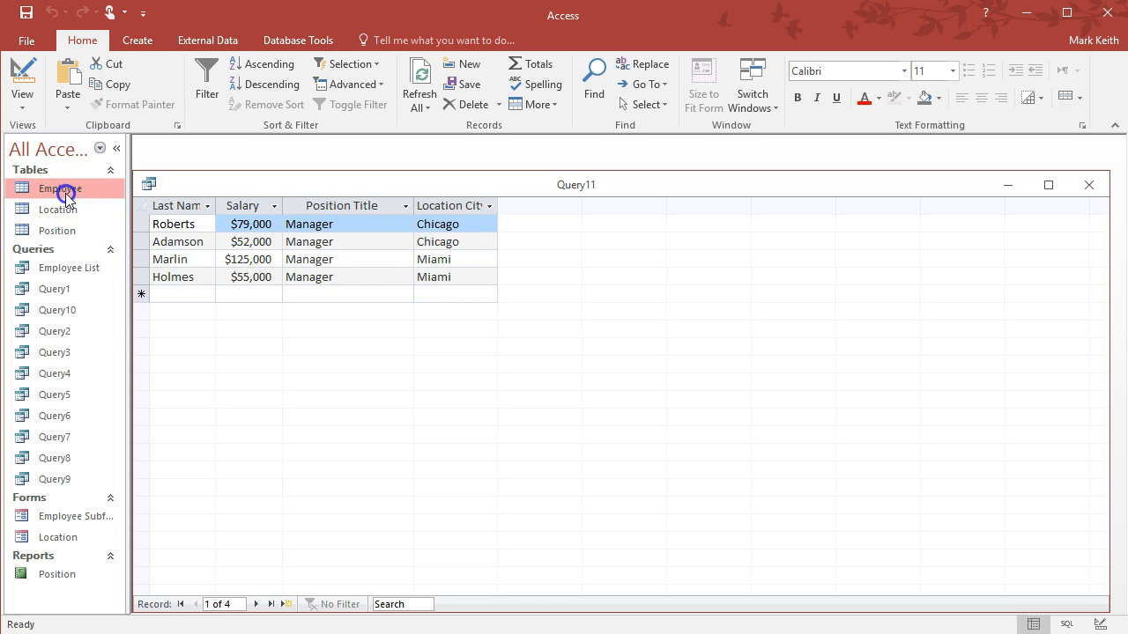
{"action": "double_click", "coordinate": [64, 228]}
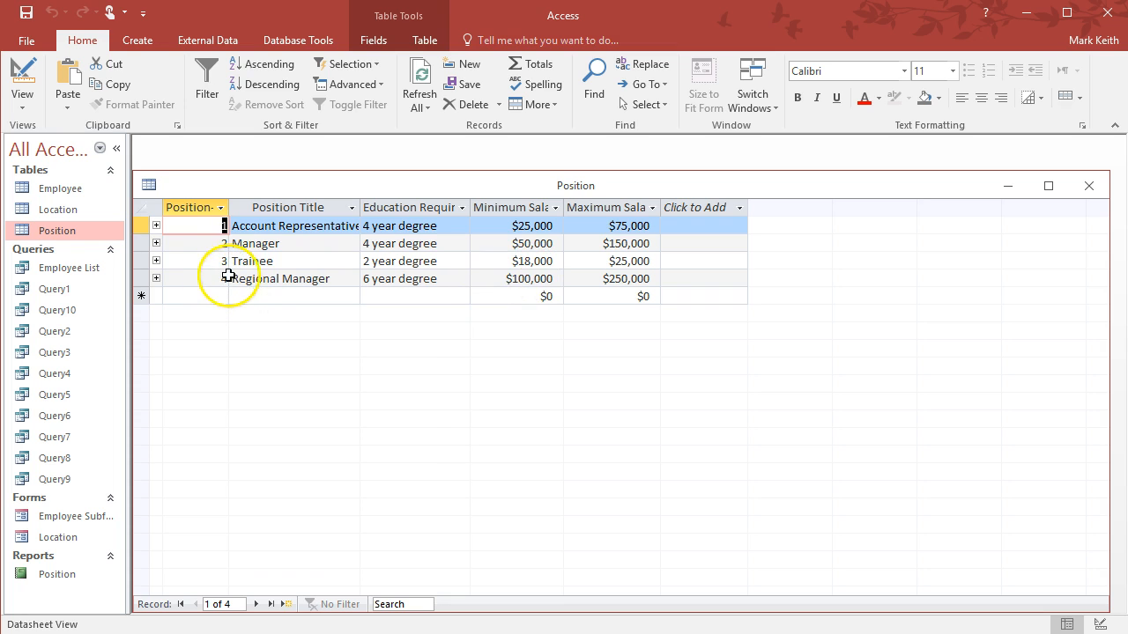
{"action": "left_click", "coordinate": [71, 194]}
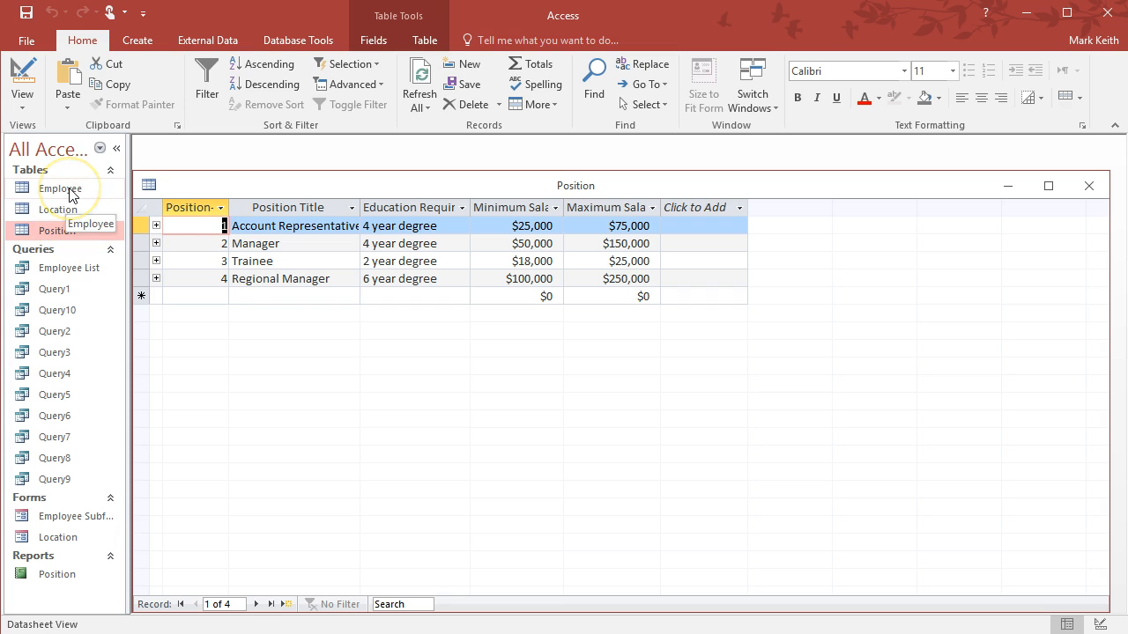
{"action": "double_click", "coordinate": [63, 210]}
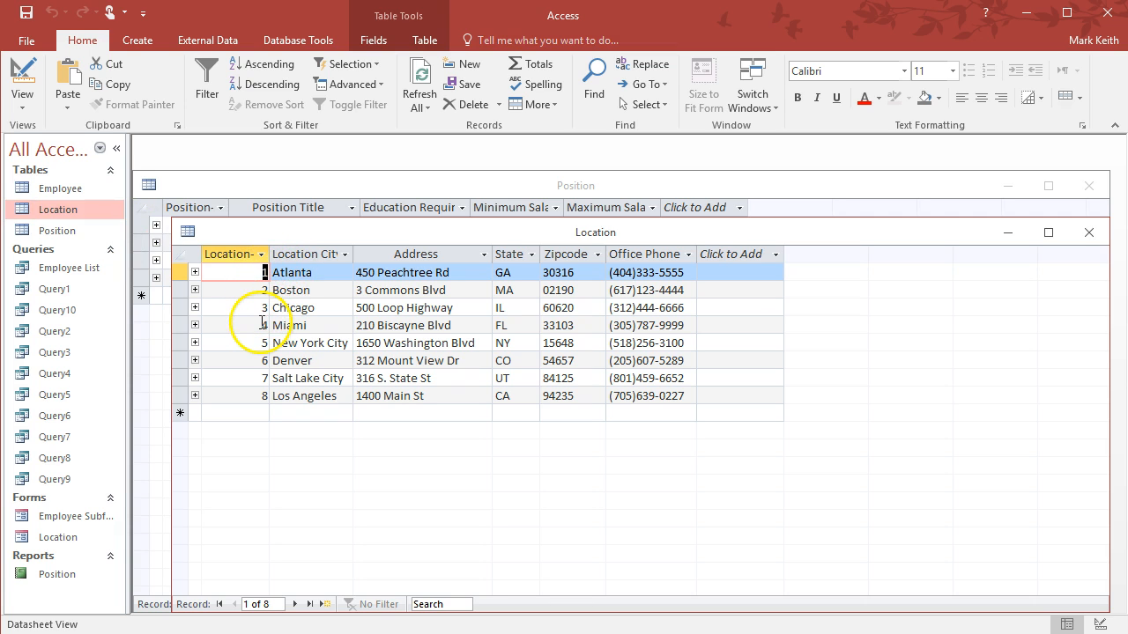
{"action": "left_click", "coordinate": [68, 189]}
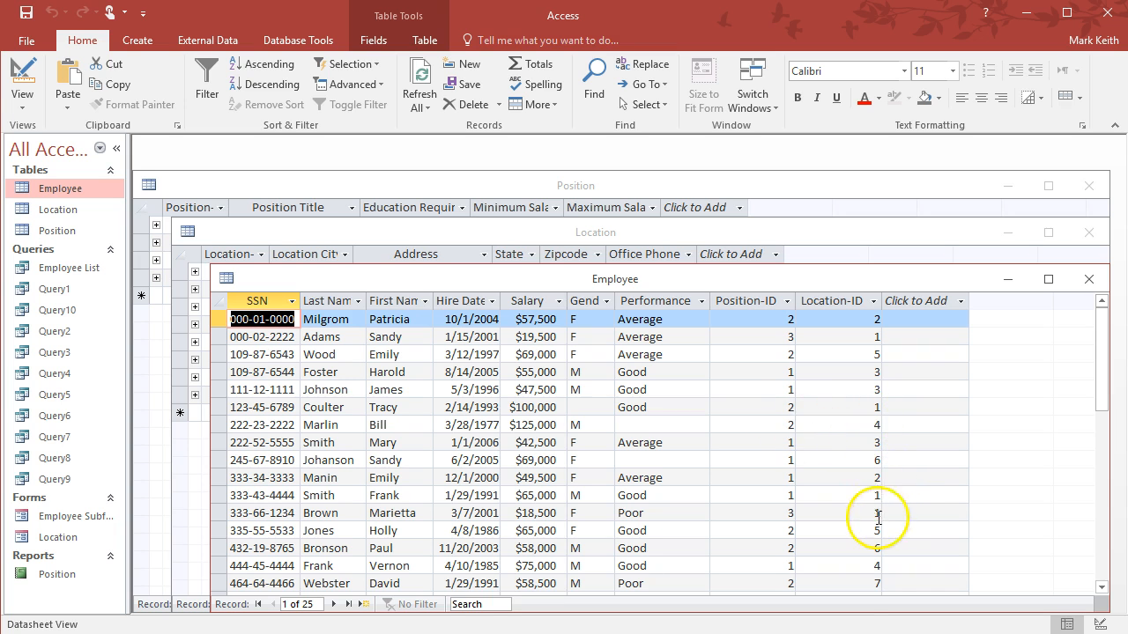
{"action": "left_click_drag", "start_coordinate": [1100, 370], "coordinate": [1100, 443]}
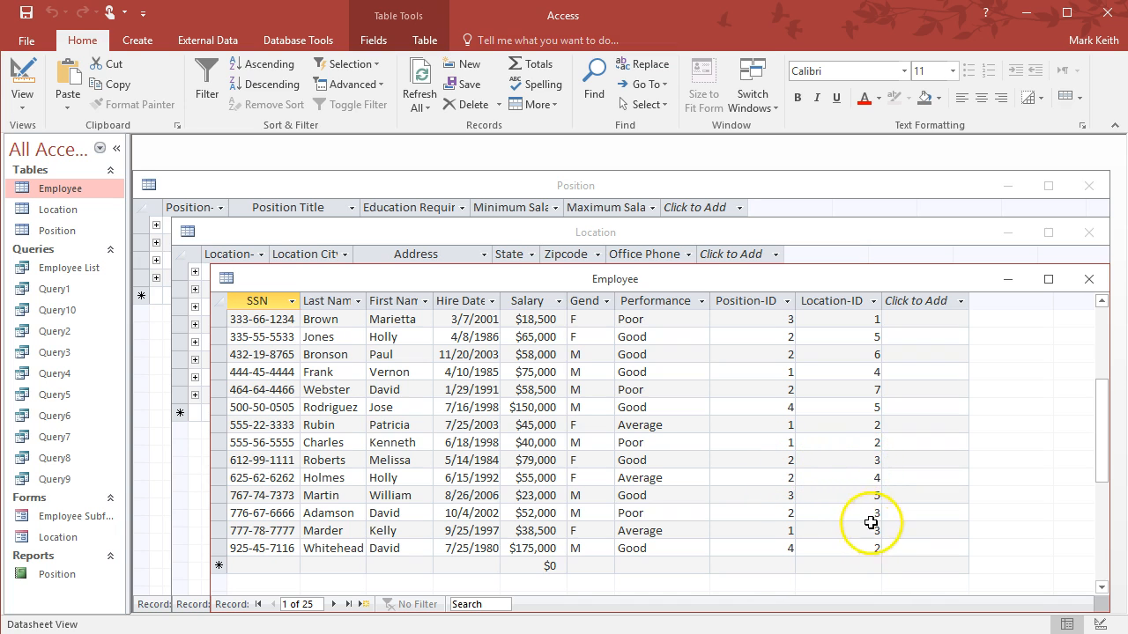
{"action": "left_click", "coordinate": [1089, 280]}
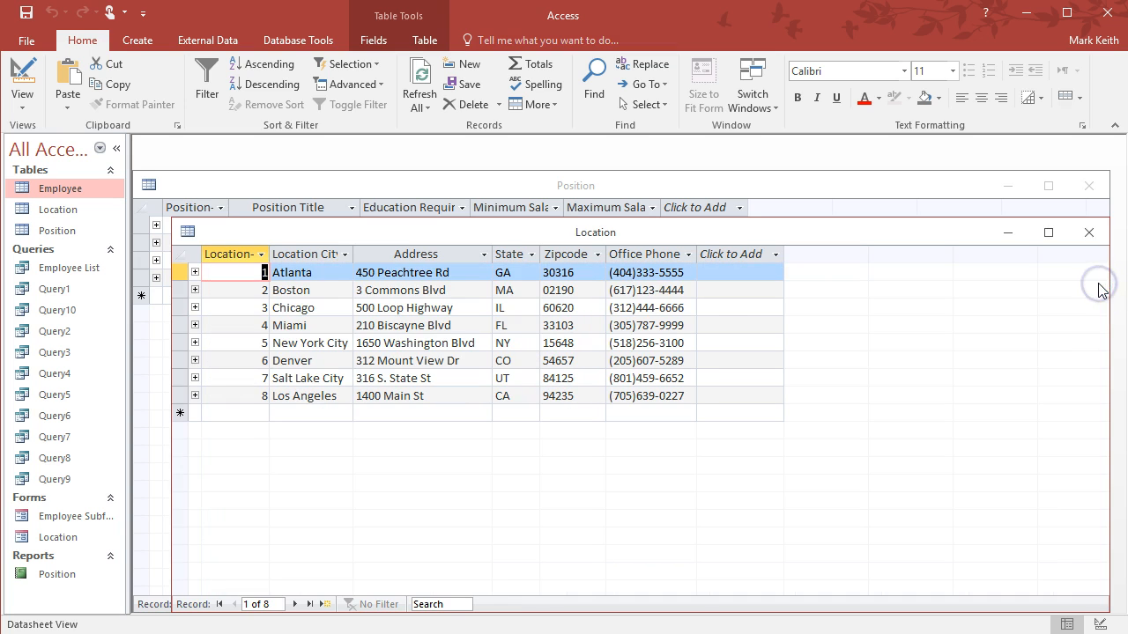
{"action": "left_click", "coordinate": [1088, 234]}
{"action": "left_click", "coordinate": [1089, 185]}
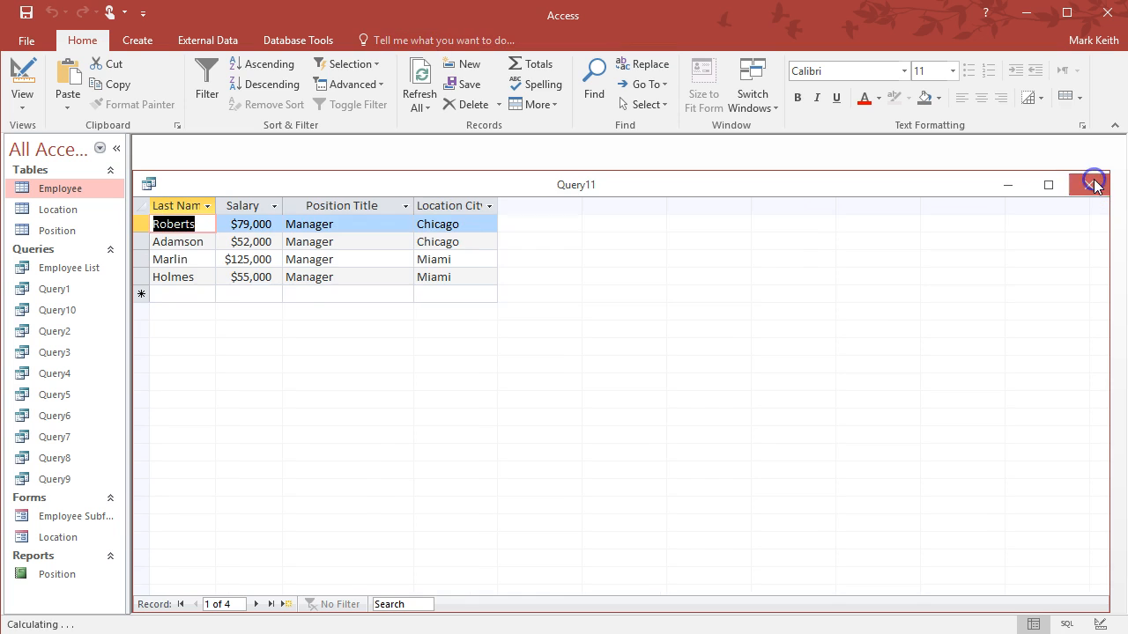
Step: Close the Chicago and Miami managers query and save it as Query11
{"action": "left_click", "coordinate": [1088, 185]}
{"action": "left_click", "coordinate": [498, 449]}
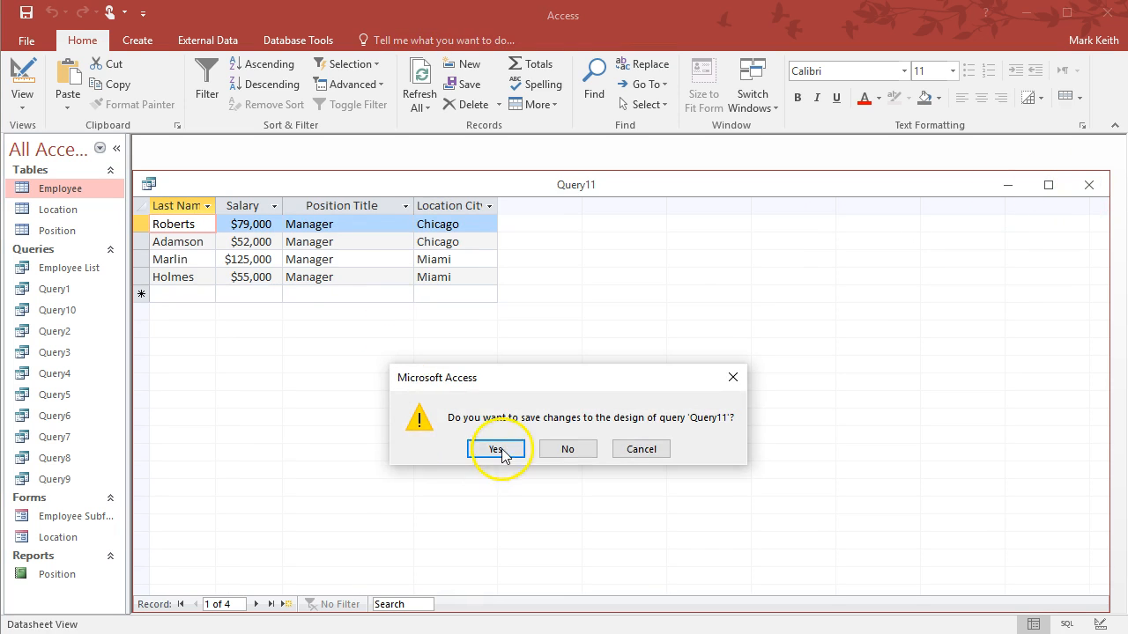
{"action": "left_click", "coordinate": [557, 273]}
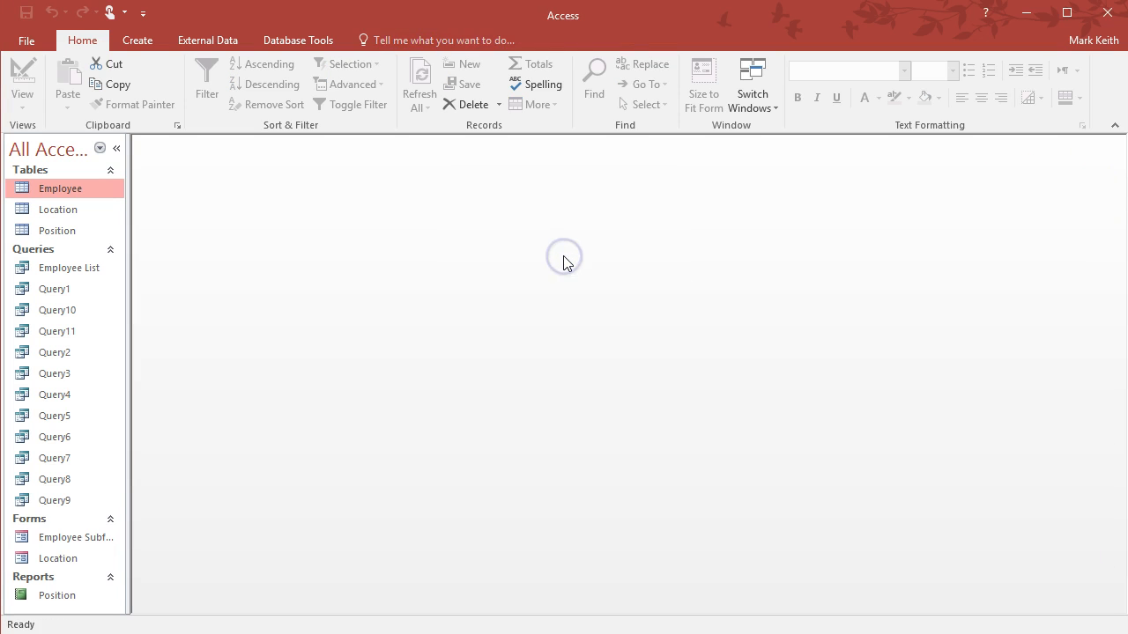
Step: Check question 12 in the assignment and create a new query design containing the Location, Employee and Position tables
{"action": "key", "text": "alt+Tab"}
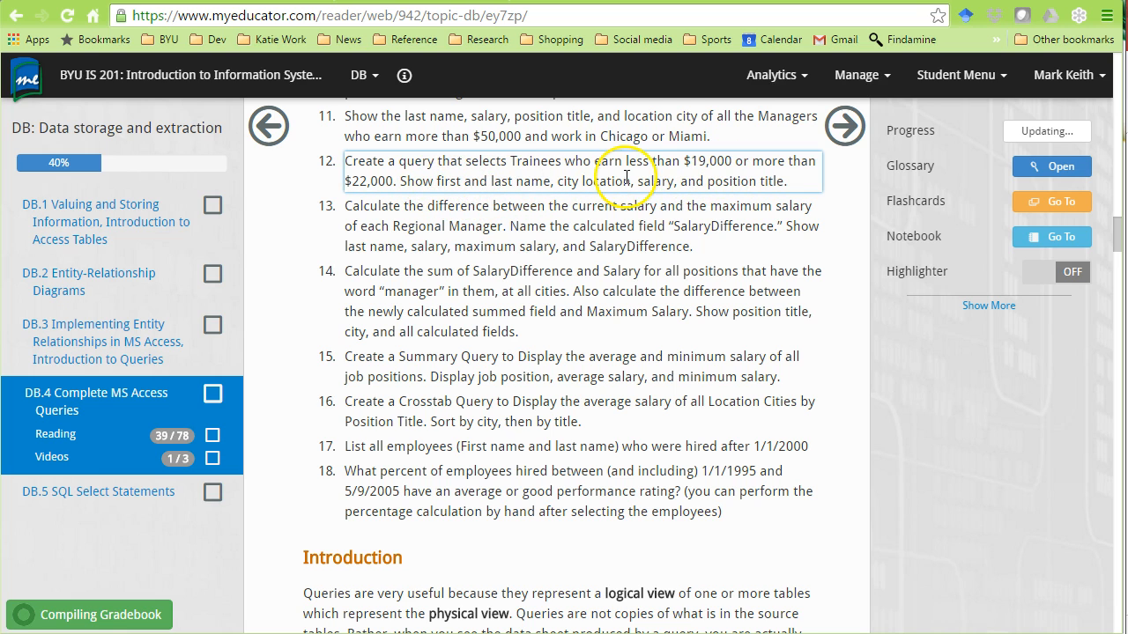
{"action": "key", "text": "alt+Tab"}
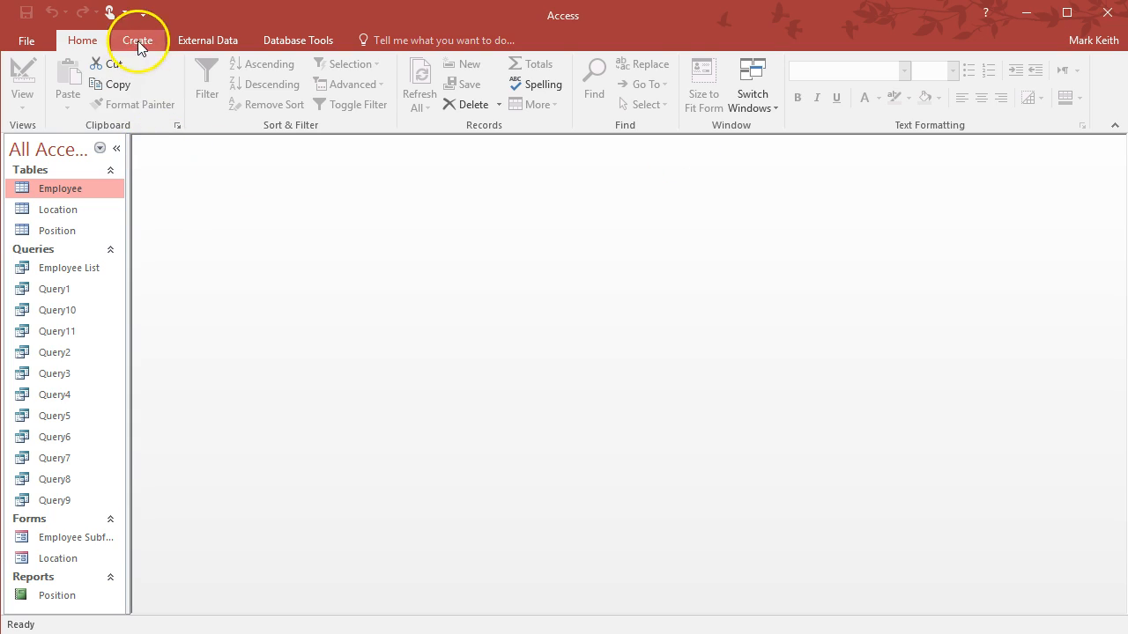
{"action": "left_click", "coordinate": [132, 40]}
{"action": "left_click", "coordinate": [261, 88]}
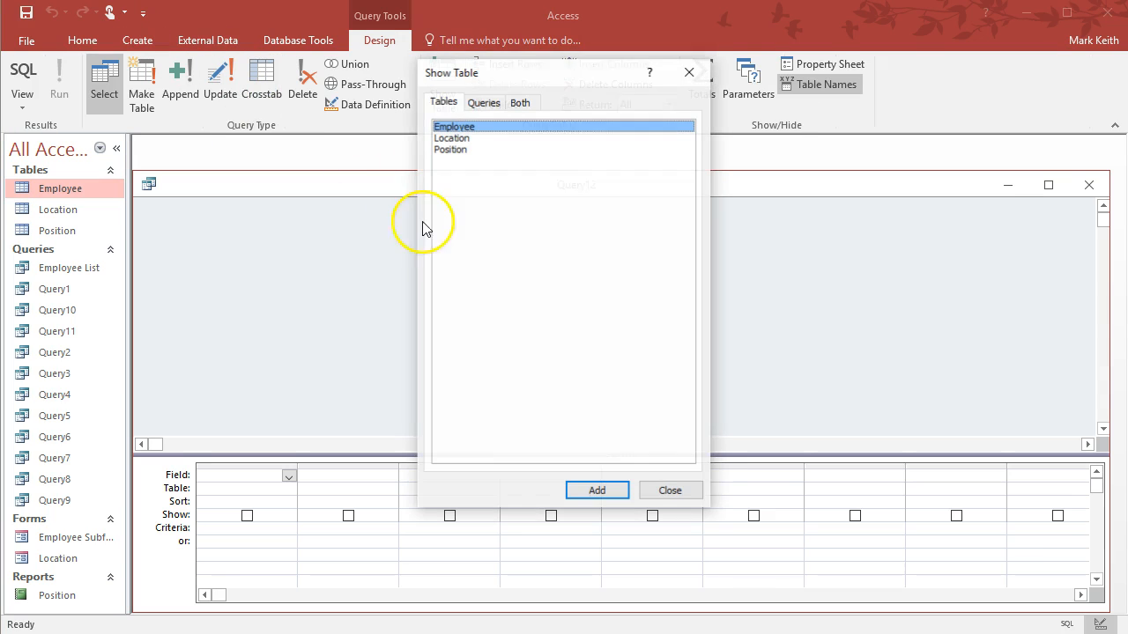
{"action": "double_click", "coordinate": [451, 138]}
{"action": "double_click", "coordinate": [464, 127]}
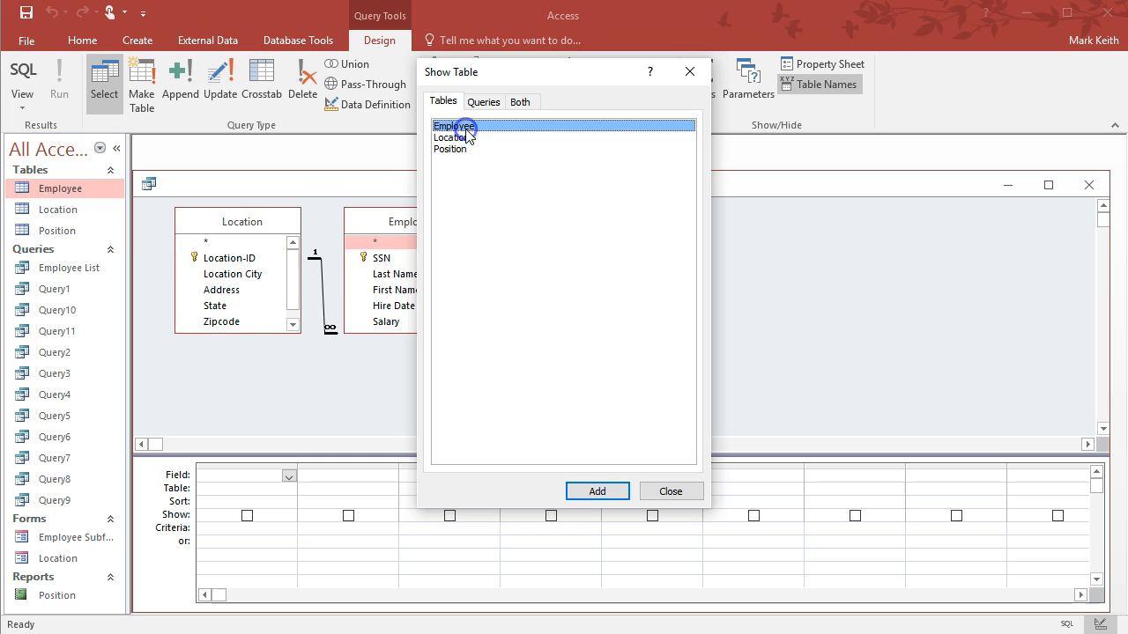
{"action": "left_click", "coordinate": [451, 149]}
{"action": "left_click", "coordinate": [590, 490]}
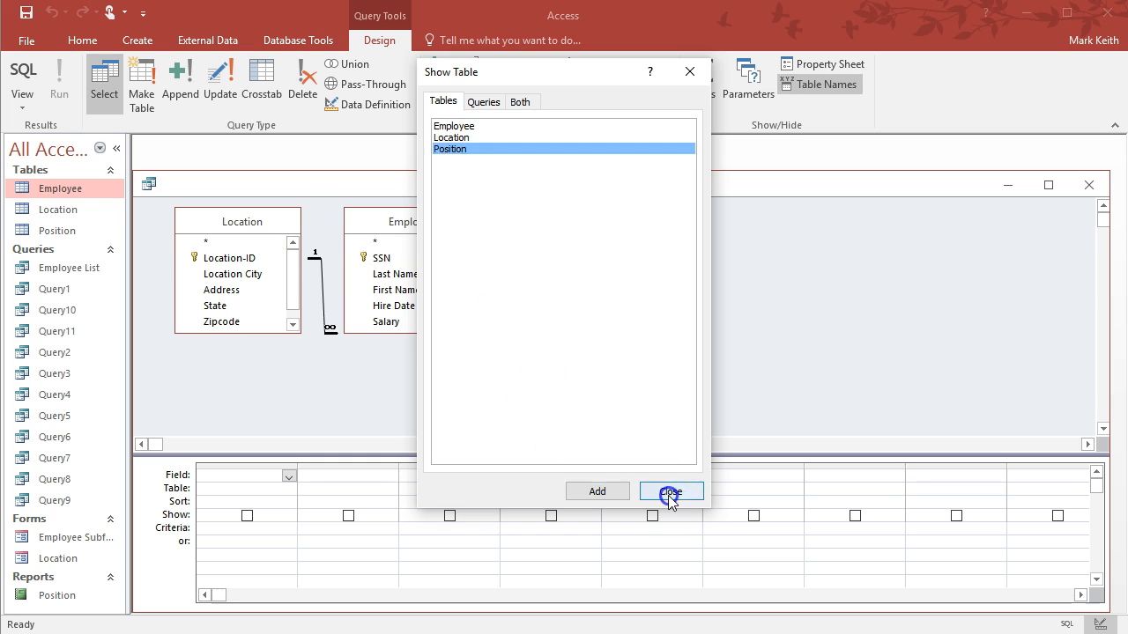
{"action": "left_click", "coordinate": [669, 491]}
Step: Following question 12, add the First Name, Last Name, Location City, Salary and Position Title fields to the query in that order
{"action": "key", "text": "alt+Tab"}
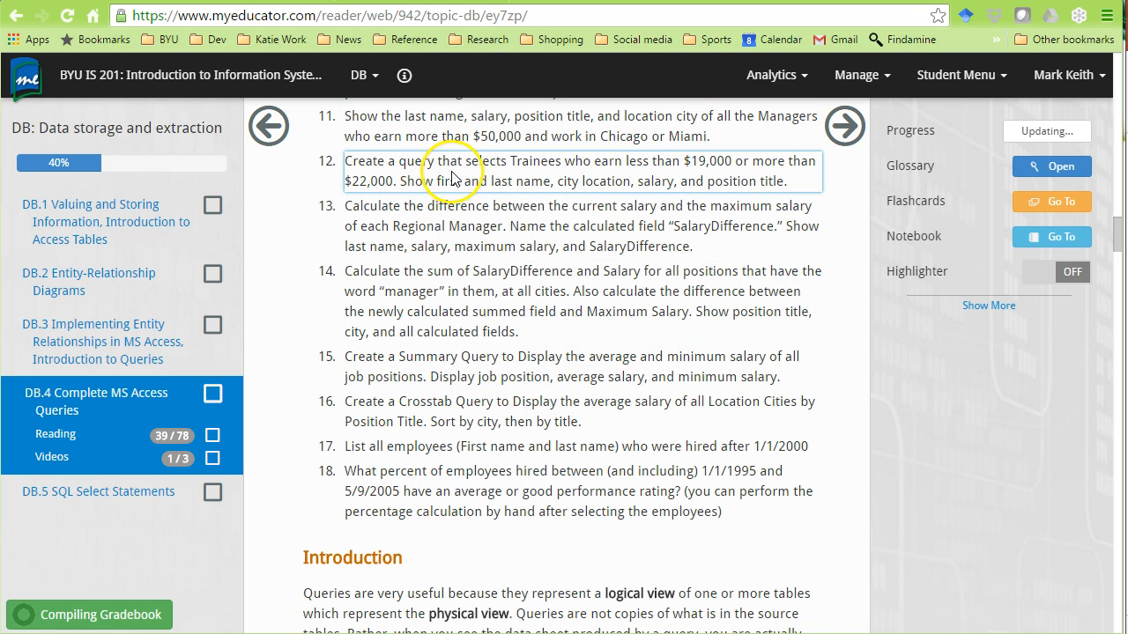
{"action": "key", "text": "alt+Tab"}
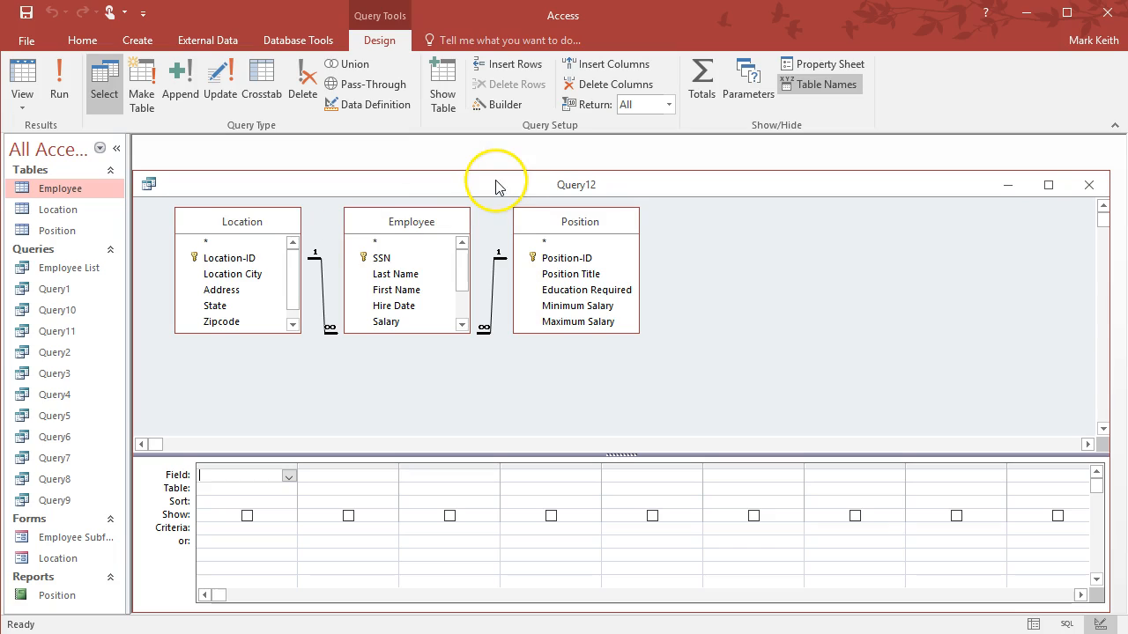
{"action": "double_click", "coordinate": [388, 290]}
{"action": "left_click", "coordinate": [394, 275]}
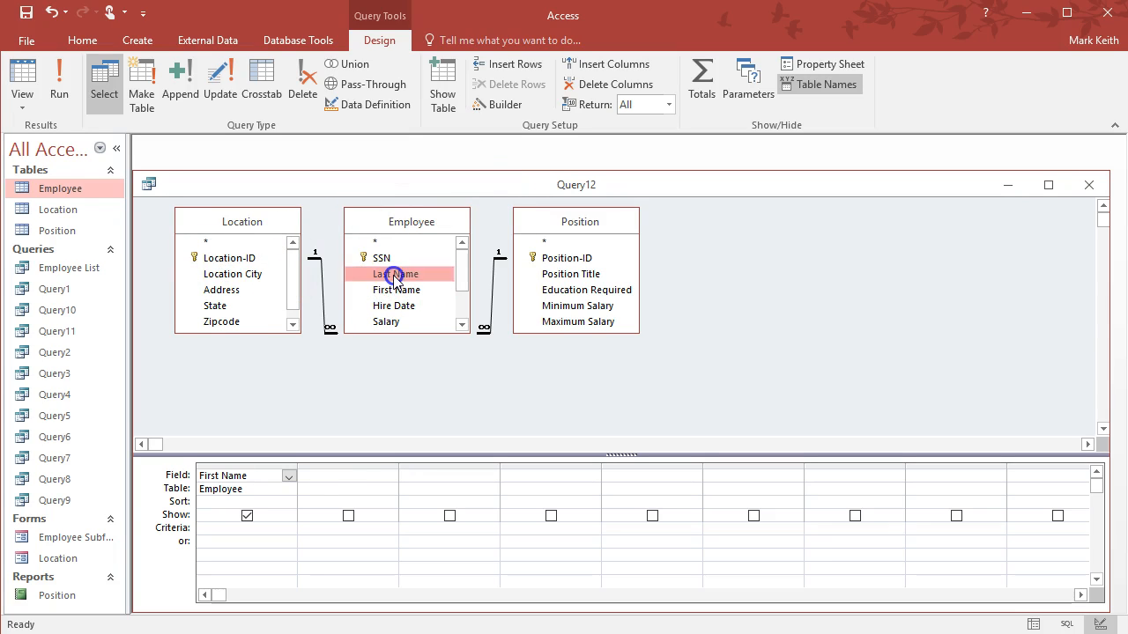
{"action": "double_click", "coordinate": [394, 274]}
{"action": "double_click", "coordinate": [220, 274]}
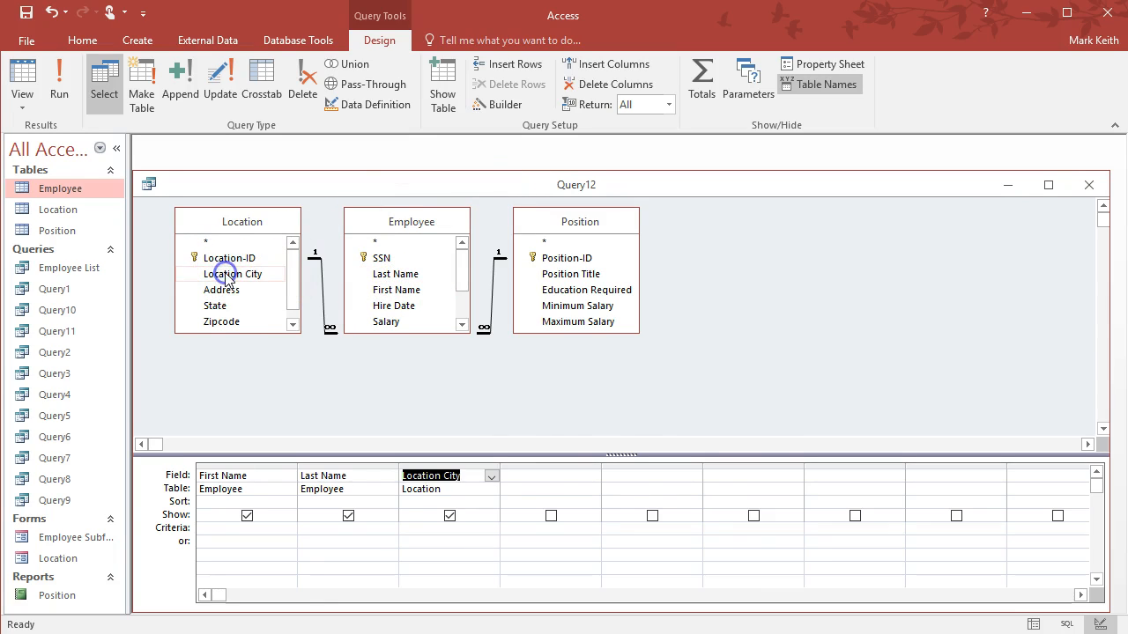
{"action": "key", "text": "alt+Tab"}
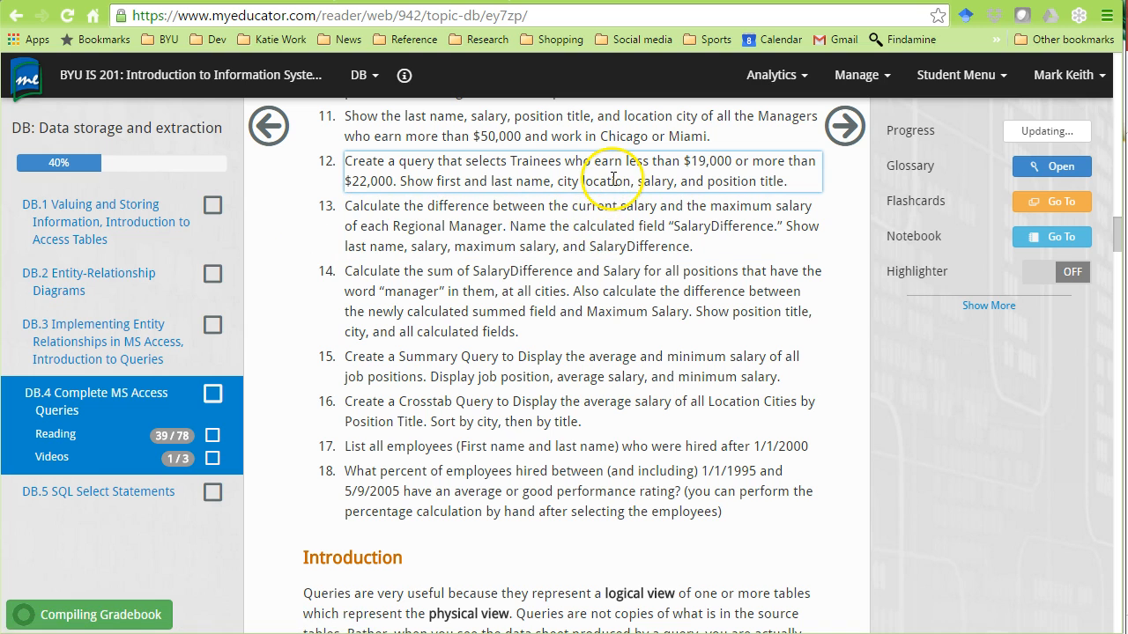
{"action": "key", "text": "alt+Tab"}
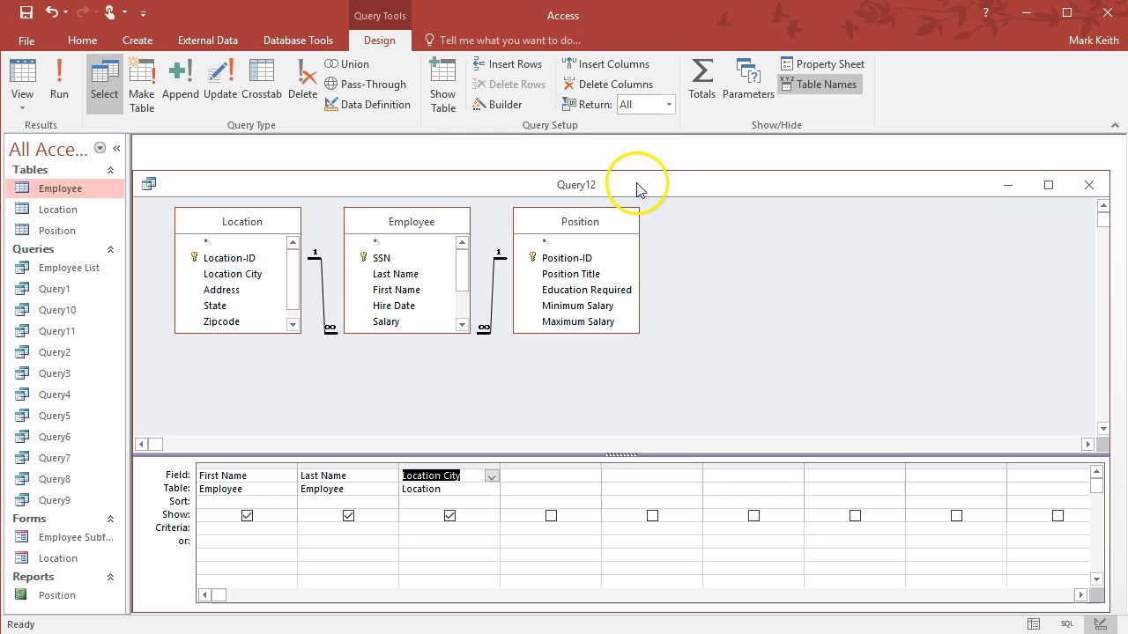
{"action": "left_click", "coordinate": [388, 322]}
{"action": "double_click", "coordinate": [387, 321]}
{"action": "double_click", "coordinate": [548, 275]}
Step: Check how the trainee title is written in the Position table and set the Position Title criterion to "Trainee"
{"action": "key", "text": "alt+Tab"}
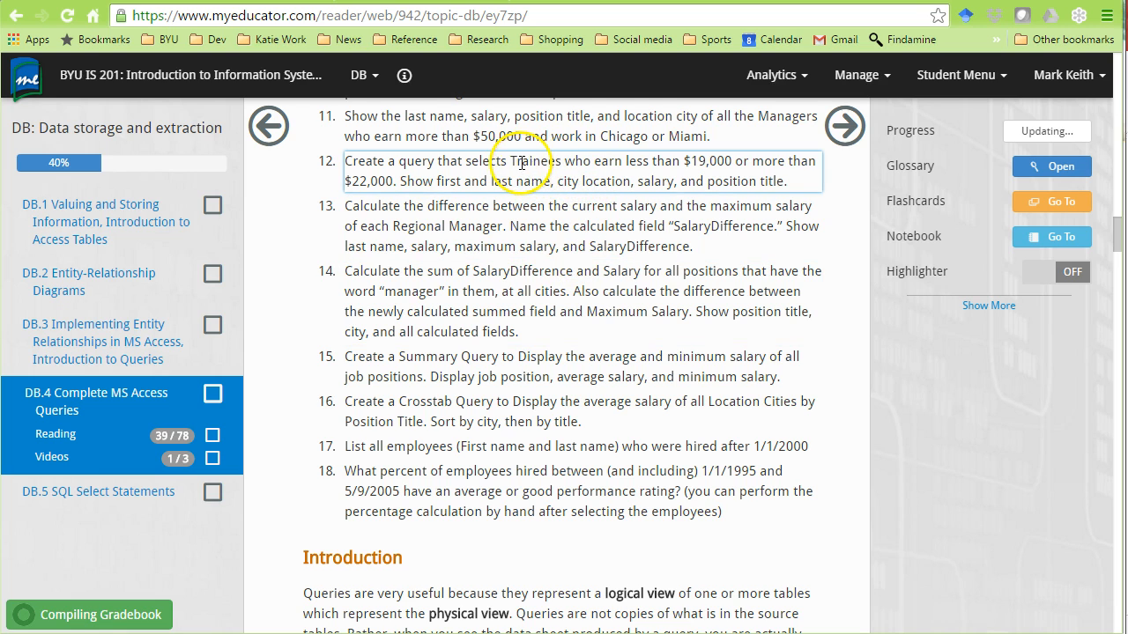
{"action": "key", "text": "alt+Tab"}
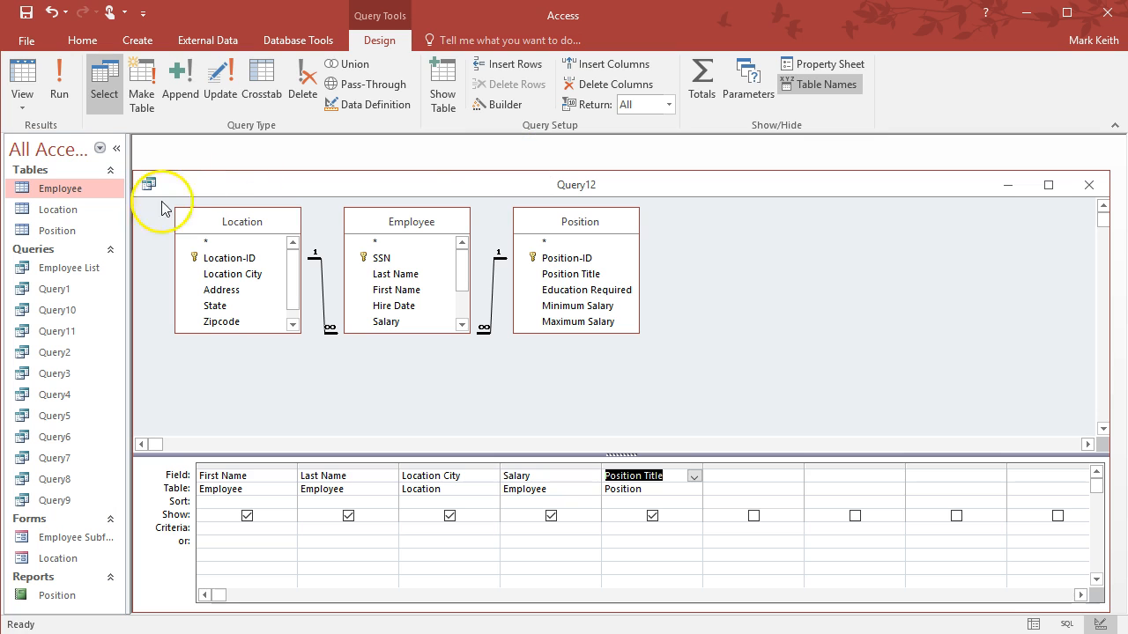
{"action": "double_click", "coordinate": [53, 230]}
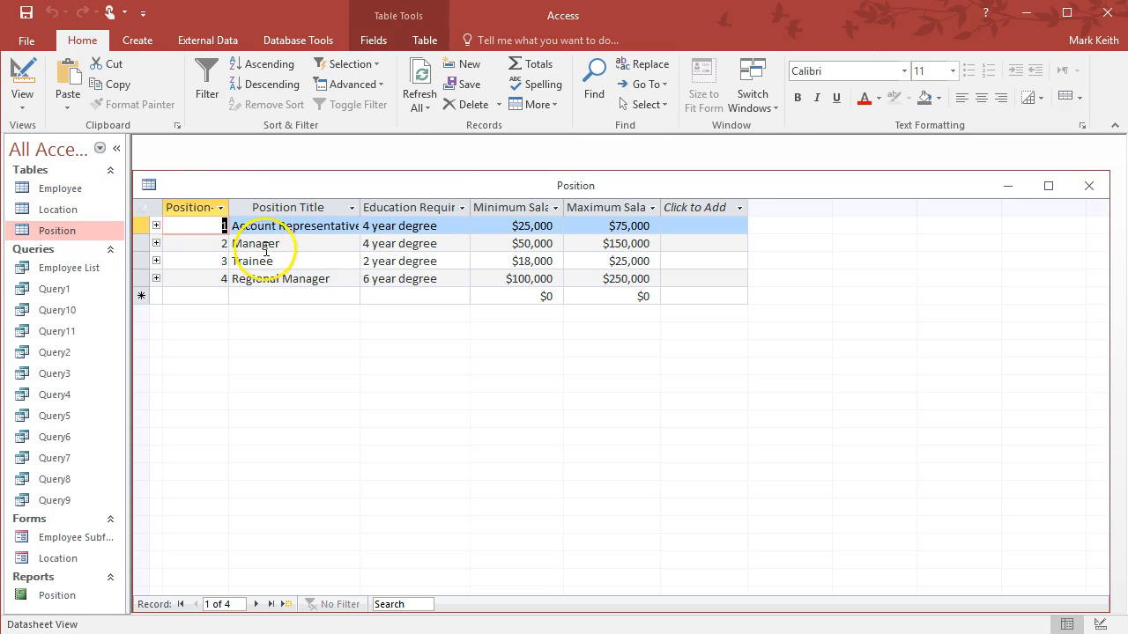
{"action": "left_click", "coordinate": [1087, 185]}
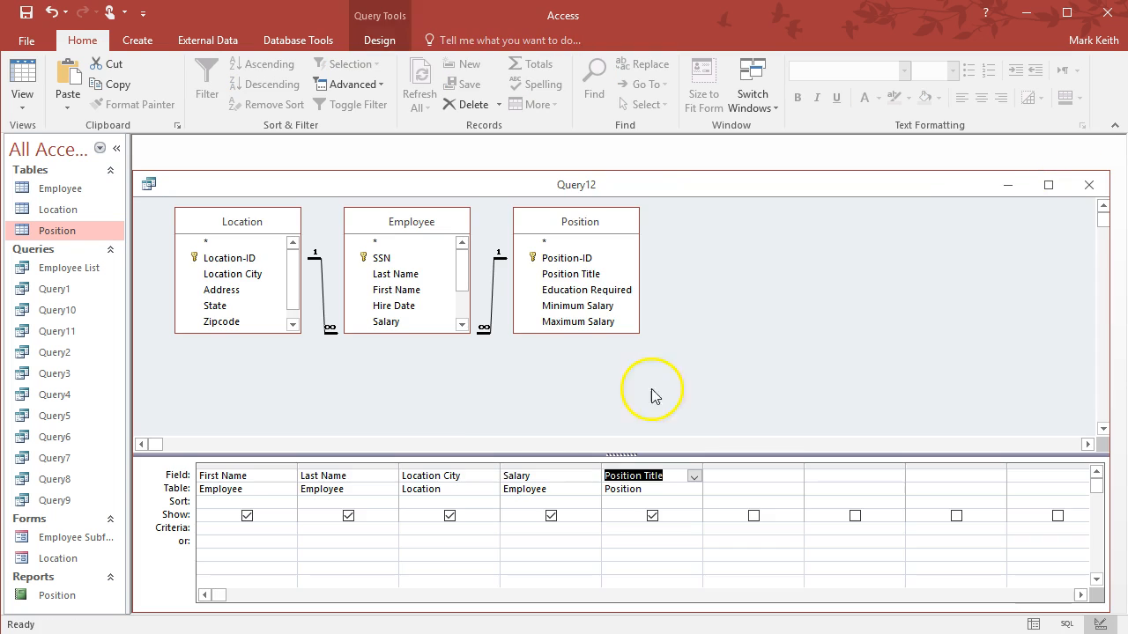
{"action": "left_click", "coordinate": [638, 527]}
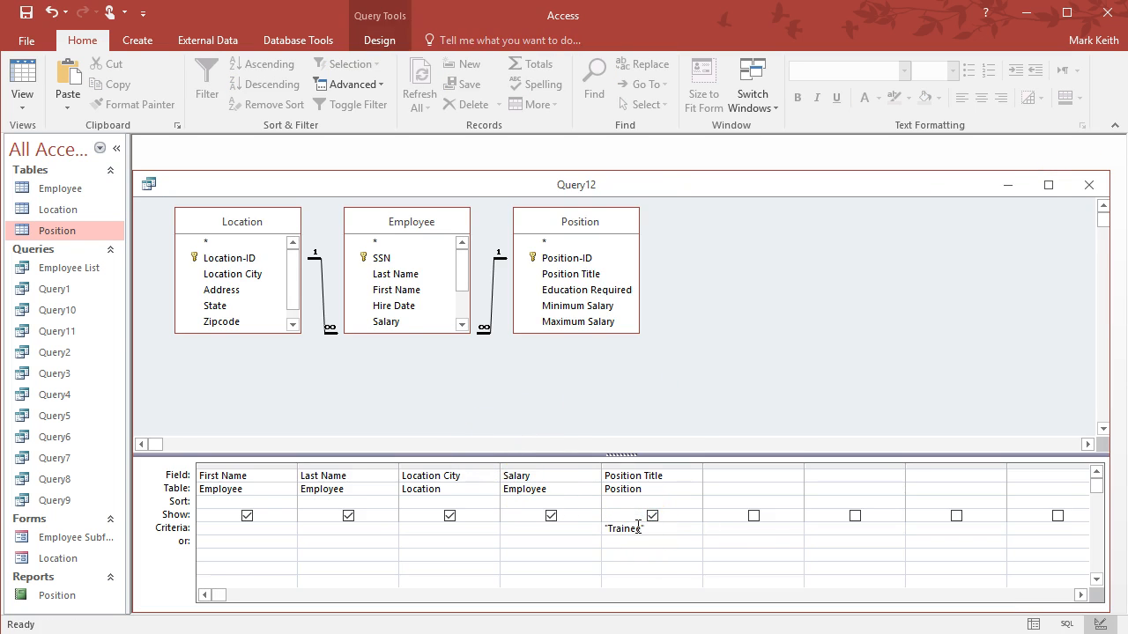
Step: Check question 12's salary limits, set the Salary criterion to <19000 Or >22000, and run the query
{"action": "key", "text": "alt+Tab"}
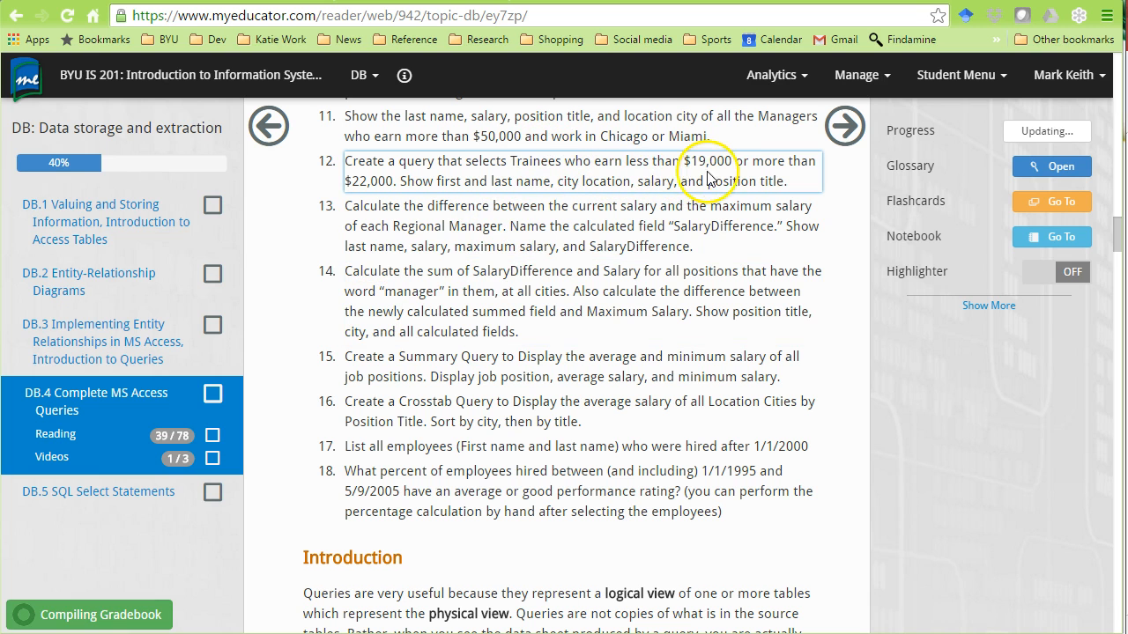
{"action": "key", "text": "alt+Tab"}
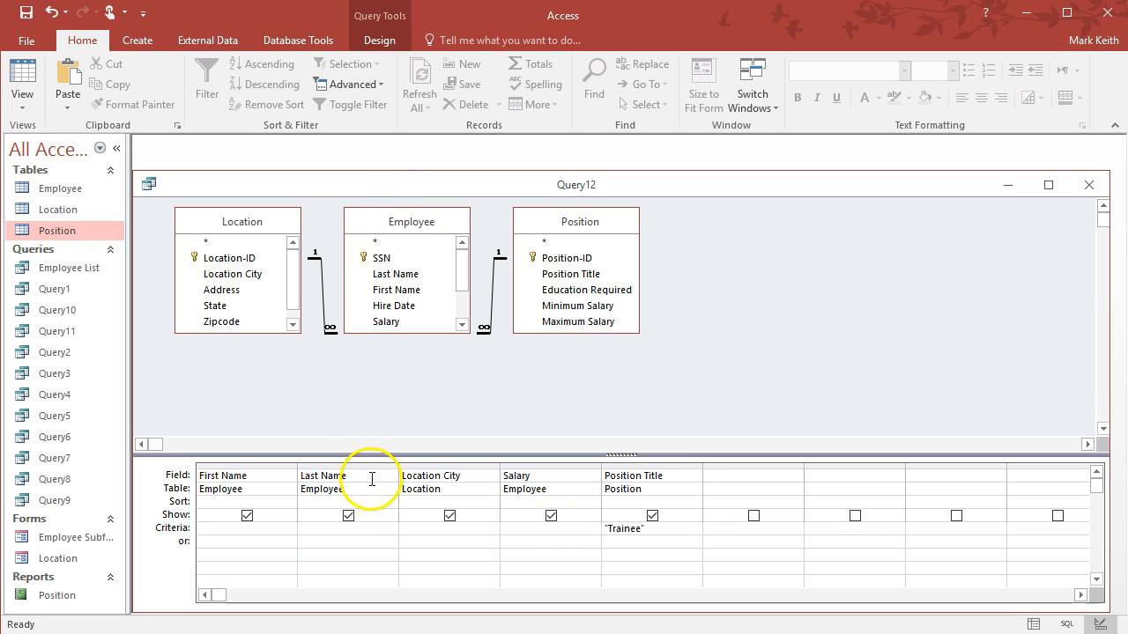
{"action": "left_click", "coordinate": [539, 528]}
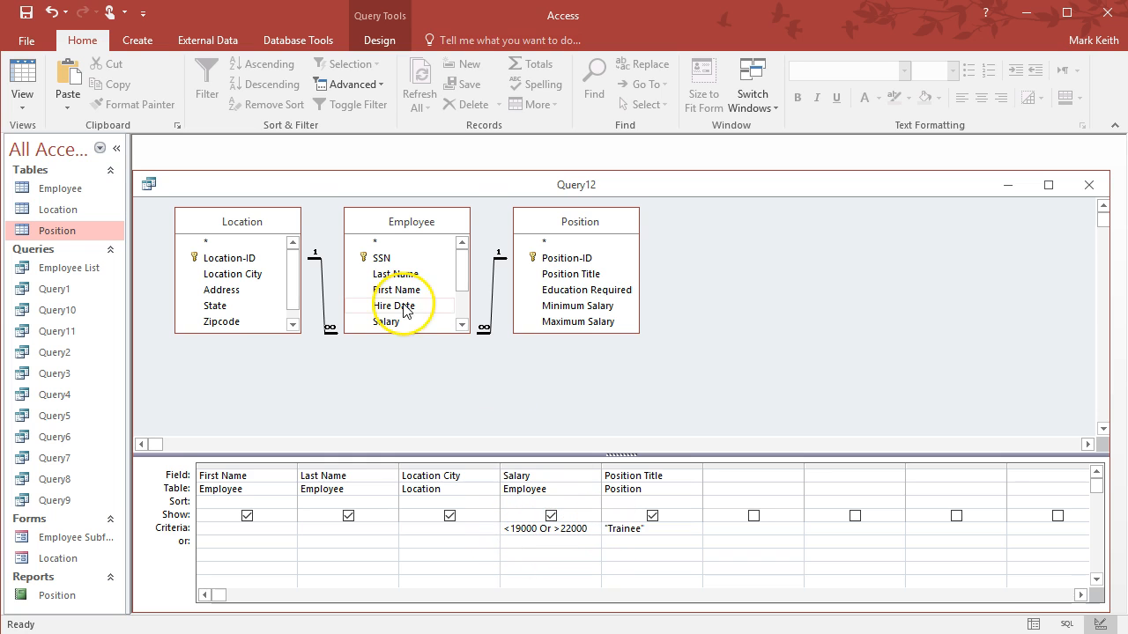
{"action": "left_click", "coordinate": [31, 72]}
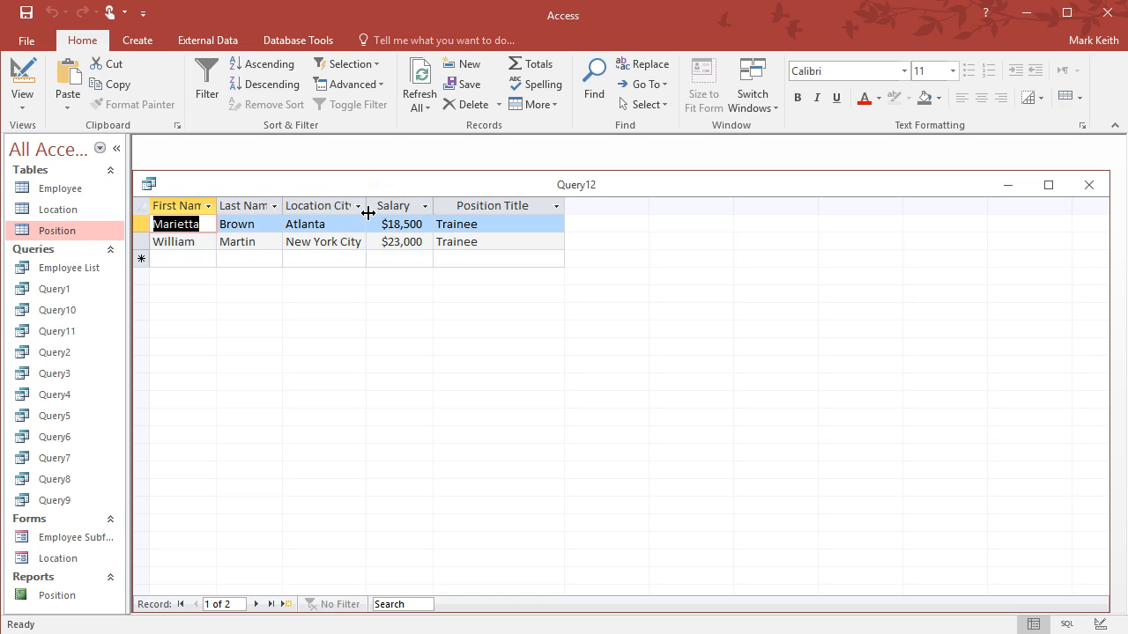
Step: Return the trainee query to its design, save it as Query12 and close it
{"action": "left_click", "coordinate": [24, 75]}
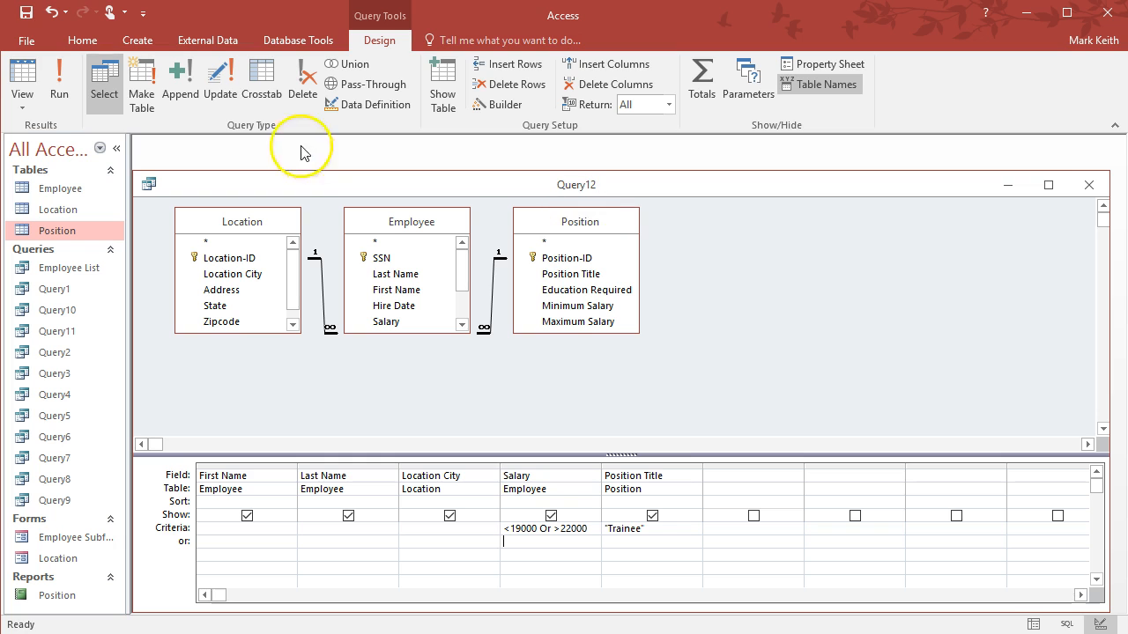
{"action": "left_click", "coordinate": [27, 12]}
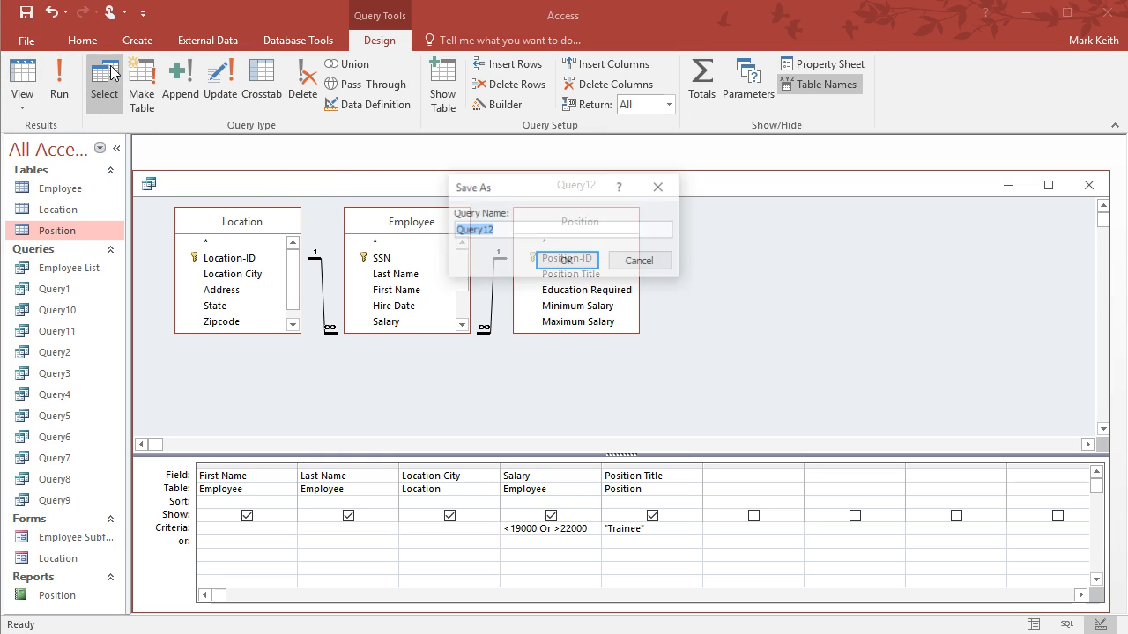
{"action": "left_click", "coordinate": [567, 261]}
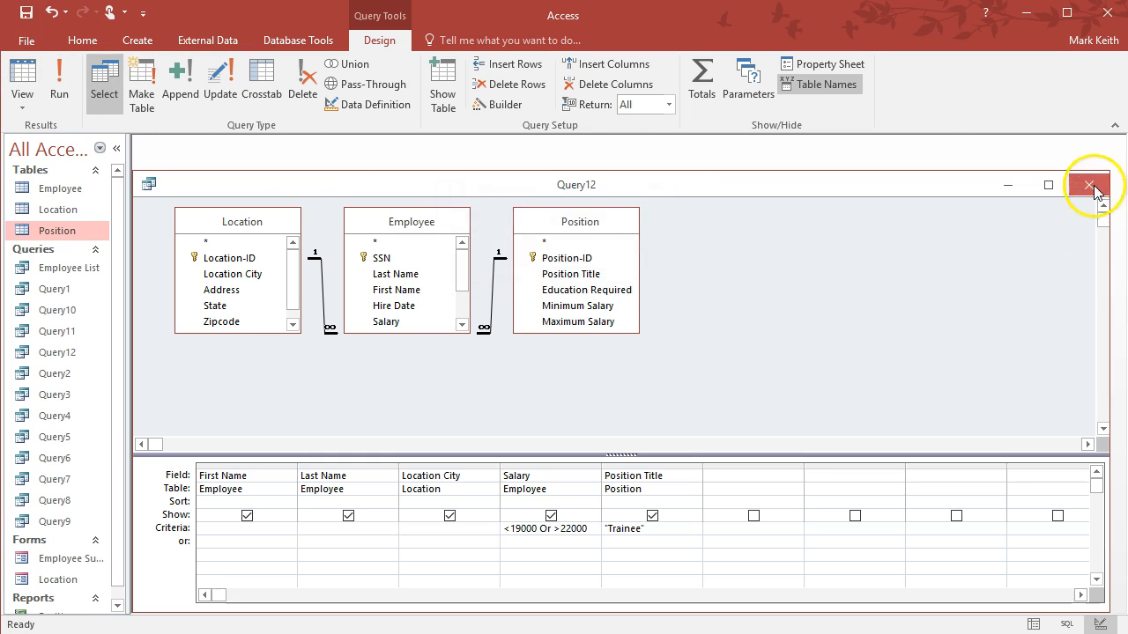
{"action": "left_click", "coordinate": [1089, 185]}
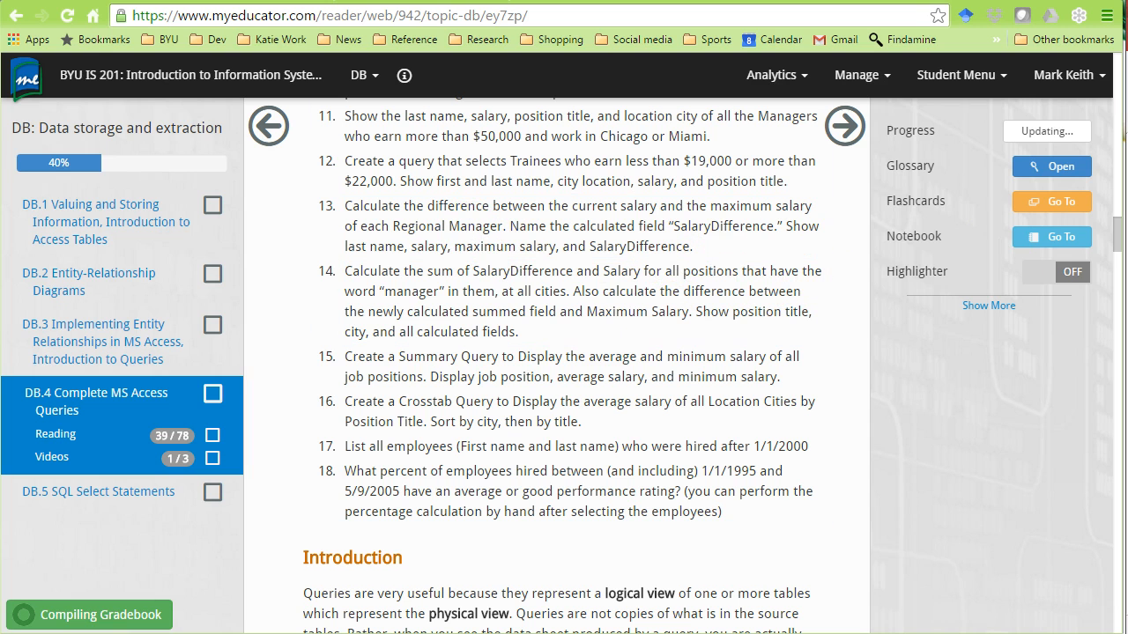
Step: Read question 13, then examine the Salary column in the Employee table and the Minimum and Maximum Salary columns in the Position table
{"action": "left_click_drag", "start_coordinate": [1118, 240], "coordinate": [1120, 245]}
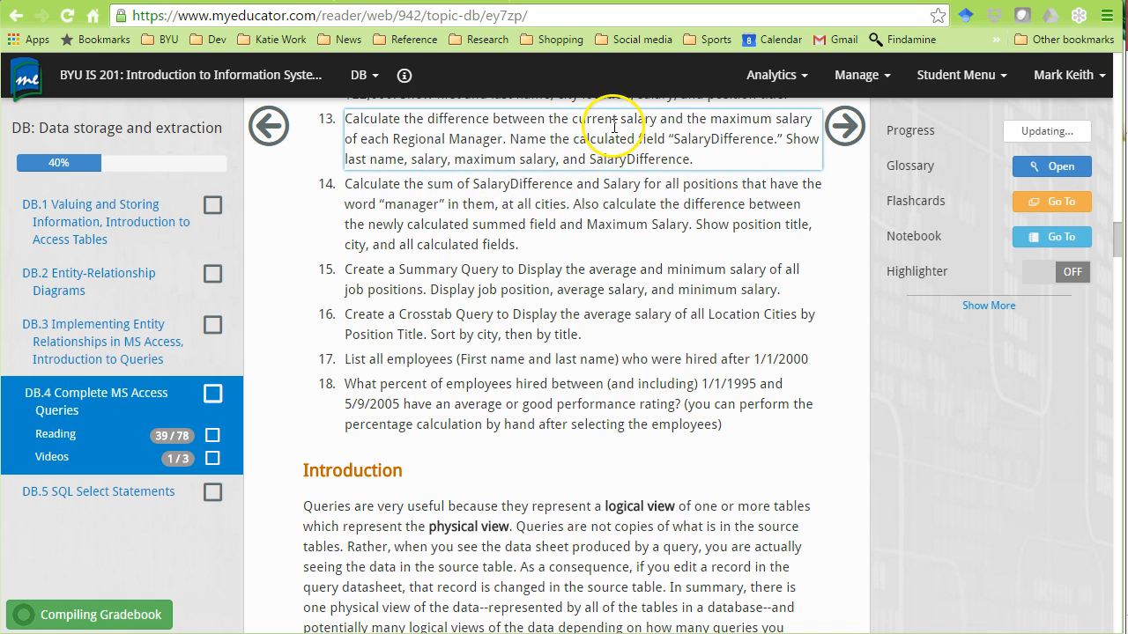
{"action": "key", "text": "alt+Tab"}
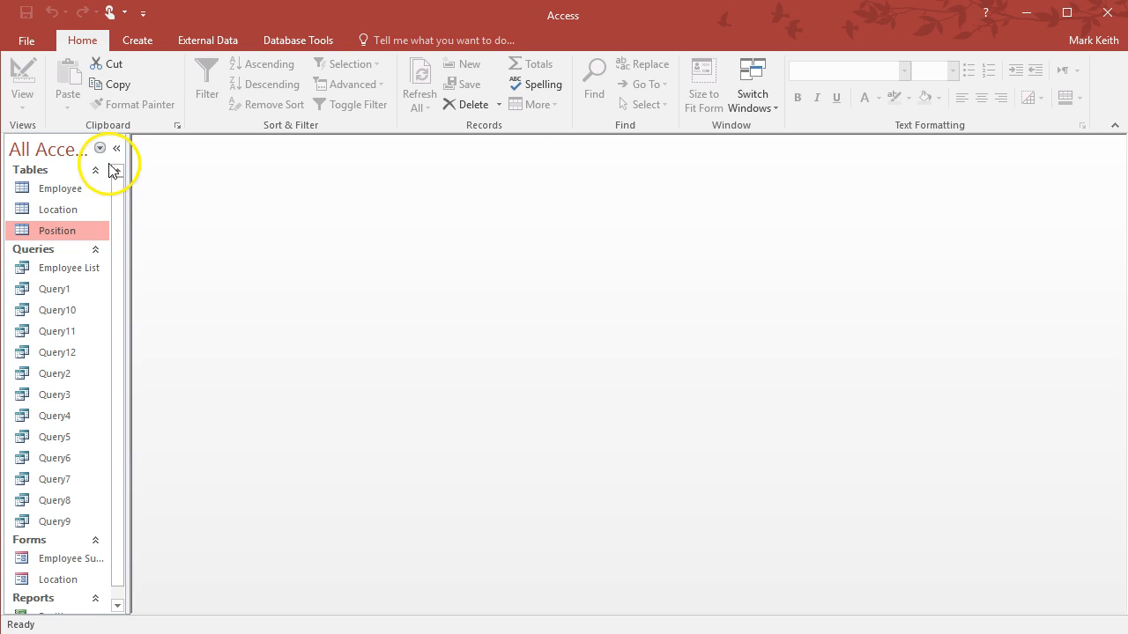
{"action": "double_click", "coordinate": [59, 234]}
{"action": "double_click", "coordinate": [64, 188]}
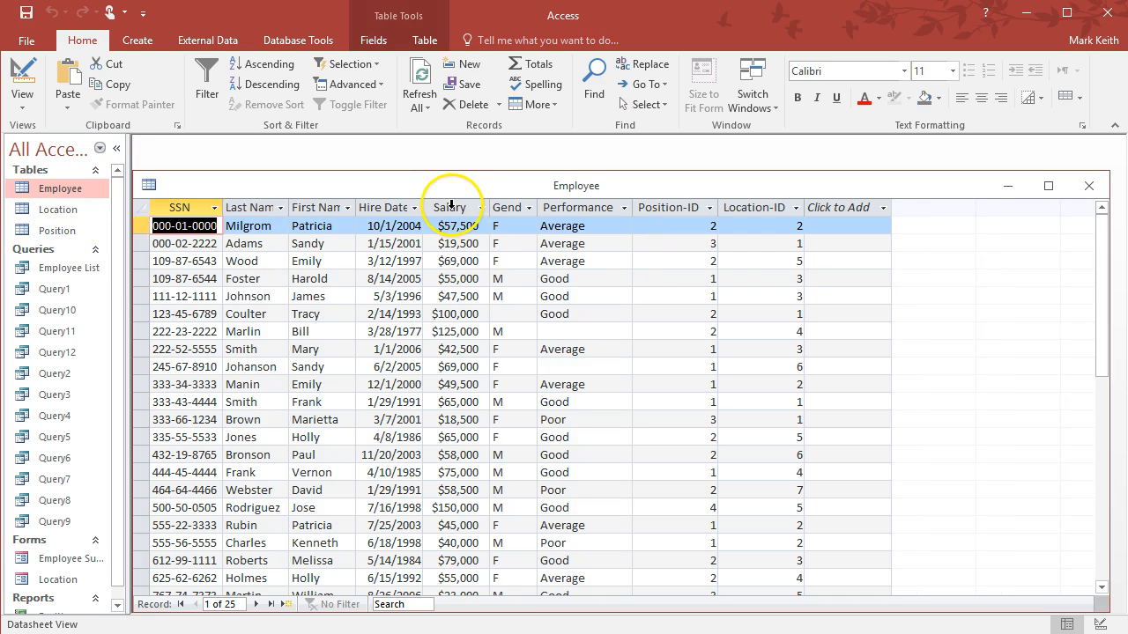
{"action": "left_click", "coordinate": [447, 208]}
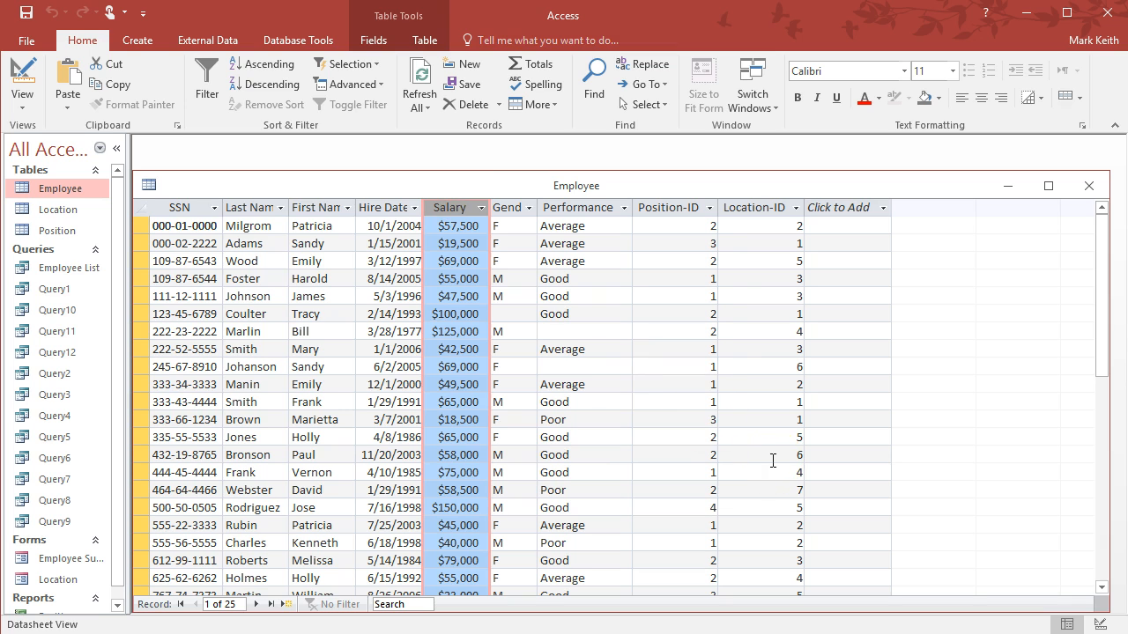
{"action": "double_click", "coordinate": [56, 231]}
{"action": "left_click", "coordinate": [516, 212]}
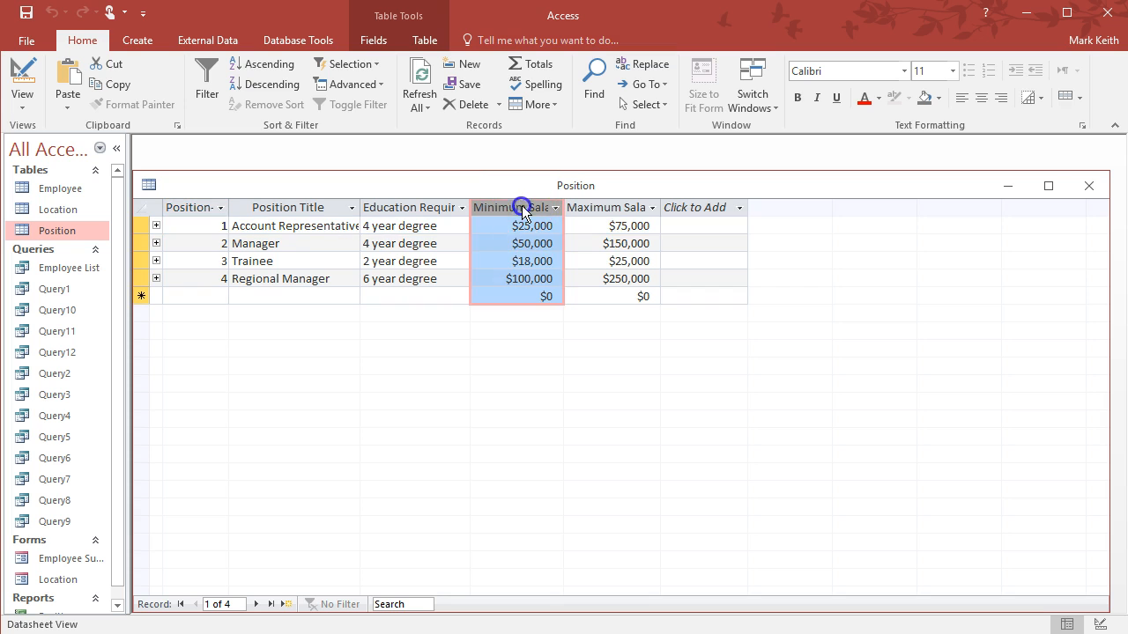
{"action": "left_click", "coordinate": [607, 211]}
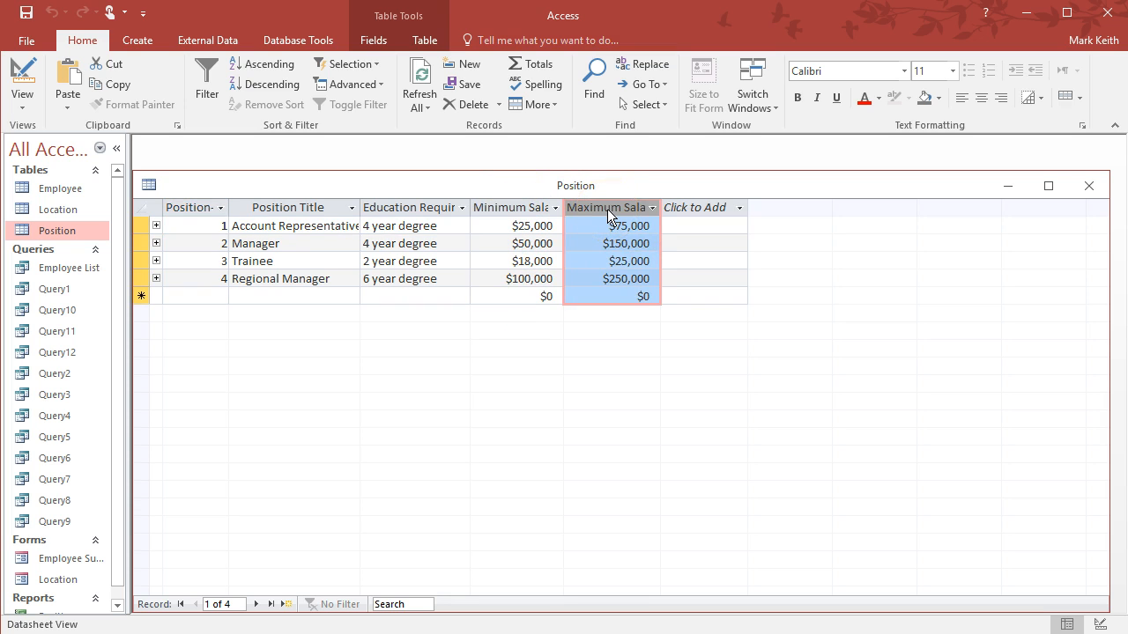
Step: Place the Position table below the Employee table, compare their salary columns, and close both tables
{"action": "left_click_drag", "start_coordinate": [634, 183], "coordinate": [636, 344]}
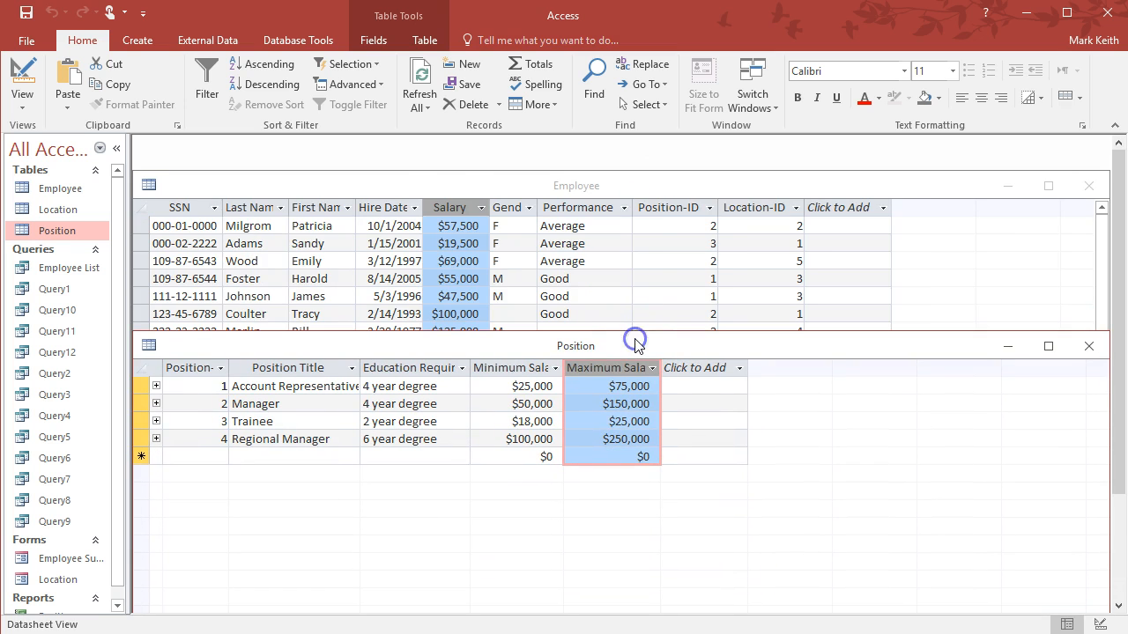
{"action": "left_click", "coordinate": [499, 367]}
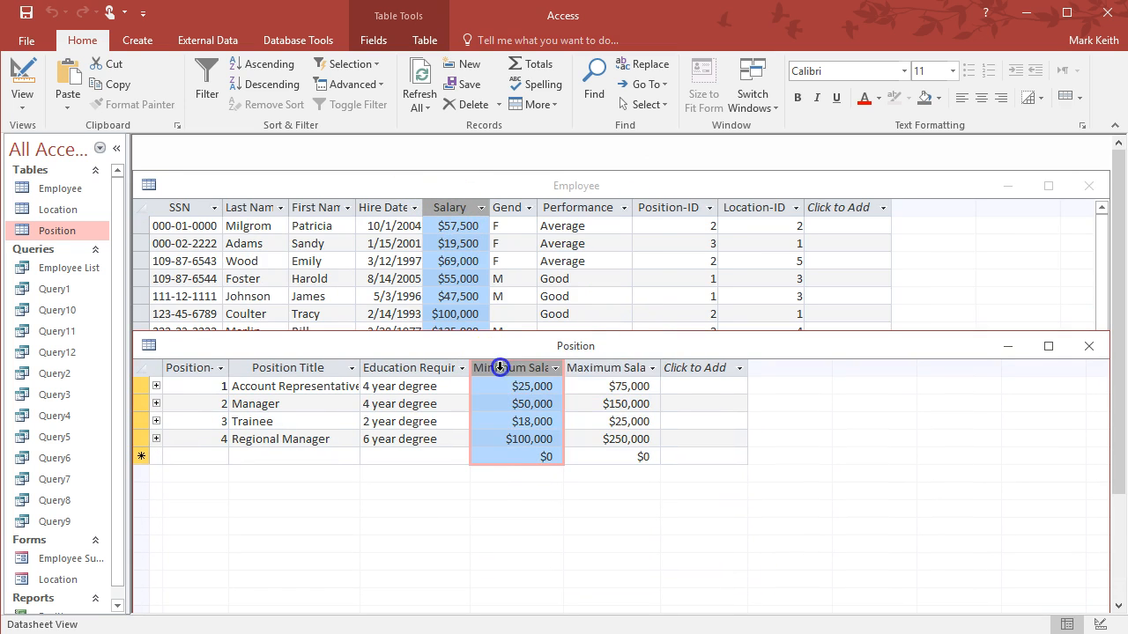
{"action": "left_click", "coordinate": [598, 369]}
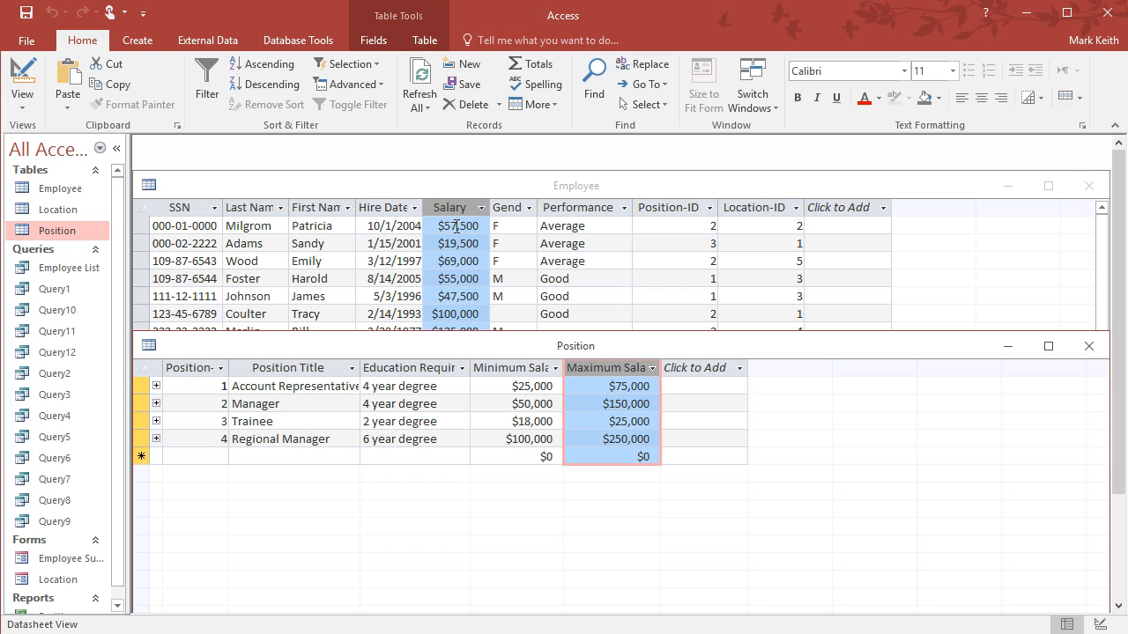
{"action": "left_click", "coordinate": [1089, 346]}
{"action": "left_click", "coordinate": [1084, 188]}
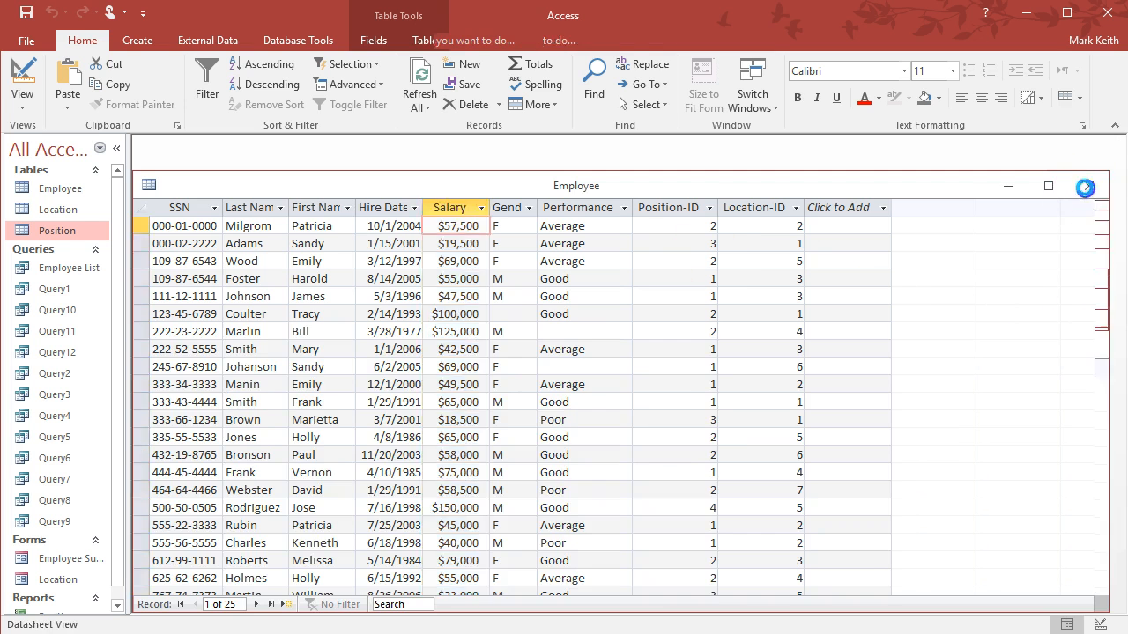
Step: Create a new query in design view using the Employee and Position tables
{"action": "left_click", "coordinate": [137, 40]}
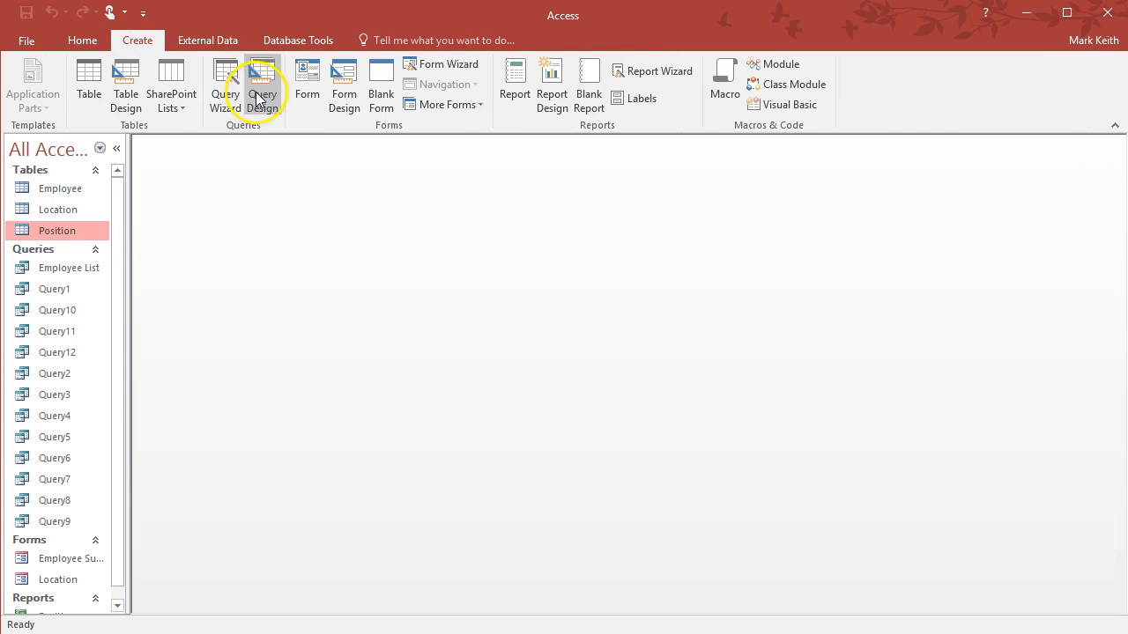
{"action": "left_click", "coordinate": [258, 99]}
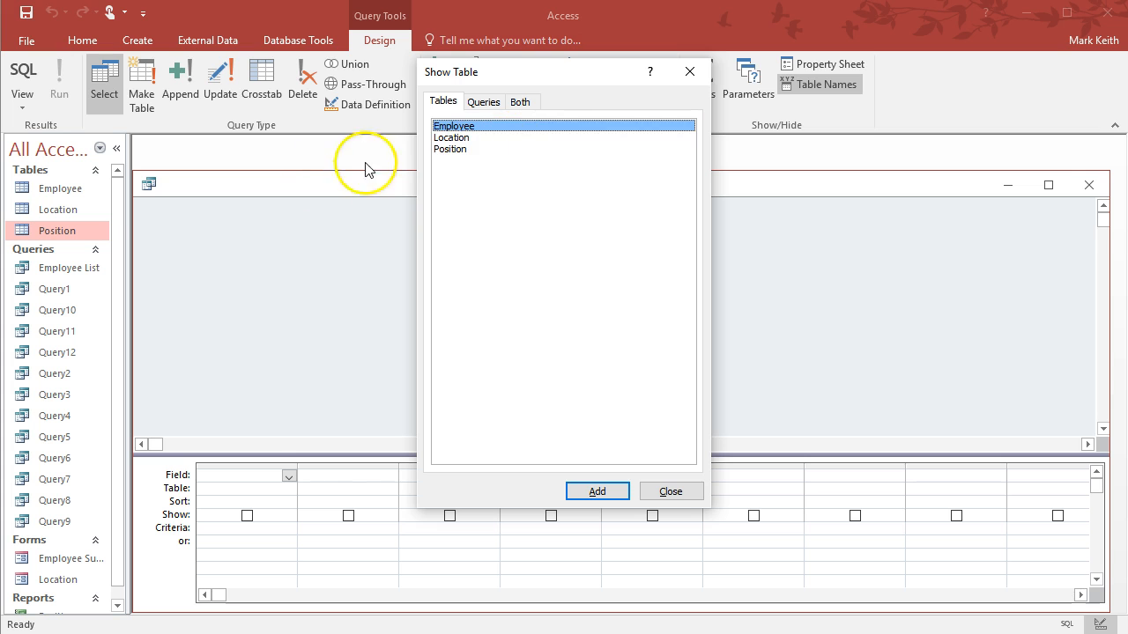
{"action": "double_click", "coordinate": [449, 129]}
{"action": "double_click", "coordinate": [451, 149]}
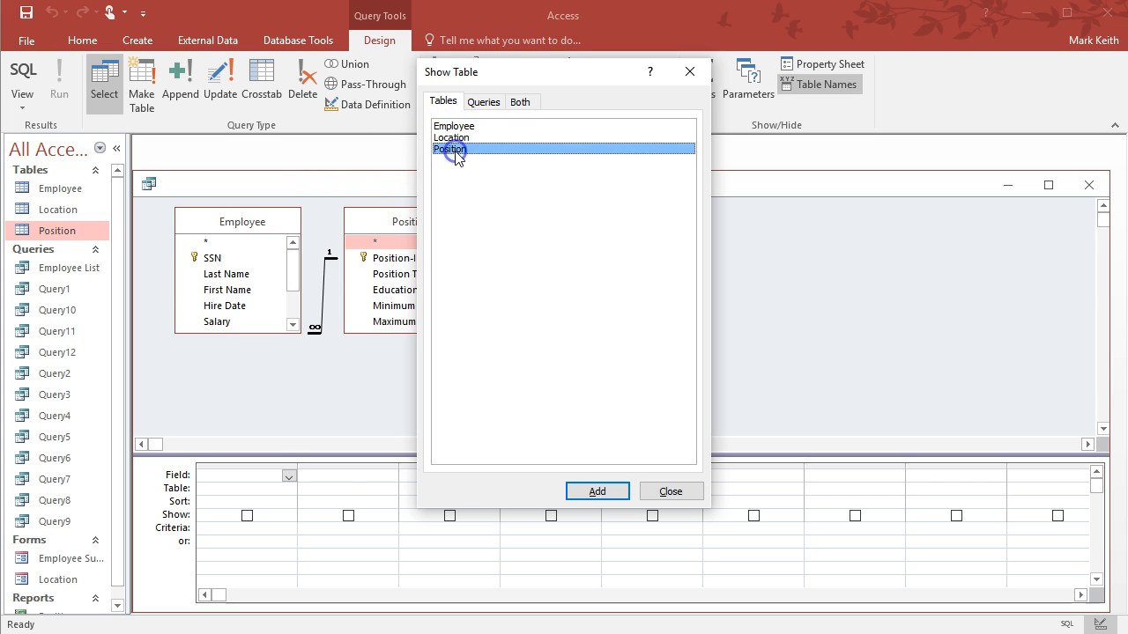
{"action": "left_click", "coordinate": [670, 492]}
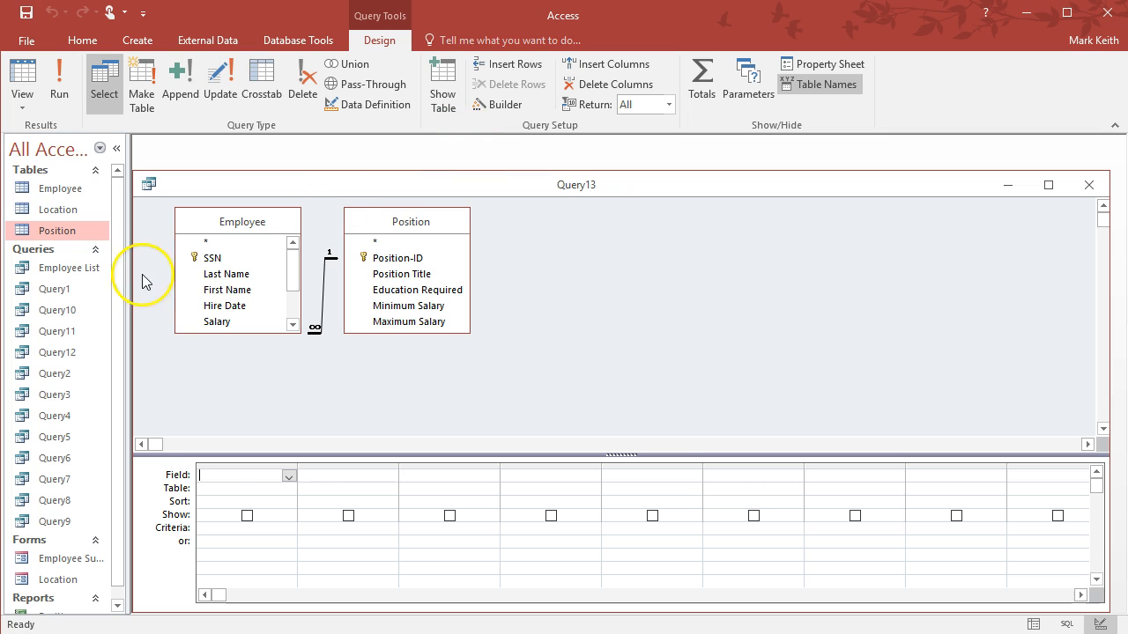
Step: Add Last Name and Salary from Employee and Maximum Salary from Position to the query's output fields
{"action": "double_click", "coordinate": [211, 274]}
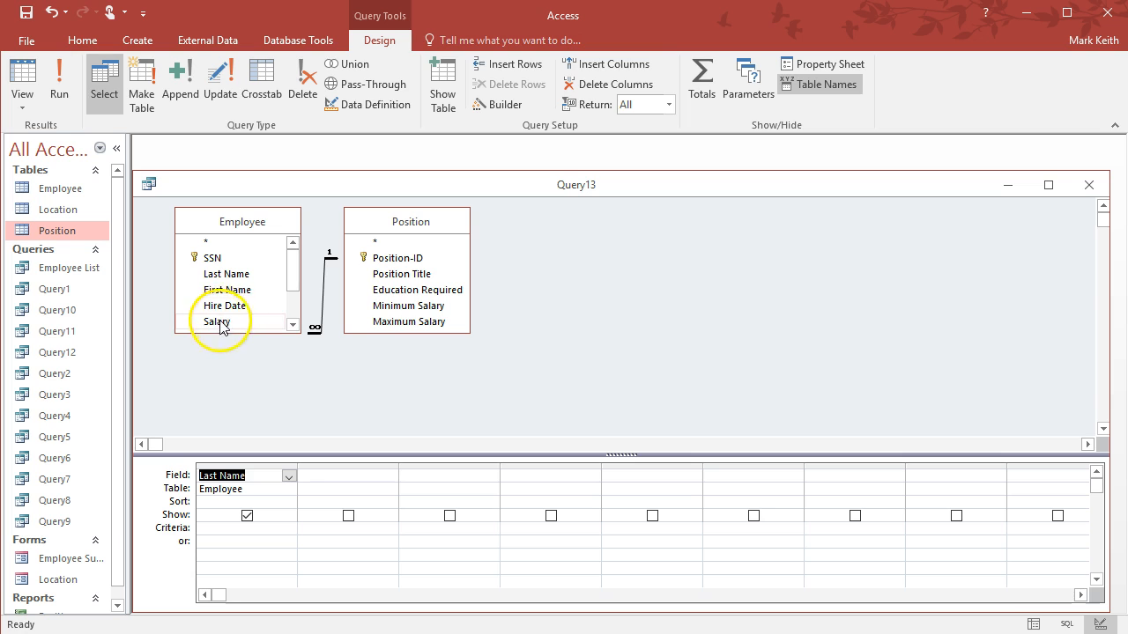
{"action": "double_click", "coordinate": [218, 322]}
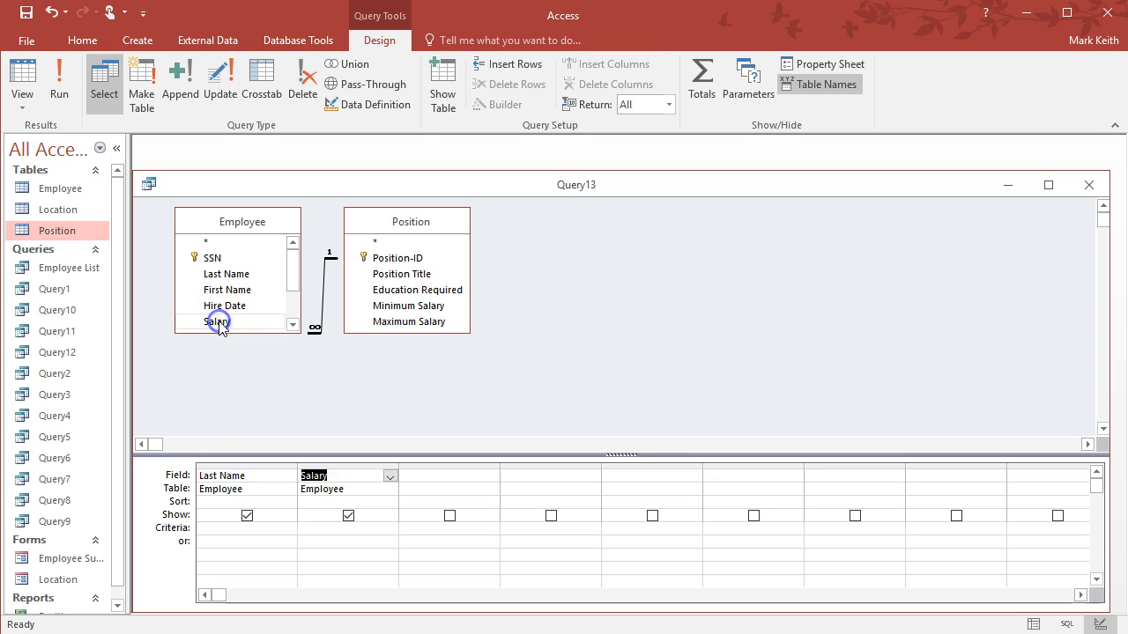
{"action": "double_click", "coordinate": [404, 322]}
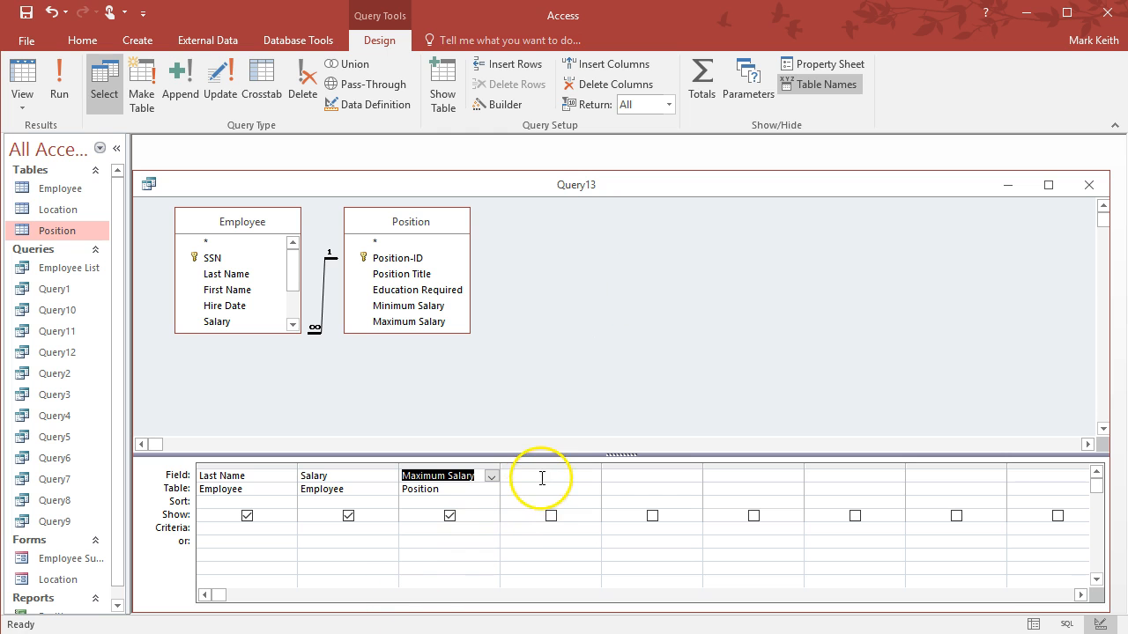
Step: Start a calculated field named SalaryDifference: in the fourth column and widen that column to fit a longer expression
{"action": "left_click", "coordinate": [542, 476]}
{"action": "type", "text": "SalaryDifference:"}
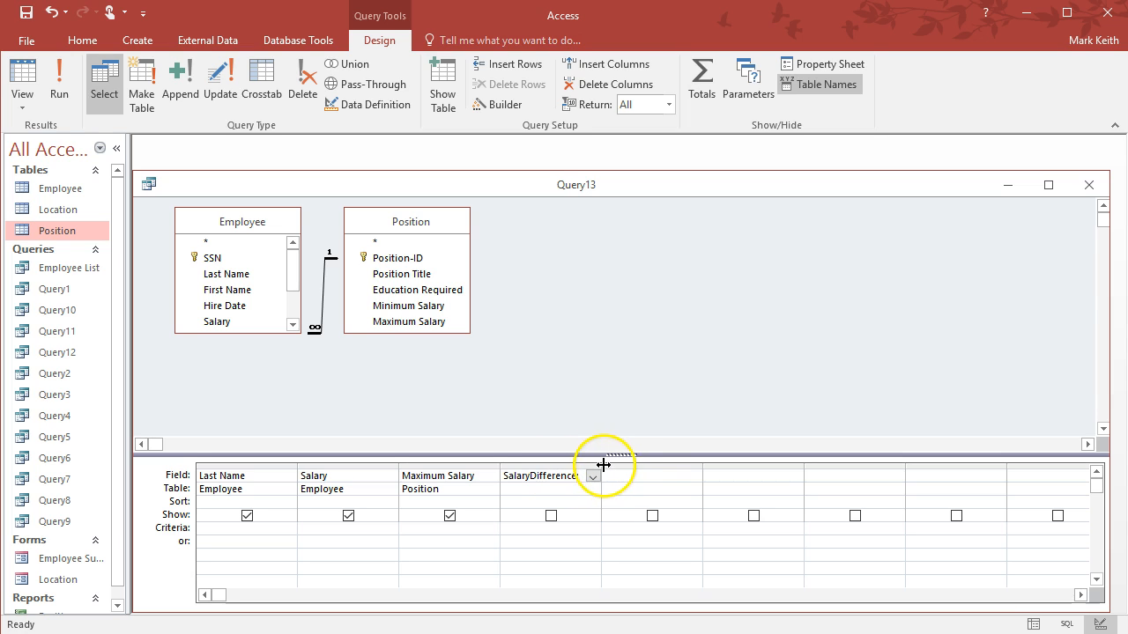
{"action": "left_click_drag", "start_coordinate": [603, 469], "coordinate": [720, 465]}
{"action": "left_click", "coordinate": [617, 481]}
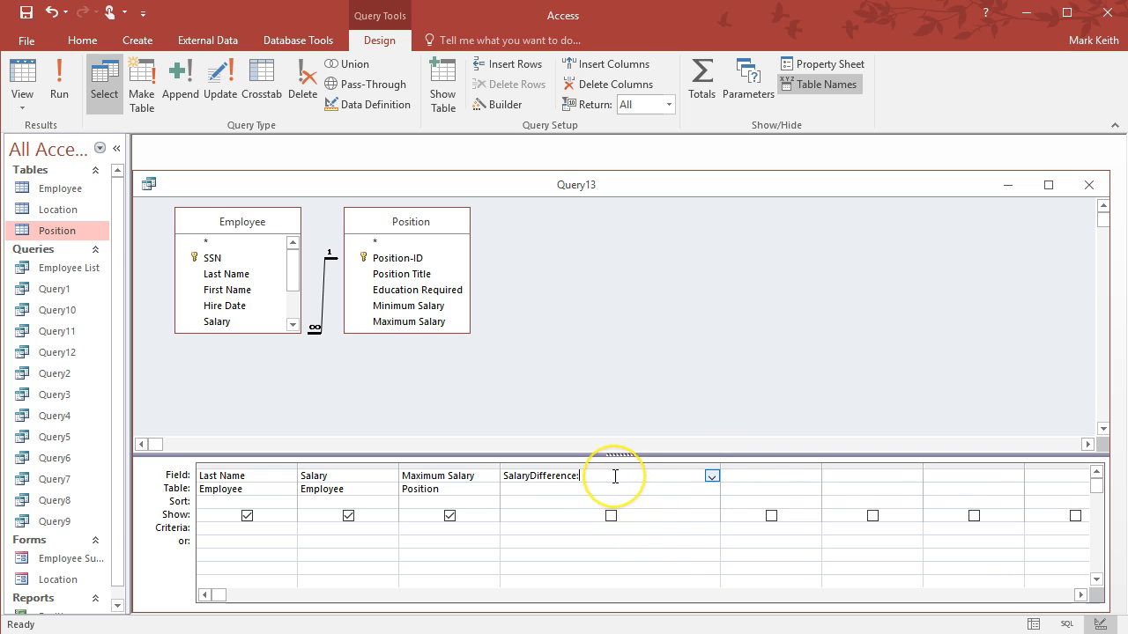
{"action": "left_click", "coordinate": [712, 476]}
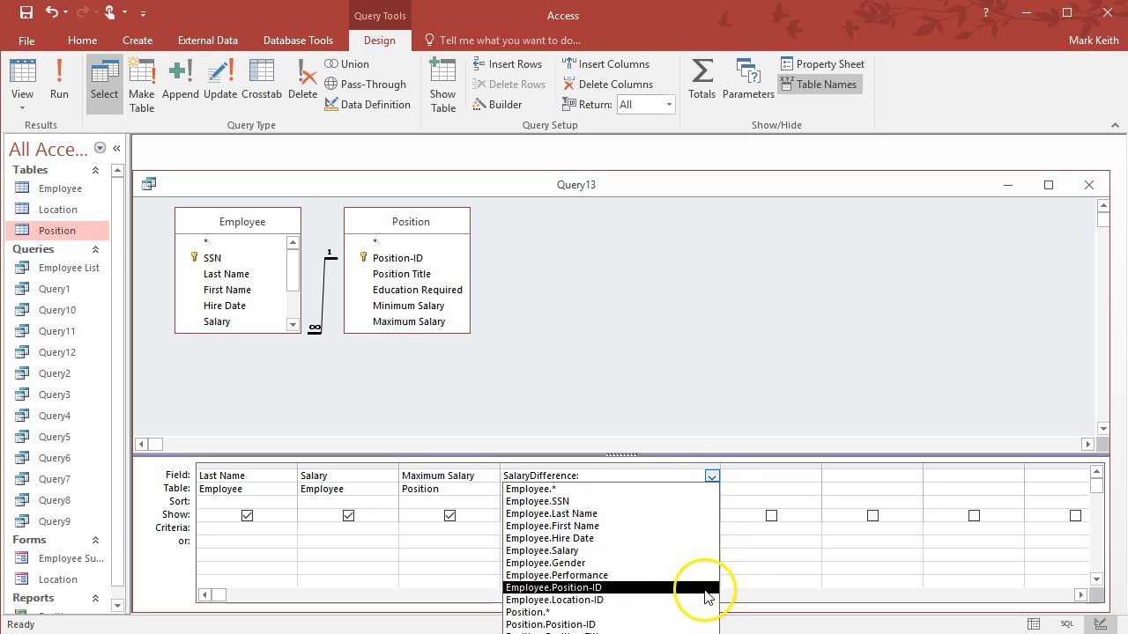
{"action": "left_click", "coordinate": [712, 476]}
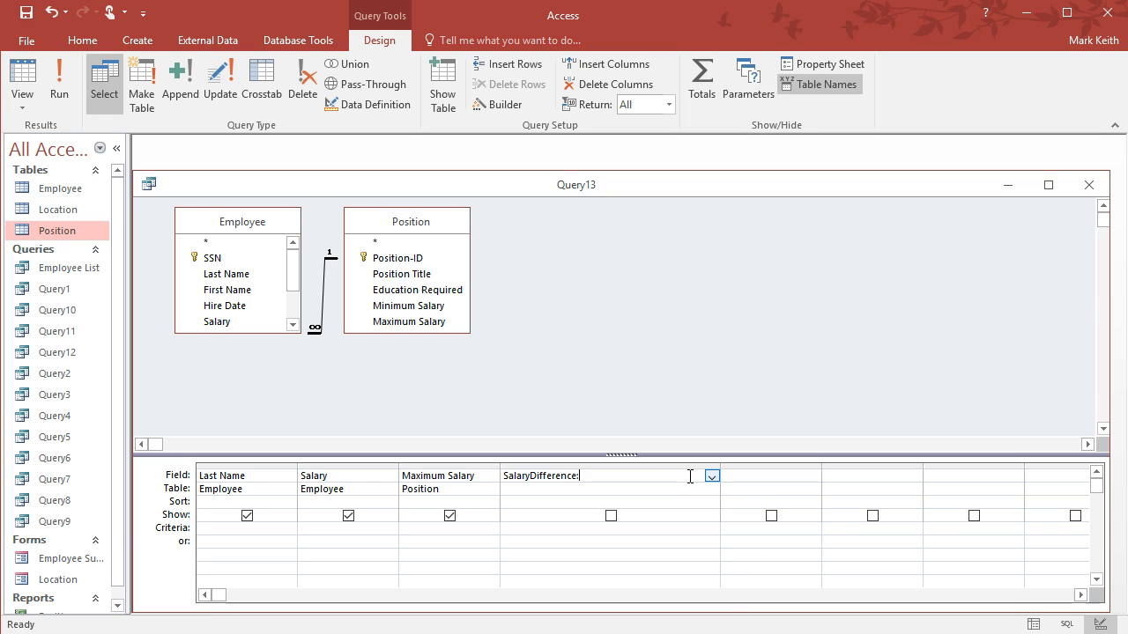
Step: Try to define the SalaryDifference field with the unbracketed expression Maximum Salary - Salary
{"action": "type", "text": "Salary"}
{"action": "key", "text": "BackSpace"}
{"action": "key", "text": "BackSpace"}
{"action": "key", "text": "BackSpace"}
{"action": "type", "text": "SalaryDifference: Maximum"}
{"action": "left_click", "coordinate": [679, 523]}
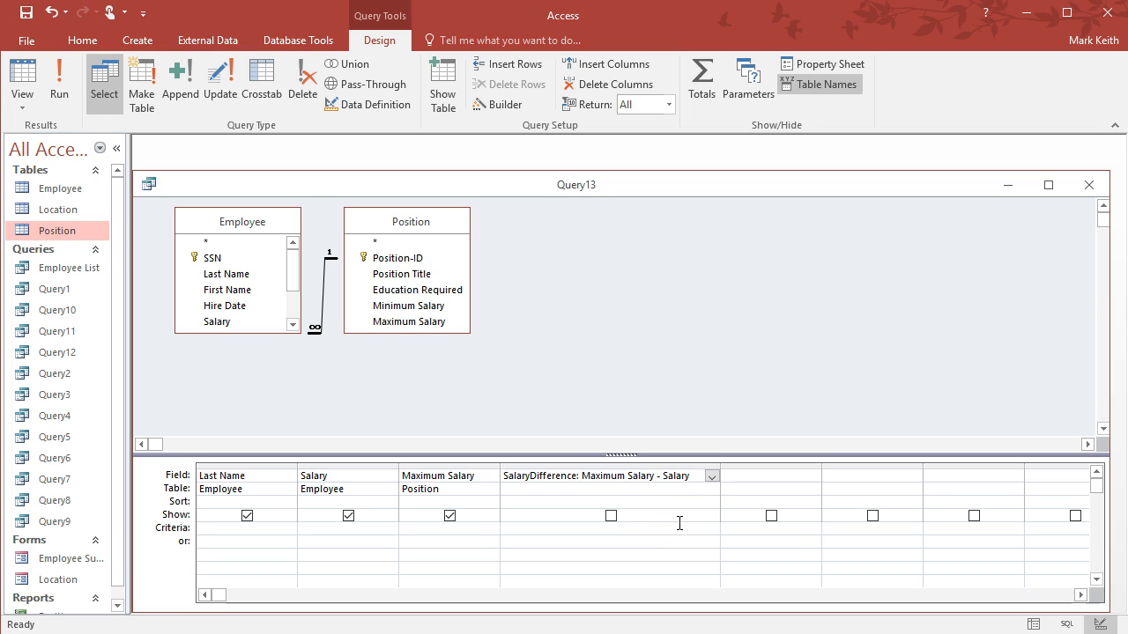
{"action": "left_click", "coordinate": [677, 521]}
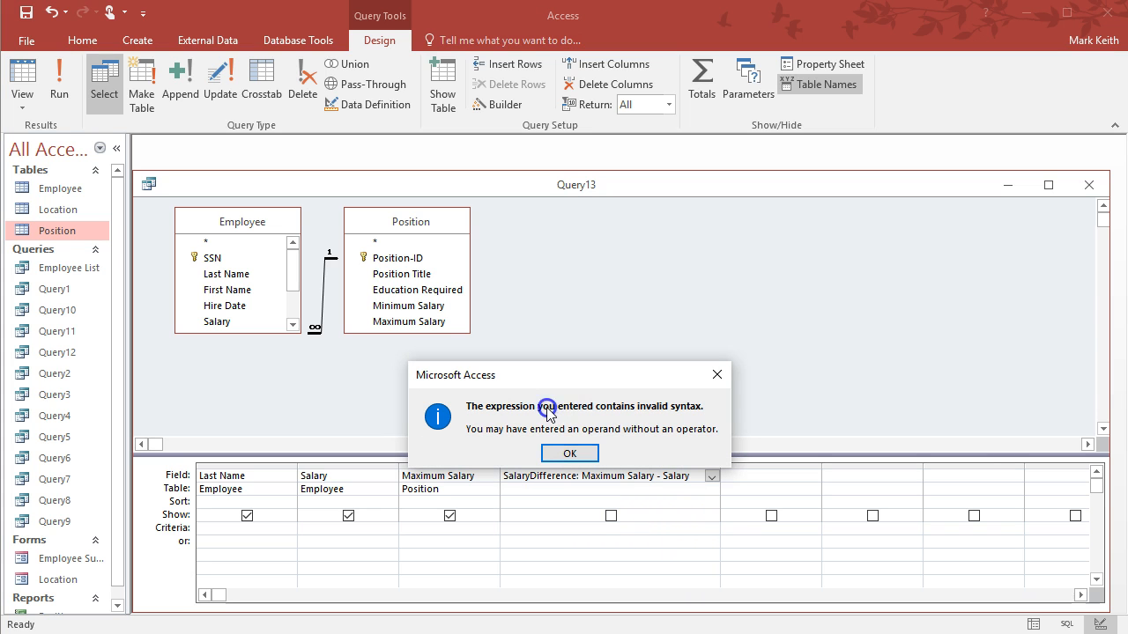
{"action": "left_click", "coordinate": [705, 381]}
Step: Enclose Maximum Salary in square brackets and commit the calculated field as SalaryDifference: [Maximum Salary]-[Salary]
{"action": "double_click", "coordinate": [615, 477]}
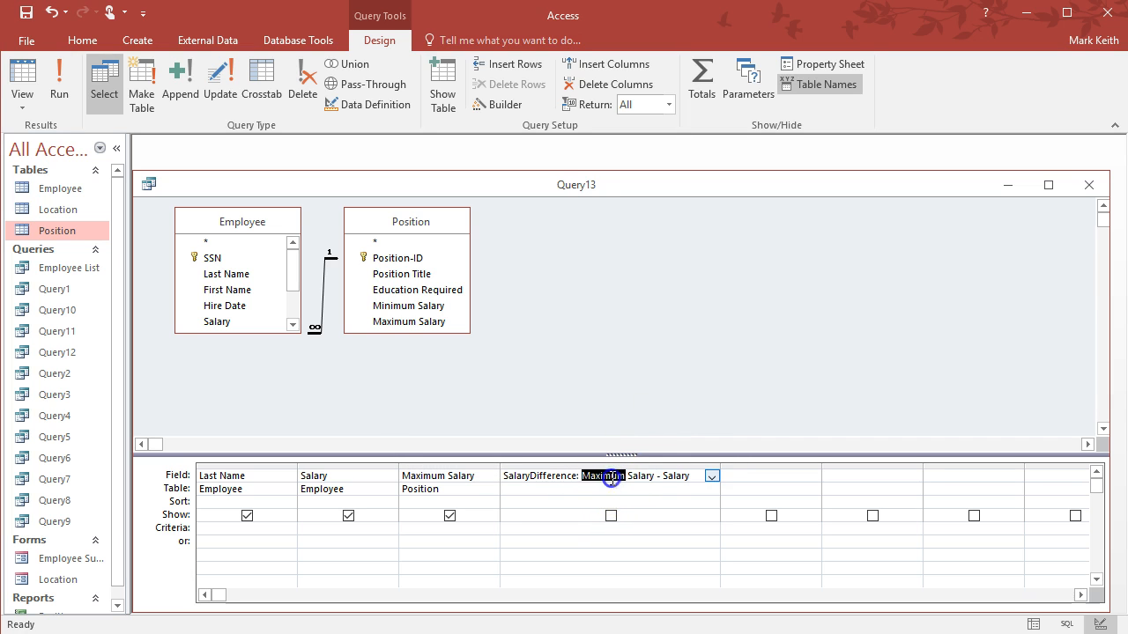
{"action": "left_click", "coordinate": [628, 475]}
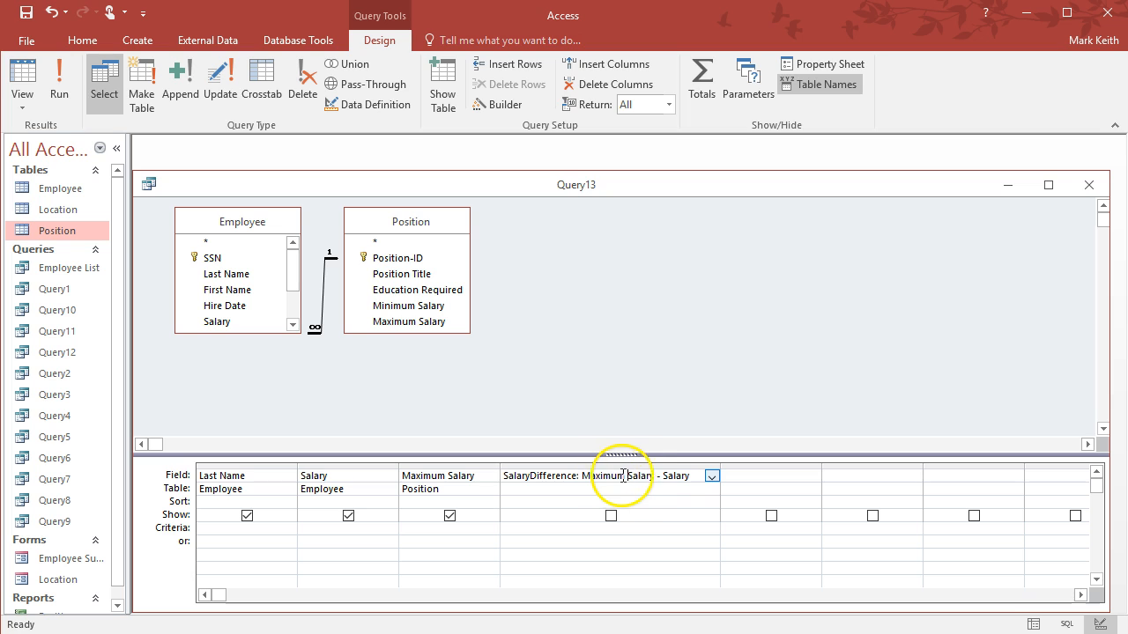
{"action": "left_click", "coordinate": [581, 476]}
{"action": "type", "text": "["}
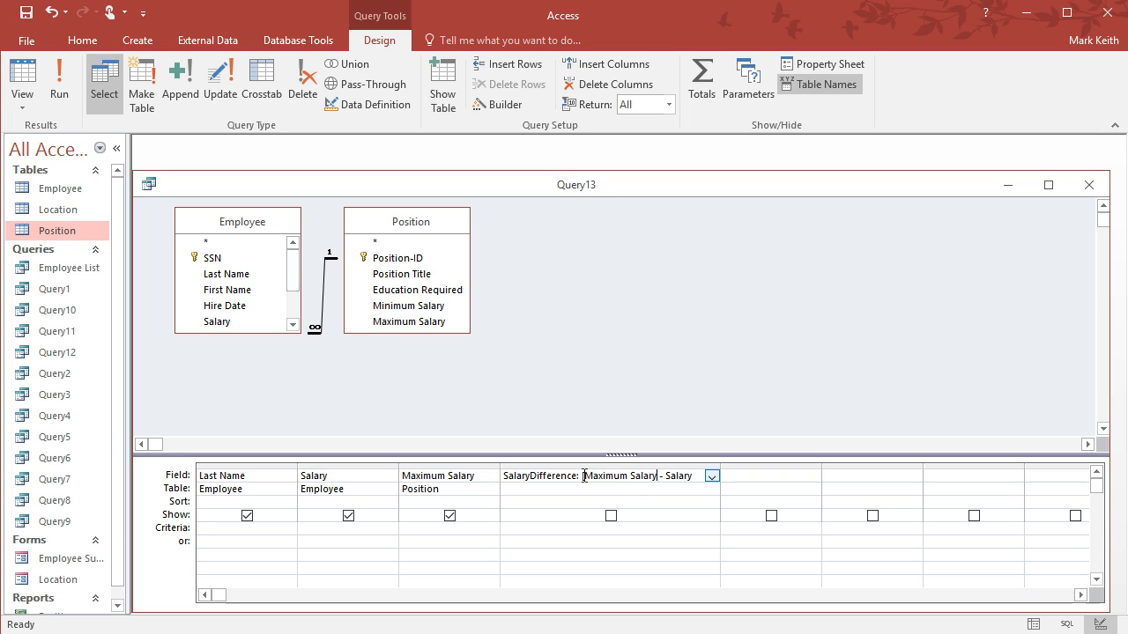
{"action": "type", "text": "]"}
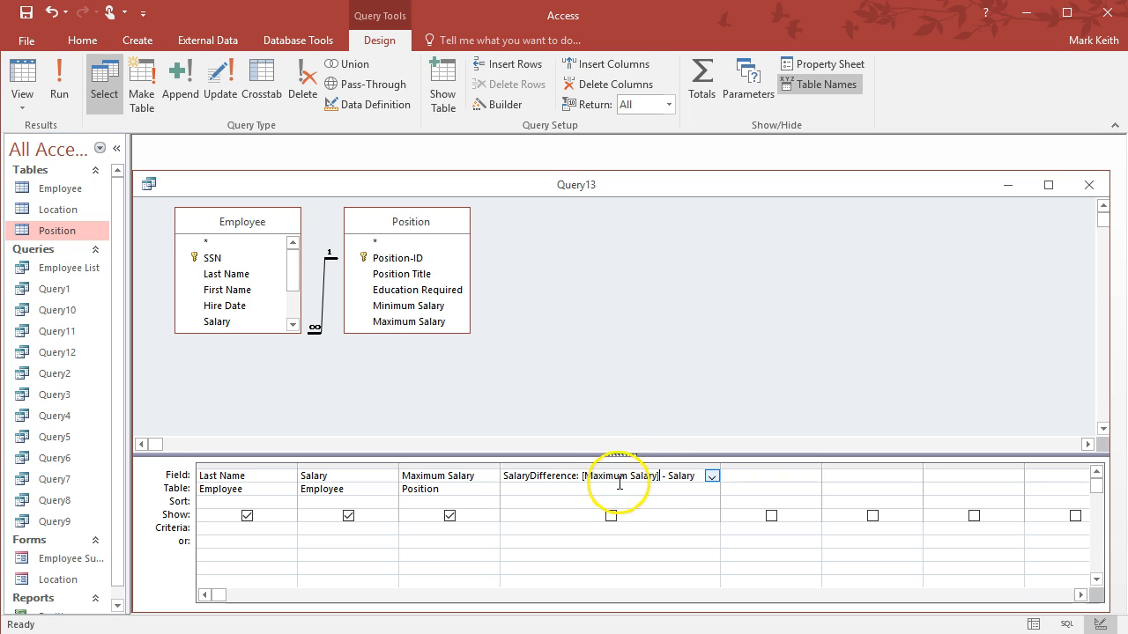
{"action": "double_click", "coordinate": [680, 476]}
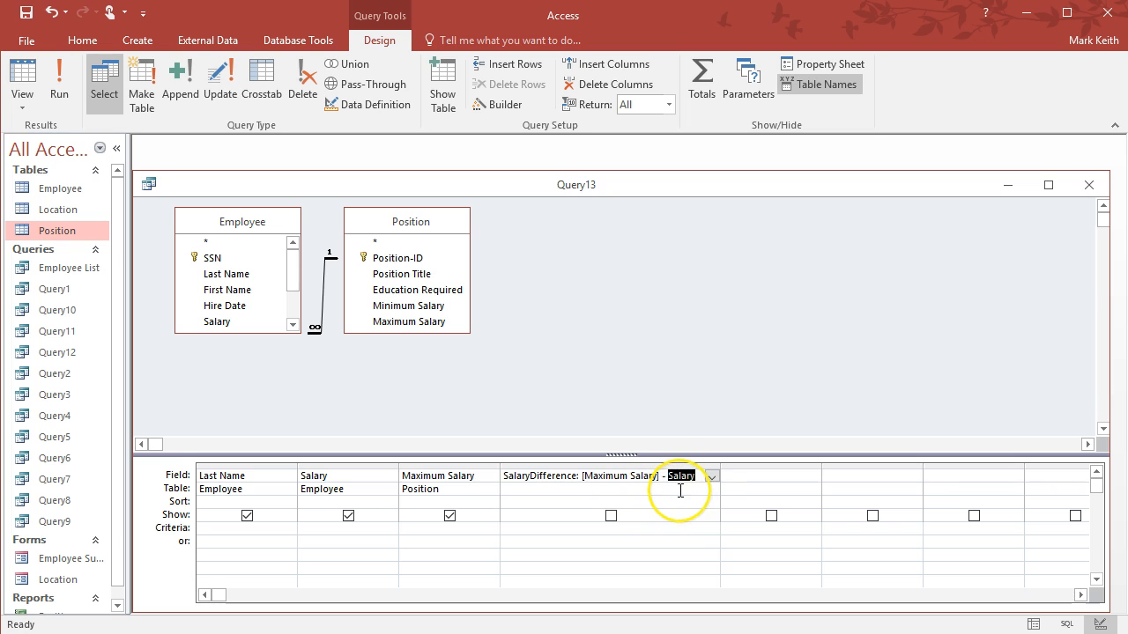
{"action": "key", "text": "Down"}
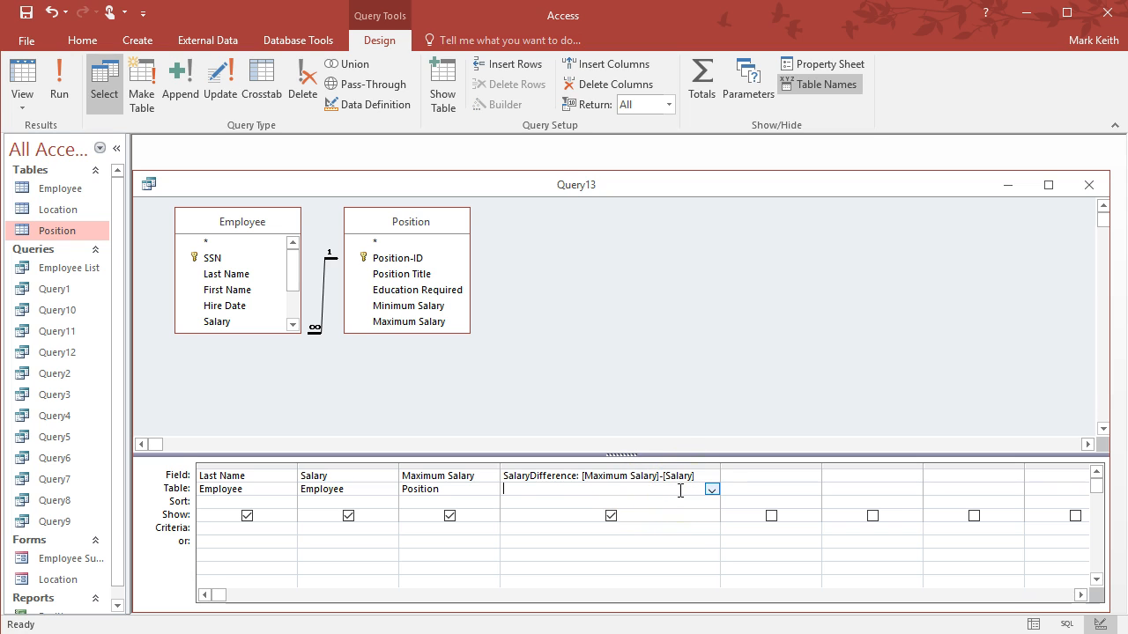
Step: Review the calculated field's name and the subtraction formula after its colon
{"action": "left_click", "coordinate": [574, 476]}
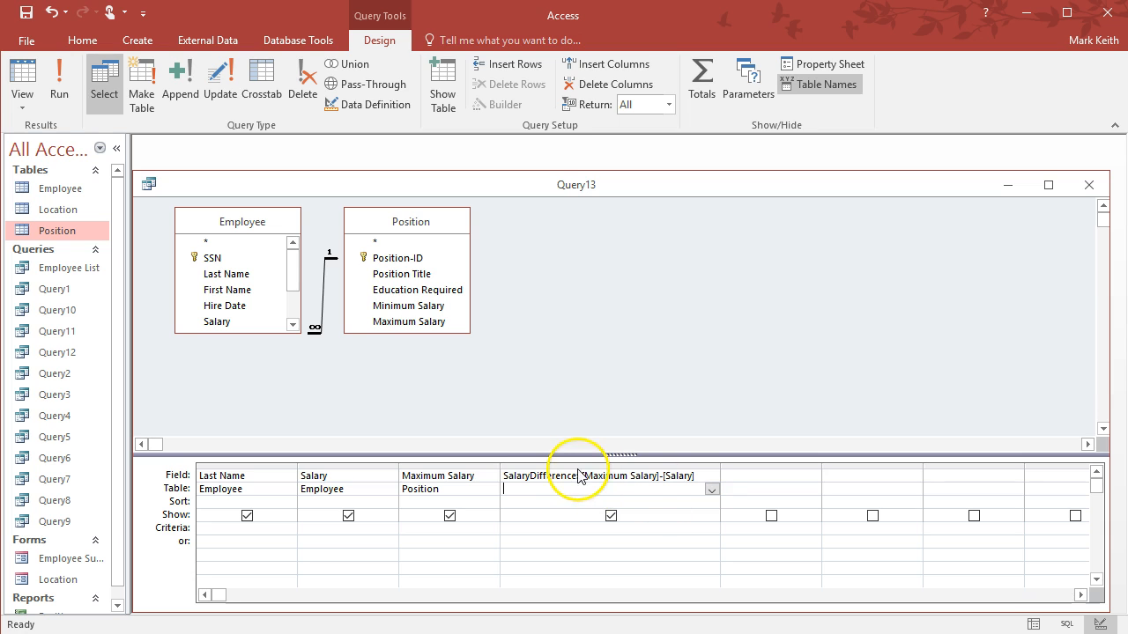
{"action": "left_click", "coordinate": [548, 472]}
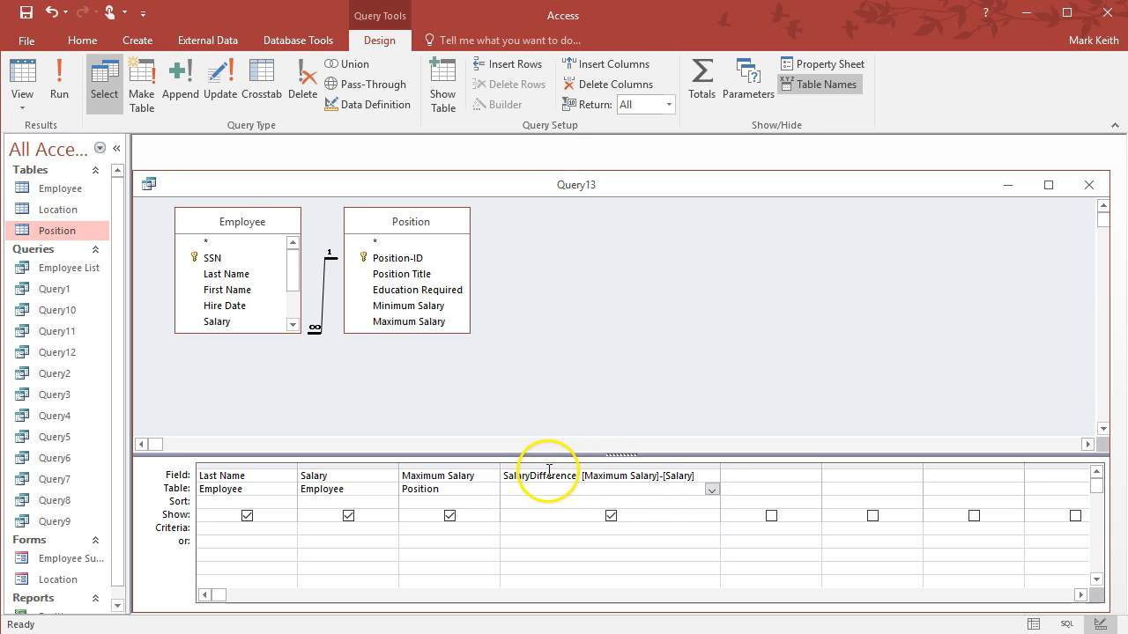
{"action": "double_click", "coordinate": [548, 472]}
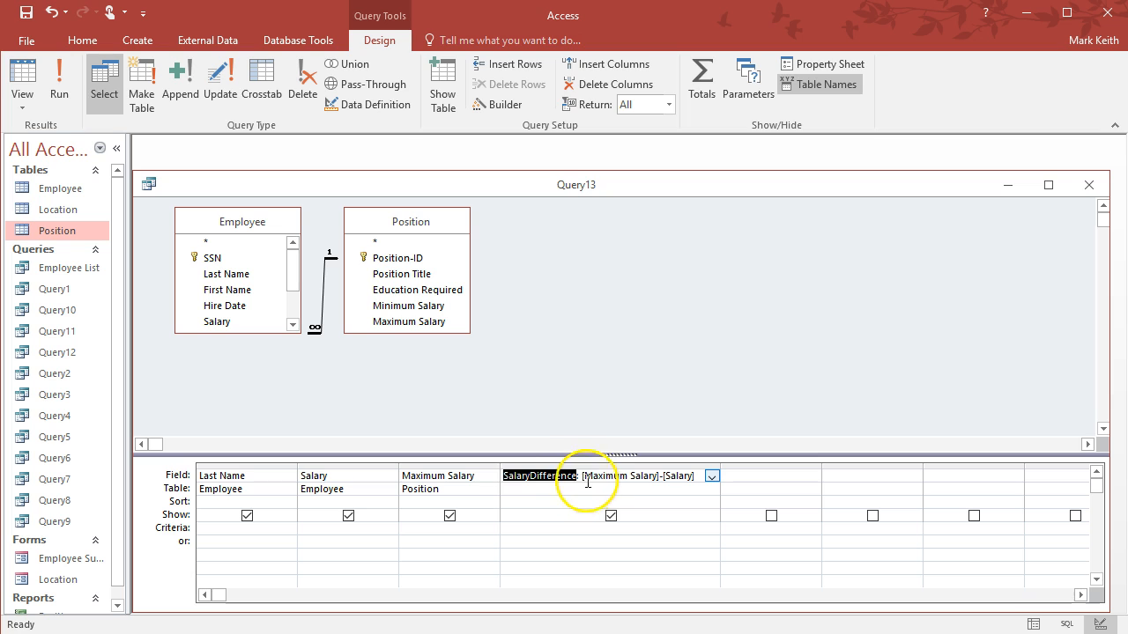
{"action": "left_click_drag", "start_coordinate": [581, 476], "coordinate": [696, 476]}
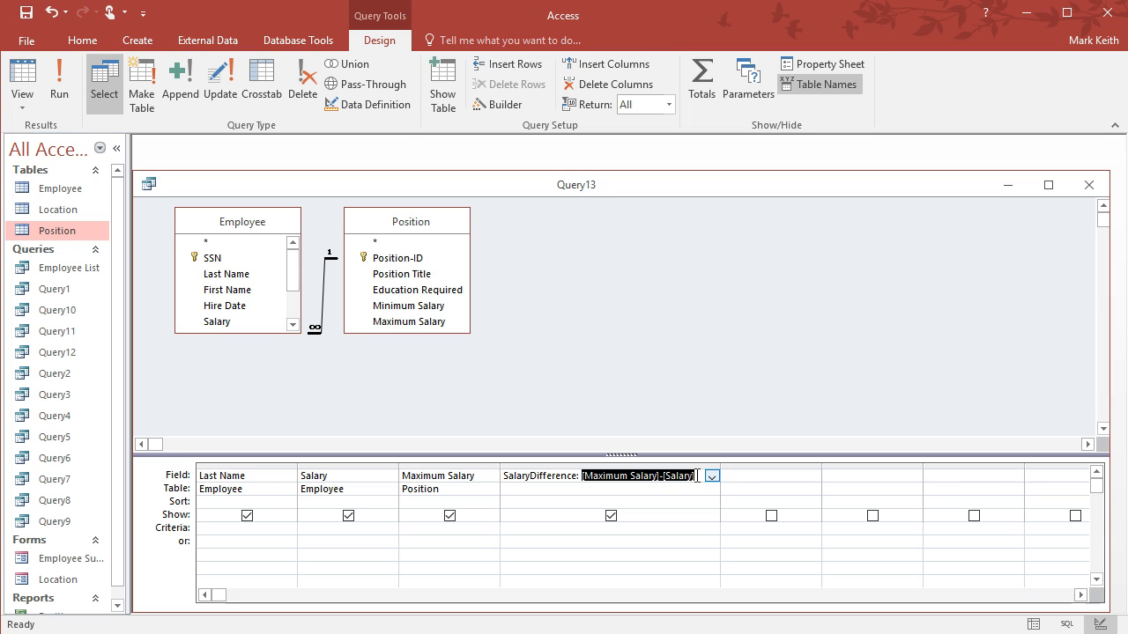
{"action": "left_click", "coordinate": [663, 490]}
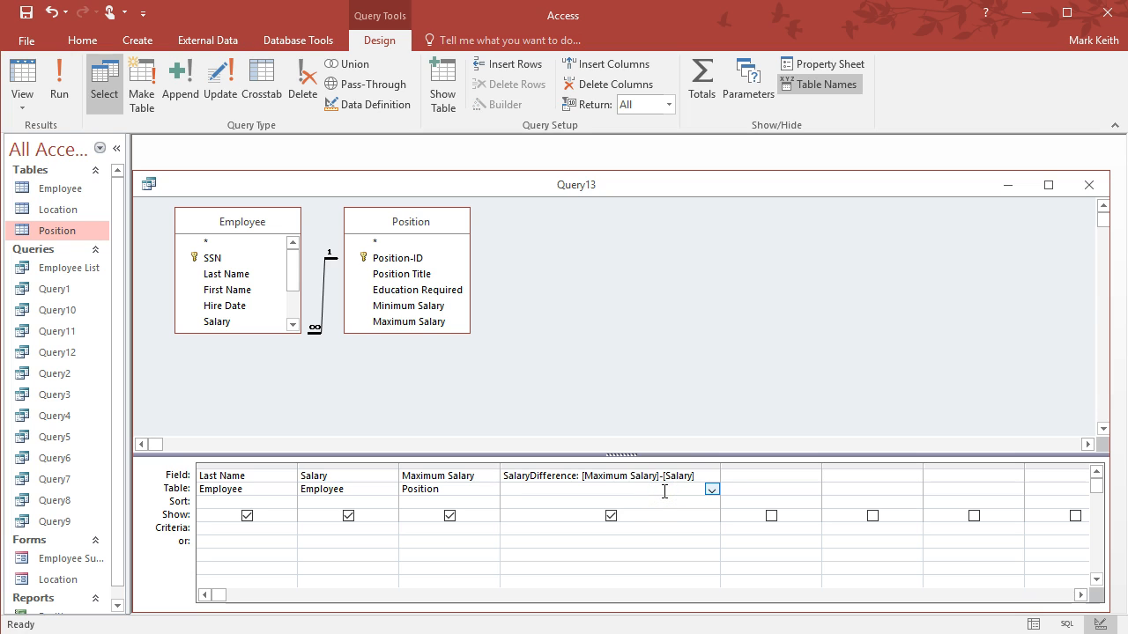
{"action": "left_click", "coordinate": [635, 499]}
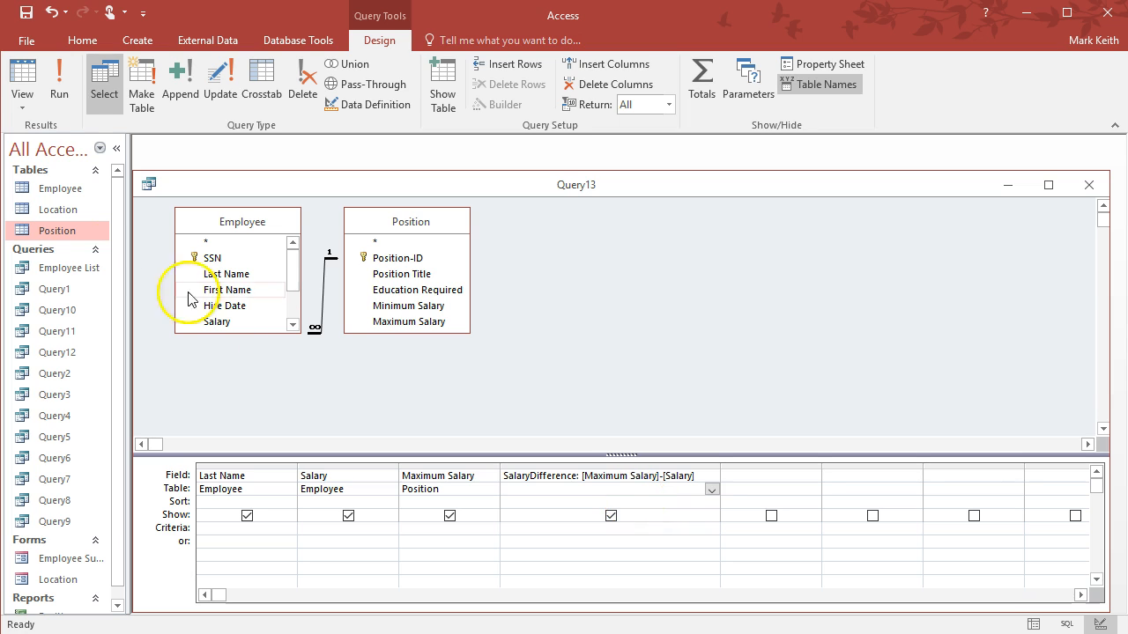
Step: Run the query, fit the SalaryDifference column to its heading, and inspect the first record's salary values
{"action": "left_click", "coordinate": [60, 79]}
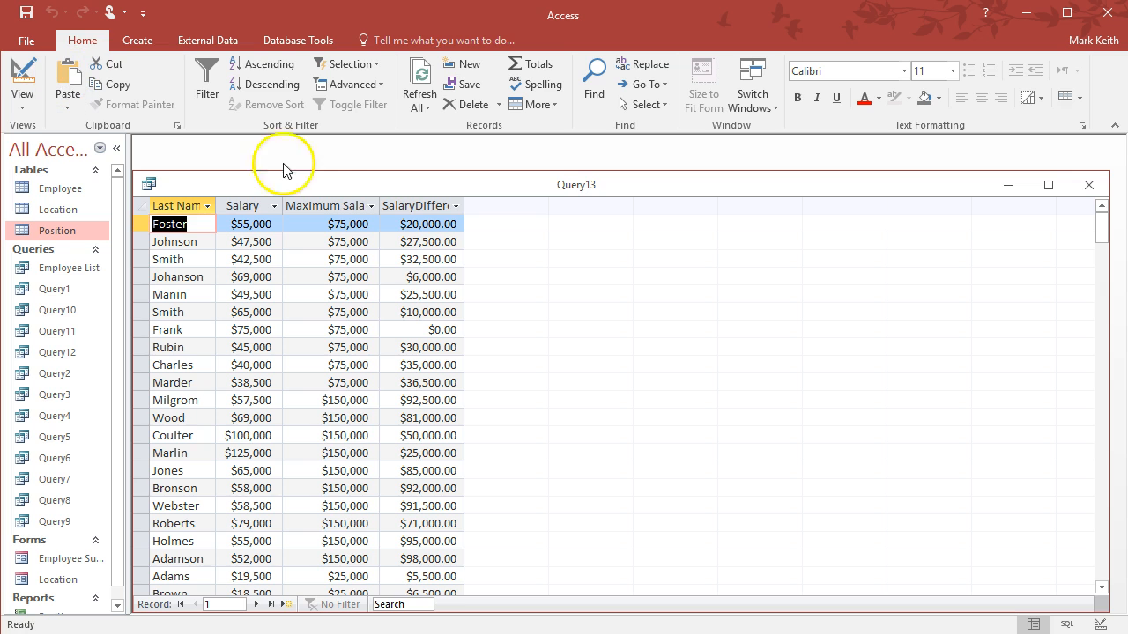
{"action": "double_click", "coordinate": [465, 205]}
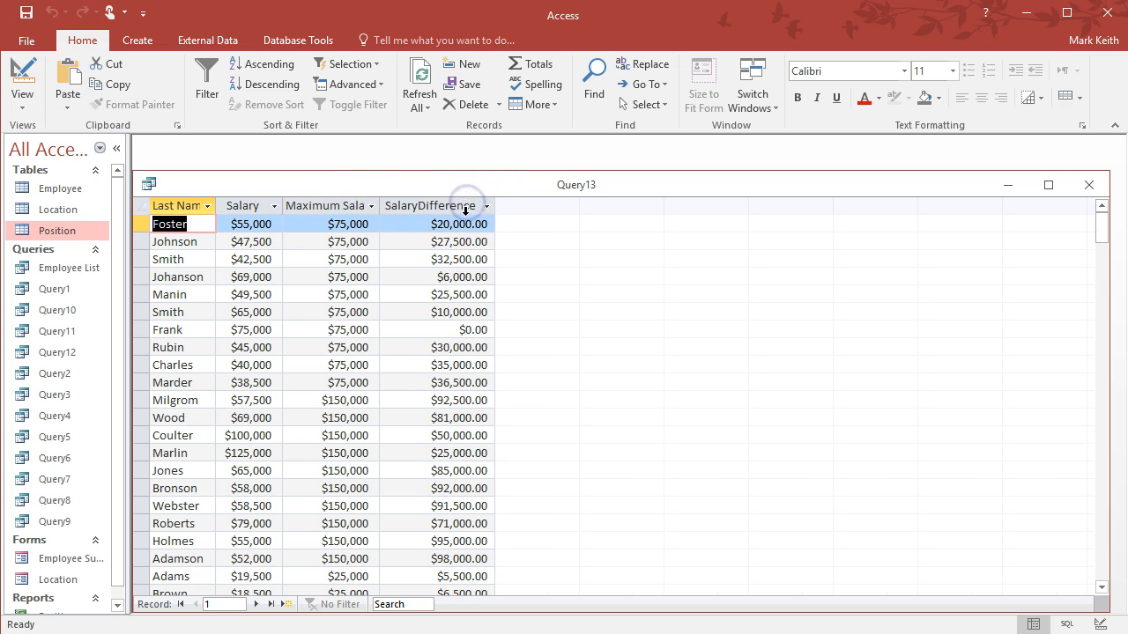
{"action": "left_click", "coordinate": [335, 222]}
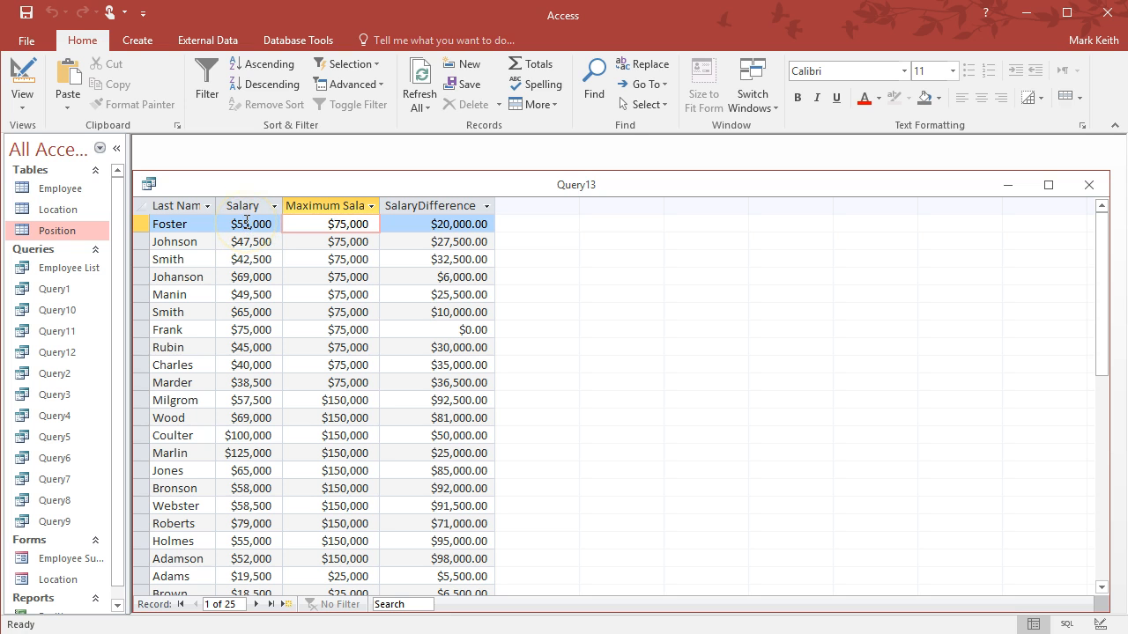
Step: Recheck question 13, add Position Title as a hidden field with the criterion "Regional Manager", and run the query
{"action": "key", "text": "alt+Tab"}
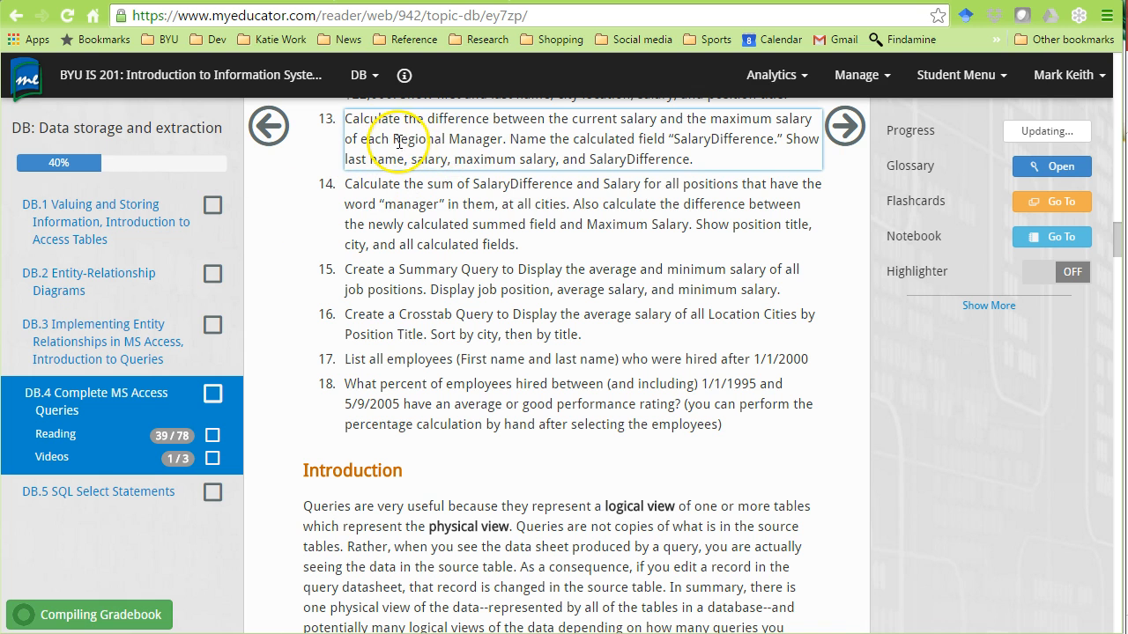
{"action": "key", "text": "alt+Tab"}
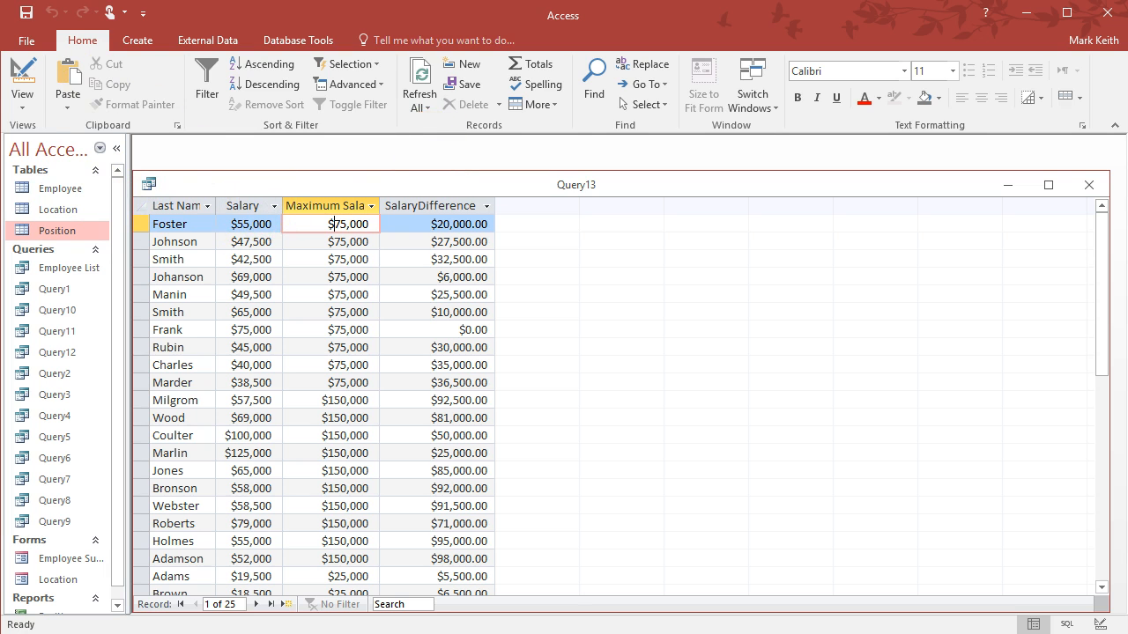
{"action": "left_click", "coordinate": [14, 70]}
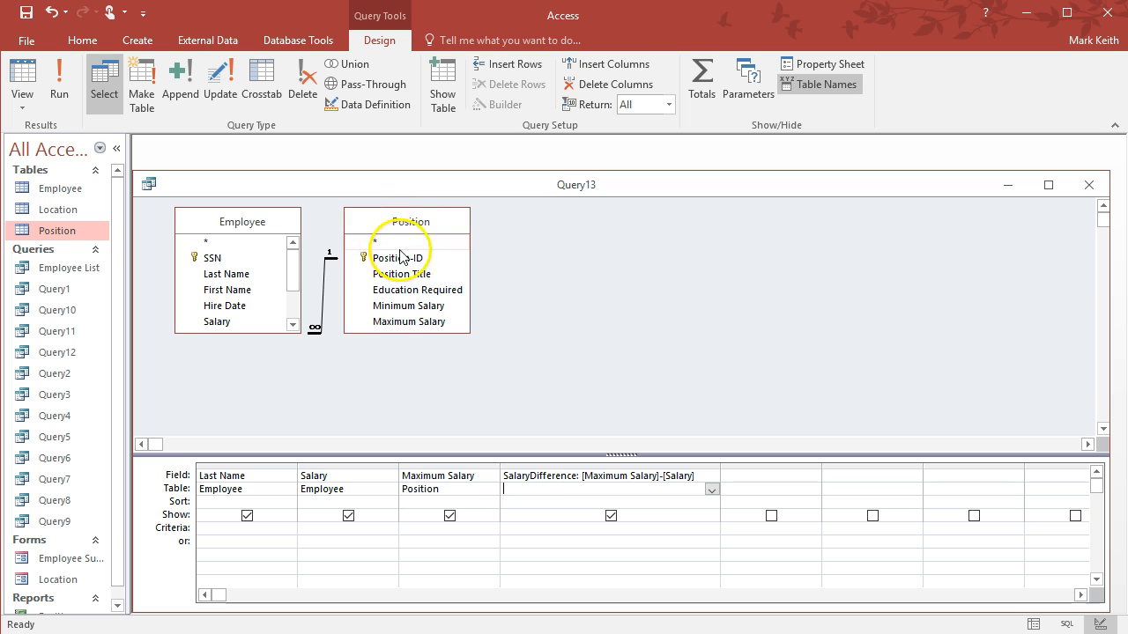
{"action": "double_click", "coordinate": [410, 275]}
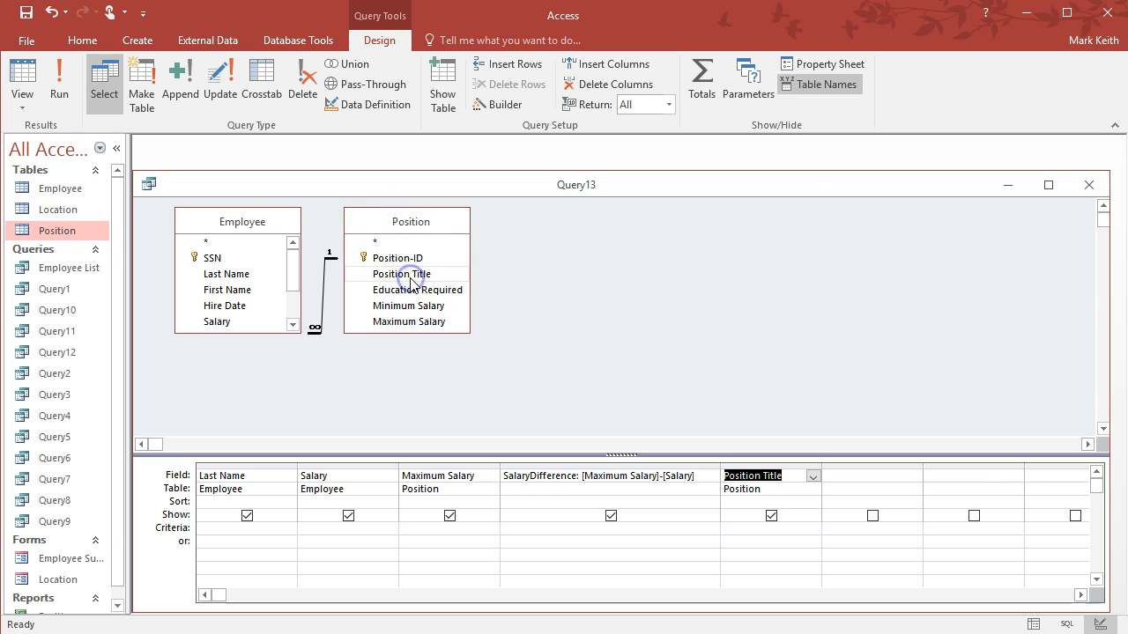
{"action": "left_click", "coordinate": [771, 516]}
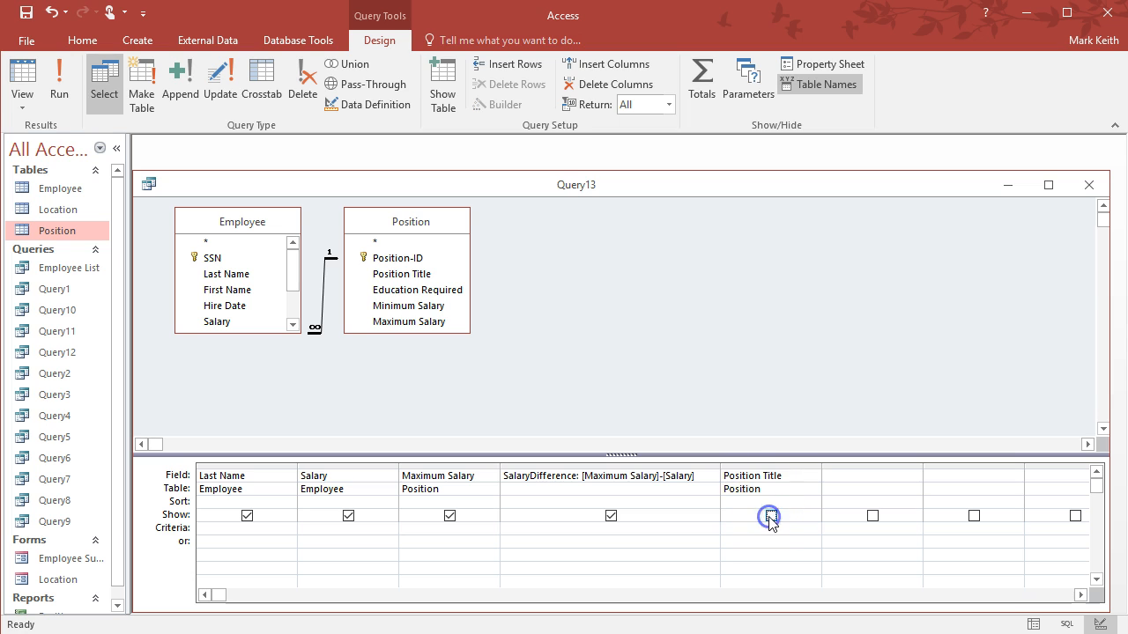
{"action": "type", "text": "Regional Manager\""}
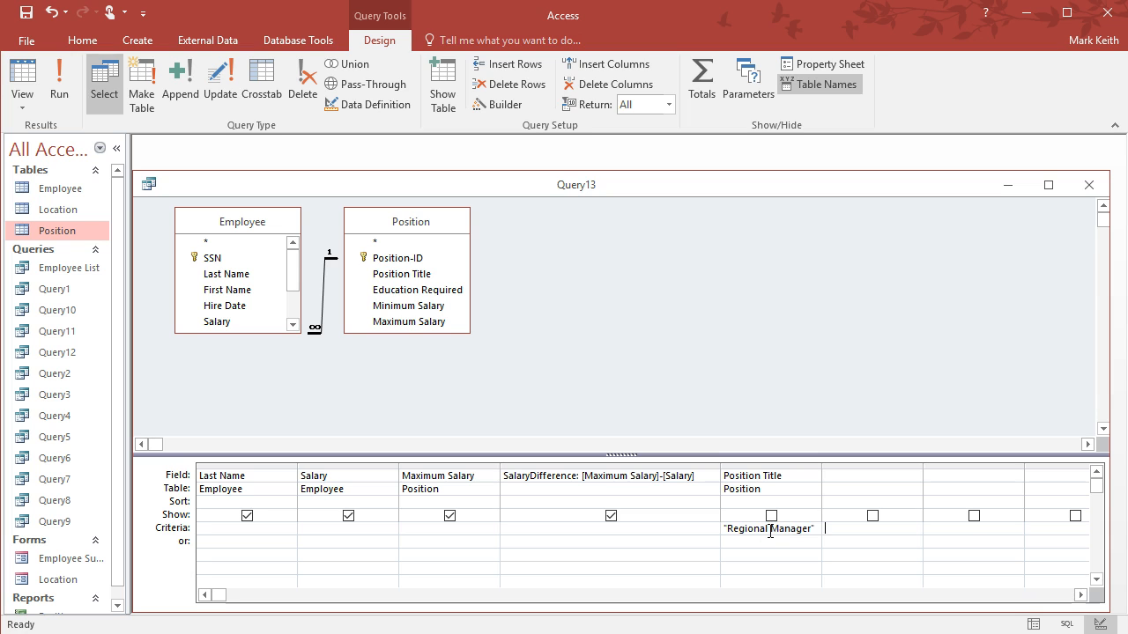
{"action": "left_click", "coordinate": [59, 83]}
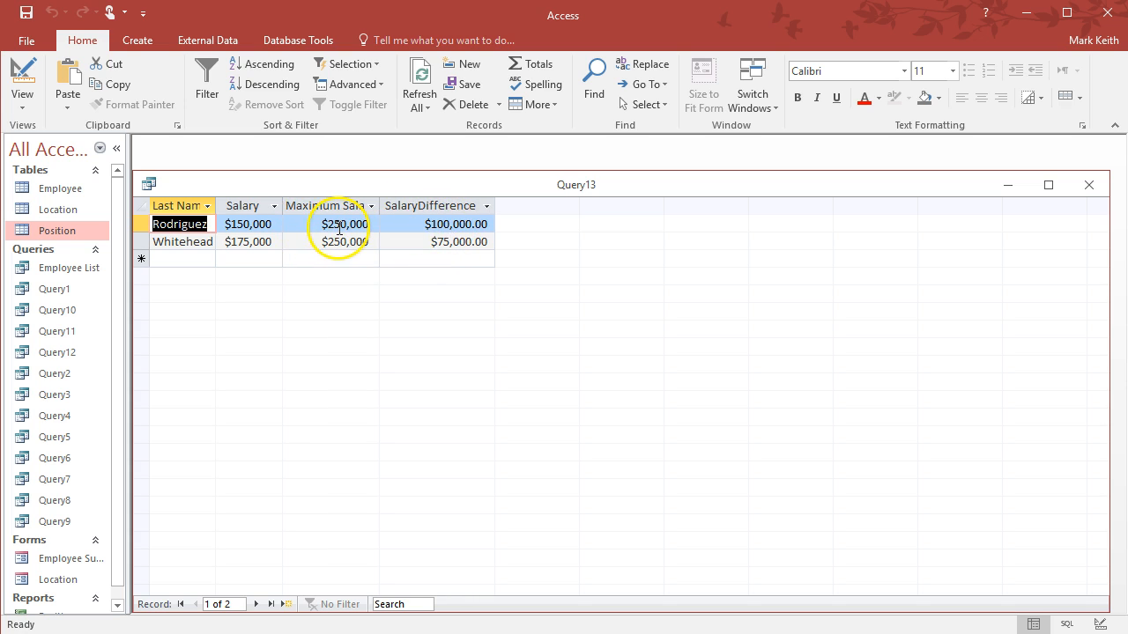
Step: Fit the Last Name column to its contents in the Query13 results
{"action": "double_click", "coordinate": [216, 206]}
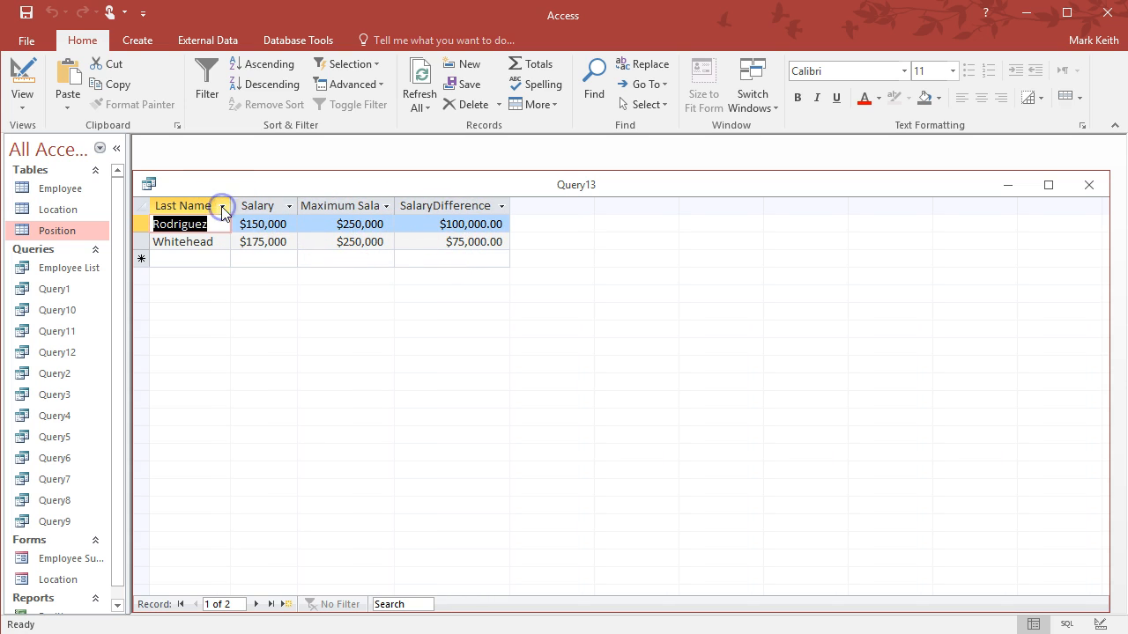
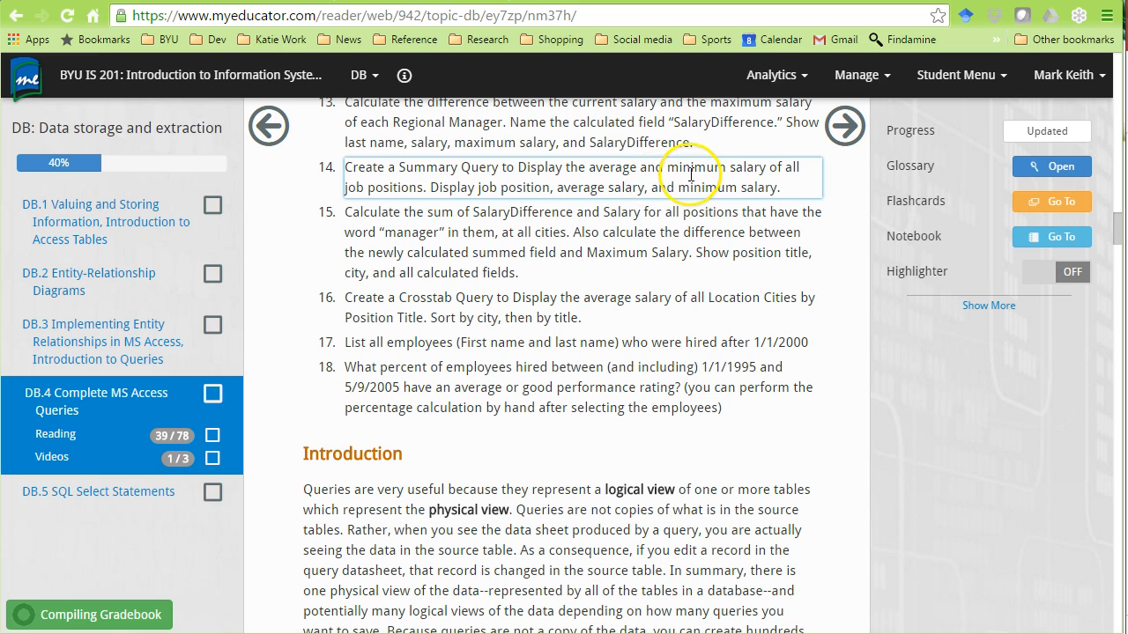
Step: Examine the salary columns in the Employee and Position tables for question 14 and close both tables
{"action": "key", "text": "alt+Tab"}
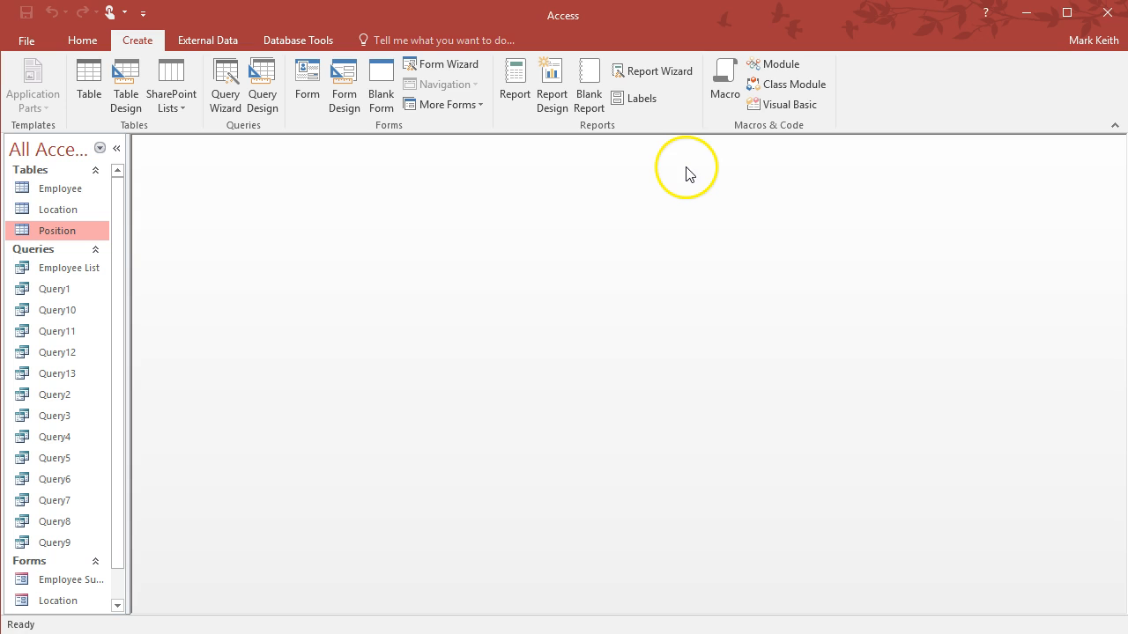
{"action": "double_click", "coordinate": [72, 189]}
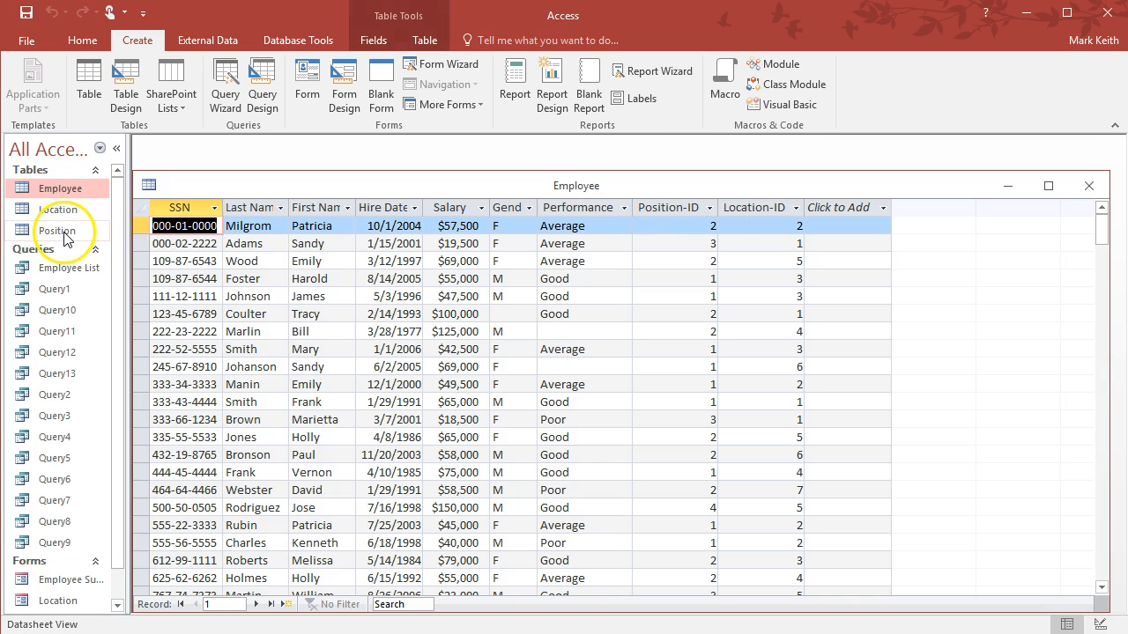
{"action": "double_click", "coordinate": [60, 231]}
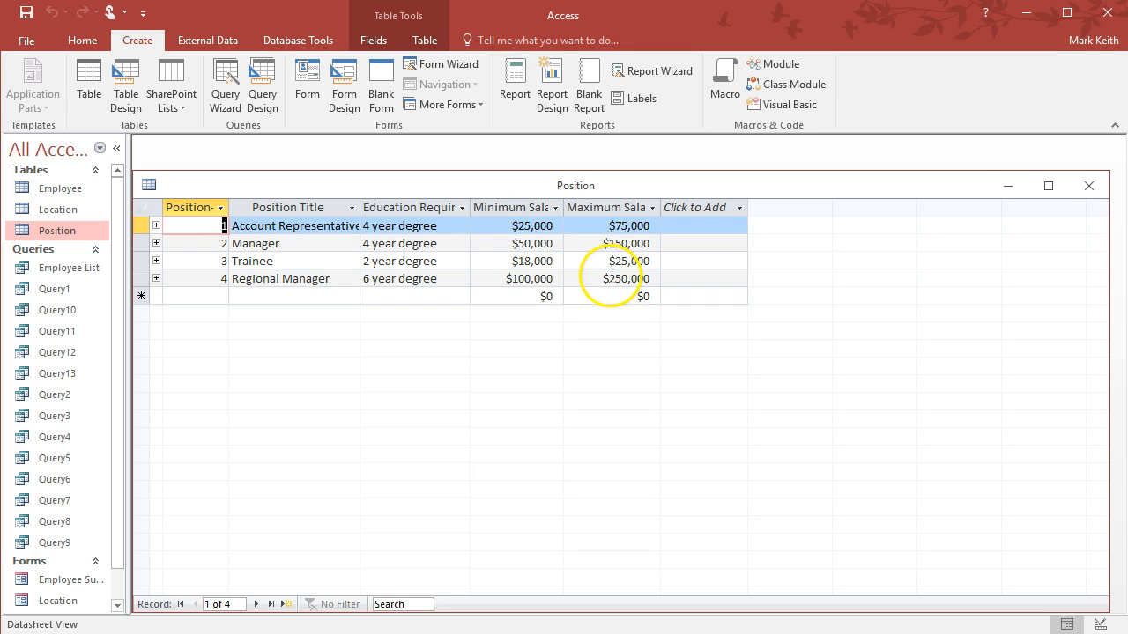
{"action": "left_click", "coordinate": [1089, 185]}
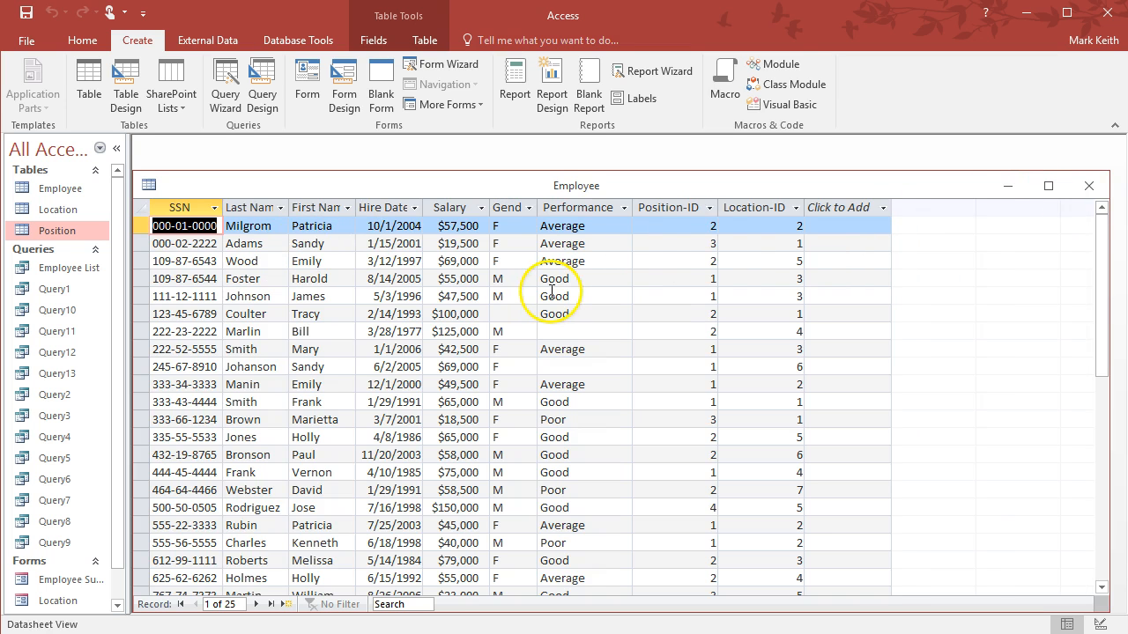
{"action": "left_click", "coordinate": [451, 208]}
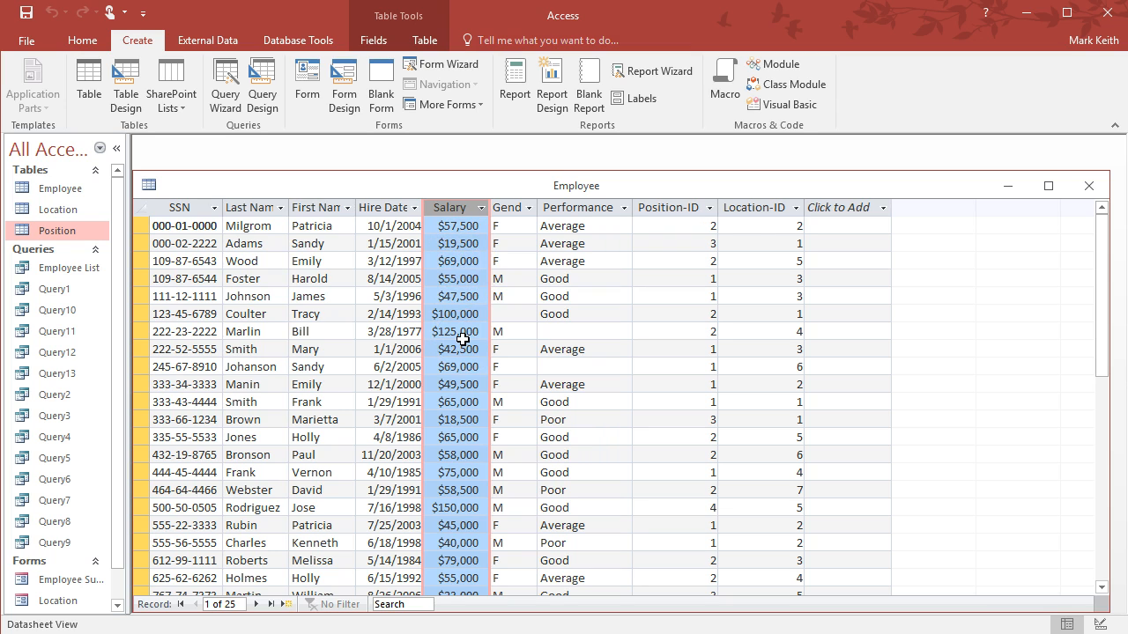
{"action": "left_click", "coordinate": [1089, 186]}
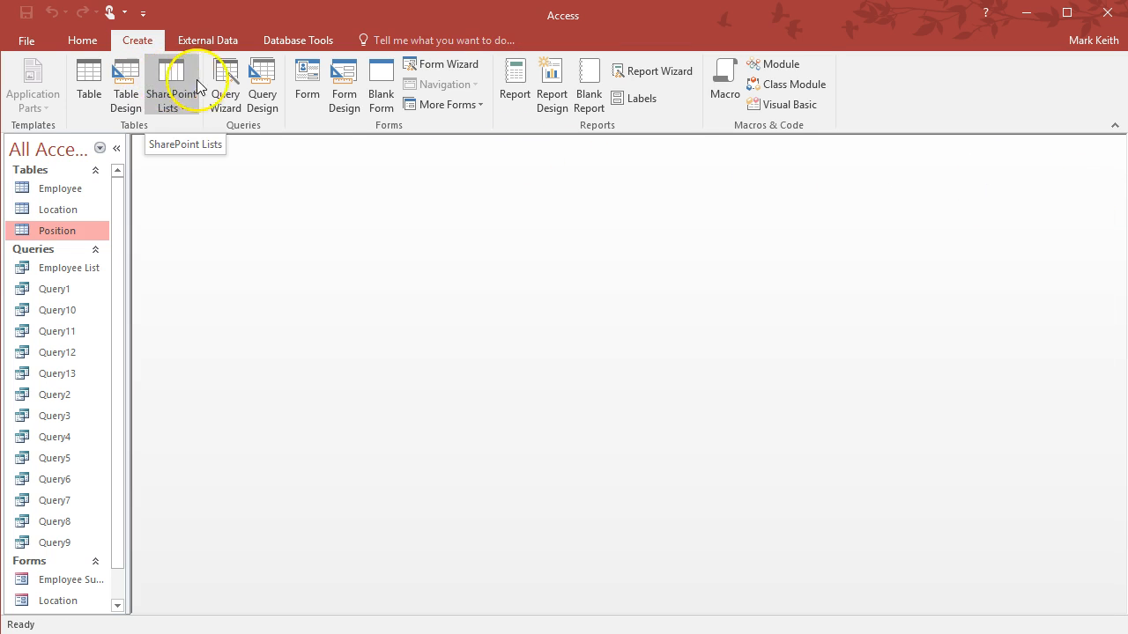
Step: Create a new design-view query with the Employee and Position tables and add the Position Title field
{"action": "left_click", "coordinate": [262, 83]}
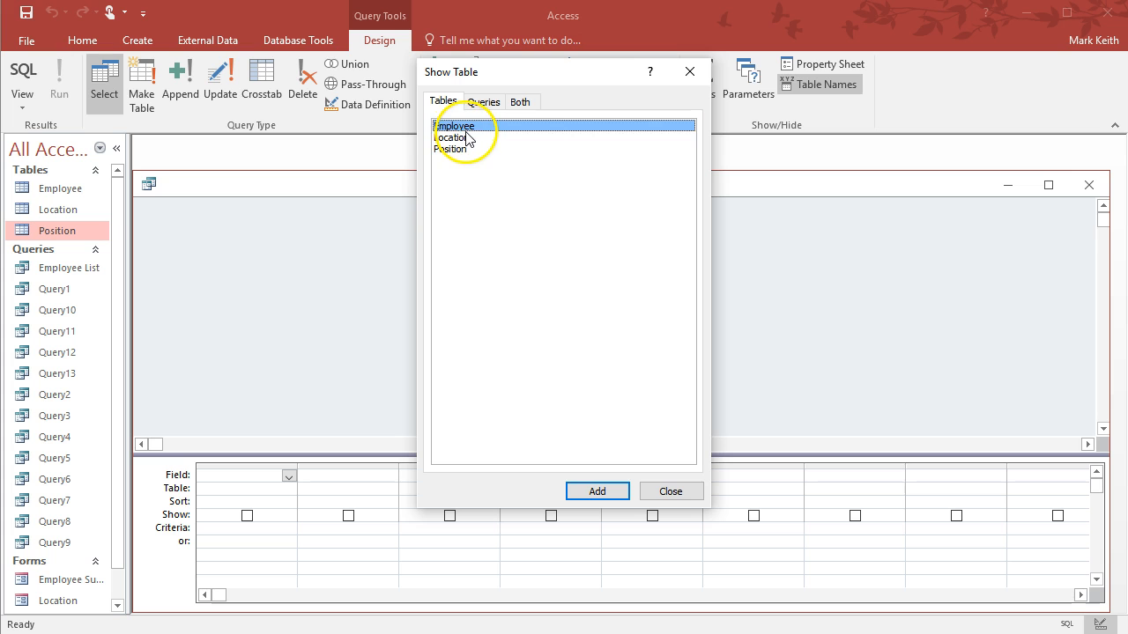
{"action": "double_click", "coordinate": [454, 126]}
{"action": "double_click", "coordinate": [458, 150]}
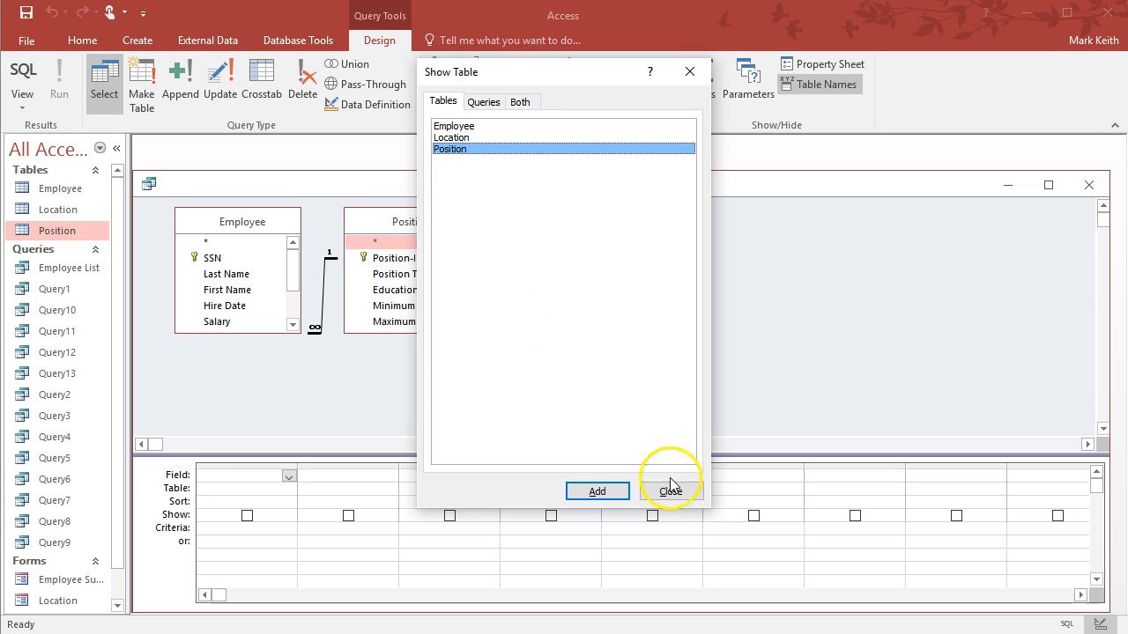
{"action": "left_click", "coordinate": [686, 491]}
{"action": "double_click", "coordinate": [411, 273]}
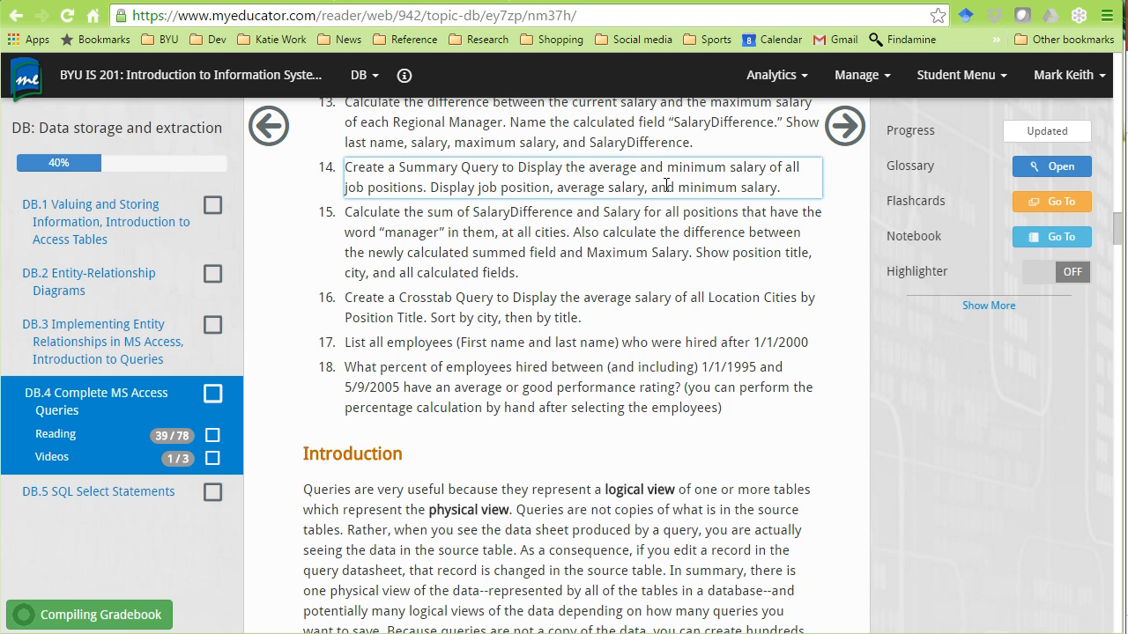
Step: Return from question 14, turn on Totals for the query, and add Employee's Salary field twice, removing the surplus third copy
{"action": "key", "text": "alt+Tab"}
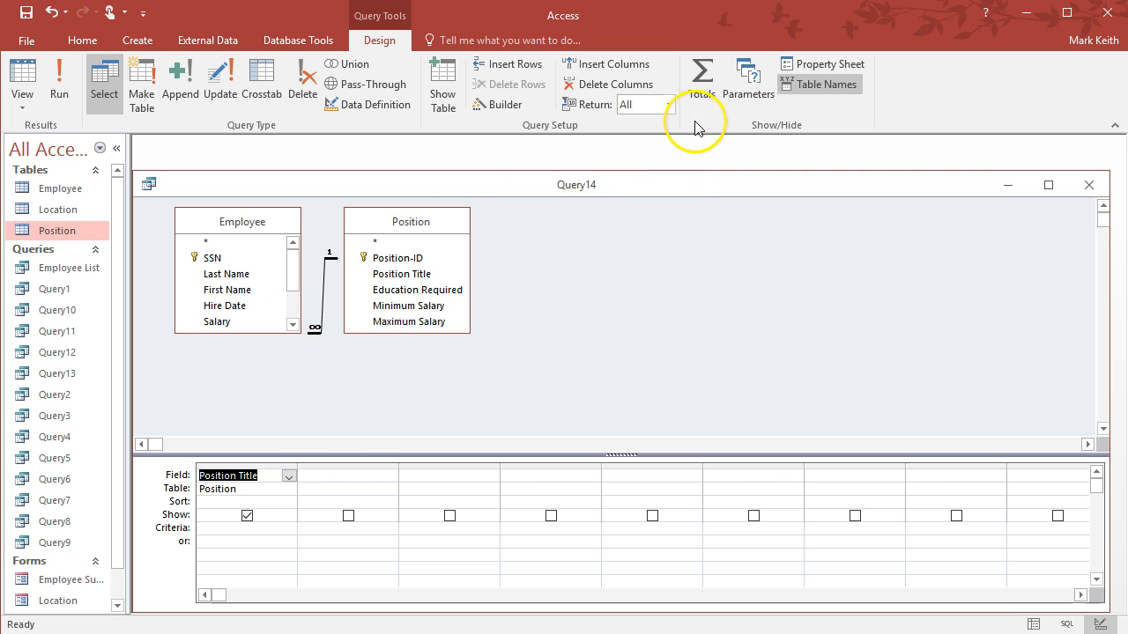
{"action": "left_click", "coordinate": [703, 85]}
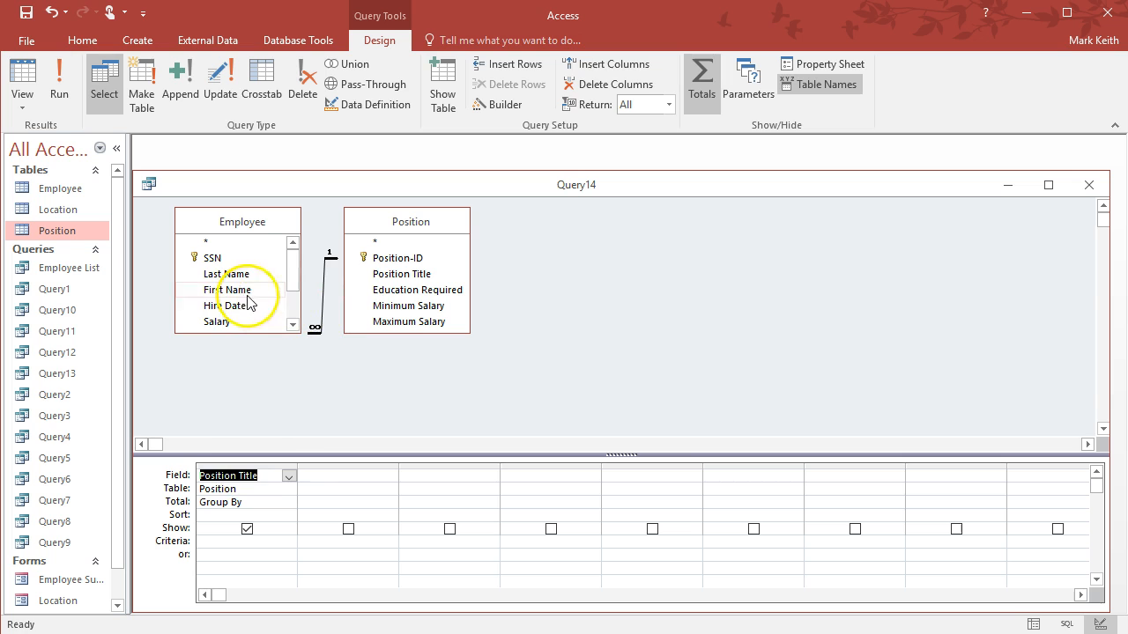
{"action": "double_click", "coordinate": [222, 322]}
{"action": "double_click", "coordinate": [222, 323]}
{"action": "double_click", "coordinate": [222, 323]}
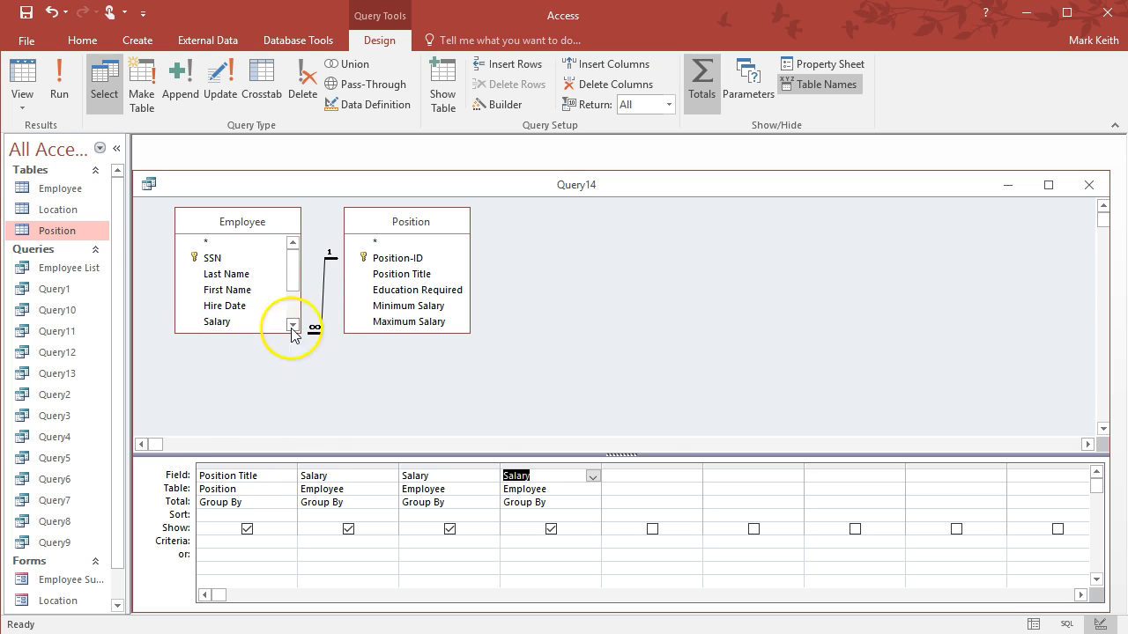
{"action": "left_click", "coordinate": [552, 464]}
{"action": "key", "text": "Delete"}
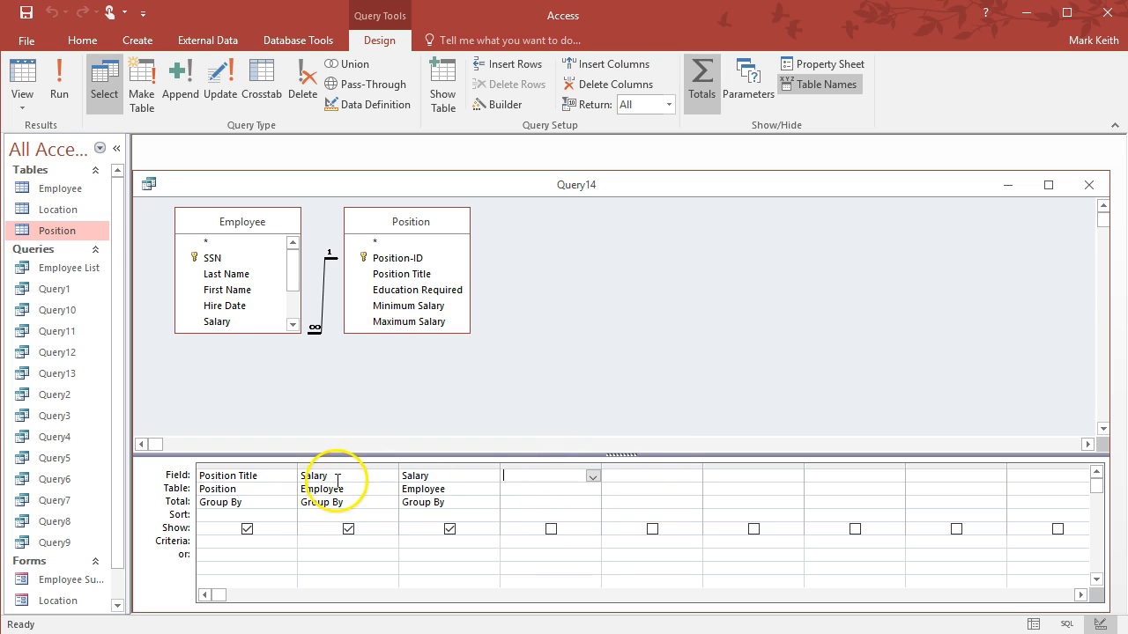
Step: Toggle the query's Totals row off and on repeatedly to show its effect on the design grid
{"action": "left_click", "coordinate": [702, 81]}
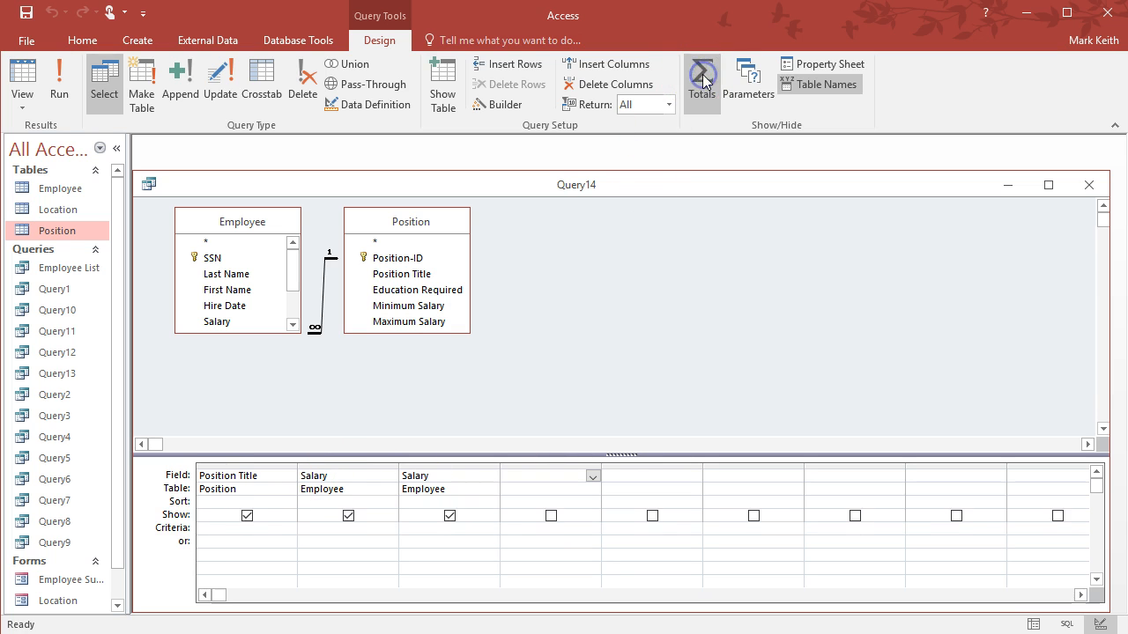
{"action": "left_click", "coordinate": [703, 80]}
{"action": "left_click", "coordinate": [703, 81]}
{"action": "left_click", "coordinate": [703, 80]}
{"action": "left_click", "coordinate": [703, 80]}
{"action": "left_click", "coordinate": [703, 80]}
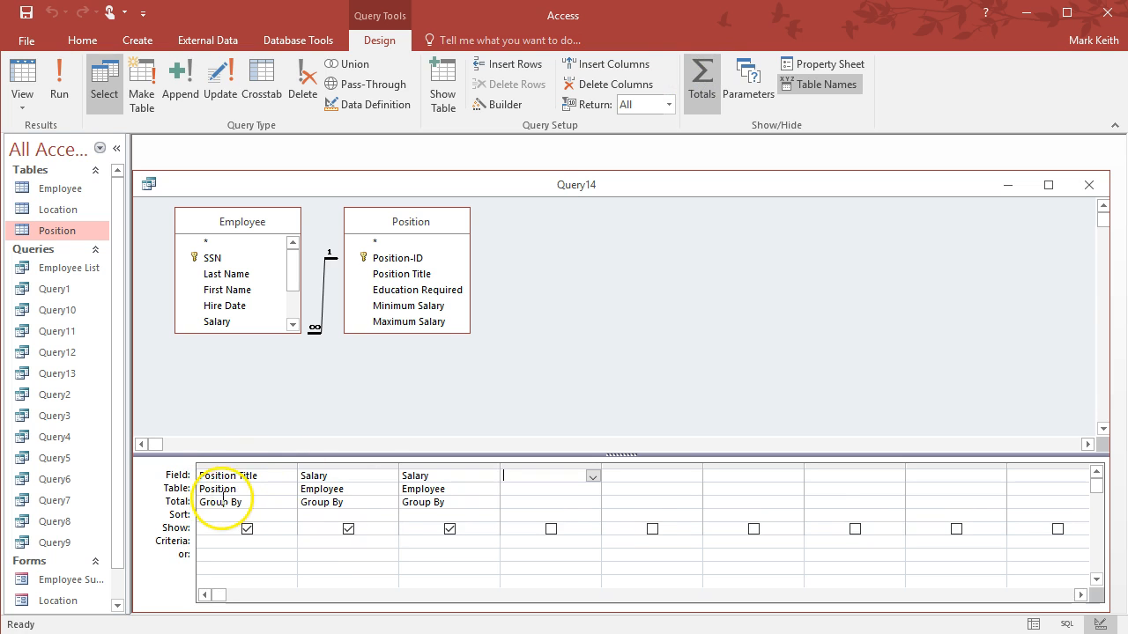
Step: Keep Group By for Position Title and set the totals of the two Salary columns to Avg and Min
{"action": "left_click", "coordinate": [283, 503]}
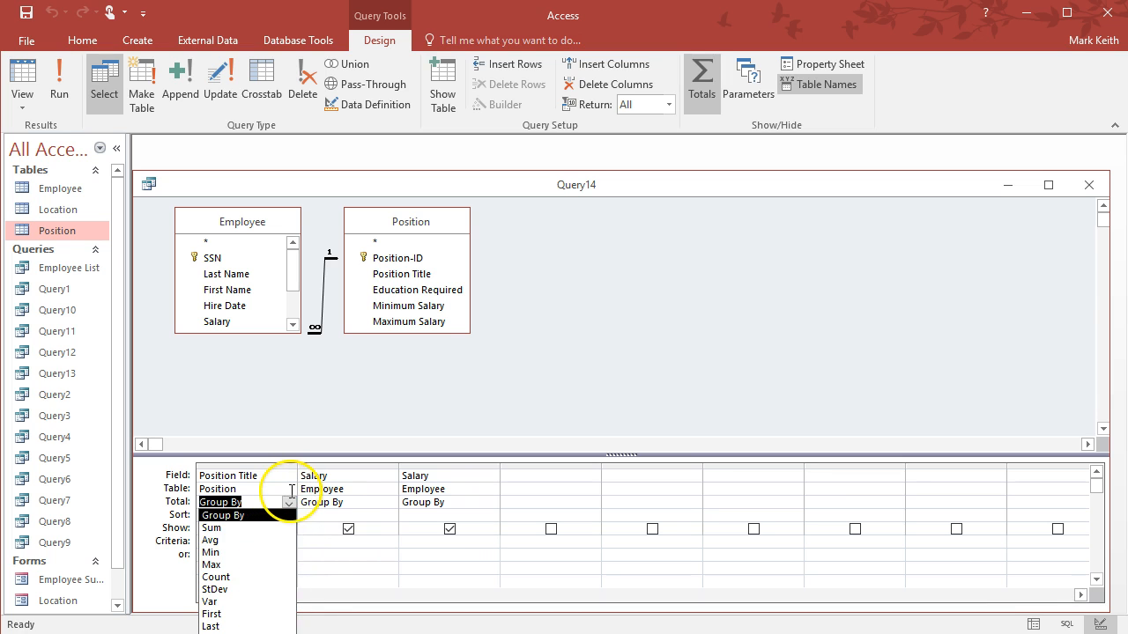
{"action": "left_click", "coordinate": [393, 503]}
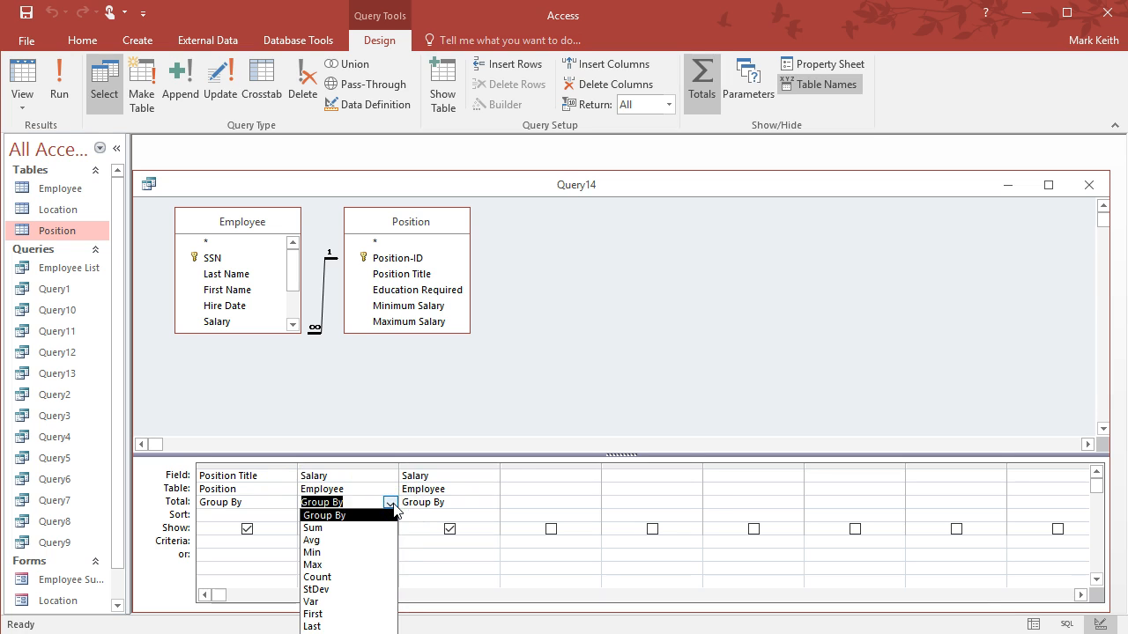
{"action": "left_click", "coordinate": [383, 540]}
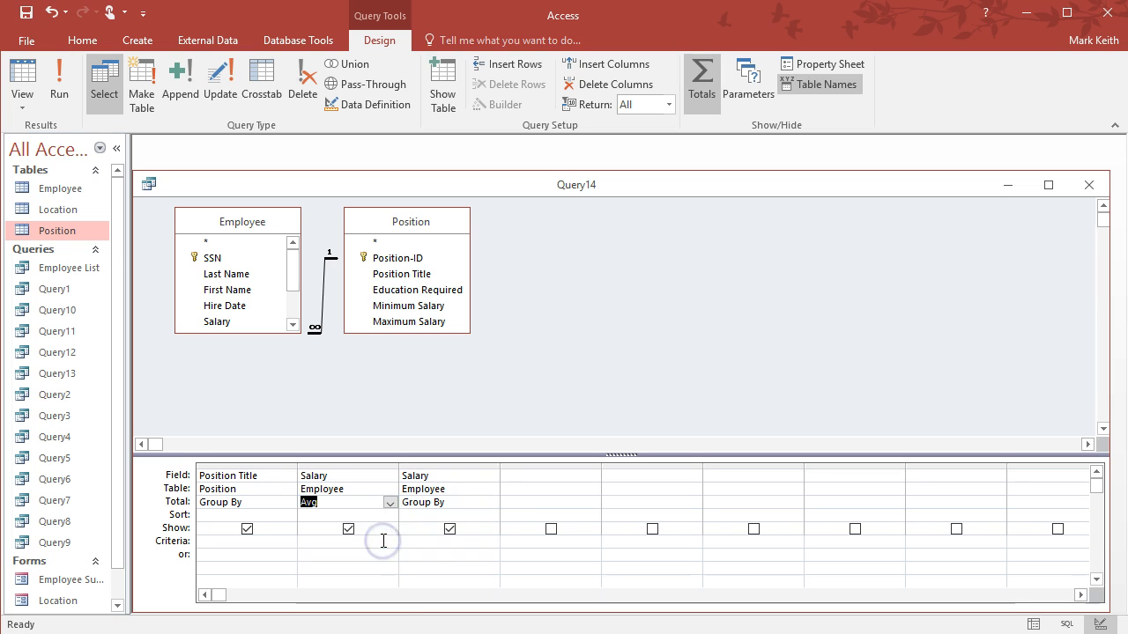
{"action": "left_click", "coordinate": [491, 503]}
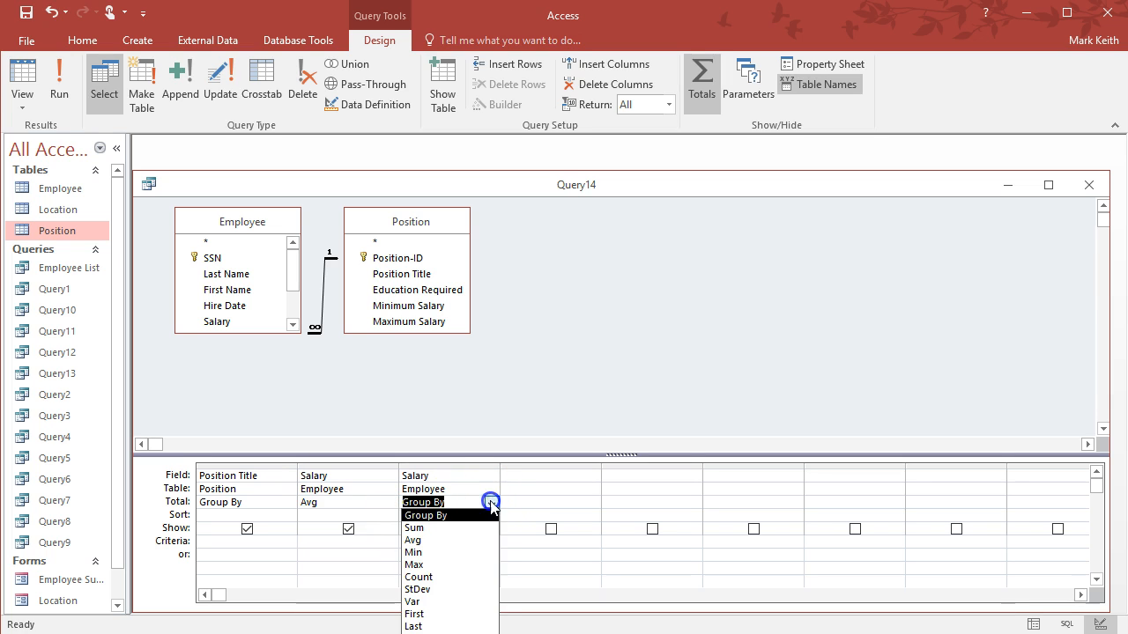
{"action": "left_click", "coordinate": [482, 552]}
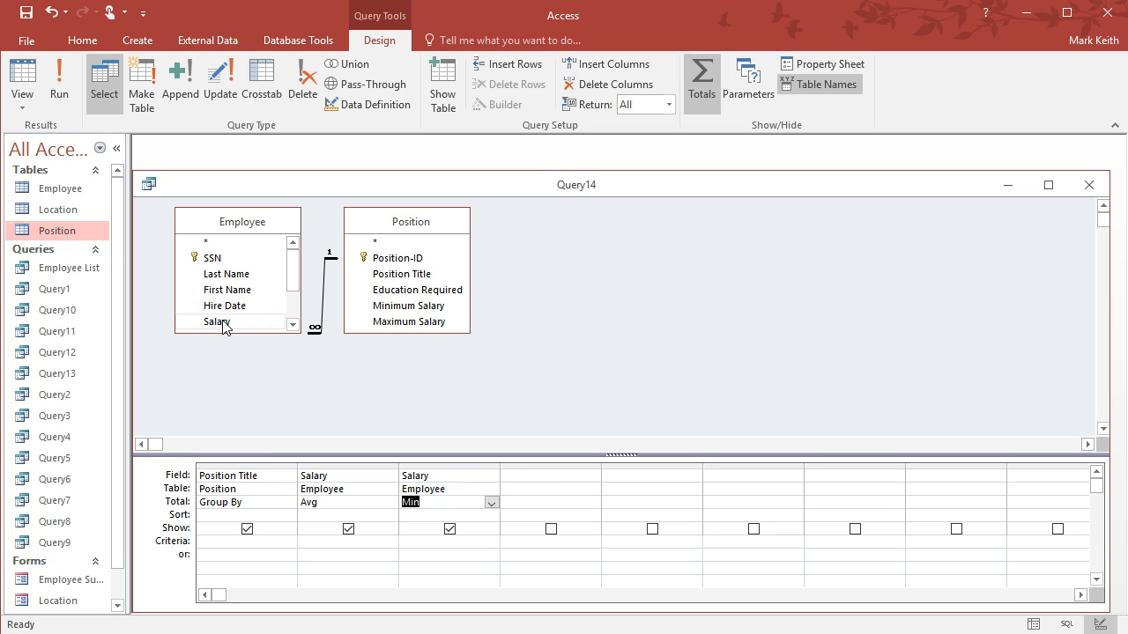
Step: Remove the Position Title column, run the query, and inspect the overall average and minimum salary
{"action": "left_click", "coordinate": [248, 467]}
{"action": "key", "text": "Delete"}
{"action": "left_click", "coordinate": [58, 68]}
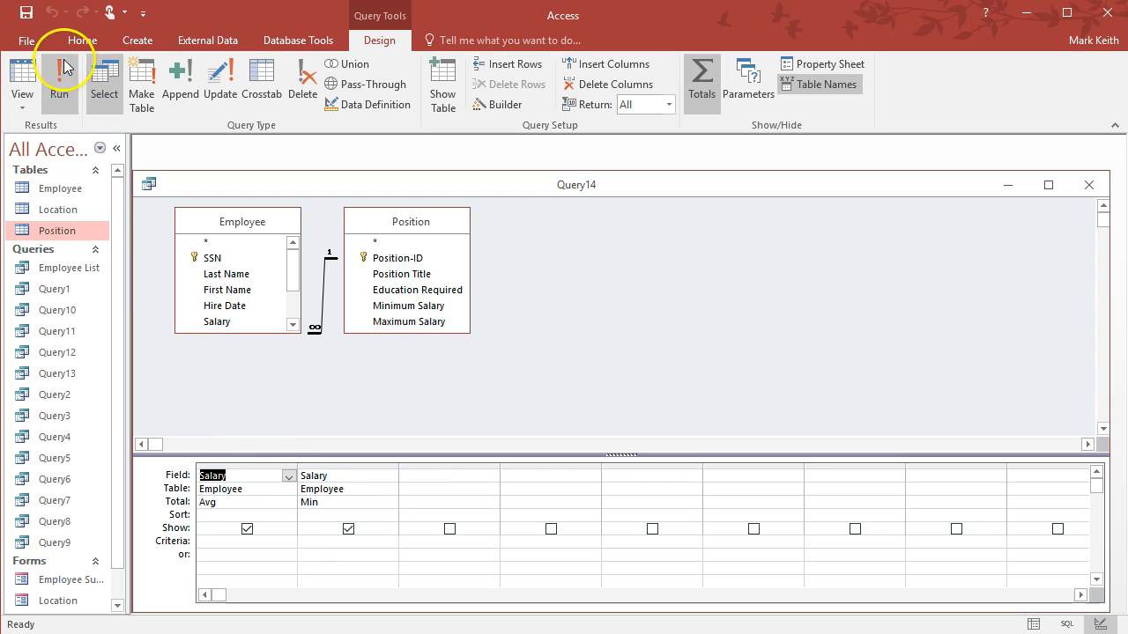
{"action": "left_click", "coordinate": [194, 224]}
{"action": "left_click_drag", "start_coordinate": [233, 224], "coordinate": [401, 387]}
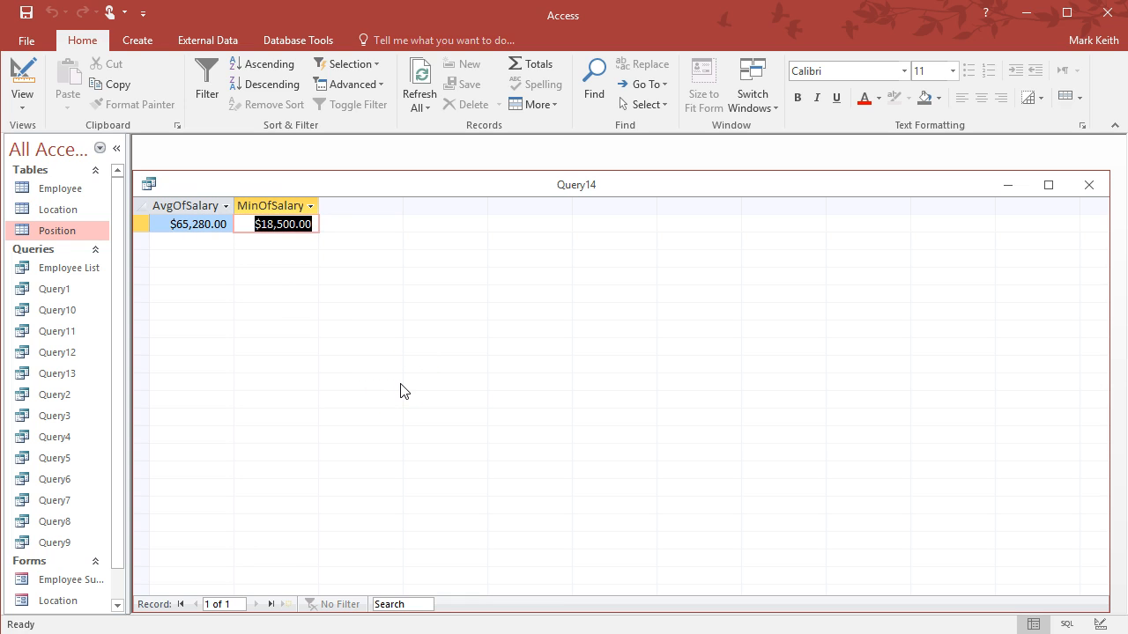
Step: Recheck question 14 and add Position Title back in design view as the first column, grouped with Group By
{"action": "key", "text": "alt+Tab"}
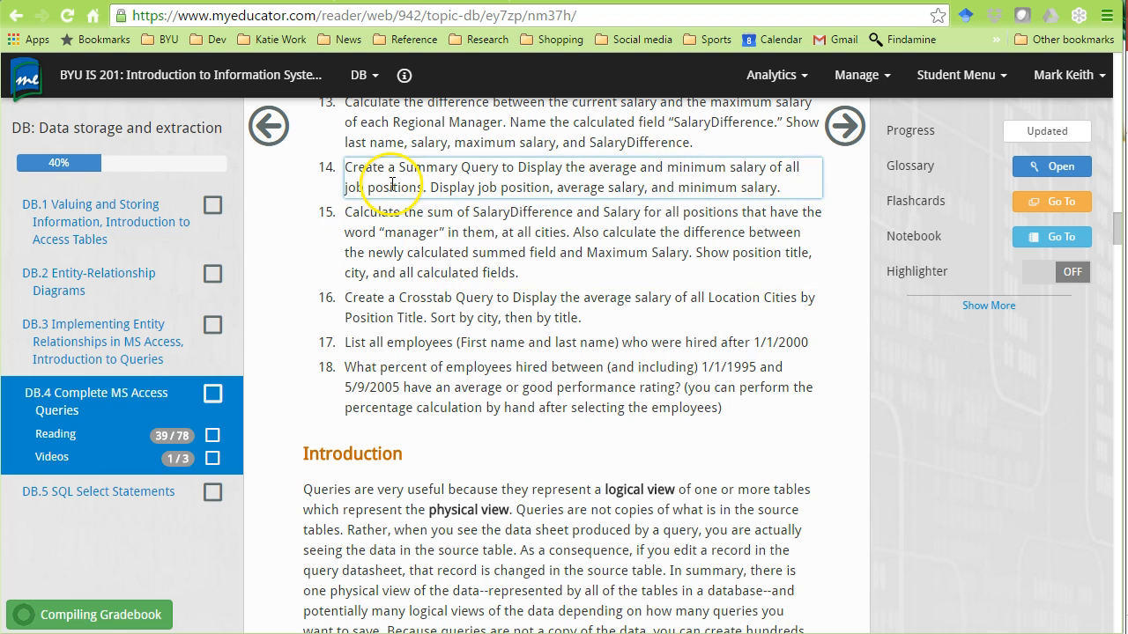
{"action": "key", "text": "alt+Tab"}
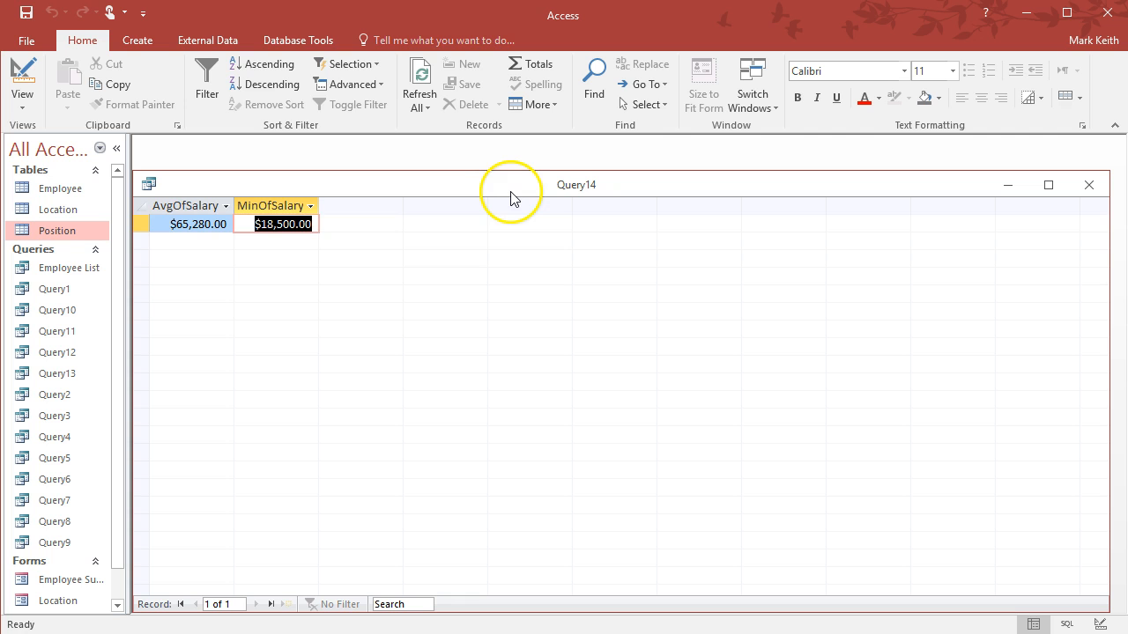
{"action": "left_click", "coordinate": [23, 78]}
{"action": "double_click", "coordinate": [401, 275]}
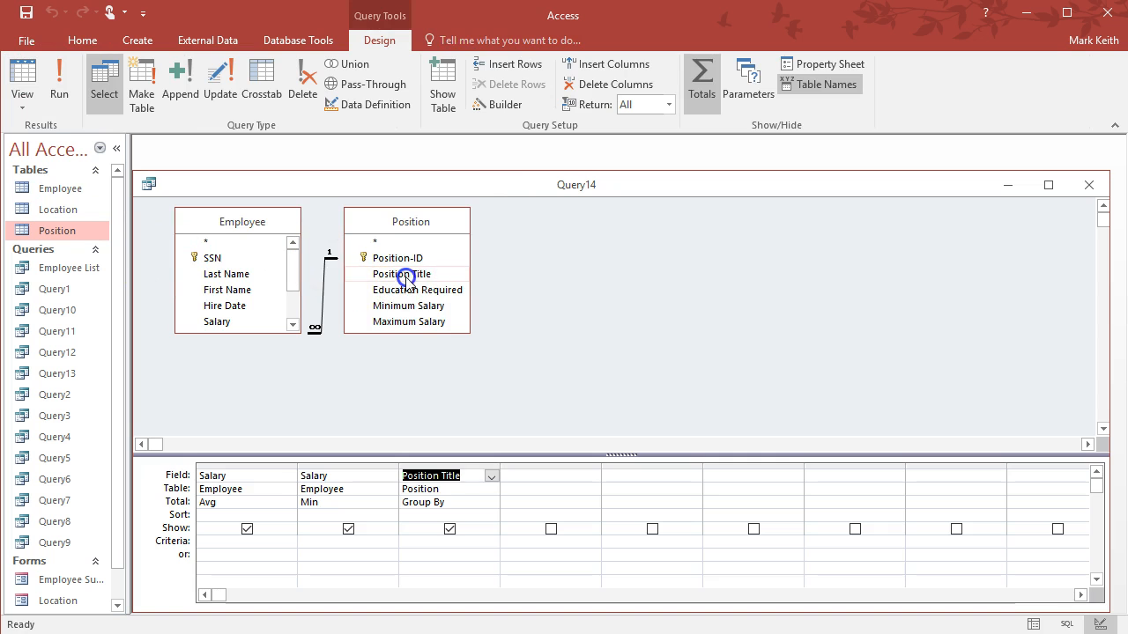
{"action": "left_click_drag", "start_coordinate": [466, 460], "coordinate": [228, 451]}
{"action": "left_click", "coordinate": [273, 516]}
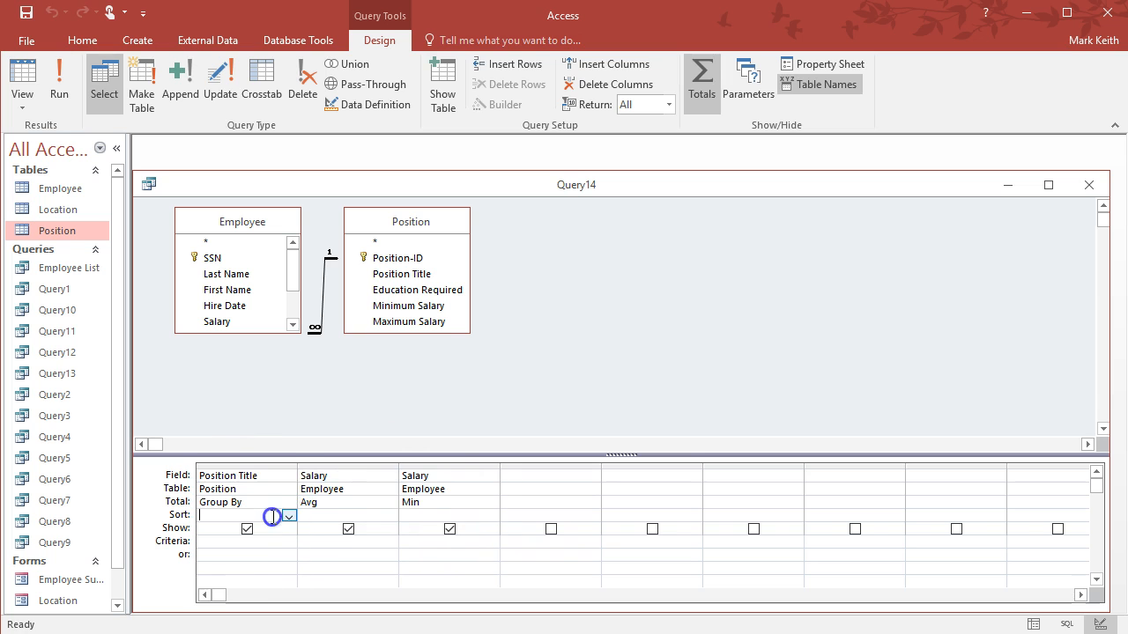
{"action": "left_click", "coordinate": [274, 502]}
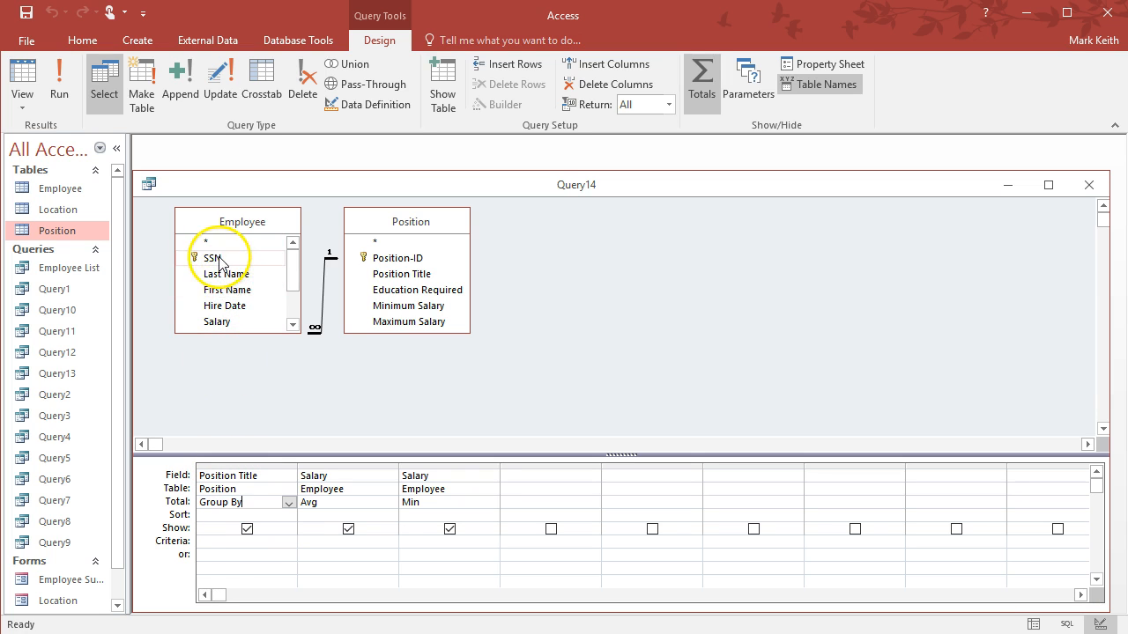
Step: Review the query's Employee source and Position Title grouping field, and check the position titles in the Position table
{"action": "left_click", "coordinate": [236, 225]}
{"action": "left_click_drag", "start_coordinate": [236, 226], "coordinate": [230, 232]}
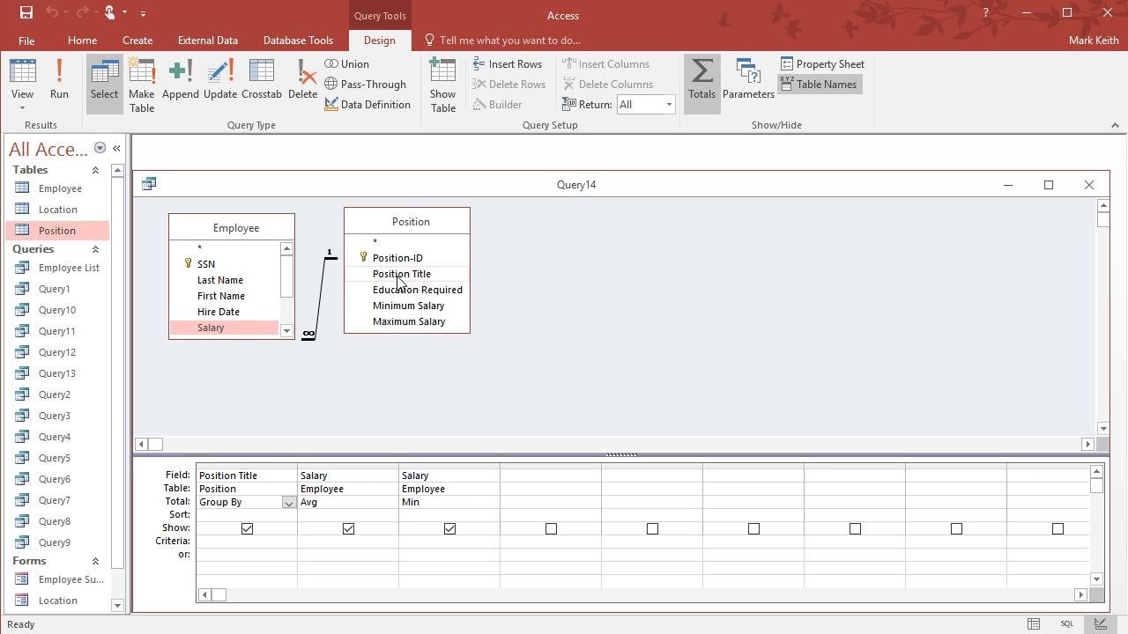
{"action": "double_click", "coordinate": [240, 475]}
{"action": "left_click", "coordinate": [201, 477]}
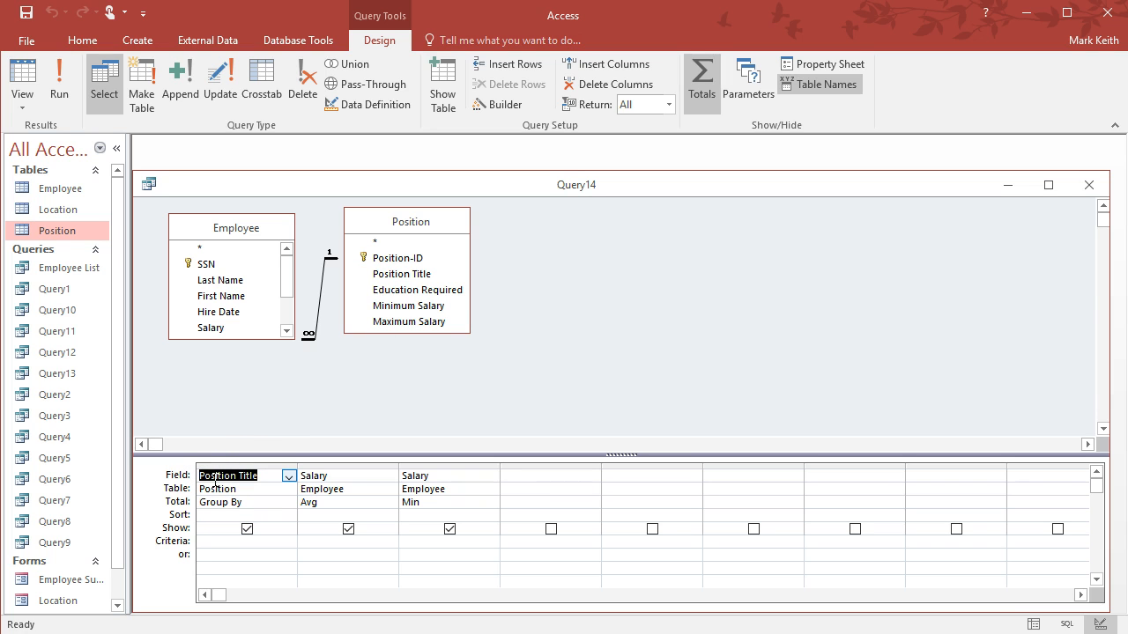
{"action": "double_click", "coordinate": [58, 230]}
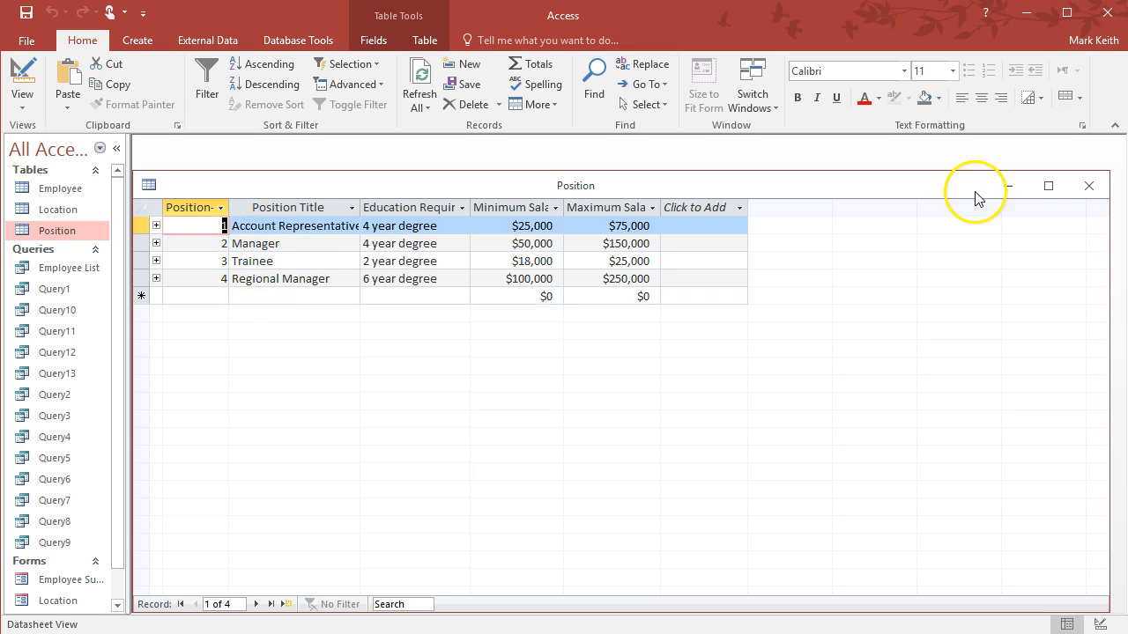
{"action": "left_click", "coordinate": [1089, 185]}
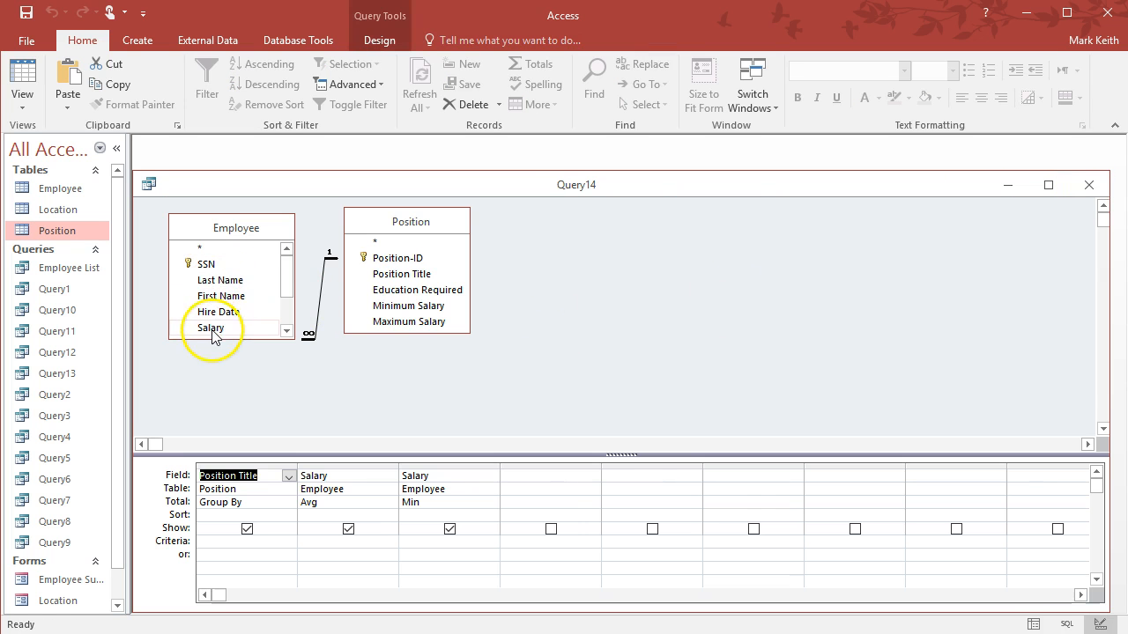
Step: Show the summary query's results and fit the Position Title column to its contents
{"action": "left_click", "coordinate": [23, 75]}
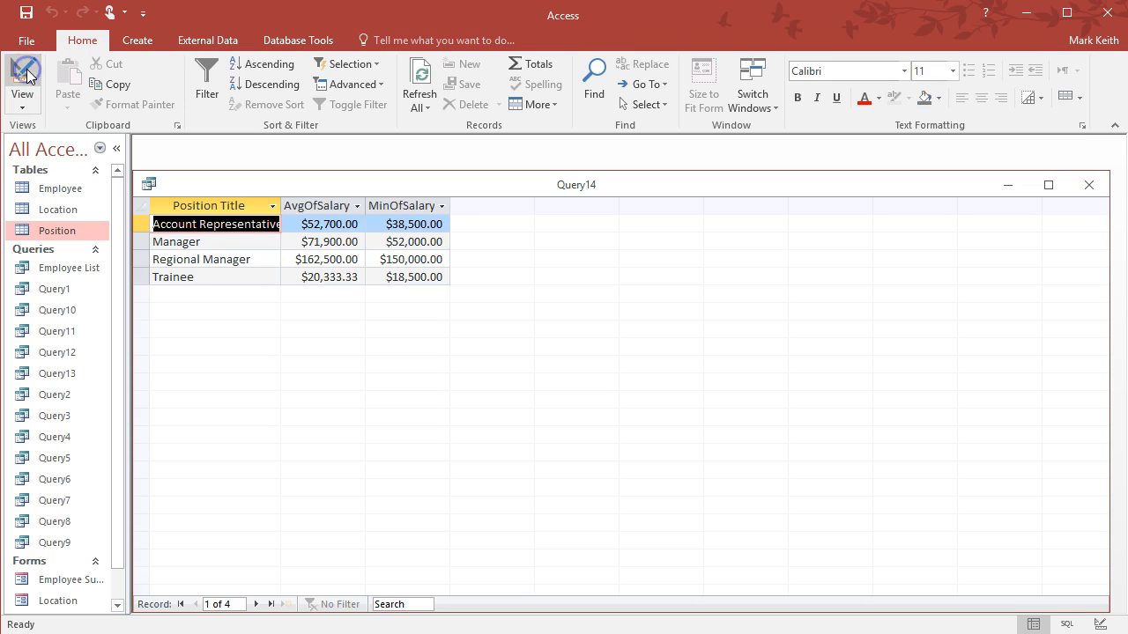
{"action": "double_click", "coordinate": [281, 207]}
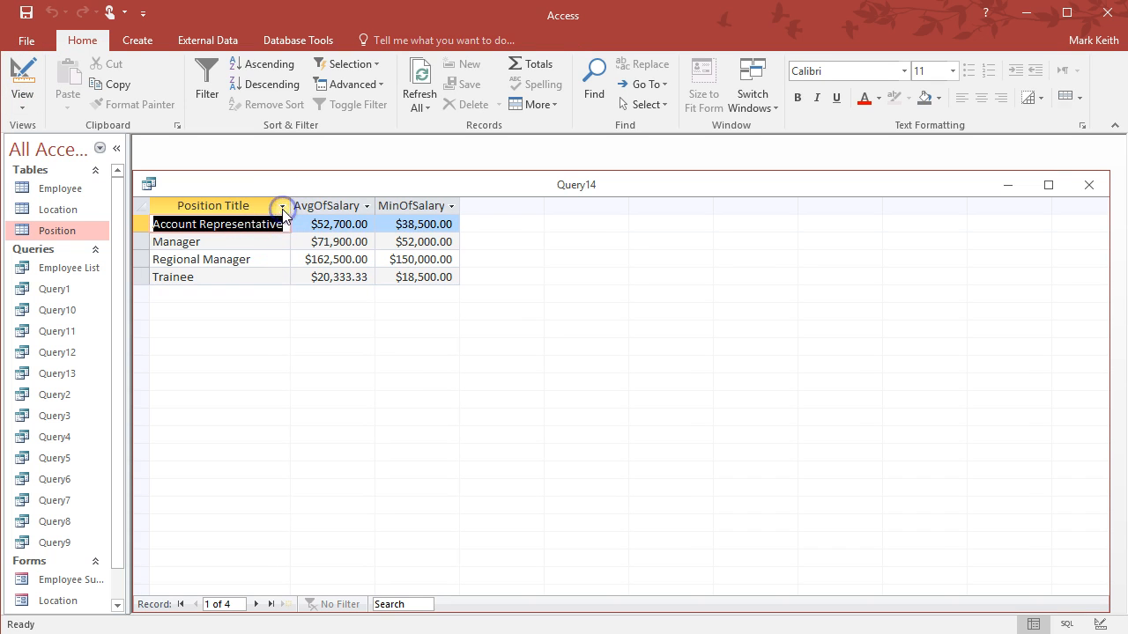
Step: Examine the Account Representative row's average and minimum salary in the summary query results
{"action": "left_click", "coordinate": [250, 227]}
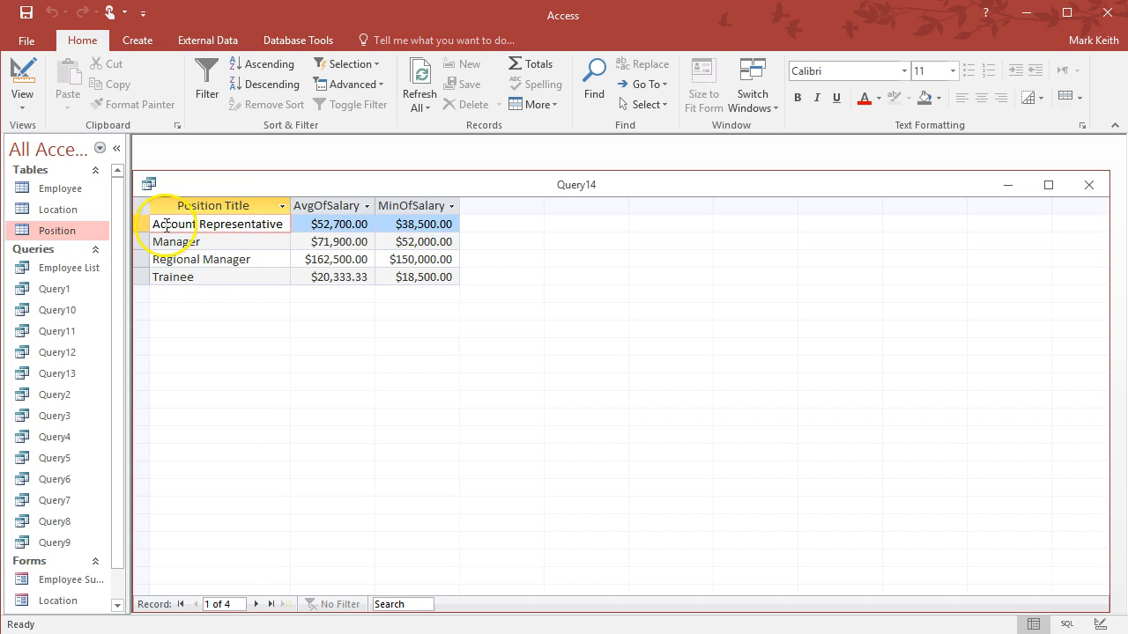
{"action": "left_click_drag", "start_coordinate": [312, 225], "coordinate": [369, 224]}
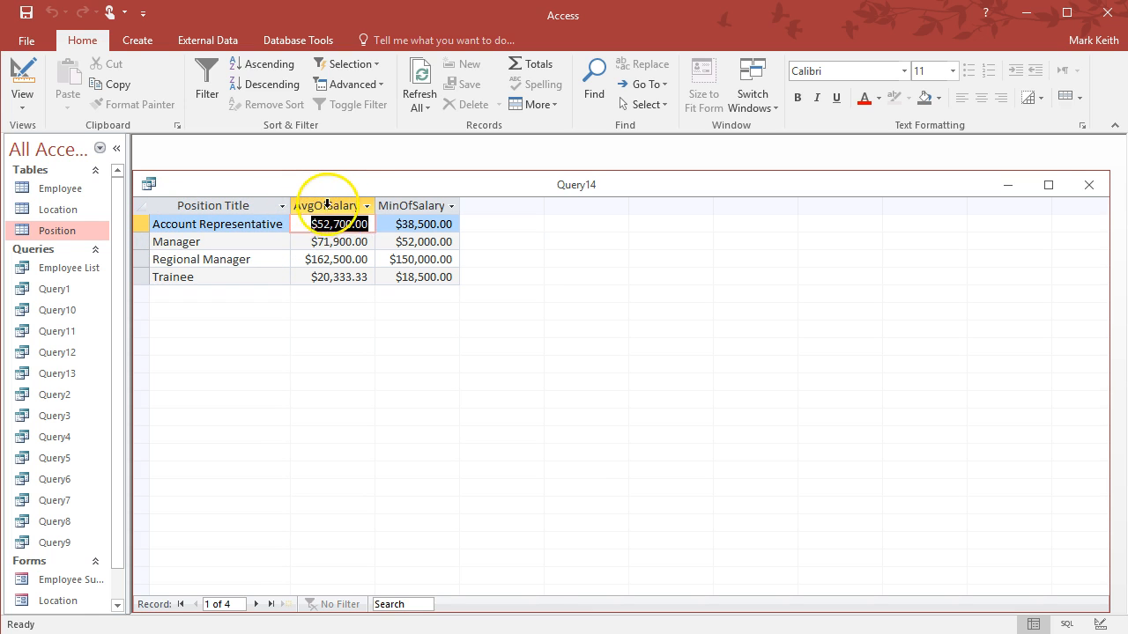
{"action": "left_click", "coordinate": [395, 223]}
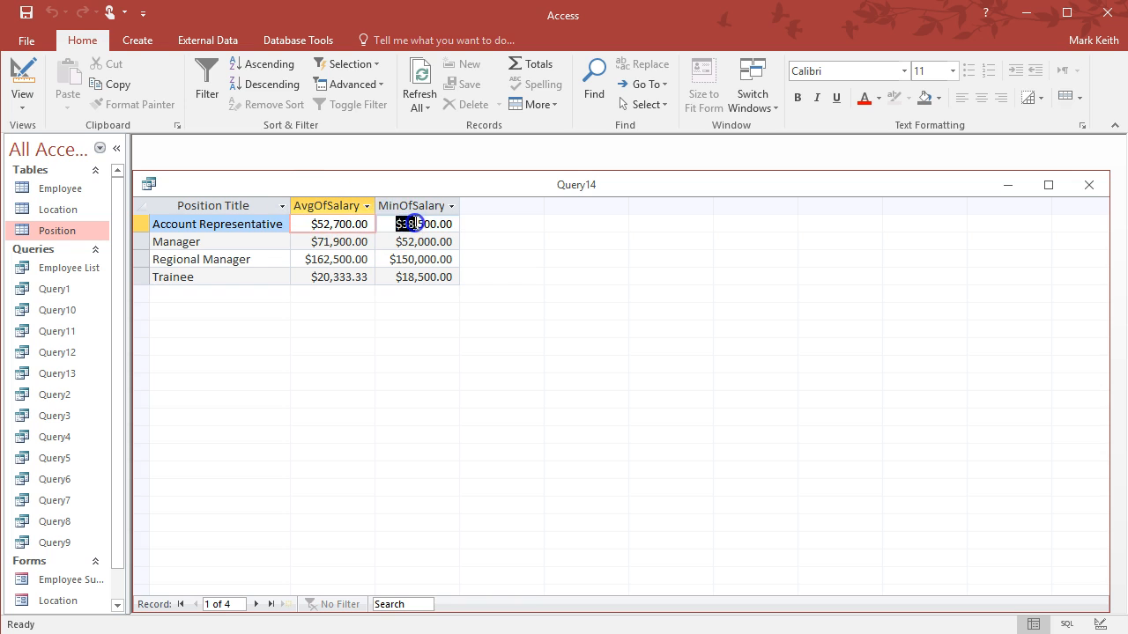
{"action": "left_click_drag", "start_coordinate": [454, 224], "coordinate": [456, 225]}
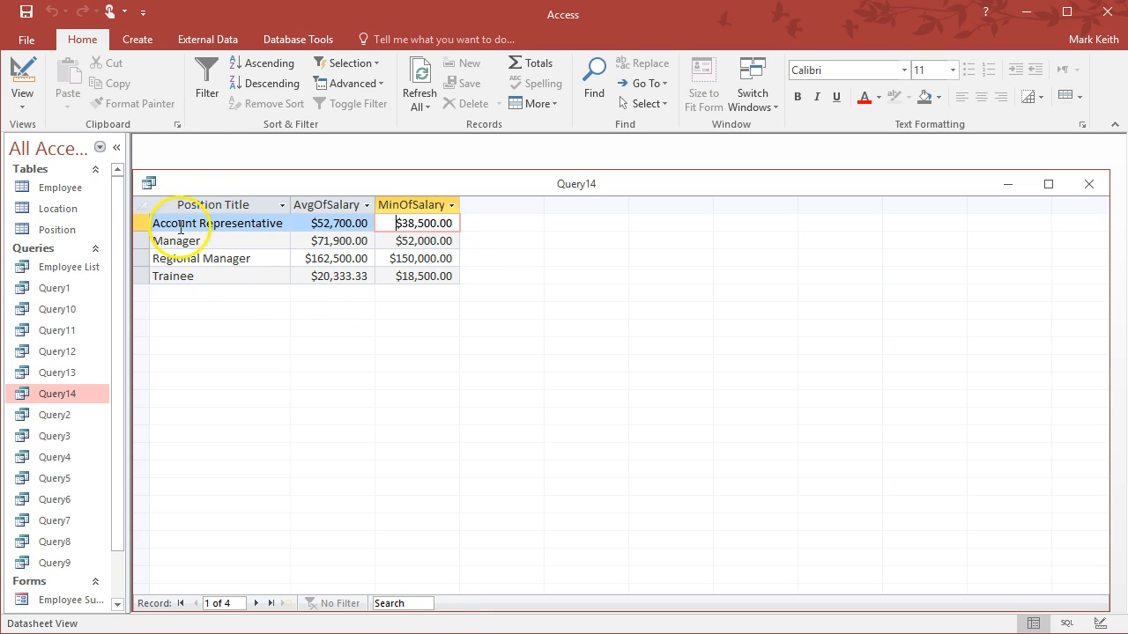
Step: In design view, add the Employee table's Performance field as the second column, grouped with Group By
{"action": "left_click", "coordinate": [24, 70]}
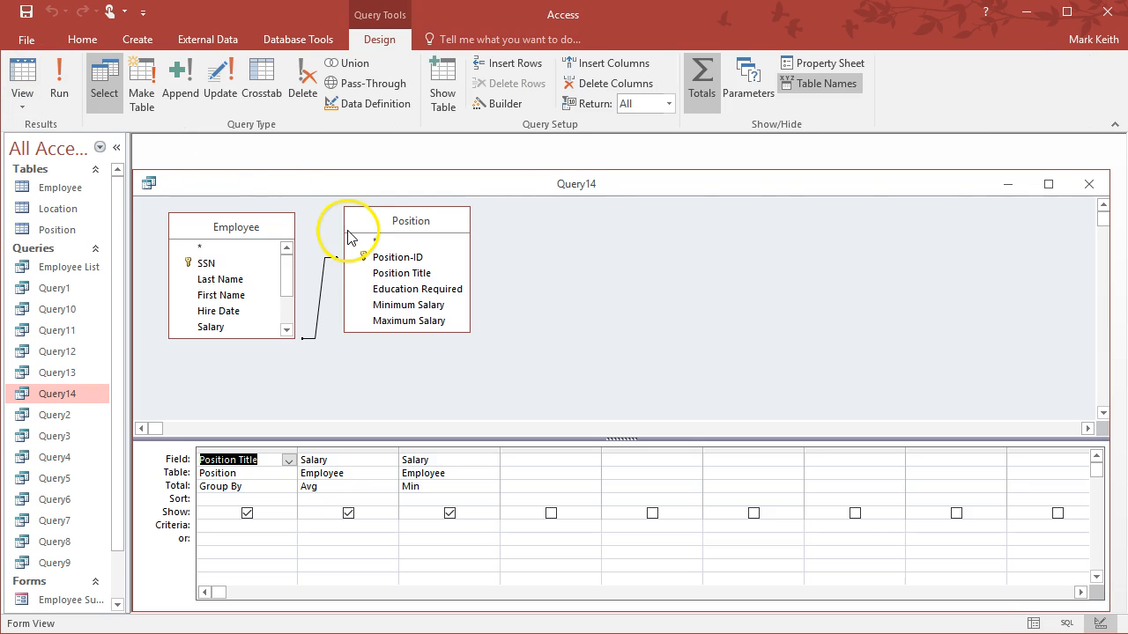
{"action": "left_click_drag", "start_coordinate": [244, 485], "coordinate": [197, 486]}
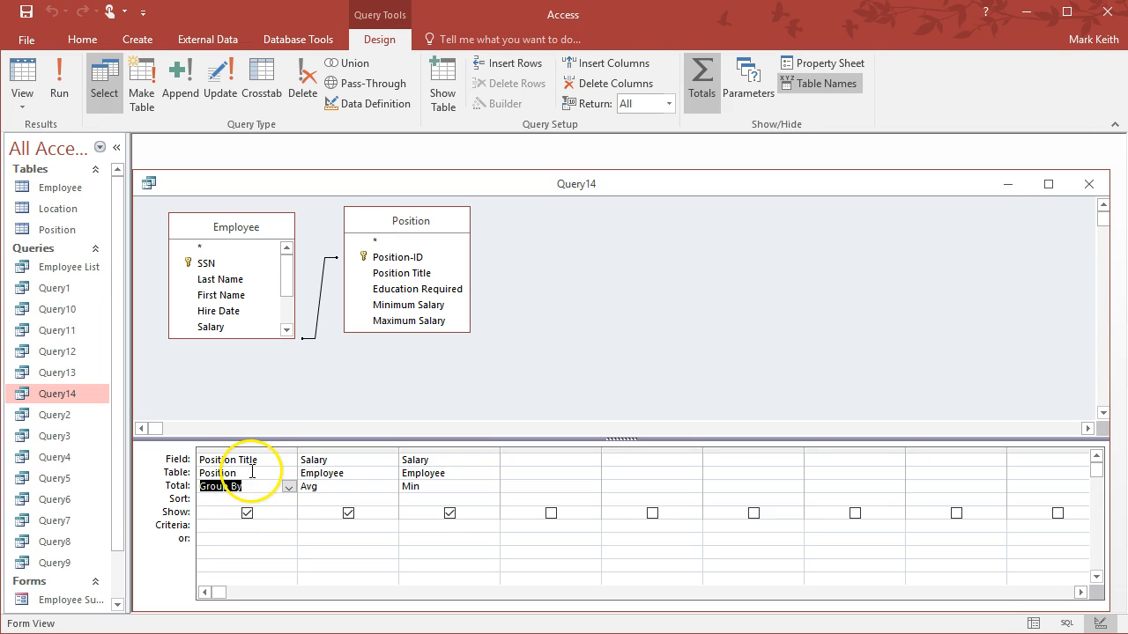
{"action": "left_click_drag", "start_coordinate": [287, 295], "coordinate": [285, 337]}
{"action": "double_click", "coordinate": [245, 299]}
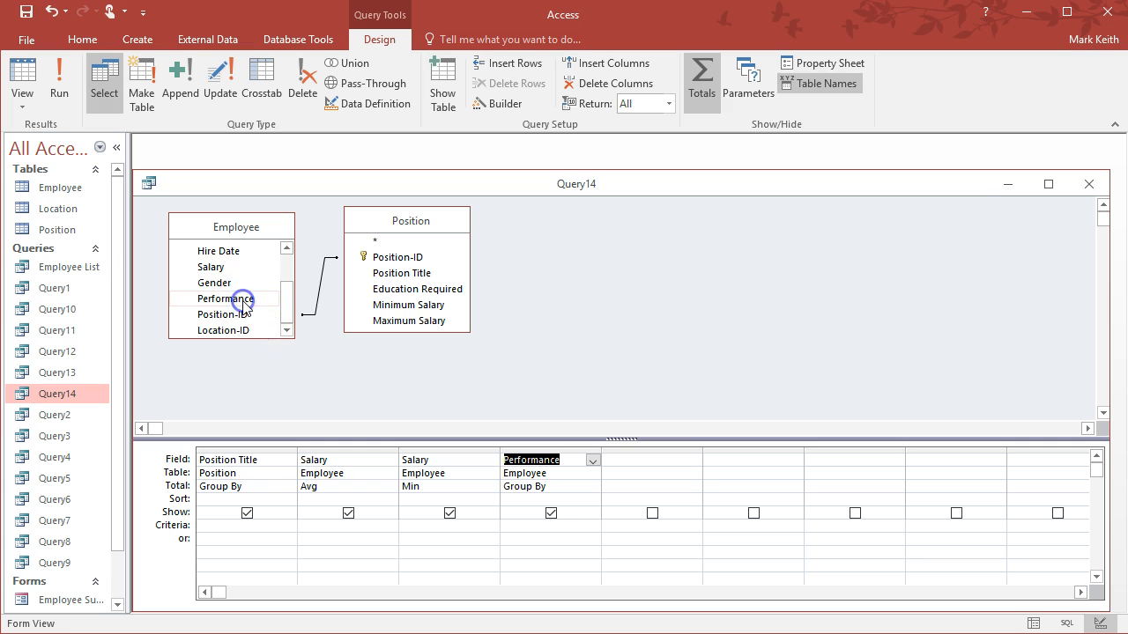
{"action": "left_click", "coordinate": [551, 451]}
{"action": "left_click_drag", "start_coordinate": [550, 451], "coordinate": [340, 451]}
{"action": "left_click", "coordinate": [339, 485]}
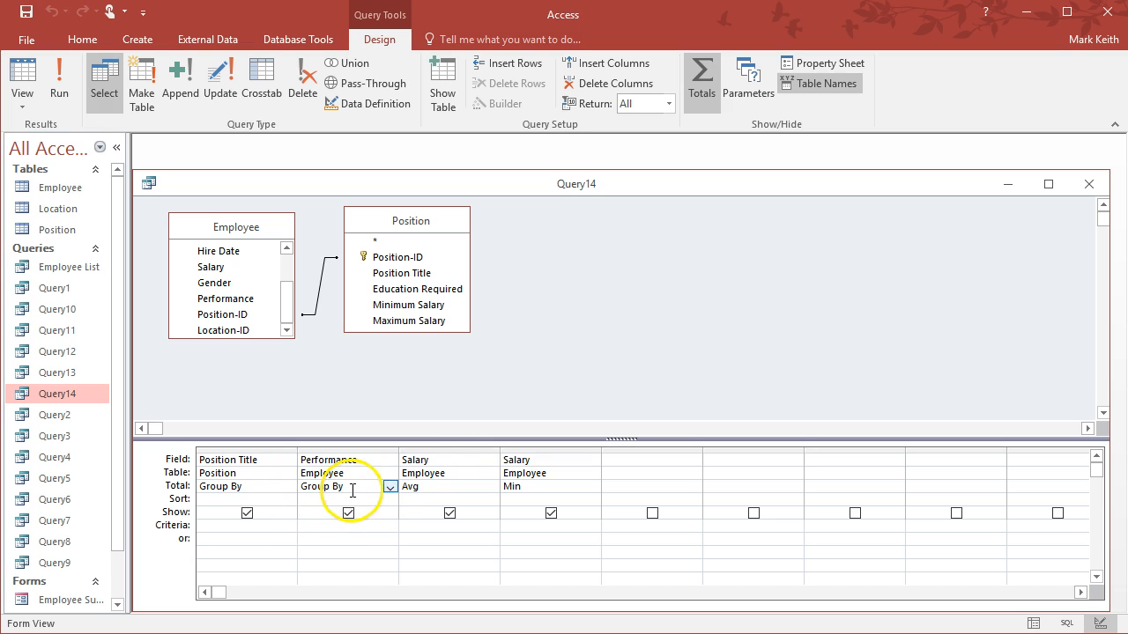
Step: Run the query and examine the salary figures for each combination of position title and performance rating
{"action": "left_click", "coordinate": [546, 484]}
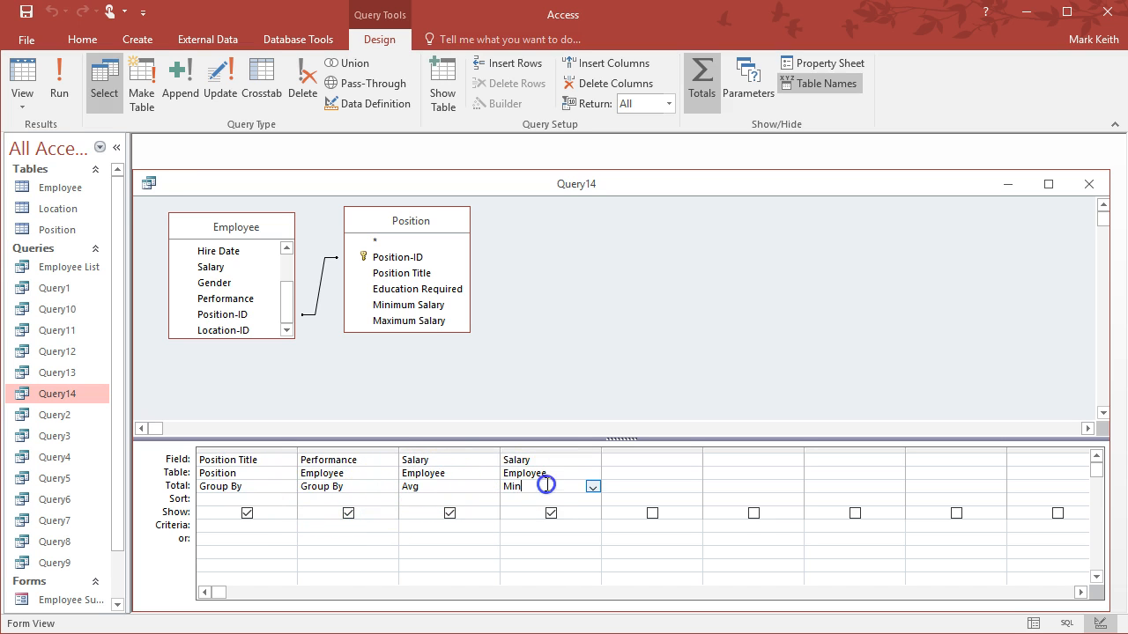
{"action": "left_click", "coordinate": [59, 90]}
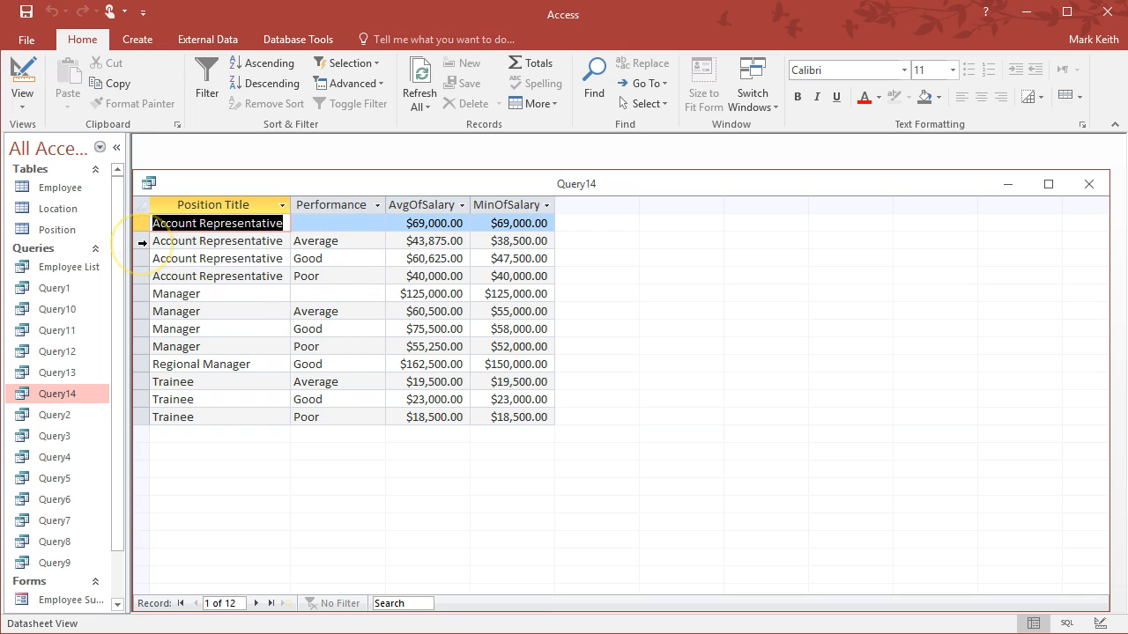
{"action": "left_click", "coordinate": [352, 241]}
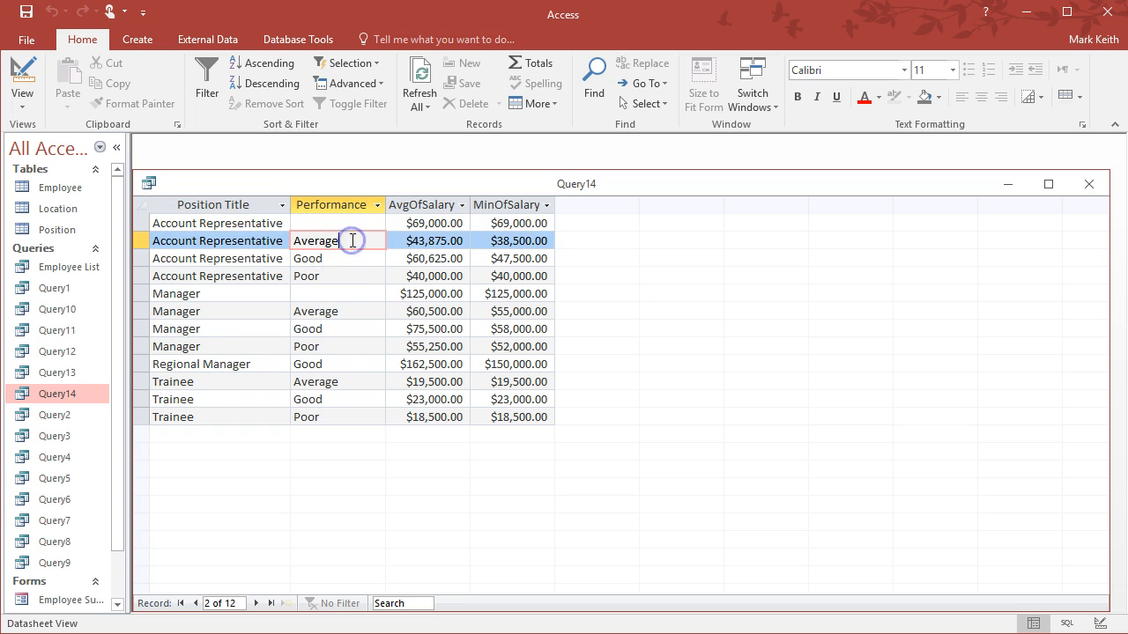
{"action": "left_click", "coordinate": [424, 241]}
{"action": "left_click", "coordinate": [423, 277]}
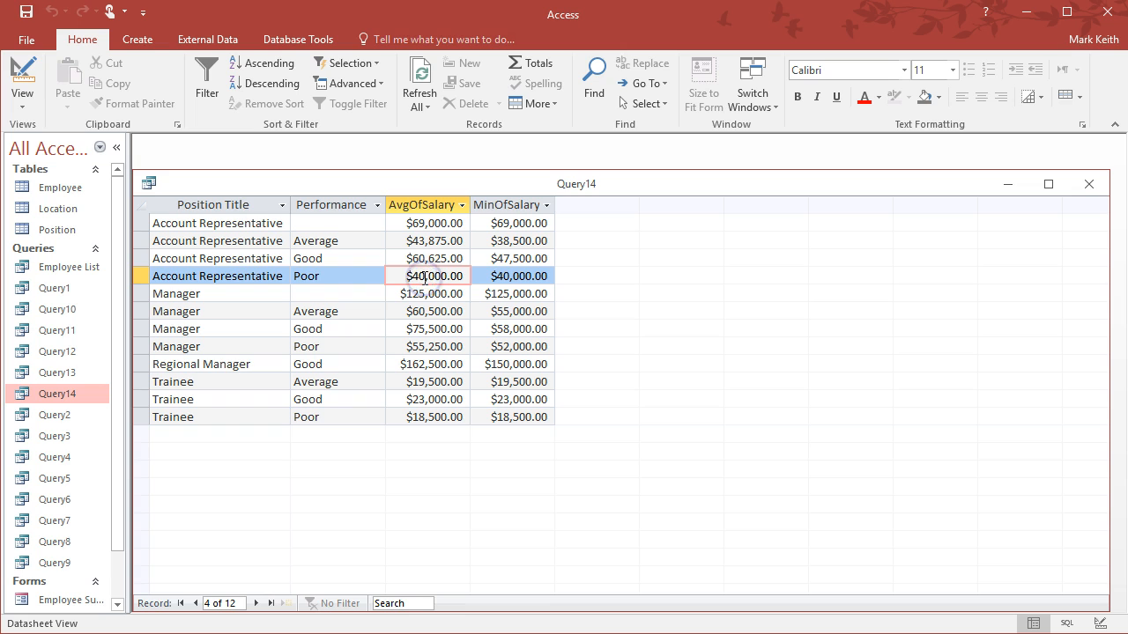
{"action": "left_click", "coordinate": [425, 258]}
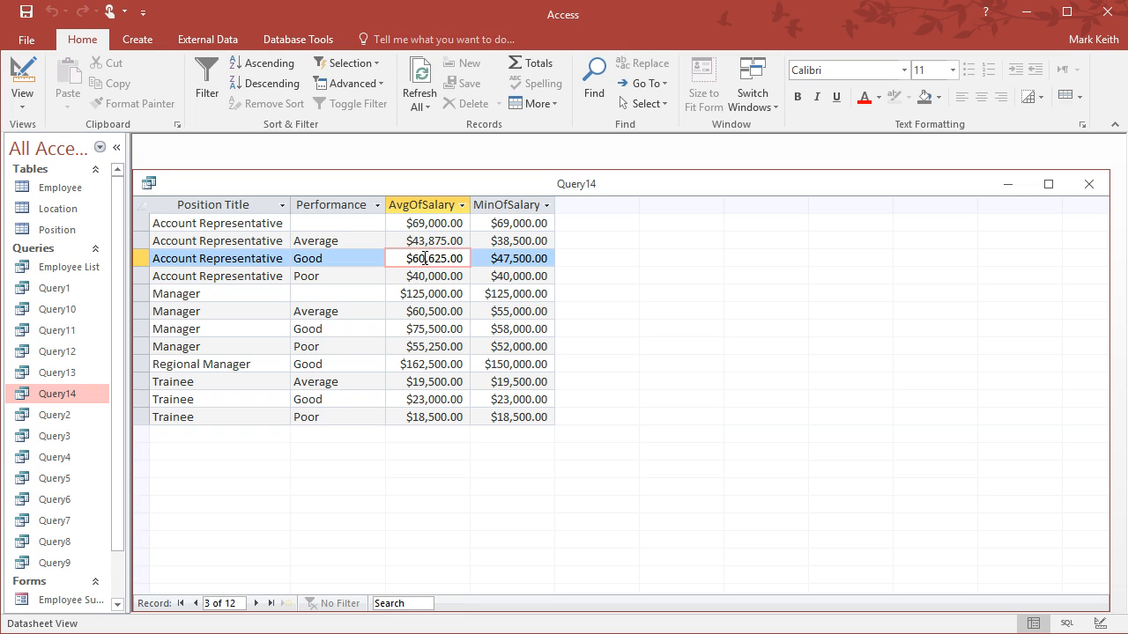
{"action": "left_click", "coordinate": [349, 224]}
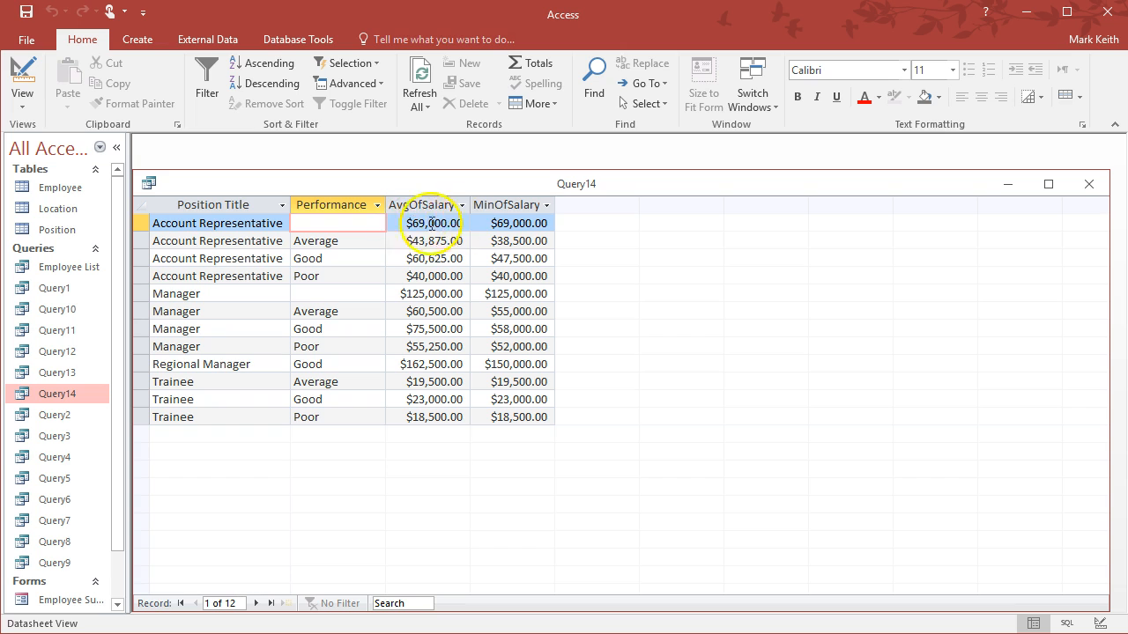
{"action": "left_click", "coordinate": [349, 313]}
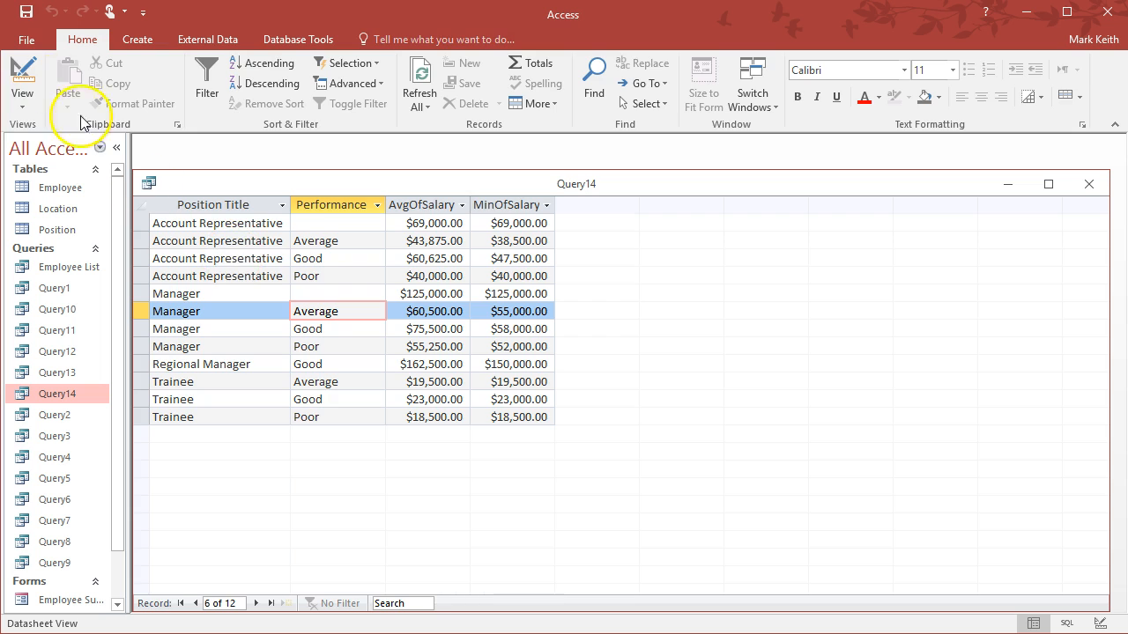
Step: Remove the Performance column in design view, and save and close Query14
{"action": "left_click", "coordinate": [23, 78]}
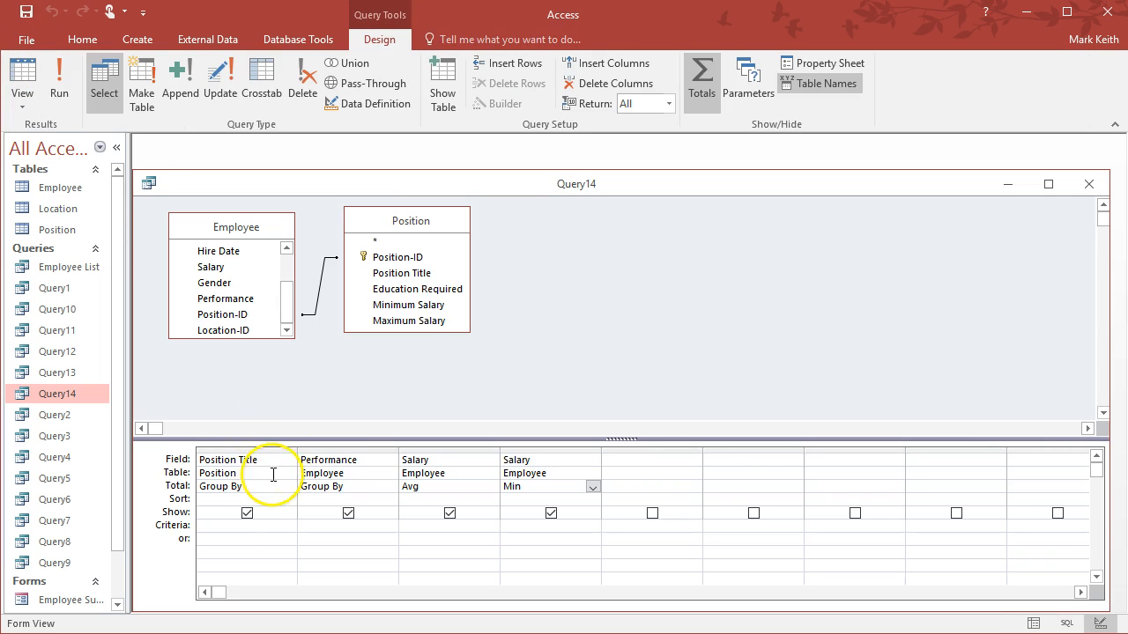
{"action": "left_click", "coordinate": [359, 447]}
{"action": "key", "text": "Delete"}
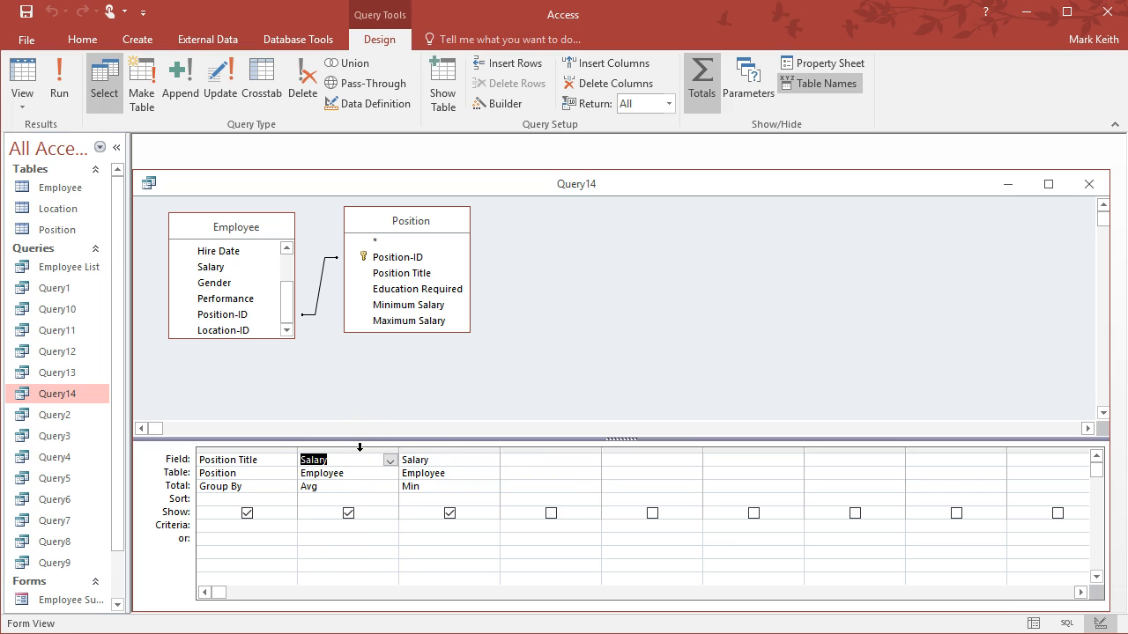
{"action": "left_click", "coordinate": [28, 13]}
{"action": "left_click", "coordinate": [1089, 184]}
Step: Switch to the exercise page in the browser and read question 15 on the crosstab query
{"action": "key", "text": "alt+Tab"}
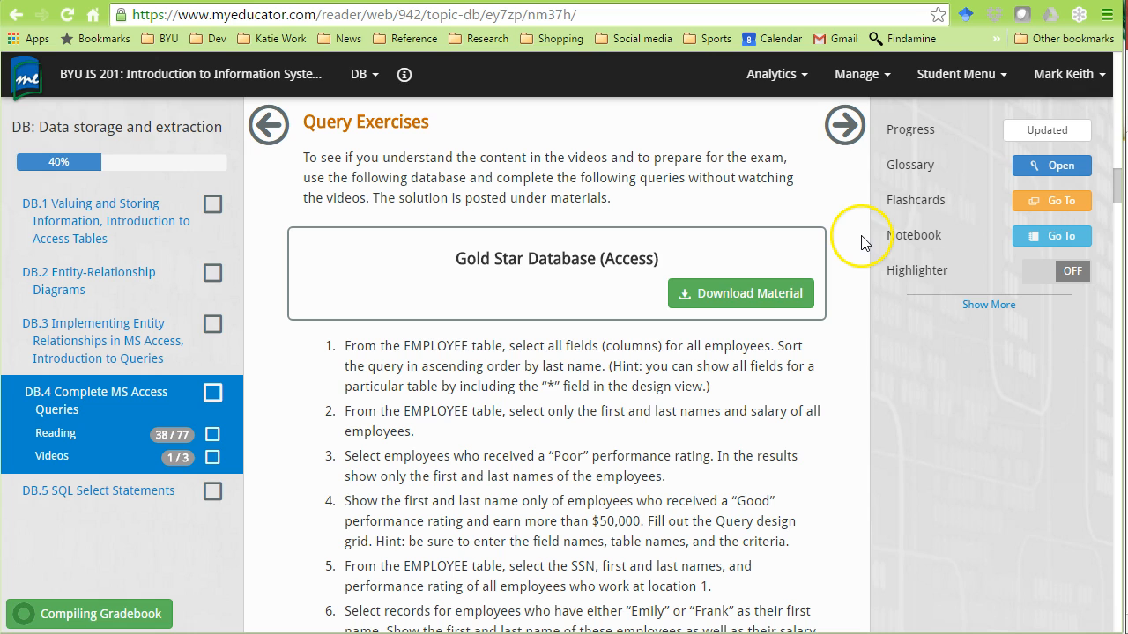
{"action": "left_click_drag", "start_coordinate": [1117, 185], "coordinate": [1117, 244]}
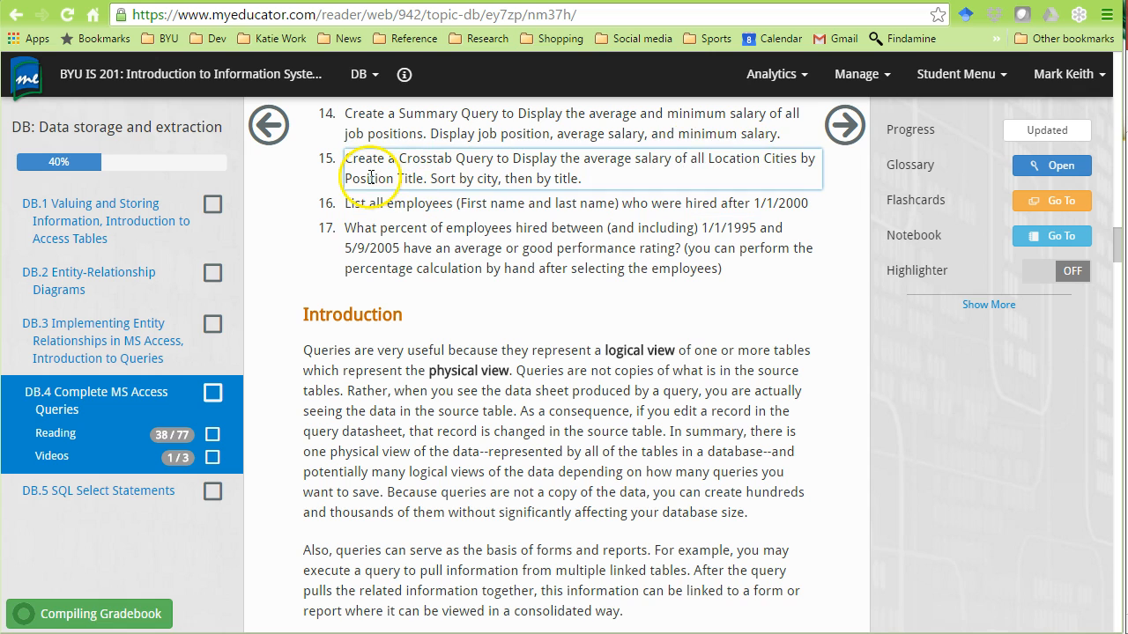
{"action": "left_click_drag", "start_coordinate": [800, 159], "coordinate": [328, 160]}
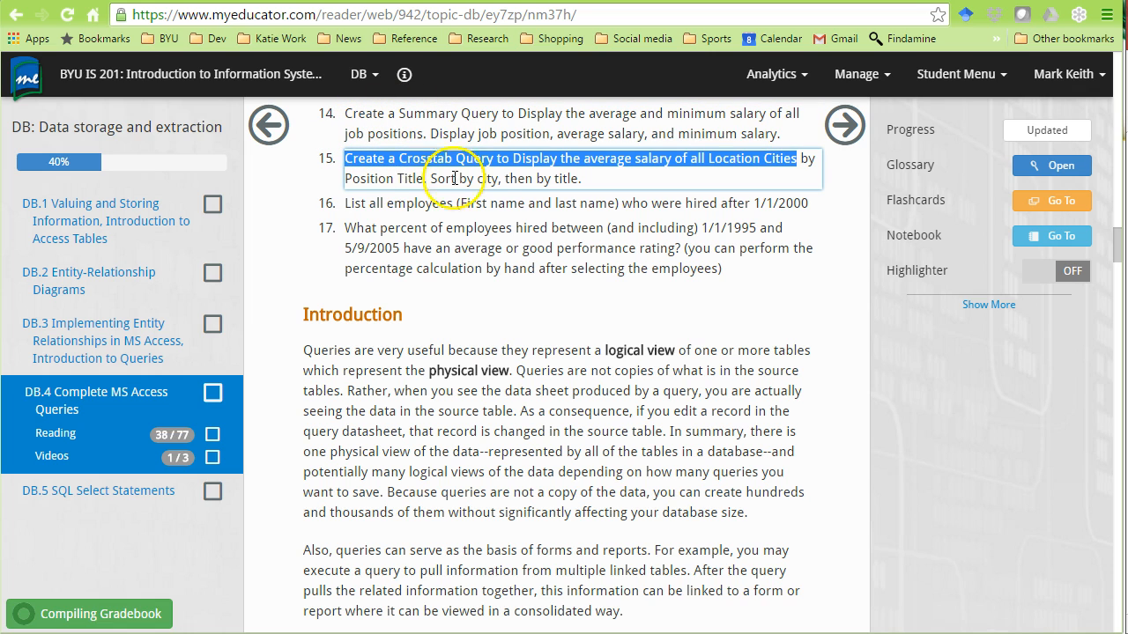
Step: Switch back to Access and create a query in design view with the Location, Employee and Position tables
{"action": "key", "text": "alt+Tab"}
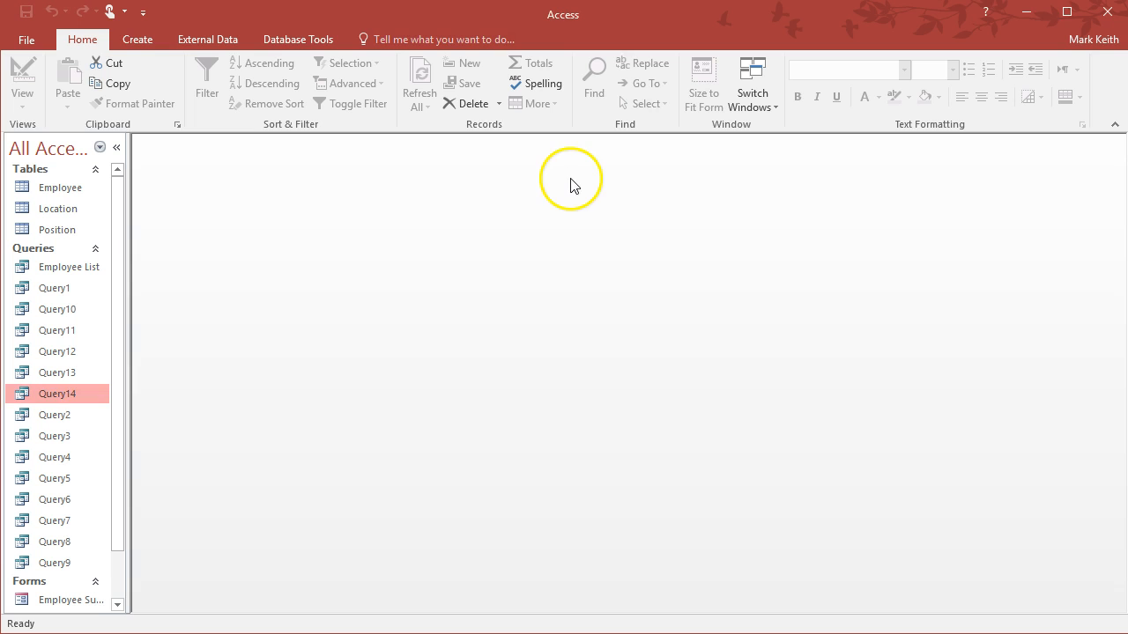
{"action": "left_click", "coordinate": [141, 40]}
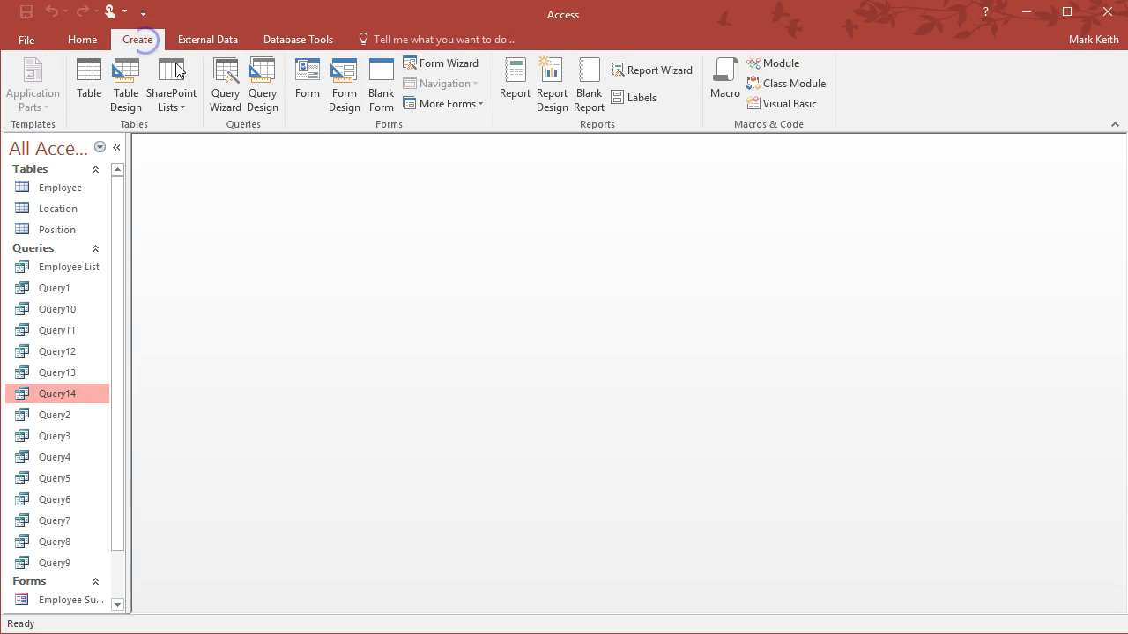
{"action": "left_click", "coordinate": [267, 73]}
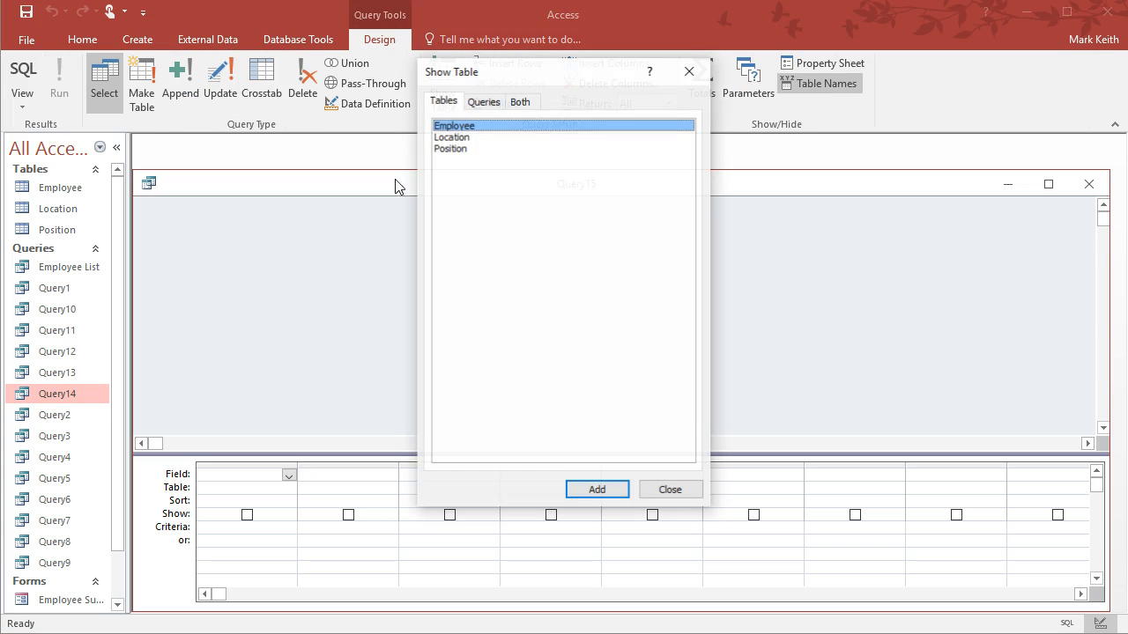
{"action": "double_click", "coordinate": [458, 136]}
{"action": "double_click", "coordinate": [465, 125]}
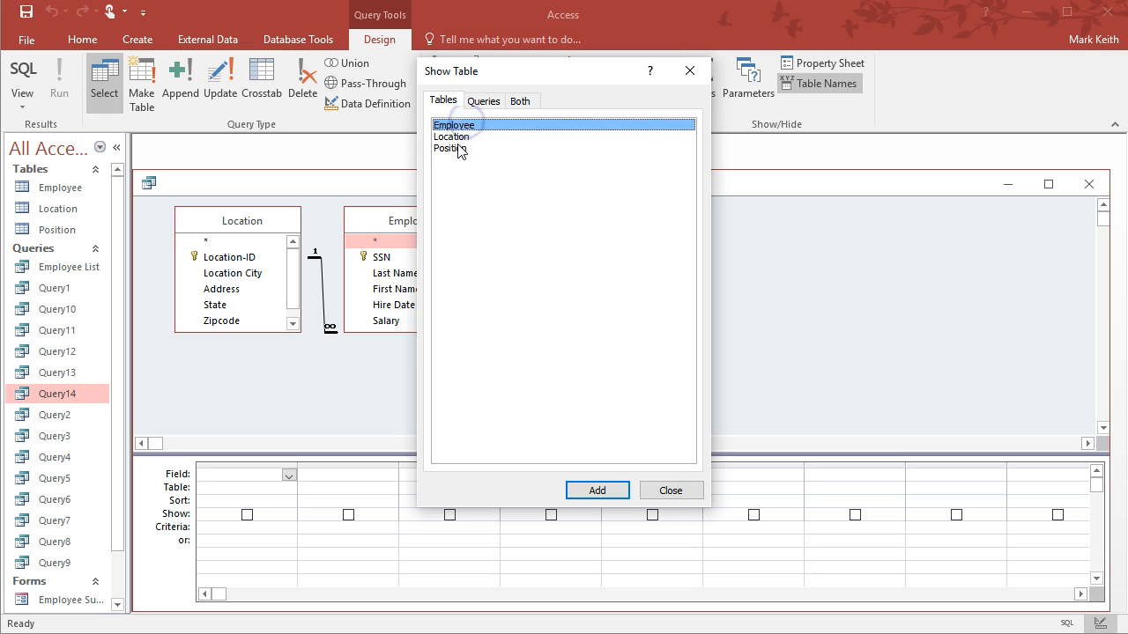
{"action": "double_click", "coordinate": [454, 148]}
{"action": "left_click", "coordinate": [668, 490]}
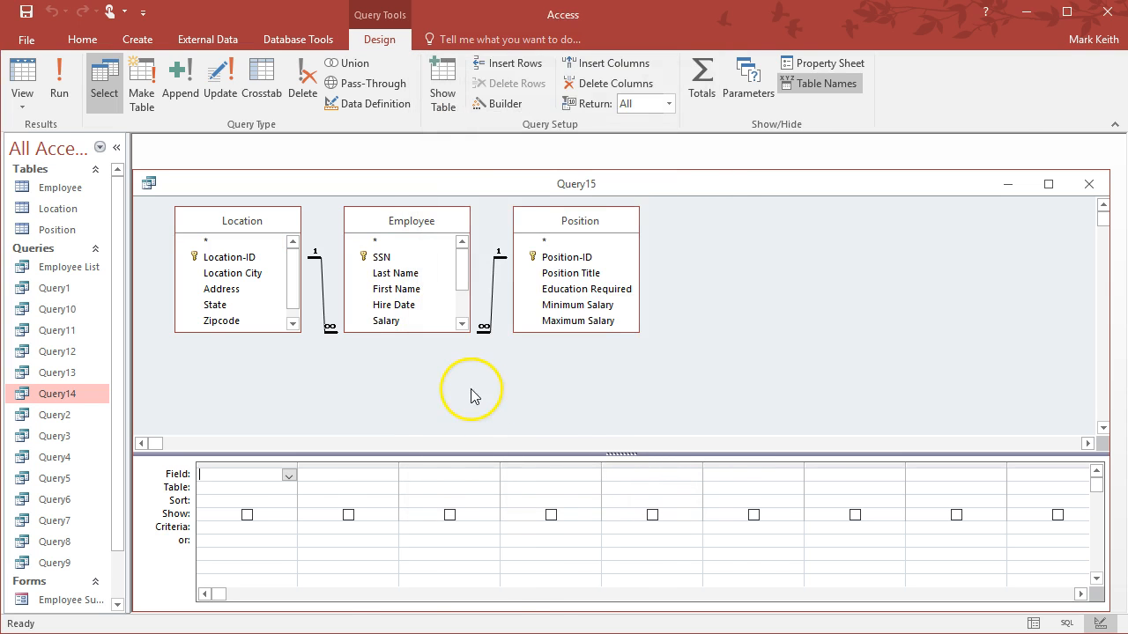
Step: Recheck question 15 and add the Location City, Position Title and Salary fields to the query
{"action": "key", "text": "alt+Tab"}
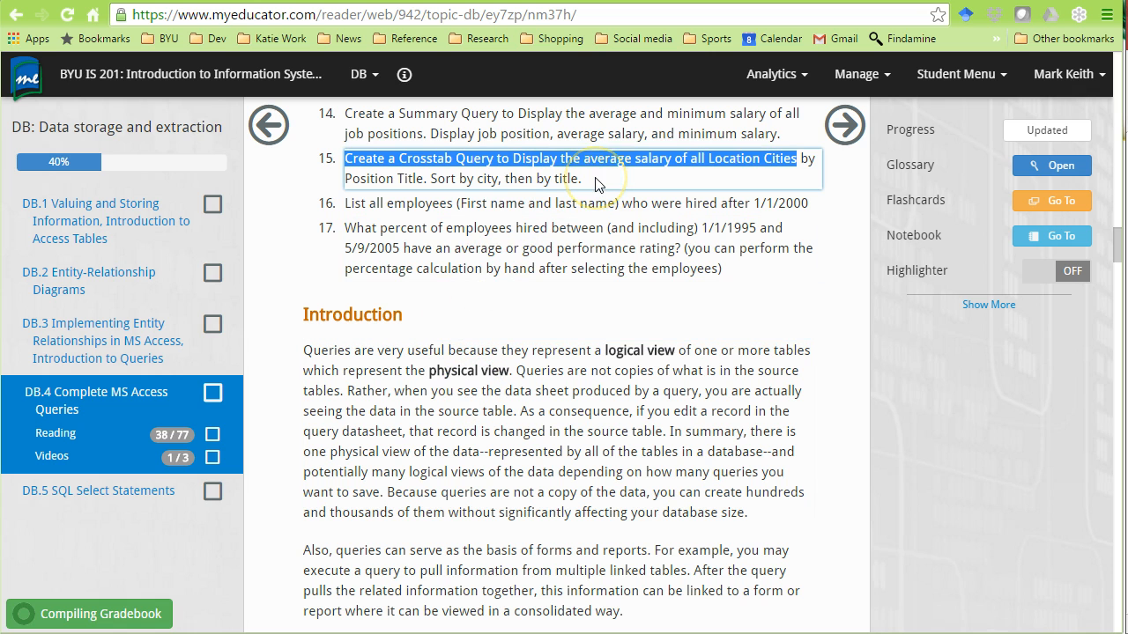
{"action": "key", "text": "alt+Tab"}
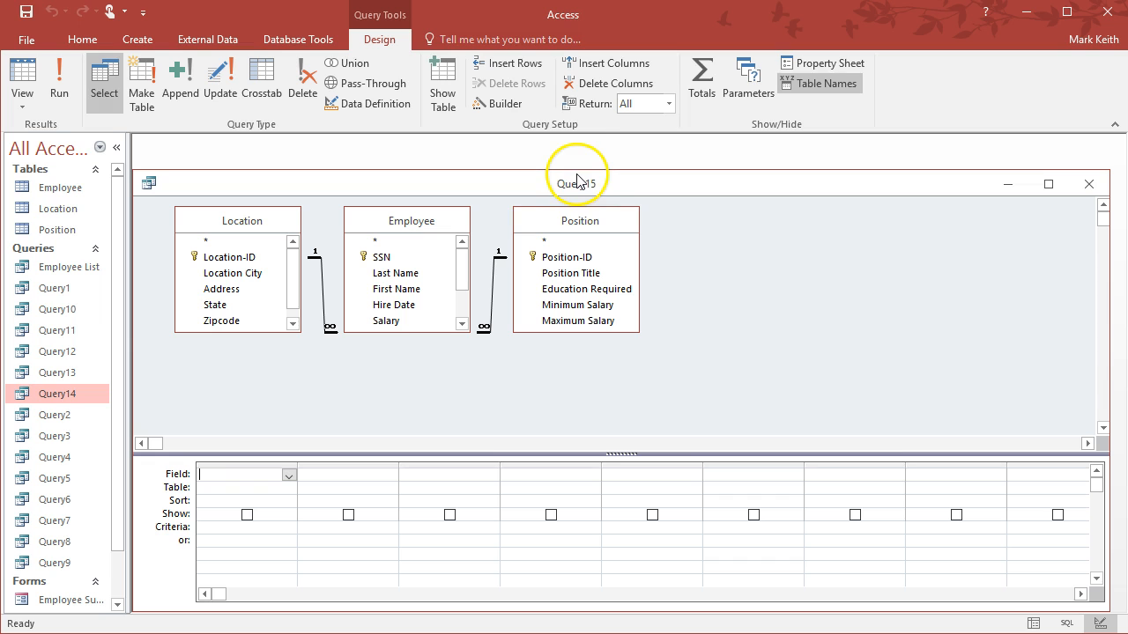
{"action": "double_click", "coordinate": [228, 273]}
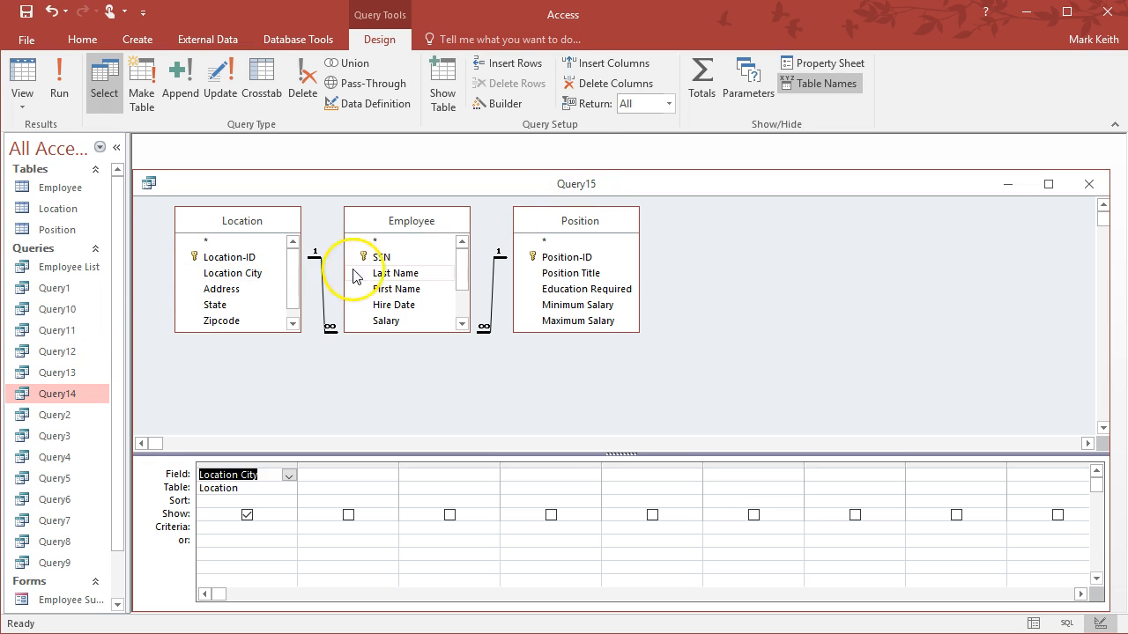
{"action": "double_click", "coordinate": [571, 273]}
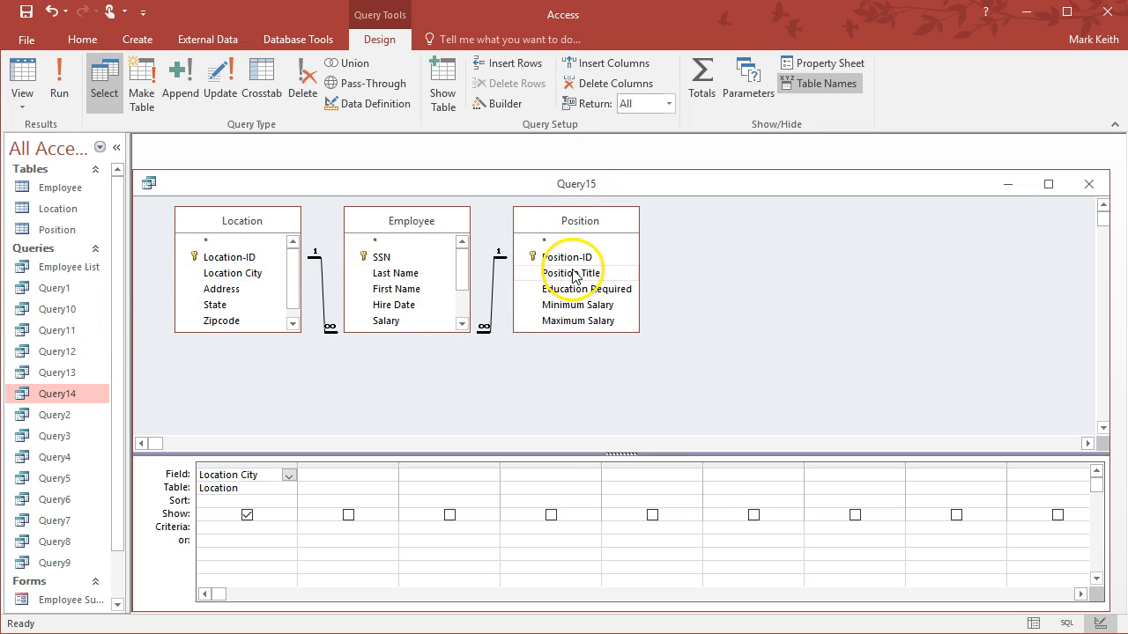
{"action": "double_click", "coordinate": [385, 321]}
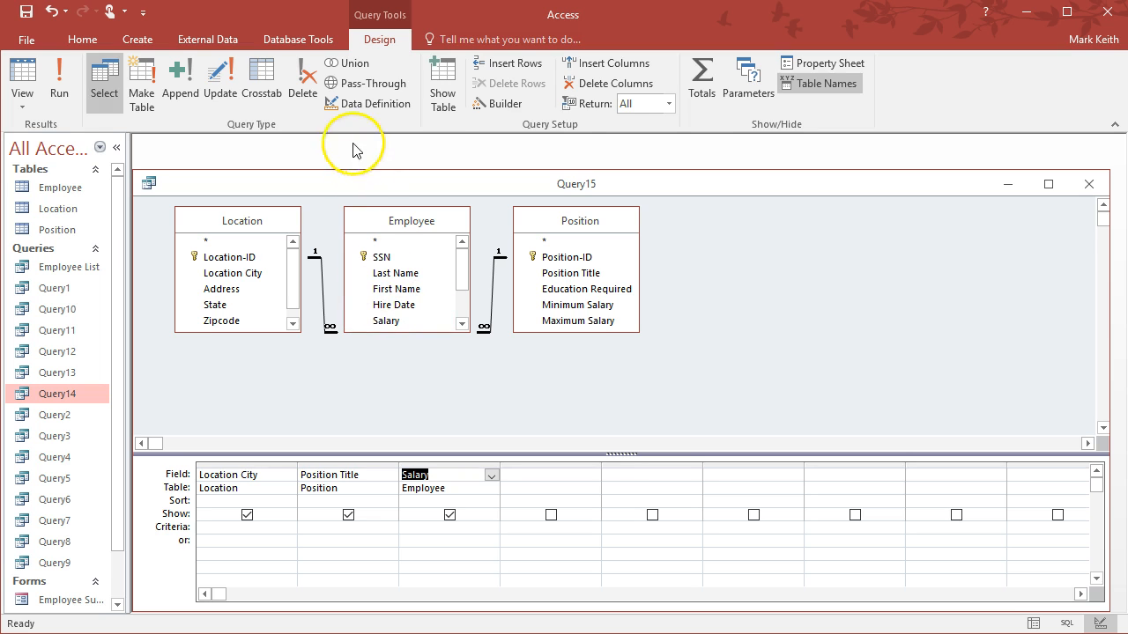
Step: Change the query type to Crosstab and set the Salary column's total to Avg
{"action": "left_click", "coordinate": [702, 85]}
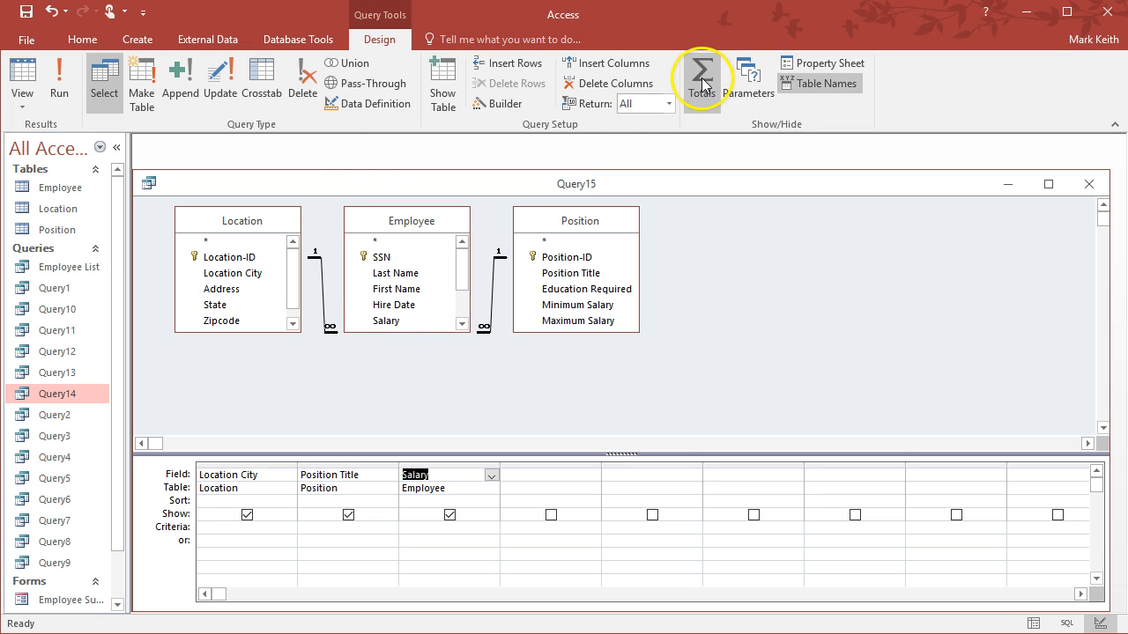
{"action": "left_click", "coordinate": [261, 90]}
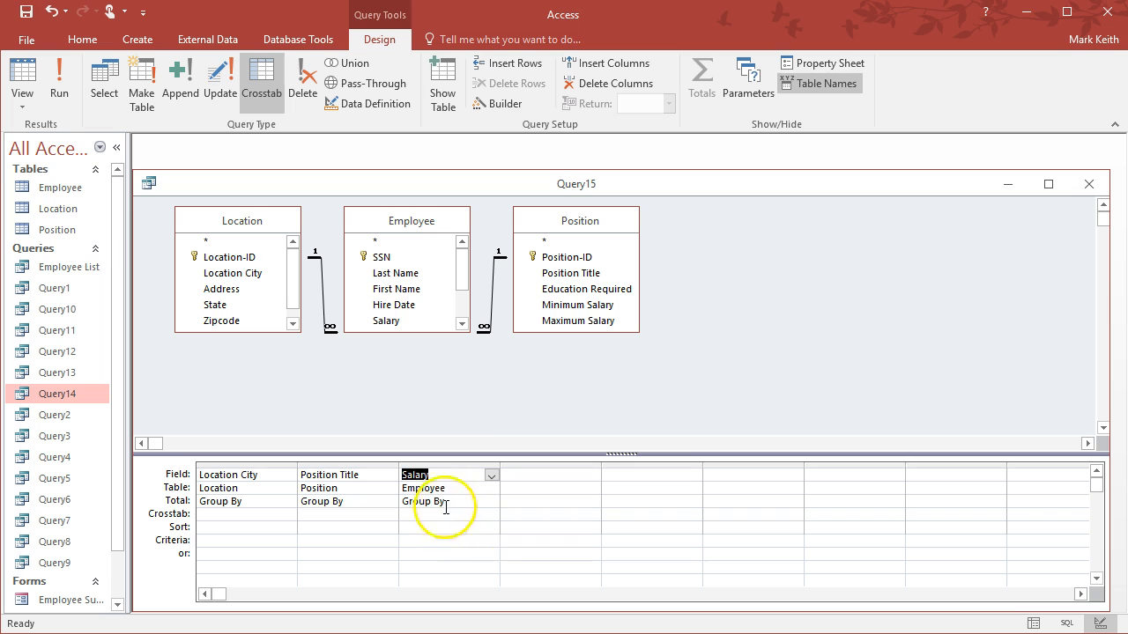
{"action": "left_click", "coordinate": [489, 501]}
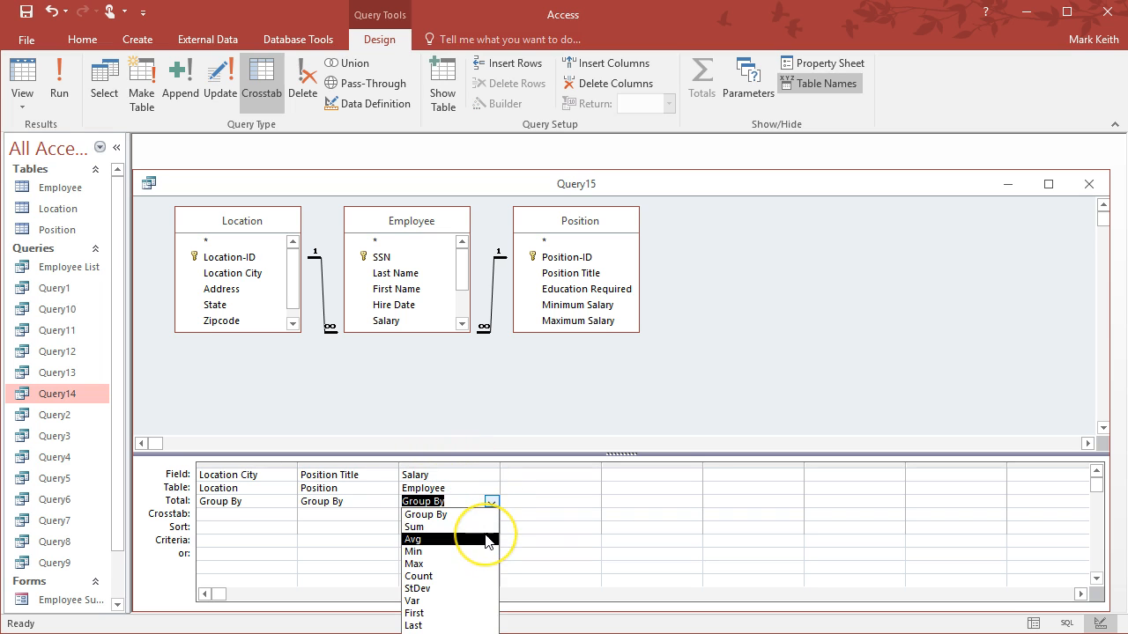
{"action": "left_click", "coordinate": [487, 539]}
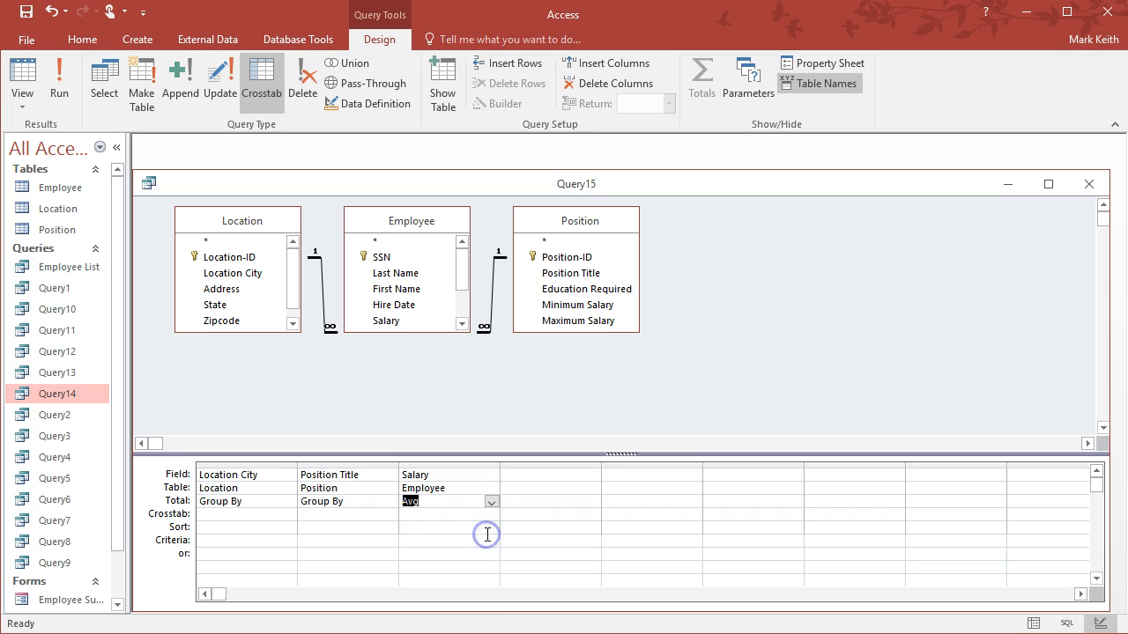
Step: Set the Crosstab options: Location City as Row Heading, Position Title as Column Heading and Salary as Value
{"action": "left_click", "coordinate": [258, 516]}
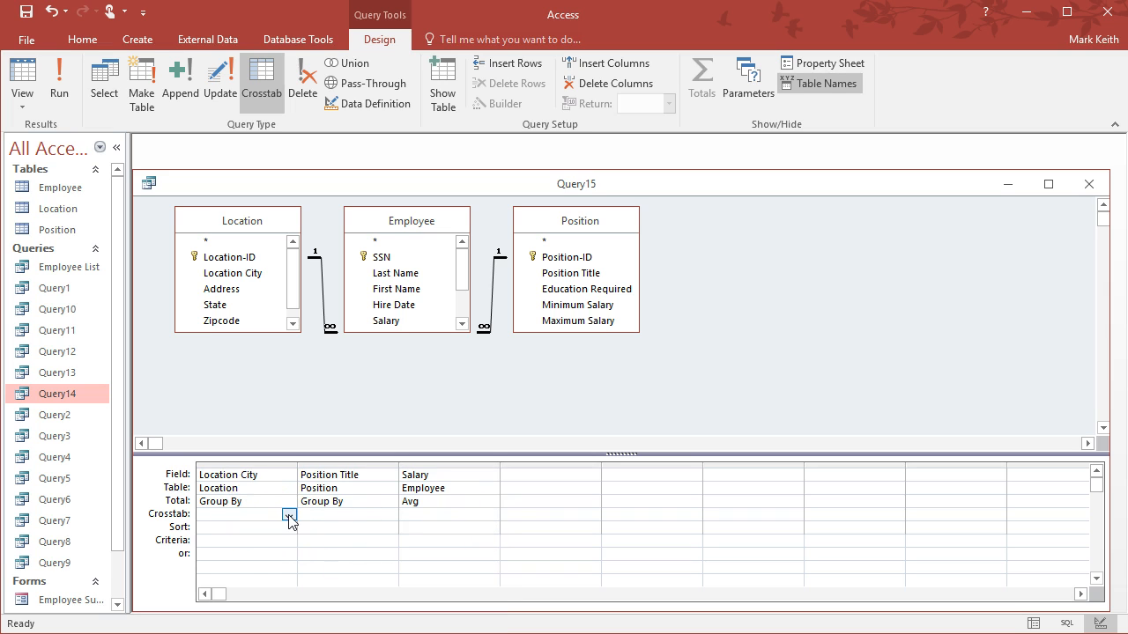
{"action": "left_click", "coordinate": [289, 516]}
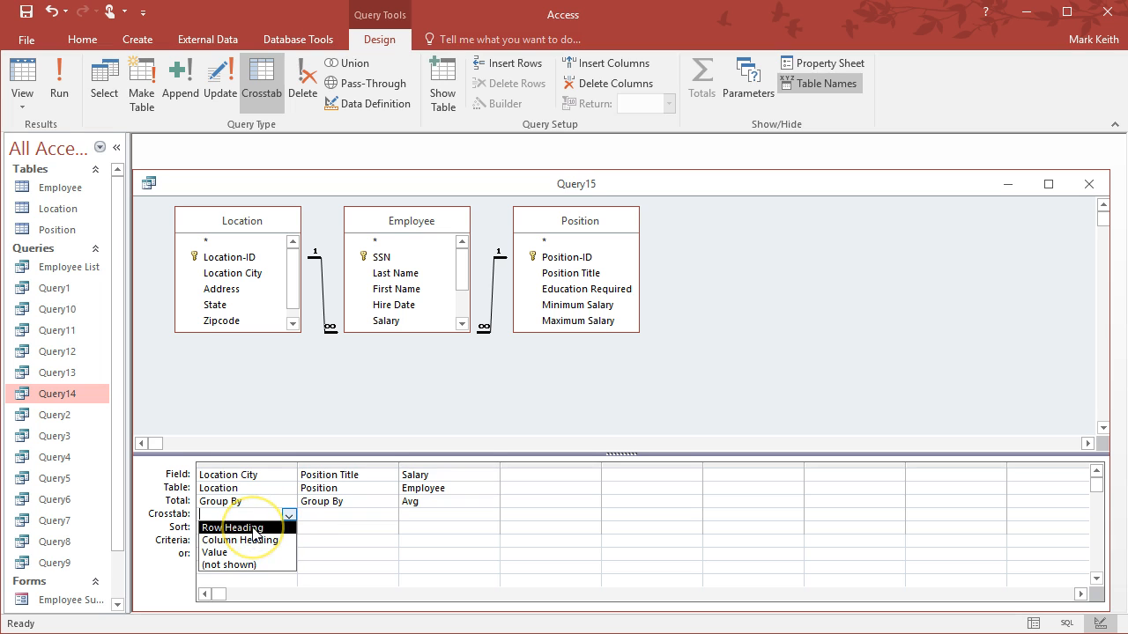
{"action": "left_click", "coordinate": [253, 529]}
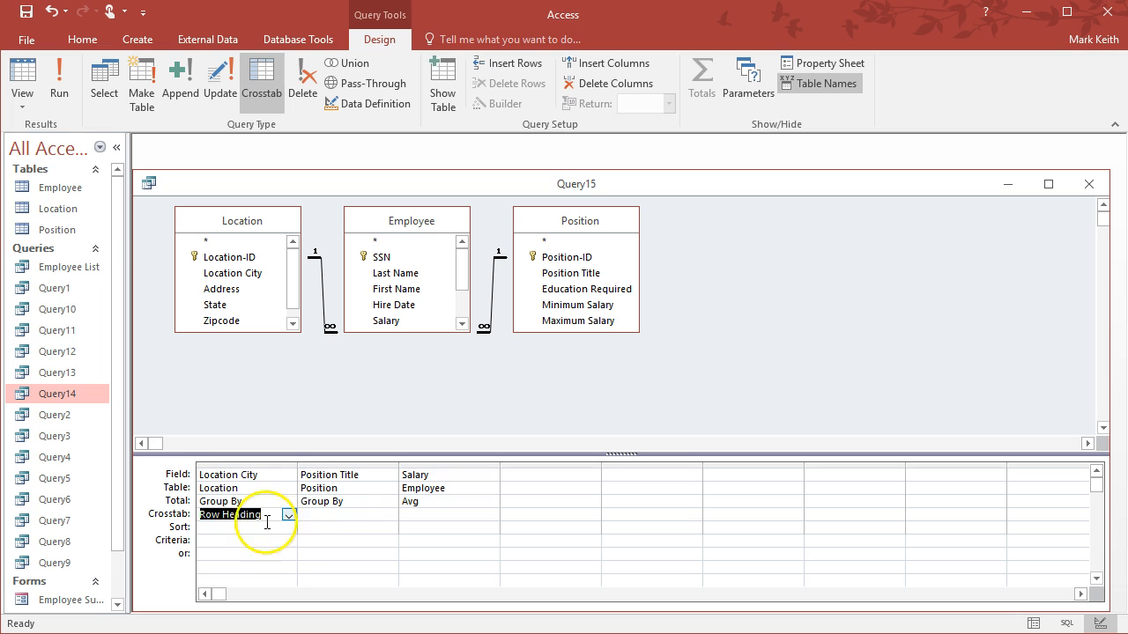
{"action": "left_click", "coordinate": [337, 516]}
{"action": "left_click", "coordinate": [389, 516]}
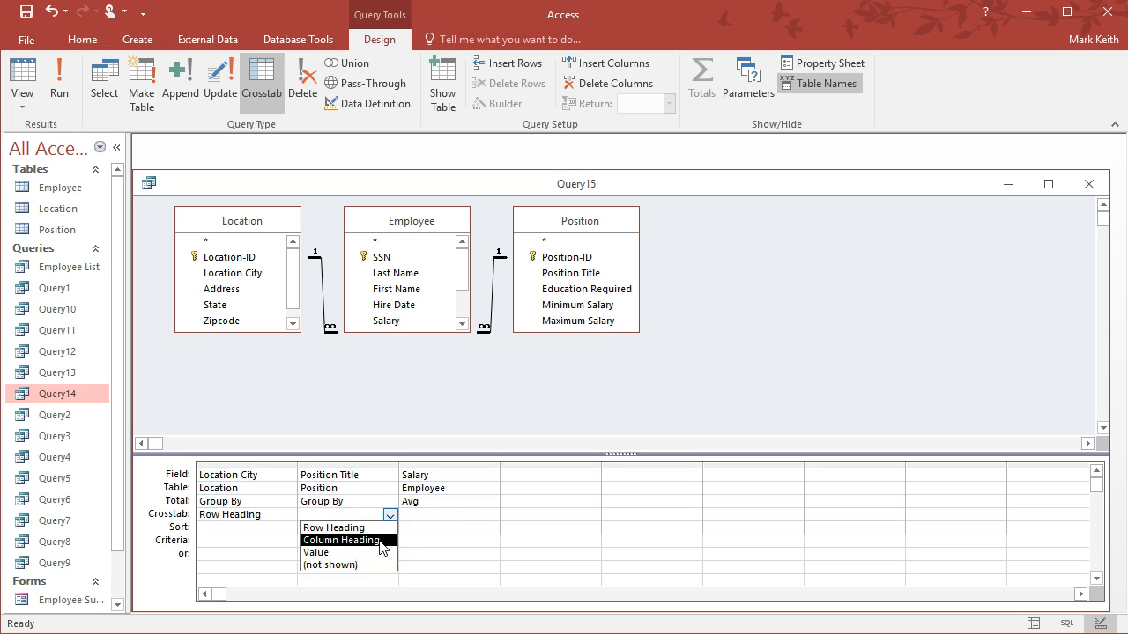
{"action": "left_click", "coordinate": [380, 541]}
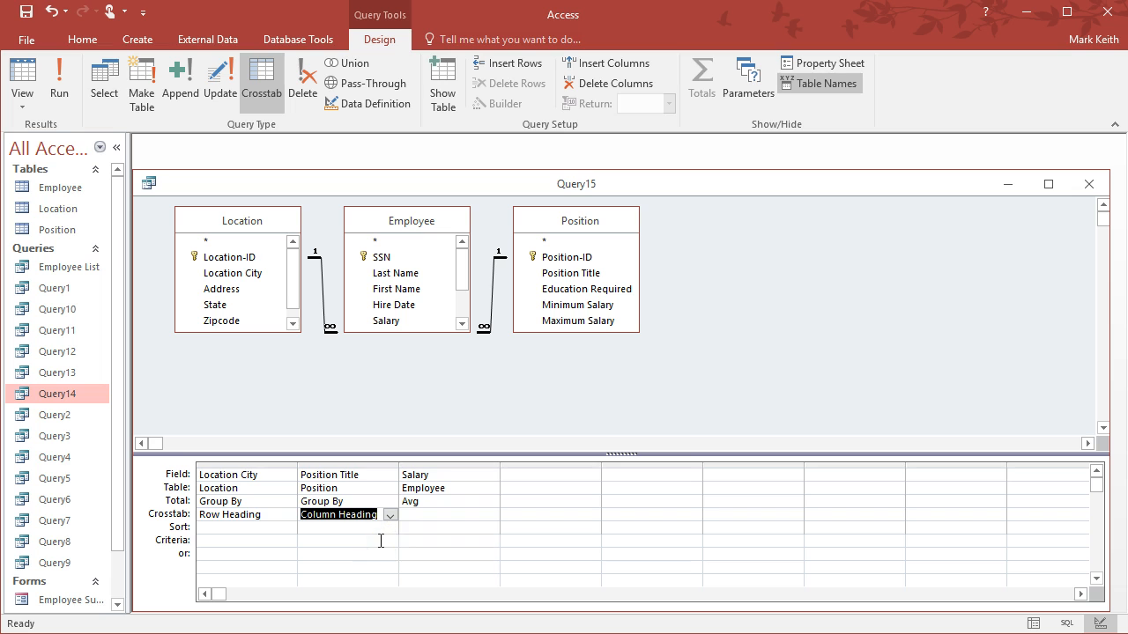
{"action": "left_click", "coordinate": [449, 514]}
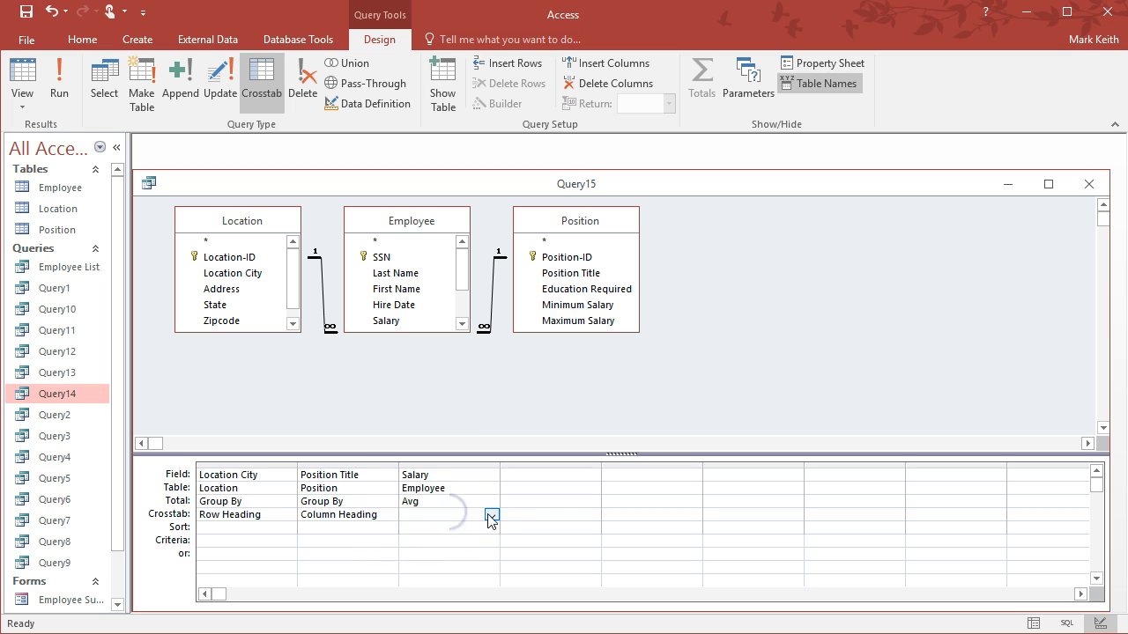
{"action": "left_click", "coordinate": [490, 516]}
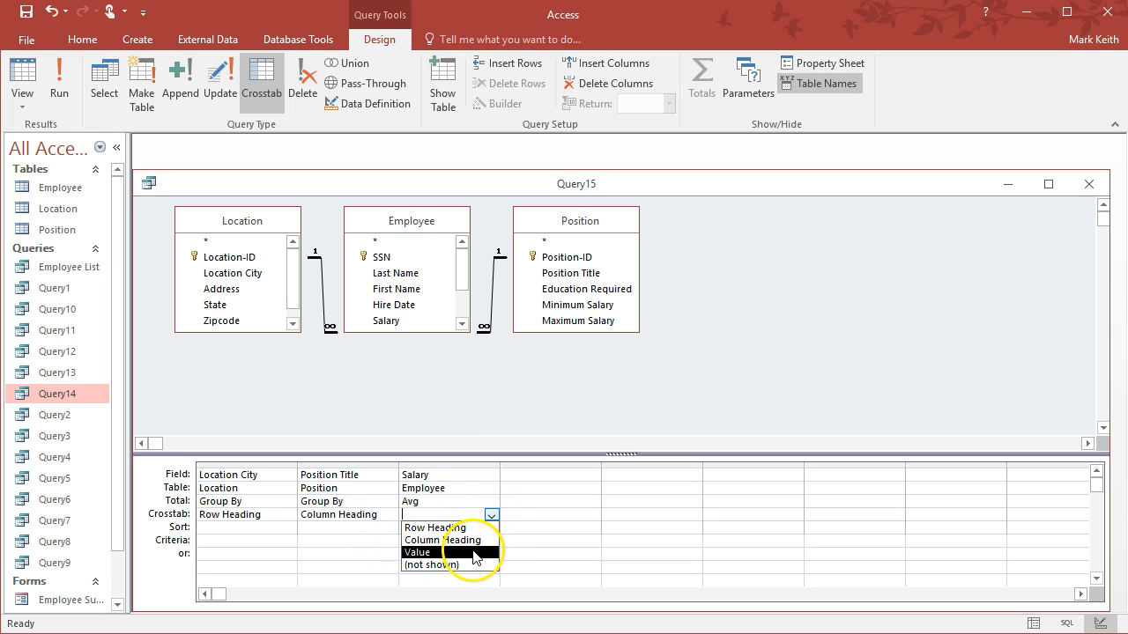
{"action": "left_click", "coordinate": [417, 553]}
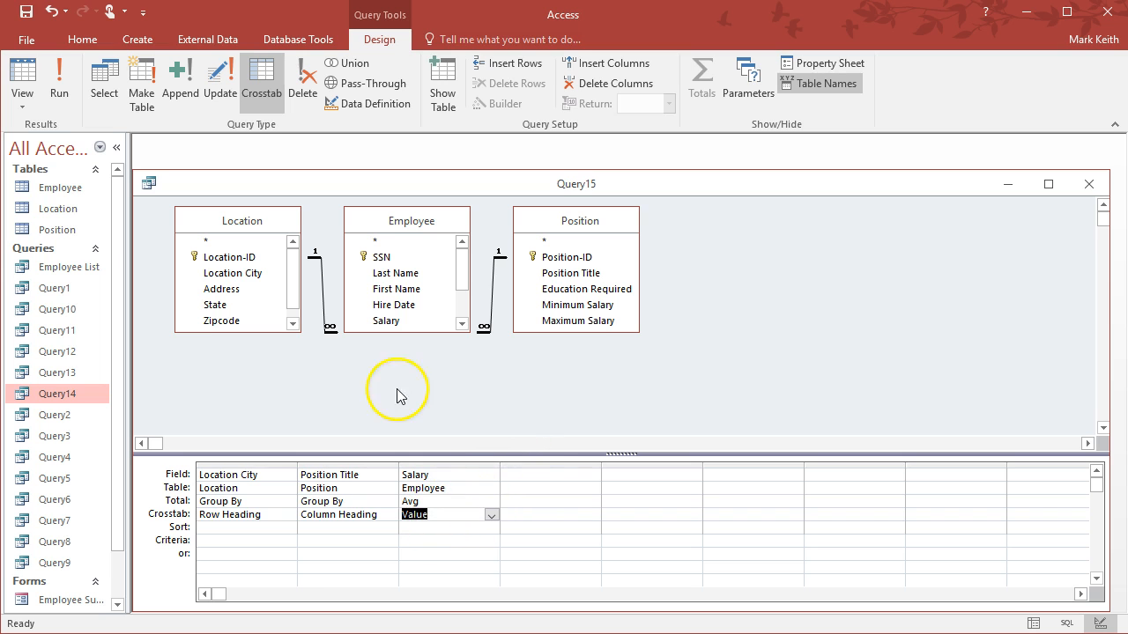
Step: Run the crosstab query, review the average salaries by city and position, and return to design view
{"action": "left_click", "coordinate": [64, 81]}
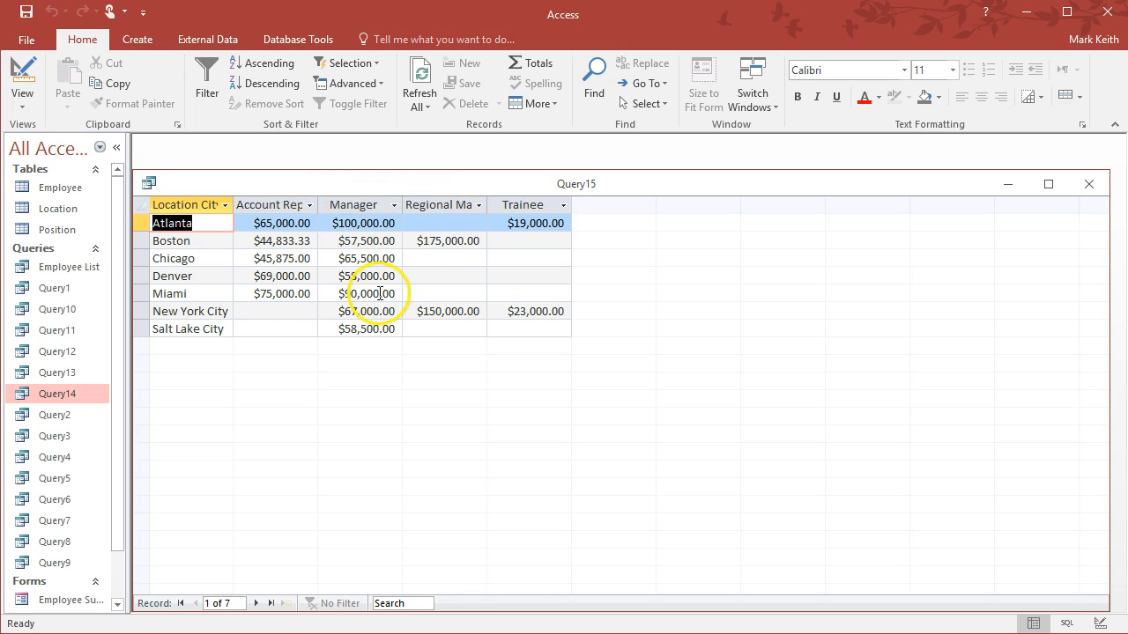
{"action": "left_click", "coordinate": [459, 259]}
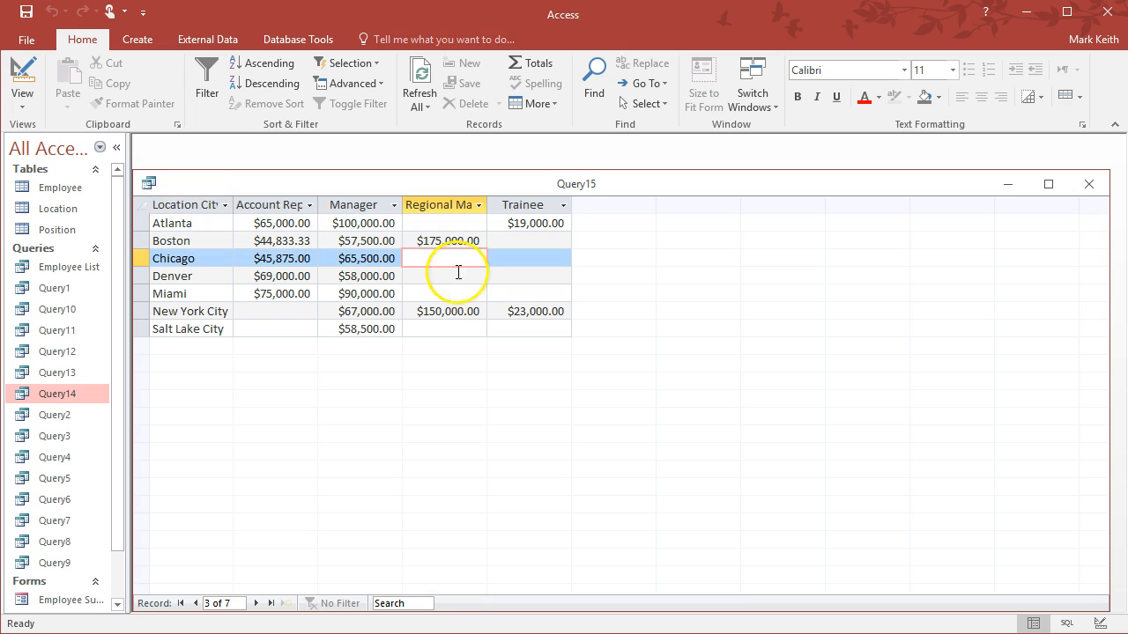
{"action": "left_click", "coordinate": [511, 328]}
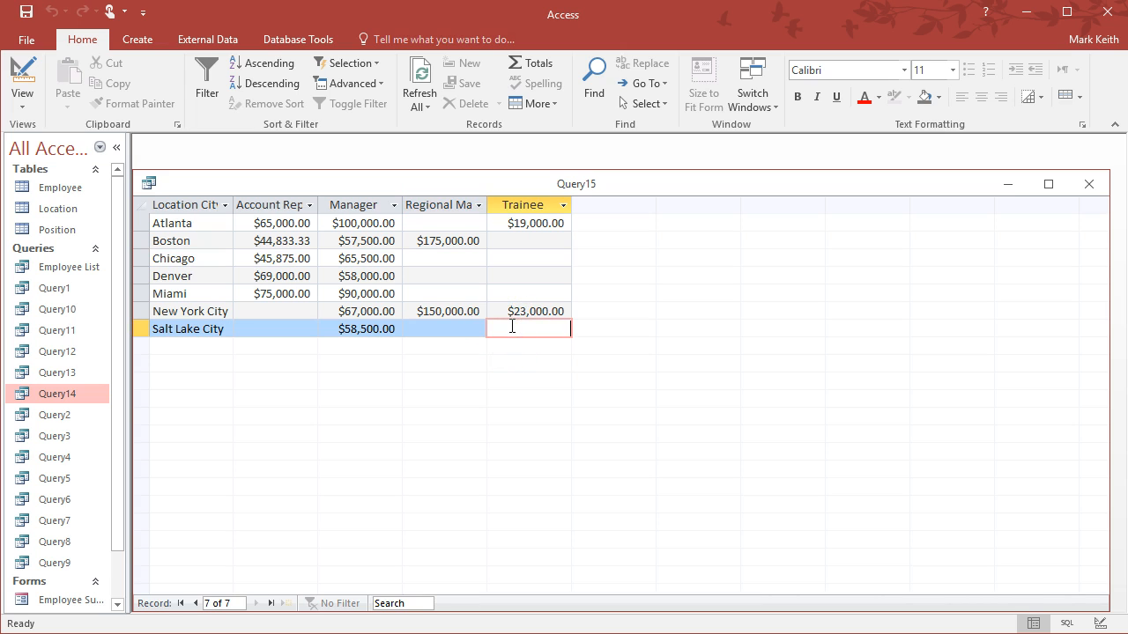
{"action": "left_click", "coordinate": [21, 72]}
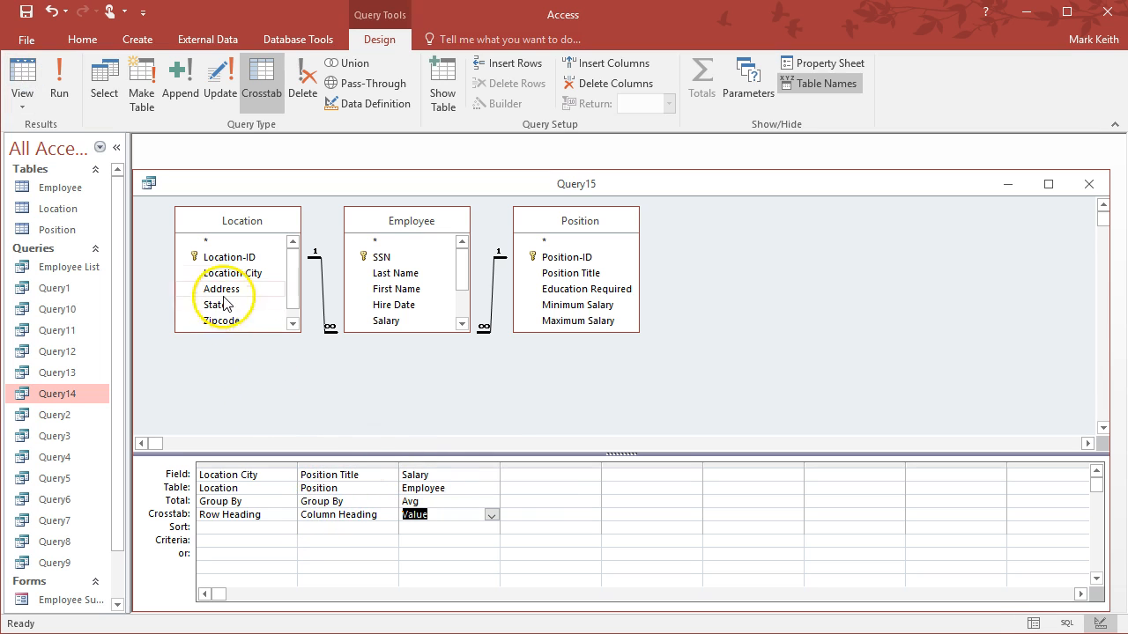
Step: Try running the crosstab with a second Salary column totalled by StDev as another Value, and delete that column
{"action": "double_click", "coordinate": [385, 321]}
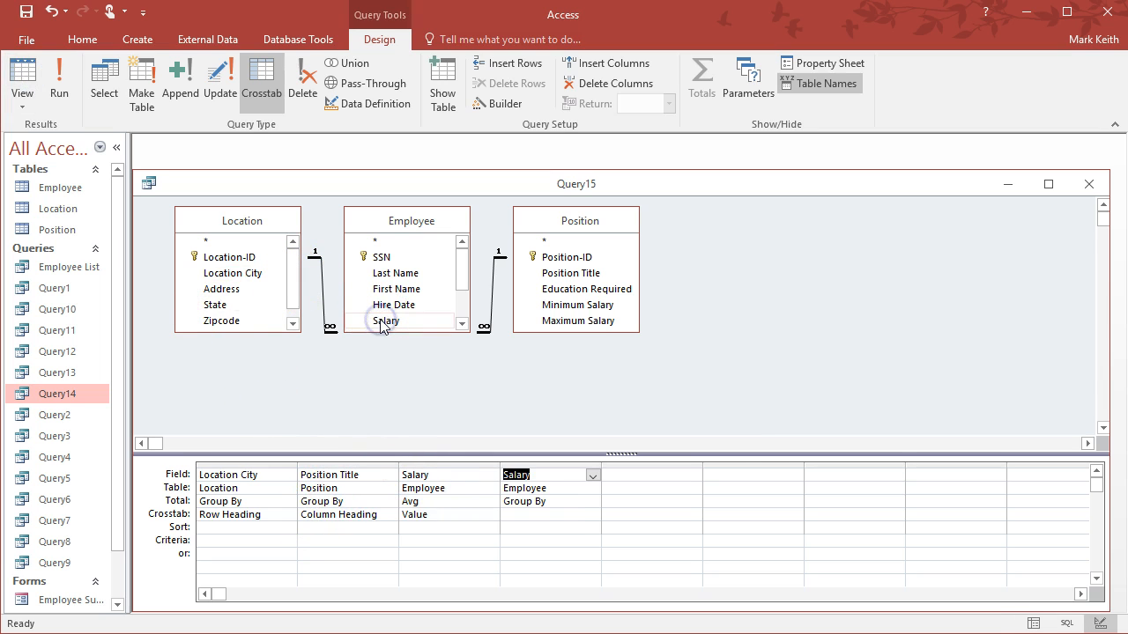
{"action": "left_click", "coordinate": [592, 502]}
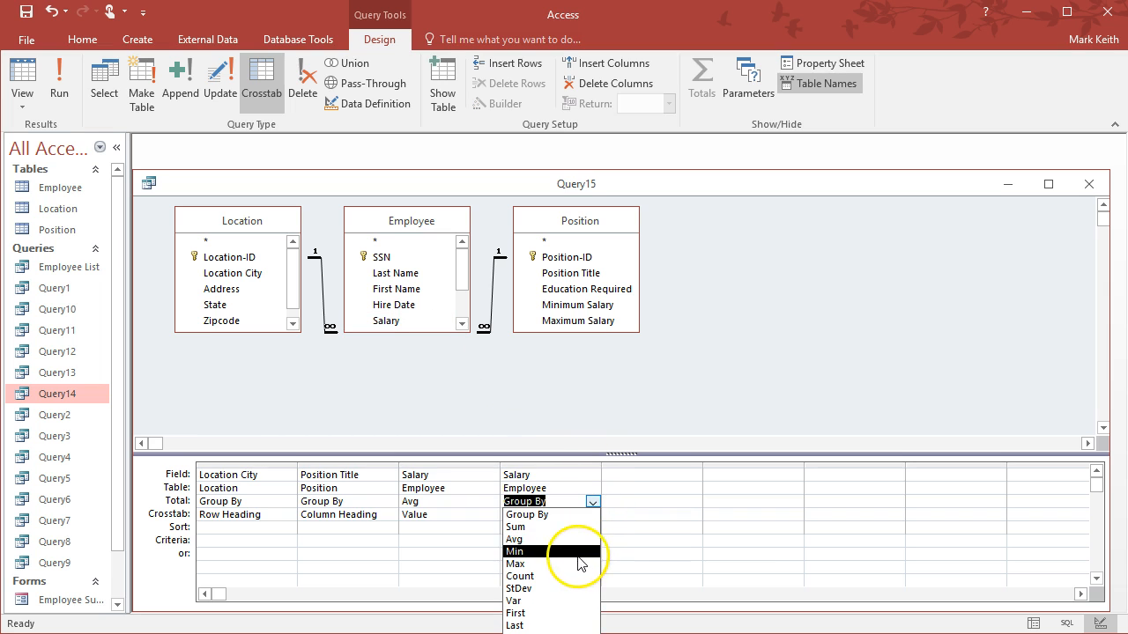
{"action": "left_click", "coordinate": [569, 588]}
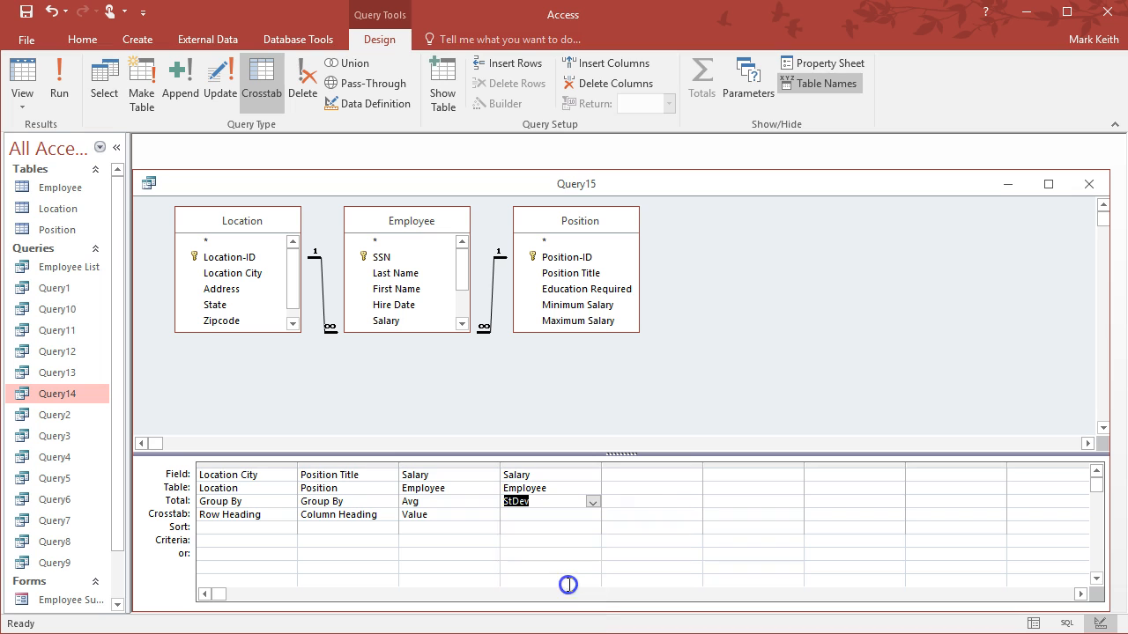
{"action": "left_click", "coordinate": [578, 518]}
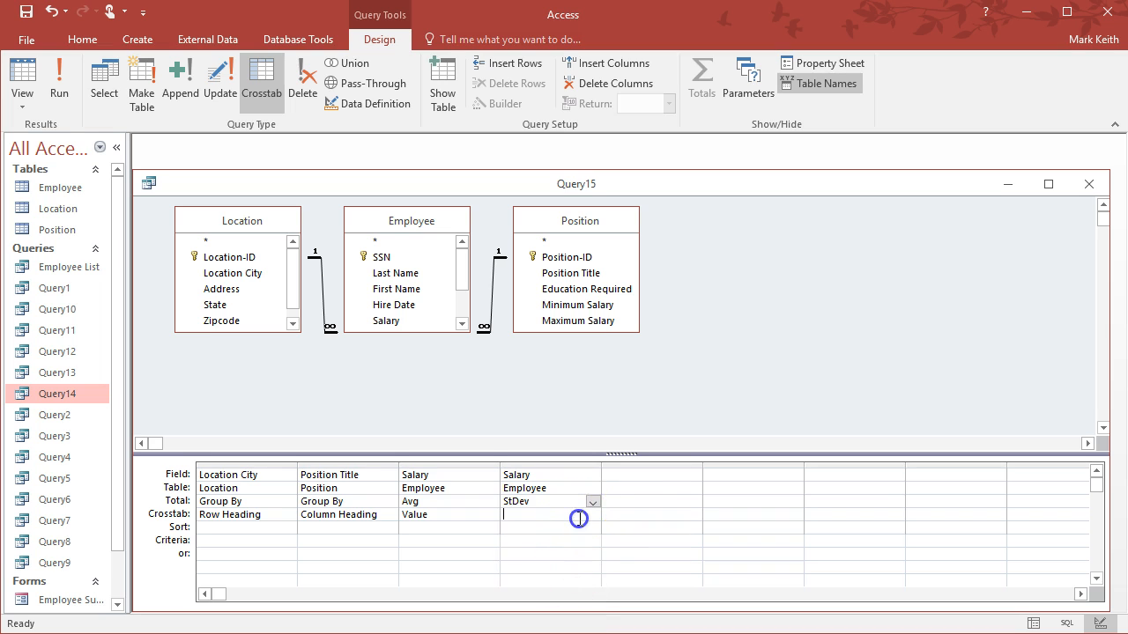
{"action": "left_click", "coordinate": [592, 516]}
{"action": "left_click", "coordinate": [574, 552]}
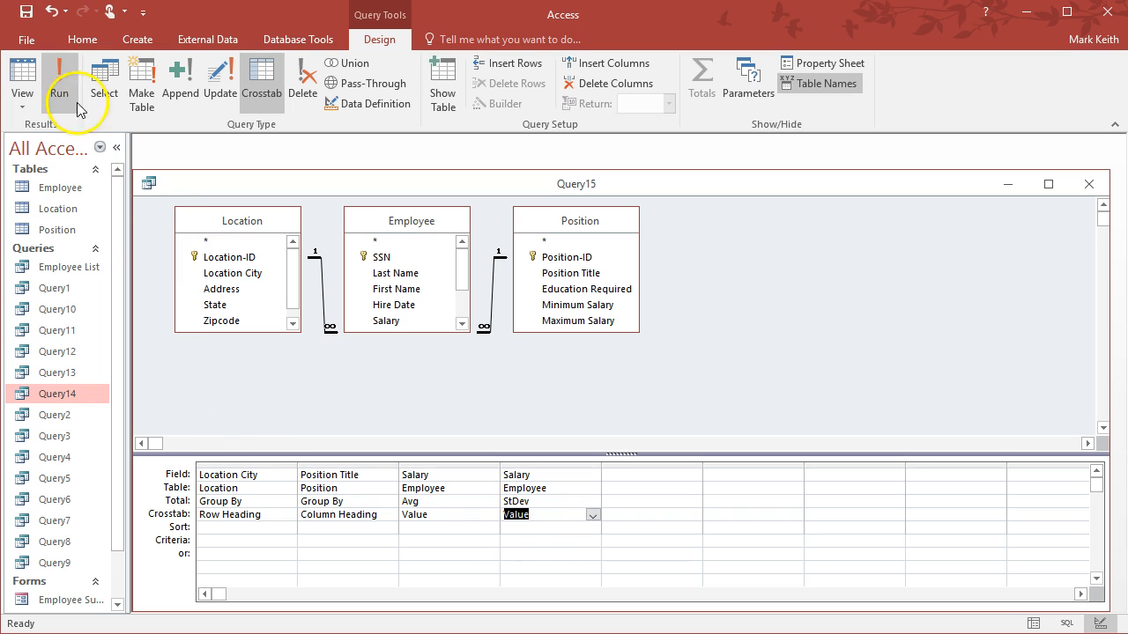
{"action": "left_click", "coordinate": [59, 81]}
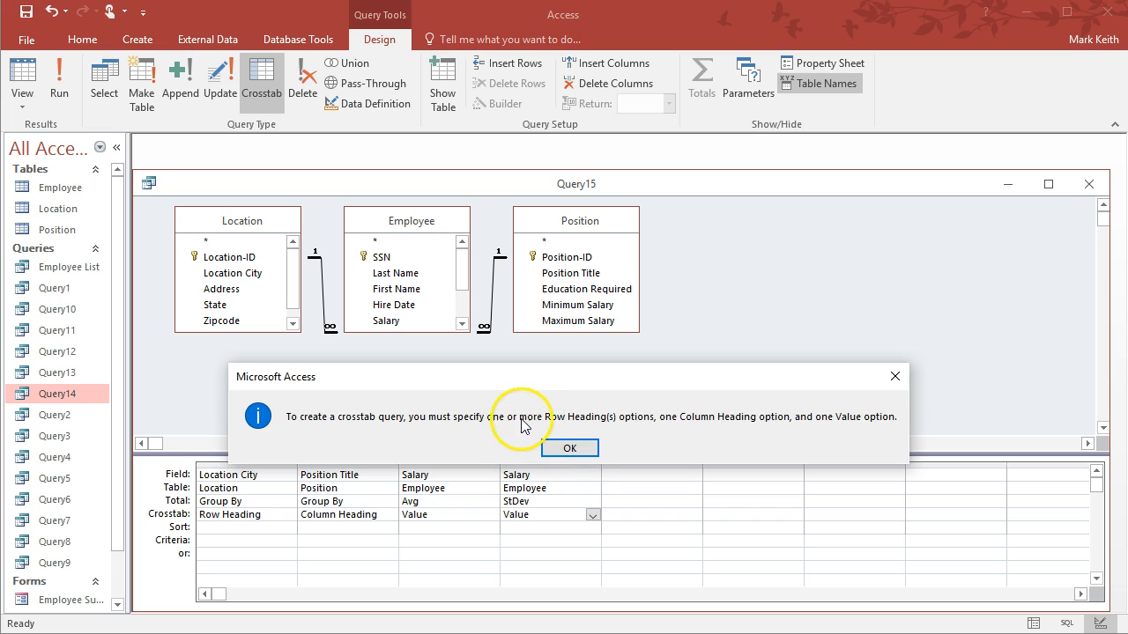
{"action": "left_click", "coordinate": [569, 452]}
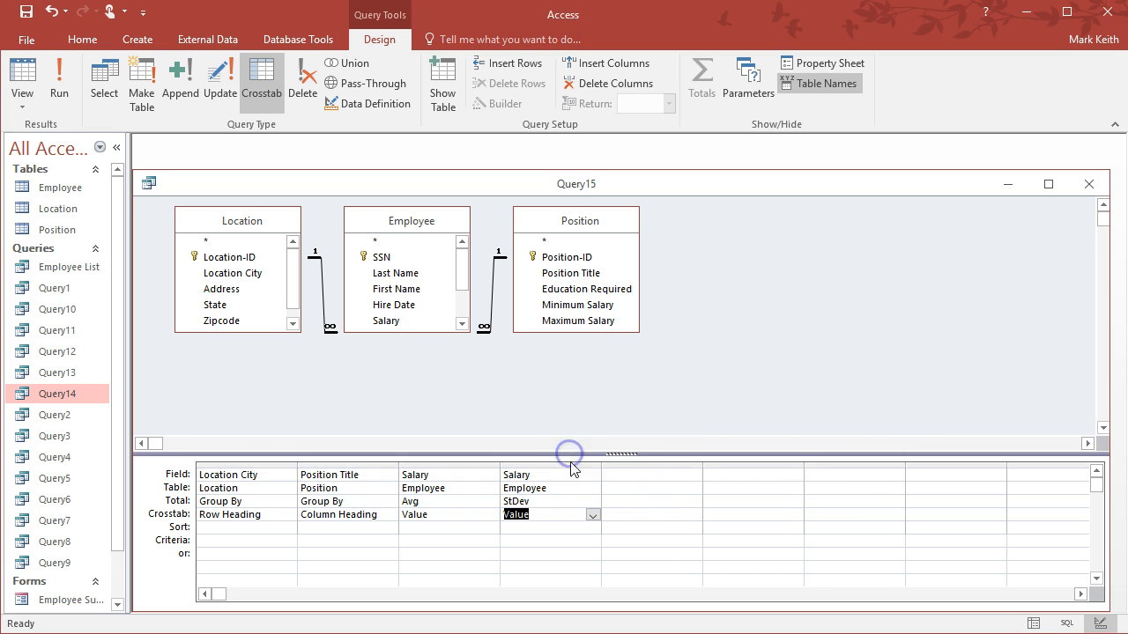
{"action": "left_click", "coordinate": [563, 465]}
{"action": "key", "text": "Delete"}
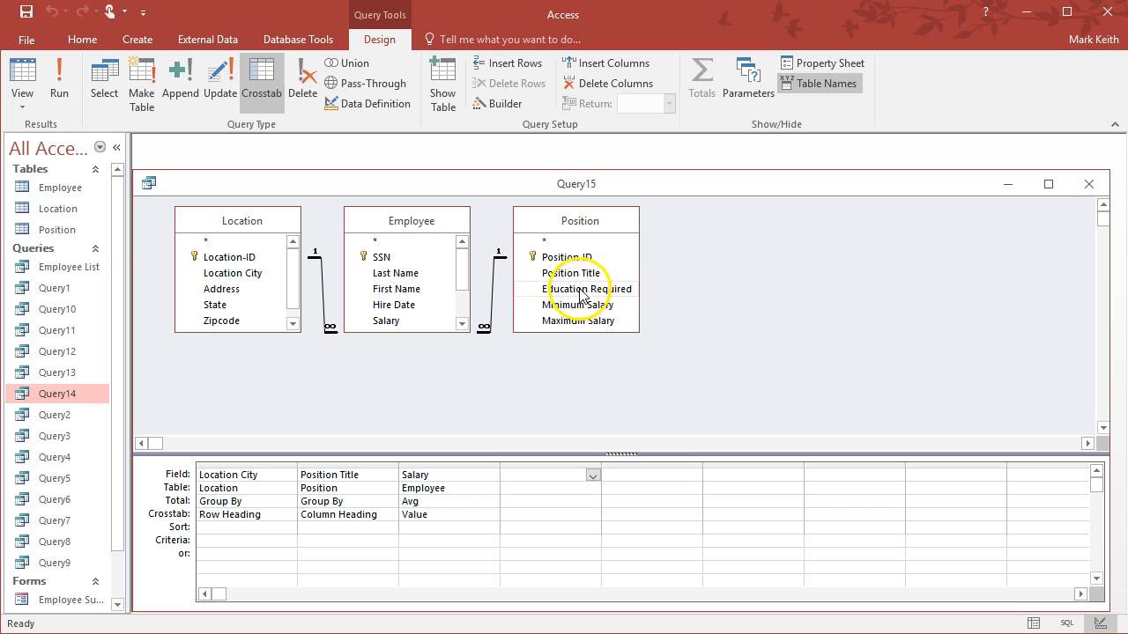
Step: Add the Employee table's Performance field as a second Row Heading and run the crosstab query
{"action": "left_click_drag", "start_coordinate": [463, 266], "coordinate": [461, 310]}
{"action": "left_click", "coordinate": [420, 293]}
{"action": "double_click", "coordinate": [419, 292]}
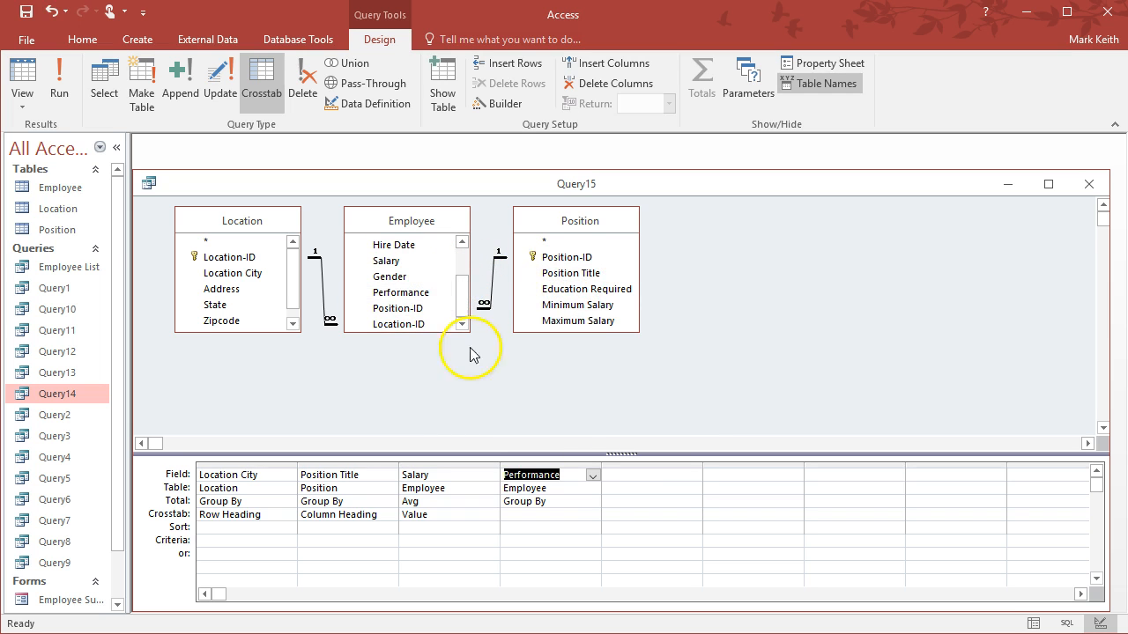
{"action": "left_click", "coordinate": [592, 514]}
{"action": "left_click", "coordinate": [585, 528]}
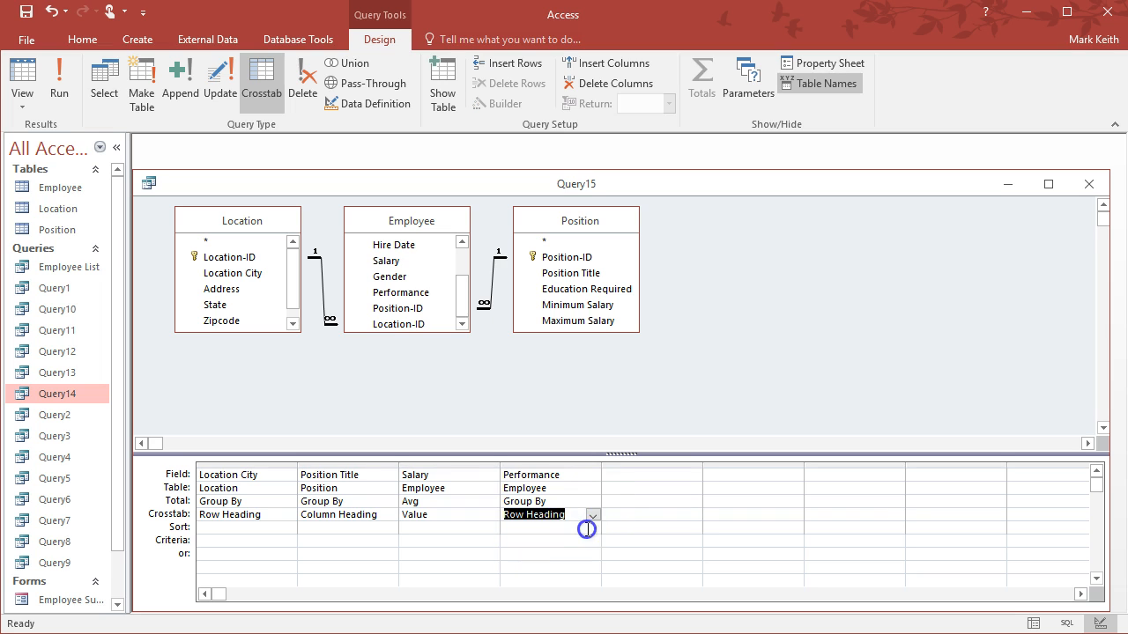
{"action": "left_click", "coordinate": [72, 86]}
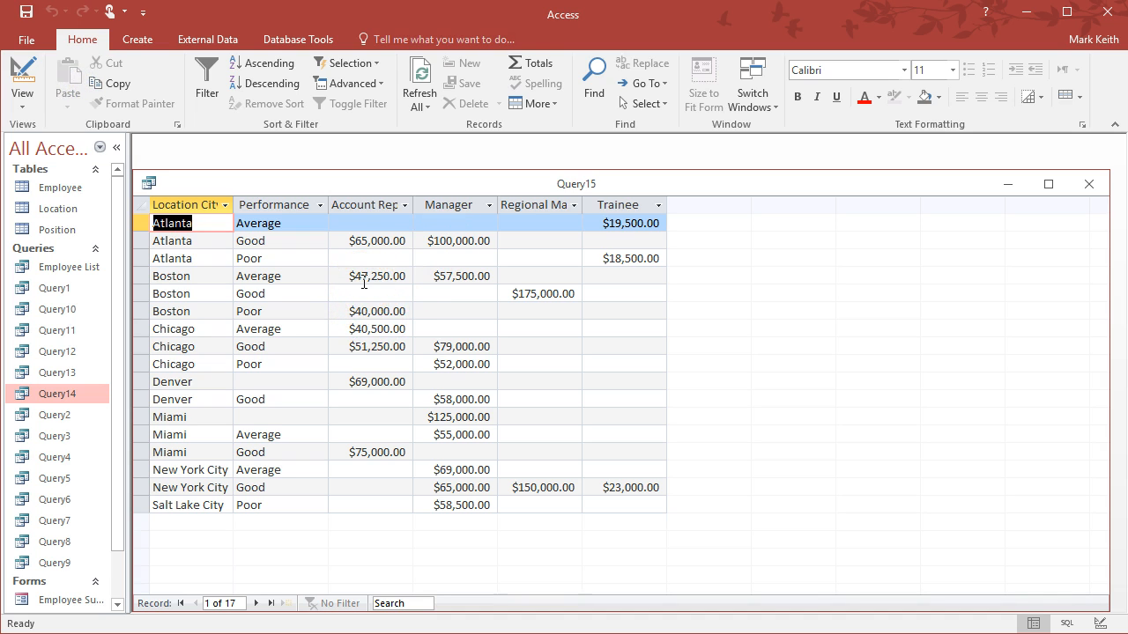
Step: Examine the Performance column in the results, return to design view and delete that field from the query
{"action": "left_click", "coordinate": [284, 203]}
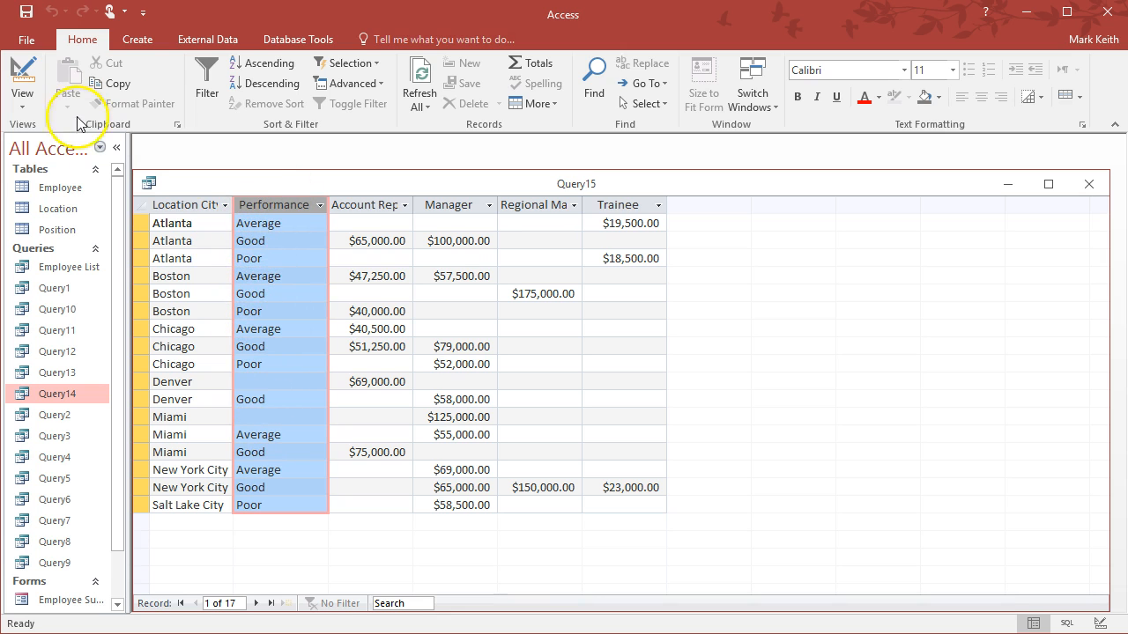
{"action": "left_click", "coordinate": [22, 75]}
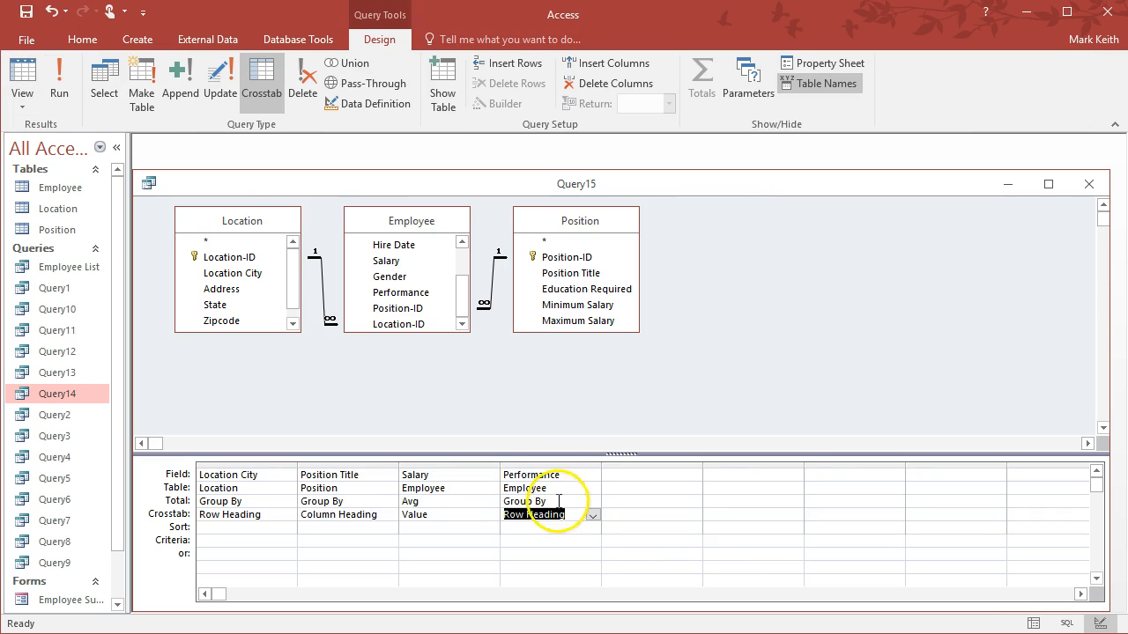
{"action": "left_click", "coordinate": [550, 465]}
{"action": "key", "text": "Delete"}
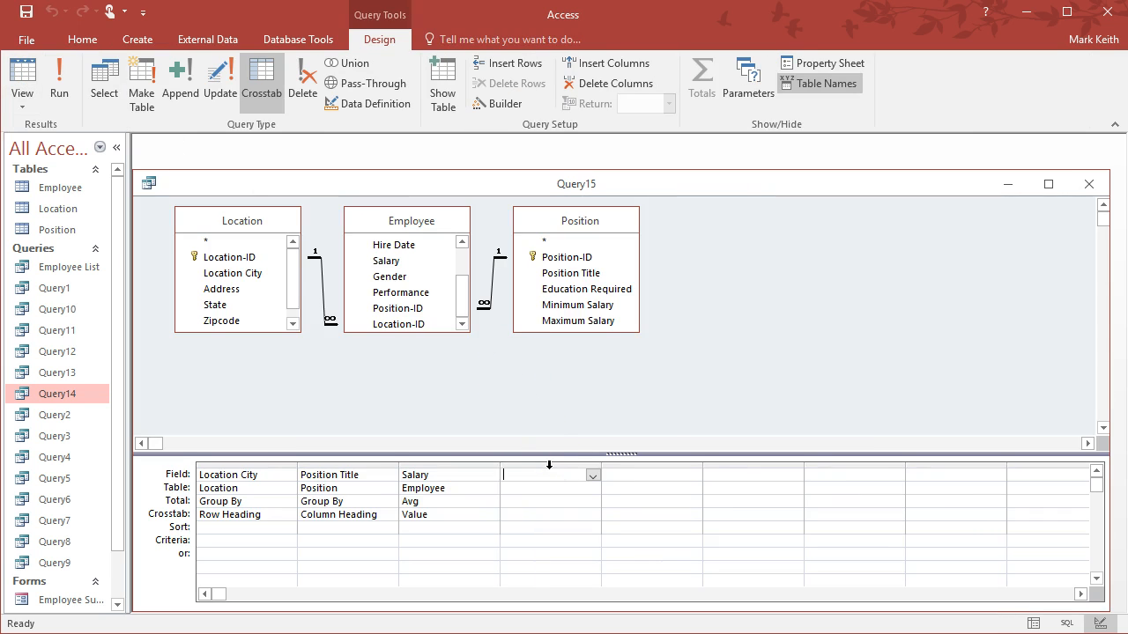
Step: Close the crosstab query and save it as Query15
{"action": "left_click", "coordinate": [1089, 183]}
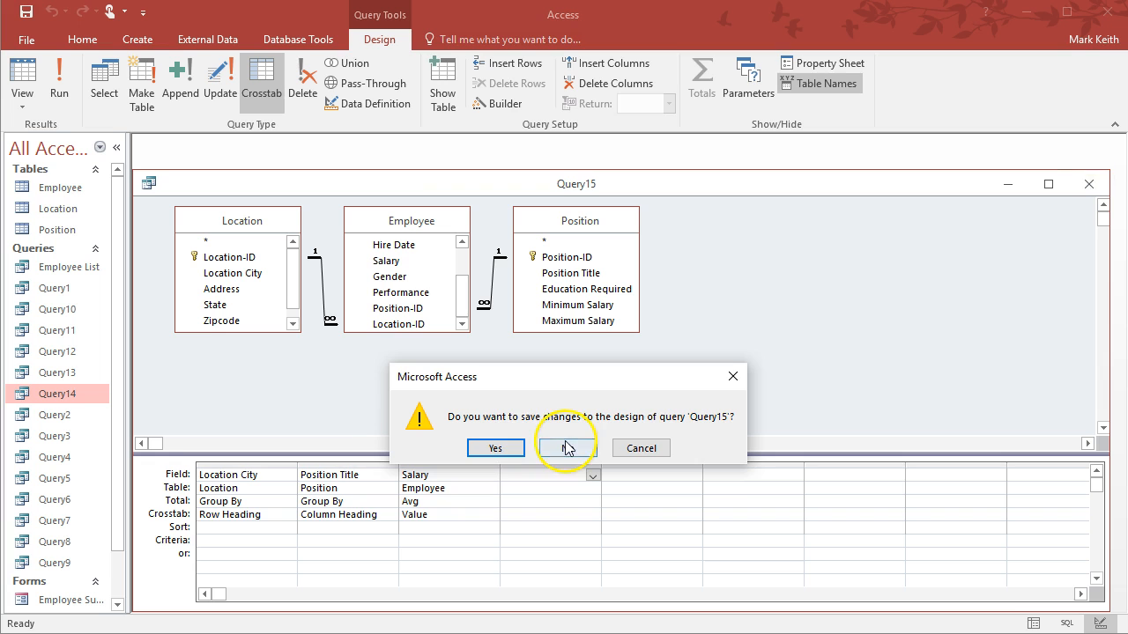
{"action": "left_click", "coordinate": [496, 449]}
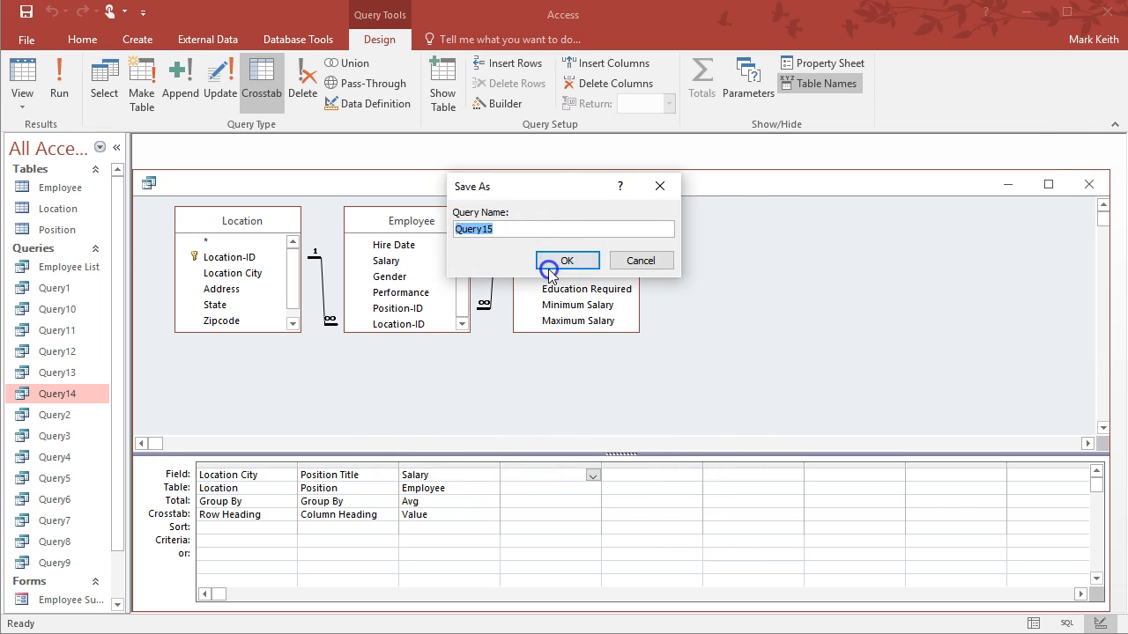
{"action": "left_click", "coordinate": [551, 262]}
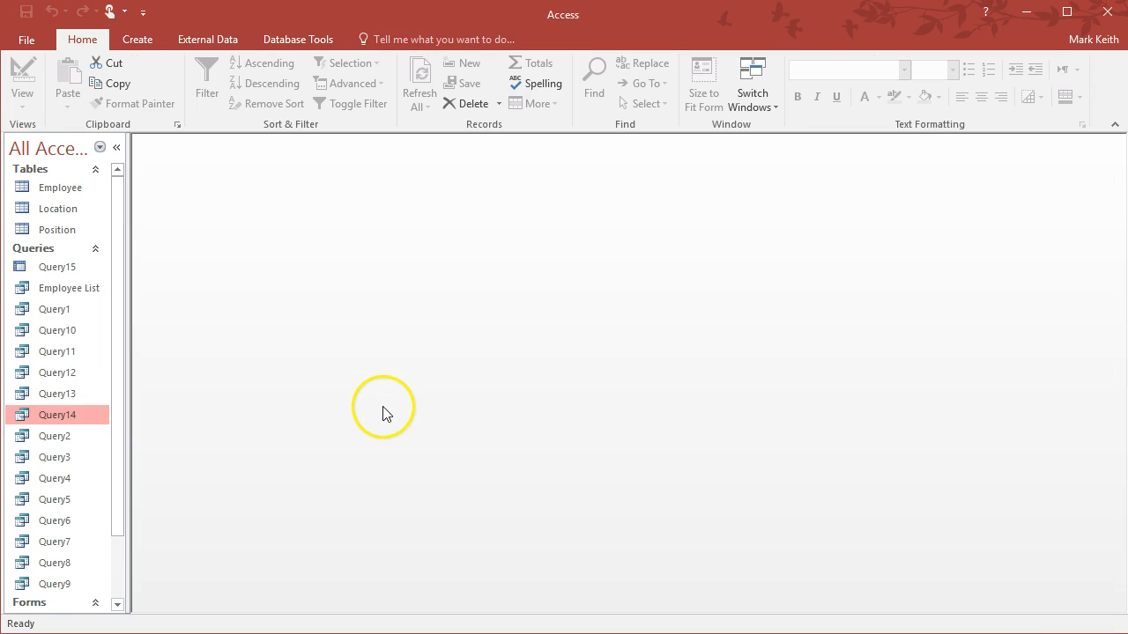
Step: Create a new query in design view with only the Employee table
{"action": "key", "text": "alt+Tab"}
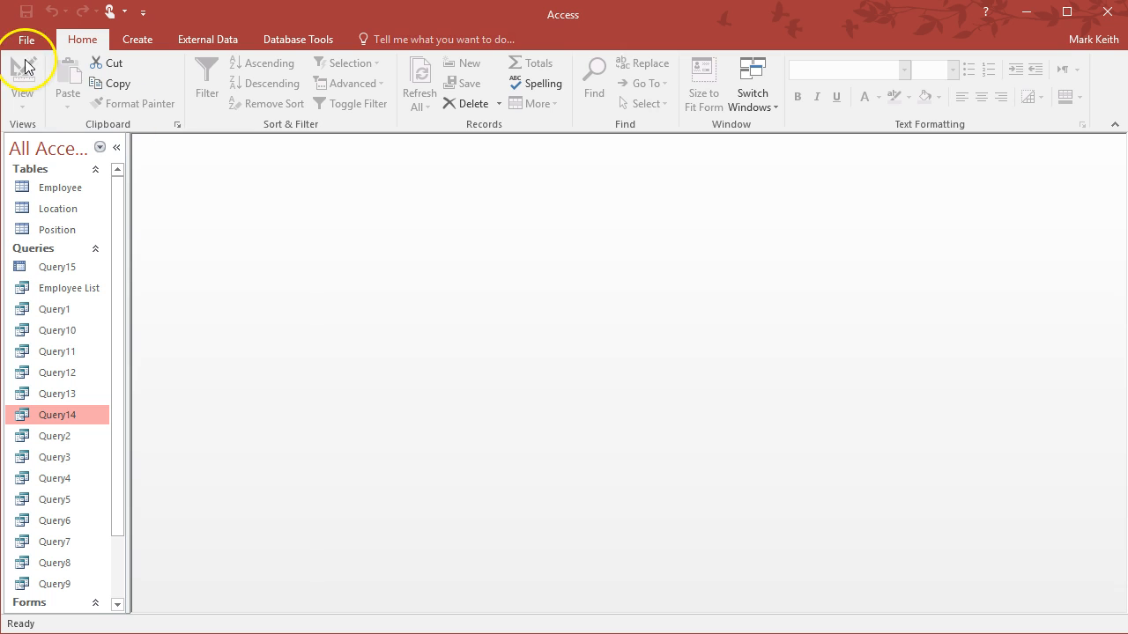
{"action": "left_click", "coordinate": [148, 39]}
{"action": "left_click", "coordinate": [262, 81]}
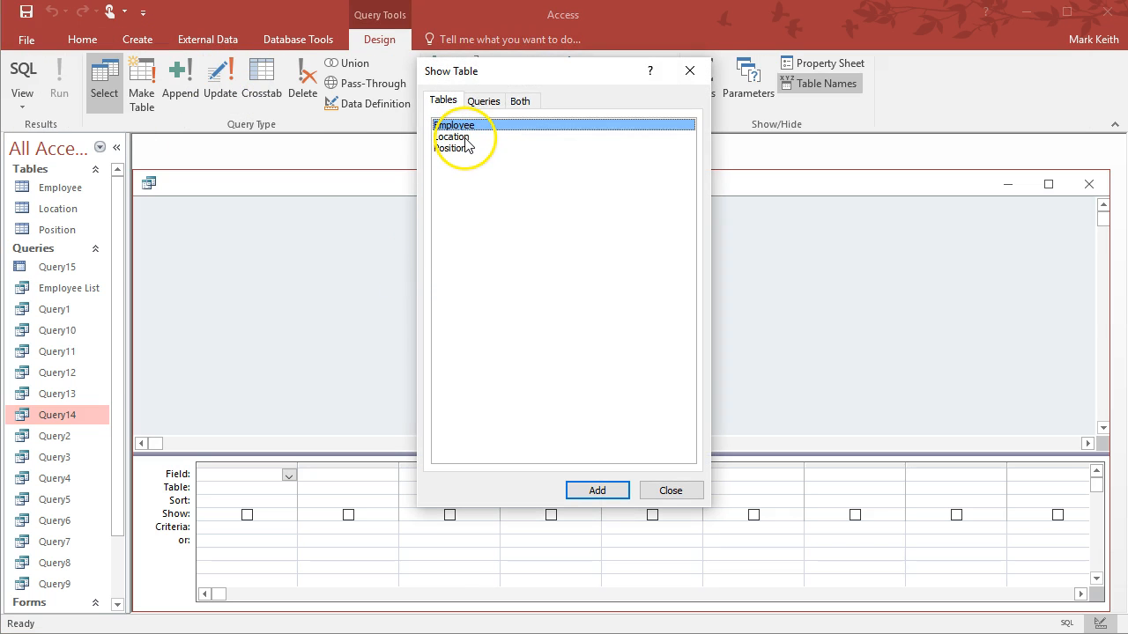
{"action": "double_click", "coordinate": [456, 126]}
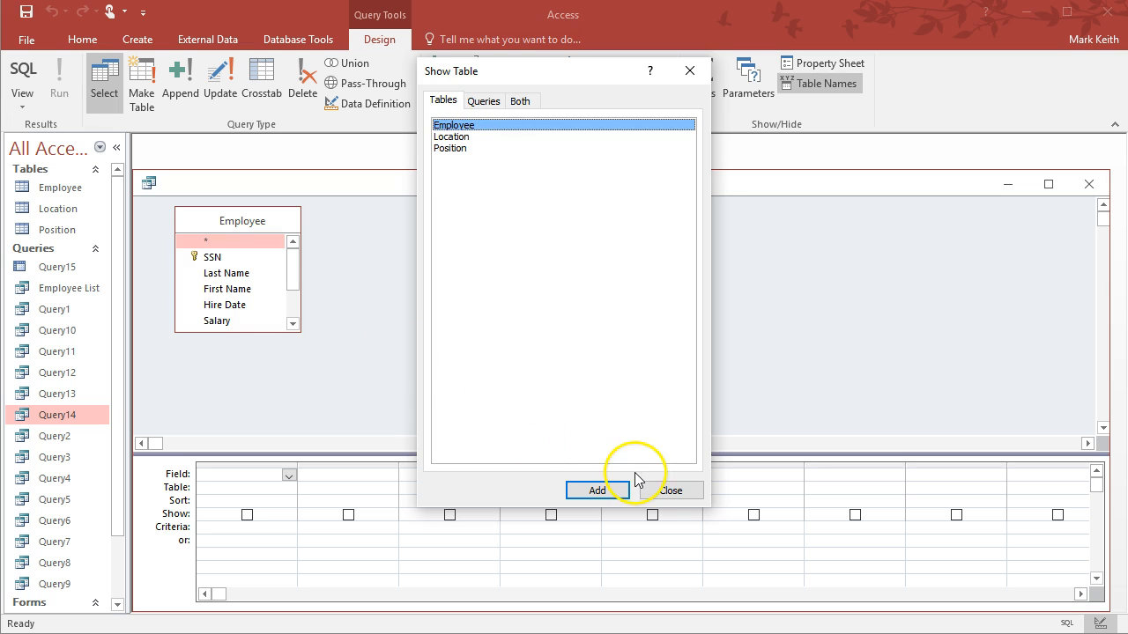
{"action": "left_click", "coordinate": [667, 490]}
Step: Add First Name, Last Name and a hidden Hire Date field to the query, with the Hire Date criterion > #1/1/2000#
{"action": "key", "text": "alt+Tab"}
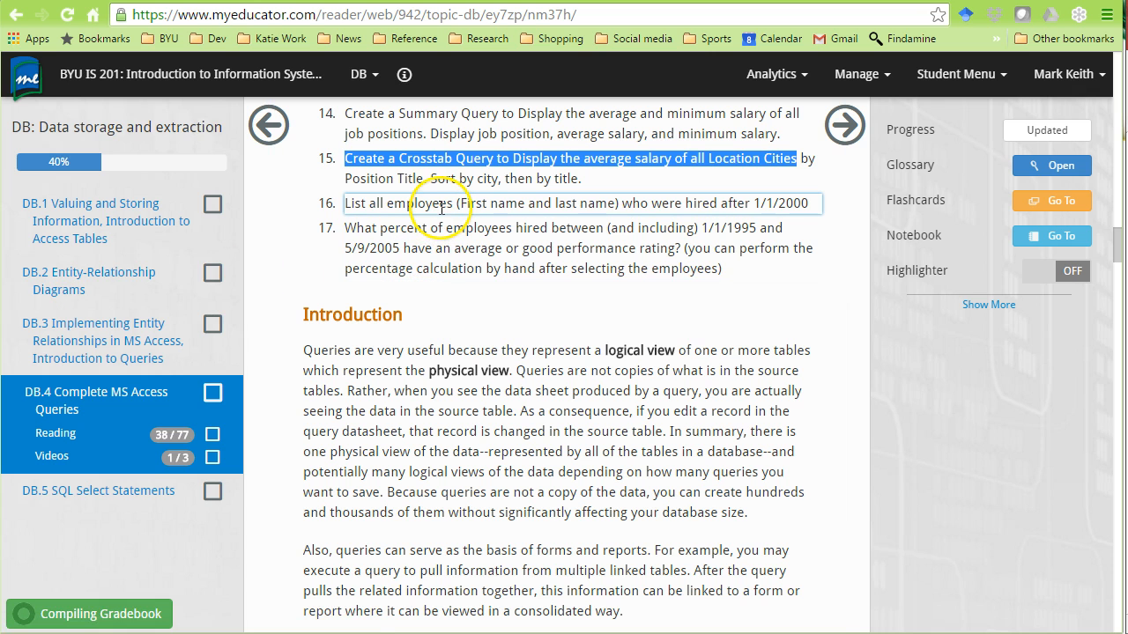
{"action": "key", "text": "alt+Tab"}
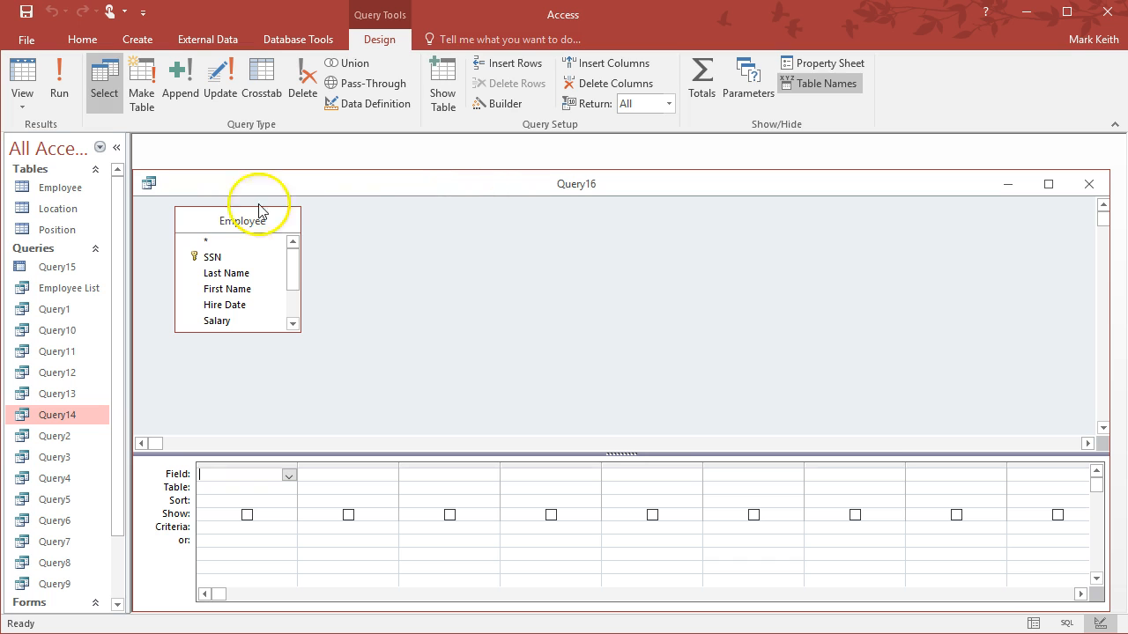
{"action": "double_click", "coordinate": [227, 289]}
{"action": "double_click", "coordinate": [226, 274]}
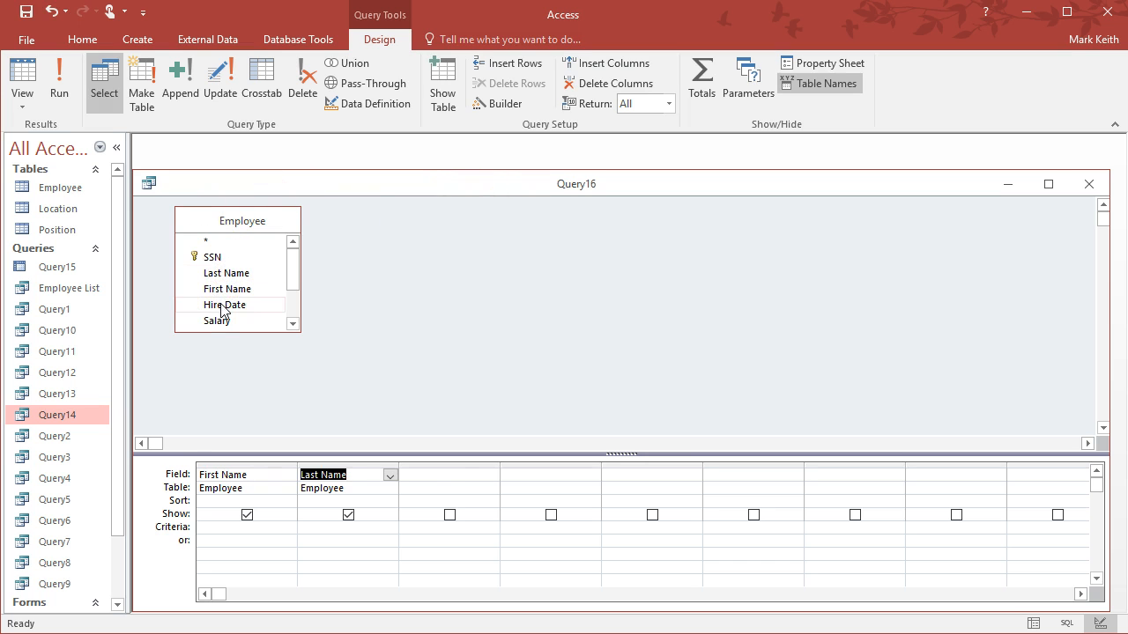
{"action": "double_click", "coordinate": [225, 305]}
{"action": "left_click", "coordinate": [449, 514]}
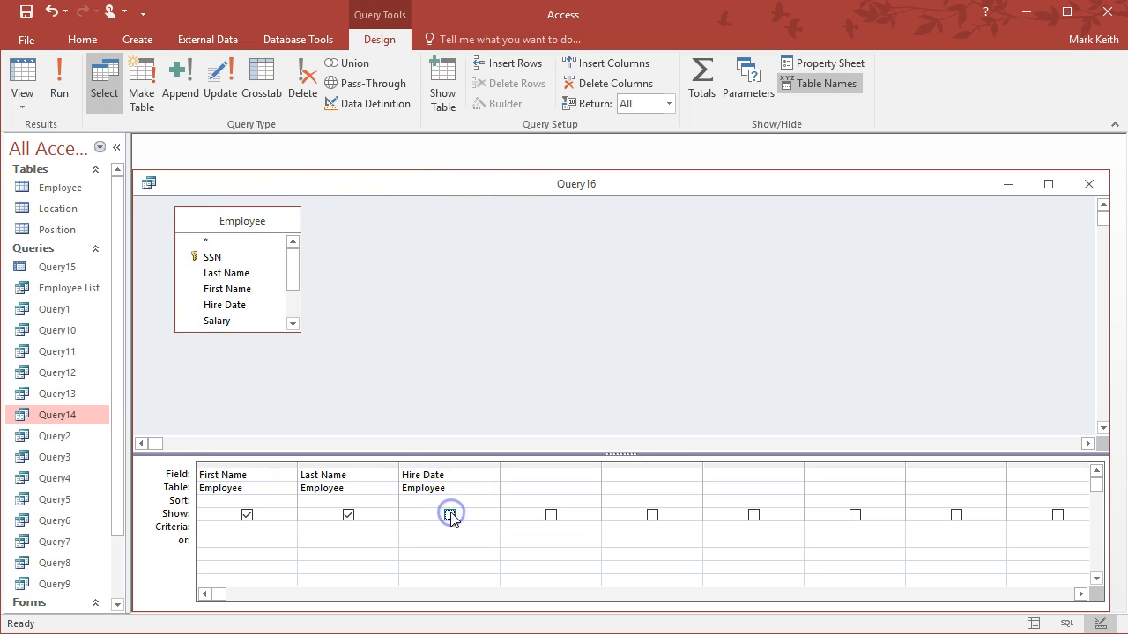
{"action": "left_click", "coordinate": [448, 525]}
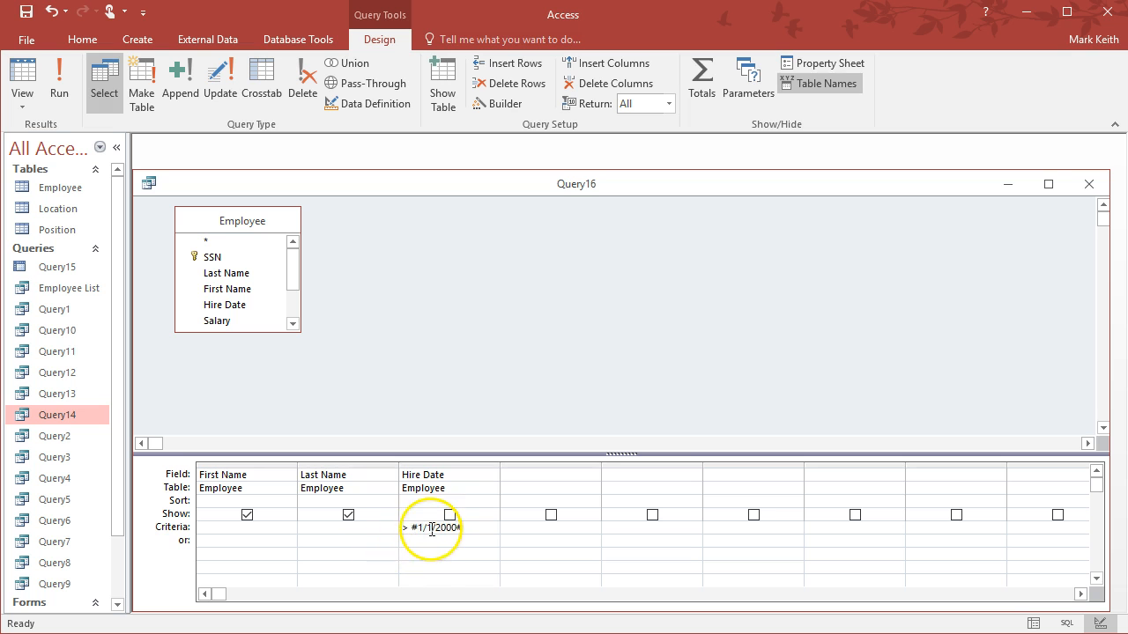
Step: Check the query against assignment item 16, run it, set Hire Date to be shown and run it again
{"action": "key", "text": "alt+Tab"}
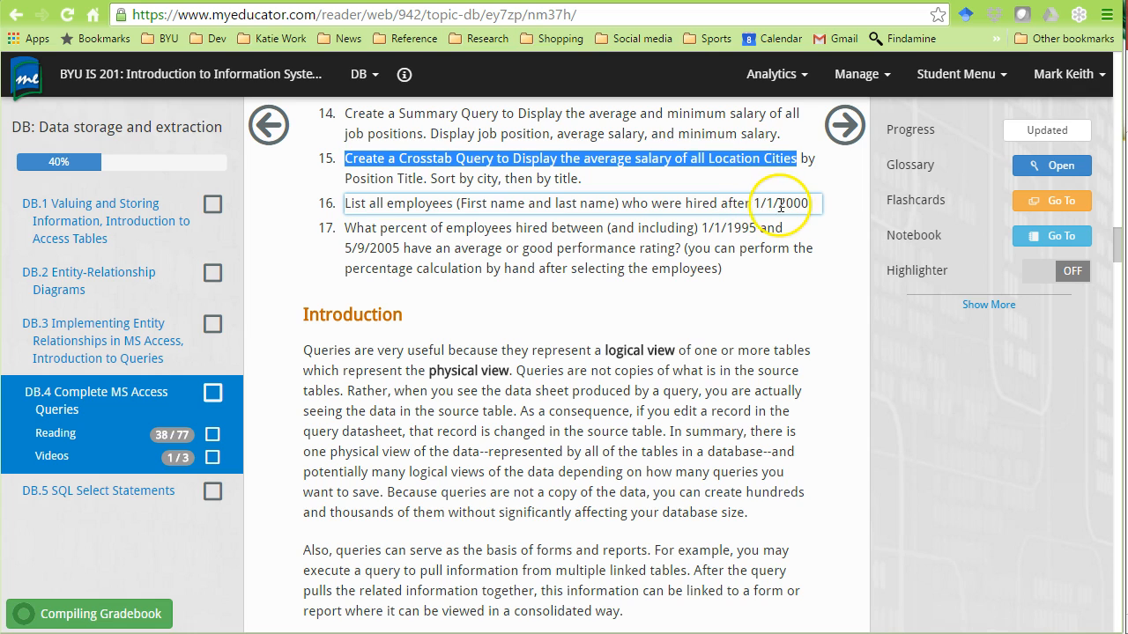
{"action": "key", "text": "alt+Tab"}
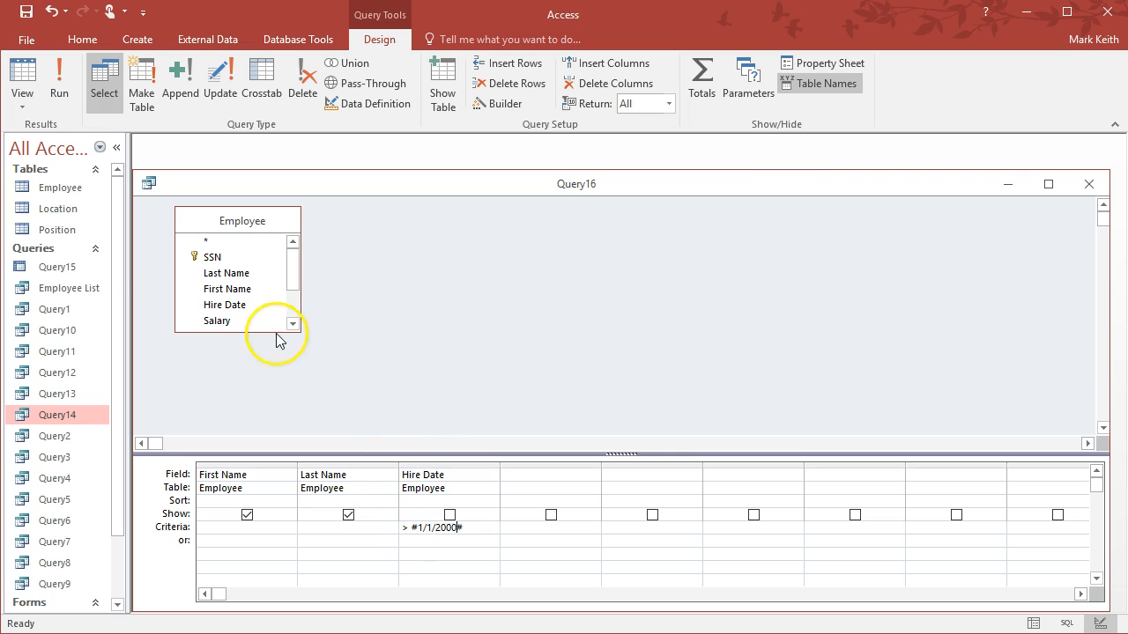
{"action": "left_click", "coordinate": [59, 84]}
{"action": "key", "text": "alt+Tab"}
{"action": "key", "text": "alt+Tab"}
{"action": "left_click", "coordinate": [22, 77]}
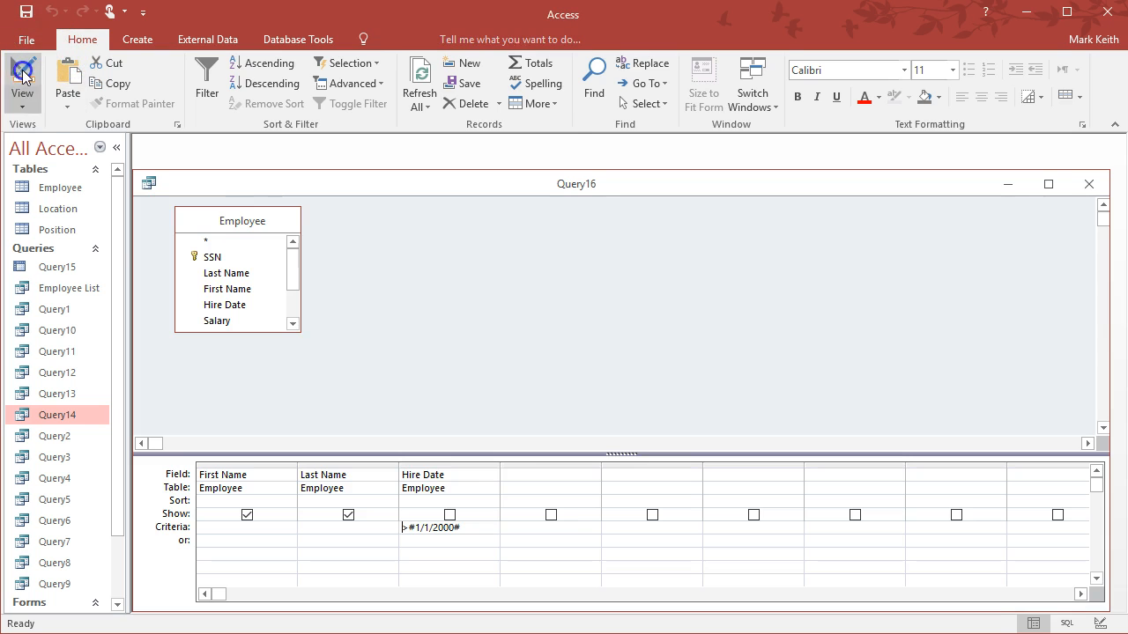
{"action": "left_click", "coordinate": [449, 516]}
{"action": "left_click", "coordinate": [58, 88]}
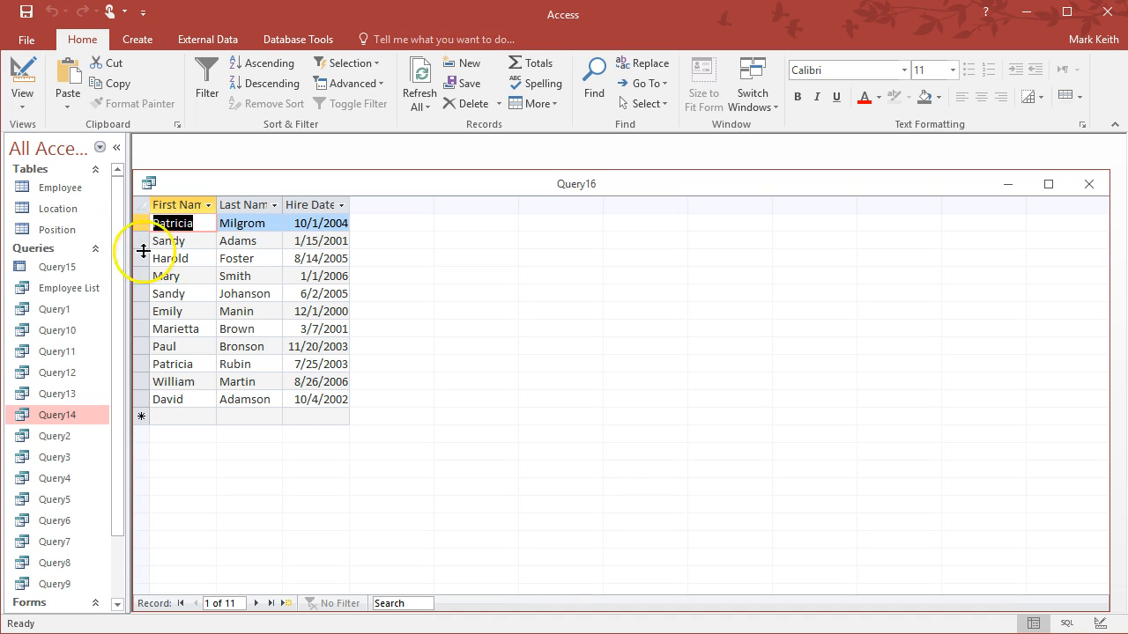
Step: Change the tenth record's hire date to 1/1/2000 in the Employee table, close the table and rerun the query
{"action": "double_click", "coordinate": [60, 187]}
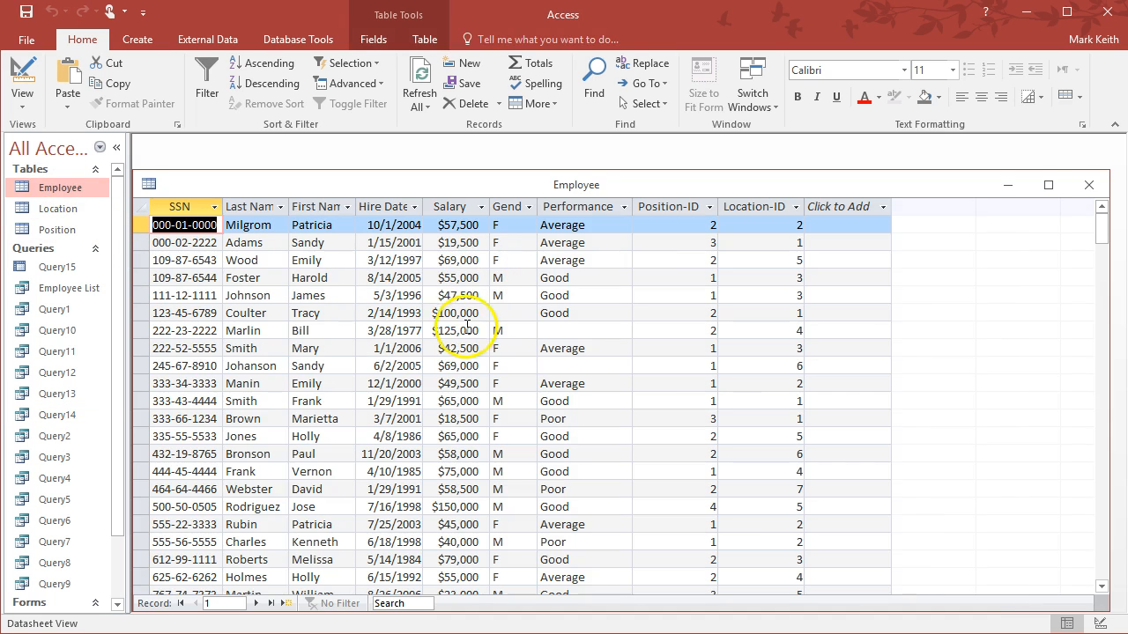
{"action": "left_click", "coordinate": [377, 383]}
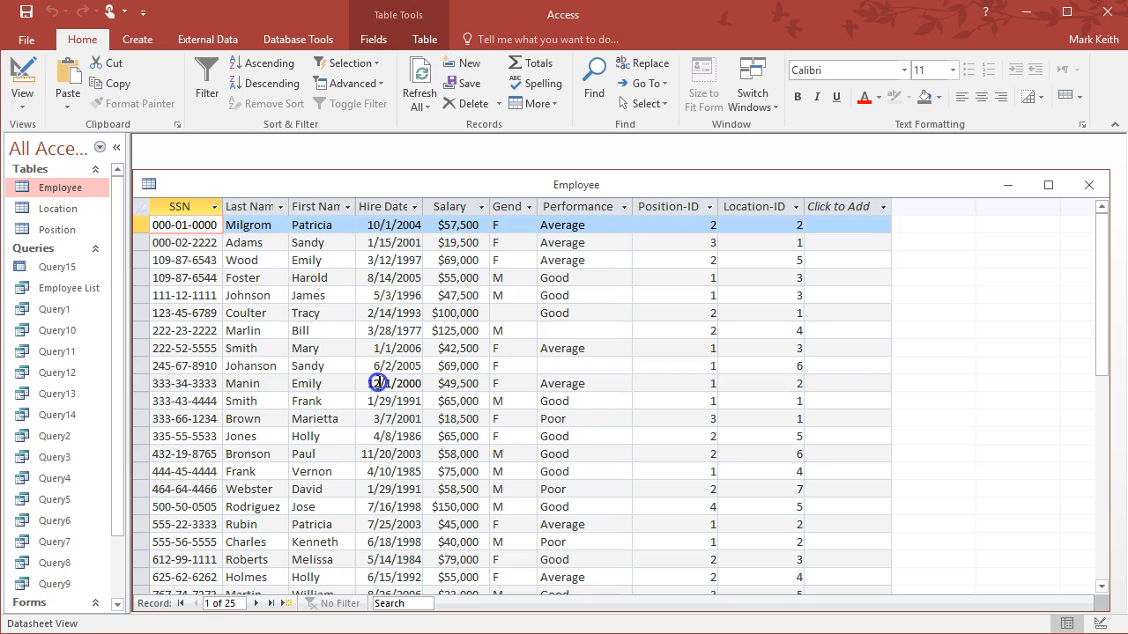
{"action": "key", "text": "Down"}
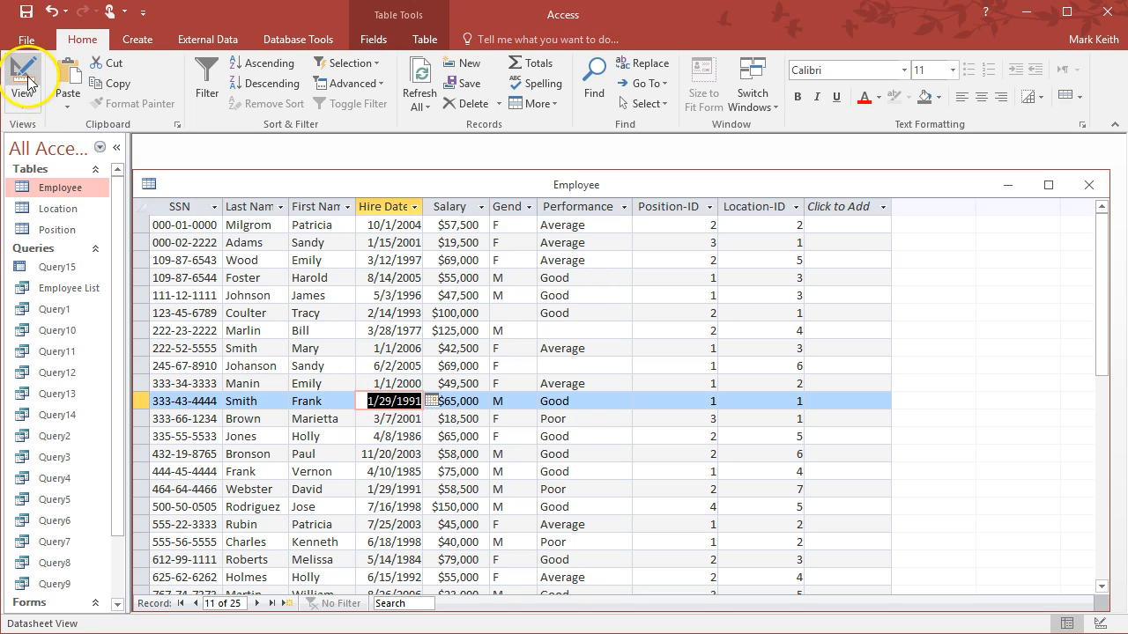
{"action": "left_click", "coordinate": [1083, 184]}
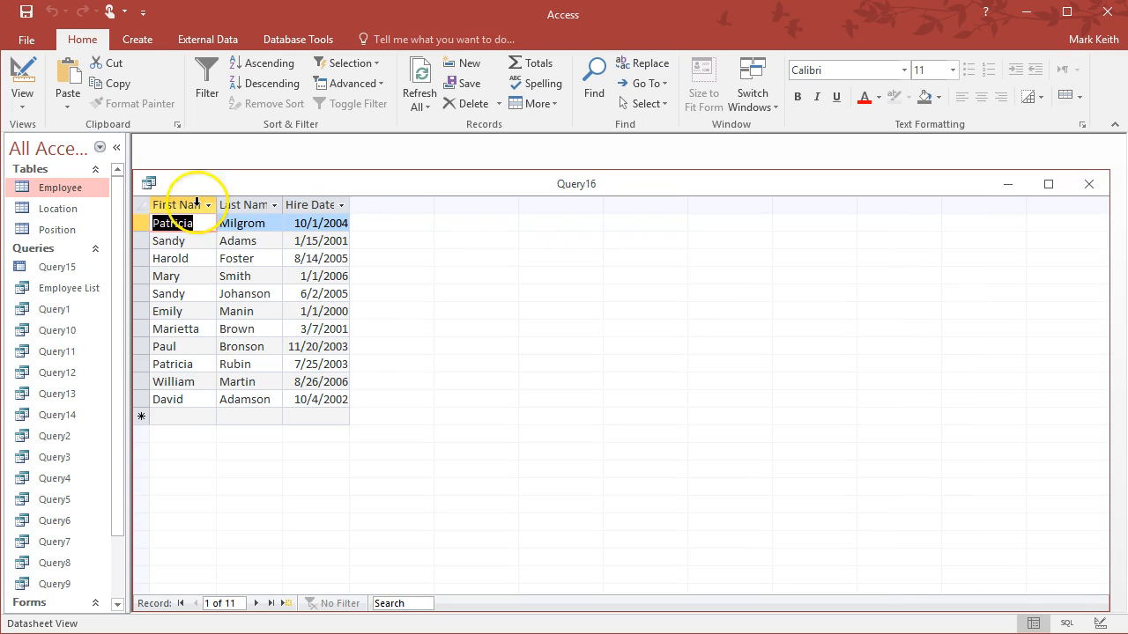
{"action": "left_click", "coordinate": [23, 70]}
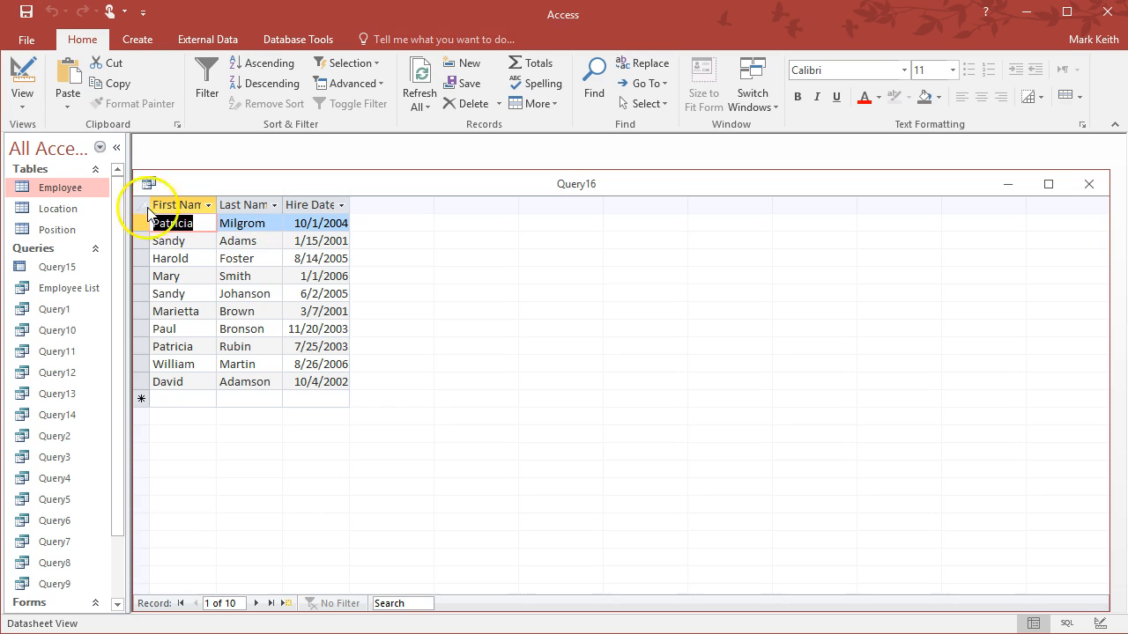
Step: Change the Hire Date criterion to >=#1/1/2000#, run the query and select the record hired on 1/1/2000
{"action": "left_click", "coordinate": [23, 70]}
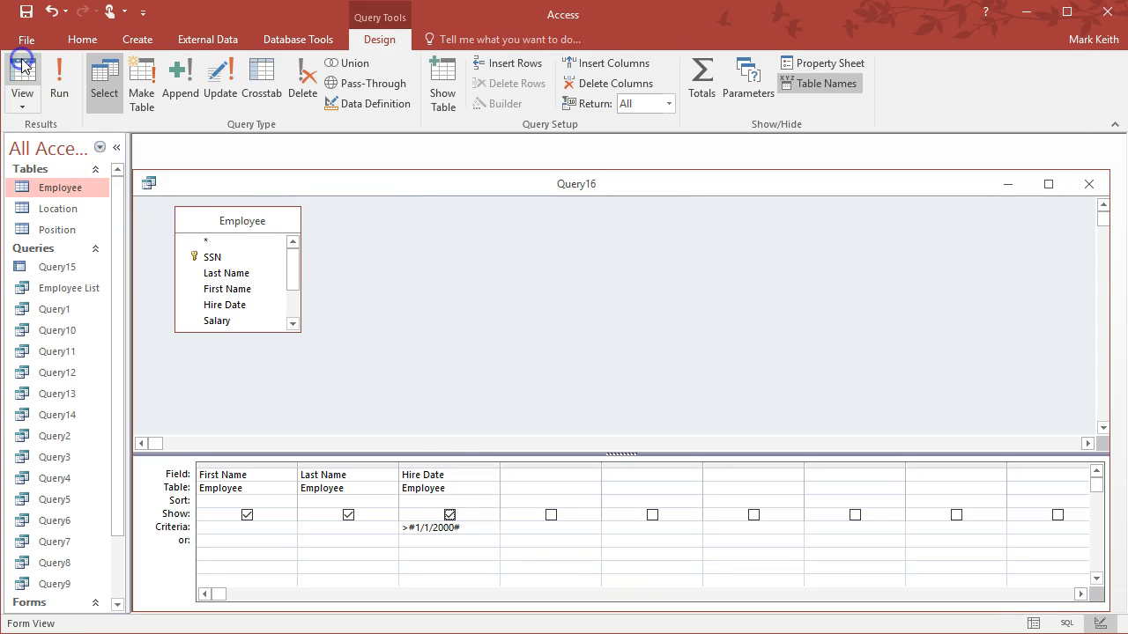
{"action": "left_click", "coordinate": [404, 528]}
{"action": "type", "text": "="}
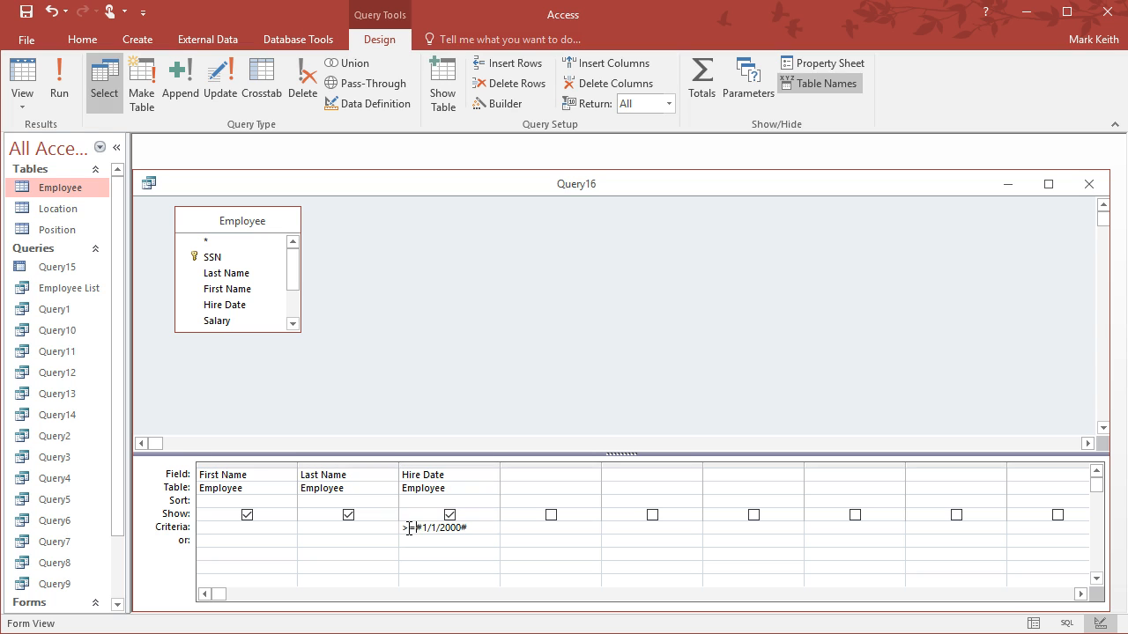
{"action": "left_click", "coordinate": [402, 528]}
{"action": "left_click", "coordinate": [59, 88]}
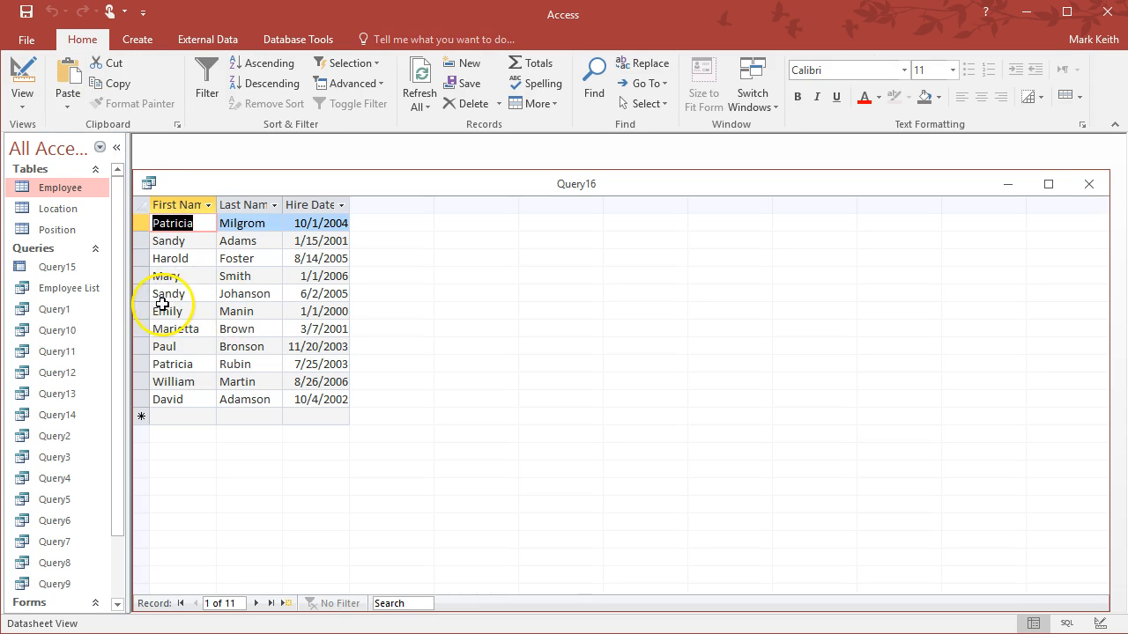
{"action": "left_click", "coordinate": [144, 311]}
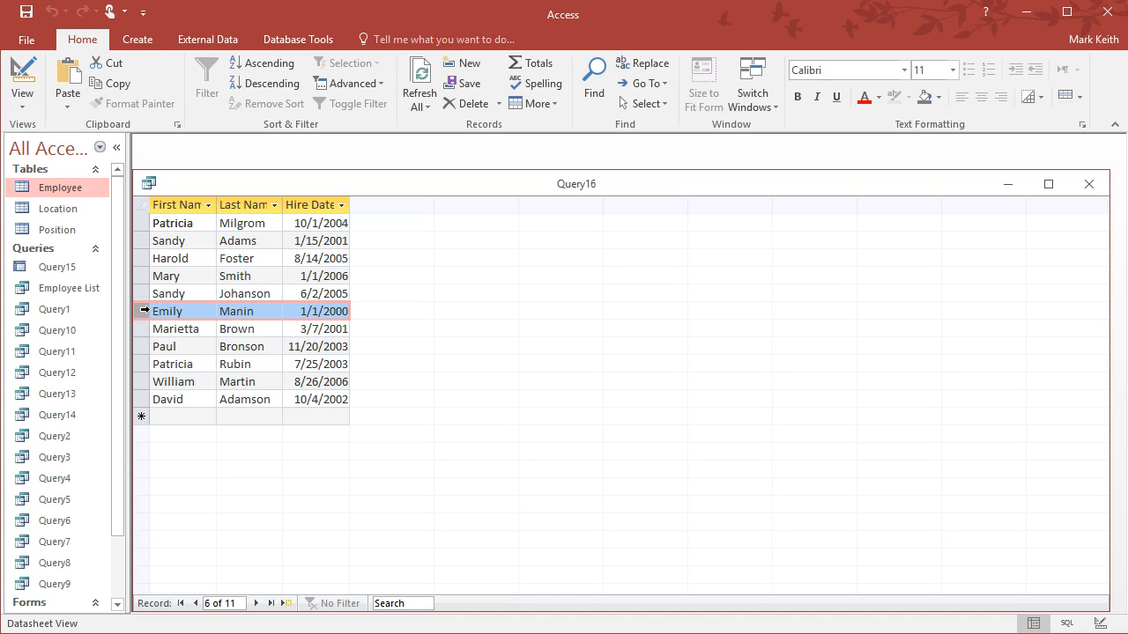
Step: Set the Hire Date criterion to >#12/31/1999#, run the query and select the record hired on 1/1/2000
{"action": "left_click", "coordinate": [25, 72]}
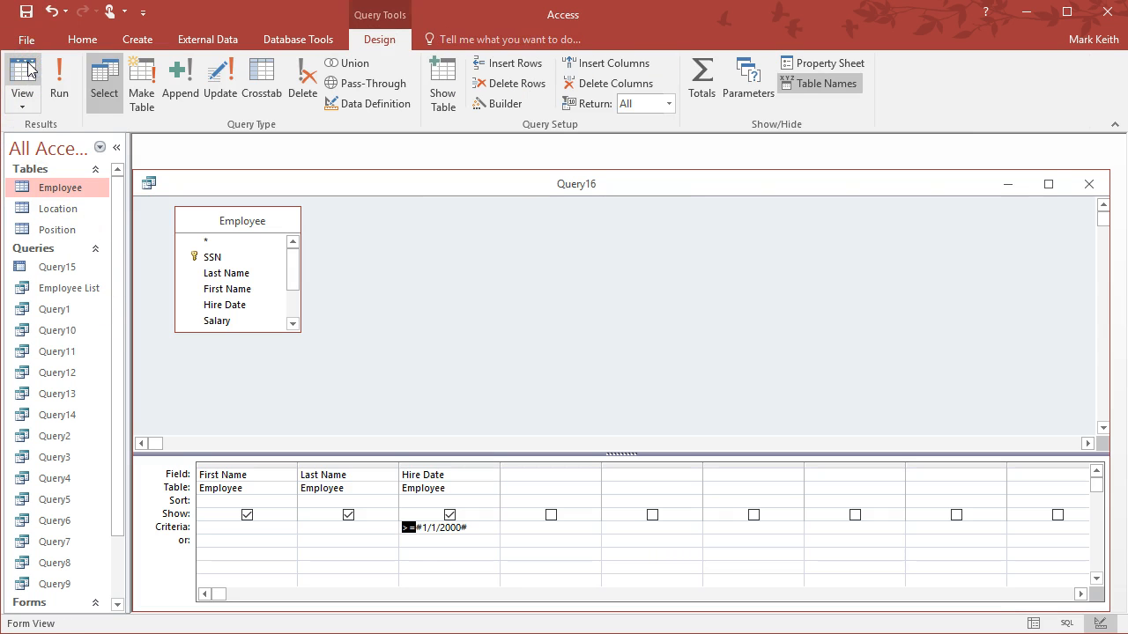
{"action": "left_click", "coordinate": [417, 529]}
{"action": "key", "text": "BackSpace"}
{"action": "type", "text": "2/3"}
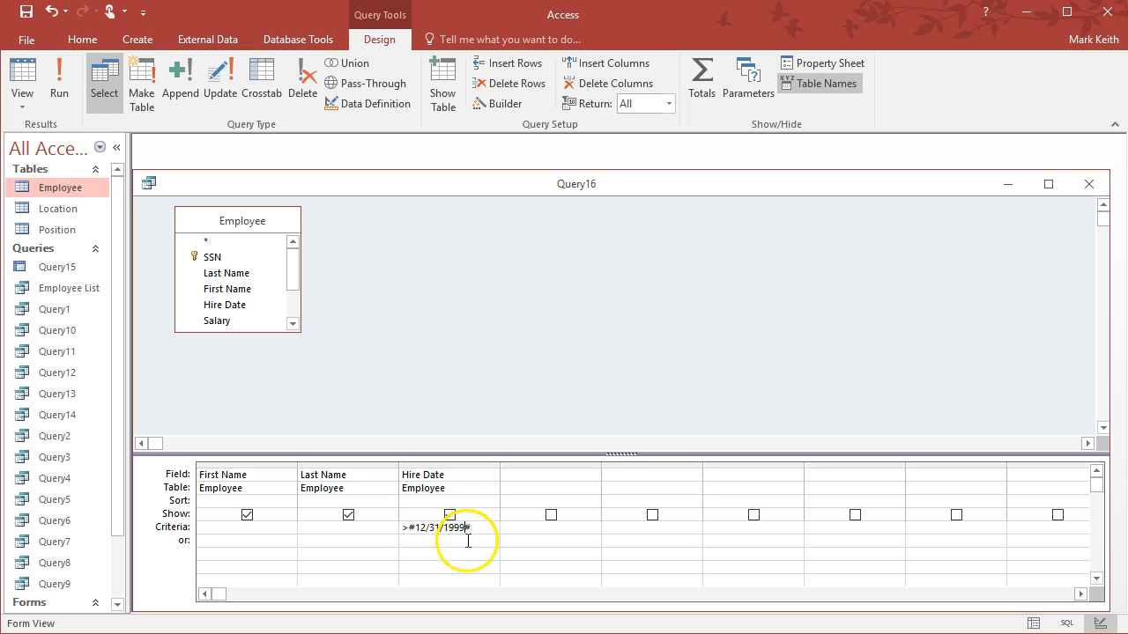
{"action": "left_click", "coordinate": [59, 84]}
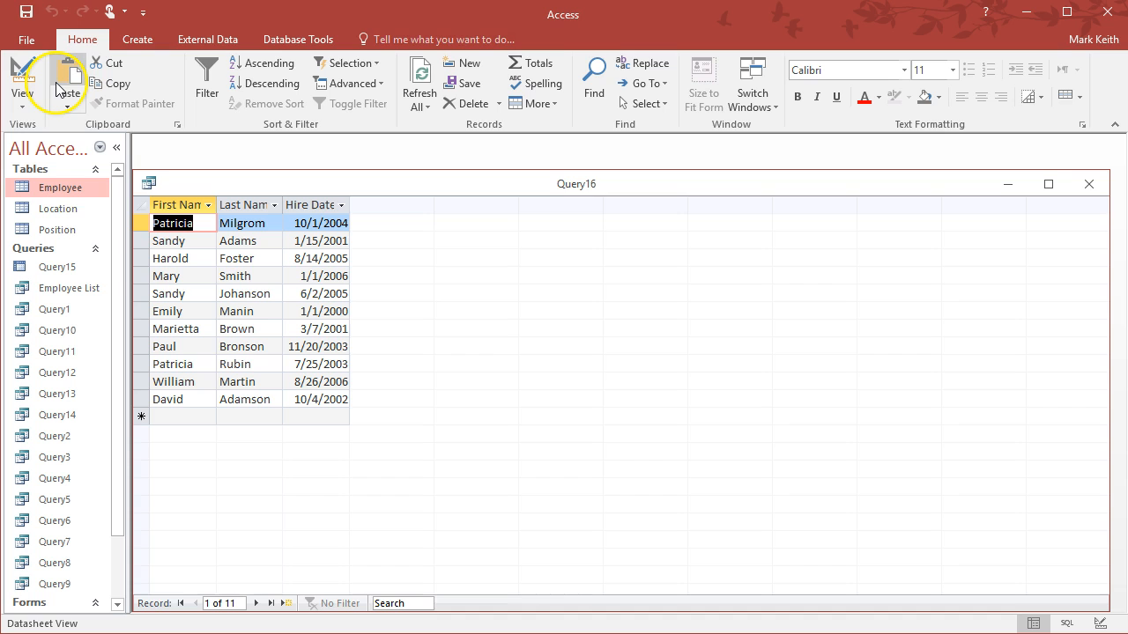
{"action": "left_click", "coordinate": [141, 311]}
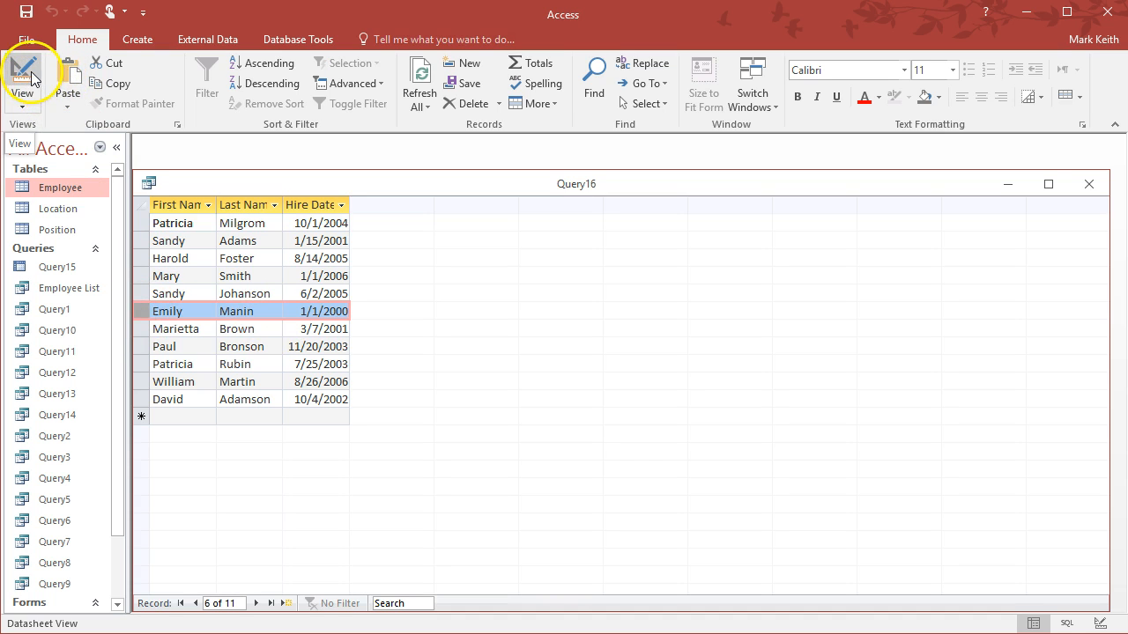
Step: Close Query16 with its changes saved and switch to the browser to read assignment item 17
{"action": "left_click", "coordinate": [1087, 183]}
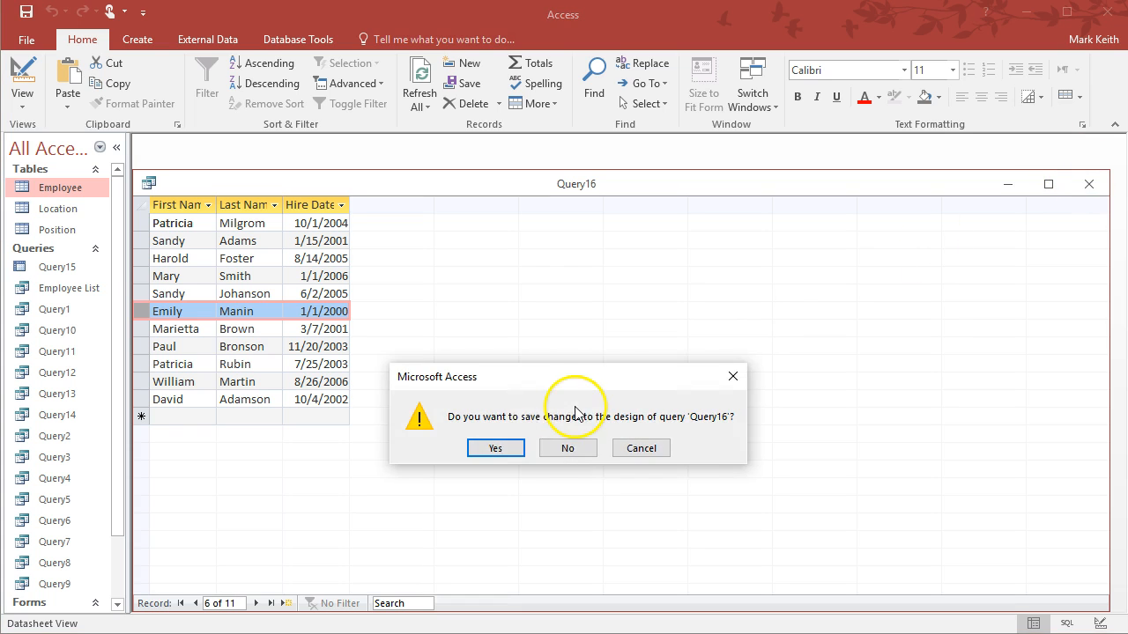
{"action": "left_click", "coordinate": [495, 378]}
{"action": "left_click", "coordinate": [571, 259]}
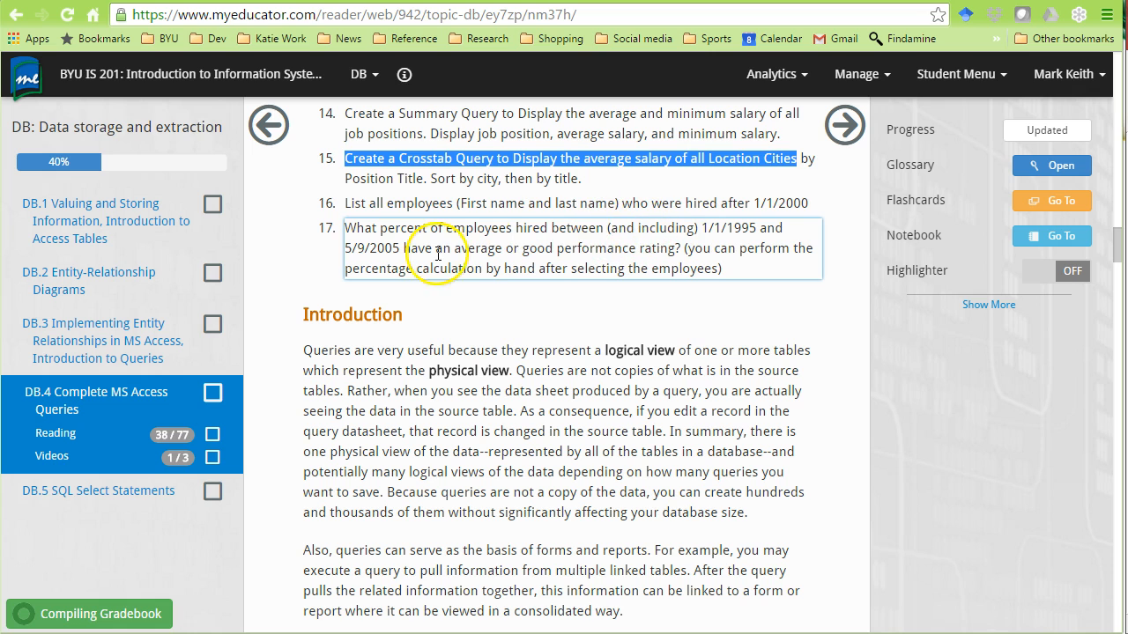
Step: Switch back to Access and create a new query in design view containing only the Employee table
{"action": "key", "text": "alt+Tab"}
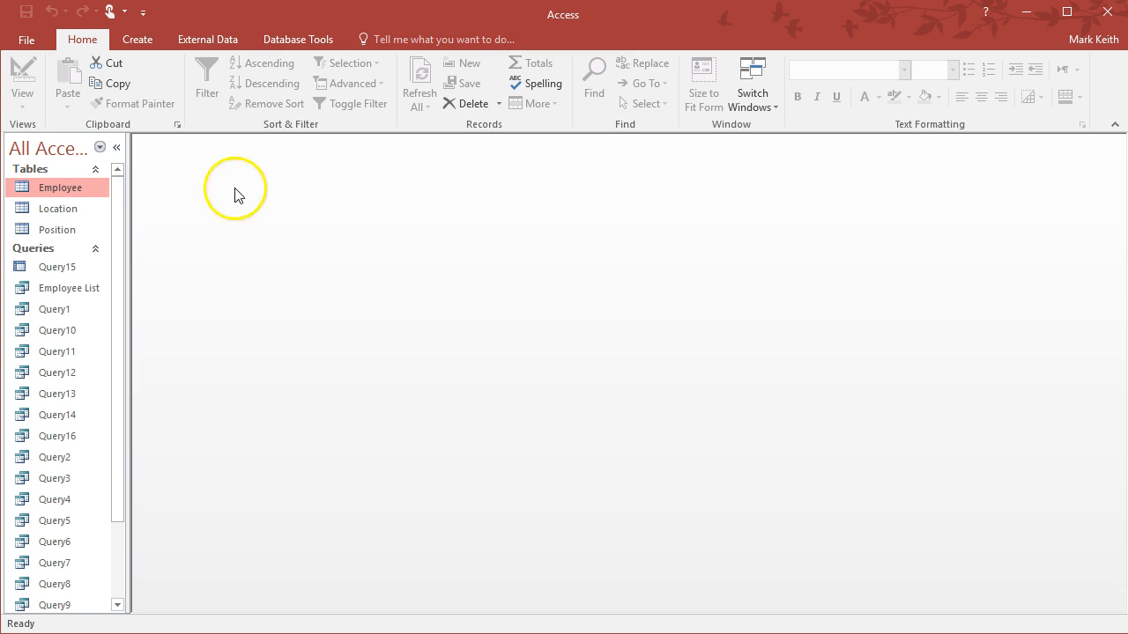
{"action": "left_click", "coordinate": [135, 39]}
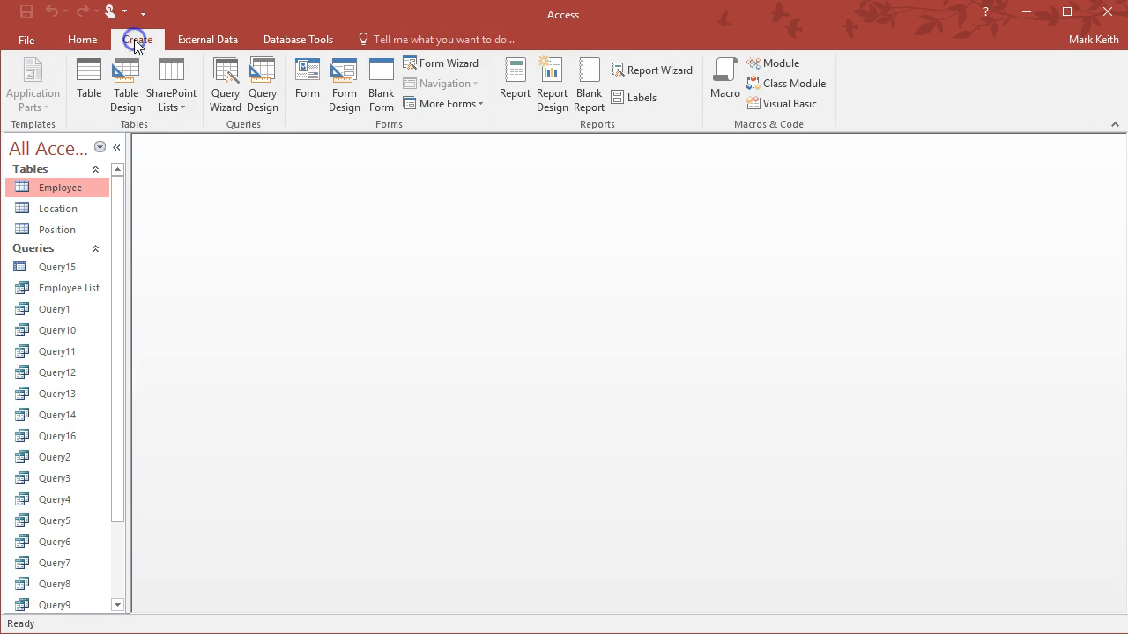
{"action": "left_click", "coordinate": [260, 84]}
{"action": "double_click", "coordinate": [453, 125]}
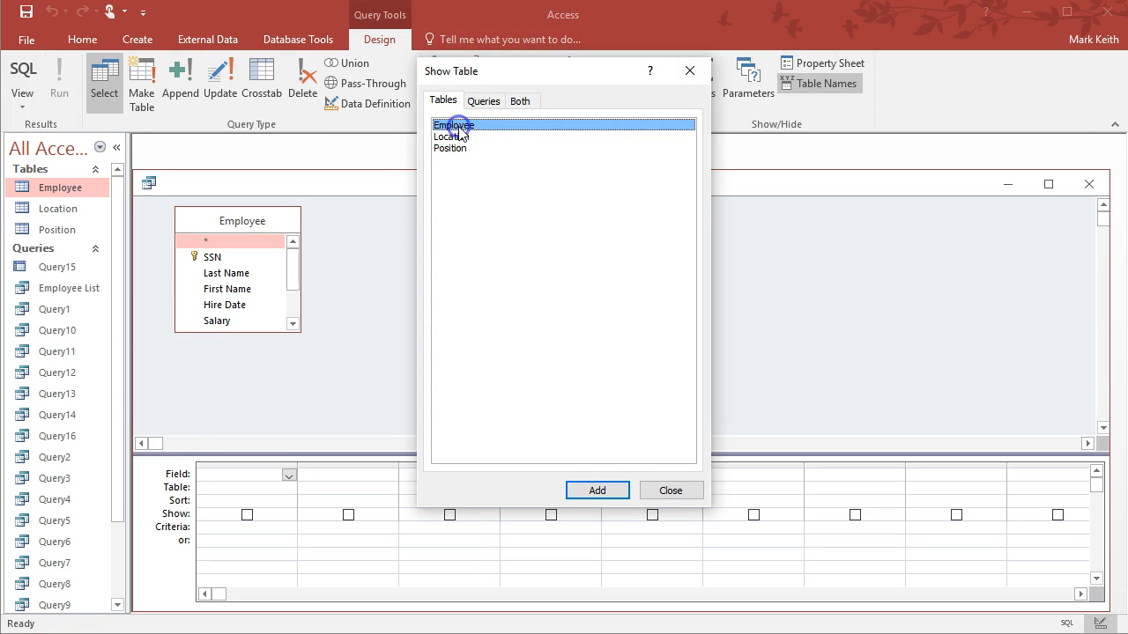
{"action": "left_click", "coordinate": [668, 489]}
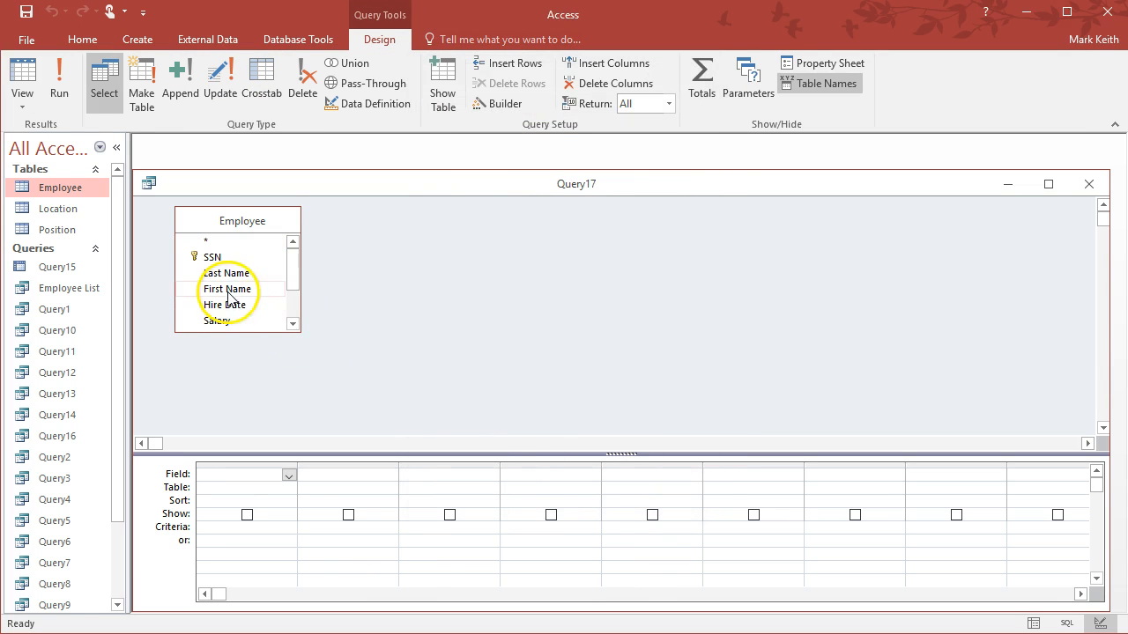
Step: Add the Last Name, First Name, Hire Date and Performance fields to the query, as item 17 requires
{"action": "key", "text": "alt+Tab"}
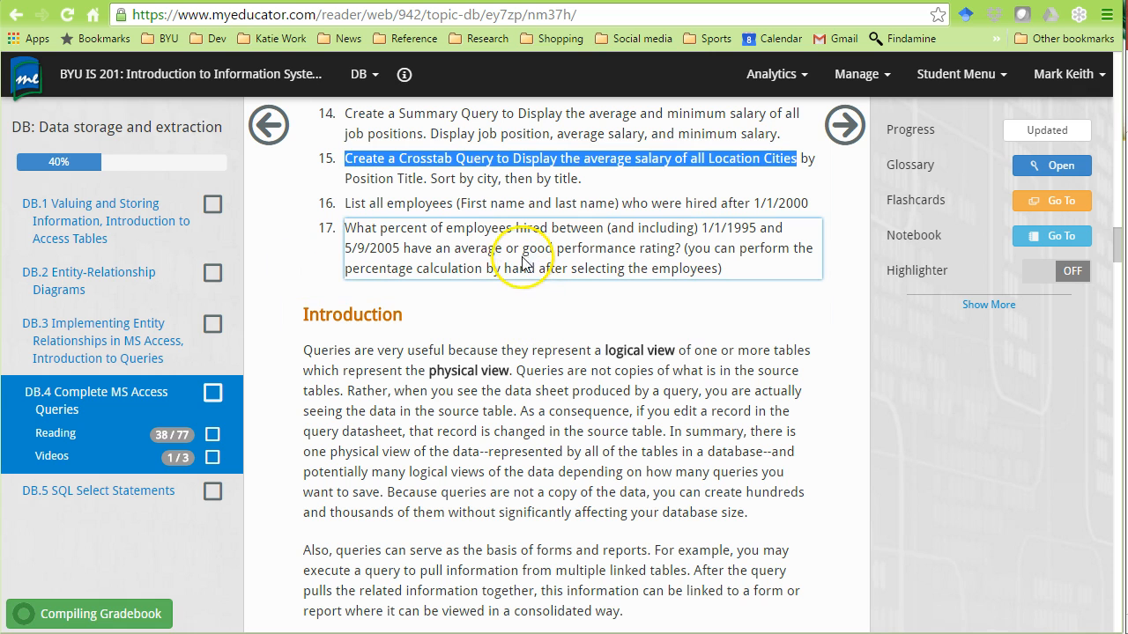
{"action": "key", "text": "alt+Tab"}
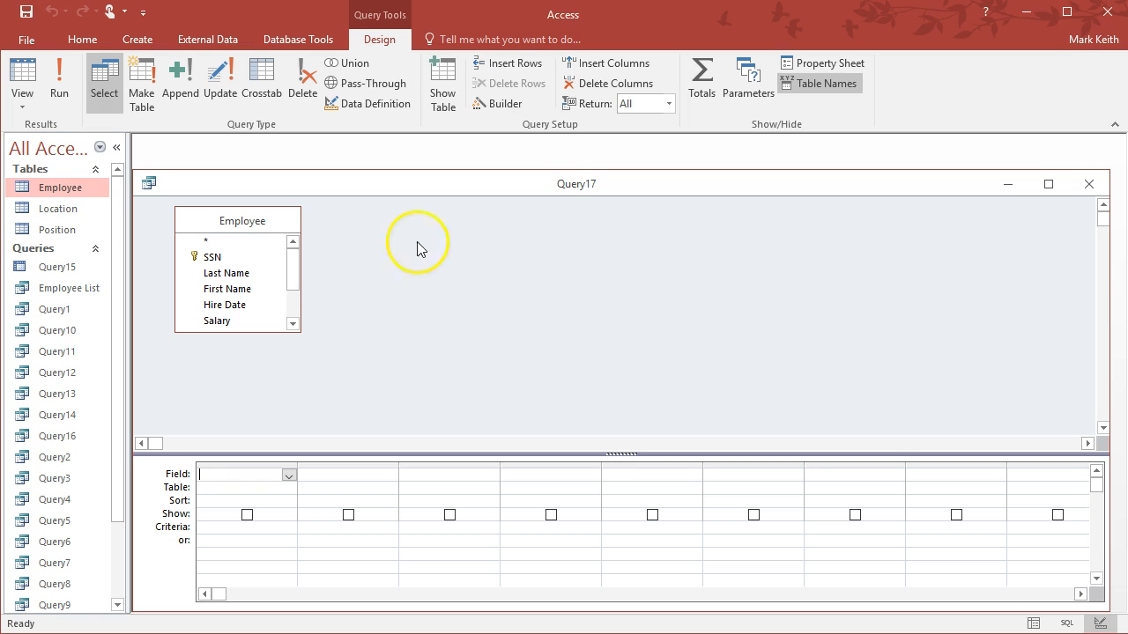
{"action": "double_click", "coordinate": [227, 273]}
{"action": "double_click", "coordinate": [231, 288]}
{"action": "left_click_drag", "start_coordinate": [295, 273], "coordinate": [294, 292]}
{"action": "double_click", "coordinate": [233, 246]}
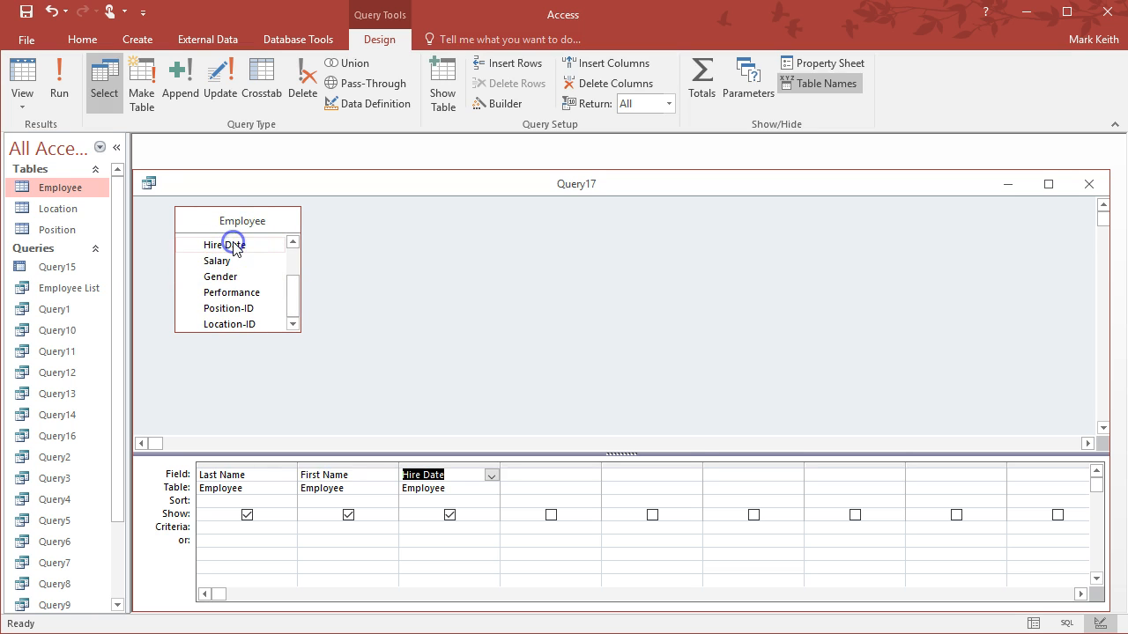
{"action": "double_click", "coordinate": [245, 292]}
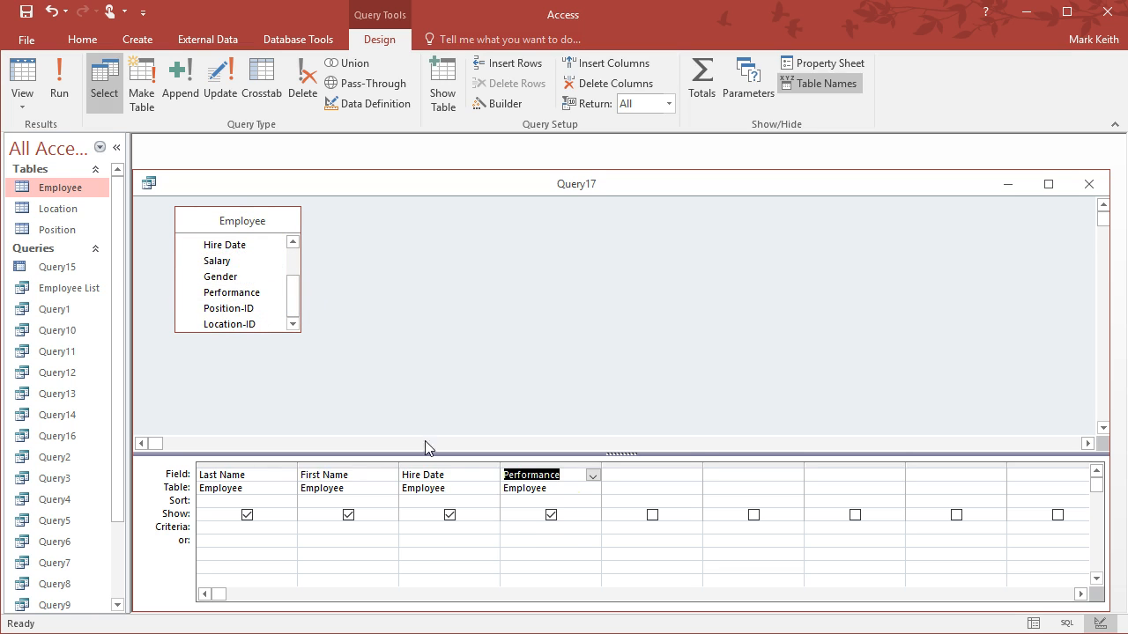
Step: Set the Performance criterion to Average or Good
{"action": "left_click", "coordinate": [555, 527]}
{"action": "type", "text": "Average or Good"}
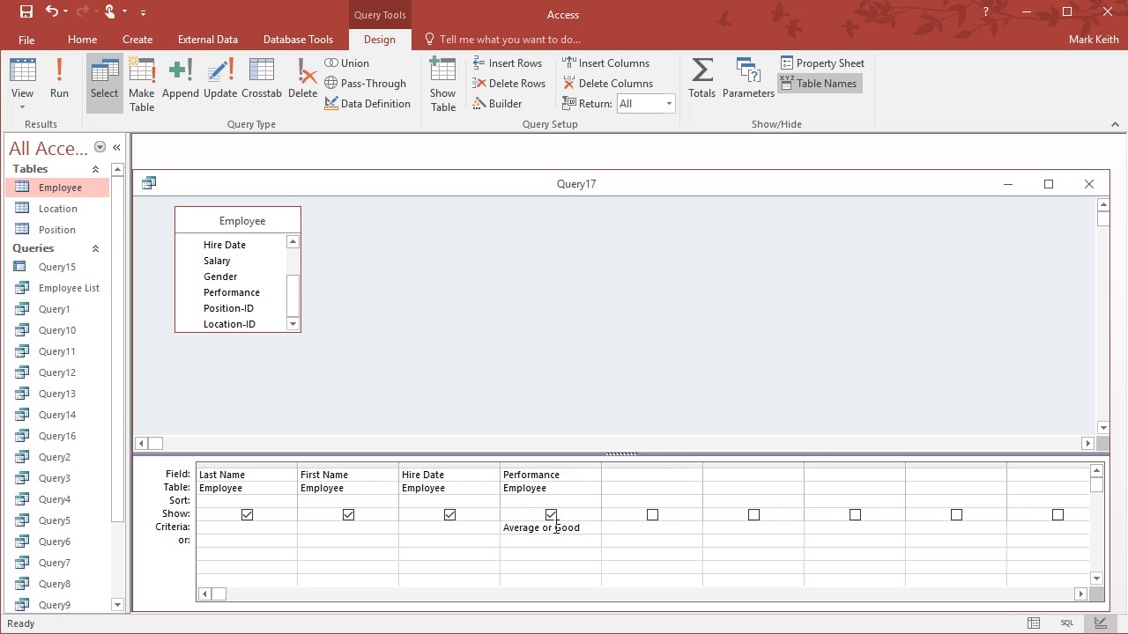
{"action": "key", "text": "Down"}
Step: Check the dates in assignment item 17 in the browser and set the Hire Date criterion to >#1/1/1995# And <#5/9/2005#
{"action": "key", "text": "Left"}
{"action": "key", "text": "alt+Tab"}
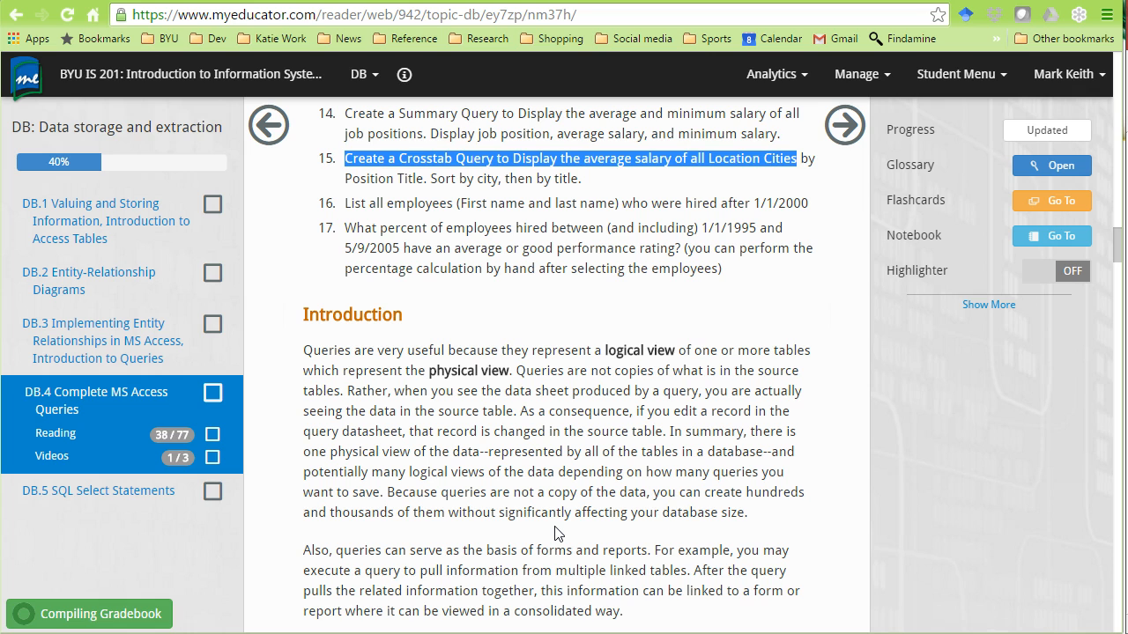
{"action": "key", "text": "alt+Tab"}
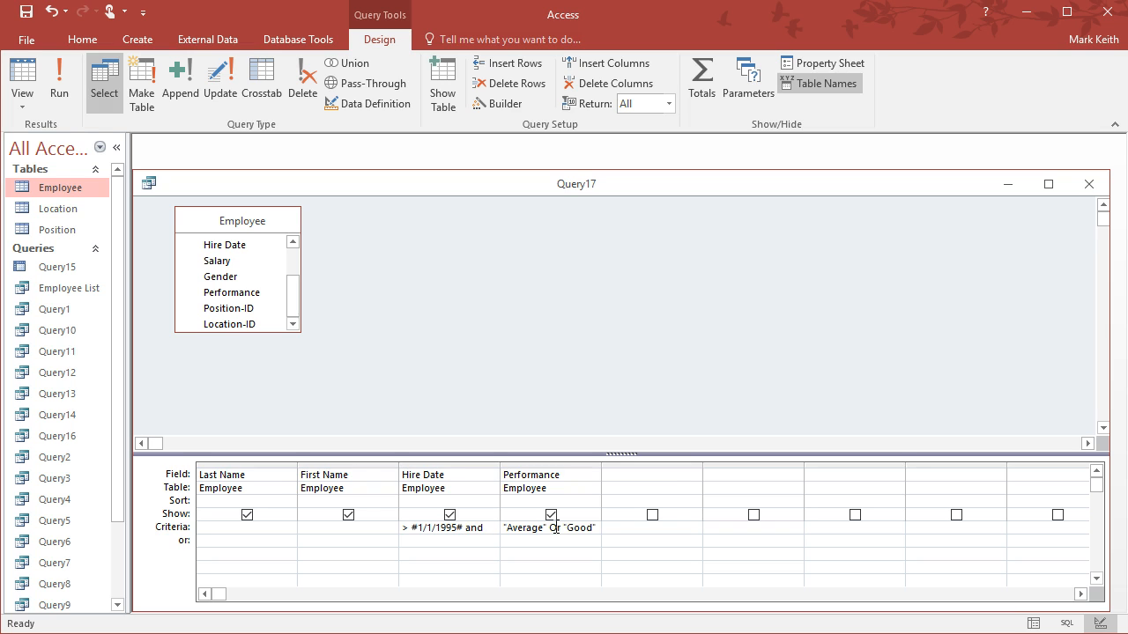
{"action": "type", "text": "##"}
{"action": "key", "text": "alt+Tab"}
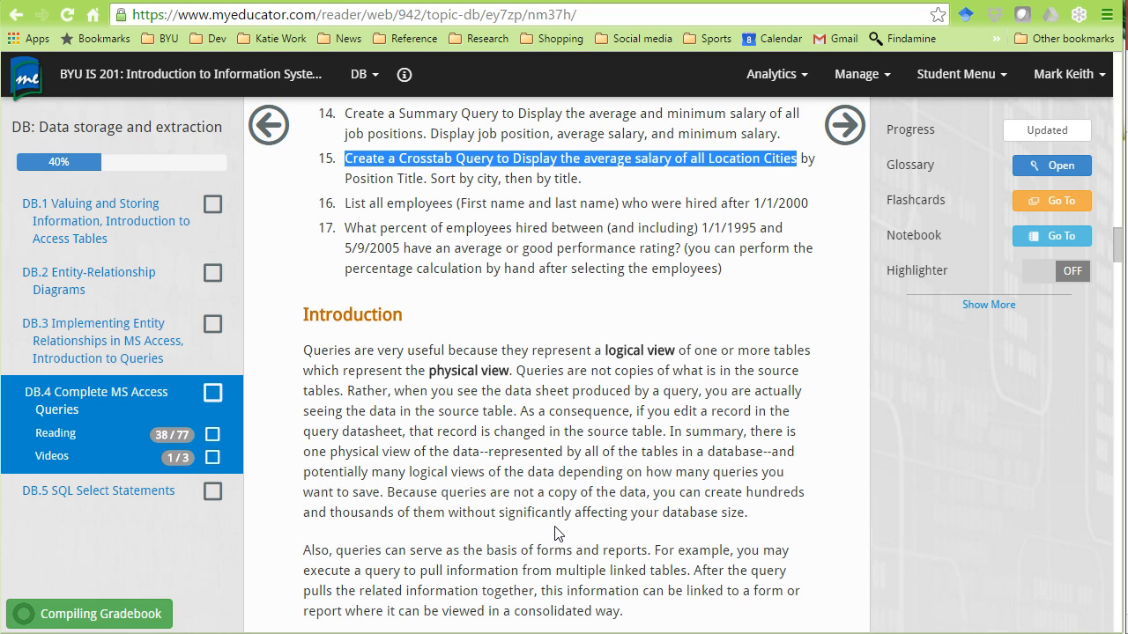
{"action": "key", "text": "alt+Tab"}
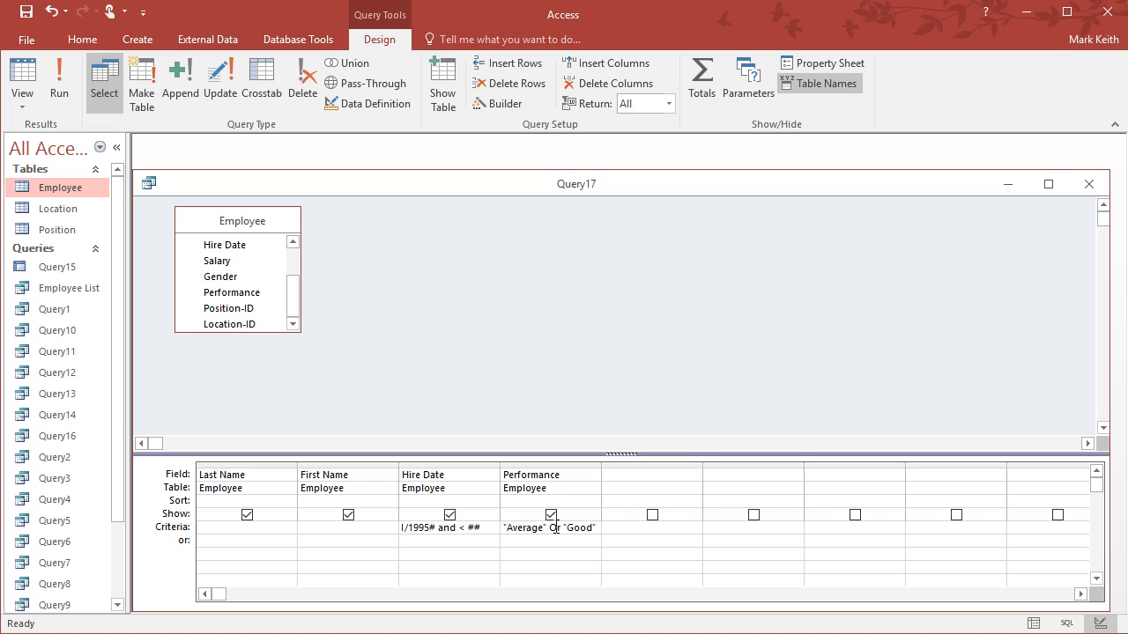
{"action": "type", "text": "5/9/200"}
{"action": "key", "text": "Down"}
{"action": "key", "text": "Down"}
Step: Widen the Hire Date column to fit its whole criterion and highlight the criterion text to check it
{"action": "double_click", "coordinate": [499, 467]}
{"action": "left_click", "coordinate": [508, 553]}
{"action": "left_click", "coordinate": [441, 542]}
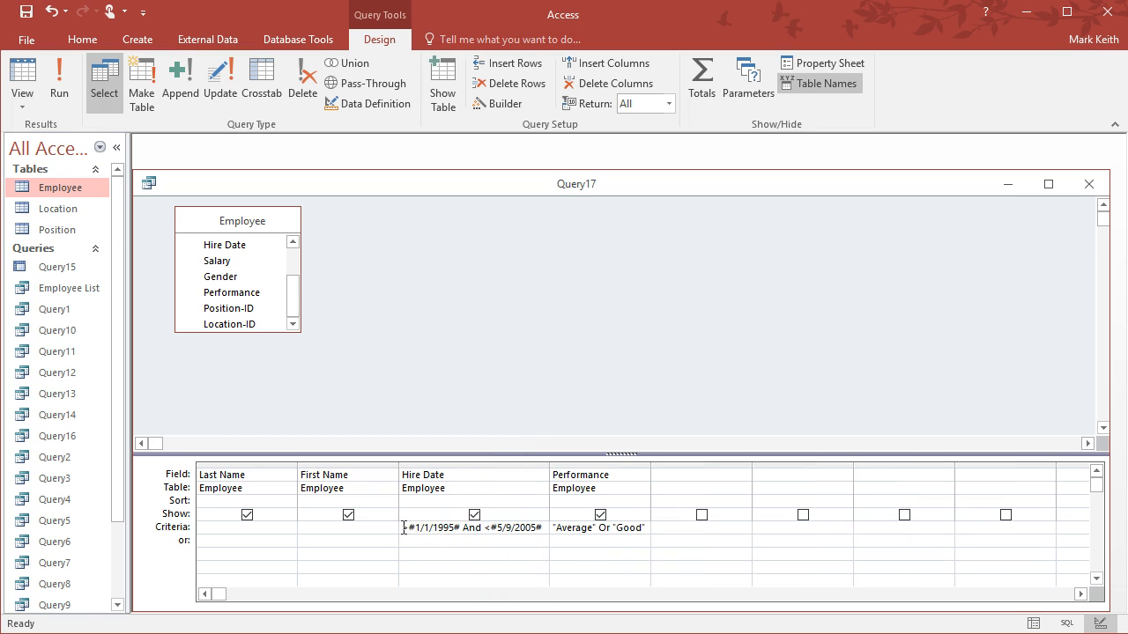
{"action": "left_click_drag", "start_coordinate": [404, 527], "coordinate": [540, 529]}
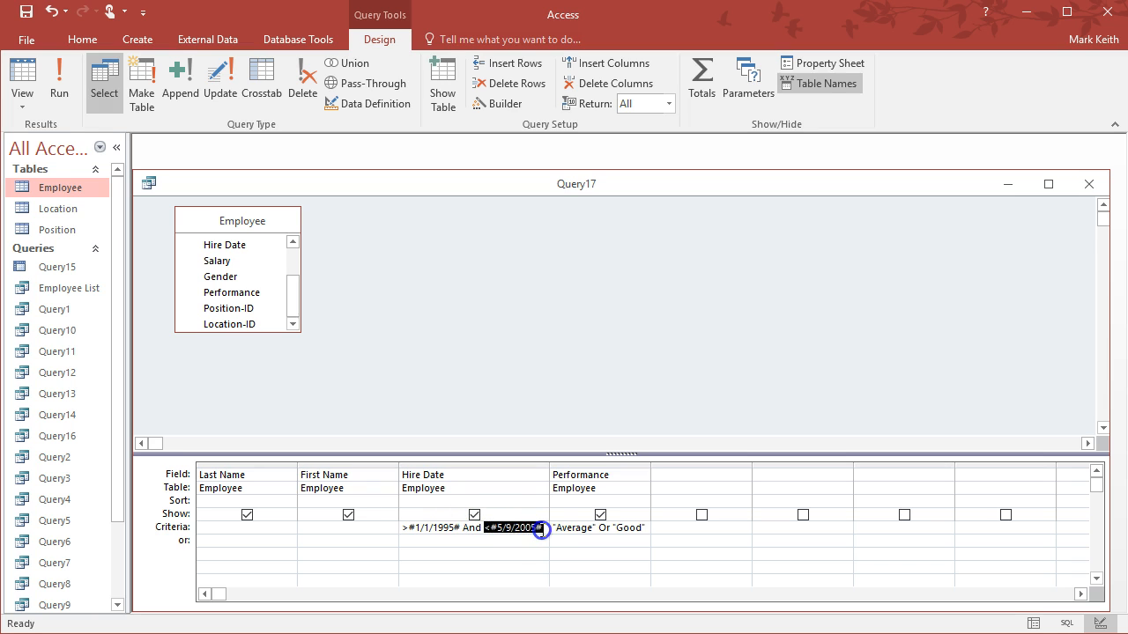
{"action": "left_click", "coordinate": [537, 536]}
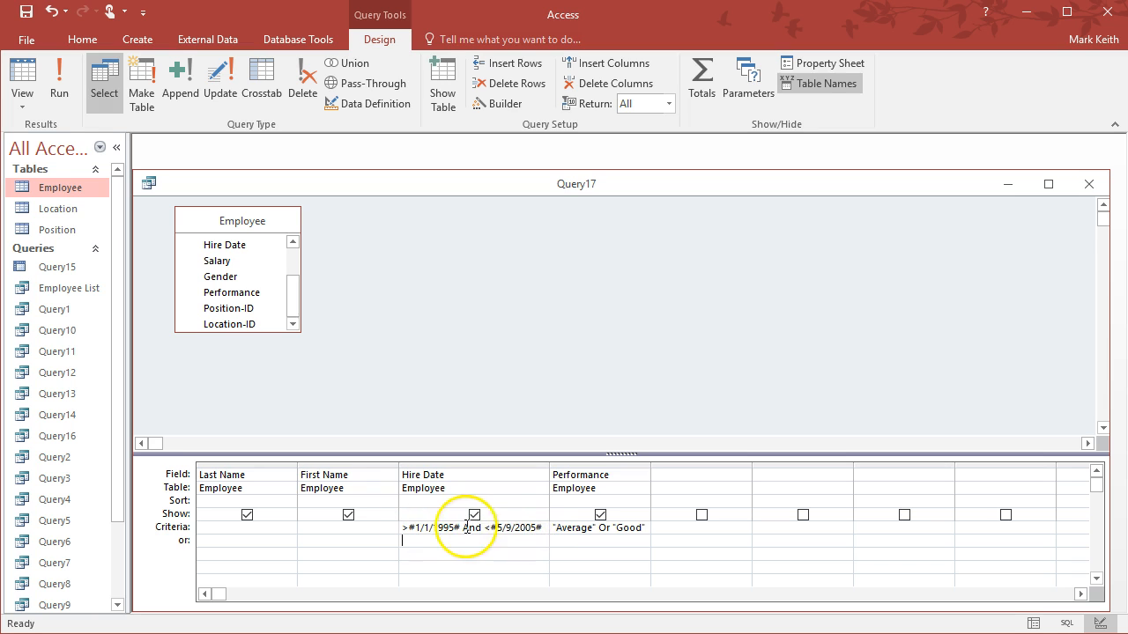
Step: Run the query, select the record hired on 1/1/2000 and extend the selection to all returned employees
{"action": "left_click", "coordinate": [61, 87]}
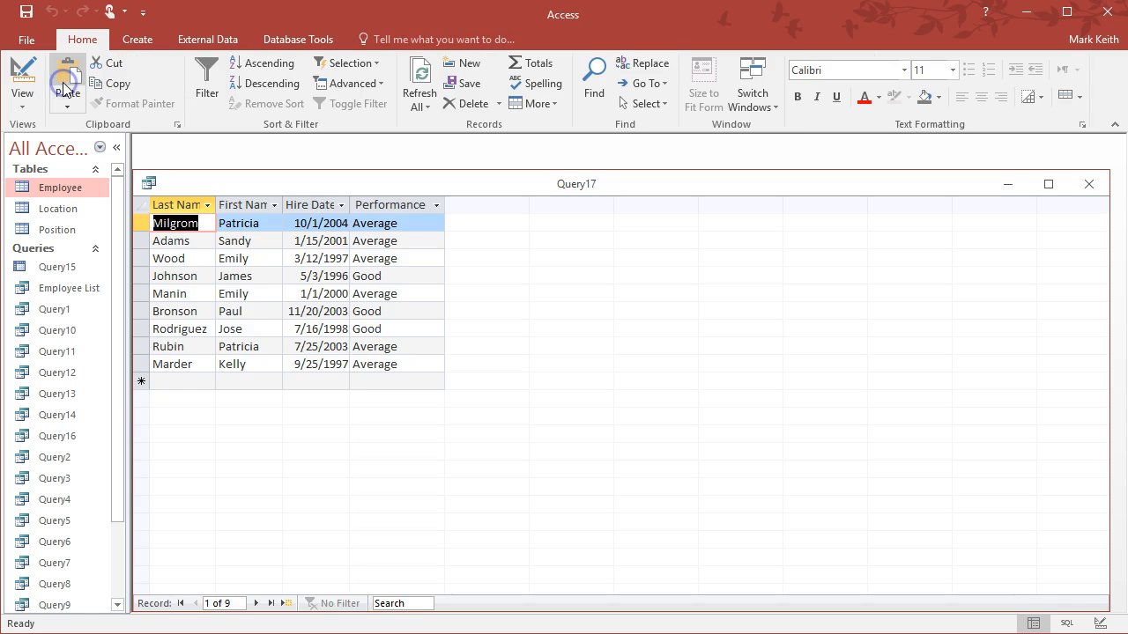
{"action": "left_click", "coordinate": [143, 294]}
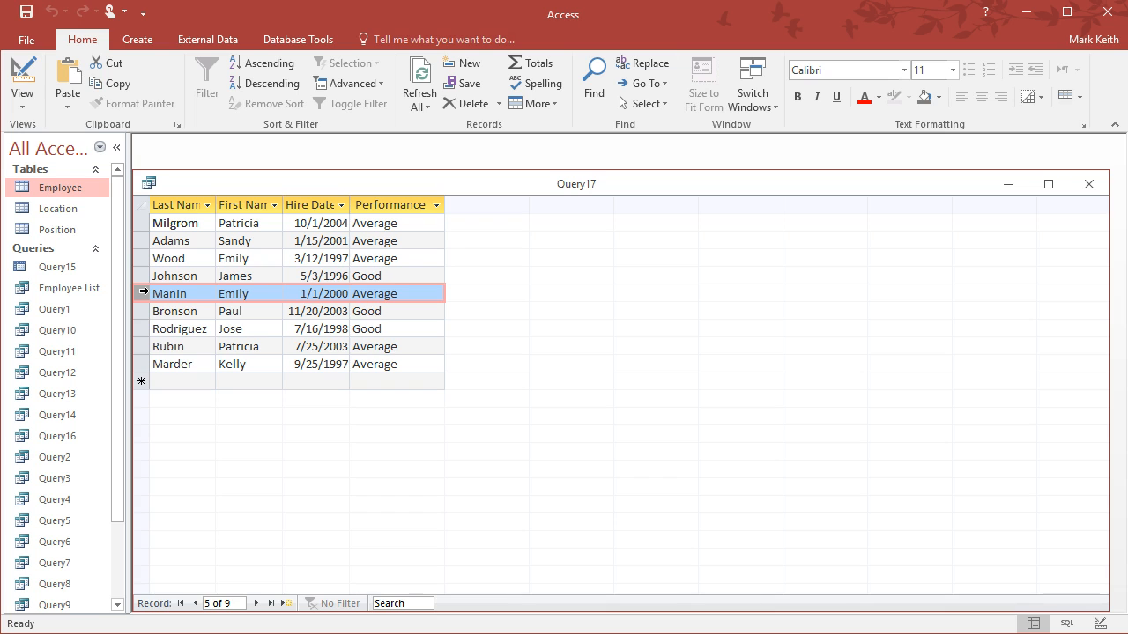
{"action": "left_click_drag", "start_coordinate": [143, 223], "coordinate": [145, 366]}
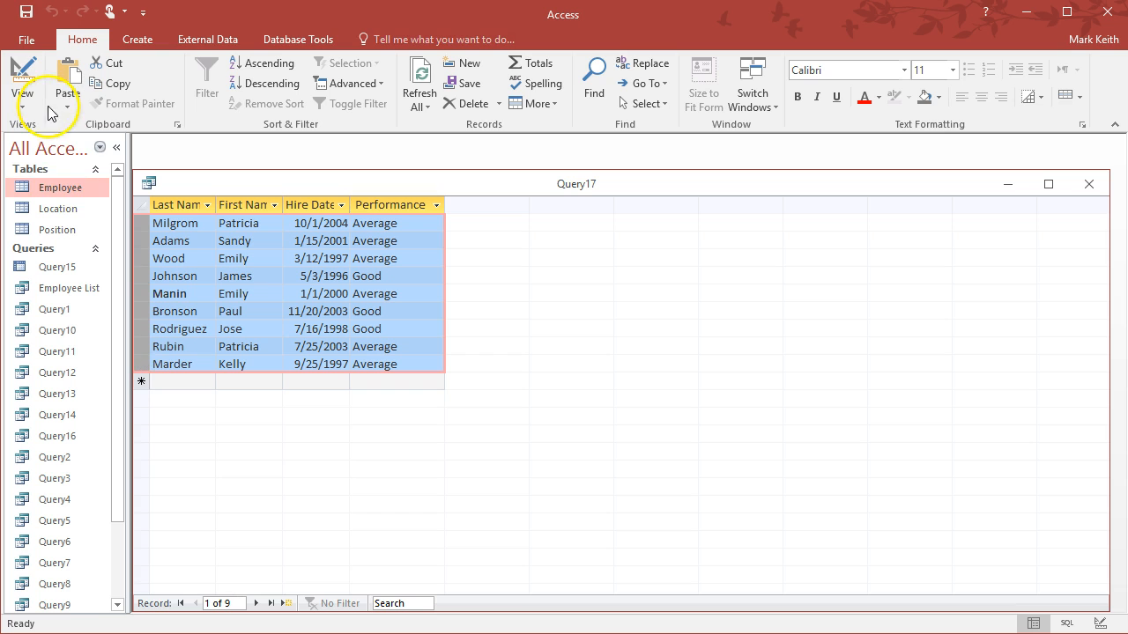
Step: Return the query to design view and close it, saving it as Query17
{"action": "left_click", "coordinate": [24, 75]}
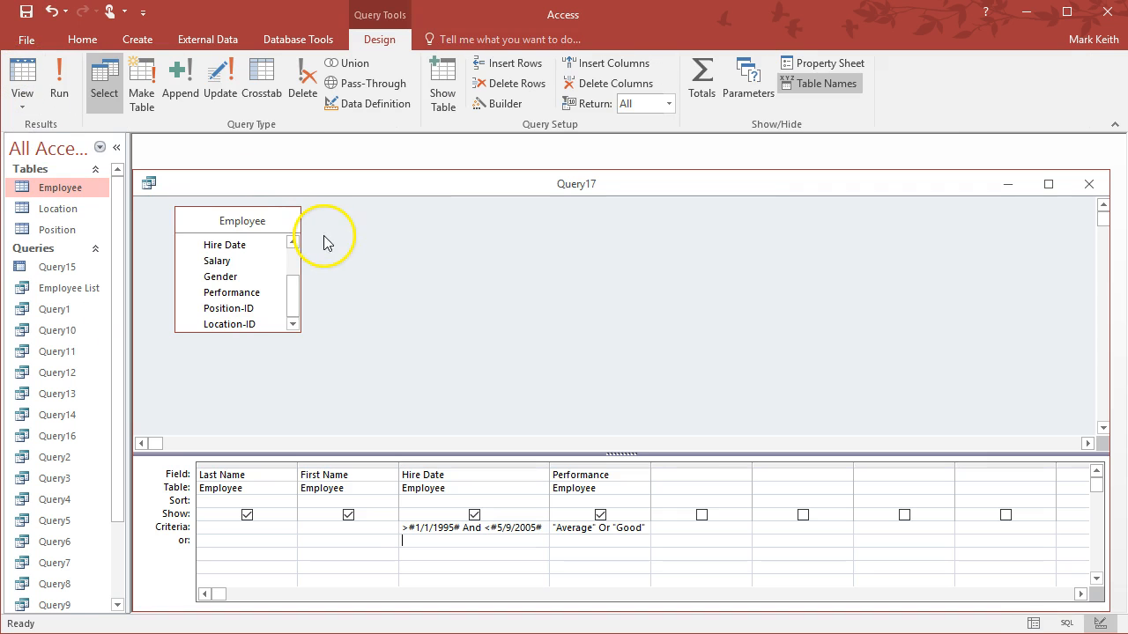
{"action": "left_click", "coordinate": [1092, 191]}
{"action": "left_click", "coordinate": [511, 448]}
{"action": "left_click", "coordinate": [563, 261]}
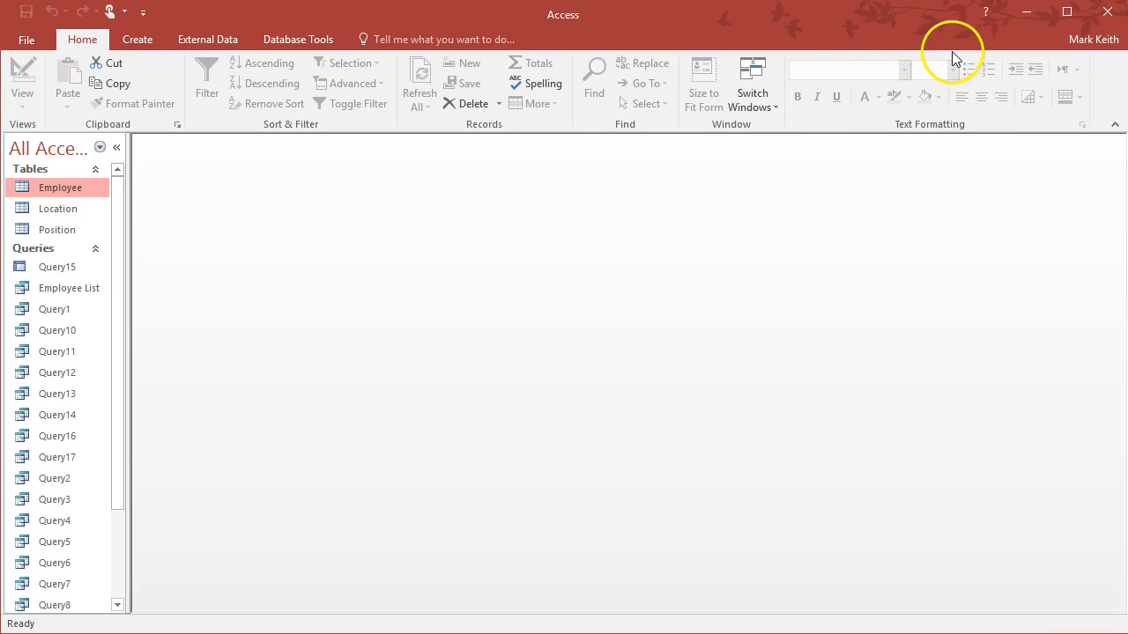
Step: Minimize Access and look through the assignment's list of query items in the browser
{"action": "left_click", "coordinate": [1029, 18]}
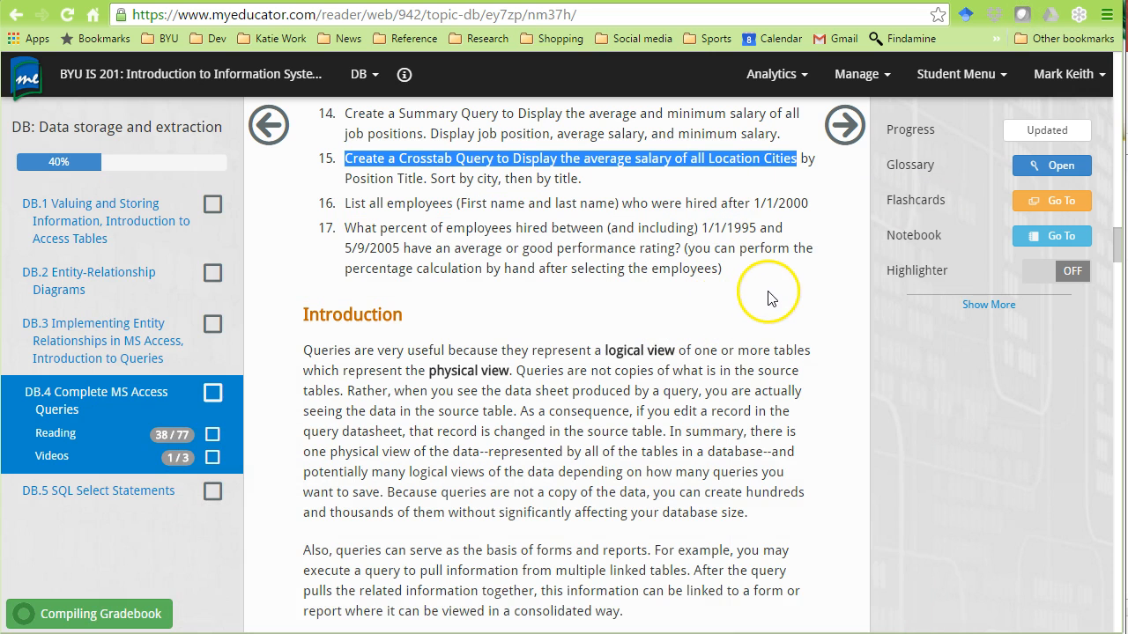
{"action": "left_click_drag", "start_coordinate": [1115, 251], "coordinate": [1115, 212]}
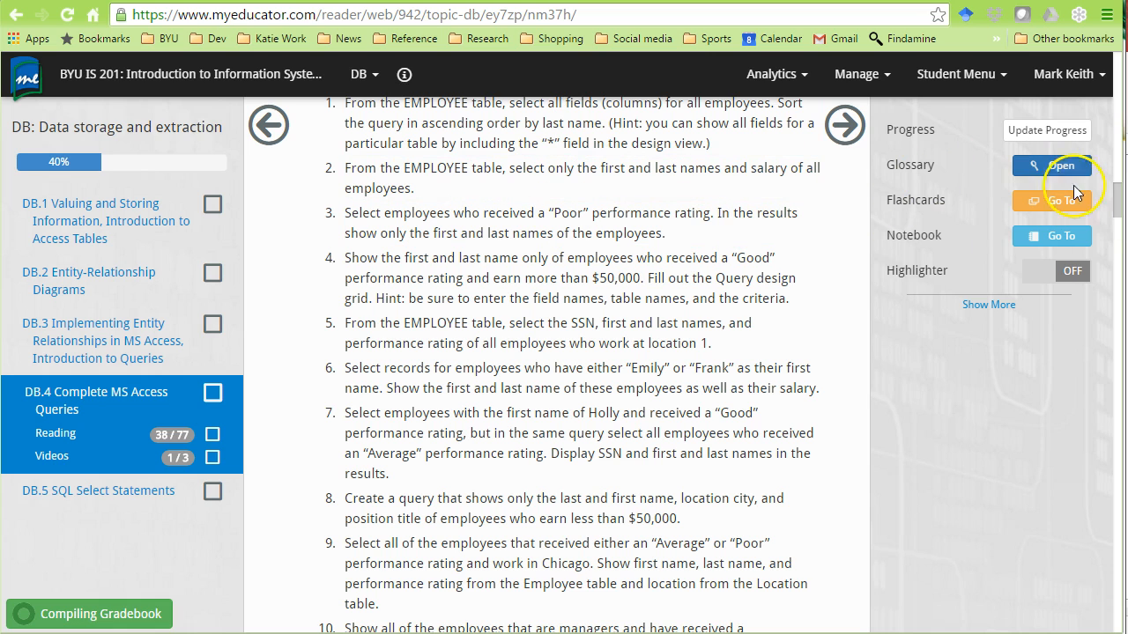
{"action": "left_click_drag", "start_coordinate": [1117, 200], "coordinate": [1117, 250]}
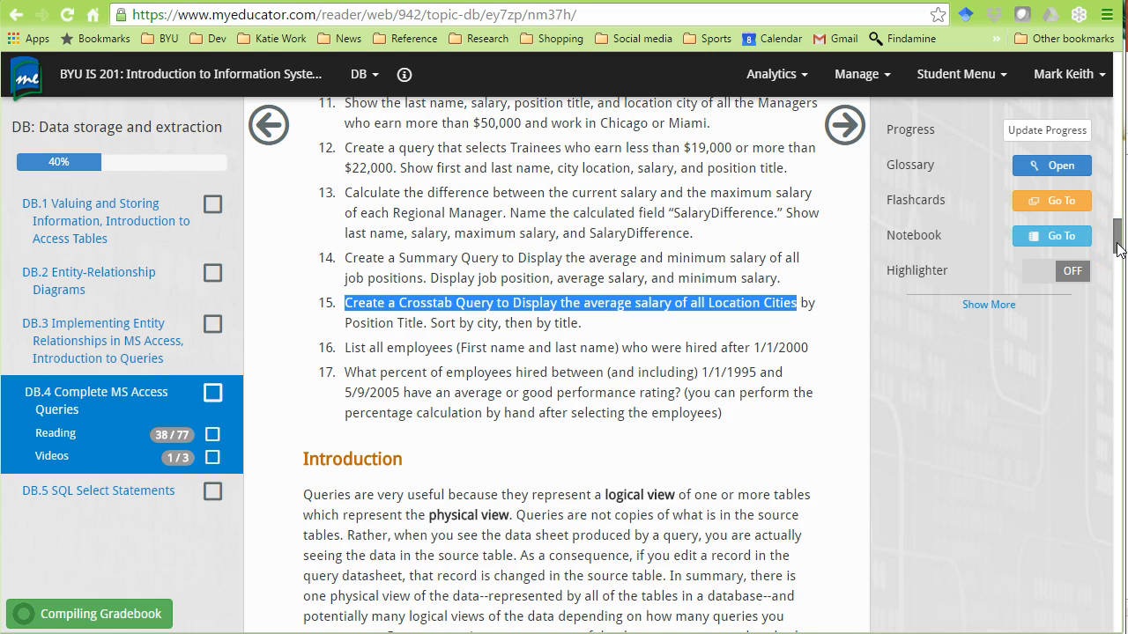